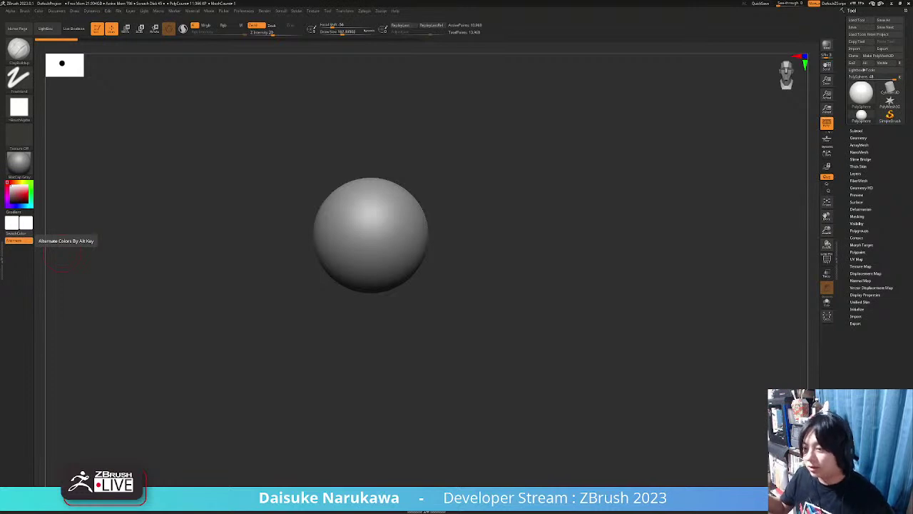
pyautogui.moveTo(64, 259); pyautogui.dragTo(535, 281)
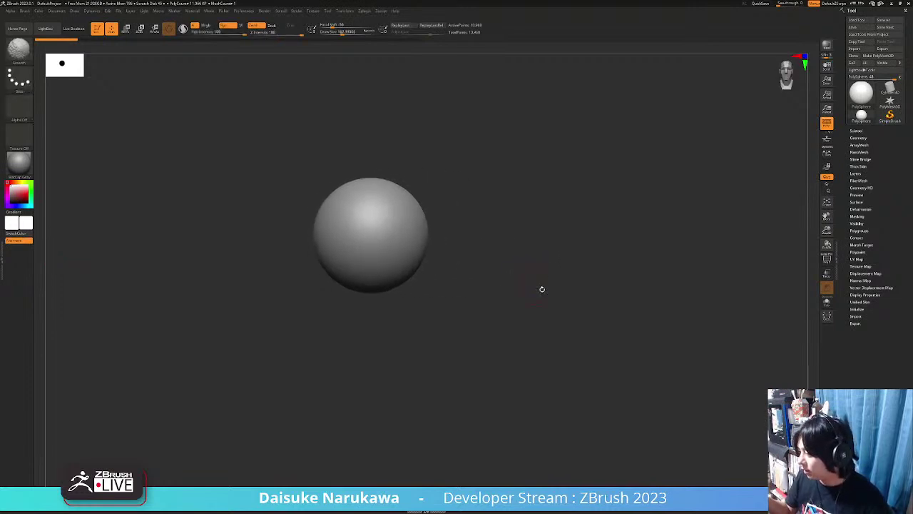
pyautogui.keyDown('alt'); pyautogui.moveTo(563, 329); pyautogui.dragTo(528, 287); pyautogui.keyUp('alt')
pyautogui.keyDown('alt'); pyautogui.moveTo(522, 203); pyautogui.dragTo(547, 169); pyautogui.keyUp('alt')
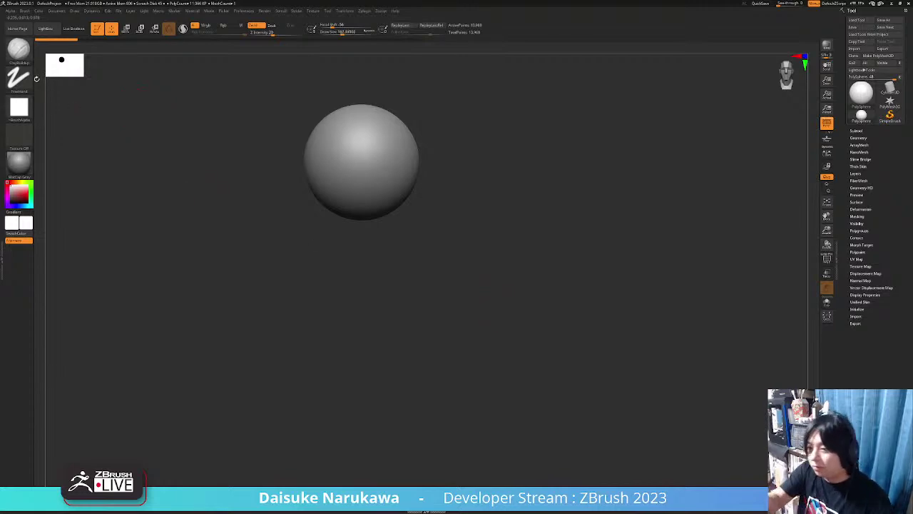
# Select the SnakeHook brush and skip its SculptrisPro note until the next restart.
pyautogui.click(21, 54)
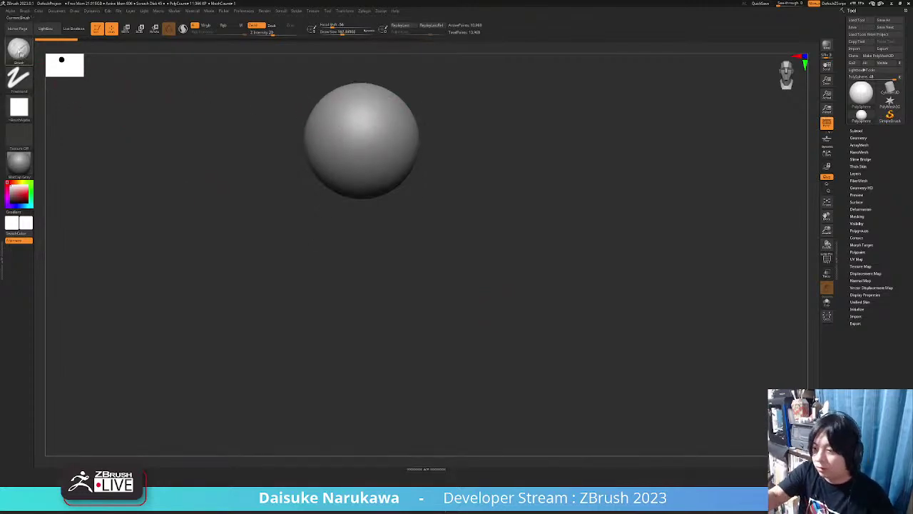
pyautogui.click(18, 49)
pyautogui.press('s')
pyautogui.click(199, 111)
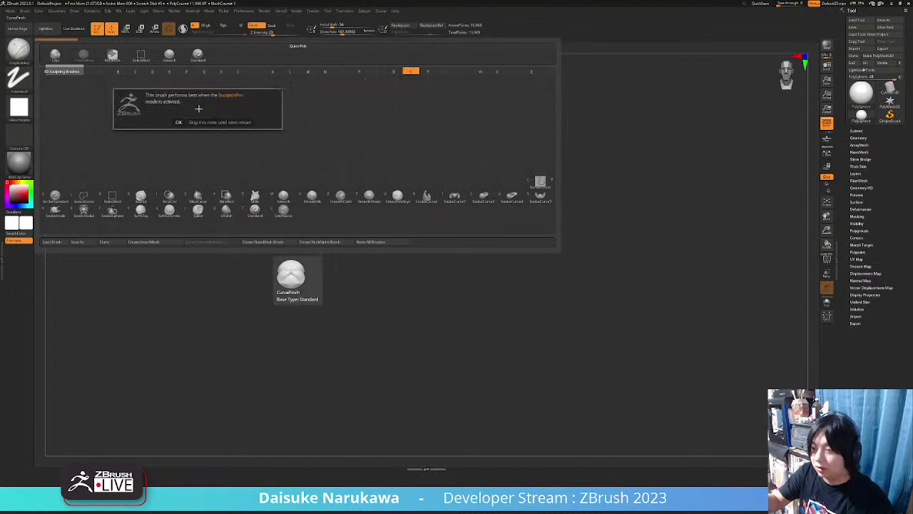
pyautogui.click(179, 122)
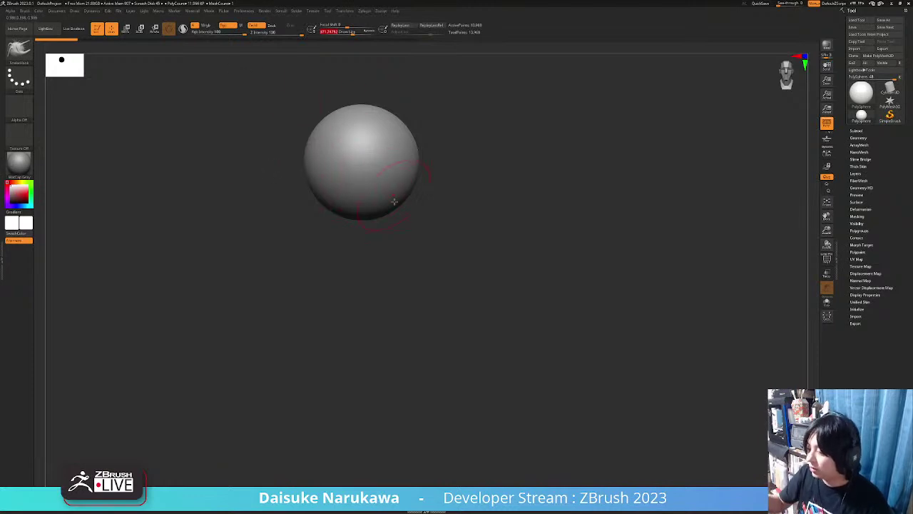
pyautogui.click(20, 50)
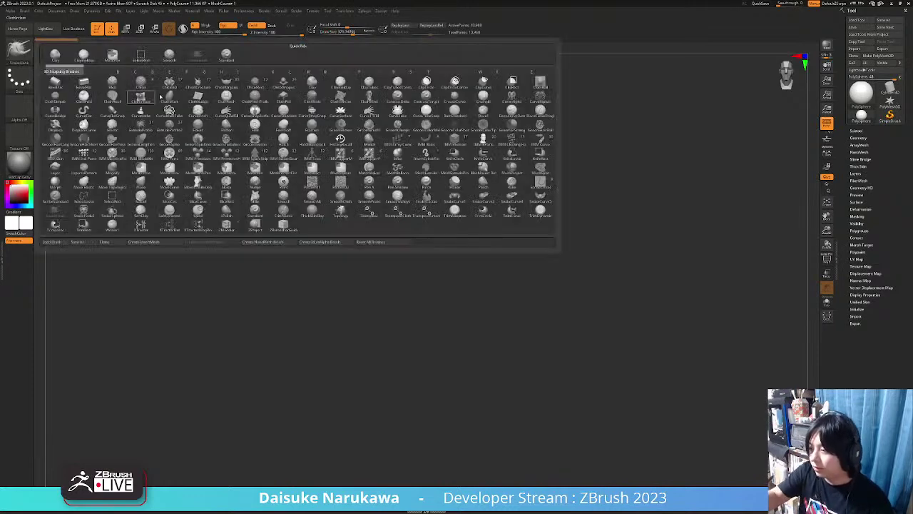
pyautogui.press('s')
pyautogui.press('h')
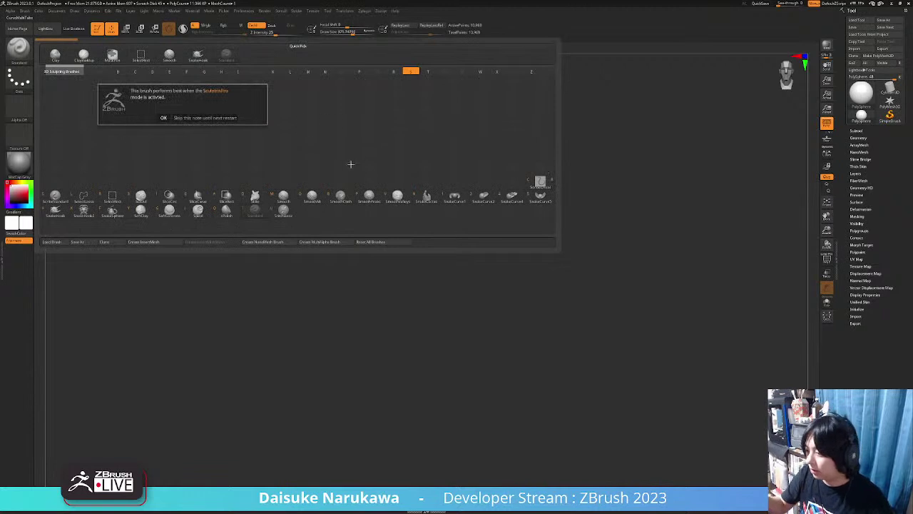
pyautogui.click(207, 118)
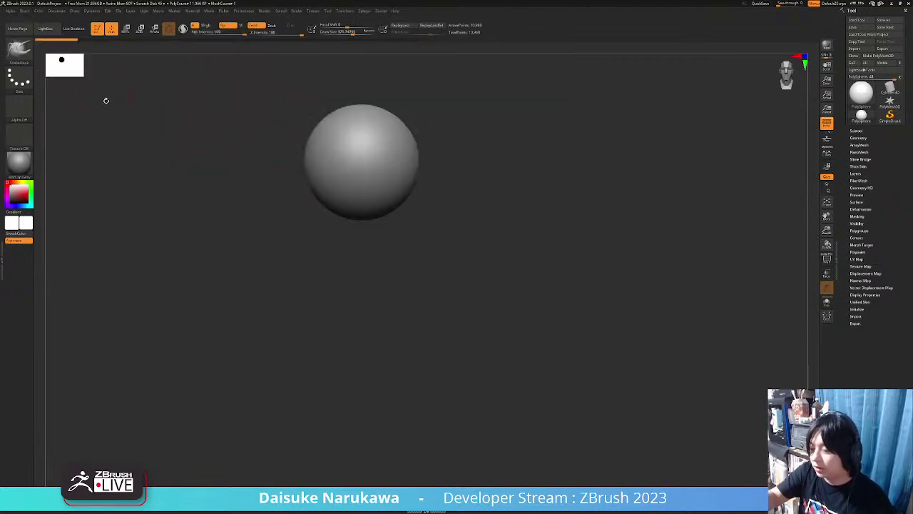
# Try pulling the sphere's underside down into a pointed chin and undo the stroke.
pyautogui.moveTo(387, 203); pyautogui.dragTo(361, 246)
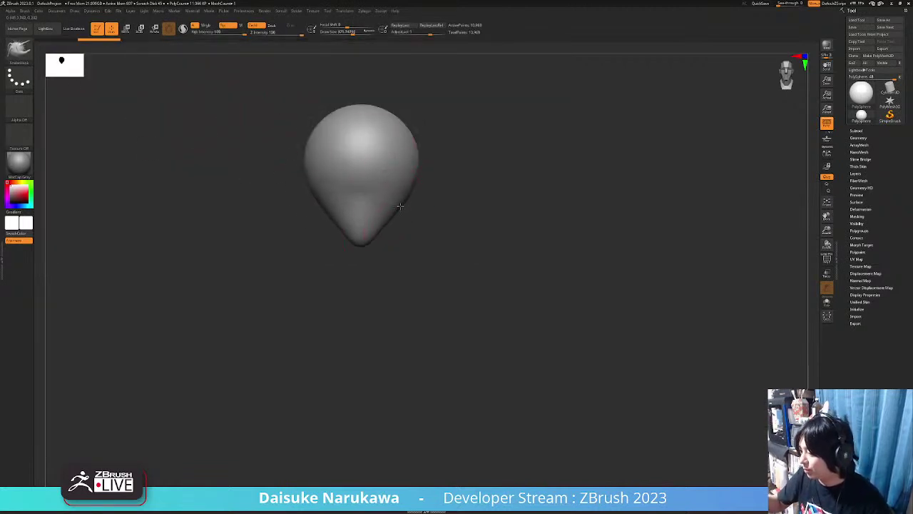
pyautogui.hotkey('ctrl', 'z')
pyautogui.keyDown('alt'); pyautogui.moveTo(508, 251); pyautogui.dragTo(507, 319); pyautogui.keyUp('alt')
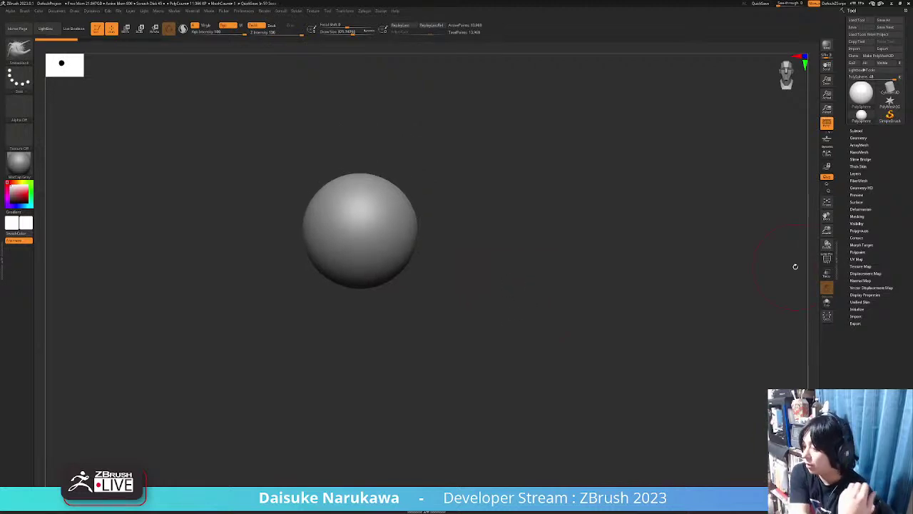
pyautogui.moveTo(503, 310)
pyautogui.mouseDown()
pyautogui.moveTo(550, 306)
pyautogui.moveTo(516, 312)
pyautogui.moveTo(519, 306)
pyautogui.mouseUp()
pyautogui.keyDown('alt'); pyautogui.moveTo(585, 323); pyautogui.dragTo(594, 257); pyautogui.keyUp('alt')
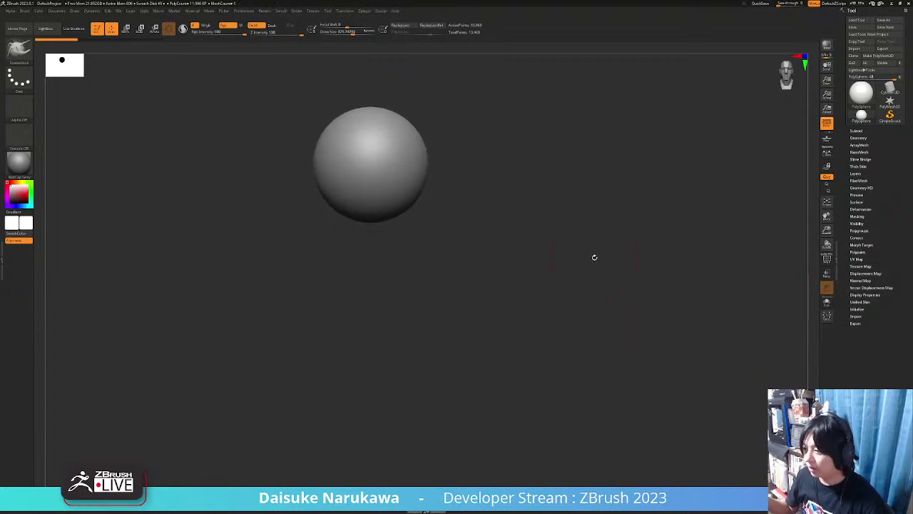
# Pull the sphere's lower half down into a chin and jaw with SnakeHook, smoothing the cheeks.
pyautogui.moveTo(382, 215); pyautogui.dragTo(372, 254)
pyautogui.moveTo(408, 204)
pyautogui.mouseDown()
pyautogui.moveTo(411, 221)
pyautogui.moveTo(385, 246)
pyautogui.mouseUp()
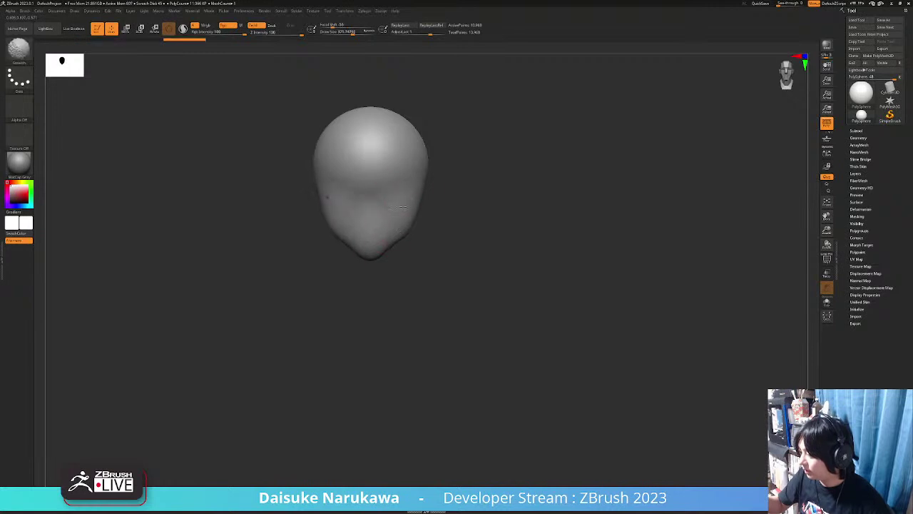
pyautogui.moveTo(433, 272); pyautogui.dragTo(472, 277)
pyautogui.moveTo(420, 200); pyautogui.dragTo(426, 205)
pyautogui.press('shift')
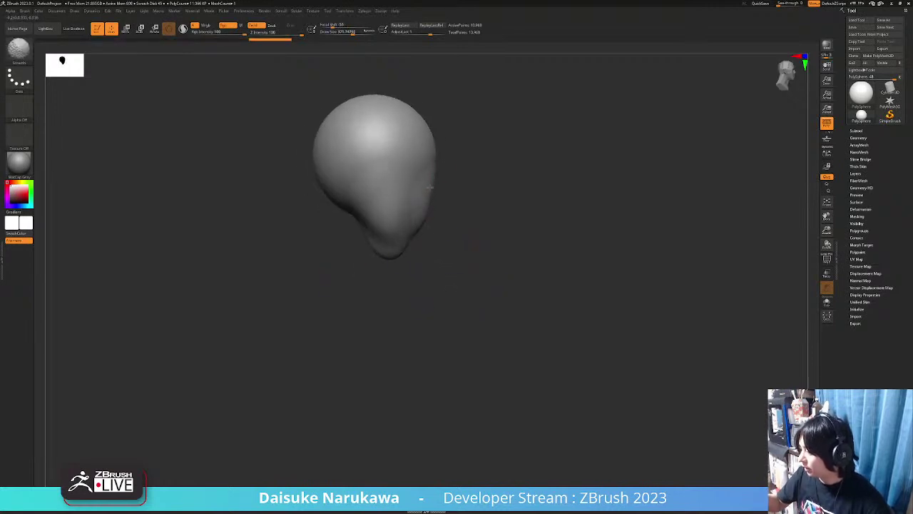
# Refine the chin, jawline and face profile from three-quarter and side views, smoothing the surface between strokes.
pyautogui.moveTo(564, 201); pyautogui.dragTo(505, 192)
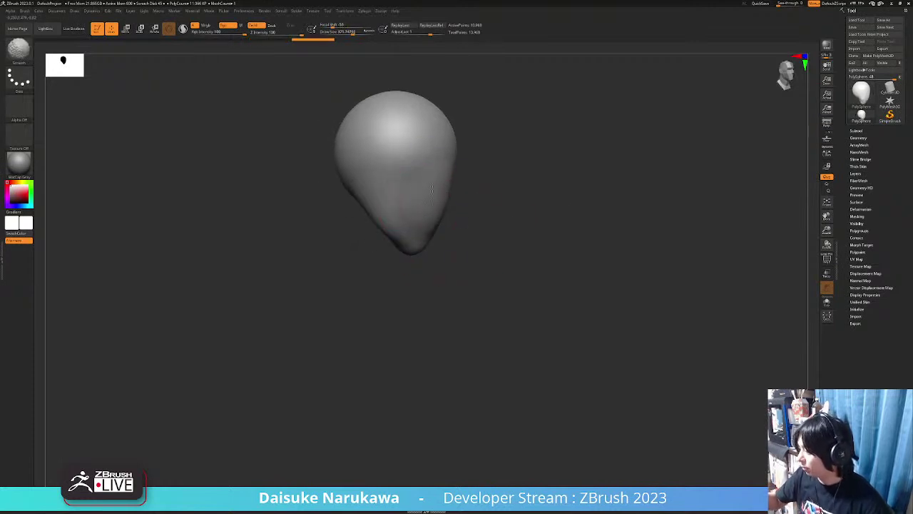
pyautogui.keyDown('shift'); pyautogui.moveTo(432, 228); pyautogui.dragTo(433, 222); pyautogui.keyUp('shift')
pyautogui.moveTo(468, 230); pyautogui.dragTo(507, 230)
pyautogui.moveTo(401, 248)
pyautogui.mouseDown()
pyautogui.moveTo(417, 246)
pyautogui.moveTo(406, 240)
pyautogui.mouseUp()
pyautogui.press('shift')
pyautogui.moveTo(546, 212)
pyautogui.mouseDown()
pyautogui.moveTo(507, 213)
pyautogui.moveTo(452, 250)
pyautogui.moveTo(438, 241)
pyautogui.mouseUp()
pyautogui.moveTo(371, 240); pyautogui.dragTo(377, 239)
pyautogui.moveTo(410, 282); pyautogui.dragTo(442, 270)
pyautogui.moveTo(443, 269)
pyautogui.keyDown('alt'); pyautogui.mouseDown()
pyautogui.moveTo(390, 254)
pyautogui.moveTo(428, 245)
pyautogui.mouseUp(); pyautogui.keyUp('alt')
pyautogui.press('shift')
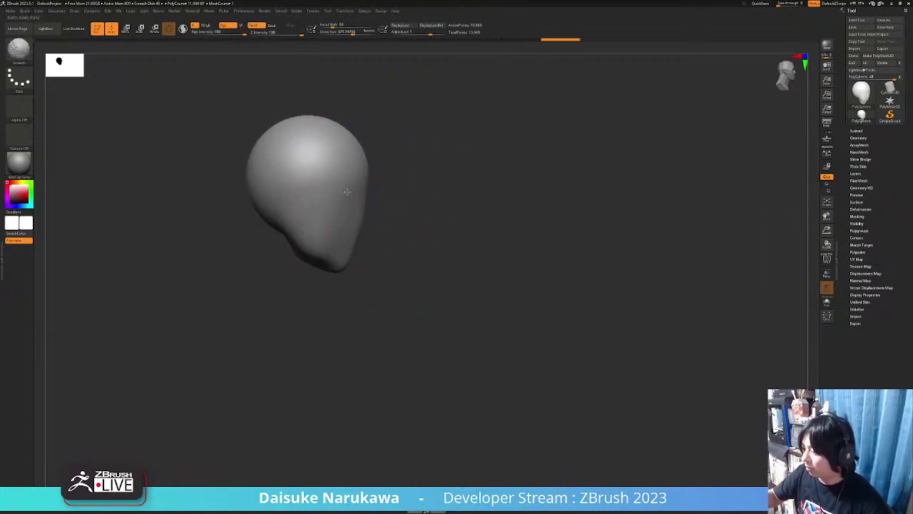
pyautogui.keyDown('shift'); pyautogui.moveTo(353, 165); pyautogui.dragTo(348, 168); pyautogui.keyUp('shift')
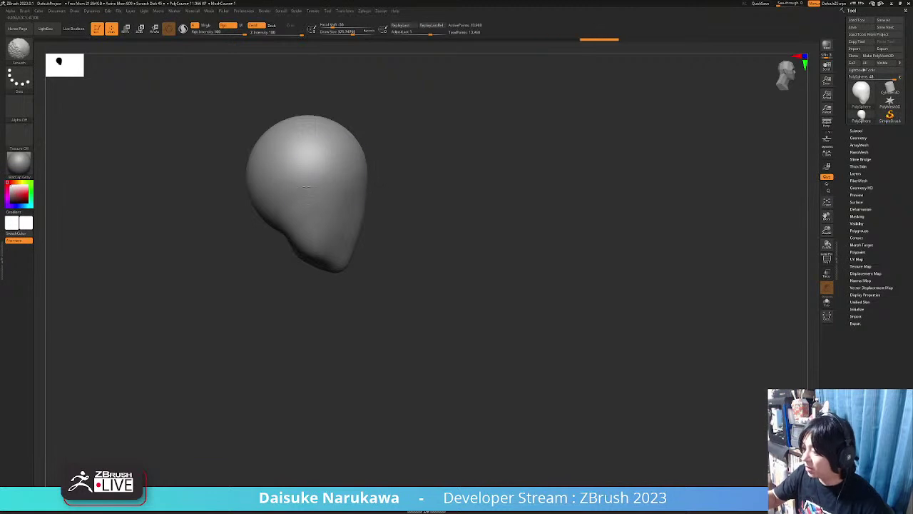
pyautogui.keyDown('shift'); pyautogui.moveTo(329, 256); pyautogui.dragTo(295, 237); pyautogui.keyUp('shift')
# Reduce the draw size and shape the underside of the jaw and the jaw corners with SnakeHook.
pyautogui.click(369, 33)
pyautogui.moveTo(353, 33); pyautogui.dragTo(346, 33)
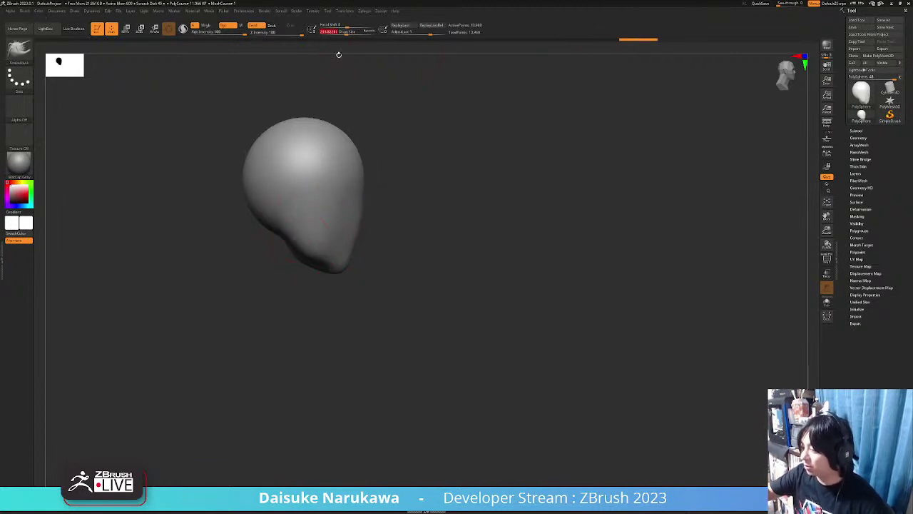
pyautogui.moveTo(299, 242)
pyautogui.mouseDown()
pyautogui.moveTo(301, 261)
pyautogui.moveTo(301, 251)
pyautogui.mouseUp()
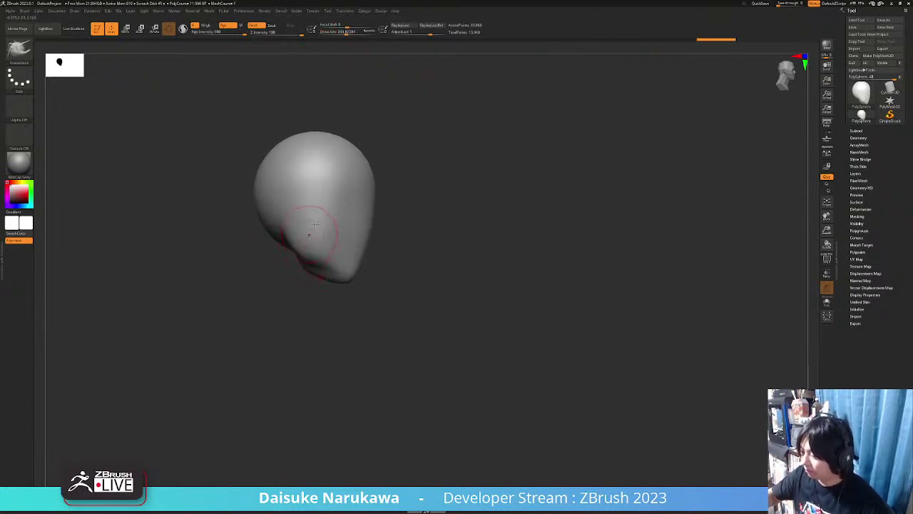
pyautogui.moveTo(251, 274); pyautogui.dragTo(278, 280)
pyautogui.keyDown('shift'); pyautogui.moveTo(303, 236); pyautogui.dragTo(301, 261); pyautogui.keyUp('shift')
pyautogui.moveTo(266, 275)
pyautogui.mouseDown()
pyautogui.moveTo(239, 265)
pyautogui.moveTo(313, 253)
pyautogui.mouseUp()
pyautogui.keyDown('shift'); pyautogui.moveTo(319, 213); pyautogui.dragTo(322, 267); pyautogui.keyUp('shift')
pyautogui.moveTo(284, 273); pyautogui.dragTo(266, 264)
pyautogui.moveTo(311, 223)
pyautogui.keyDown('shift'); pyautogui.mouseDown()
pyautogui.moveTo(310, 237)
pyautogui.moveTo(378, 291)
pyautogui.moveTo(416, 347)
pyautogui.moveTo(395, 347)
pyautogui.moveTo(418, 332)
pyautogui.moveTo(448, 257)
pyautogui.mouseUp(); pyautogui.keyUp('shift')
# Carve the two eye sockets with the DamStandard brush at a smaller draw size, undoing the first oversized stroke.
pyautogui.click(18, 48)
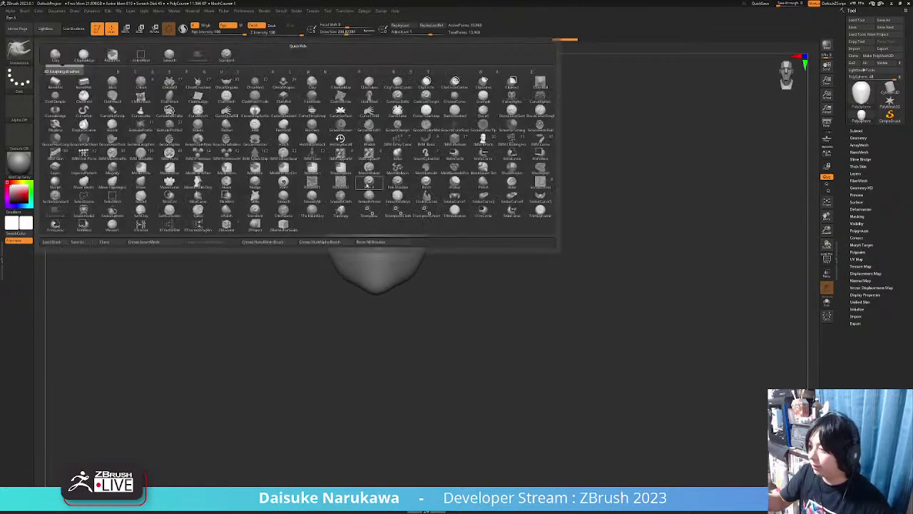
pyautogui.click(369, 183)
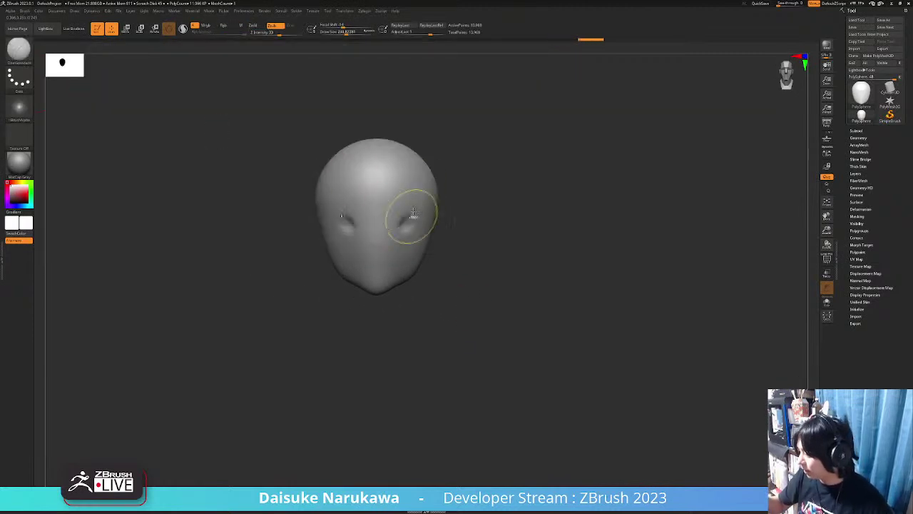
pyautogui.hotkey('ctrl', 'z')
pyautogui.click(342, 32)
pyautogui.moveTo(410, 209)
pyautogui.mouseDown()
pyautogui.moveTo(416, 223)
pyautogui.moveTo(405, 212)
pyautogui.mouseUp()
pyautogui.moveTo(406, 209)
pyautogui.mouseDown(button='right')
pyautogui.moveTo(404, 222)
pyautogui.moveTo(403, 214)
pyautogui.moveTo(428, 221)
pyautogui.moveTo(426, 202)
pyautogui.moveTo(394, 208)
pyautogui.mouseUp(button='right')
# Switch back to SnakeHook and smooth and reshape the forehead and temple around the eye sockets.
pyautogui.press('b')
pyautogui.click(234, 60)
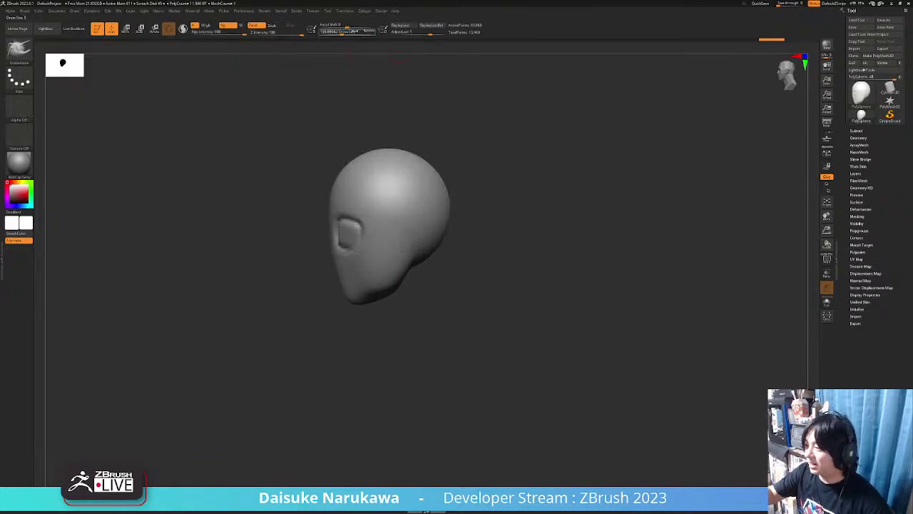
pyautogui.moveTo(366, 235); pyautogui.dragTo(369, 230)
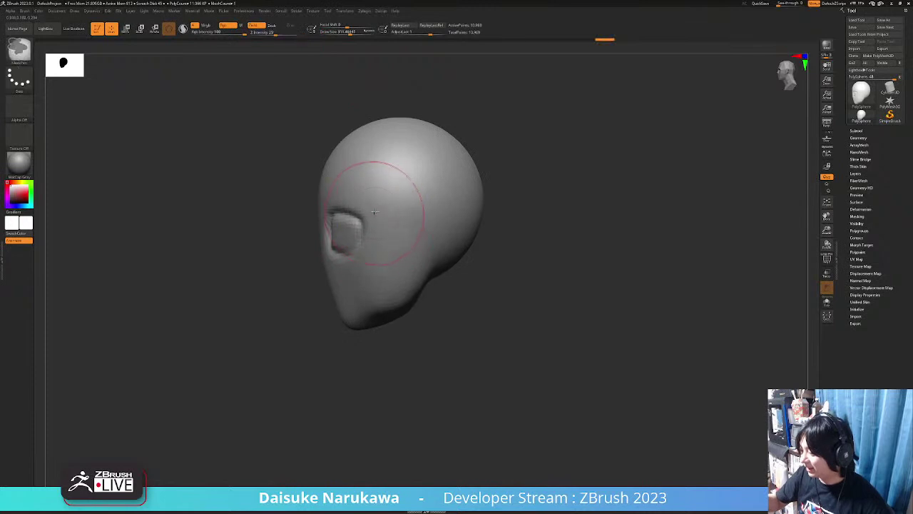
pyautogui.moveTo(340, 239)
pyautogui.mouseDown(button='right')
pyautogui.moveTo(363, 242)
pyautogui.moveTo(340, 248)
pyautogui.moveTo(378, 228)
pyautogui.moveTo(367, 193)
pyautogui.moveTo(393, 212)
pyautogui.moveTo(372, 205)
pyautogui.moveTo(403, 211)
pyautogui.moveTo(392, 194)
pyautogui.mouseUp(button='right')
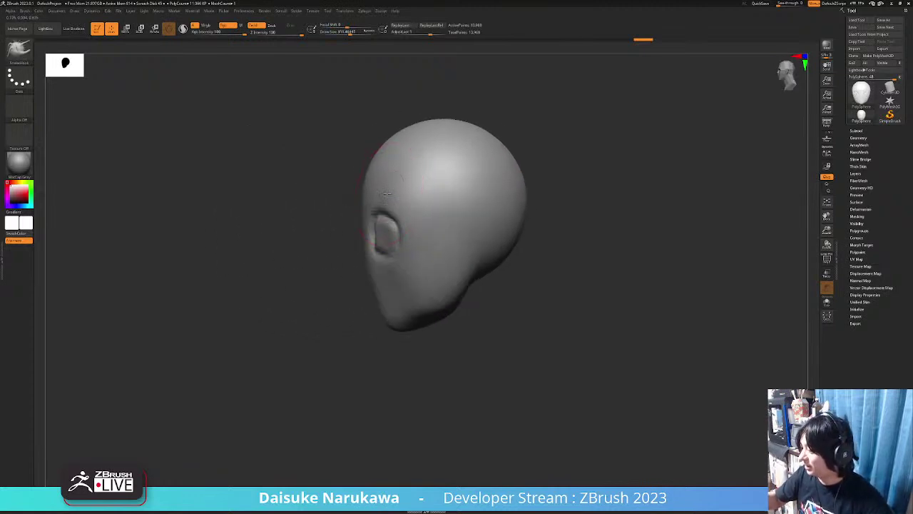
pyautogui.moveTo(434, 157)
pyautogui.mouseDown(button='right')
pyautogui.moveTo(367, 179)
pyautogui.moveTo(356, 196)
pyautogui.moveTo(421, 230)
pyautogui.moveTo(405, 249)
pyautogui.moveTo(375, 214)
pyautogui.mouseUp(button='right')
# Shape the brow and the outline of the eye sockets with a smaller SnakeHook brush.
pyautogui.press('[')
pyautogui.moveTo(373, 214); pyautogui.dragTo(374, 210)
pyautogui.keyDown('ctrl'); pyautogui.moveTo(375, 210); pyautogui.dragTo(376, 279, button='right'); pyautogui.keyUp('ctrl')
pyautogui.keyDown('shift'); pyautogui.moveTo(362, 206); pyautogui.dragTo(369, 224); pyautogui.keyUp('shift')
pyautogui.keyDown('ctrl'); pyautogui.moveTo(370, 224); pyautogui.dragTo(361, 107, button='right'); pyautogui.keyUp('ctrl')
pyautogui.moveTo(453, 210)
pyautogui.mouseDown(button='right')
pyautogui.moveTo(415, 218)
pyautogui.moveTo(404, 234)
pyautogui.moveTo(387, 205)
pyautogui.mouseUp(button='right')
# Carve the upper and lower edges of the eyes with DamStandard at a reduced draw size.
pyautogui.click(19, 51)
pyautogui.click(41, 69)
pyautogui.press('[')
pyautogui.press('[')
pyautogui.moveTo(390, 202); pyautogui.dragTo(391, 201)
pyautogui.moveTo(377, 229); pyautogui.dragTo(408, 221, button='right')
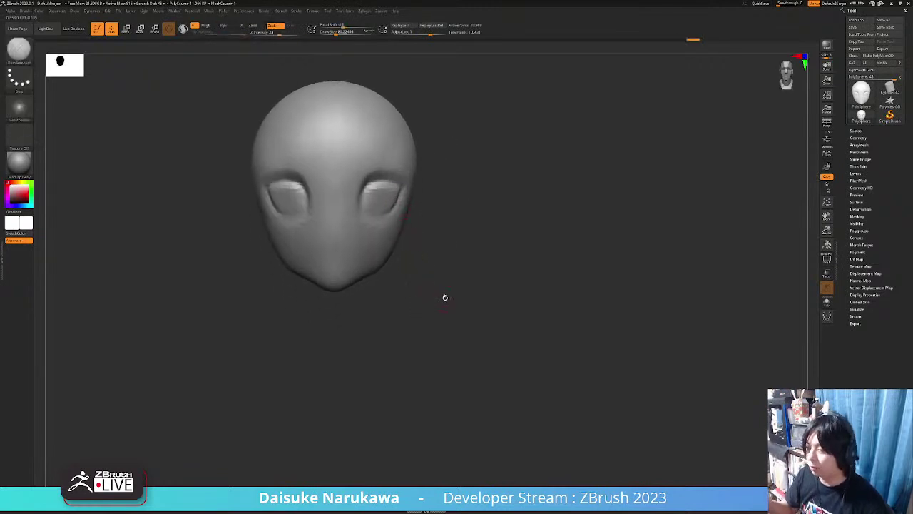
# Paint a mask over both eye areas with the MaskPen brush.
pyautogui.moveTo(366, 191)
pyautogui.keyDown('ctrl'); pyautogui.mouseDown()
pyautogui.moveTo(369, 211)
pyautogui.moveTo(386, 181)
pyautogui.moveTo(370, 205)
pyautogui.moveTo(398, 187)
pyautogui.mouseUp(); pyautogui.keyUp('ctrl')
pyautogui.keyDown('ctrl'); pyautogui.moveTo(398, 187); pyautogui.dragTo(383, 186, button='right'); pyautogui.keyUp('ctrl')
pyautogui.keyDown('ctrl'); pyautogui.moveTo(383, 185); pyautogui.dragTo(388, 187); pyautogui.keyUp('ctrl')
pyautogui.moveTo(388, 189)
pyautogui.keyDown('shift'); pyautogui.mouseDown(button='right')
pyautogui.moveTo(473, 283)
pyautogui.moveTo(470, 275)
pyautogui.mouseUp(button='right'); pyautogui.keyUp('shift')
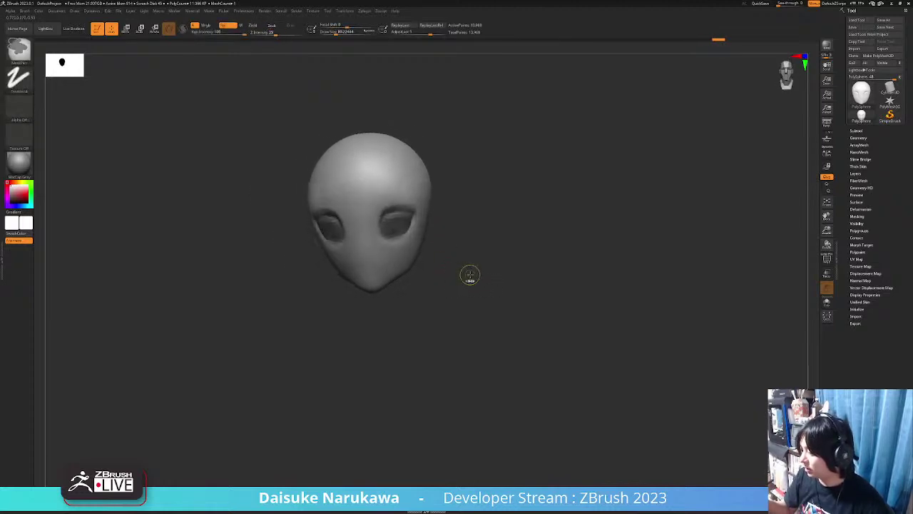
# Turn the masked eye areas into their own polygroup and display the PolyFrame.
pyautogui.hotkey('ctrl', 'w')
pyautogui.click(827, 259)
pyautogui.keyDown('ctrl'); pyautogui.moveTo(605, 282); pyautogui.dragTo(361, 243, button='right'); pyautogui.keyUp('ctrl')
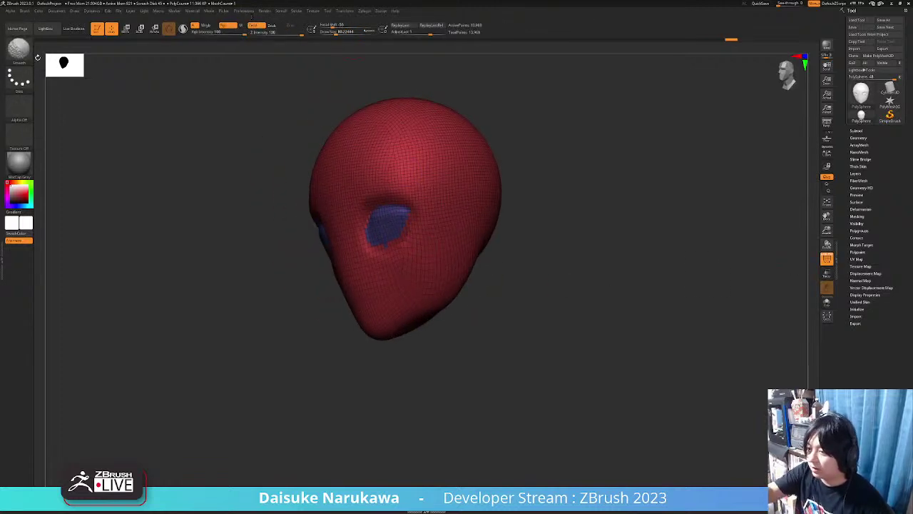
# Load the Smooth Groups brush from LightBox's Smooth brush folder and accept the smoothing brush note.
pyautogui.click(45, 28)
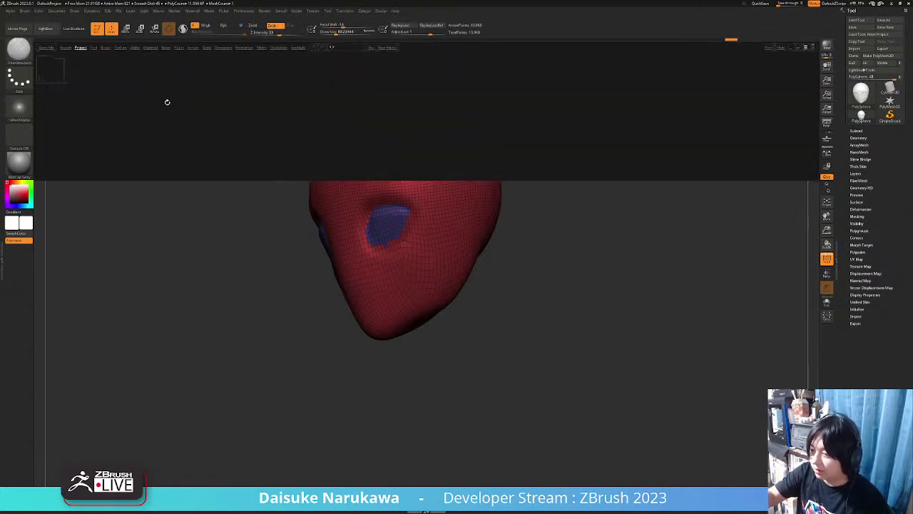
pyautogui.click(106, 47)
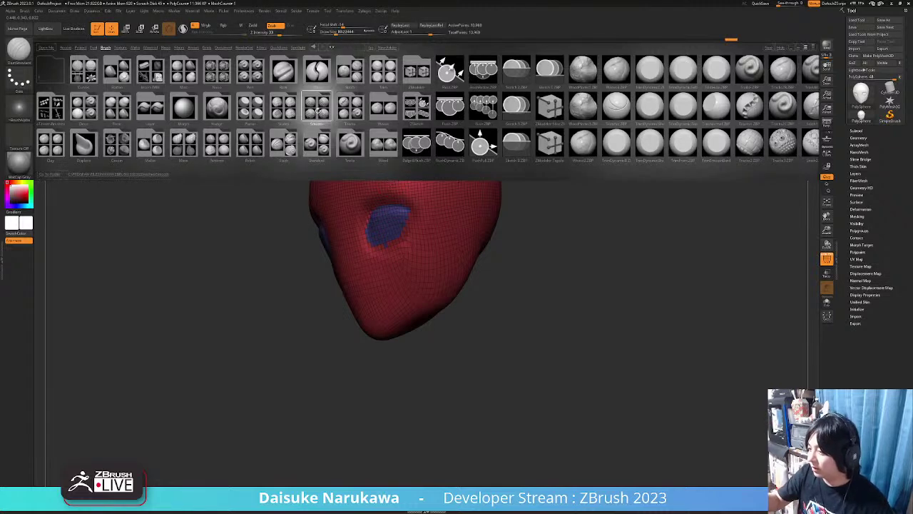
pyautogui.click(322, 101)
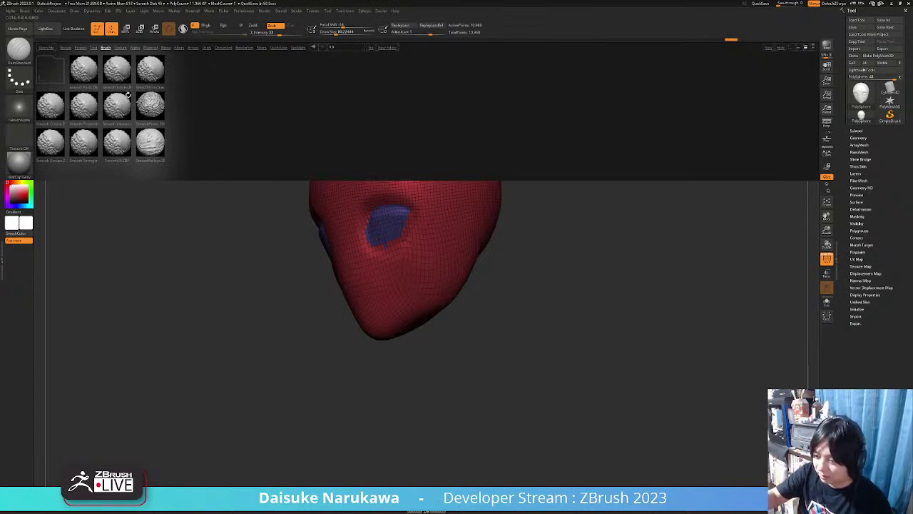
pyautogui.click(58, 145)
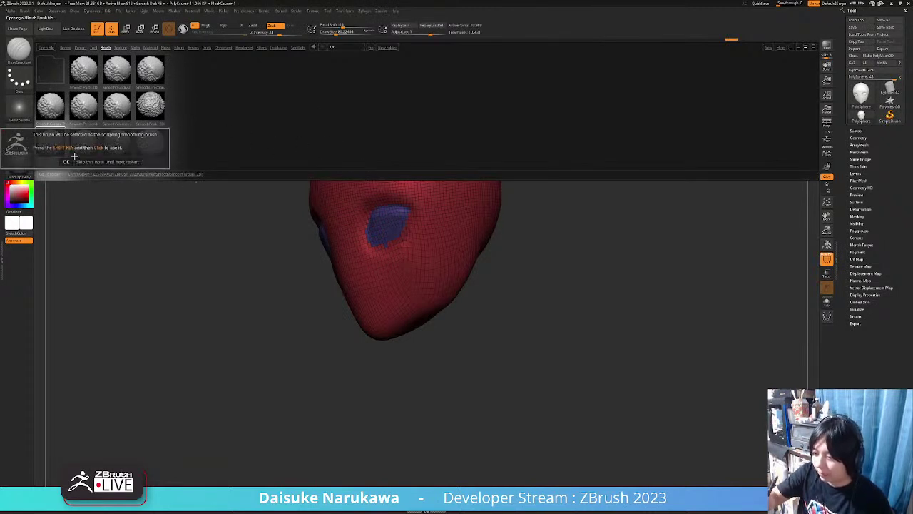
pyautogui.click(72, 162)
# Enlarge the draw size and smooth the polygroup borders around the eyes with Smooth Groups.
pyautogui.keyDown('shift'); pyautogui.moveTo(422, 240); pyautogui.dragTo(386, 256, button='right'); pyautogui.keyUp('shift')
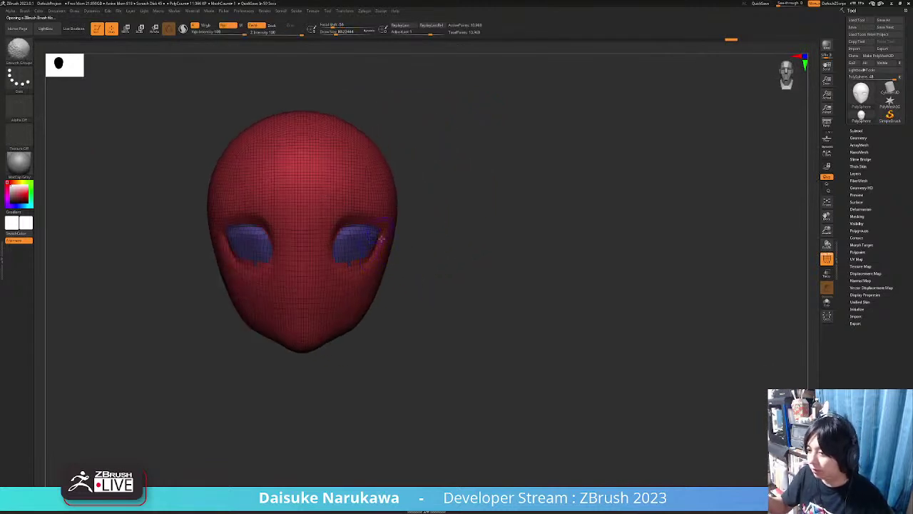
pyautogui.moveTo(335, 32); pyautogui.dragTo(341, 32)
pyautogui.moveTo(338, 222)
pyautogui.keyDown('shift'); pyautogui.mouseDown()
pyautogui.moveTo(341, 246)
pyautogui.moveTo(348, 234)
pyautogui.mouseUp(); pyautogui.keyUp('shift')
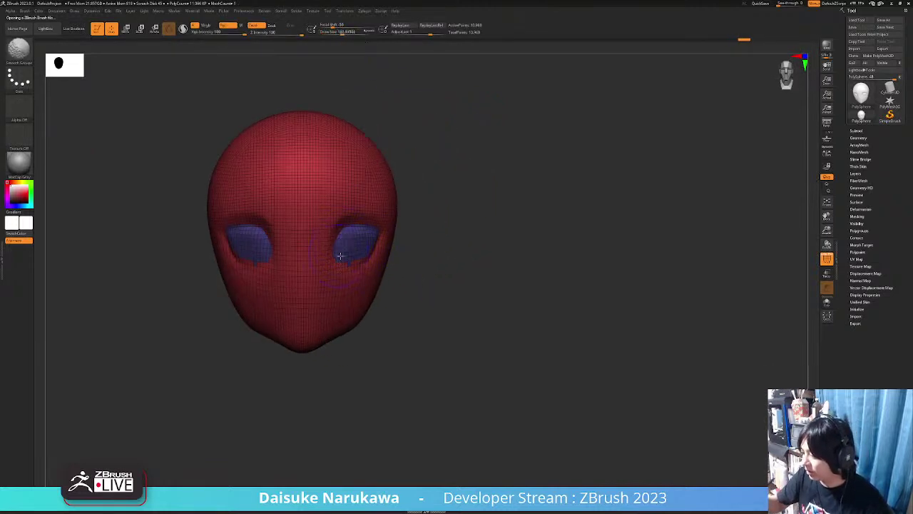
pyautogui.moveTo(365, 264); pyautogui.dragTo(370, 250, button='right')
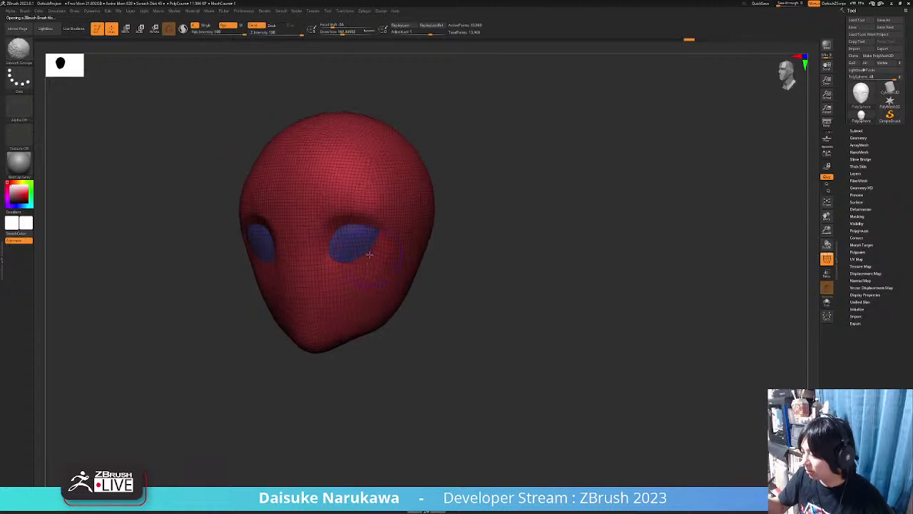
# Pull a nose out from the centre of the face with the SnakeHook brush.
pyautogui.press('b')
pyautogui.click(229, 60)
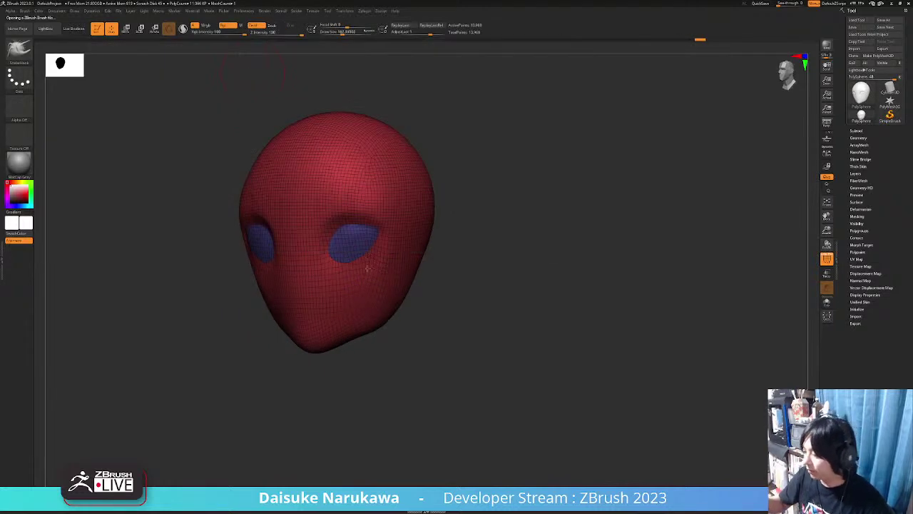
pyautogui.moveTo(370, 262); pyautogui.dragTo(323, 220, button='right')
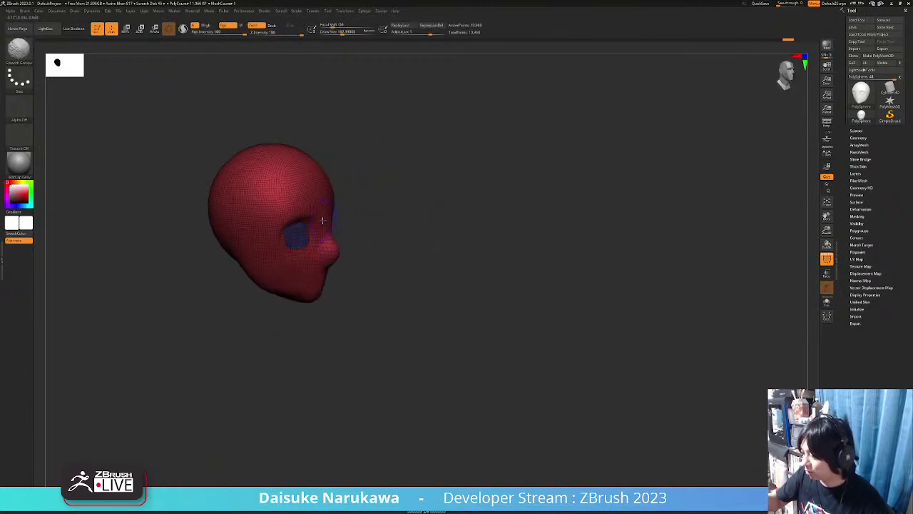
# Reduce the brush size and pull the nose tip and bridge into shape in profile with SnakeHook.
pyautogui.moveTo(327, 260); pyautogui.dragTo(369, 296, button='right')
pyautogui.moveTo(451, 299)
pyautogui.mouseDown(button='right')
pyautogui.moveTo(367, 283)
pyautogui.moveTo(357, 276)
pyautogui.moveTo(364, 263)
pyautogui.moveTo(293, 216)
pyautogui.moveTo(275, 216)
pyautogui.mouseUp(button='right')
pyautogui.press('[')
pyautogui.moveTo(274, 216); pyautogui.dragTo(277, 216)
pyautogui.moveTo(276, 216); pyautogui.dragTo(271, 257, button='right')
pyautogui.keyDown('shift'); pyautogui.moveTo(272, 257); pyautogui.dragTo(273, 267); pyautogui.keyUp('shift')
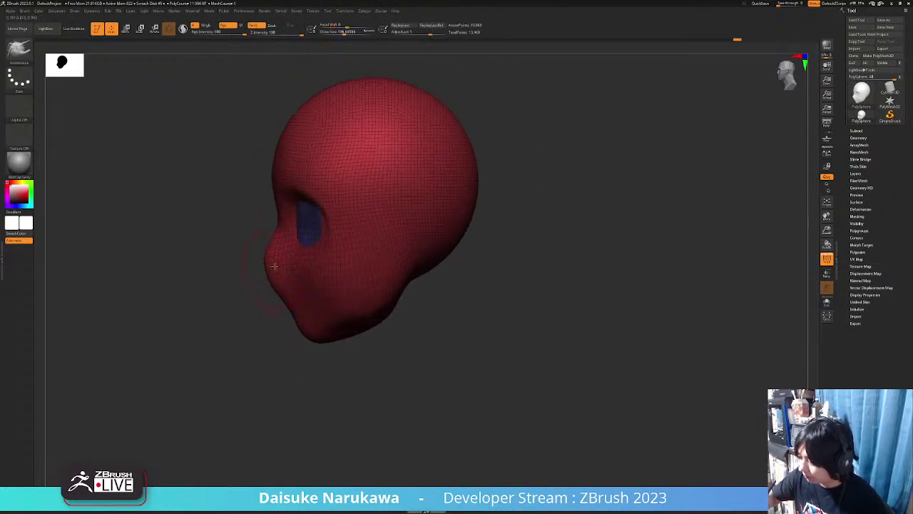
# Refine the pointed nose tip and the profile just below it with short SnakeHook pulls.
pyautogui.keyDown('ctrl'); pyautogui.moveTo(261, 258); pyautogui.dragTo(265, 267, button='right'); pyautogui.keyUp('ctrl')
pyautogui.moveTo(265, 266); pyautogui.dragTo(259, 263)
pyautogui.moveTo(260, 264)
pyautogui.keyDown('ctrl'); pyautogui.mouseDown(button='right')
pyautogui.moveTo(291, 247)
pyautogui.moveTo(300, 220)
pyautogui.mouseUp(button='right'); pyautogui.keyUp('ctrl')
pyautogui.moveTo(327, 260)
pyautogui.keyDown('ctrl'); pyautogui.mouseDown(button='right')
pyautogui.moveTo(324, 217)
pyautogui.moveTo(291, 265)
pyautogui.mouseUp(button='right'); pyautogui.keyUp('ctrl')
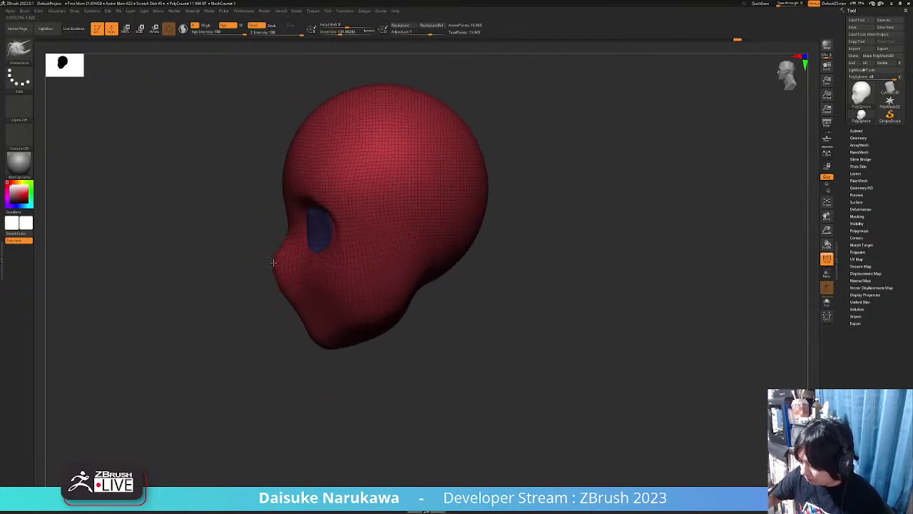
pyautogui.keyDown('shift'); pyautogui.moveTo(278, 281); pyautogui.dragTo(280, 246); pyautogui.keyUp('shift')
pyautogui.moveTo(274, 266)
pyautogui.keyDown('ctrl'); pyautogui.mouseDown(button='right')
pyautogui.moveTo(279, 229)
pyautogui.moveTo(374, 263)
pyautogui.moveTo(362, 268)
pyautogui.mouseUp(button='right'); pyautogui.keyUp('ctrl')
pyautogui.keyDown('alt'); pyautogui.moveTo(386, 306); pyautogui.dragTo(457, 303); pyautogui.keyUp('alt')
# Enlarge the brush, hide the PolyFrame and reshape the cranium and side of the head.
pyautogui.click(354, 31)
pyautogui.moveTo(354, 123)
pyautogui.keyDown('ctrl'); pyautogui.mouseDown(button='right')
pyautogui.moveTo(366, 214)
pyautogui.moveTo(343, 214)
pyautogui.moveTo(369, 249)
pyautogui.moveTo(418, 250)
pyautogui.moveTo(360, 246)
pyautogui.moveTo(393, 245)
pyautogui.mouseUp(button='right'); pyautogui.keyUp('ctrl')
pyautogui.moveTo(382, 204); pyautogui.dragTo(479, 268, button='right')
pyautogui.moveTo(401, 250); pyautogui.dragTo(350, 253, button='right')
pyautogui.click(828, 259)
pyautogui.keyDown('ctrl'); pyautogui.moveTo(606, 268); pyautogui.dragTo(493, 264, button='right'); pyautogui.keyUp('ctrl')
pyautogui.moveTo(382, 246)
pyautogui.keyDown('ctrl'); pyautogui.mouseDown(button='right')
pyautogui.moveTo(391, 262)
pyautogui.moveTo(379, 226)
pyautogui.moveTo(410, 246)
pyautogui.mouseUp(button='right'); pyautogui.keyUp('ctrl')
pyautogui.keyDown('ctrl'); pyautogui.moveTo(372, 189); pyautogui.dragTo(406, 243, button='right'); pyautogui.keyUp('ctrl')
pyautogui.moveTo(407, 242)
pyautogui.mouseDown(button='right')
pyautogui.moveTo(440, 264)
pyautogui.moveTo(428, 286)
pyautogui.moveTo(378, 275)
pyautogui.mouseUp(button='right')
# Adjust the draw size and pull the back of the skull into a rounder form.
pyautogui.keyDown('alt'); pyautogui.moveTo(531, 187); pyautogui.dragTo(456, 201, button='right'); pyautogui.keyUp('alt')
pyautogui.moveTo(342, 33); pyautogui.dragTo(345, 33)
pyautogui.keyDown('ctrl'); pyautogui.moveTo(438, 231); pyautogui.dragTo(429, 203, button='right'); pyautogui.keyUp('ctrl')
pyautogui.moveTo(401, 204); pyautogui.dragTo(408, 196)
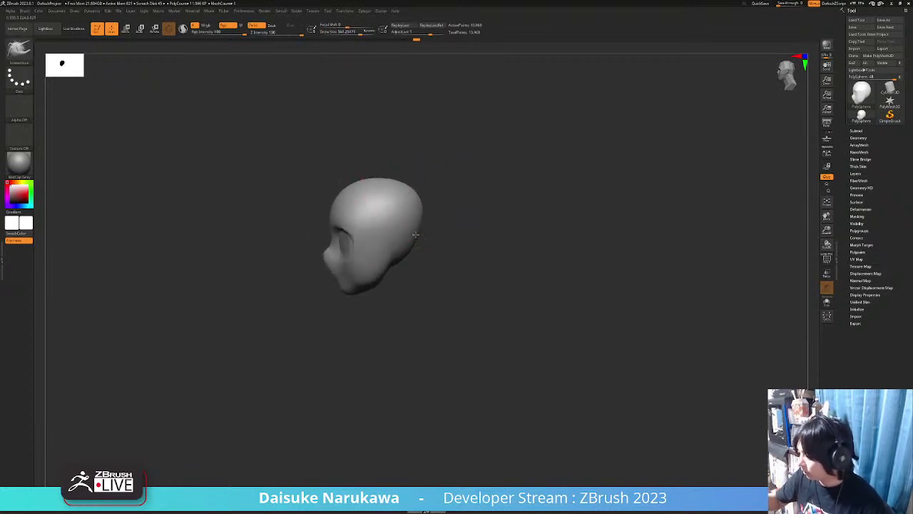
# Refine the jaw and chin outline and smooth the surface around the eyes.
pyautogui.moveTo(400, 258); pyautogui.dragTo(378, 292, button='right')
pyautogui.moveTo(378, 292); pyautogui.dragTo(362, 288, button='right')
pyautogui.moveTo(363, 288); pyautogui.dragTo(373, 278)
pyautogui.keyDown('alt'); pyautogui.moveTo(375, 277); pyautogui.dragTo(373, 240, button='right'); pyautogui.keyUp('alt')
pyautogui.moveTo(372, 240); pyautogui.dragTo(338, 266, button='right')
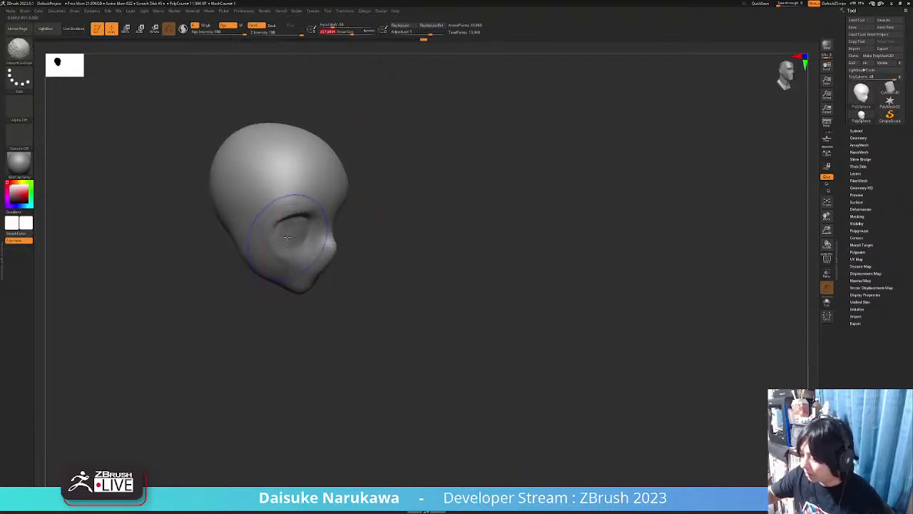
pyautogui.moveTo(292, 234)
pyautogui.mouseDown(button='right')
pyautogui.moveTo(264, 236)
pyautogui.moveTo(263, 207)
pyautogui.moveTo(250, 205)
pyautogui.moveTo(292, 235)
pyautogui.moveTo(314, 214)
pyautogui.moveTo(314, 230)
pyautogui.moveTo(321, 214)
pyautogui.mouseUp(button='right')
pyautogui.keyDown('shift'); pyautogui.moveTo(321, 214); pyautogui.dragTo(349, 303, button='right'); pyautogui.keyUp('shift')
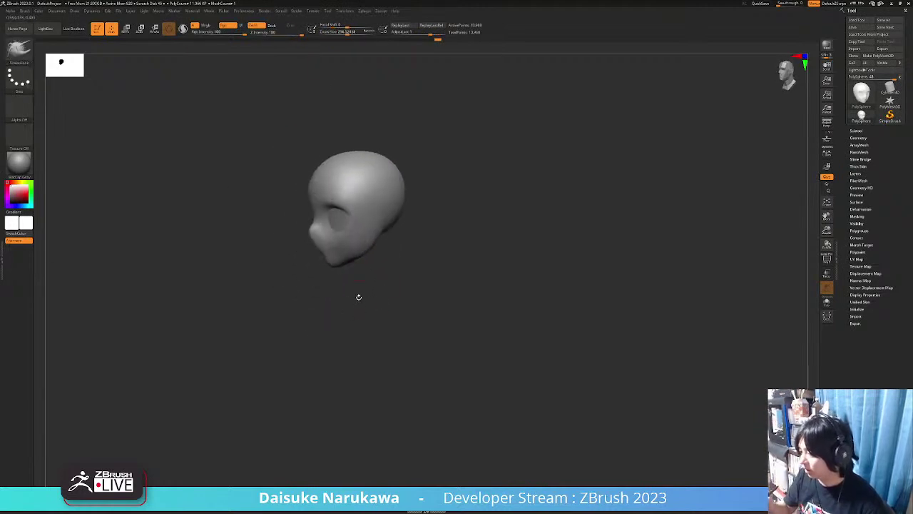
# Load the IMM BParts brush and insert its Ear mesh symmetrically on the sides of the head.
pyautogui.press('b')
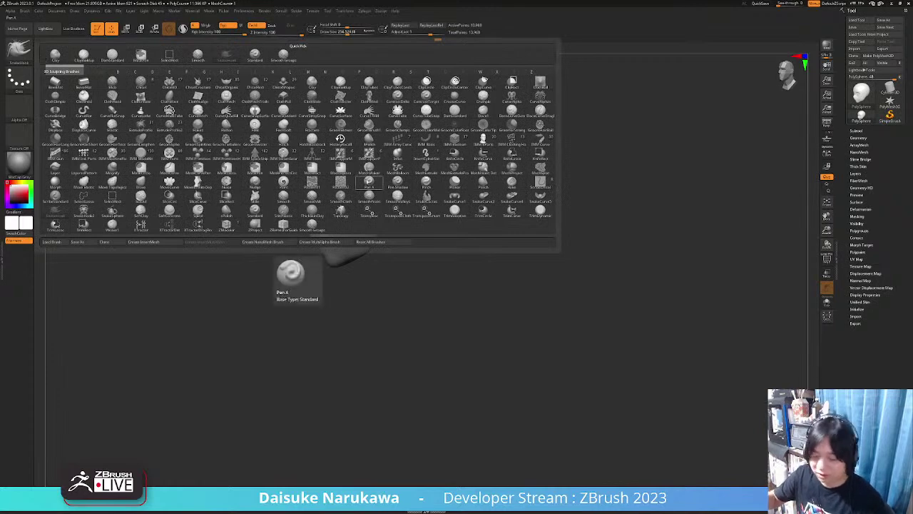
pyautogui.press('i')
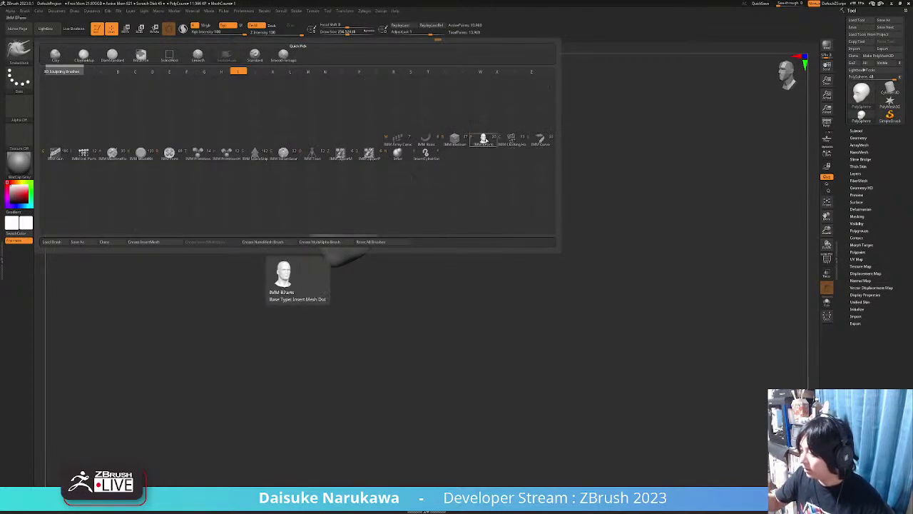
pyautogui.click(483, 142)
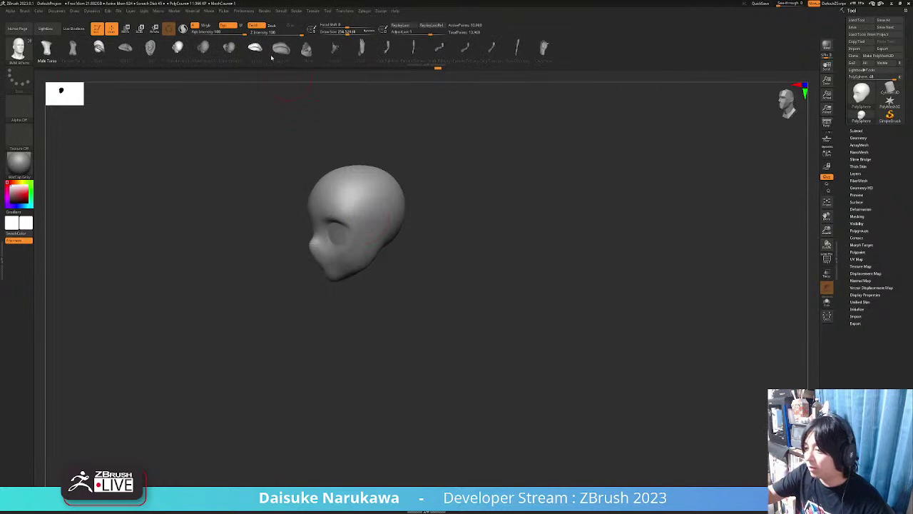
pyautogui.click(151, 50)
pyautogui.moveTo(400, 239); pyautogui.dragTo(372, 218, button='right')
pyautogui.keyDown('ctrl'); pyautogui.moveTo(372, 217); pyautogui.dragTo(371, 235, button='right'); pyautogui.keyUp('ctrl')
pyautogui.moveTo(372, 233); pyautogui.dragTo(375, 264)
pyautogui.keyDown('ctrl'); pyautogui.moveTo(379, 235); pyautogui.dragTo(429, 241, button='right'); pyautogui.keyUp('ctrl')
# Position the inserted ears against the sides of the head with the Move gizmo.
pyautogui.click(126, 30)
pyautogui.moveTo(432, 247); pyautogui.dragTo(425, 244)
pyautogui.moveTo(435, 246); pyautogui.dragTo(430, 227, button='right')
pyautogui.moveTo(421, 212); pyautogui.dragTo(423, 213)
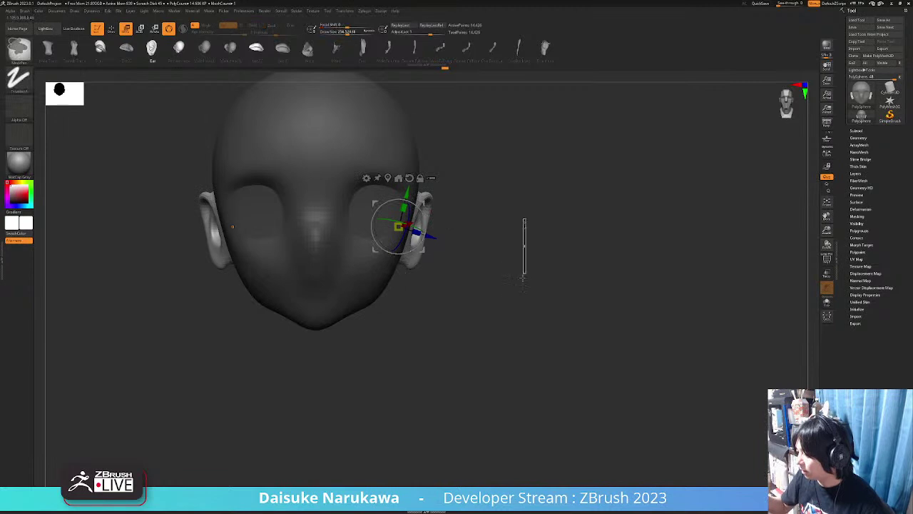
# Clear the mask and fuse the ears into the head with DynaMesh at resolution 64.
pyautogui.moveTo(525, 243); pyautogui.dragTo(535, 291, button='right')
pyautogui.click(861, 137)
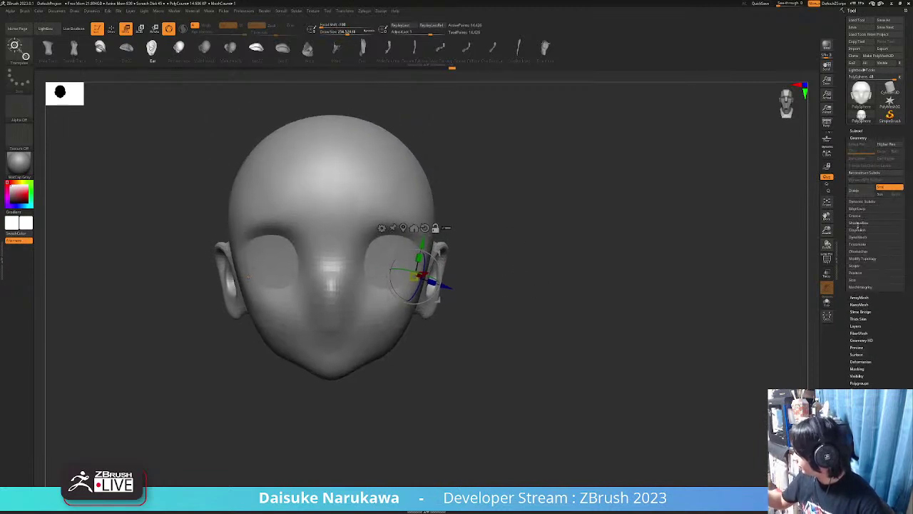
pyautogui.click(858, 237)
pyautogui.moveTo(575, 343); pyautogui.dragTo(536, 336, button='right')
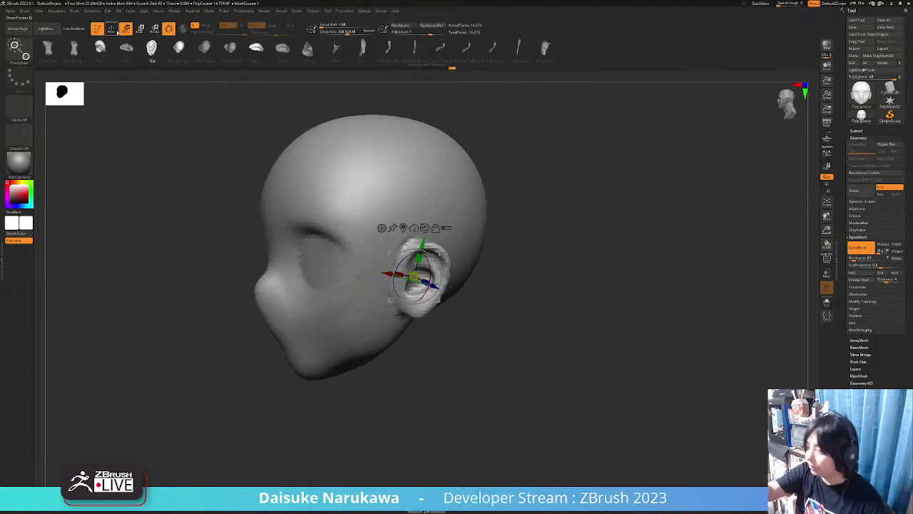
# Display the PolyFrame and regroup the head and ears as one polygroup separate from the eyes.
pyautogui.click(826, 259)
pyautogui.moveTo(509, 345)
pyautogui.mouseDown()
pyautogui.moveTo(520, 348)
pyautogui.moveTo(502, 347)
pyautogui.mouseUp()
pyautogui.press('q')
pyautogui.keyDown('ctrl'); pyautogui.keyDown('alt'); pyautogui.keyDown('shift'); pyautogui.click(320, 261); pyautogui.keyUp('shift'); pyautogui.keyUp('alt'); pyautogui.keyUp('ctrl')
pyautogui.moveTo(492, 285)
pyautogui.keyDown('ctrl'); pyautogui.keyDown('shift'); pyautogui.mouseDown()
pyautogui.moveTo(504, 286)
pyautogui.moveTo(502, 305)
pyautogui.mouseUp(); pyautogui.keyUp('shift'); pyautogui.keyUp('ctrl')
pyautogui.hotkey('ctrl', 'w')
pyautogui.keyDown('ctrl'); pyautogui.keyDown('shift'); pyautogui.click(491, 323); pyautogui.keyUp('shift'); pyautogui.keyUp('ctrl')
# Smooth the eye polygroup borders with Smooth Groups and hide the PolyFrame.
pyautogui.moveTo(491, 323)
pyautogui.keyDown('shift'); pyautogui.mouseDown(button='right')
pyautogui.moveTo(361, 279)
pyautogui.moveTo(356, 256)
pyautogui.mouseUp(button='right'); pyautogui.keyUp('shift')
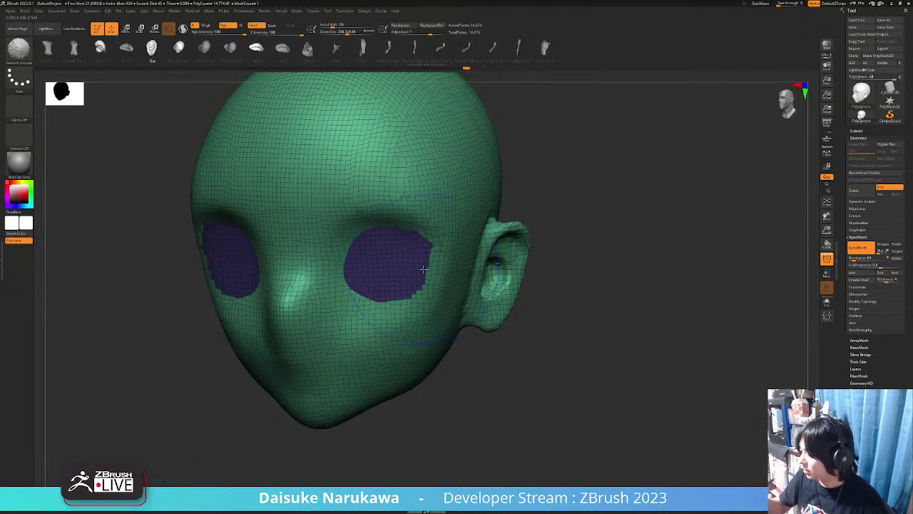
pyautogui.moveTo(370, 334); pyautogui.dragTo(410, 293, button='right')
pyautogui.moveTo(410, 292)
pyautogui.keyDown('alt'); pyautogui.mouseDown(button='right')
pyautogui.moveTo(411, 203)
pyautogui.moveTo(399, 169)
pyautogui.moveTo(472, 253)
pyautogui.moveTo(377, 292)
pyautogui.moveTo(341, 280)
pyautogui.moveTo(309, 184)
pyautogui.moveTo(344, 173)
pyautogui.moveTo(285, 186)
pyautogui.mouseUp(button='right'); pyautogui.keyUp('alt')
pyautogui.hotkey('shift', 'f')
pyautogui.moveTo(371, 214)
pyautogui.mouseDown(button='right')
pyautogui.moveTo(318, 230)
pyautogui.moveTo(379, 249)
pyautogui.moveTo(362, 257)
pyautogui.moveTo(377, 265)
pyautogui.moveTo(374, 248)
pyautogui.moveTo(388, 239)
pyautogui.mouseUp(button='right')
pyautogui.moveTo(388, 239)
pyautogui.keyDown('ctrl'); pyautogui.mouseDown(button='right')
pyautogui.moveTo(348, 268)
pyautogui.moveTo(361, 308)
pyautogui.moveTo(401, 289)
pyautogui.moveTo(393, 333)
pyautogui.moveTo(381, 335)
pyautogui.moveTo(387, 321)
pyautogui.mouseUp(button='right'); pyautogui.keyUp('ctrl')
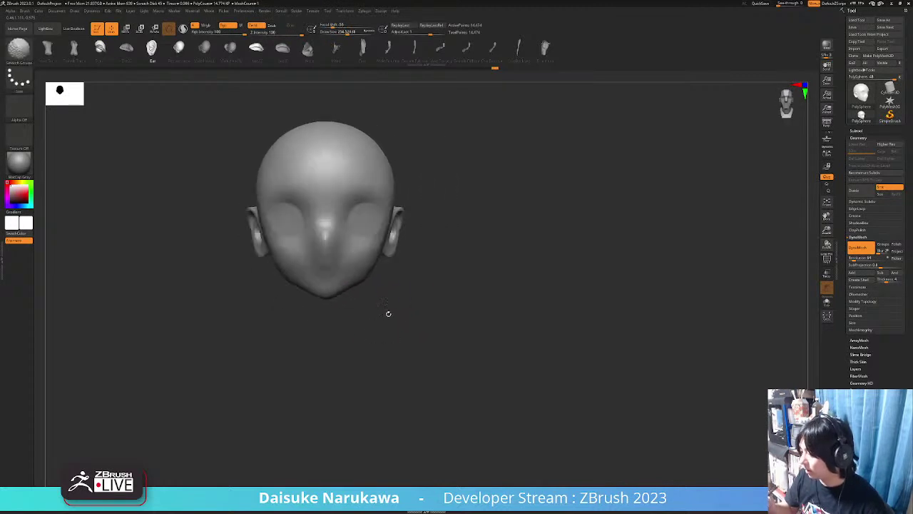
# Insert a Sphere3D as a new subtool of the head.
pyautogui.keyDown('alt'); pyautogui.moveTo(376, 259); pyautogui.dragTo(443, 186, button='right'); pyautogui.keyUp('alt')
pyautogui.click(863, 130)
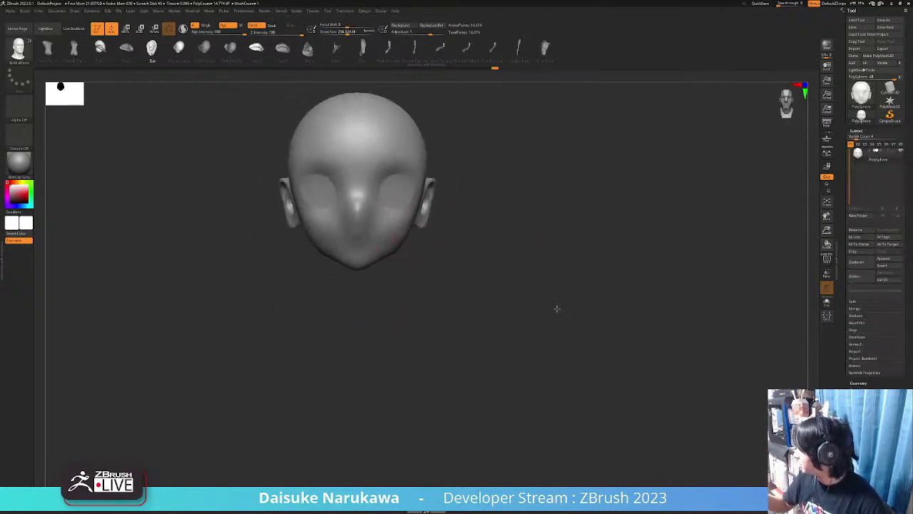
pyautogui.click(885, 266)
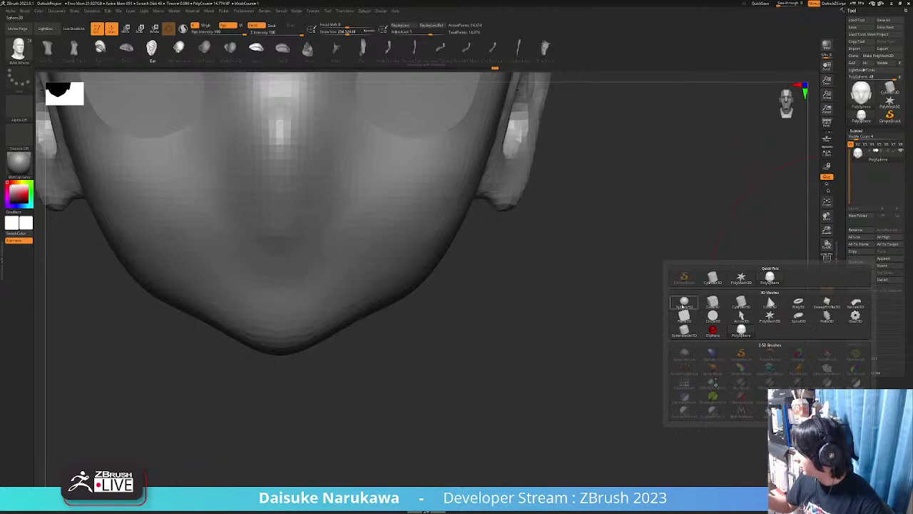
pyautogui.click(683, 304)
# Scale the new sphere down and place it below the back of the head.
pyautogui.press('w')
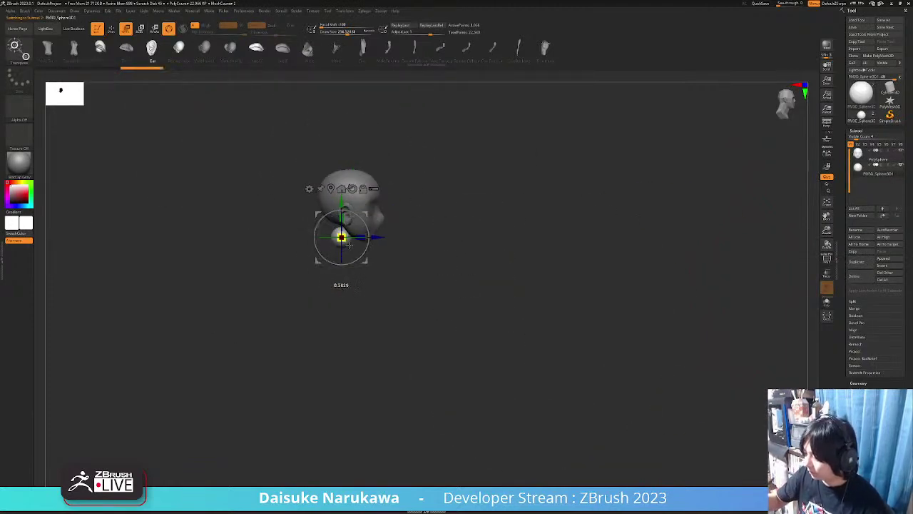
pyautogui.moveTo(372, 226)
pyautogui.keyDown('alt'); pyautogui.mouseDown()
pyautogui.moveTo(379, 259)
pyautogui.moveTo(390, 225)
pyautogui.mouseUp(); pyautogui.keyUp('alt')
pyautogui.press('q')
pyautogui.keyDown('alt'); pyautogui.moveTo(306, 205); pyautogui.dragTo(341, 257); pyautogui.keyUp('alt')
pyautogui.moveTo(341, 257); pyautogui.dragTo(485, 275)
# Pull the top of the sphere up into a neck reaching the skull with the SnakeHook brush.
pyautogui.press('b')
pyautogui.press('s')
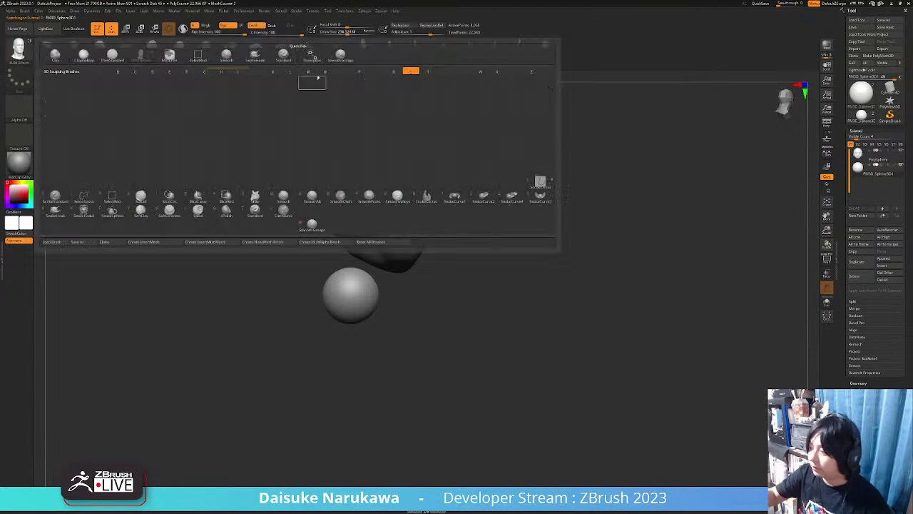
pyautogui.press('h')
pyautogui.moveTo(354, 255); pyautogui.dragTo(378, 253, button='right')
pyautogui.moveTo(351, 258); pyautogui.dragTo(366, 245)
pyautogui.hotkey('ctrl', 'z')
pyautogui.moveTo(375, 225); pyautogui.dragTo(354, 212, button='right')
pyautogui.keyDown('shift'); pyautogui.moveTo(347, 227); pyautogui.dragTo(347, 247); pyautogui.keyUp('shift')
pyautogui.moveTo(343, 250); pyautogui.dragTo(486, 290, button='right')
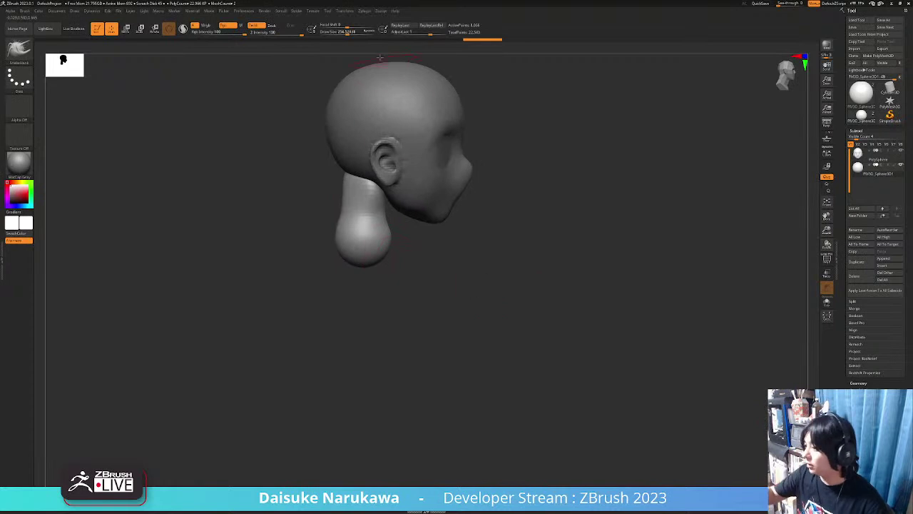
# Shift the neck piece with the gizmo and bend its upper end under the back of the skull.
pyautogui.click(125, 29)
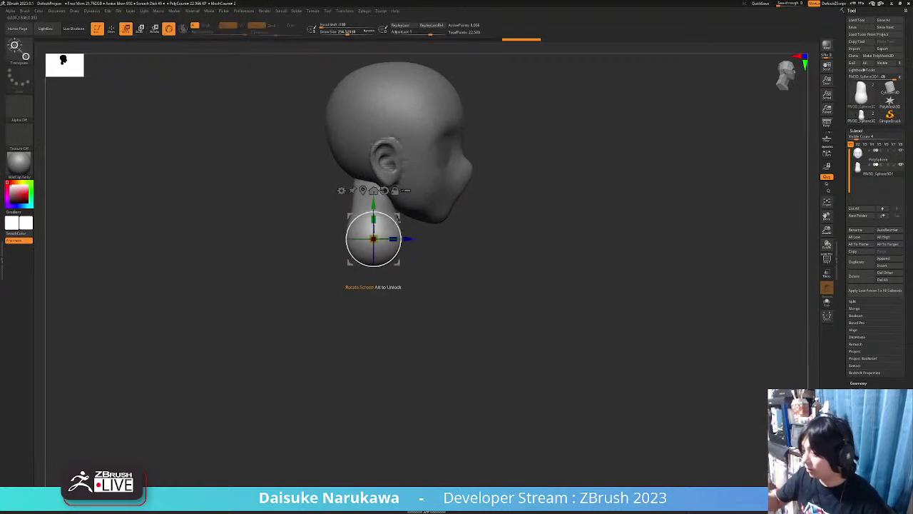
pyautogui.click(112, 29)
pyautogui.keyDown('alt'); pyautogui.moveTo(356, 177); pyautogui.dragTo(321, 200, button='right'); pyautogui.keyUp('alt')
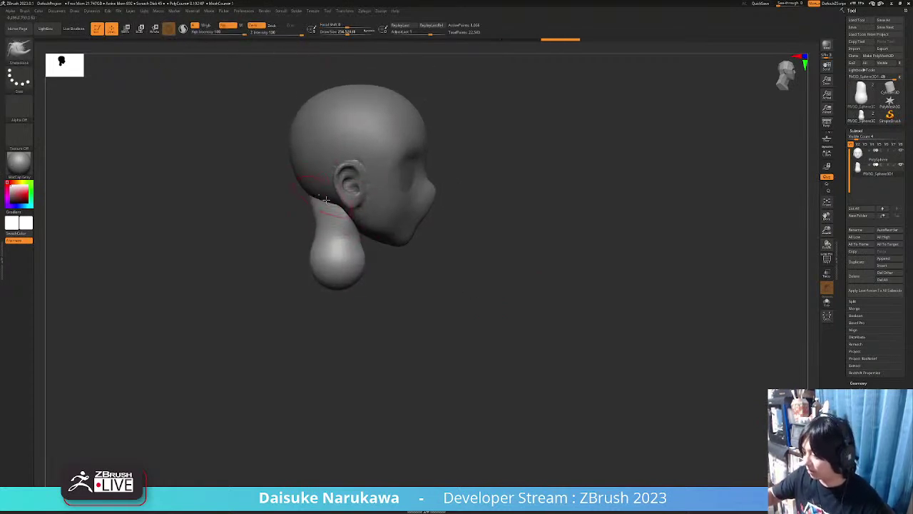
pyautogui.keyDown('ctrl'); pyautogui.moveTo(357, 225); pyautogui.dragTo(367, 255, button='right'); pyautogui.keyUp('ctrl')
# Enlarge the brush and pull the sphere down and outward into a tapered torso with shoulders.
pyautogui.click(355, 33)
pyautogui.moveTo(281, 214); pyautogui.dragTo(338, 275, button='right')
pyautogui.moveTo(338, 275)
pyautogui.mouseDown()
pyautogui.moveTo(343, 333)
pyautogui.moveTo(354, 267)
pyautogui.mouseUp()
pyautogui.moveTo(341, 303); pyautogui.dragTo(334, 360)
pyautogui.moveTo(353, 269); pyautogui.dragTo(360, 272)
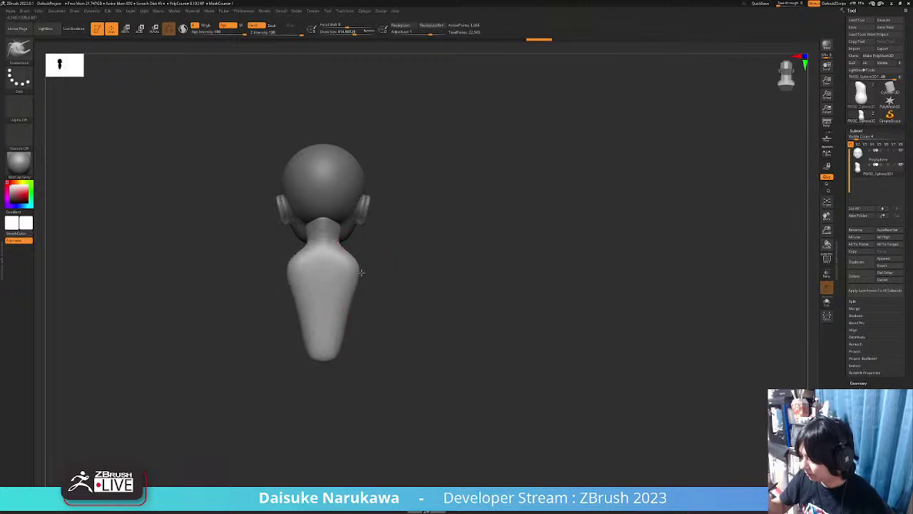
# Widen and lengthen the lower end of the torso with SnakeHook strokes.
pyautogui.moveTo(339, 334); pyautogui.dragTo(340, 347)
pyautogui.moveTo(347, 301)
pyautogui.mouseDown()
pyautogui.moveTo(356, 305)
pyautogui.moveTo(353, 329)
pyautogui.mouseUp()
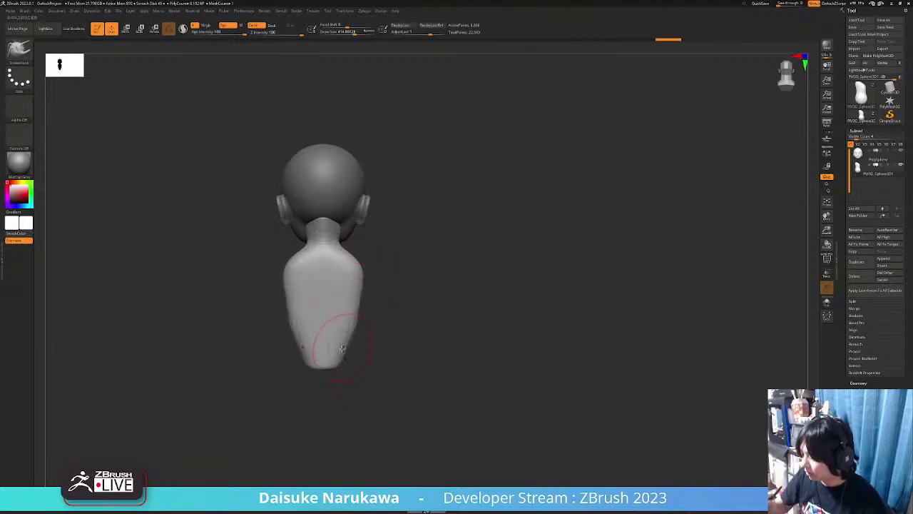
pyautogui.moveTo(340, 359); pyautogui.dragTo(346, 367)
pyautogui.moveTo(346, 338); pyautogui.dragTo(353, 340)
pyautogui.moveTo(348, 371)
pyautogui.mouseDown(button='right')
pyautogui.moveTo(301, 377)
pyautogui.moveTo(287, 363)
pyautogui.mouseUp(button='right')
# Pull the shoulders outward and refine their contour on the torso.
pyautogui.moveTo(367, 267); pyautogui.dragTo(388, 269, button='right')
pyautogui.moveTo(351, 270); pyautogui.dragTo(360, 276)
pyautogui.moveTo(360, 275); pyautogui.dragTo(378, 265, button='right')
pyautogui.moveTo(378, 265); pyautogui.dragTo(366, 268)
pyautogui.moveTo(364, 286)
pyautogui.keyDown('shift'); pyautogui.mouseDown(button='right')
pyautogui.moveTo(332, 294)
pyautogui.moveTo(380, 272)
pyautogui.mouseUp(button='right'); pyautogui.keyUp('shift')
# Build up the chest, collar area and shoulders with the ClayBuildup brush.
pyautogui.press('b')
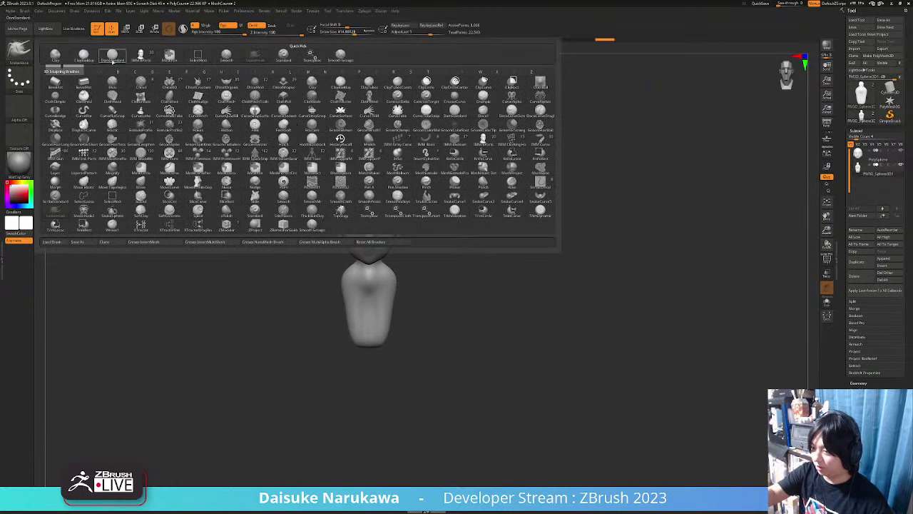
pyautogui.click(115, 61)
pyautogui.moveTo(368, 292)
pyautogui.mouseDown()
pyautogui.moveTo(385, 314)
pyautogui.moveTo(385, 342)
pyautogui.moveTo(380, 317)
pyautogui.mouseUp()
pyautogui.moveTo(382, 317); pyautogui.dragTo(410, 275, button='right')
pyautogui.moveTo(402, 272)
pyautogui.mouseDown()
pyautogui.moveTo(431, 285)
pyautogui.moveTo(427, 255)
pyautogui.mouseUp()
pyautogui.moveTo(426, 256)
pyautogui.mouseDown(button='right')
pyautogui.moveTo(412, 275)
pyautogui.moveTo(385, 275)
pyautogui.mouseUp(button='right')
pyautogui.keyDown('shift'); pyautogui.moveTo(386, 275); pyautogui.dragTo(383, 261); pyautogui.keyUp('shift')
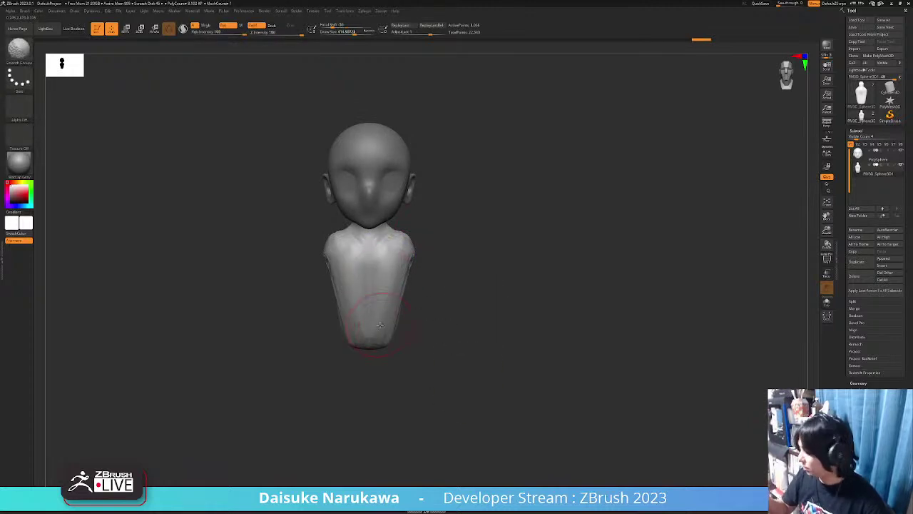
# Remesh the torso with DynaMesh at resolution 128.
pyautogui.click(860, 131)
pyautogui.click(859, 137)
pyautogui.click(862, 138)
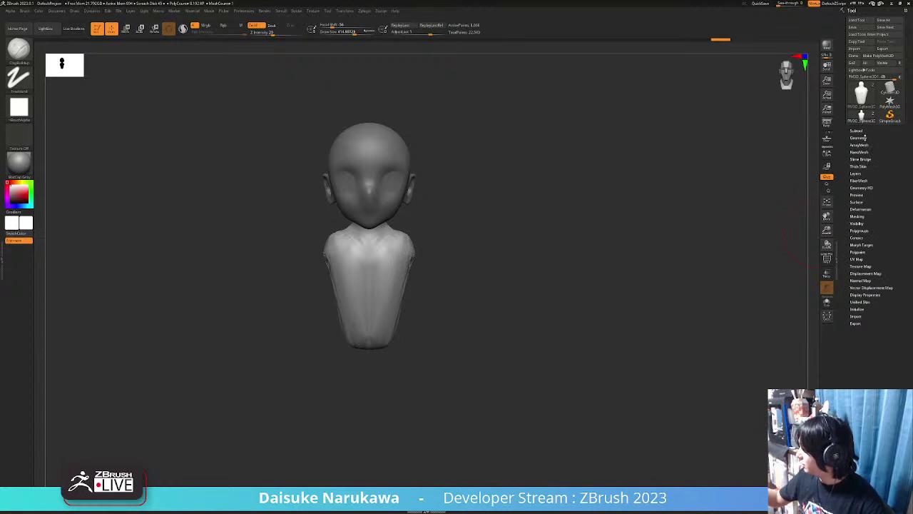
pyautogui.click(861, 137)
pyautogui.hotkey('ctrl', 'shift', 'z')
# Smooth the stretched shoulder surface and add volume to the shoulders with ClayBuildup.
pyautogui.moveTo(460, 360)
pyautogui.keyDown('ctrl'); pyautogui.mouseDown(button='right')
pyautogui.moveTo(378, 325)
pyautogui.moveTo(369, 296)
pyautogui.moveTo(322, 293)
pyautogui.mouseUp(button='right'); pyautogui.keyUp('ctrl')
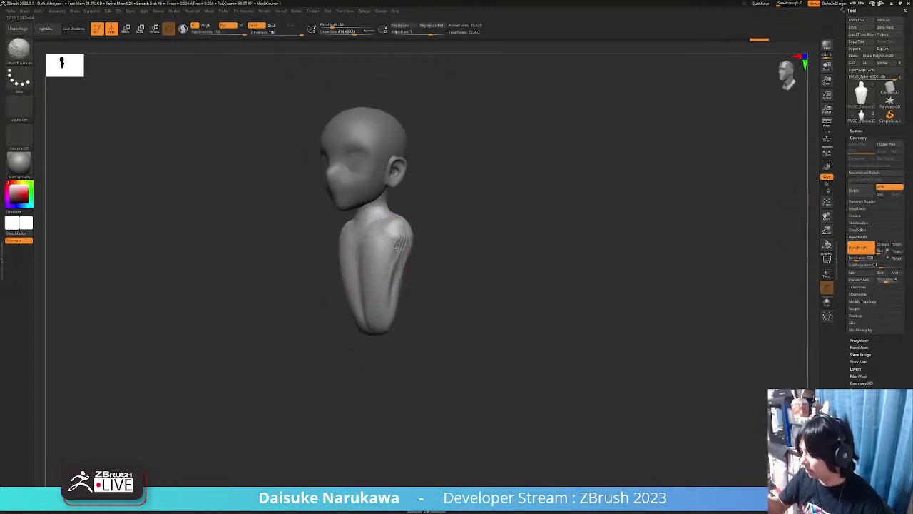
pyautogui.keyDown('shift'); pyautogui.moveTo(399, 239); pyautogui.dragTo(405, 276); pyautogui.keyUp('shift')
pyautogui.keyDown('shift'); pyautogui.moveTo(396, 232); pyautogui.dragTo(378, 246); pyautogui.keyUp('shift')
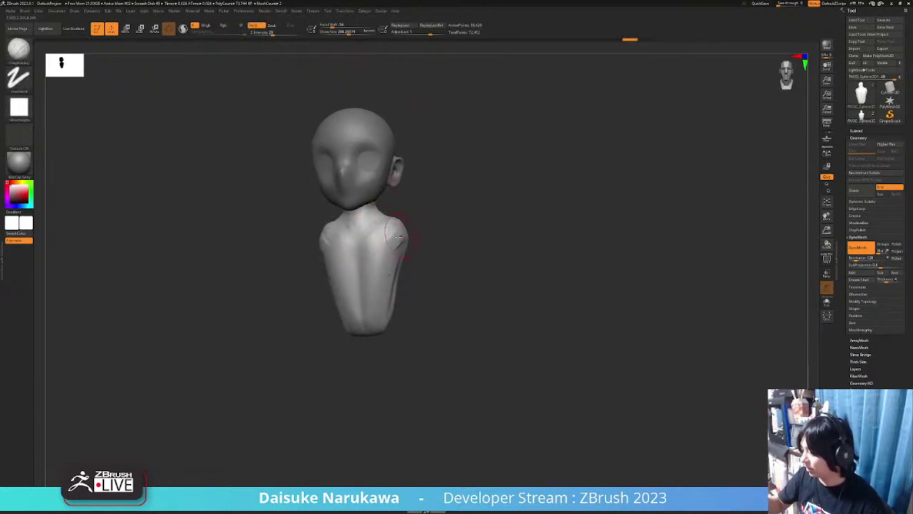
pyautogui.moveTo(402, 234); pyautogui.dragTo(357, 230, button='right')
pyautogui.moveTo(413, 240); pyautogui.dragTo(357, 234, button='right')
pyautogui.keyDown('shift'); pyautogui.moveTo(459, 246); pyautogui.dragTo(425, 316, button='right'); pyautogui.keyUp('shift')
# Reposition the torso relative to the head with the gizmo and return to drawing mode.
pyautogui.press('w')
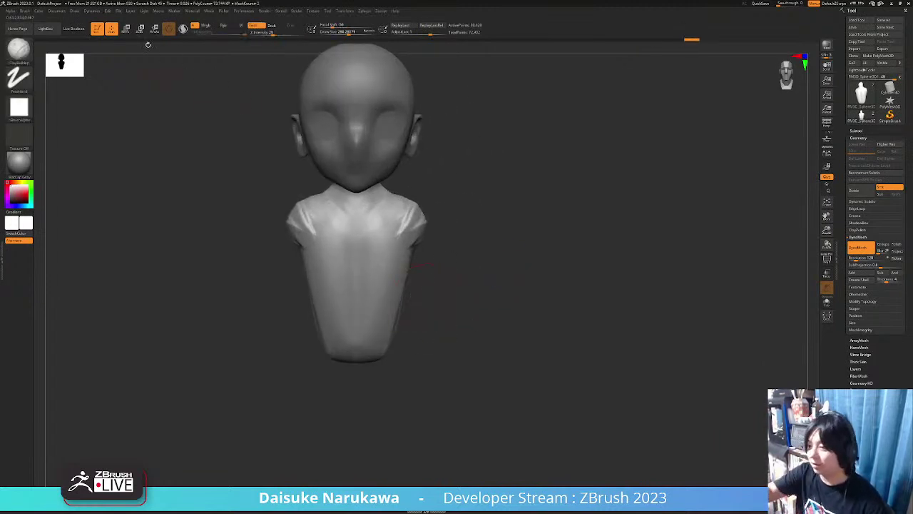
pyautogui.moveTo(360, 184); pyautogui.dragTo(360, 178)
pyautogui.moveTo(397, 265)
pyautogui.mouseDown(button='right')
pyautogui.moveTo(434, 268)
pyautogui.moveTo(400, 275)
pyautogui.mouseUp(button='right')
pyautogui.click(114, 31)
# Make the head the active subtool and carve its eye sockets deeper with ClayBuildup.
pyautogui.moveTo(369, 161)
pyautogui.keyDown('alt'); pyautogui.mouseDown(button='right')
pyautogui.moveTo(369, 221)
pyautogui.moveTo(417, 214)
pyautogui.mouseUp(button='right'); pyautogui.keyUp('alt')
pyautogui.keyDown('alt'); pyautogui.click(381, 193); pyautogui.keyUp('alt')
pyautogui.moveTo(417, 214); pyautogui.dragTo(380, 190, button='right')
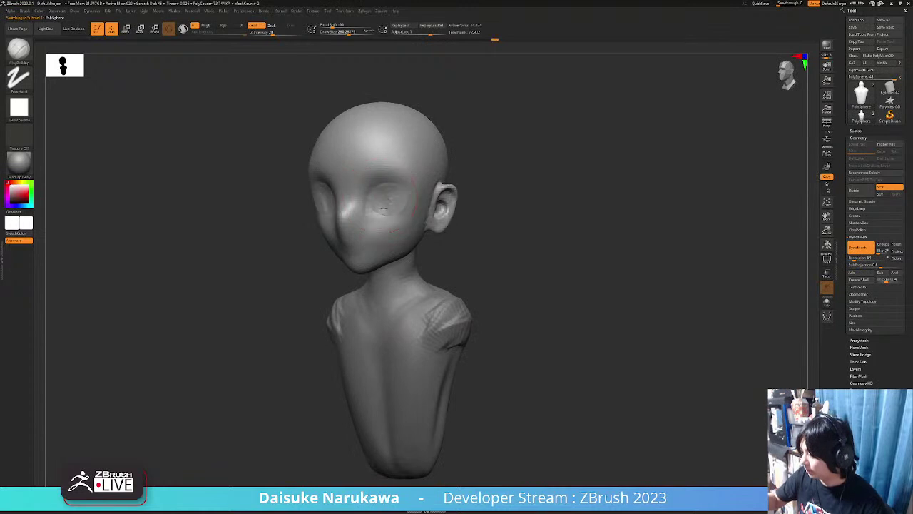
pyautogui.moveTo(392, 209)
pyautogui.keyDown('alt'); pyautogui.mouseDown()
pyautogui.moveTo(396, 192)
pyautogui.moveTo(389, 203)
pyautogui.mouseUp(); pyautogui.keyUp('alt')
pyautogui.moveTo(388, 203); pyautogui.dragTo(444, 189, button='right')
pyautogui.keyDown('alt'); pyautogui.moveTo(630, 295); pyautogui.dragTo(620, 347, button='right'); pyautogui.keyUp('alt')
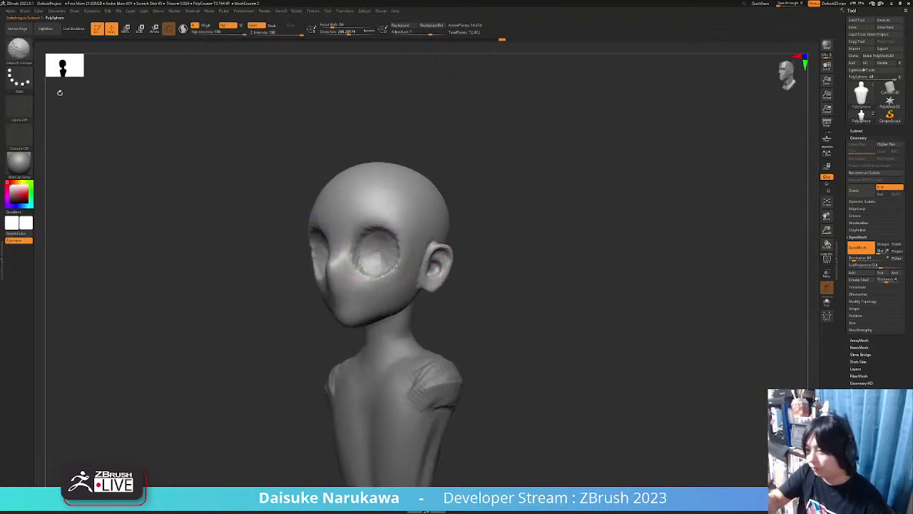
# Switch the smoothing brush to the standard Smooth brush and accept the smoothing brush note.
pyautogui.keyDown('shift'); pyautogui.click(19, 50); pyautogui.keyUp('shift')
pyautogui.click(140, 81)
pyautogui.keyDown('shift'); pyautogui.moveTo(452, 305); pyautogui.dragTo(463, 306, button='right'); pyautogui.keyUp('shift')
pyautogui.keyDown('shift'); pyautogui.click(18, 50); pyautogui.keyUp('shift')
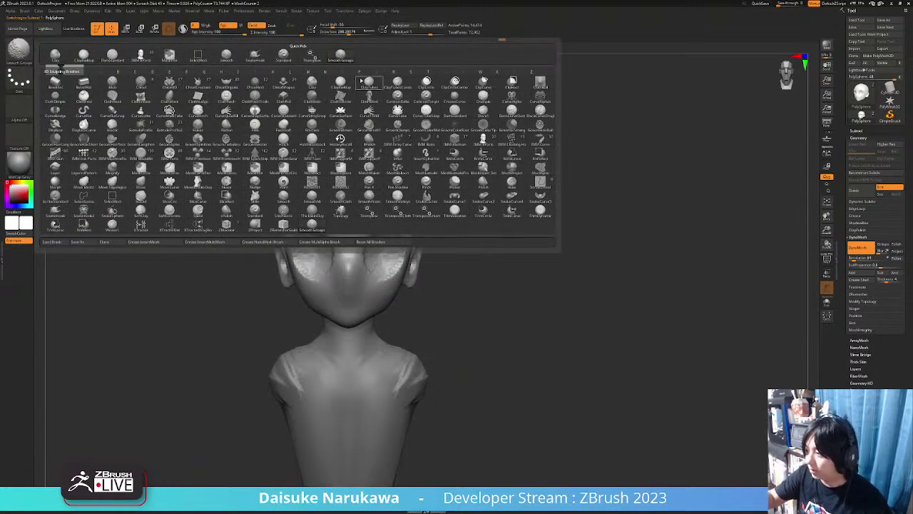
pyautogui.press('s')
pyautogui.click(299, 199)
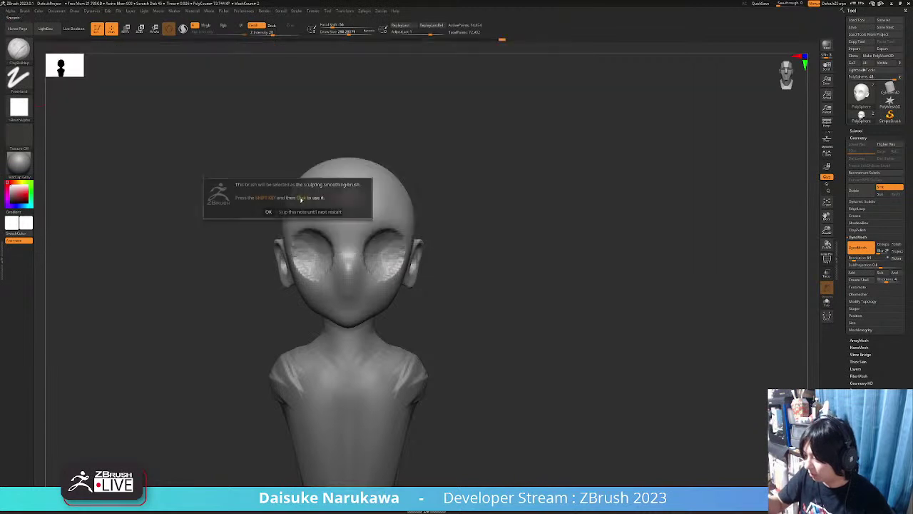
pyautogui.click(268, 212)
# Undo the last stroke and smooth the eye sockets, nose and lower face with the Smooth brush.
pyautogui.hotkey('ctrl', 'z')
pyautogui.moveTo(378, 228); pyautogui.dragTo(360, 283, button='right')
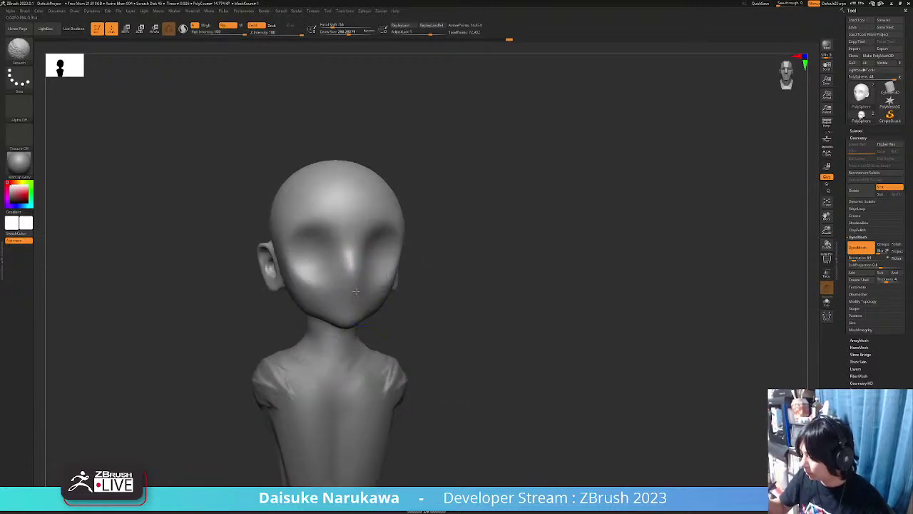
pyautogui.moveTo(433, 288); pyautogui.dragTo(398, 284, button='right')
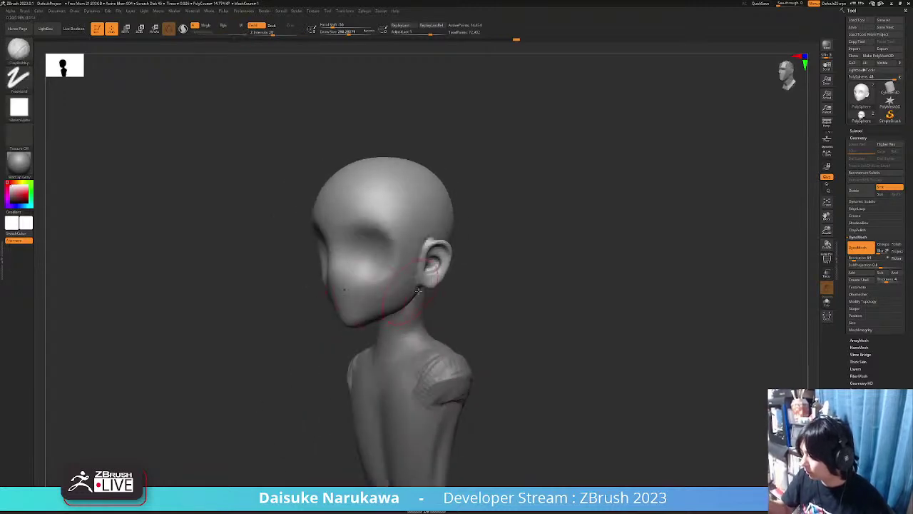
pyautogui.moveTo(438, 261); pyautogui.dragTo(418, 214, button='right')
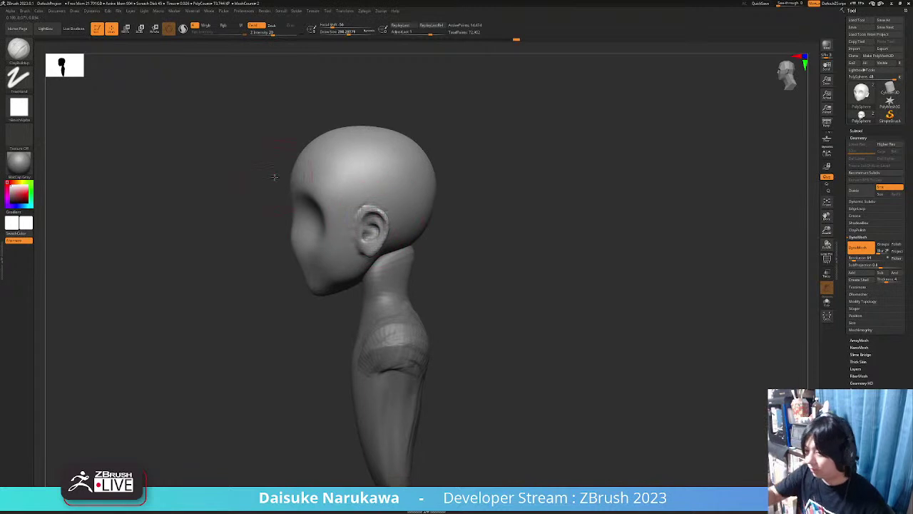
# Pick the SnakeHook brush and adjust the head's side profile around the forehead and back of the jaw.
pyautogui.click(19, 48)
pyautogui.click(256, 56)
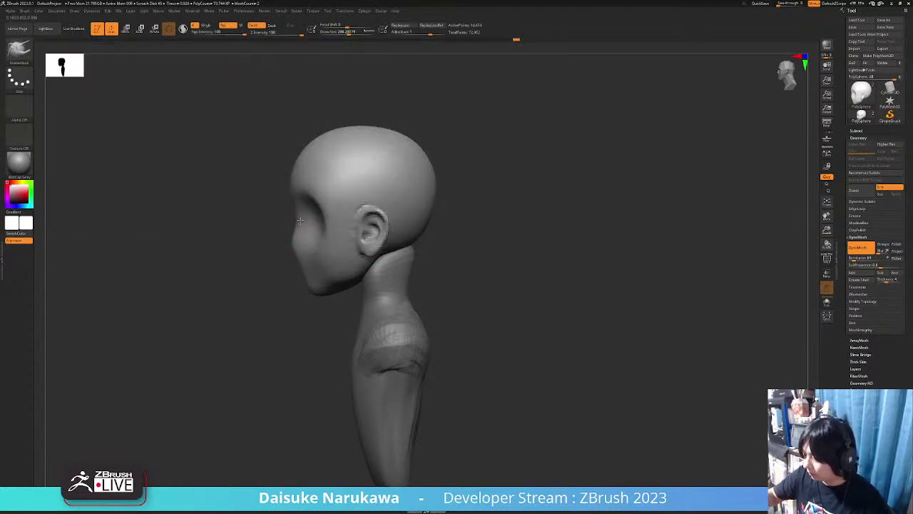
pyautogui.keyDown('ctrl'); pyautogui.moveTo(294, 184); pyautogui.dragTo(307, 178, button='right'); pyautogui.keyUp('ctrl')
pyautogui.moveTo(383, 207)
pyautogui.mouseDown(button='right')
pyautogui.moveTo(342, 214)
pyautogui.moveTo(385, 224)
pyautogui.mouseUp(button='right')
# Make the torso the active subtool and reshape its chest and belly profile with SnakeHook.
pyautogui.keyDown('alt'); pyautogui.click(364, 227); pyautogui.keyUp('alt')
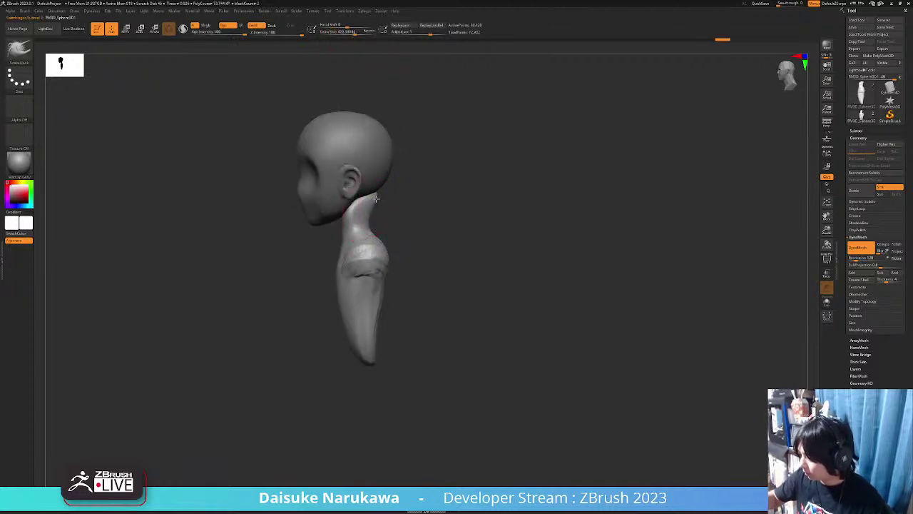
pyautogui.scroll(3, 371, 196)
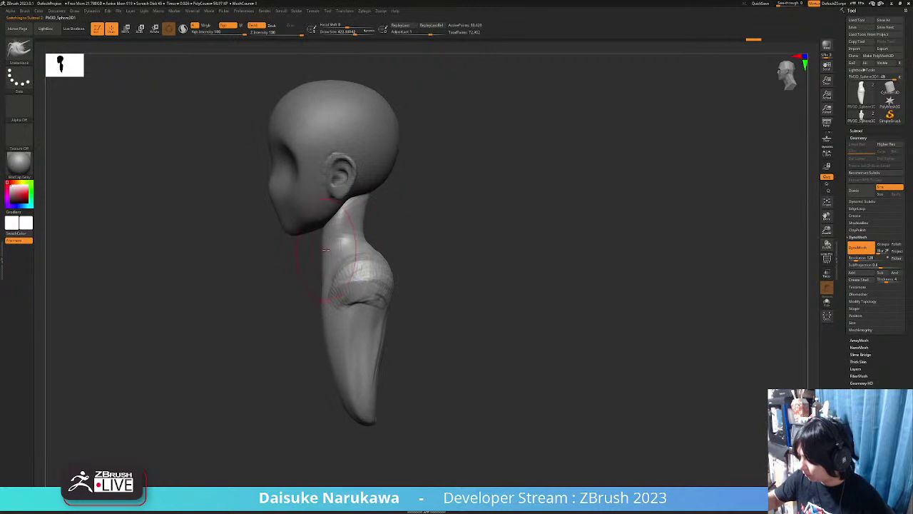
pyautogui.moveTo(312, 295)
pyautogui.keyDown('alt'); pyautogui.mouseDown()
pyautogui.moveTo(357, 335)
pyautogui.moveTo(322, 337)
pyautogui.moveTo(333, 334)
pyautogui.moveTo(314, 298)
pyautogui.mouseUp(); pyautogui.keyUp('alt')
pyautogui.press('shift')
pyautogui.keyDown('shift'); pyautogui.moveTo(316, 323); pyautogui.dragTo(370, 298, button='right'); pyautogui.keyUp('shift')
# Duplicate the torso mesh straight down with the gizmo as a base for the pelvis and return to drawing mode.
pyautogui.click(125, 28)
pyautogui.keyDown('ctrl'); pyautogui.moveTo(335, 239); pyautogui.dragTo(335, 194, button='right'); pyautogui.keyUp('ctrl')
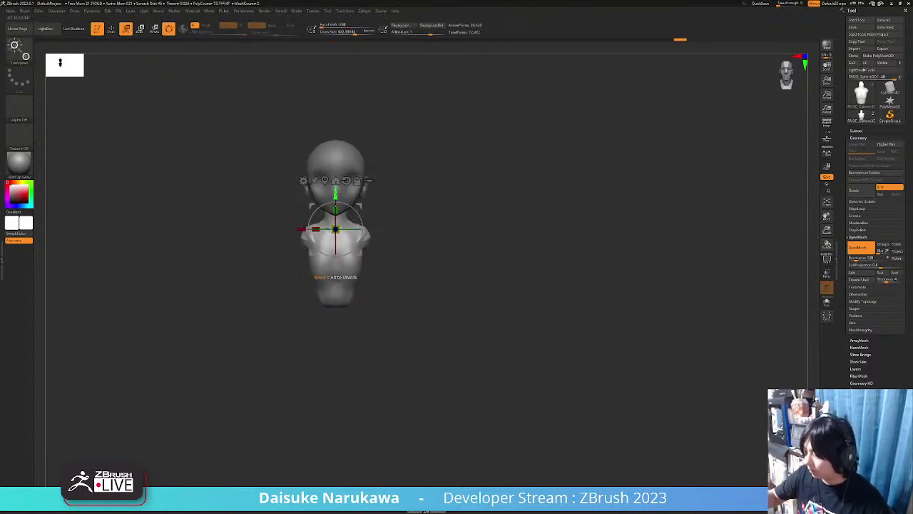
pyautogui.keyDown('ctrl'); pyautogui.moveTo(336, 196); pyautogui.dragTo(335, 300); pyautogui.keyUp('ctrl')
pyautogui.moveTo(341, 286)
pyautogui.mouseDown(button='right')
pyautogui.moveTo(392, 310)
pyautogui.moveTo(394, 299)
pyautogui.moveTo(364, 293)
pyautogui.moveTo(343, 263)
pyautogui.moveTo(364, 288)
pyautogui.mouseUp(button='right')
pyautogui.press('q')
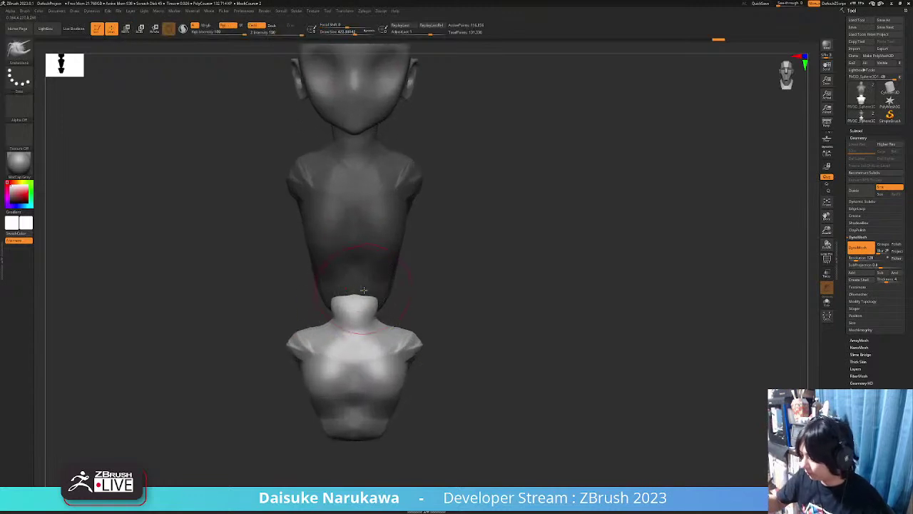
# Widen the copy's neck into a waist and pull its lower end up into a short pelvis shape with SnakeHook.
pyautogui.press('shift')
pyautogui.keyDown('shift'); pyautogui.moveTo(376, 323); pyautogui.dragTo(384, 322); pyautogui.keyUp('shift')
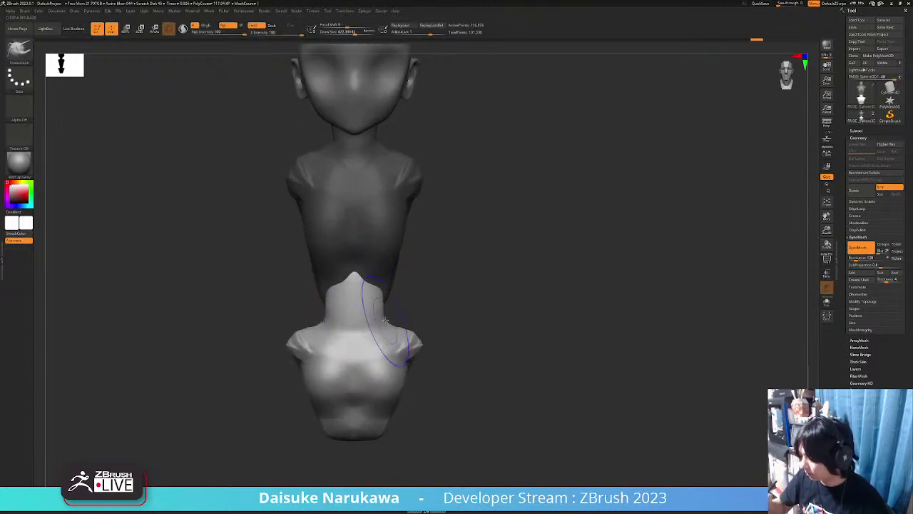
pyautogui.keyDown('alt'); pyautogui.moveTo(391, 411); pyautogui.dragTo(364, 351, button='right'); pyautogui.keyUp('alt')
pyautogui.moveTo(371, 384); pyautogui.dragTo(363, 372)
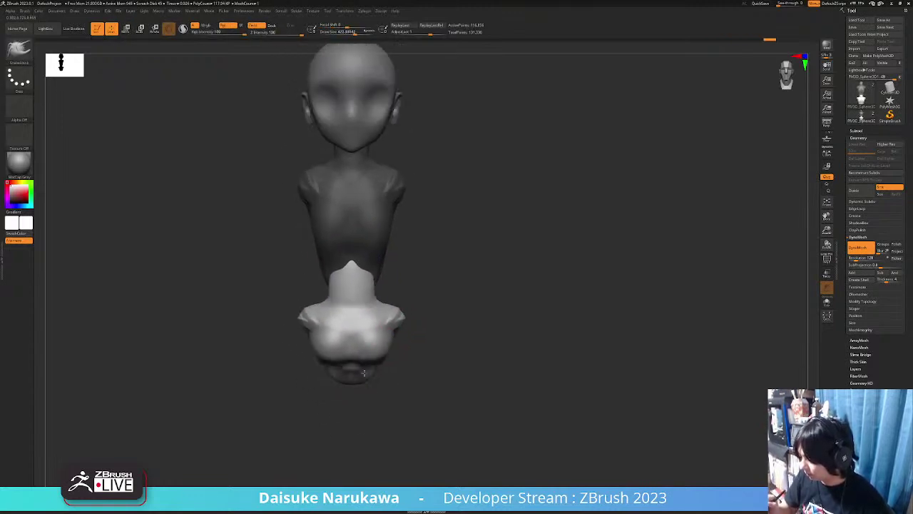
pyautogui.moveTo(385, 344)
pyautogui.mouseDown(button='right')
pyautogui.moveTo(345, 341)
pyautogui.moveTo(368, 357)
pyautogui.mouseUp(button='right')
# Flatten the front of the pelvis into angled planes with the TrimDynamic brush.
pyautogui.press('b')
pyautogui.press('t')
pyautogui.press('d')
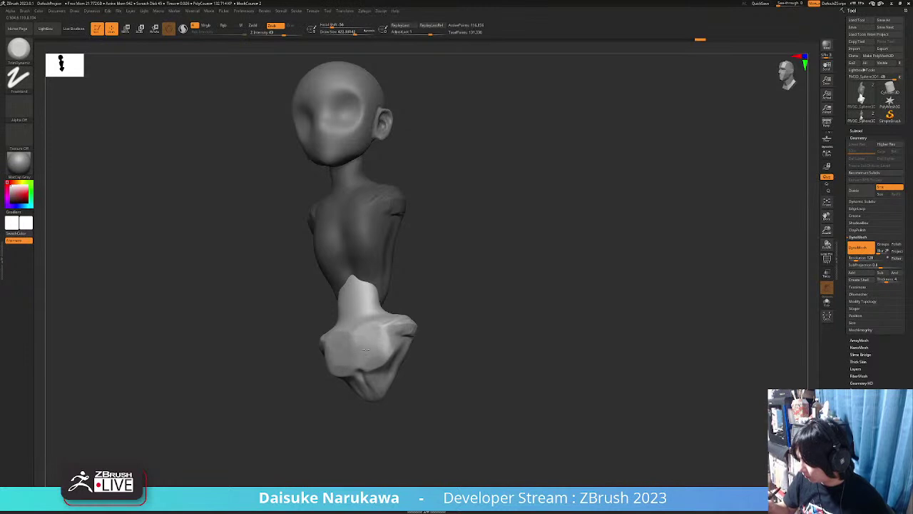
pyautogui.moveTo(376, 366); pyautogui.dragTo(381, 366)
pyautogui.moveTo(396, 341)
pyautogui.mouseDown(button='right')
pyautogui.moveTo(407, 326)
pyautogui.moveTo(369, 343)
pyautogui.moveTo(407, 317)
pyautogui.moveTo(417, 288)
pyautogui.moveTo(538, 332)
pyautogui.mouseUp(button='right')
pyautogui.keyDown('ctrl'); pyautogui.moveTo(538, 334); pyautogui.dragTo(559, 378); pyautogui.keyUp('ctrl')
pyautogui.keyDown('alt'); pyautogui.moveTo(513, 336); pyautogui.dragTo(443, 332, button='right'); pyautogui.keyUp('alt')
# Clear the mask and smooth the back of the torso where it meets the pelvis.
pyautogui.moveTo(364, 303); pyautogui.dragTo(333, 285, button='right')
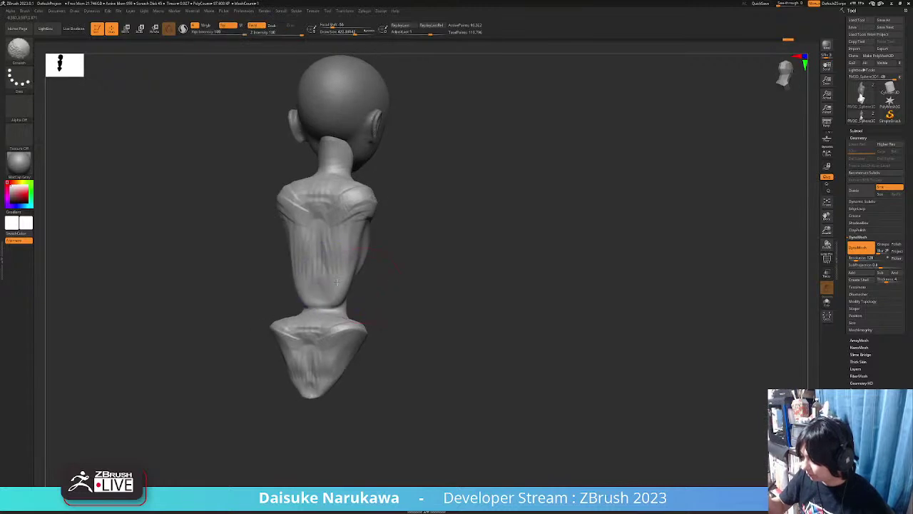
pyautogui.moveTo(345, 236)
pyautogui.mouseDown(button='right')
pyautogui.moveTo(436, 312)
pyautogui.moveTo(455, 285)
pyautogui.mouseUp(button='right')
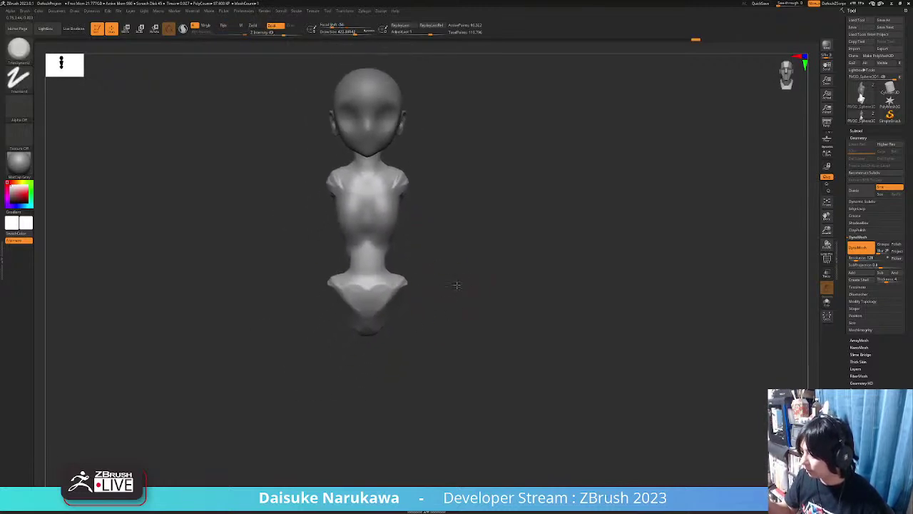
# Insert a Sphere3D as a new subtool and switch to the move gizmo.
pyautogui.click(865, 131)
pyautogui.click(883, 266)
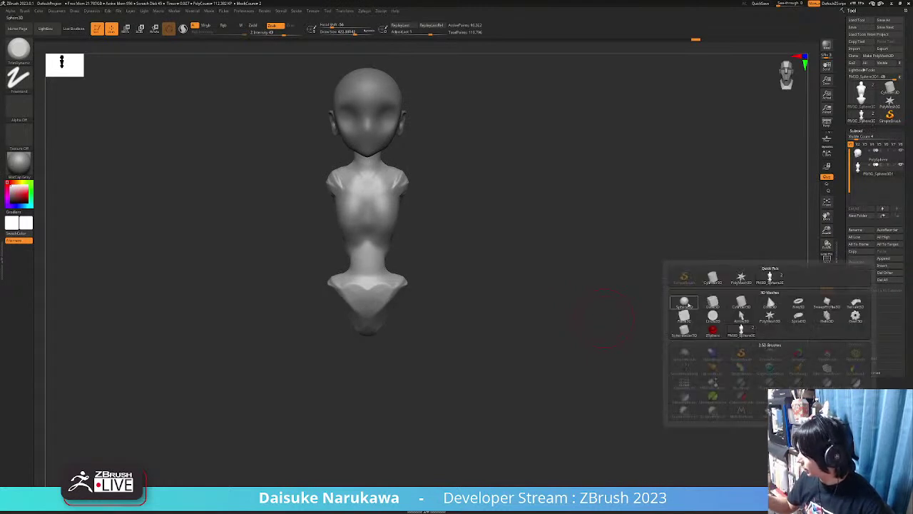
pyautogui.click(687, 304)
pyautogui.press('w')
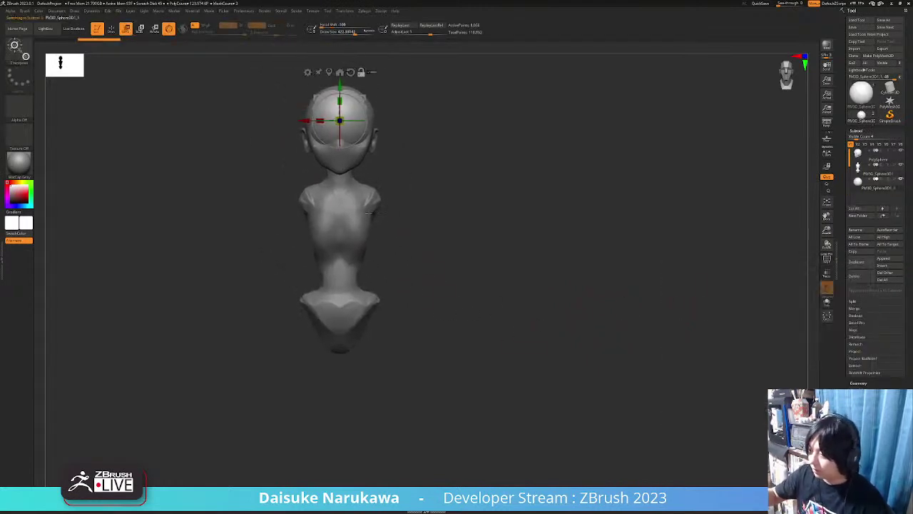
# Move the sphere below one side of the pelvis and stretch it into an elongated thigh with the gizmo.
pyautogui.moveTo(347, 99); pyautogui.dragTo(367, 345)
pyautogui.hotkey('ctrl', 'z')
pyautogui.keyDown('alt'); pyautogui.moveTo(559, 371); pyautogui.dragTo(682, 328); pyautogui.keyUp('alt')
pyautogui.moveTo(413, 287); pyautogui.dragTo(414, 244)
pyautogui.keyDown('shift'); pyautogui.moveTo(500, 313); pyautogui.dragTo(515, 314); pyautogui.keyUp('shift')
pyautogui.moveTo(436, 309); pyautogui.dragTo(421, 309)
pyautogui.keyDown('shift'); pyautogui.moveTo(463, 303); pyautogui.dragTo(428, 292); pyautogui.keyUp('shift')
pyautogui.moveTo(454, 310); pyautogui.dragTo(427, 304)
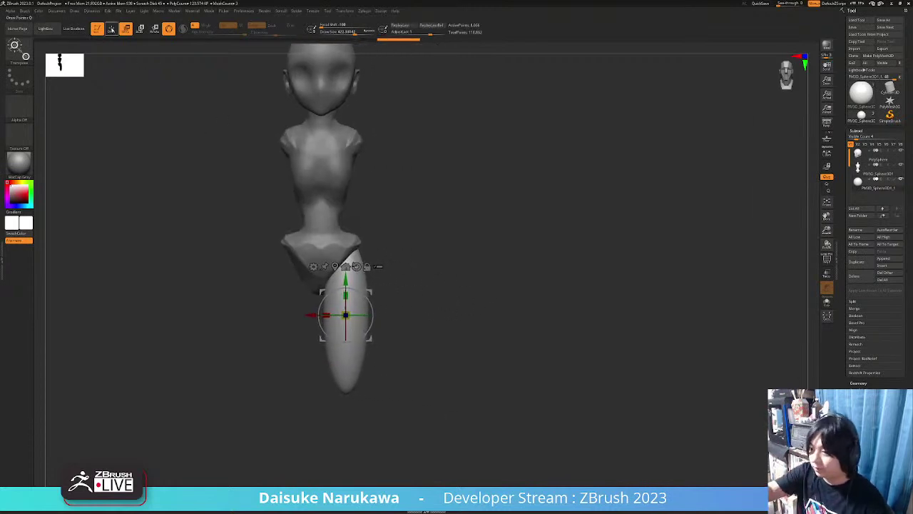
# Return to drawing mode and shape the thigh's inner and outer contours below the hip with SnakeHook.
pyautogui.click(112, 30)
pyautogui.press('b')
pyautogui.press('s')
pyautogui.press('h')
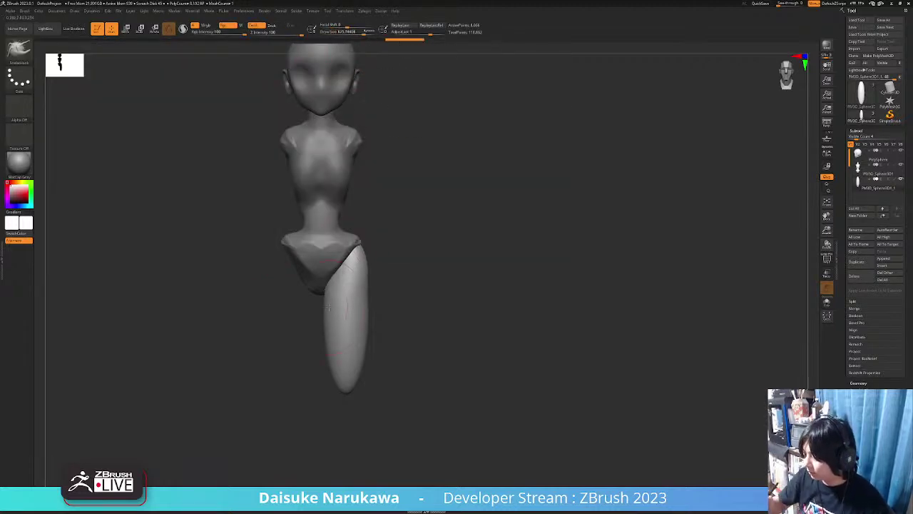
pyautogui.moveTo(322, 331); pyautogui.dragTo(350, 293)
pyautogui.moveTo(351, 293); pyautogui.dragTo(371, 289, button='right')
pyautogui.keyDown('ctrl'); pyautogui.moveTo(320, 249); pyautogui.dragTo(320, 275, button='right'); pyautogui.keyUp('ctrl')
pyautogui.moveTo(320, 276); pyautogui.dragTo(323, 265)
# Adjust the draw size and refine the top of the thigh at the hip and buttock with SnakeHook.
pyautogui.click(348, 33)
pyautogui.moveTo(417, 72); pyautogui.dragTo(342, 74)
pyautogui.click(368, 33)
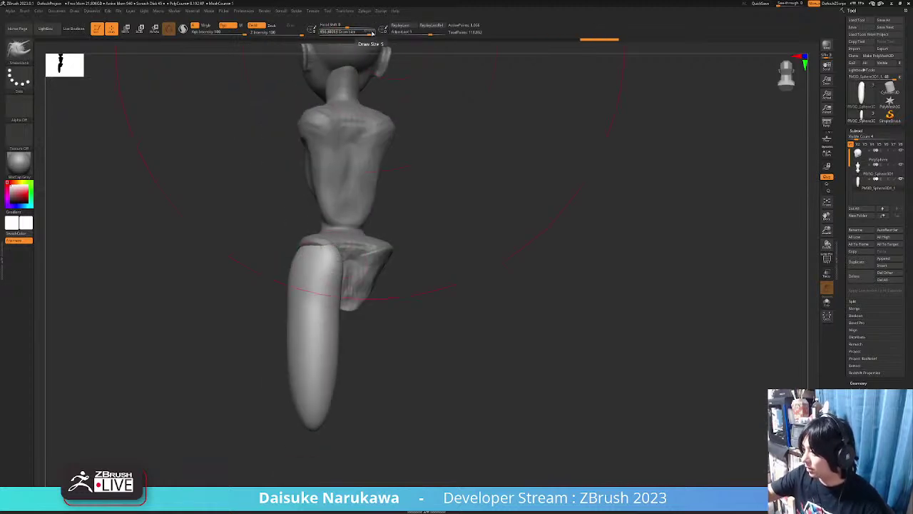
pyautogui.moveTo(310, 255); pyautogui.dragTo(344, 249)
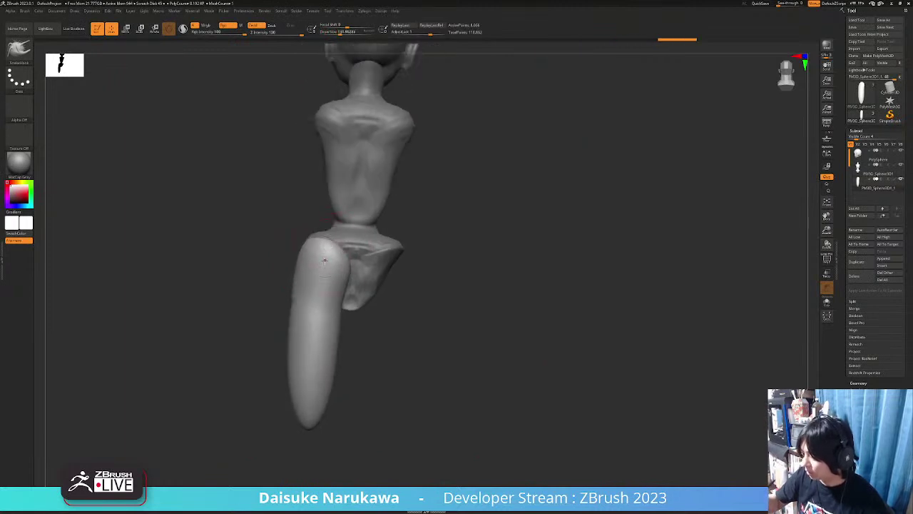
pyautogui.moveTo(330, 247); pyautogui.dragTo(303, 257, button='right')
pyautogui.keyDown('shift'); pyautogui.moveTo(309, 268); pyautogui.dragTo(318, 332); pyautogui.keyUp('shift')
pyautogui.moveTo(313, 321); pyautogui.dragTo(357, 312, button='right')
pyautogui.keyDown('alt'); pyautogui.click(354, 295); pyautogui.keyUp('alt')
pyautogui.moveTo(358, 311); pyautogui.dragTo(354, 300)
pyautogui.keyDown('shift'); pyautogui.moveTo(378, 272); pyautogui.dragTo(371, 280); pyautogui.keyUp('shift')
pyautogui.keyDown('ctrl'); pyautogui.moveTo(371, 280); pyautogui.dragTo(368, 257, button='right'); pyautogui.keyUp('ctrl')
pyautogui.keyDown('alt'); pyautogui.click(338, 294); pyautogui.keyUp('alt')
pyautogui.keyDown('ctrl'); pyautogui.moveTo(338, 293); pyautogui.dragTo(342, 267, button='right'); pyautogui.keyUp('ctrl')
pyautogui.moveTo(343, 268); pyautogui.dragTo(371, 290, button='right')
# Duplicate the thigh straight down with the move gizmo to form the lower leg.
pyautogui.click(126, 29)
pyautogui.keyDown('shift'); pyautogui.moveTo(261, 199); pyautogui.dragTo(335, 246, button='right'); pyautogui.keyUp('shift')
pyautogui.keyDown('ctrl'); pyautogui.moveTo(325, 241); pyautogui.dragTo(325, 361); pyautogui.keyUp('ctrl')
pyautogui.keyDown('alt'); pyautogui.moveTo(371, 291); pyautogui.dragTo(377, 228, button='right'); pyautogui.keyUp('alt')
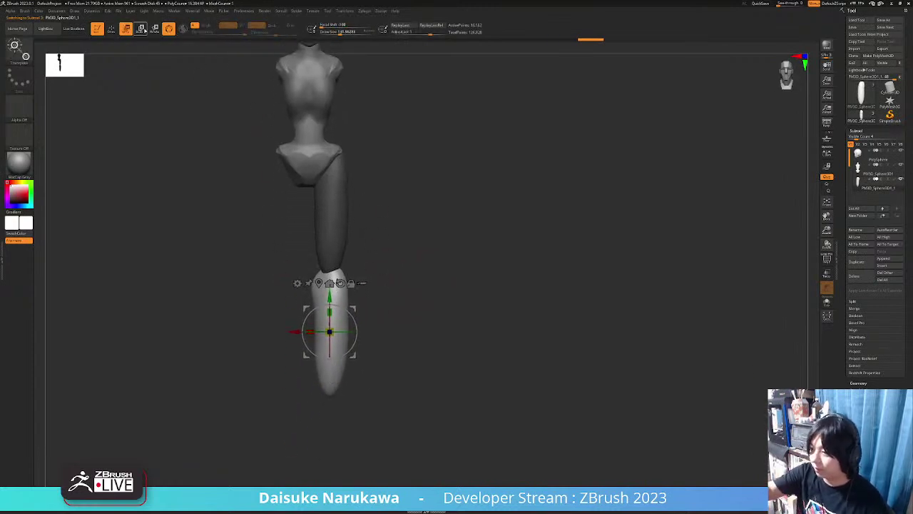
# Sculpt a calf bulge on the back of the lower leg with SnakeHook and smooth it toward the knee.
pyautogui.click(111, 29)
pyautogui.moveTo(335, 288)
pyautogui.mouseDown(button='right')
pyautogui.moveTo(289, 289)
pyautogui.moveTo(328, 289)
pyautogui.mouseUp(button='right')
pyautogui.moveTo(329, 289)
pyautogui.keyDown('ctrl'); pyautogui.mouseDown(button='right')
pyautogui.moveTo(317, 289)
pyautogui.moveTo(319, 331)
pyautogui.mouseUp(button='right'); pyautogui.keyUp('ctrl')
pyautogui.moveTo(299, 315); pyautogui.dragTo(288, 317)
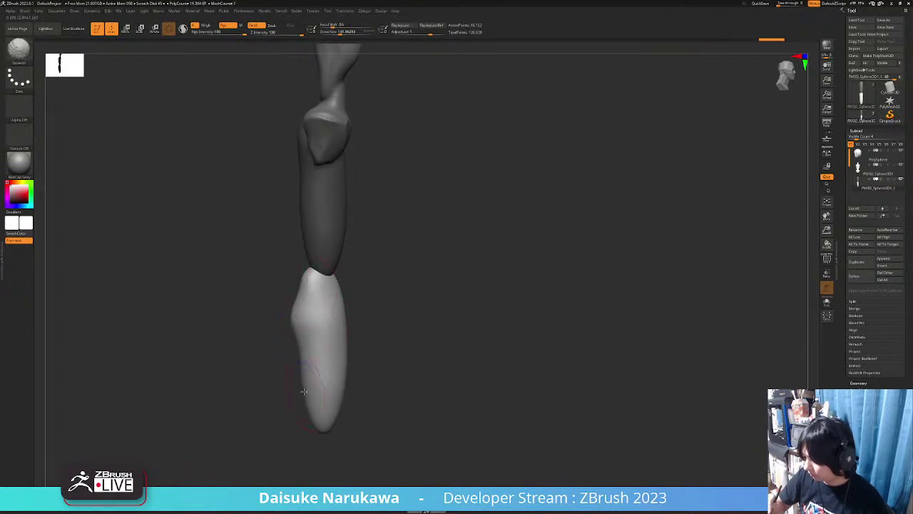
pyautogui.moveTo(305, 391); pyautogui.dragTo(306, 397)
pyautogui.moveTo(309, 354); pyautogui.dragTo(305, 325, button='right')
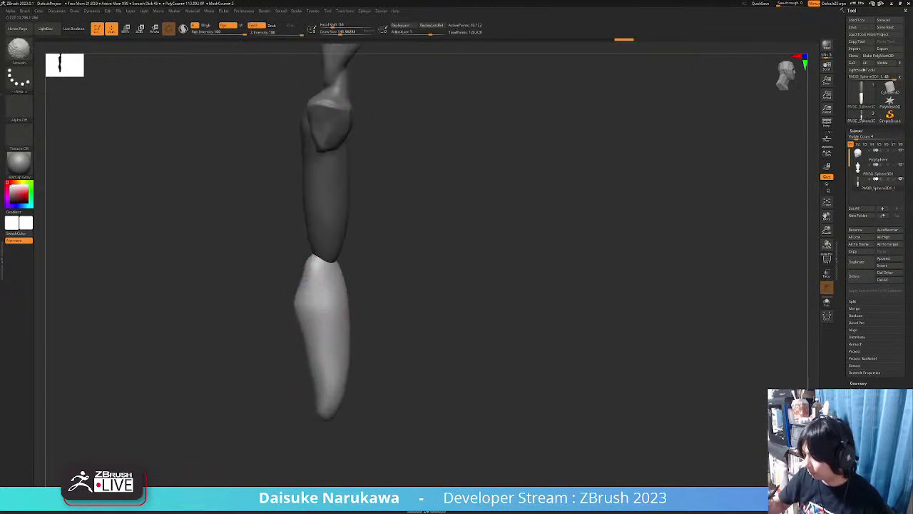
pyautogui.moveTo(304, 284); pyautogui.dragTo(312, 269)
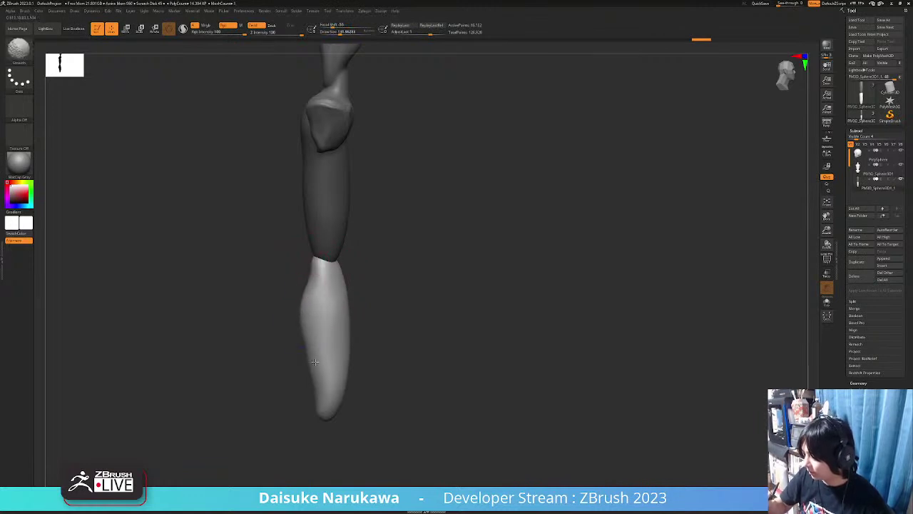
# Refine the ankle end of the lower leg and clear the mask from the thigh.
pyautogui.moveTo(328, 423); pyautogui.dragTo(335, 420)
pyautogui.keyDown('ctrl'); pyautogui.moveTo(345, 391); pyautogui.dragTo(370, 390, button='right'); pyautogui.keyUp('ctrl')
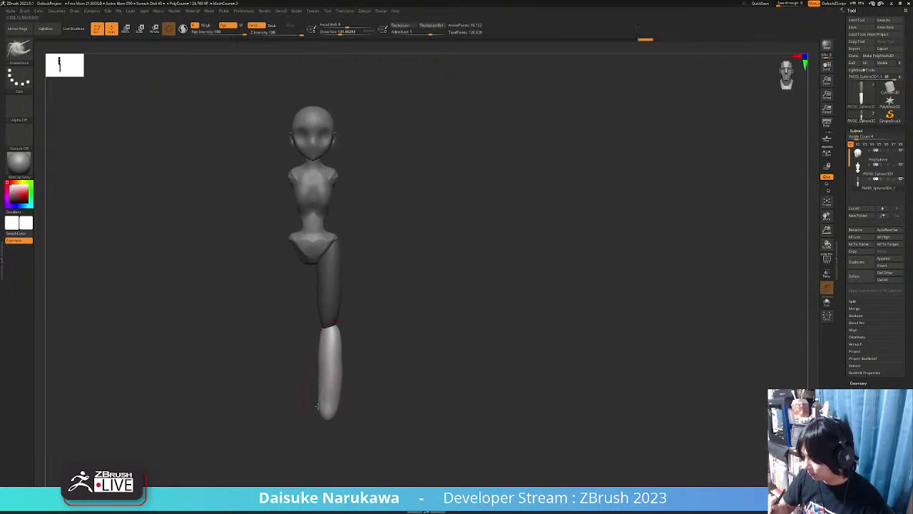
pyautogui.keyDown('ctrl'); pyautogui.moveTo(421, 331); pyautogui.dragTo(426, 343); pyautogui.keyUp('ctrl')
pyautogui.keyDown('alt'); pyautogui.moveTo(441, 382); pyautogui.dragTo(466, 365, button='right'); pyautogui.keyUp('alt')
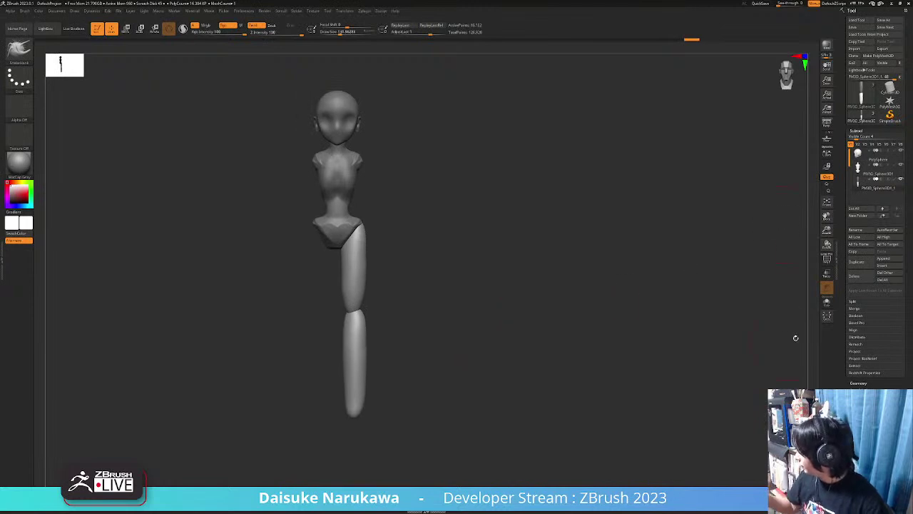
# Convert the leg subtool to DynaMesh and turn the figure to its side view.
pyautogui.click(855, 130)
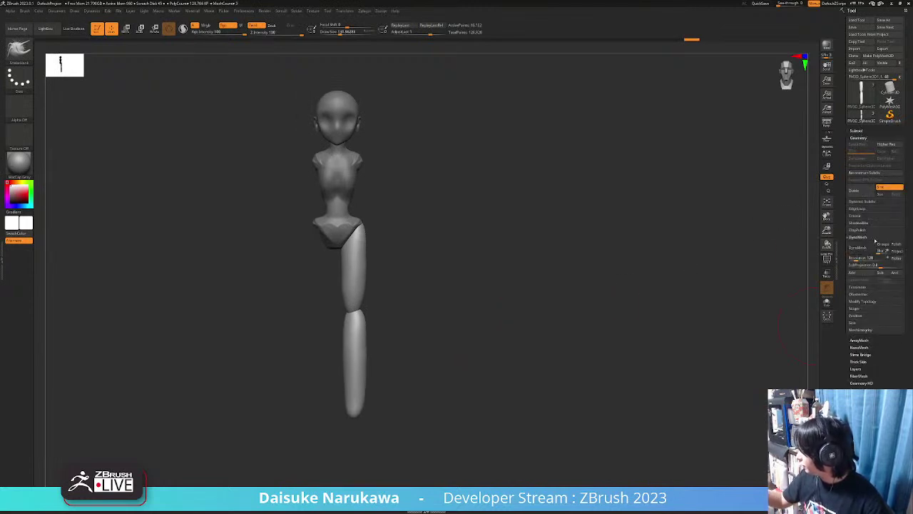
pyautogui.click(858, 246)
pyautogui.keyDown('alt'); pyautogui.moveTo(406, 391); pyautogui.dragTo(453, 305, button='right'); pyautogui.keyUp('alt')
pyautogui.keyDown('alt'); pyautogui.moveTo(453, 304); pyautogui.dragTo(426, 397, button='right'); pyautogui.keyUp('alt')
# Insert a Cube3D as a new subtool for the foot.
pyautogui.click(865, 132)
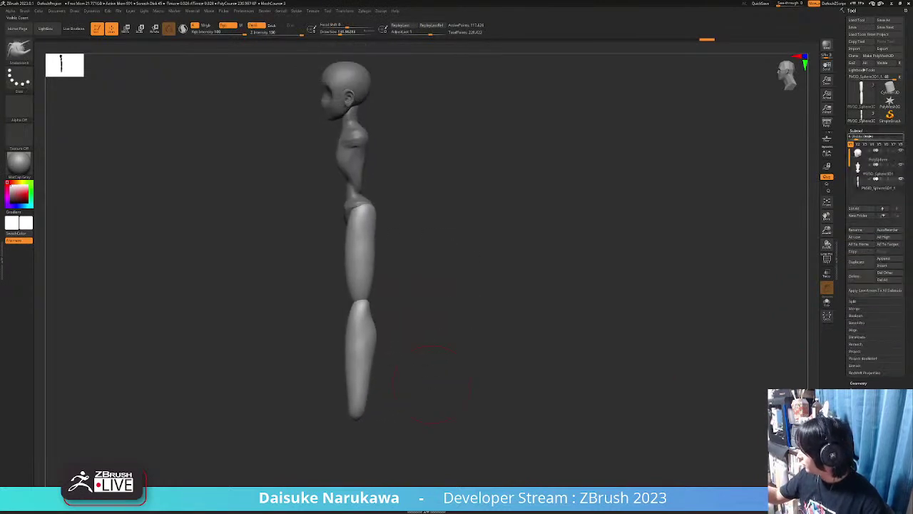
pyautogui.click(888, 266)
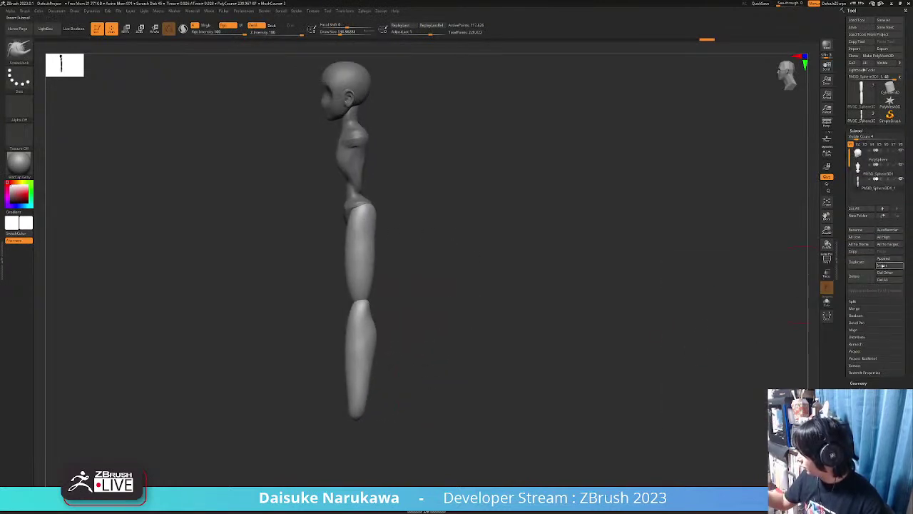
pyautogui.click(882, 266)
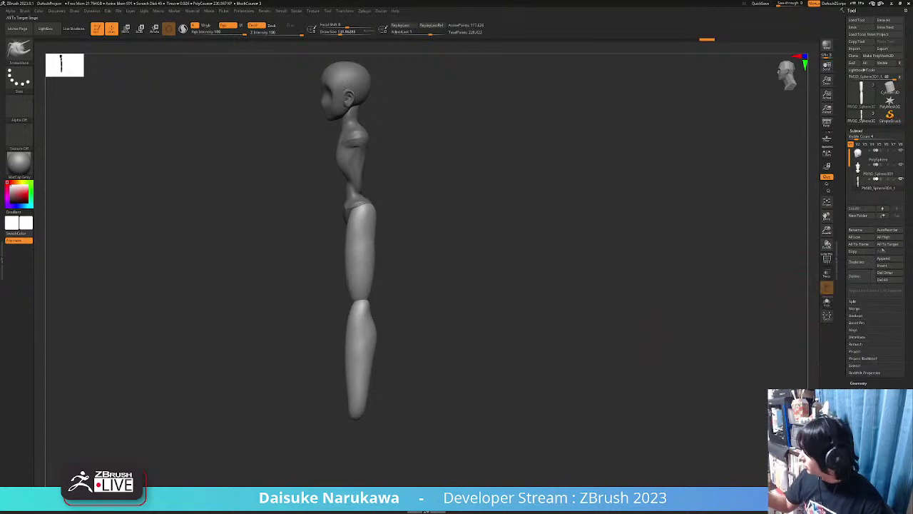
pyautogui.click(882, 265)
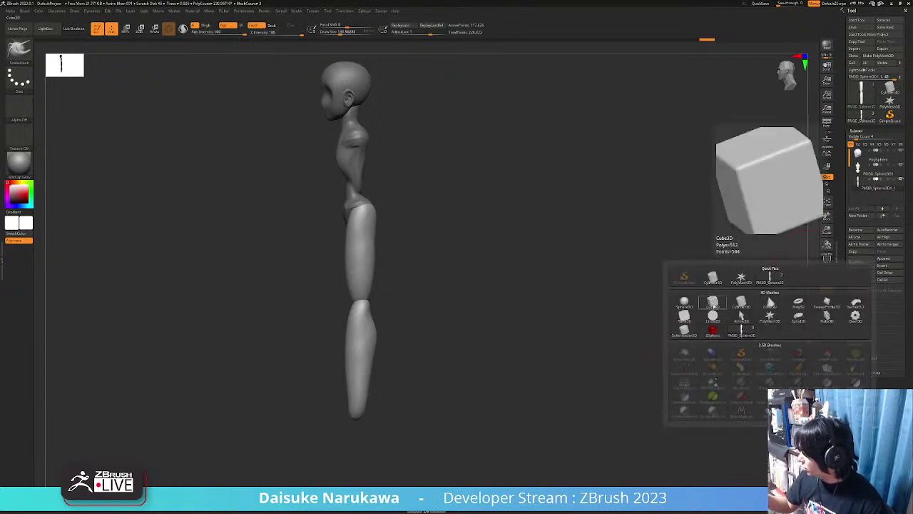
pyautogui.click(713, 301)
# Move the cube down to the ankle end of the leg with the gizmo.
pyautogui.click(127, 29)
pyautogui.keyDown('alt'); pyautogui.moveTo(404, 213); pyautogui.dragTo(422, 261); pyautogui.keyUp('alt')
pyautogui.moveTo(381, 124); pyautogui.dragTo(385, 449)
pyautogui.keyDown('alt'); pyautogui.moveTo(419, 390); pyautogui.dragTo(456, 415); pyautogui.keyUp('alt')
pyautogui.moveTo(390, 397); pyautogui.dragTo(387, 400)
# Scale the cube into a flat foot block, fit it under the lower leg and return to drawing mode.
pyautogui.keyDown('shift'); pyautogui.moveTo(464, 406); pyautogui.dragTo(457, 431); pyautogui.keyUp('shift')
pyautogui.moveTo(305, 319); pyautogui.dragTo(358, 313)
pyautogui.keyDown('shift'); pyautogui.moveTo(457, 371); pyautogui.dragTo(500, 371); pyautogui.keyUp('shift')
pyautogui.moveTo(342, 295); pyautogui.dragTo(343, 342)
pyautogui.moveTo(378, 356); pyautogui.dragTo(383, 394, button='right')
pyautogui.moveTo(346, 308); pyautogui.dragTo(345, 322)
pyautogui.moveTo(378, 321); pyautogui.dragTo(357, 386, button='right')
pyautogui.moveTo(356, 343); pyautogui.dragTo(325, 308)
pyautogui.press('q')
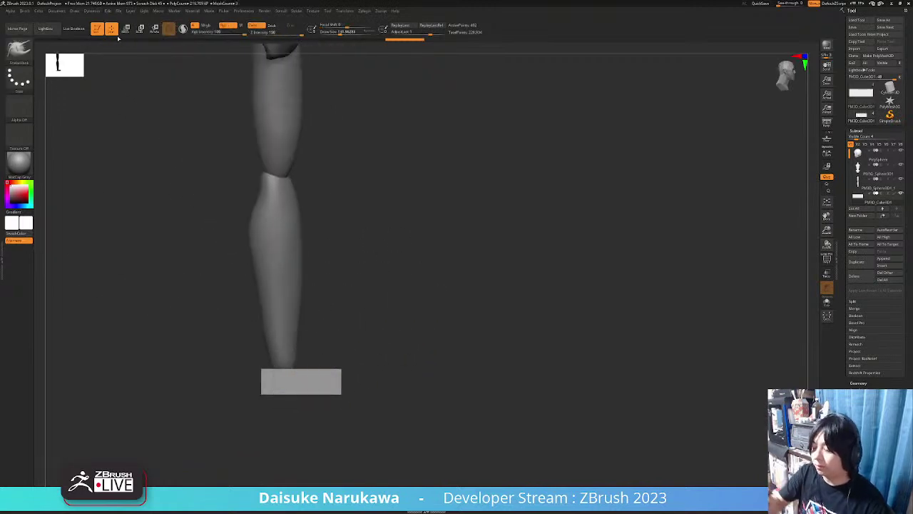
# Try shaping the foot block under the ankle, then delete the cube subtool.
pyautogui.click(18, 50)
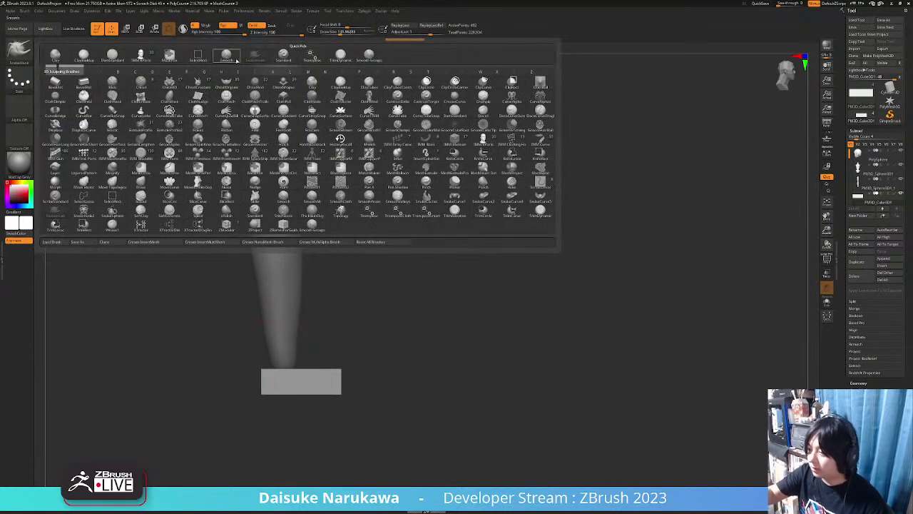
pyautogui.moveTo(282, 361)
pyautogui.keyDown('ctrl'); pyautogui.mouseDown(button='right')
pyautogui.moveTo(285, 375)
pyautogui.moveTo(271, 351)
pyautogui.mouseUp(button='right'); pyautogui.keyUp('ctrl')
pyautogui.moveTo(278, 341); pyautogui.dragTo(278, 359)
pyautogui.moveTo(278, 359)
pyautogui.mouseDown(button='right')
pyautogui.moveTo(284, 344)
pyautogui.moveTo(356, 373)
pyautogui.moveTo(347, 320)
pyautogui.moveTo(330, 336)
pyautogui.moveTo(369, 362)
pyautogui.moveTo(360, 389)
pyautogui.mouseUp(button='right')
pyautogui.keyDown('alt'); pyautogui.click(354, 410); pyautogui.keyUp('alt')
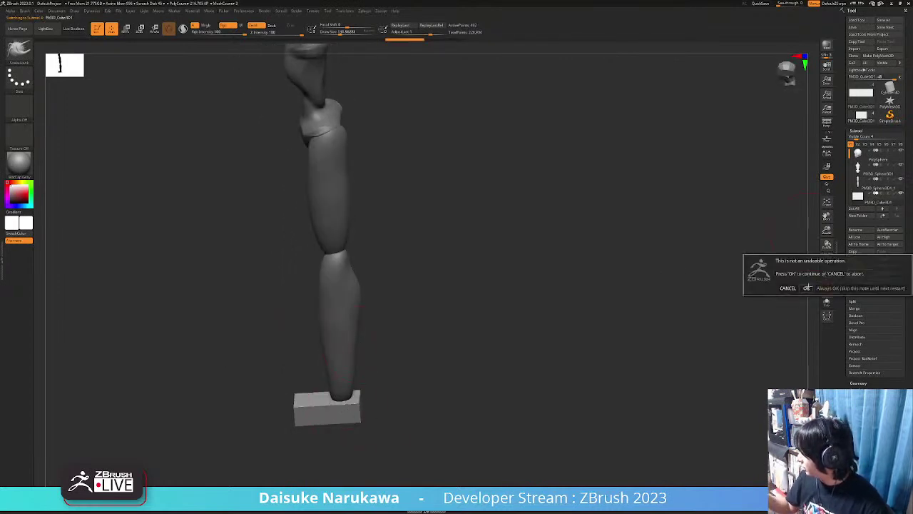
pyautogui.click(858, 276)
# Choose the IMM BParts brush and select its foot mesh.
pyautogui.press('b')
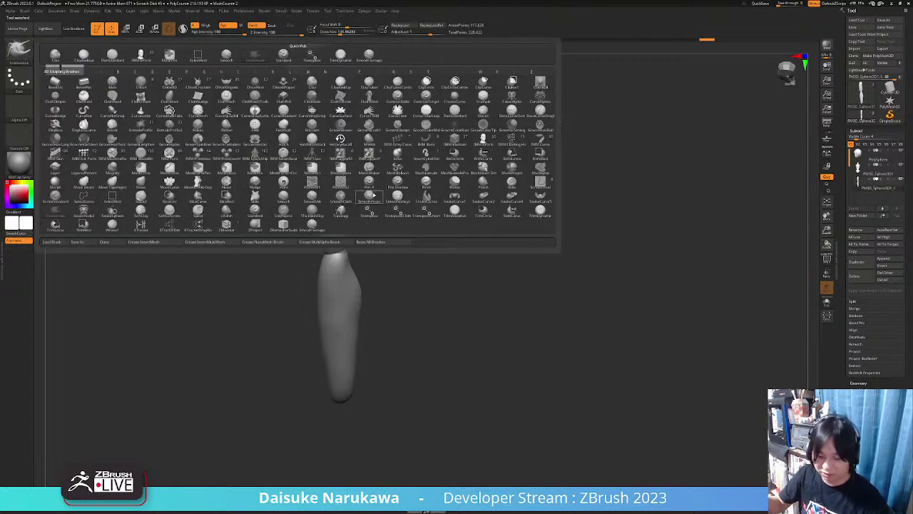
pyautogui.press('i')
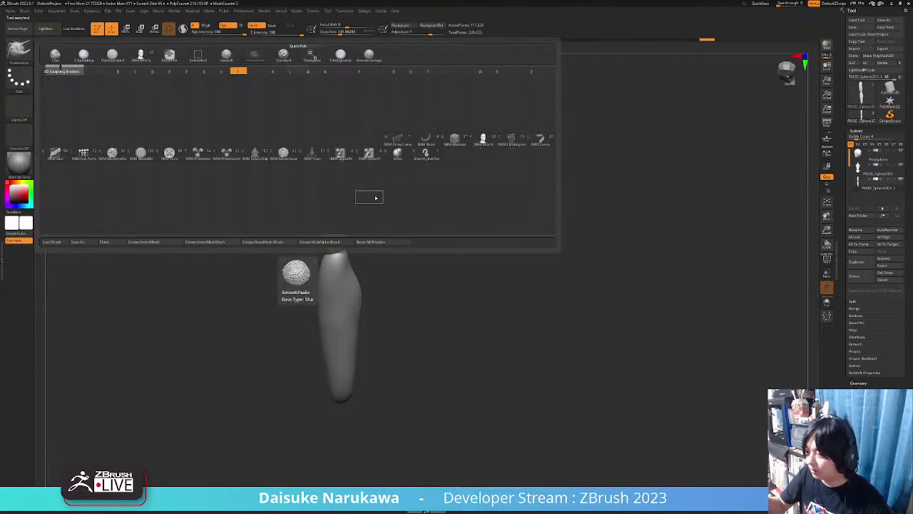
pyautogui.click(469, 146)
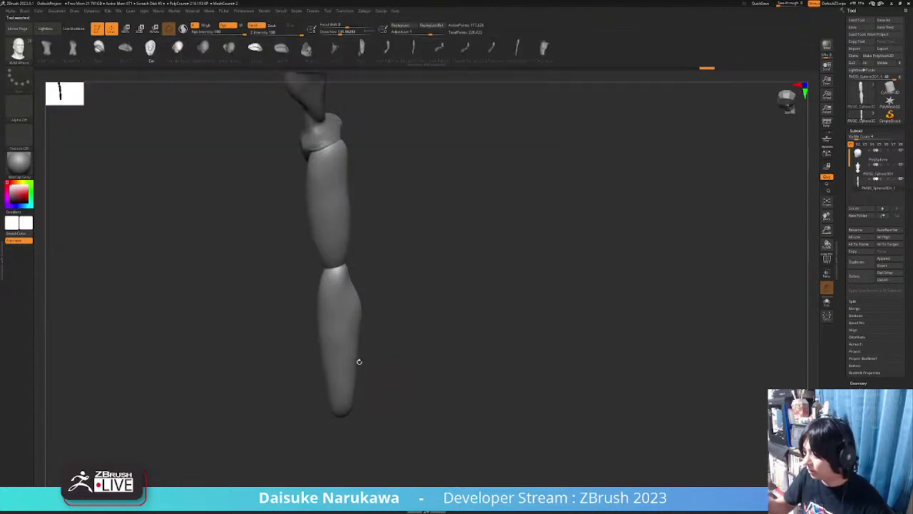
pyautogui.click(363, 49)
# Insert the foot mesh on the underside of the lower leg and switch to the move gizmo.
pyautogui.moveTo(334, 345); pyautogui.dragTo(324, 214, button='right')
pyautogui.keyDown('ctrl'); pyautogui.moveTo(318, 368); pyautogui.dragTo(322, 376, button='right'); pyautogui.keyUp('ctrl')
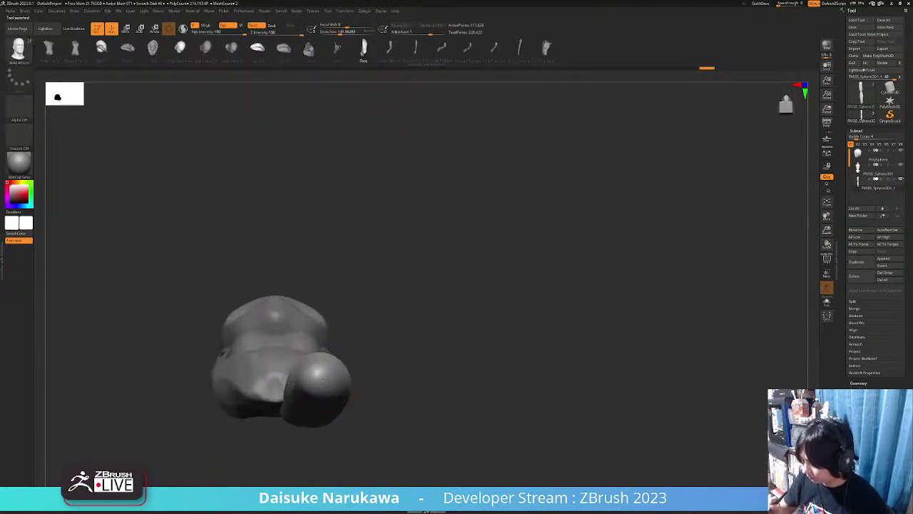
pyautogui.press('w')
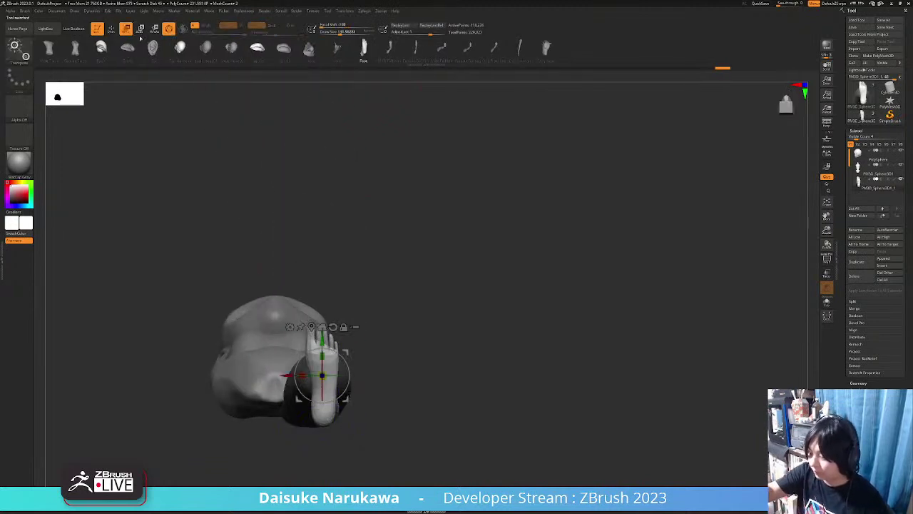
# Scale and move the inserted foot mesh to line up with the ankle end of the lower leg.
pyautogui.moveTo(437, 370); pyautogui.dragTo(345, 383)
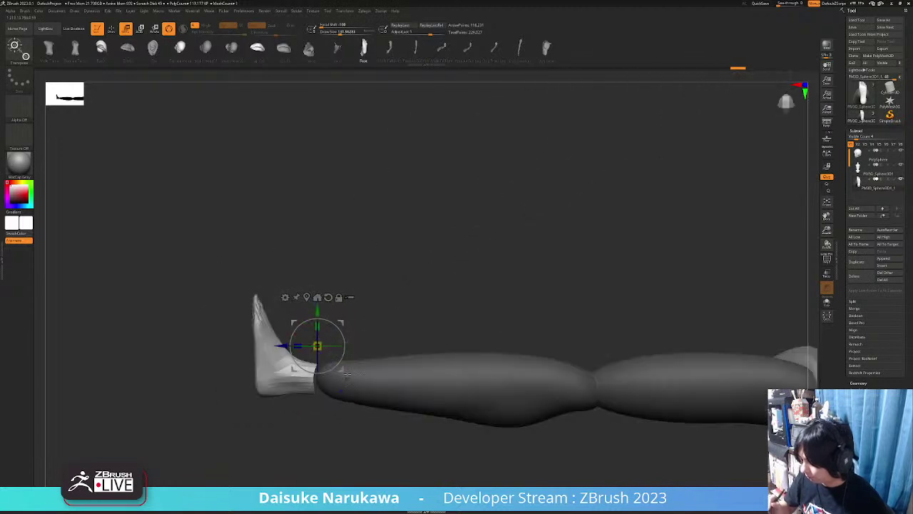
pyautogui.moveTo(340, 322); pyautogui.dragTo(366, 328)
pyautogui.moveTo(376, 405); pyautogui.dragTo(363, 429)
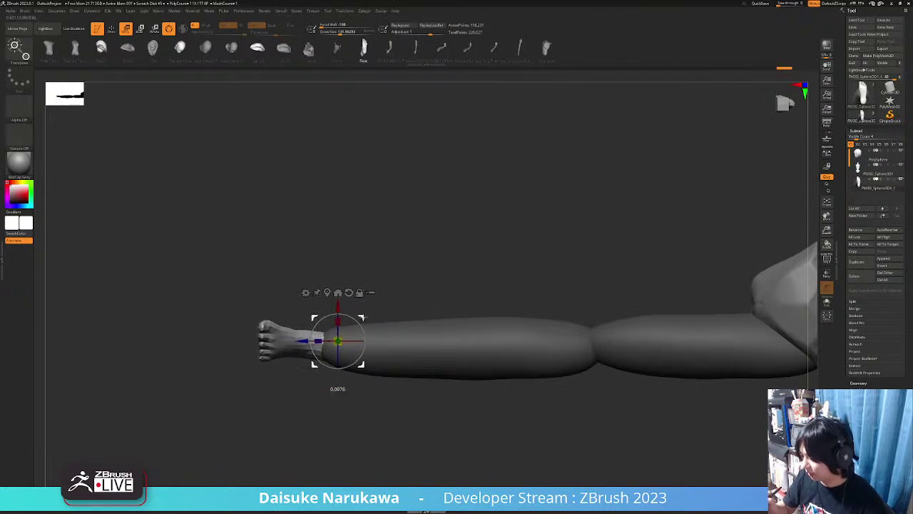
pyautogui.moveTo(362, 318); pyautogui.dragTo(366, 317)
pyautogui.moveTo(375, 408); pyautogui.dragTo(369, 380)
pyautogui.moveTo(379, 340); pyautogui.dragTo(384, 339)
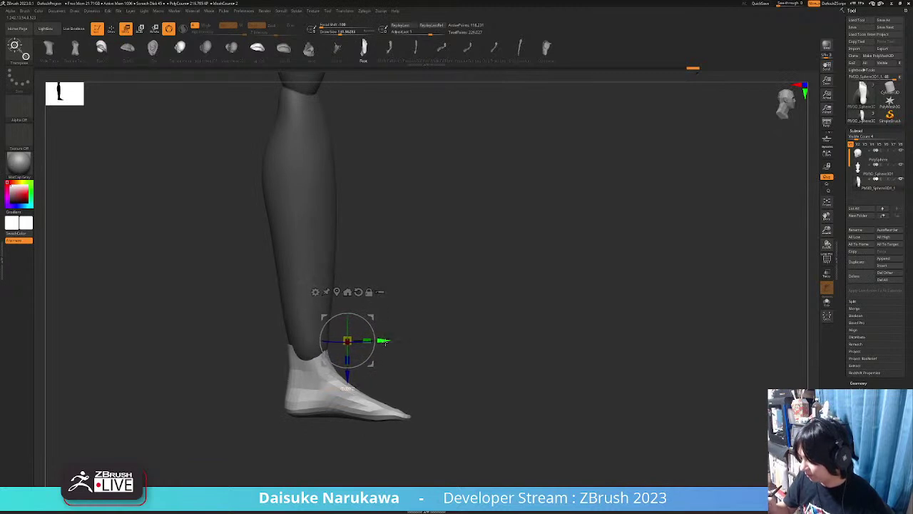
pyautogui.keyDown('ctrl'); pyautogui.moveTo(452, 266); pyautogui.dragTo(438, 333); pyautogui.keyUp('ctrl')
pyautogui.keyDown('ctrl'); pyautogui.moveTo(438, 333); pyautogui.dragTo(438, 348, button='right'); pyautogui.keyUp('ctrl')
pyautogui.moveTo(438, 348); pyautogui.dragTo(425, 368)
# Return to drawing mode and mirror the leg and foot to the other side with Mirror And Weld.
pyautogui.click(112, 29)
pyautogui.keyDown('ctrl'); pyautogui.moveTo(428, 335); pyautogui.dragTo(428, 300, button='right'); pyautogui.keyUp('ctrl')
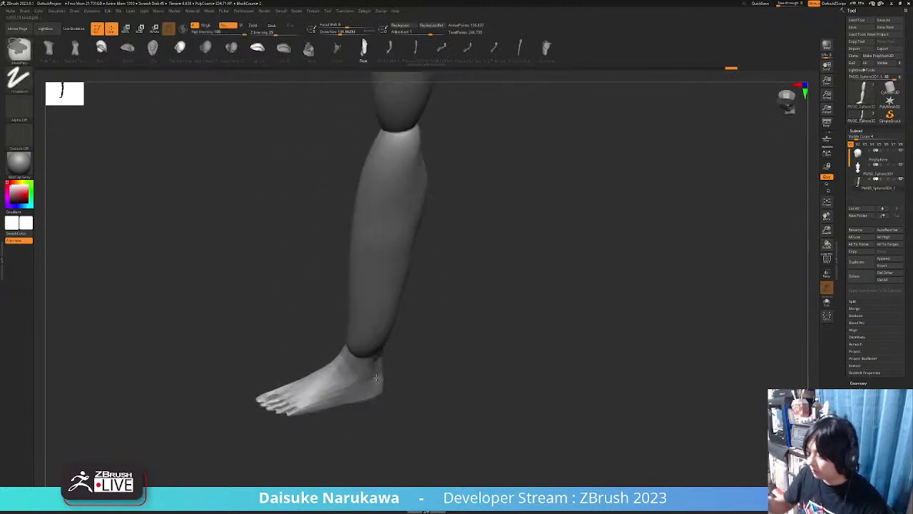
pyautogui.keyDown('shift'); pyautogui.moveTo(428, 299); pyautogui.dragTo(403, 337); pyautogui.keyUp('shift')
pyautogui.keyDown('ctrl'); pyautogui.click(309, 217); pyautogui.keyUp('ctrl')
pyautogui.keyDown('ctrl'); pyautogui.moveTo(308, 217); pyautogui.dragTo(429, 293, button='right'); pyautogui.keyUp('ctrl')
pyautogui.moveTo(442, 308); pyautogui.dragTo(522, 313)
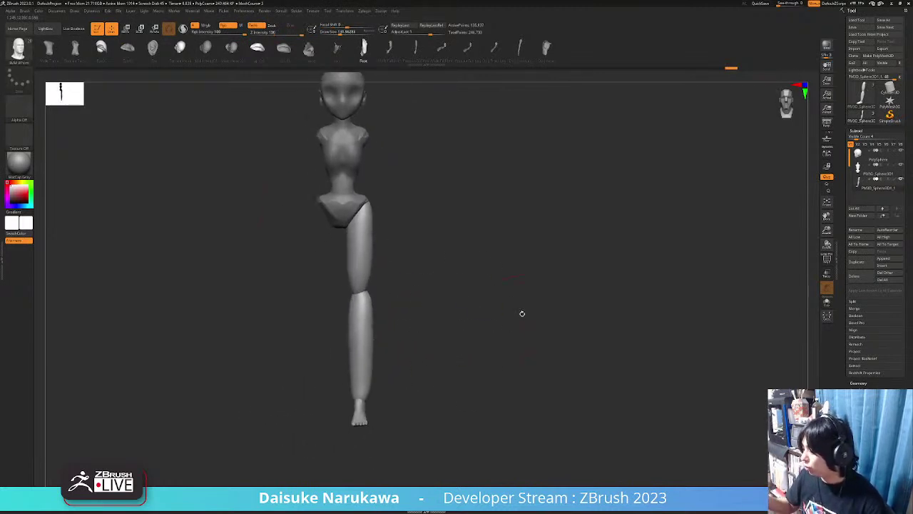
pyautogui.click(870, 130)
pyautogui.click(861, 209)
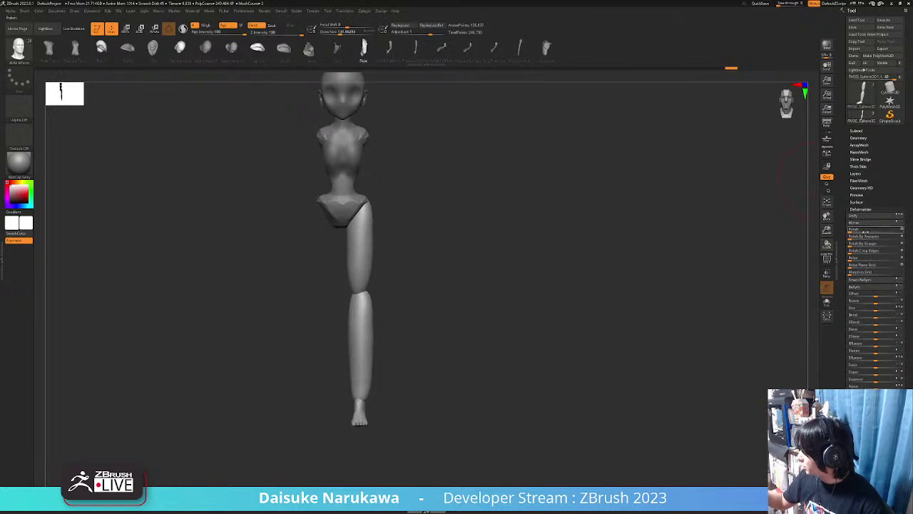
pyautogui.click(860, 138)
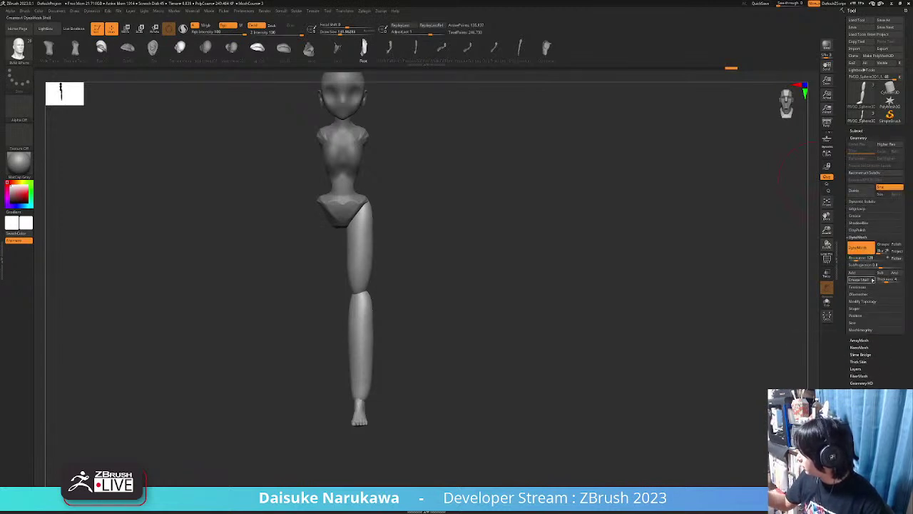
pyautogui.click(868, 303)
pyautogui.click(868, 279)
# Select the torso subtool and examine the proportions of the torso, pelvis and mirrored legs from the front.
pyautogui.keyDown('ctrl'); pyautogui.moveTo(463, 411); pyautogui.dragTo(467, 424, button='right'); pyautogui.keyUp('ctrl')
pyautogui.keyDown('alt'); pyautogui.moveTo(444, 294); pyautogui.dragTo(393, 300, button='right'); pyautogui.keyUp('alt')
pyautogui.keyDown('alt'); pyautogui.click(364, 232); pyautogui.keyUp('alt')
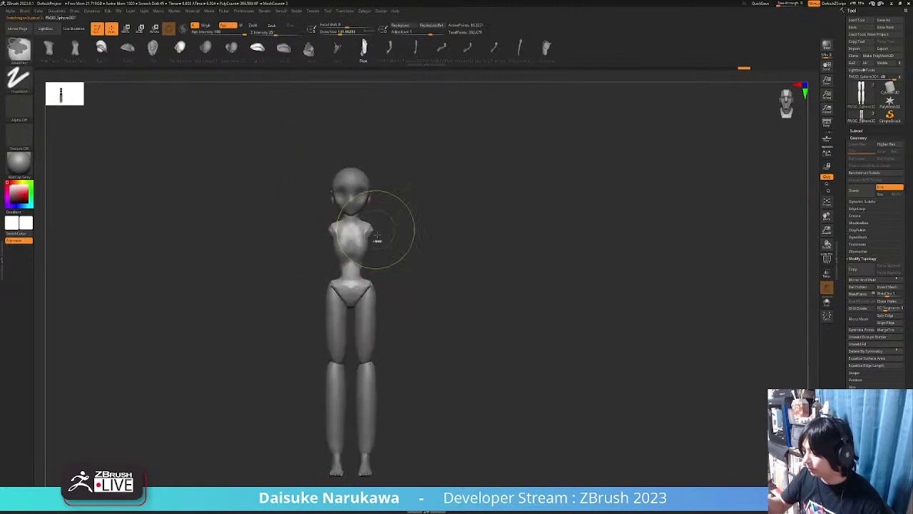
pyautogui.keyDown('ctrl'); pyautogui.moveTo(380, 258); pyautogui.dragTo(390, 355, button='right'); pyautogui.keyUp('ctrl')
pyautogui.keyDown('alt'); pyautogui.click(386, 366); pyautogui.keyUp('alt')
pyautogui.keyDown('alt'); pyautogui.click(373, 245); pyautogui.keyUp('alt')
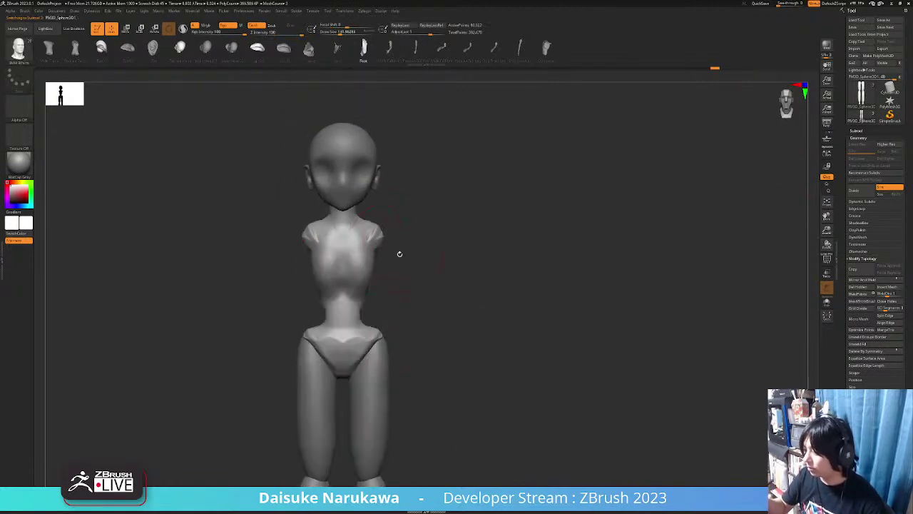
pyautogui.keyDown('shift'); pyautogui.moveTo(406, 252); pyautogui.dragTo(275, 193, button='right'); pyautogui.keyUp('shift')
pyautogui.press('b')
pyautogui.keyDown('shift'); pyautogui.moveTo(638, 250); pyautogui.dragTo(464, 392, button='right'); pyautogui.keyUp('shift')
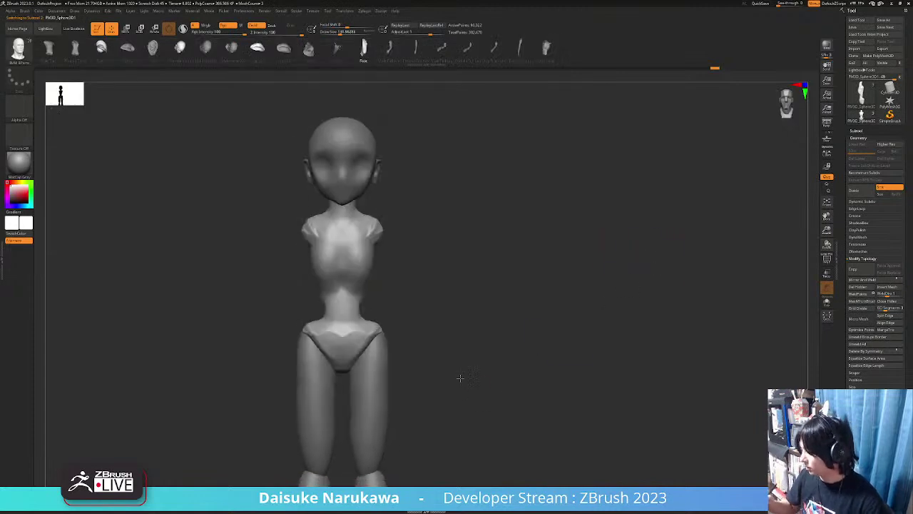
pyautogui.keyDown('alt'); pyautogui.moveTo(382, 473); pyautogui.dragTo(407, 391, button='right'); pyautogui.keyUp('alt')
pyautogui.keyDown('alt'); pyautogui.moveTo(423, 387); pyautogui.dragTo(411, 327); pyautogui.keyUp('alt')
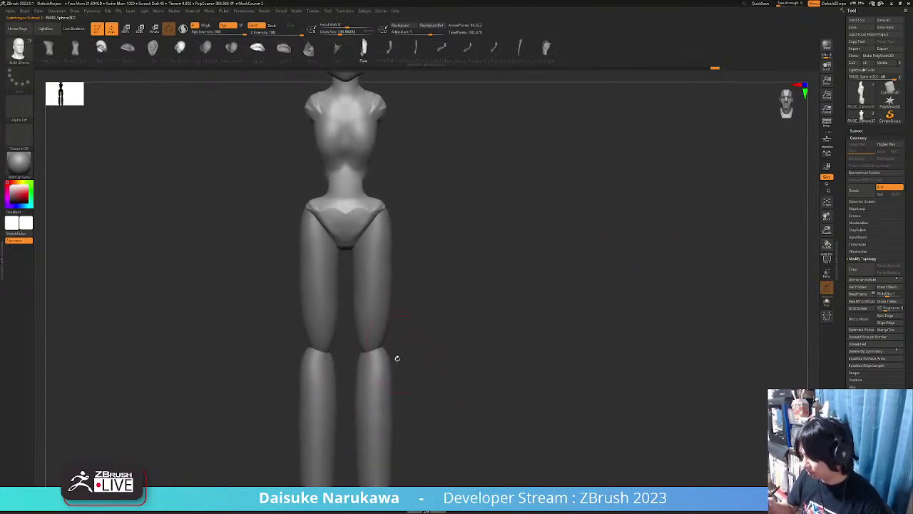
pyautogui.keyDown('ctrl'); pyautogui.moveTo(384, 374); pyautogui.dragTo(498, 375, button='right'); pyautogui.keyUp('ctrl')
# Insert a cylinder as a new subtool after the torso subtool.
pyautogui.click(871, 130)
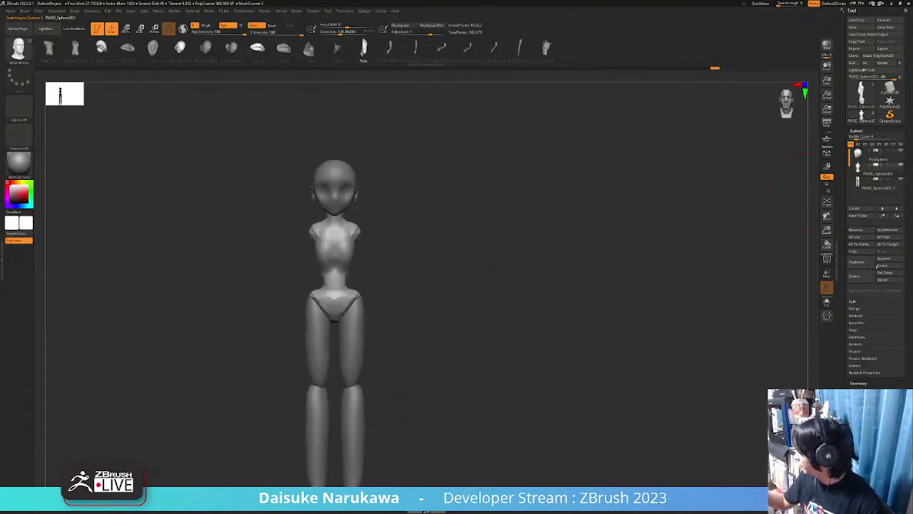
pyautogui.click(882, 266)
pyautogui.click(713, 280)
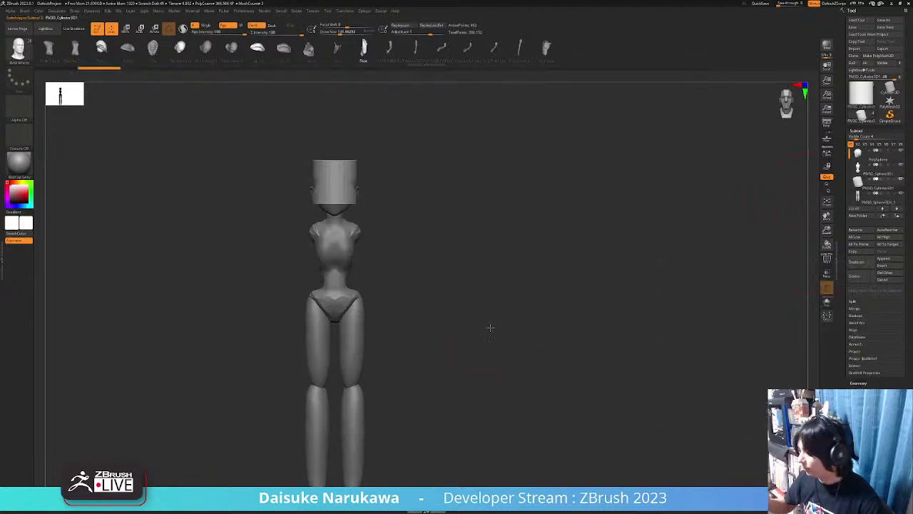
pyautogui.keyDown('alt'); pyautogui.moveTo(488, 338); pyautogui.dragTo(495, 328); pyautogui.keyUp('alt')
# Move, rotate and scale the cylinder into a long, thin arm angled diagonally downward from the shoulder.
pyautogui.click(125, 28)
pyautogui.keyDown('alt'); pyautogui.moveTo(366, 129); pyautogui.dragTo(251, 137); pyautogui.keyUp('alt')
pyautogui.keyDown('alt'); pyautogui.moveTo(350, 237); pyautogui.dragTo(384, 260); pyautogui.keyUp('alt')
pyautogui.moveTo(388, 227); pyautogui.dragTo(499, 389)
pyautogui.moveTo(536, 340); pyautogui.dragTo(460, 358)
pyautogui.keyDown('shift'); pyautogui.moveTo(519, 357); pyautogui.dragTo(515, 324); pyautogui.keyUp('shift')
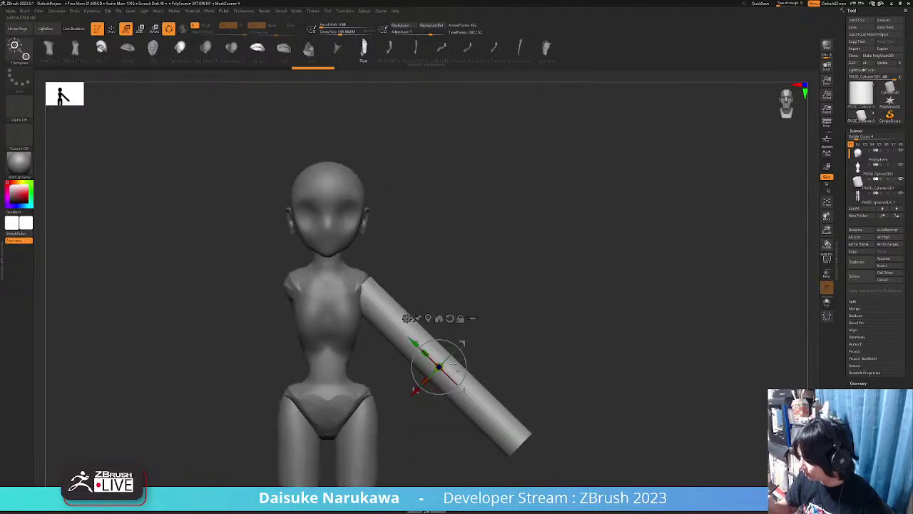
pyautogui.keyDown('alt'); pyautogui.moveTo(425, 353); pyautogui.dragTo(452, 322); pyautogui.keyUp('alt')
pyautogui.moveTo(480, 352); pyautogui.dragTo(526, 335)
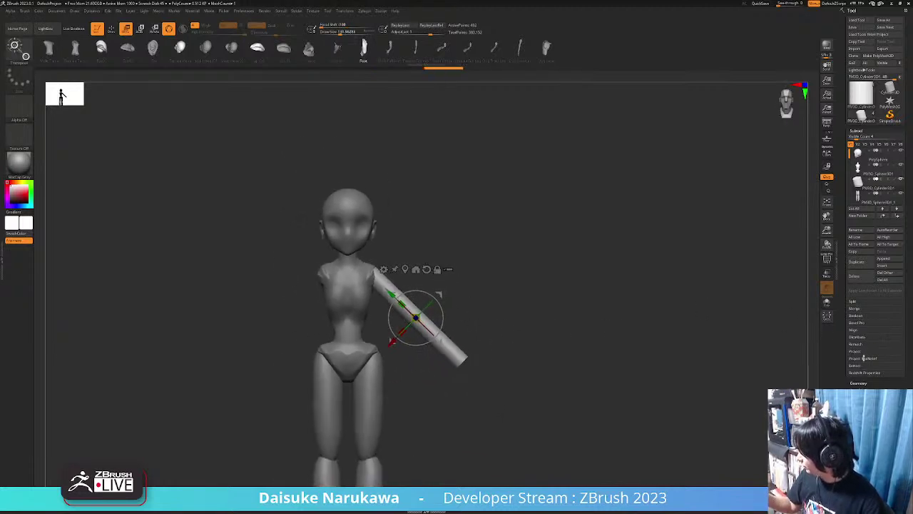
# Mirror the arm cylinder to the opposite shoulder with Mirror And Weld.
pyautogui.click(858, 384)
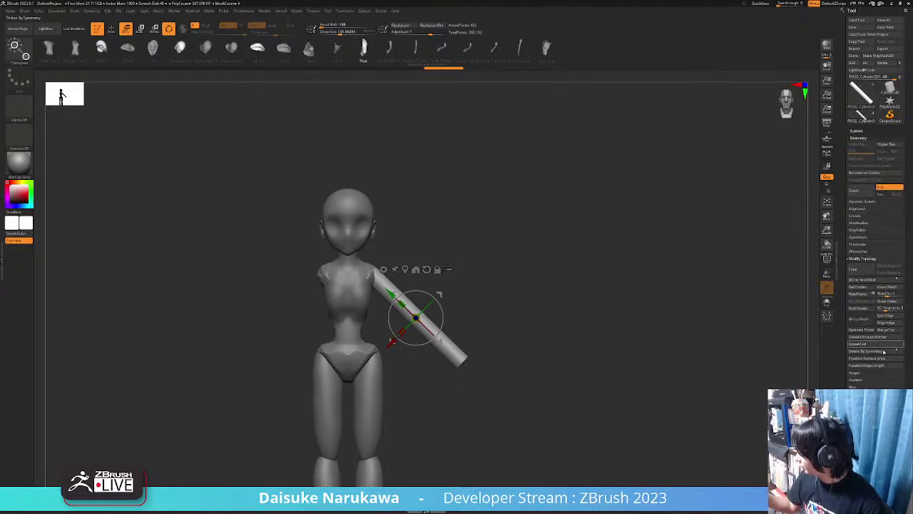
pyautogui.click(861, 279)
pyautogui.moveTo(510, 364); pyautogui.dragTo(471, 301)
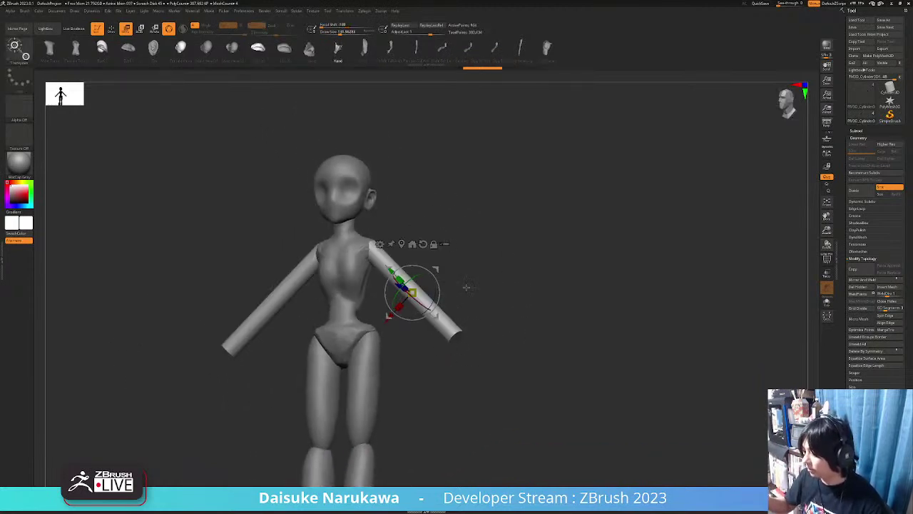
# Insert the IMM BParts hand mesh at the lower ends of both arms, undoing the first placement.
pyautogui.click(313, 49)
pyautogui.moveTo(517, 307); pyautogui.dragTo(438, 376, button='right')
pyautogui.moveTo(411, 331); pyautogui.dragTo(459, 375)
pyautogui.keyDown('ctrl'); pyautogui.moveTo(459, 375); pyautogui.dragTo(367, 320, button='right'); pyautogui.keyUp('ctrl')
pyautogui.hotkey('ctrl', 'z')
pyautogui.moveTo(381, 289); pyautogui.dragTo(446, 348)
pyautogui.keyDown('ctrl'); pyautogui.moveTo(446, 349); pyautogui.dragTo(442, 269, button='right'); pyautogui.keyUp('ctrl')
# Turn on Local Symmetry and rotate, scale and move the hands to line up with the arm ends.
pyautogui.press('w')
pyautogui.moveTo(409, 227); pyautogui.dragTo(421, 281, button='right')
pyautogui.hotkey('ctrl', 'z')
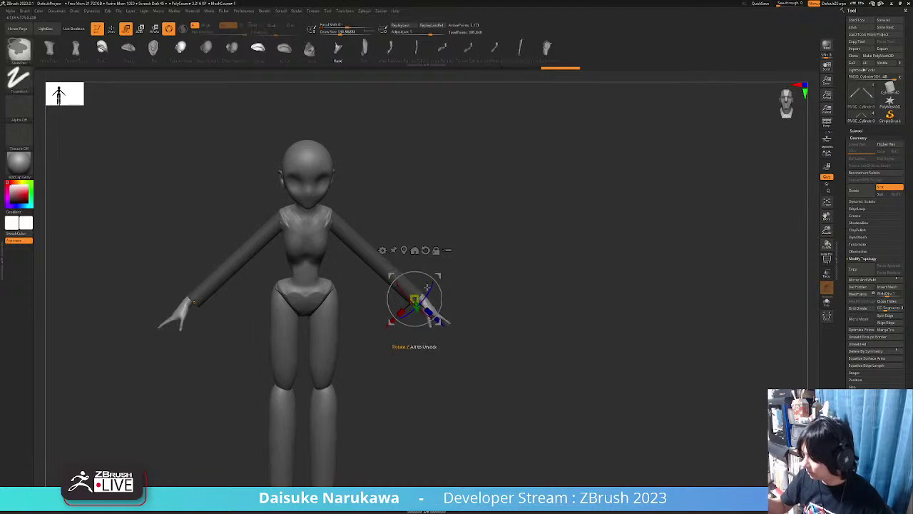
pyautogui.keyDown('shift'); pyautogui.moveTo(646, 238); pyautogui.dragTo(700, 218, button='right'); pyautogui.keyUp('shift')
pyautogui.click(828, 151)
pyautogui.keyDown('ctrl'); pyautogui.moveTo(648, 198); pyautogui.dragTo(614, 264, button='right'); pyautogui.keyUp('ctrl')
pyautogui.moveTo(406, 286); pyautogui.dragTo(429, 272)
pyautogui.moveTo(452, 284)
pyautogui.keyDown('ctrl'); pyautogui.mouseDown(button='right')
pyautogui.moveTo(454, 261)
pyautogui.moveTo(421, 278)
pyautogui.moveTo(437, 283)
pyautogui.mouseUp(button='right'); pyautogui.keyUp('ctrl')
pyautogui.moveTo(370, 298); pyautogui.dragTo(366, 295)
pyautogui.keyDown('shift'); pyautogui.moveTo(460, 341); pyautogui.dragTo(559, 357, button='right'); pyautogui.keyUp('shift')
pyautogui.keyDown('ctrl'); pyautogui.moveTo(560, 356); pyautogui.dragTo(548, 314, button='right'); pyautogui.keyUp('ctrl')
pyautogui.keyDown('ctrl'); pyautogui.moveTo(529, 248); pyautogui.dragTo(538, 294); pyautogui.keyUp('ctrl')
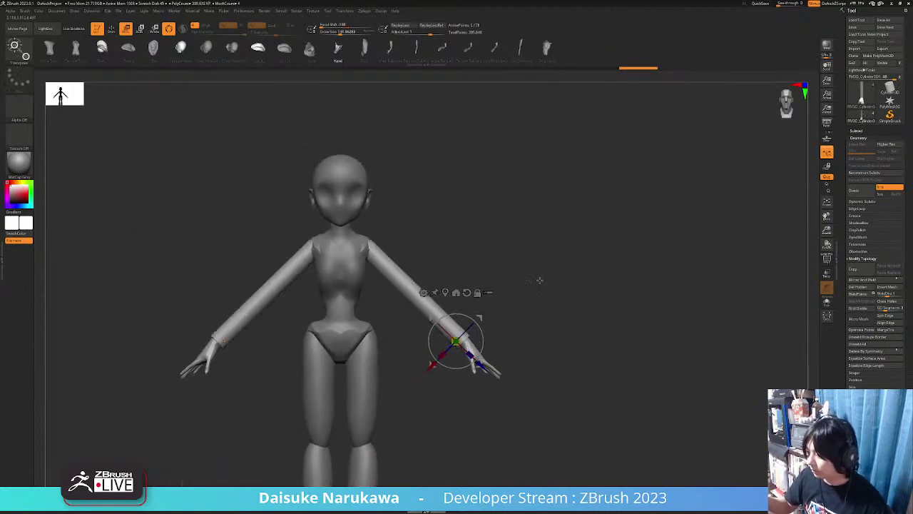
pyautogui.keyDown('alt'); pyautogui.moveTo(538, 294); pyautogui.dragTo(540, 258, button='right'); pyautogui.keyUp('alt')
# Return to drawing mode and remesh the arms and hands with DynaMesh at resolution 128.
pyautogui.click(112, 28)
pyautogui.keyDown('alt'); pyautogui.click(279, 239); pyautogui.keyUp('alt')
pyautogui.keyDown('alt'); pyautogui.moveTo(517, 361); pyautogui.dragTo(538, 363, button='right'); pyautogui.keyUp('alt')
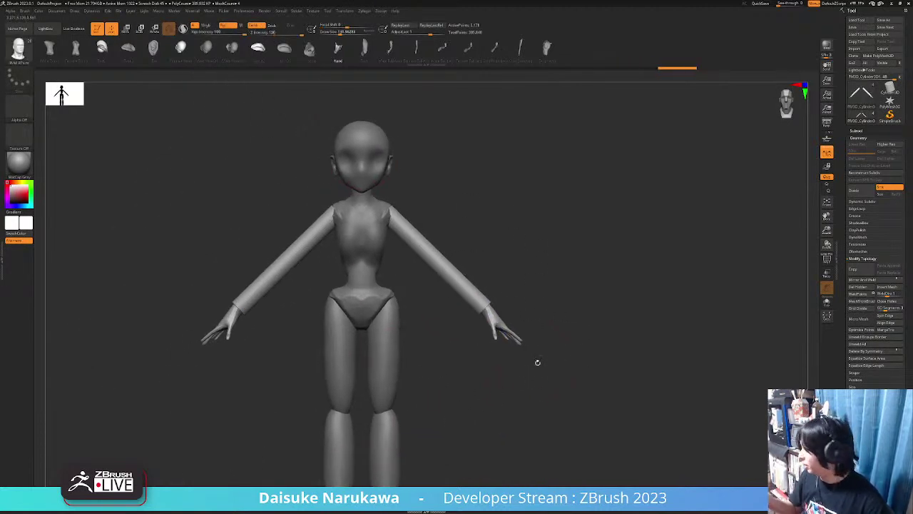
pyautogui.click(863, 238)
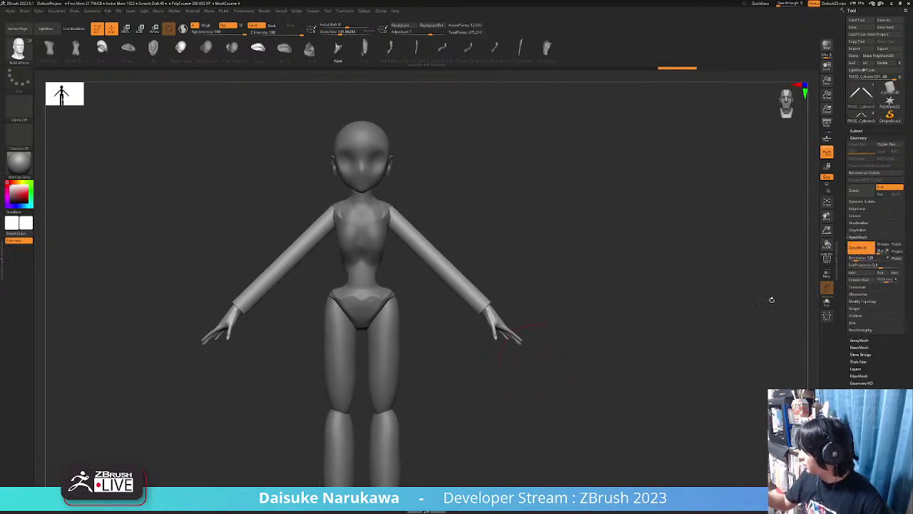
pyautogui.moveTo(575, 402); pyautogui.dragTo(540, 382, button='right')
# Smooth the step between the forearm and the hand all around the wrist.
pyautogui.keyDown('ctrl'); pyautogui.moveTo(467, 312); pyautogui.dragTo(528, 353, button='right'); pyautogui.keyUp('ctrl')
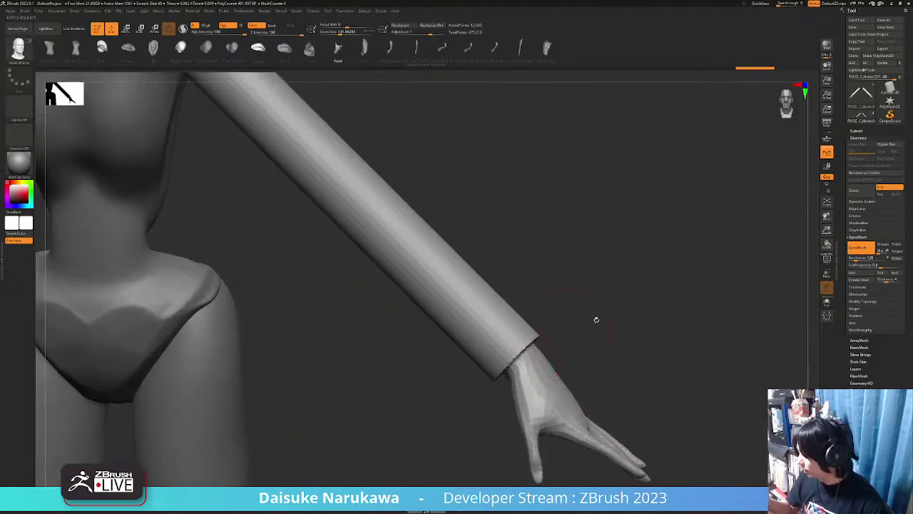
pyautogui.moveTo(702, 305); pyautogui.dragTo(585, 318, button='right')
pyautogui.keyDown('shift'); pyautogui.moveTo(540, 343); pyautogui.dragTo(530, 341); pyautogui.keyUp('shift')
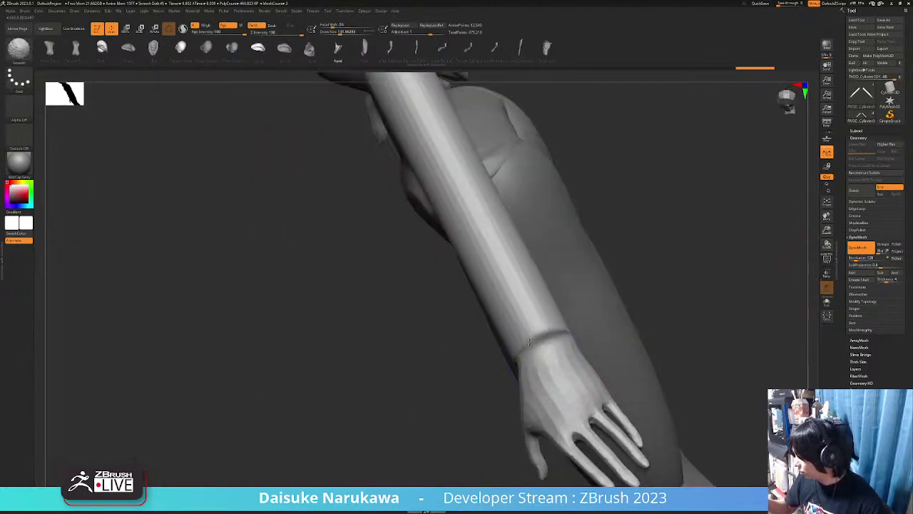
pyautogui.moveTo(554, 335)
pyautogui.mouseDown(button='right')
pyautogui.moveTo(526, 383)
pyautogui.moveTo(512, 358)
pyautogui.moveTo(530, 320)
pyautogui.mouseUp(button='right')
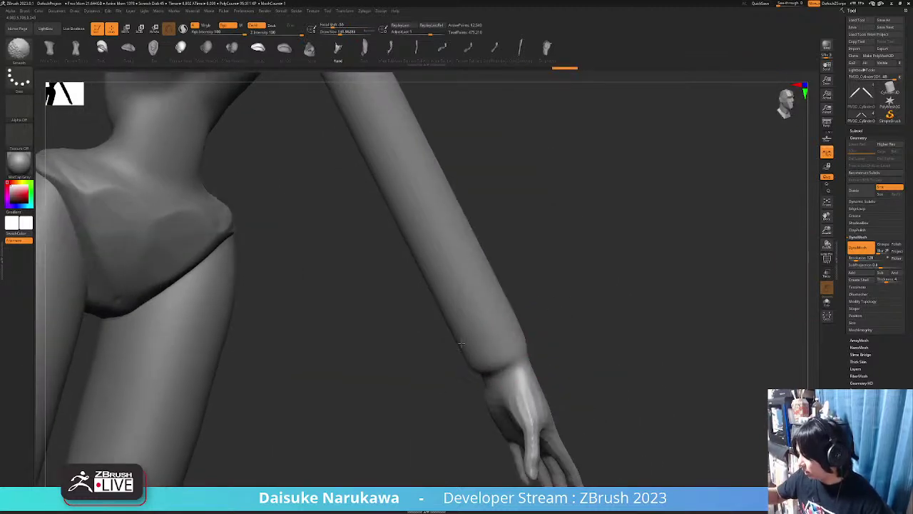
pyautogui.keyDown('shift'); pyautogui.moveTo(475, 368); pyautogui.dragTo(474, 361); pyautogui.keyUp('shift')
pyautogui.moveTo(477, 358)
pyautogui.keyDown('ctrl'); pyautogui.mouseDown(button='right')
pyautogui.moveTo(488, 281)
pyautogui.moveTo(479, 277)
pyautogui.mouseUp(button='right'); pyautogui.keyUp('ctrl')
pyautogui.moveTo(479, 276)
pyautogui.keyDown('ctrl'); pyautogui.mouseDown(button='right')
pyautogui.moveTo(478, 259)
pyautogui.moveTo(420, 224)
pyautogui.mouseUp(button='right'); pyautogui.keyUp('ctrl')
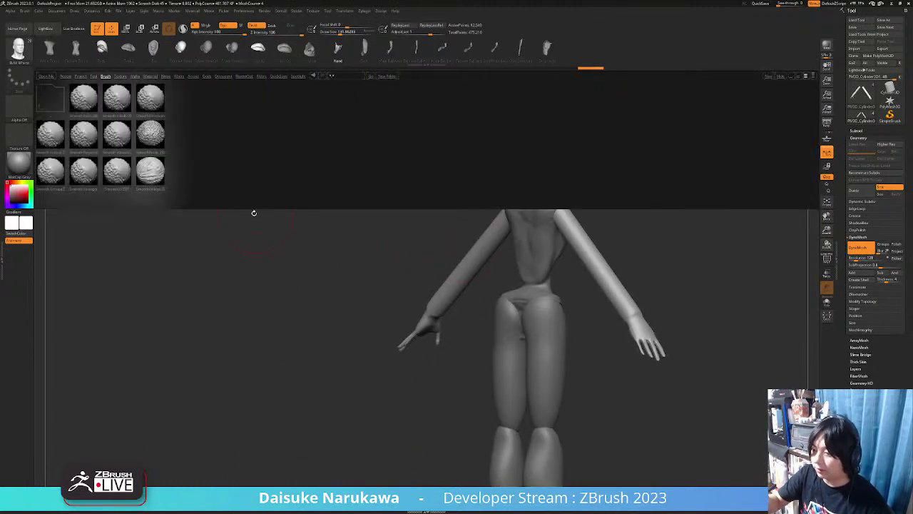
# Load the Smooth Stronger brush from the LightBox smooth brushes, look through that brush folder and close LightBox.
pyautogui.doubleClick(88, 173)
pyautogui.keyDown('alt'); pyautogui.moveTo(424, 230); pyautogui.dragTo(332, 237); pyautogui.keyUp('alt')
pyautogui.click(45, 29)
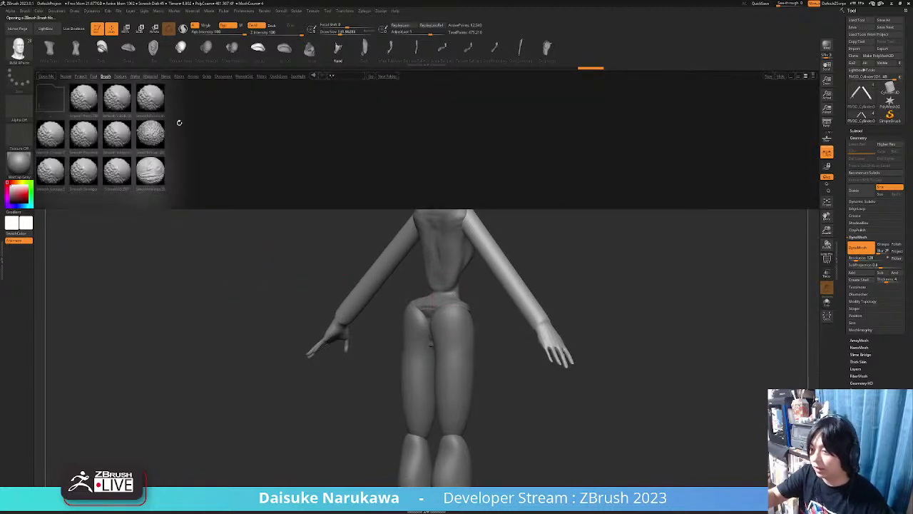
pyautogui.click(105, 76)
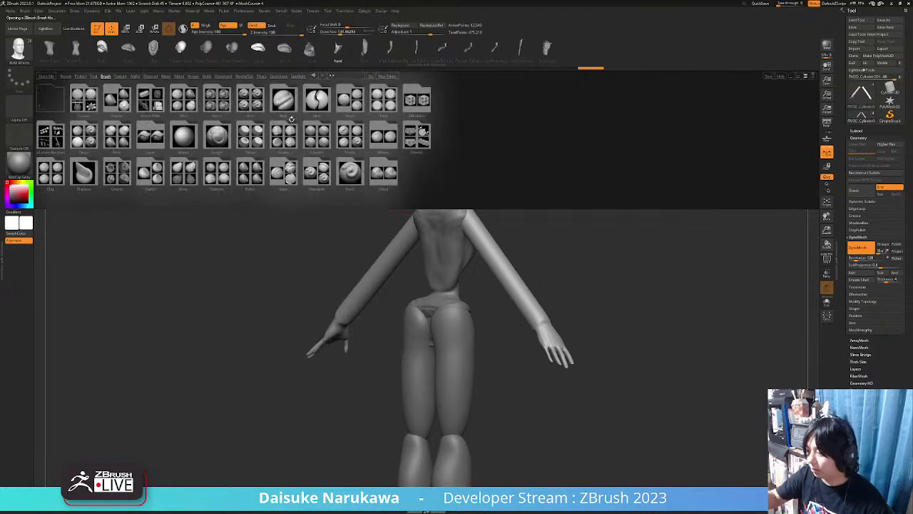
pyautogui.click(324, 144)
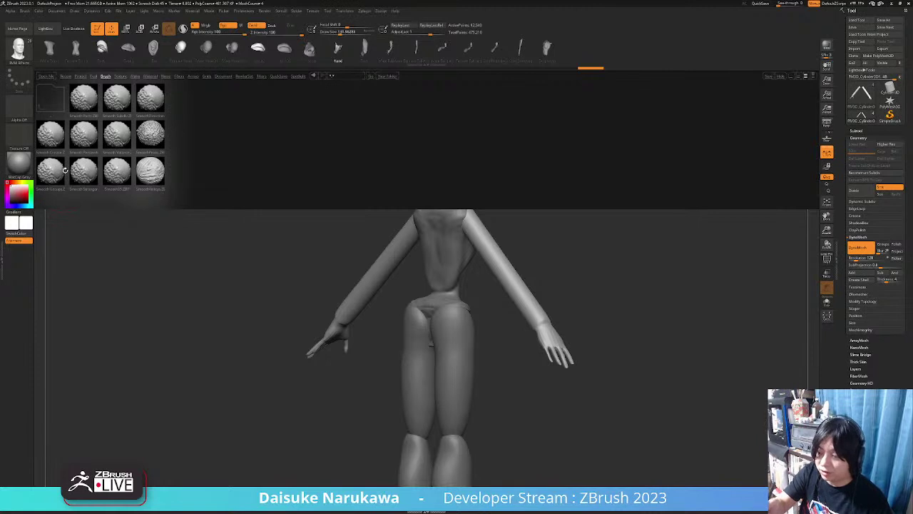
pyautogui.moveTo(503, 351); pyautogui.dragTo(496, 349)
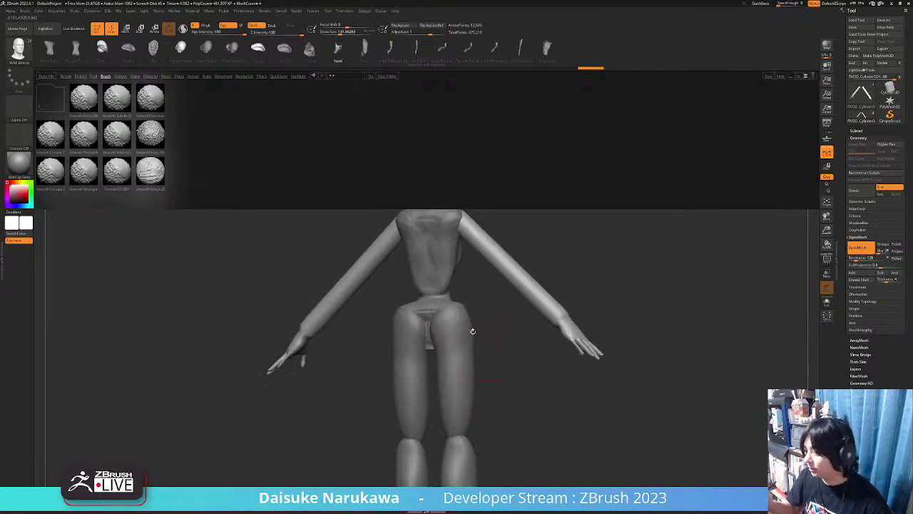
pyautogui.click(46, 29)
# Smooth the wrists and forearms with Smooth Stronger into a continuous taper toward the hands.
pyautogui.keyDown('ctrl'); pyautogui.moveTo(475, 289); pyautogui.dragTo(514, 289, button='right'); pyautogui.keyUp('ctrl')
pyautogui.moveTo(547, 318)
pyautogui.keyDown('ctrl'); pyautogui.mouseDown(button='right')
pyautogui.moveTo(511, 259)
pyautogui.moveTo(445, 247)
pyautogui.mouseUp(button='right'); pyautogui.keyUp('ctrl')
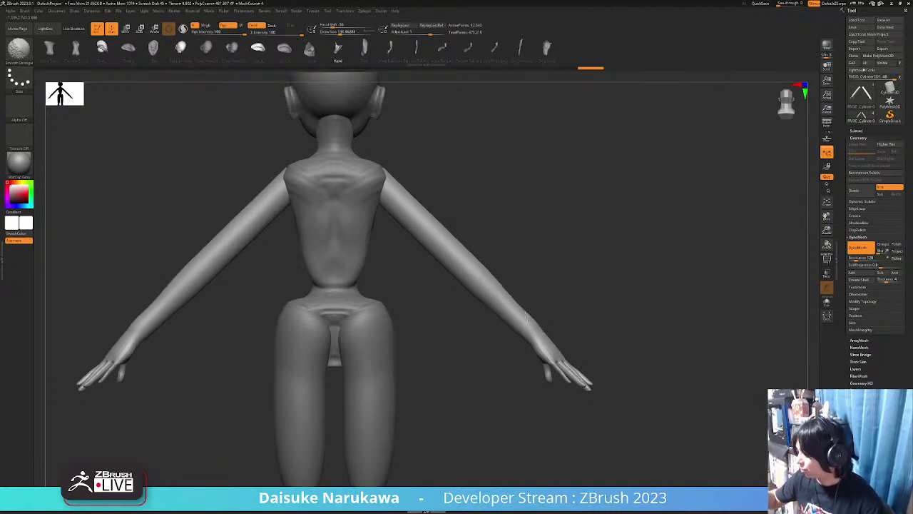
pyautogui.moveTo(523, 327)
pyautogui.mouseDown(button='right')
pyautogui.moveTo(390, 214)
pyautogui.moveTo(525, 228)
pyautogui.moveTo(471, 314)
pyautogui.mouseUp(button='right')
# Pull the top of the upper arm into a rounded shoulder that meets the torso, using the SnakeHook brush.
pyautogui.click(22, 54)
pyautogui.click(258, 58)
pyautogui.moveTo(286, 193); pyautogui.dragTo(360, 203, button='right')
pyautogui.moveTo(361, 203)
pyautogui.keyDown('ctrl'); pyautogui.mouseDown(button='right')
pyautogui.moveTo(372, 246)
pyautogui.moveTo(405, 258)
pyautogui.moveTo(357, 246)
pyautogui.mouseUp(button='right'); pyautogui.keyUp('ctrl')
pyautogui.moveTo(379, 242); pyautogui.dragTo(349, 223)
pyautogui.moveTo(349, 224); pyautogui.dragTo(338, 226, button='right')
pyautogui.moveTo(352, 235); pyautogui.dragTo(359, 230)
pyautogui.moveTo(360, 230); pyautogui.dragTo(342, 233, button='right')
pyautogui.moveTo(372, 250); pyautogui.dragTo(365, 256)
pyautogui.moveTo(307, 242)
pyautogui.mouseDown(button='right')
pyautogui.moveTo(368, 217)
pyautogui.moveTo(322, 249)
pyautogui.mouseUp(button='right')
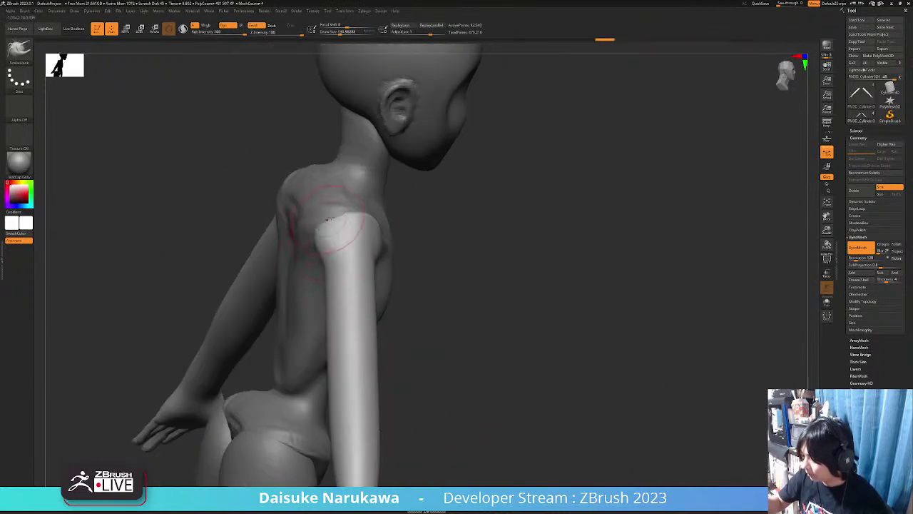
pyautogui.moveTo(330, 212); pyautogui.dragTo(296, 217, button='right')
pyautogui.moveTo(351, 223); pyautogui.dragTo(359, 218)
pyautogui.moveTo(360, 217)
pyautogui.keyDown('ctrl'); pyautogui.mouseDown(button='right')
pyautogui.moveTo(379, 179)
pyautogui.moveTo(351, 183)
pyautogui.mouseUp(button='right'); pyautogui.keyUp('ctrl')
pyautogui.moveTo(378, 222); pyautogui.dragTo(381, 216)
pyautogui.moveTo(445, 294)
pyautogui.keyDown('alt'); pyautogui.mouseDown(button='right')
pyautogui.moveTo(399, 269)
pyautogui.moveTo(397, 255)
pyautogui.moveTo(444, 194)
pyautogui.moveTo(424, 210)
pyautogui.moveTo(410, 245)
pyautogui.moveTo(414, 219)
pyautogui.mouseUp(button='right'); pyautogui.keyUp('alt')
# Build up the abdomen and waist of the torso with the ClayBuildup brush.
pyautogui.keyDown('alt'); pyautogui.click(399, 269); pyautogui.keyUp('alt')
pyautogui.click(22, 55)
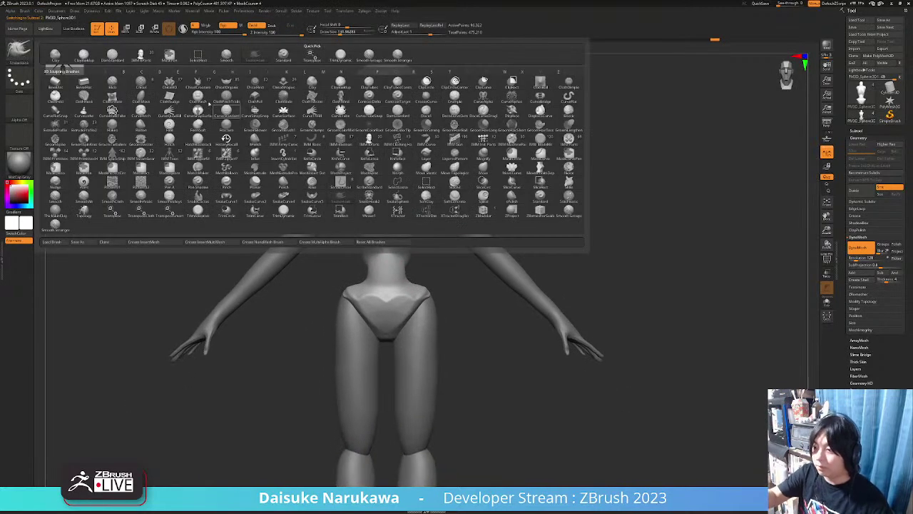
pyautogui.click(114, 58)
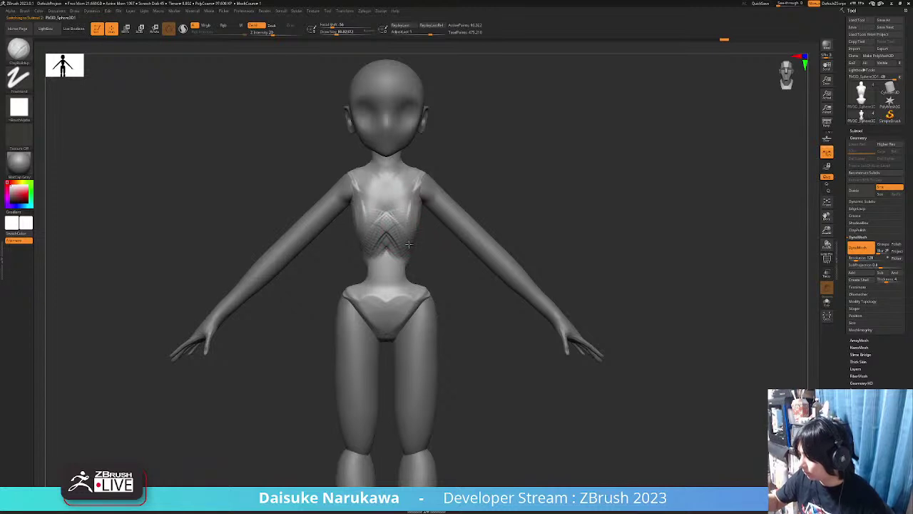
pyautogui.moveTo(411, 229); pyautogui.dragTo(373, 242, button='right')
pyautogui.moveTo(376, 259); pyautogui.dragTo(376, 280)
pyautogui.moveTo(345, 279); pyautogui.dragTo(391, 265, button='right')
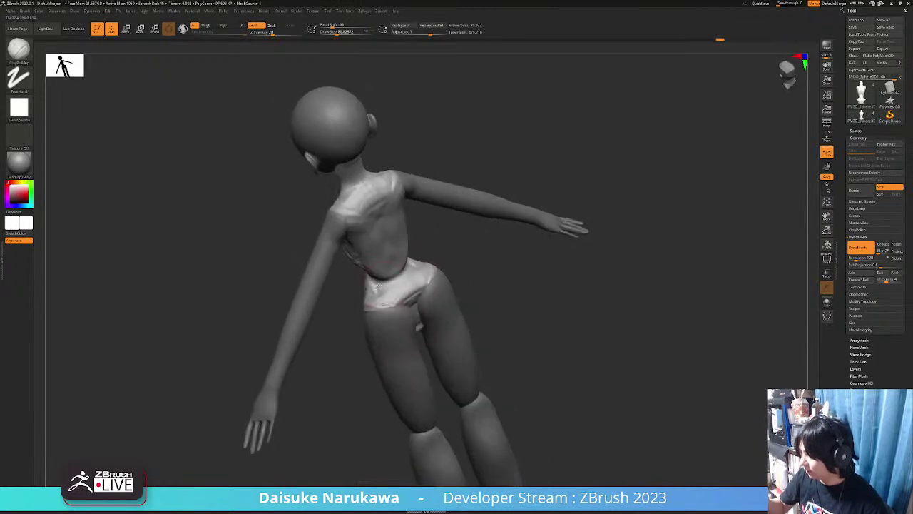
# Add ClayBuildup volume to the lower back and both buttocks, filling the transition from the waist into the hips.
pyautogui.moveTo(373, 298); pyautogui.dragTo(401, 288)
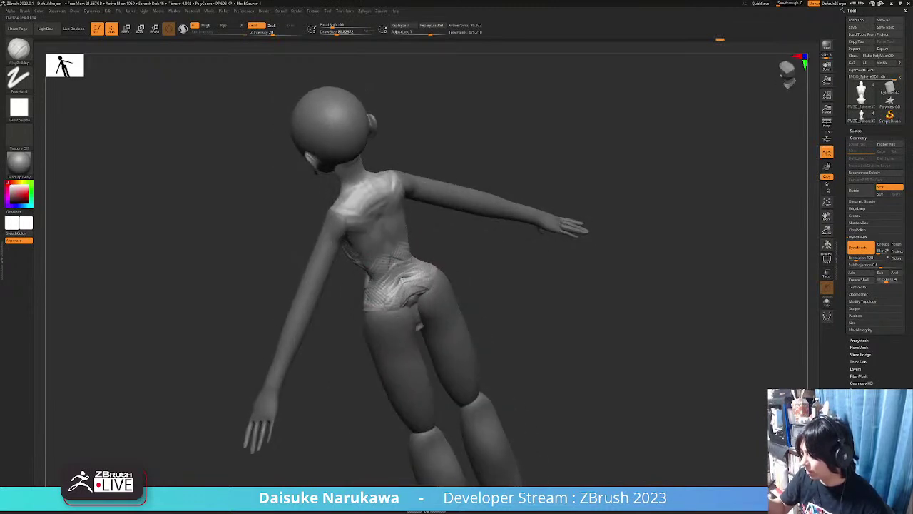
pyautogui.moveTo(411, 302)
pyautogui.mouseDown(button='right')
pyautogui.moveTo(401, 304)
pyautogui.moveTo(403, 282)
pyautogui.mouseUp(button='right')
pyautogui.moveTo(389, 308); pyautogui.dragTo(403, 285)
pyautogui.moveTo(404, 285); pyautogui.dragTo(394, 292, button='right')
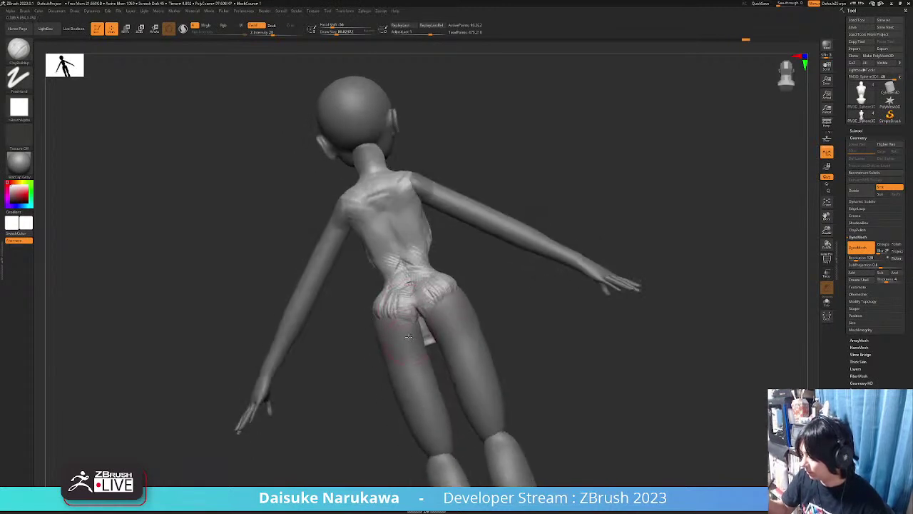
pyautogui.moveTo(402, 335); pyautogui.dragTo(395, 247, button='right')
# Build up the collarbones and upper chest with a smaller ClayBuildup brush and soften the strokes.
pyautogui.moveTo(410, 188); pyautogui.dragTo(438, 122, button='right')
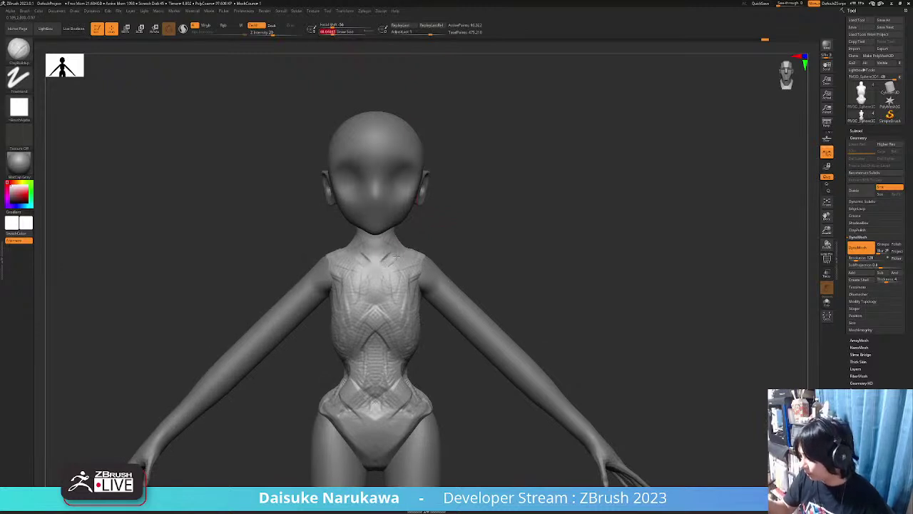
pyautogui.moveTo(398, 261); pyautogui.dragTo(399, 266)
pyautogui.moveTo(399, 266); pyautogui.dragTo(397, 272, button='right')
pyautogui.moveTo(393, 271); pyautogui.dragTo(406, 260)
pyautogui.moveTo(415, 252); pyautogui.dragTo(416, 277, button='right')
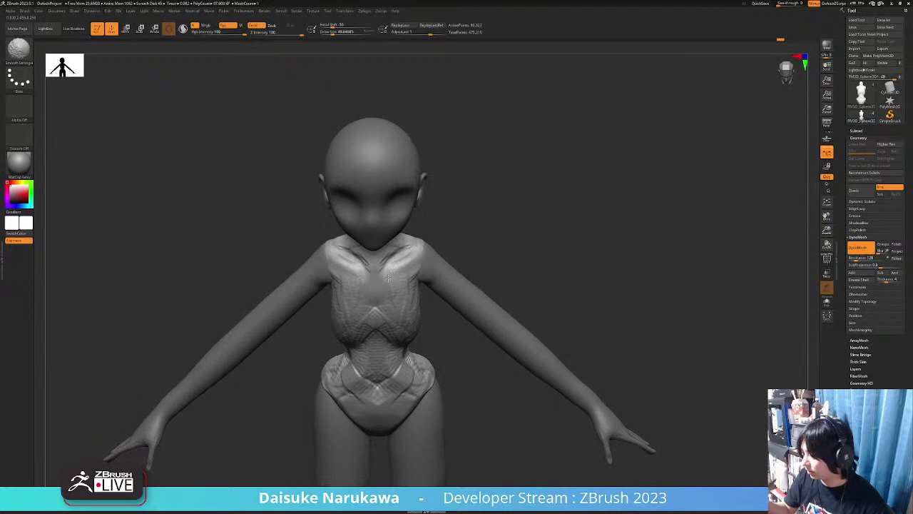
pyautogui.keyDown('shift'); pyautogui.moveTo(405, 260); pyautogui.dragTo(391, 254); pyautogui.keyUp('shift')
# Add trapezius volume from the back of the neck down between the shoulder blades.
pyautogui.moveTo(394, 239)
pyautogui.mouseDown(button='right')
pyautogui.moveTo(389, 249)
pyautogui.moveTo(382, 238)
pyautogui.moveTo(340, 241)
pyautogui.moveTo(327, 213)
pyautogui.moveTo(299, 249)
pyautogui.mouseUp(button='right')
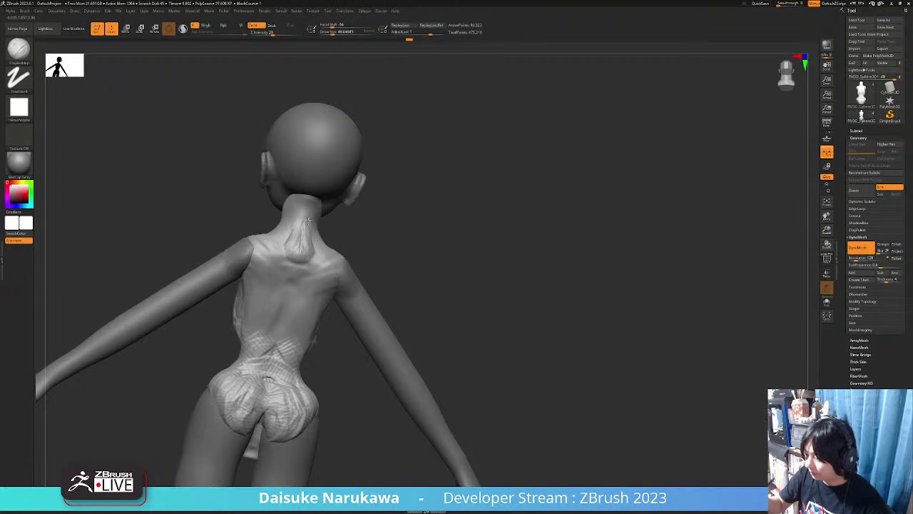
pyautogui.moveTo(309, 251)
pyautogui.mouseDown(button='right')
pyautogui.moveTo(313, 232)
pyautogui.moveTo(383, 270)
pyautogui.moveTo(362, 291)
pyautogui.mouseUp(button='right')
pyautogui.moveTo(365, 281); pyautogui.dragTo(370, 241)
pyautogui.moveTo(383, 215); pyautogui.dragTo(383, 227, button='right')
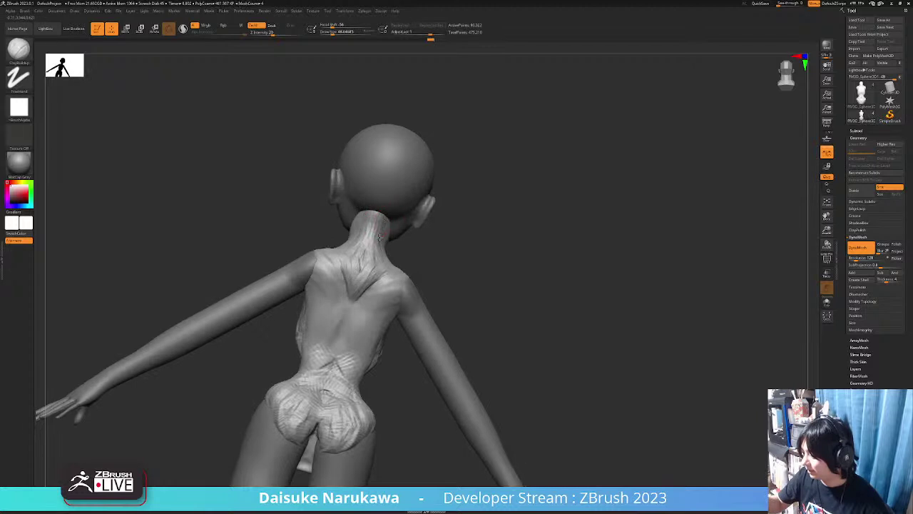
pyautogui.moveTo(380, 269); pyautogui.dragTo(422, 249, button='right')
# Build up the sides and front of the neck so it flows into the shoulders and collarbones.
pyautogui.moveTo(457, 286); pyautogui.dragTo(400, 242, button='right')
pyautogui.moveTo(392, 233); pyautogui.dragTo(401, 239)
pyautogui.moveTo(401, 239); pyautogui.dragTo(378, 250, button='right')
pyautogui.moveTo(385, 233); pyautogui.dragTo(397, 237)
pyautogui.moveTo(392, 239); pyautogui.dragTo(411, 218, button='right')
pyautogui.moveTo(382, 232); pyautogui.dragTo(394, 221)
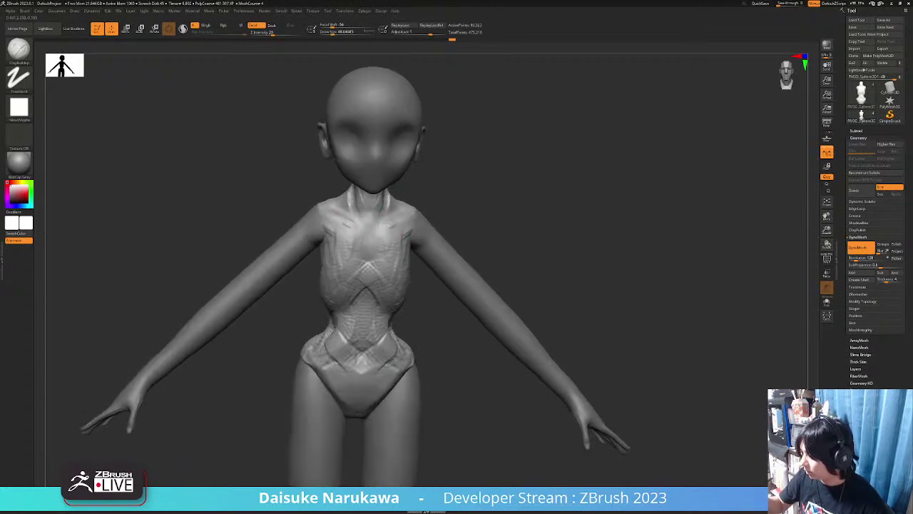
# Thicken the chest and ribcage with long clay strokes from the collarbones down to the waist.
pyautogui.moveTo(412, 214); pyautogui.dragTo(371, 240, button='right')
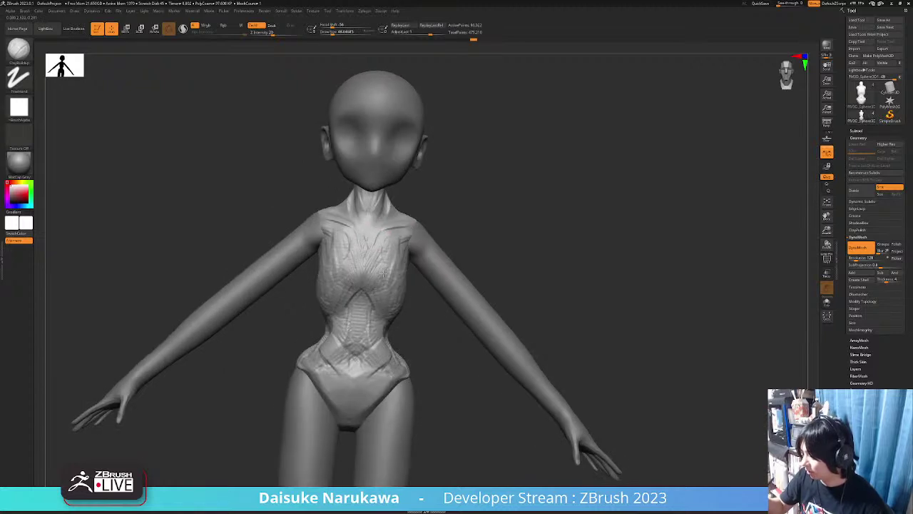
pyautogui.moveTo(383, 308)
pyautogui.mouseDown(button='right')
pyautogui.moveTo(372, 272)
pyautogui.moveTo(396, 271)
pyautogui.moveTo(393, 282)
pyautogui.mouseUp(button='right')
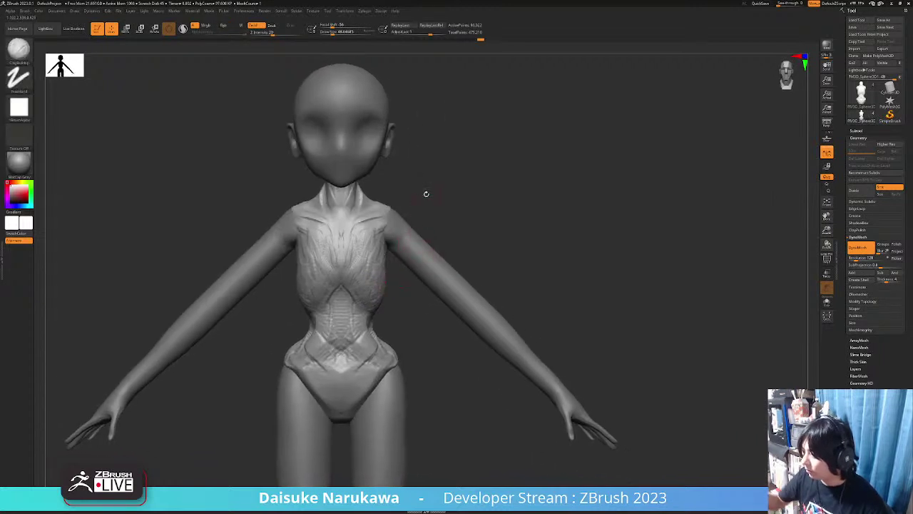
pyautogui.keyDown('ctrl'); pyautogui.moveTo(349, 208); pyautogui.dragTo(351, 192, button='right'); pyautogui.keyUp('ctrl')
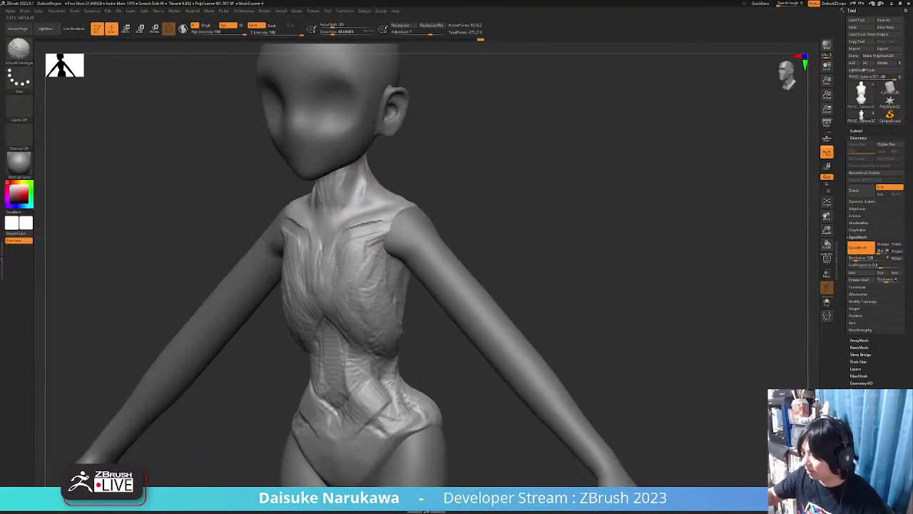
# Enlarge the brush and smooth the neck, collarbones and trapezius into soft continuous forms.
pyautogui.click(334, 32)
pyautogui.keyDown('shift'); pyautogui.moveTo(346, 207); pyautogui.dragTo(363, 185); pyautogui.keyUp('shift')
pyautogui.moveTo(362, 184)
pyautogui.mouseDown(button='right')
pyautogui.moveTo(368, 173)
pyautogui.moveTo(400, 184)
pyautogui.moveTo(354, 238)
pyautogui.moveTo(380, 236)
pyautogui.moveTo(360, 238)
pyautogui.mouseUp(button='right')
pyautogui.press('shift')
pyautogui.press('shift')
pyautogui.keyDown('shift'); pyautogui.moveTo(365, 221); pyautogui.dragTo(368, 246); pyautogui.keyUp('shift')
pyautogui.moveTo(349, 251); pyautogui.dragTo(367, 255, button='right')
pyautogui.press('shift')
pyautogui.moveTo(310, 239)
pyautogui.mouseDown(button='right')
pyautogui.moveTo(295, 248)
pyautogui.moveTo(314, 228)
pyautogui.moveTo(323, 268)
pyautogui.mouseUp(button='right')
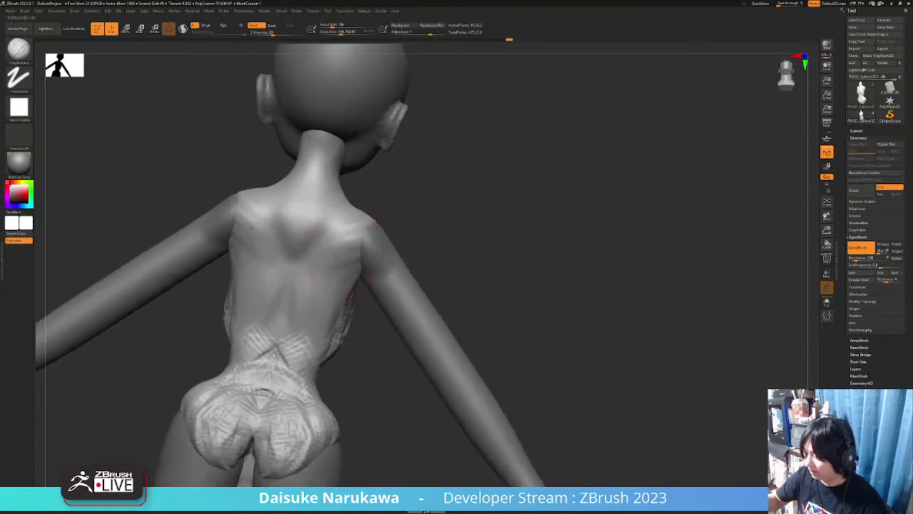
# Build up the two shoulder blades on the upper back and blend them into the shoulders.
pyautogui.moveTo(360, 239)
pyautogui.mouseDown()
pyautogui.moveTo(354, 255)
pyautogui.moveTo(315, 263)
pyautogui.mouseUp()
pyautogui.click(337, 33)
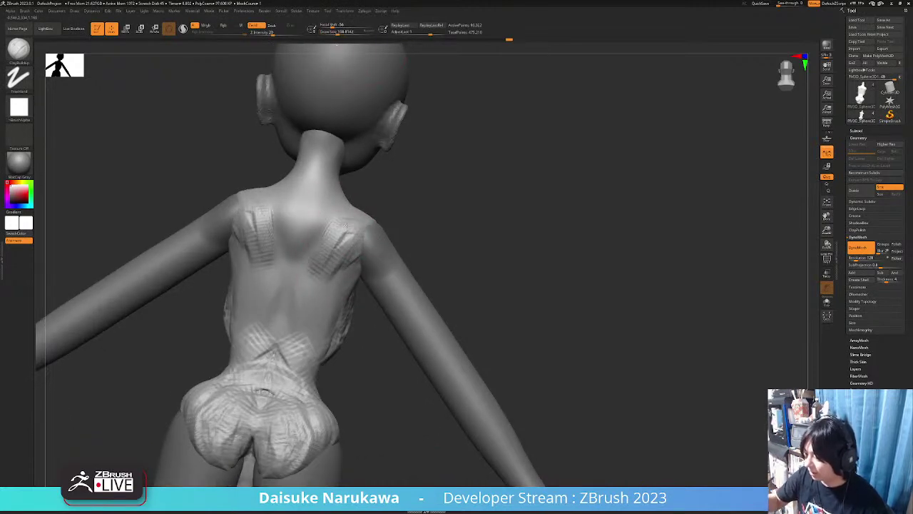
pyautogui.moveTo(353, 219); pyautogui.dragTo(373, 217, button='right')
pyautogui.keyDown('shift'); pyautogui.moveTo(342, 215); pyautogui.dragTo(329, 258); pyautogui.keyUp('shift')
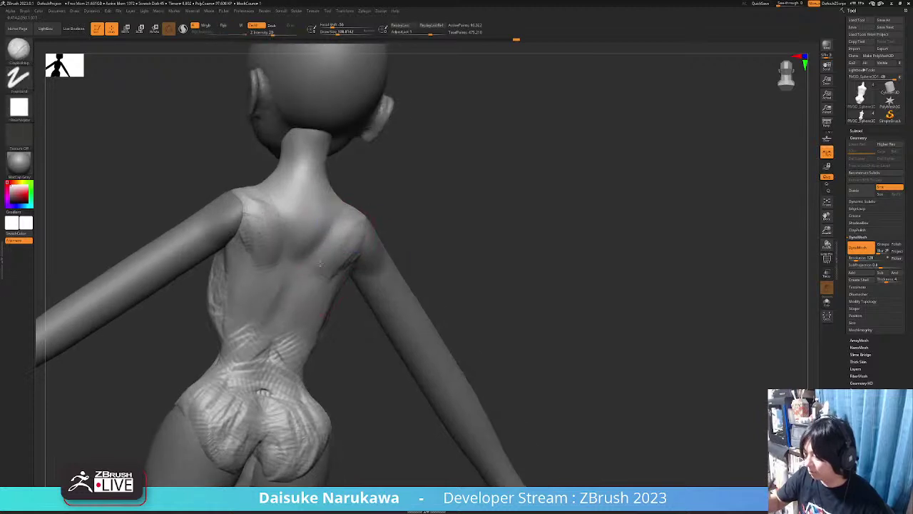
pyautogui.moveTo(309, 257); pyautogui.dragTo(291, 253, button='right')
pyautogui.keyDown('shift'); pyautogui.moveTo(341, 232); pyautogui.dragTo(348, 254); pyautogui.keyUp('shift')
pyautogui.moveTo(349, 254); pyautogui.dragTo(391, 265, button='right')
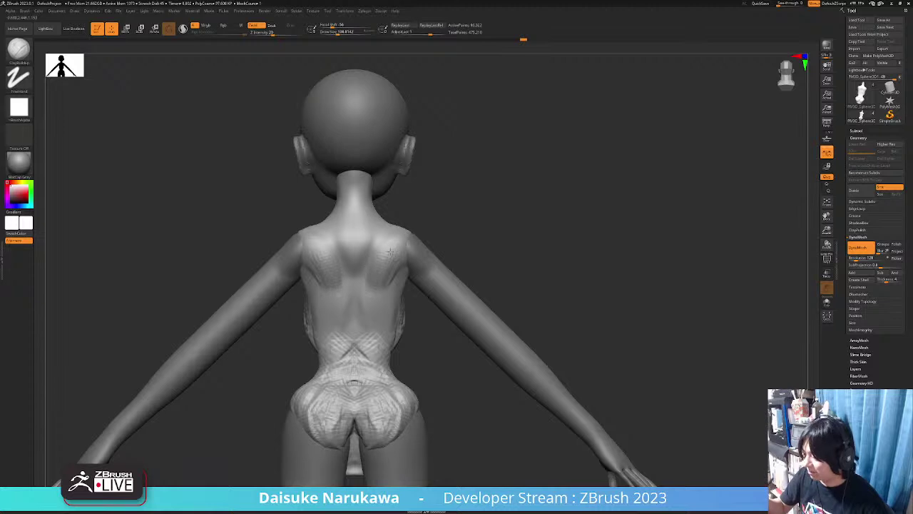
pyautogui.moveTo(401, 281)
pyautogui.keyDown('alt'); pyautogui.mouseDown(button='right')
pyautogui.moveTo(383, 245)
pyautogui.moveTo(381, 310)
pyautogui.mouseUp(button='right'); pyautogui.keyUp('alt')
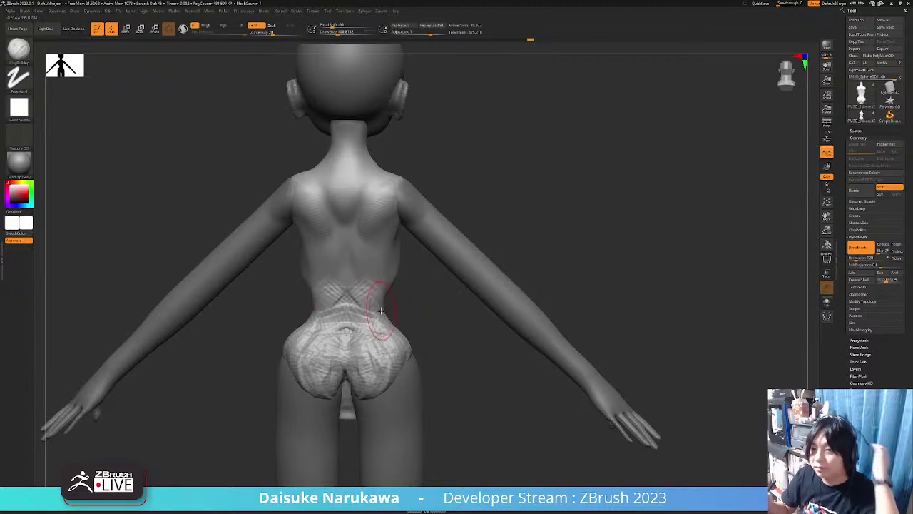
# Refine the torso around the waist and smooth the upper chest strokes below the collarbones.
pyautogui.moveTo(388, 320); pyautogui.dragTo(431, 346, button='right')
pyautogui.moveTo(377, 352)
pyautogui.mouseDown(button='right')
pyautogui.moveTo(314, 344)
pyautogui.moveTo(428, 335)
pyautogui.moveTo(326, 278)
pyautogui.mouseUp(button='right')
pyautogui.press('shift')
pyautogui.moveTo(334, 276); pyautogui.dragTo(336, 315)
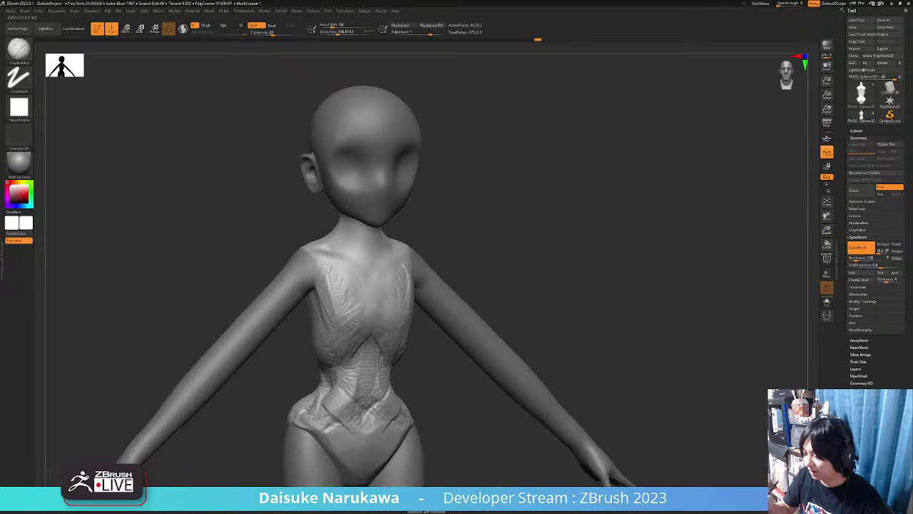
pyautogui.keyDown('ctrl'); pyautogui.moveTo(356, 236); pyautogui.dragTo(379, 271, button='right'); pyautogui.keyUp('ctrl')
pyautogui.keyDown('alt'); pyautogui.moveTo(382, 172); pyautogui.dragTo(386, 269, button='right'); pyautogui.keyUp('alt')
# Make the head the active subtool and reduce the brush draw size.
pyautogui.keyDown('alt'); pyautogui.click(386, 266); pyautogui.keyUp('alt')
pyautogui.moveTo(428, 243); pyautogui.dragTo(421, 214, button='right')
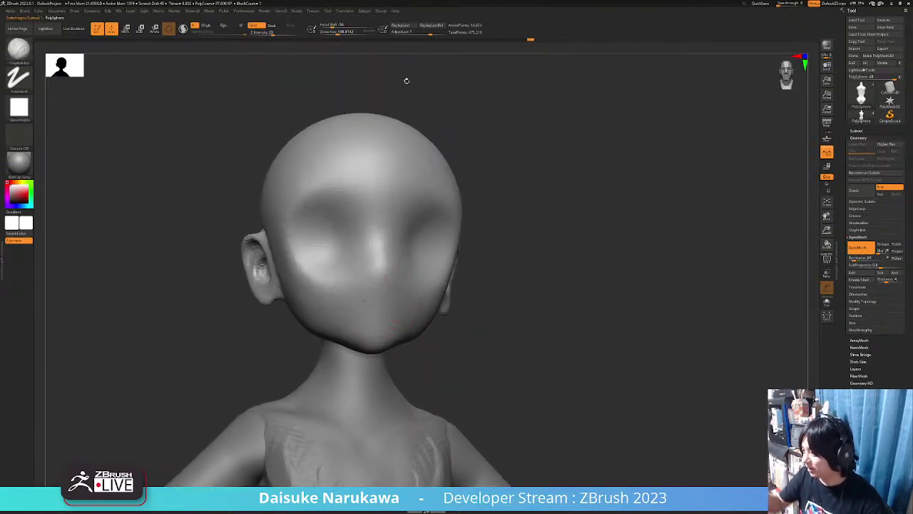
pyautogui.moveTo(339, 32); pyautogui.dragTo(331, 32)
# Try to carve a horizontal mouth slit between the nose and the chin.
pyautogui.click(19, 51)
pyautogui.click(34, 63)
pyautogui.keyDown('ctrl'); pyautogui.moveTo(385, 250); pyautogui.dragTo(398, 284, button='right'); pyautogui.keyUp('ctrl')
pyautogui.moveTo(411, 308); pyautogui.dragTo(397, 311)
pyautogui.moveTo(410, 306)
pyautogui.mouseDown(button='right')
pyautogui.moveTo(402, 314)
pyautogui.moveTo(426, 330)
pyautogui.moveTo(381, 319)
pyautogui.mouseUp(button='right')
pyautogui.click(20, 51)
pyautogui.click(371, 56)
pyautogui.click(331, 33)
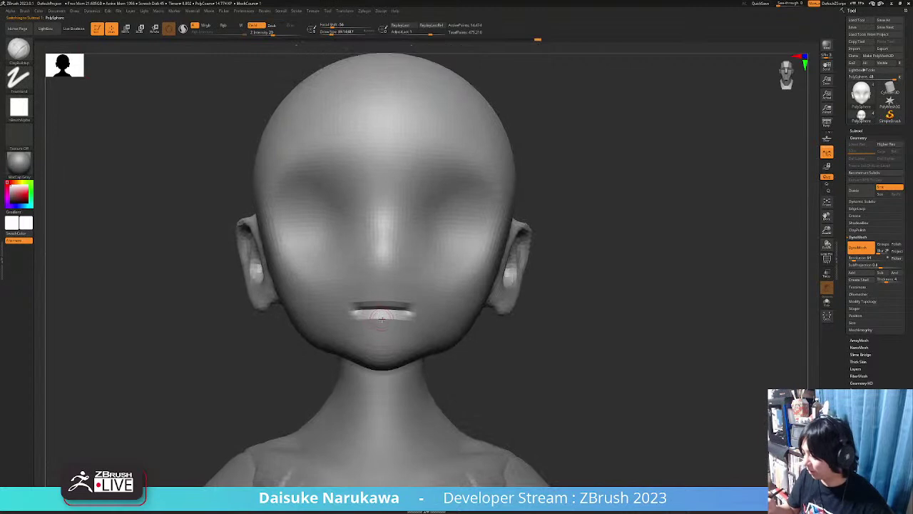
# Try to build up the lips around the mouth slit, and undo all of the mouth sculpting.
pyautogui.moveTo(397, 314); pyautogui.dragTo(404, 320)
pyautogui.moveTo(402, 319); pyautogui.dragTo(414, 337, button='right')
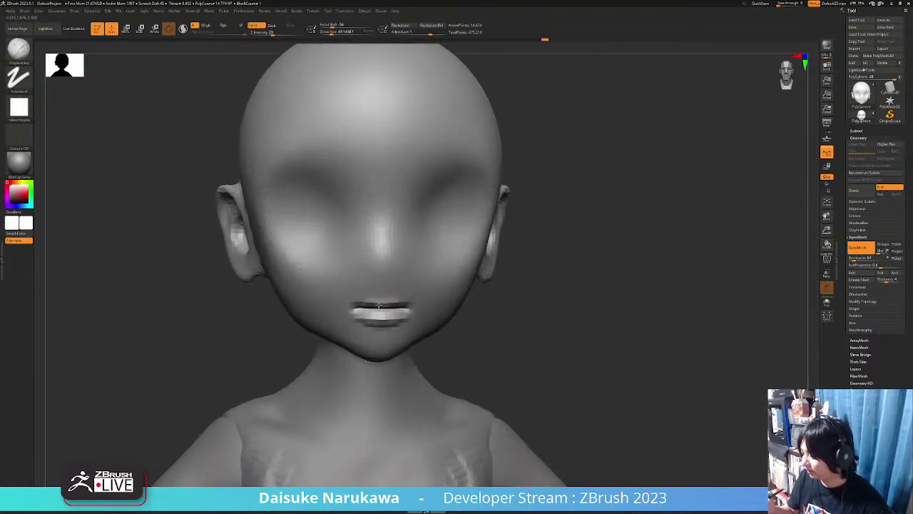
pyautogui.moveTo(414, 304)
pyautogui.mouseDown(button='right')
pyautogui.moveTo(437, 304)
pyautogui.moveTo(396, 298)
pyautogui.moveTo(434, 321)
pyautogui.mouseUp(button='right')
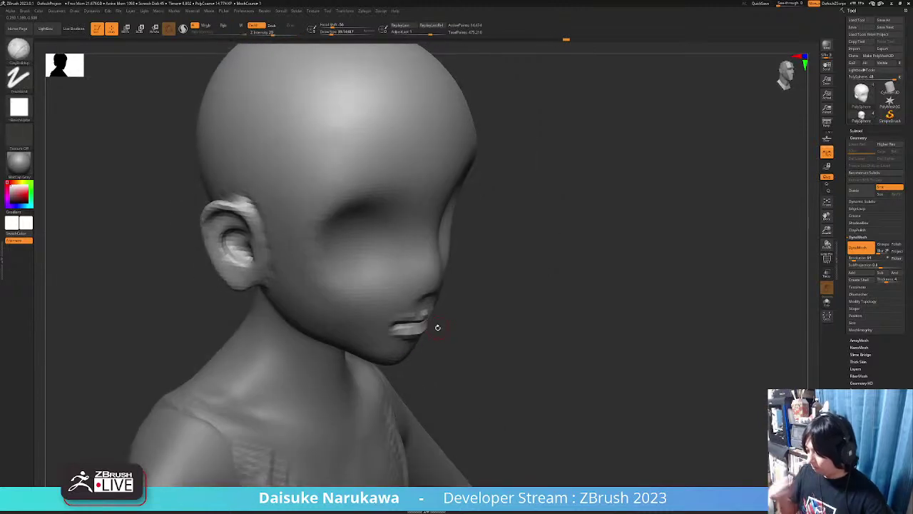
pyautogui.moveTo(473, 375); pyautogui.dragTo(466, 369, button='right')
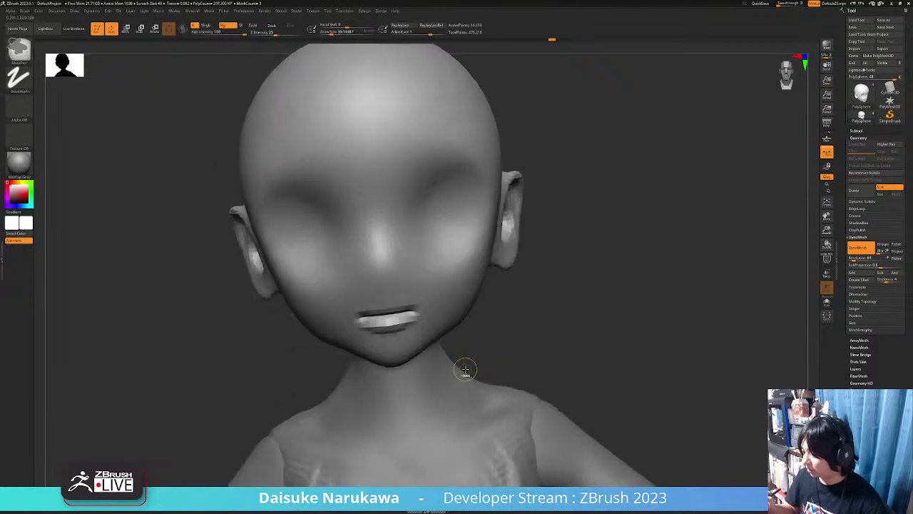
pyautogui.hotkey('ctrl', 'z')
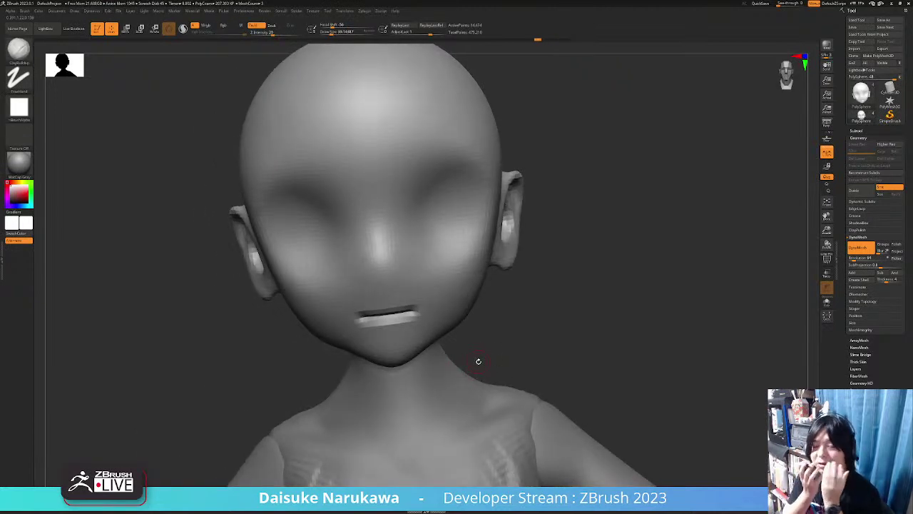
pyautogui.moveTo(478, 361); pyautogui.dragTo(450, 325, button='right')
pyautogui.hotkey('ctrl', 'z')
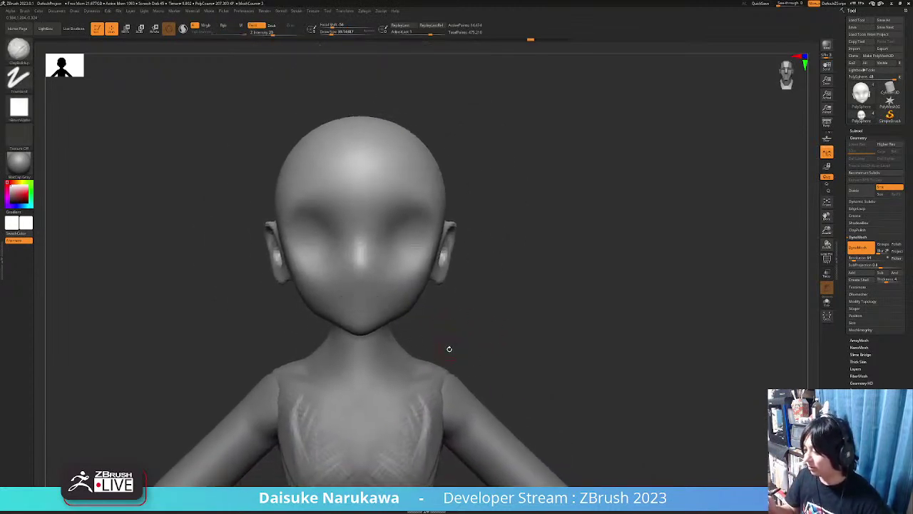
# Enlarge the ClayBuildup brush and build up the nose and the area between nose and chin.
pyautogui.moveTo(443, 354)
pyautogui.keyDown('ctrl'); pyautogui.mouseDown(button='right')
pyautogui.moveTo(377, 326)
pyautogui.moveTo(418, 308)
pyautogui.mouseUp(button='right'); pyautogui.keyUp('ctrl')
pyautogui.click(350, 32)
pyautogui.moveTo(391, 236)
pyautogui.mouseDown(button='right')
pyautogui.moveTo(374, 283)
pyautogui.moveTo(382, 279)
pyautogui.mouseUp(button='right')
pyautogui.moveTo(380, 249)
pyautogui.keyDown('shift'); pyautogui.mouseDown()
pyautogui.moveTo(377, 280)
pyautogui.moveTo(379, 257)
pyautogui.mouseUp(); pyautogui.keyUp('shift')
pyautogui.moveTo(391, 286); pyautogui.dragTo(384, 304, button='right')
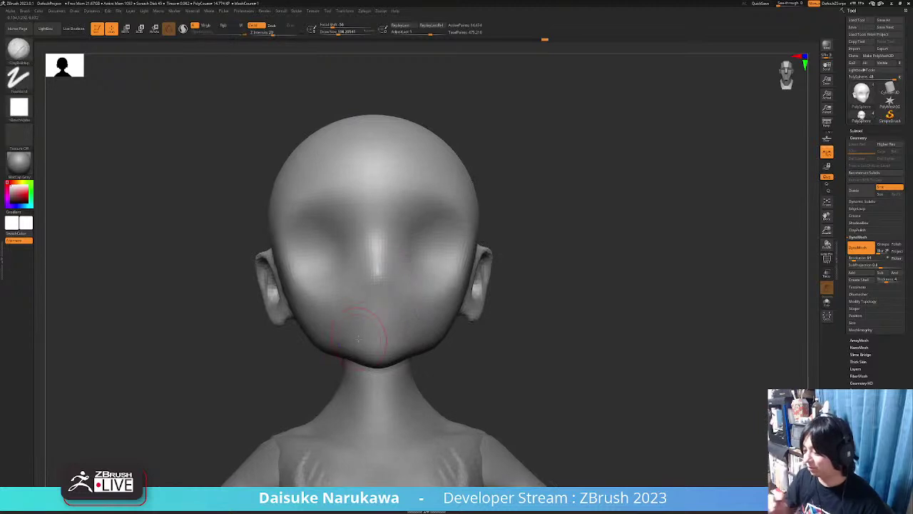
pyautogui.moveTo(358, 337); pyautogui.dragTo(405, 343, button='right')
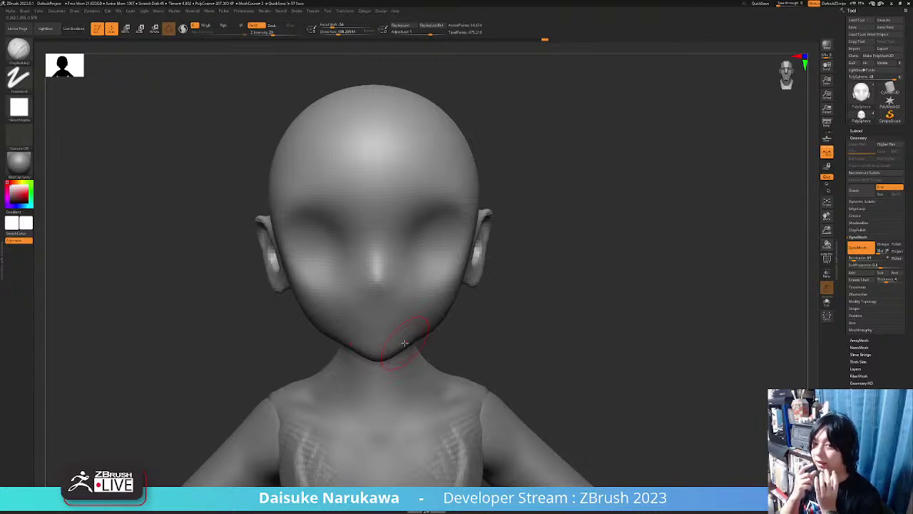
# Add volume to the bridge, sides and tip of the nose, and smooth it into the face.
pyautogui.moveTo(404, 343); pyautogui.dragTo(394, 269, button='right')
pyautogui.moveTo(399, 271)
pyautogui.mouseDown()
pyautogui.moveTo(395, 244)
pyautogui.moveTo(400, 287)
pyautogui.mouseUp()
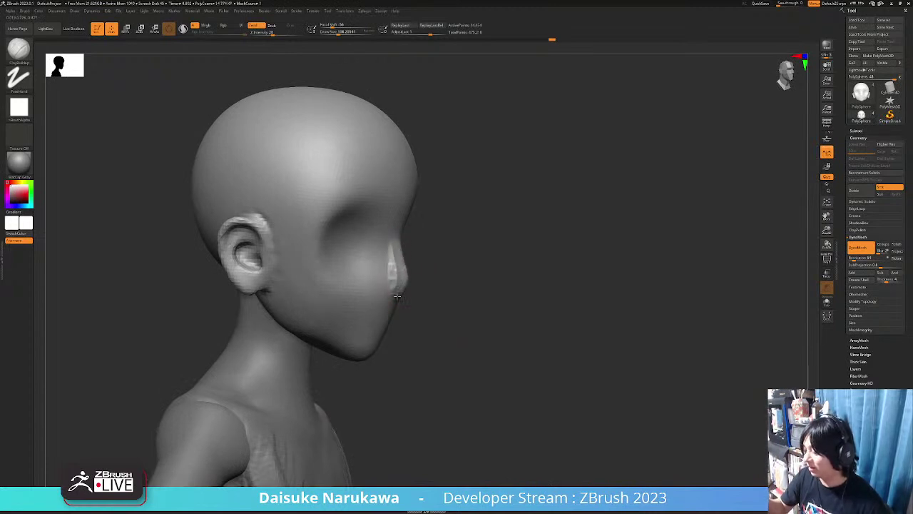
pyautogui.moveTo(393, 292); pyautogui.dragTo(383, 277, button='right')
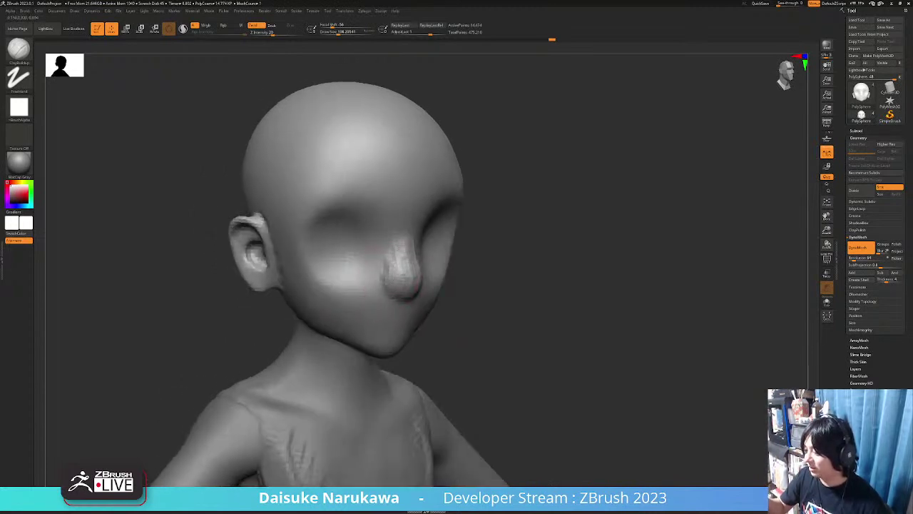
pyautogui.moveTo(395, 259); pyautogui.dragTo(401, 246)
pyautogui.moveTo(401, 250); pyautogui.dragTo(381, 254, button='right')
pyautogui.keyDown('shift'); pyautogui.moveTo(401, 251); pyautogui.dragTo(402, 286); pyautogui.keyUp('shift')
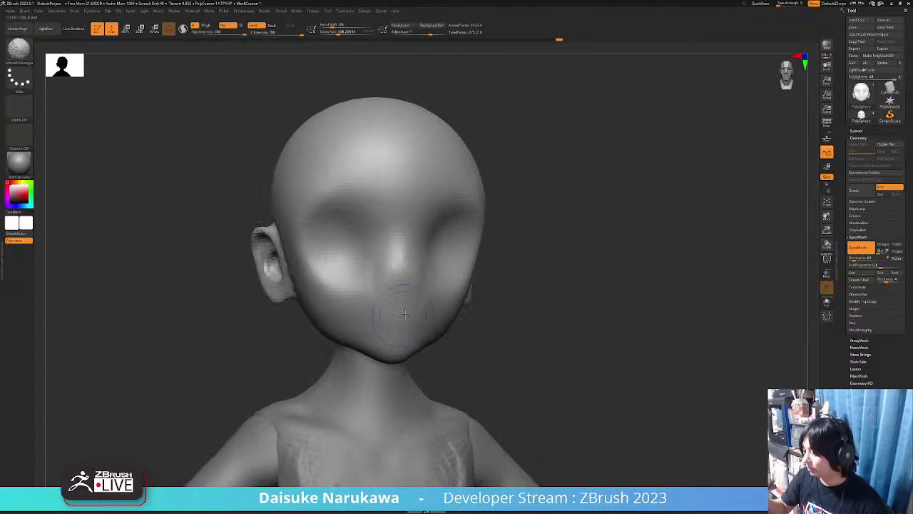
pyautogui.moveTo(420, 283); pyautogui.dragTo(378, 286, button='right')
pyautogui.keyDown('shift'); pyautogui.moveTo(416, 295); pyautogui.dragTo(426, 251); pyautogui.keyUp('shift')
pyautogui.moveTo(378, 300)
pyautogui.mouseDown(button='right')
pyautogui.moveTo(414, 321)
pyautogui.moveTo(421, 246)
pyautogui.mouseUp(button='right')
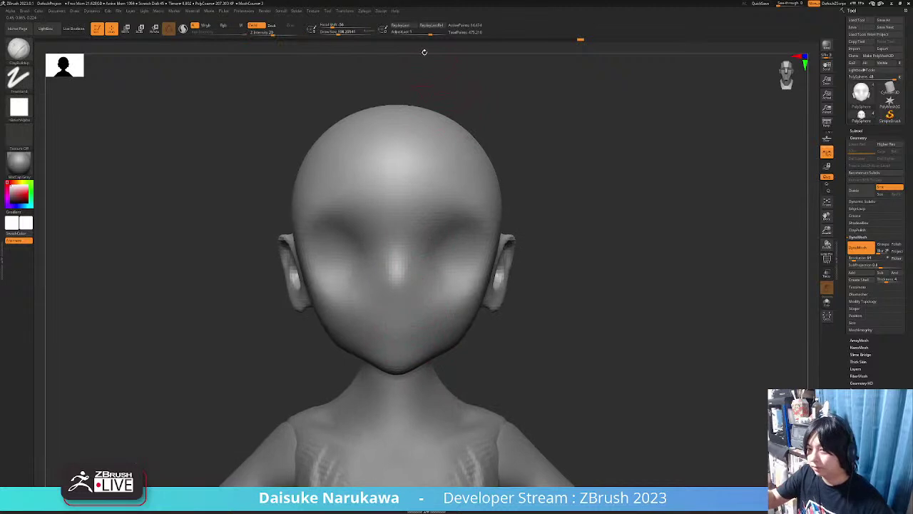
# Try to draw the mouth line with the DamStandard brush and undo the strokes.
pyautogui.press('b')
pyautogui.press('d')
pyautogui.press('s')
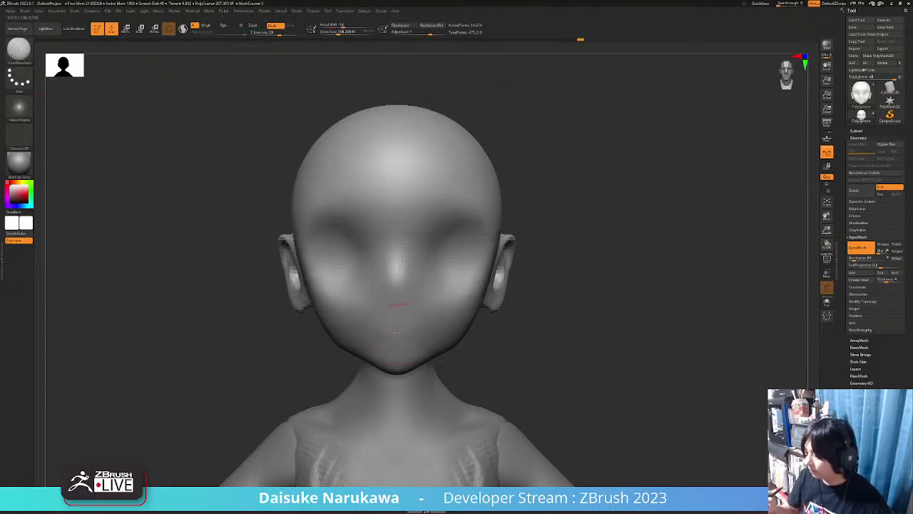
pyautogui.hotkey('ctrl', 'z')
pyautogui.keyDown('ctrl'); pyautogui.moveTo(374, 328); pyautogui.dragTo(401, 329); pyautogui.keyUp('ctrl')
pyautogui.hotkey('ctrl', 'z')
pyautogui.moveTo(427, 326)
pyautogui.mouseDown(button='right')
pyautogui.moveTo(440, 321)
pyautogui.moveTo(434, 275)
pyautogui.mouseUp(button='right')
# Try to build up the upper and lower lips around the mouth line with a smaller ClayBuildup brush.
pyautogui.click(20, 54)
pyautogui.click(93, 61)
pyautogui.click(336, 32)
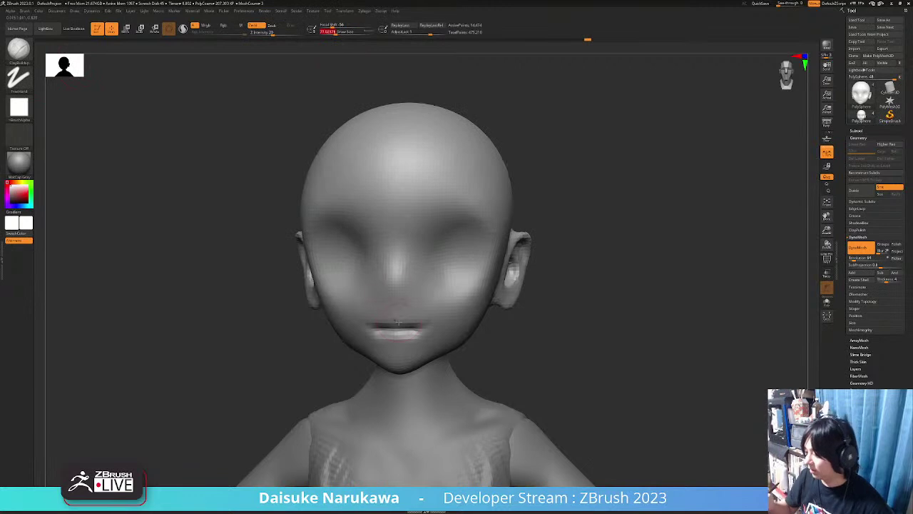
pyautogui.keyDown('ctrl'); pyautogui.moveTo(398, 319); pyautogui.dragTo(402, 326, button='right'); pyautogui.keyUp('ctrl')
pyautogui.moveTo(402, 319); pyautogui.dragTo(396, 314)
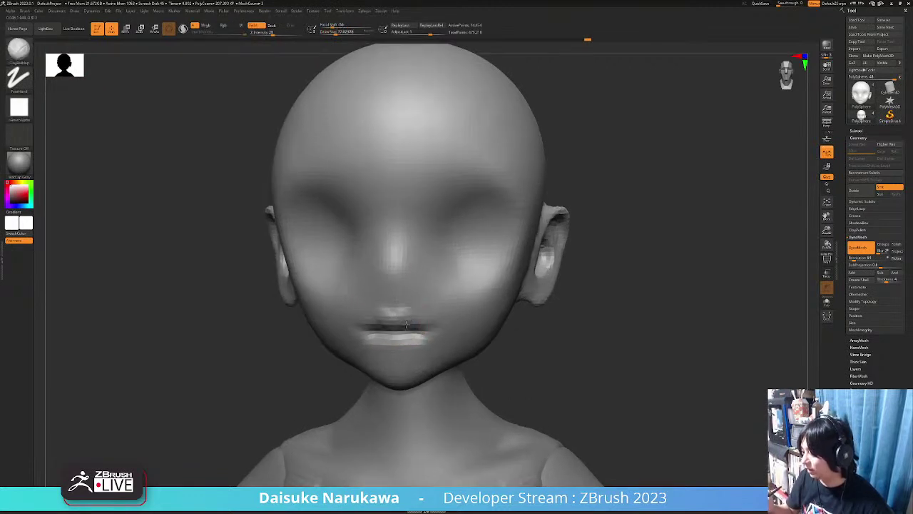
# Try to refine the lip contours and the area between the lower lip and chin from several angles.
pyautogui.moveTo(421, 311); pyautogui.dragTo(464, 311, button='right')
pyautogui.keyDown('shift'); pyautogui.moveTo(407, 310); pyautogui.dragTo(417, 304); pyautogui.keyUp('shift')
pyautogui.moveTo(417, 305)
pyautogui.mouseDown(button='right')
pyautogui.moveTo(375, 308)
pyautogui.moveTo(413, 296)
pyautogui.moveTo(428, 298)
pyautogui.moveTo(405, 306)
pyautogui.moveTo(447, 304)
pyautogui.moveTo(368, 310)
pyautogui.mouseUp(button='right')
pyautogui.keyDown('shift'); pyautogui.moveTo(410, 314); pyautogui.dragTo(417, 312); pyautogui.keyUp('shift')
pyautogui.moveTo(416, 312)
pyautogui.mouseDown(button='right')
pyautogui.moveTo(474, 310)
pyautogui.moveTo(420, 310)
pyautogui.moveTo(447, 284)
pyautogui.moveTo(391, 339)
pyautogui.moveTo(408, 327)
pyautogui.mouseUp(button='right')
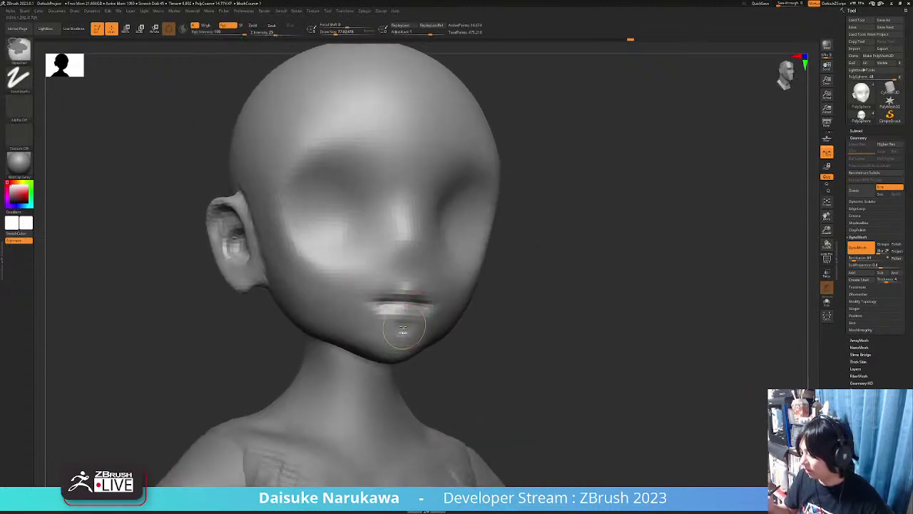
pyautogui.moveTo(413, 329); pyautogui.dragTo(421, 332, button='right')
pyautogui.moveTo(421, 332)
pyautogui.keyDown('shift'); pyautogui.mouseDown()
pyautogui.moveTo(414, 335)
pyautogui.moveTo(421, 332)
pyautogui.mouseUp(); pyautogui.keyUp('shift')
pyautogui.keyDown('ctrl'); pyautogui.moveTo(426, 330); pyautogui.dragTo(417, 333, button='right'); pyautogui.keyUp('ctrl')
pyautogui.moveTo(418, 332)
pyautogui.mouseDown(button='right')
pyautogui.moveTo(388, 335)
pyautogui.moveTo(439, 336)
pyautogui.moveTo(424, 340)
pyautogui.mouseUp(button='right')
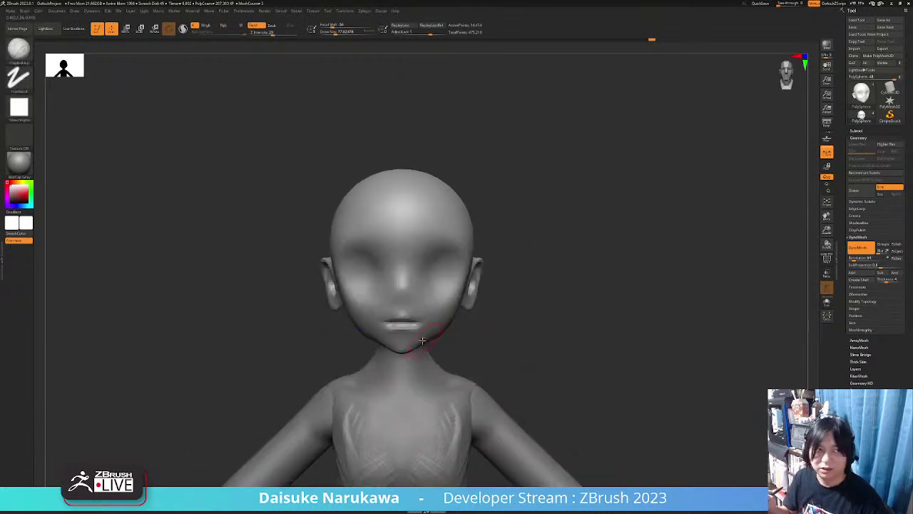
# Smooth the sculpted lips back into the lower face to clear the mouth area.
pyautogui.keyDown('ctrl'); pyautogui.moveTo(408, 325); pyautogui.dragTo(421, 337, button='right'); pyautogui.keyUp('ctrl')
pyautogui.moveTo(421, 336); pyautogui.dragTo(404, 334, button='right')
pyautogui.keyDown('shift'); pyautogui.moveTo(404, 334); pyautogui.dragTo(421, 332); pyautogui.keyUp('shift')
pyautogui.moveTo(404, 334)
pyautogui.mouseDown(button='right')
pyautogui.moveTo(421, 341)
pyautogui.moveTo(412, 338)
pyautogui.mouseUp(button='right')
pyautogui.moveTo(412, 338)
pyautogui.keyDown('ctrl'); pyautogui.mouseDown(button='right')
pyautogui.moveTo(432, 335)
pyautogui.moveTo(424, 351)
pyautogui.mouseUp(button='right'); pyautogui.keyUp('ctrl')
pyautogui.moveTo(457, 321)
pyautogui.mouseDown(button='right')
pyautogui.moveTo(465, 316)
pyautogui.moveTo(440, 297)
pyautogui.moveTo(387, 342)
pyautogui.moveTo(423, 326)
pyautogui.moveTo(407, 321)
pyautogui.mouseUp(button='right')
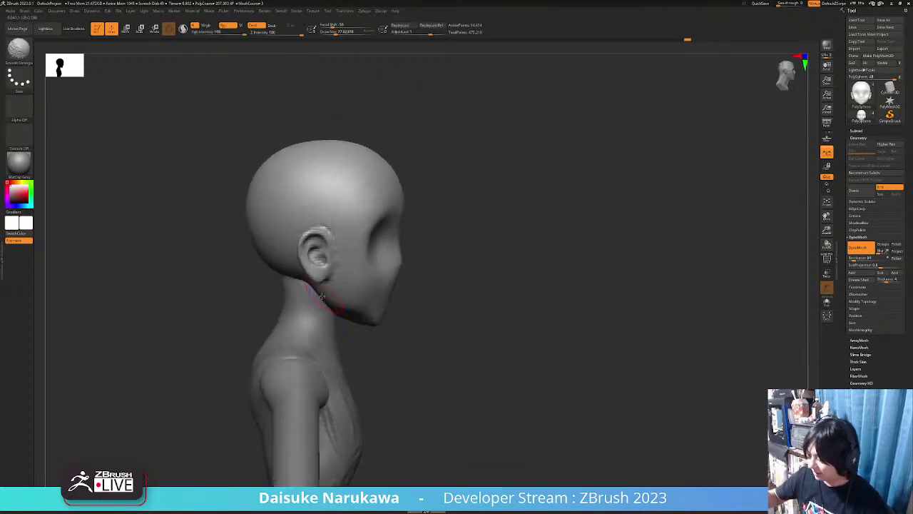
# Select the torso mesh, build up the muscles on both sides of the neck, and smooth them into the collarbones.
pyautogui.keyDown('alt'); pyautogui.click(309, 298); pyautogui.keyUp('alt')
pyautogui.moveTo(285, 304); pyautogui.dragTo(301, 306, button='right')
pyautogui.keyDown('alt'); pyautogui.click(316, 287); pyautogui.keyUp('alt')
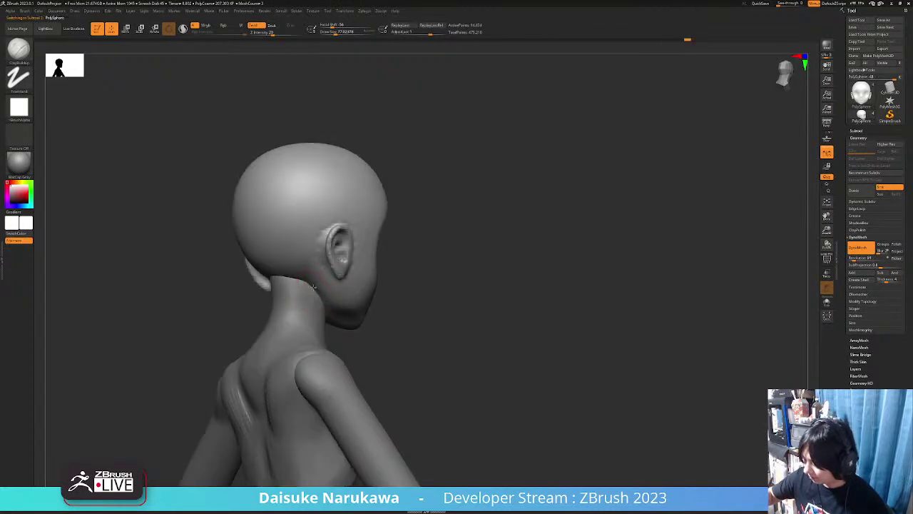
pyautogui.press('shift')
pyautogui.moveTo(329, 306)
pyautogui.mouseDown(button='right')
pyautogui.moveTo(357, 347)
pyautogui.moveTo(401, 332)
pyautogui.moveTo(380, 338)
pyautogui.moveTo(402, 241)
pyautogui.moveTo(377, 204)
pyautogui.moveTo(392, 259)
pyautogui.mouseUp(button='right')
pyautogui.moveTo(371, 360); pyautogui.dragTo(368, 312, button='right')
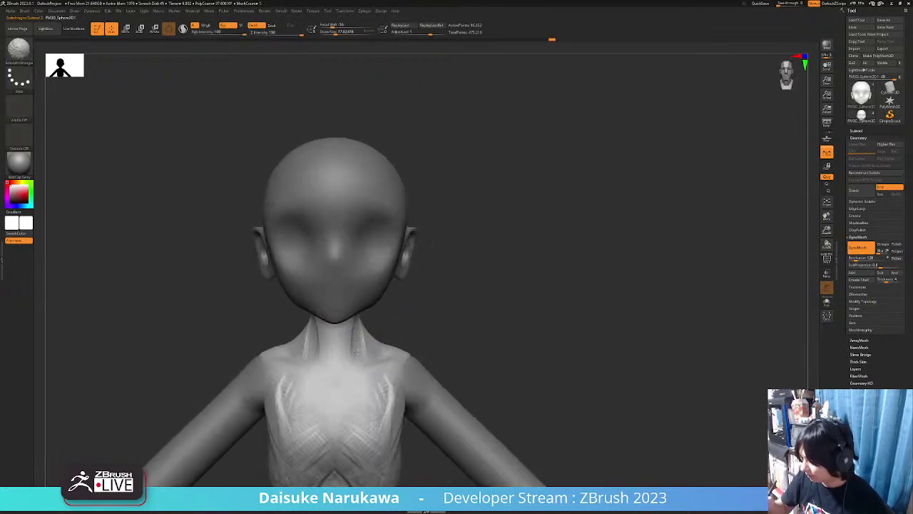
pyautogui.moveTo(351, 360)
pyautogui.mouseDown(button='right')
pyautogui.moveTo(354, 346)
pyautogui.moveTo(353, 362)
pyautogui.mouseUp(button='right')
pyautogui.moveTo(374, 352)
pyautogui.mouseDown()
pyautogui.moveTo(359, 363)
pyautogui.moveTo(378, 354)
pyautogui.mouseUp()
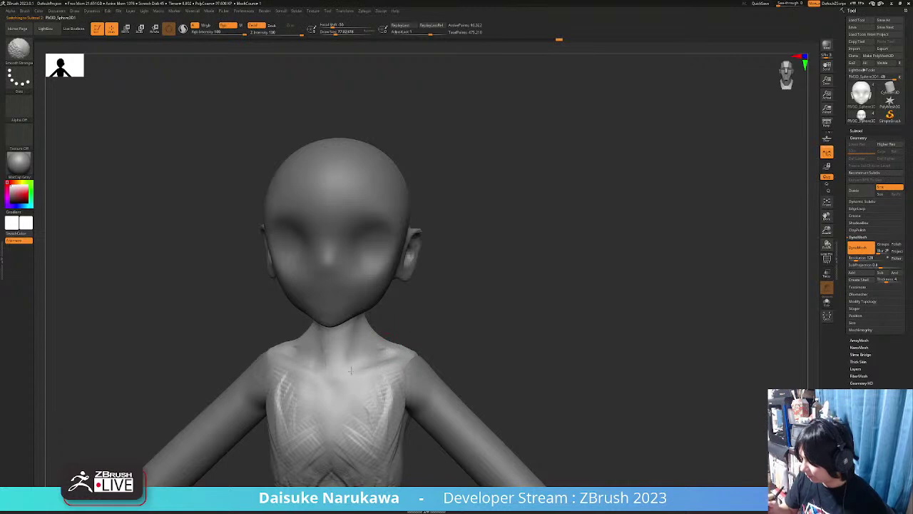
# Merge the arm and leg subtools down into the torso subtool PM3D_Sphere3D1.
pyautogui.keyDown('ctrl'); pyautogui.moveTo(421, 338); pyautogui.dragTo(422, 275, button='right'); pyautogui.keyUp('ctrl')
pyautogui.keyDown('alt'); pyautogui.click(423, 325); pyautogui.keyUp('alt')
pyautogui.moveTo(465, 326); pyautogui.dragTo(483, 307, button='right')
pyautogui.keyDown('alt'); pyautogui.moveTo(483, 307); pyautogui.dragTo(489, 238, button='right'); pyautogui.keyUp('alt')
pyautogui.click(858, 131)
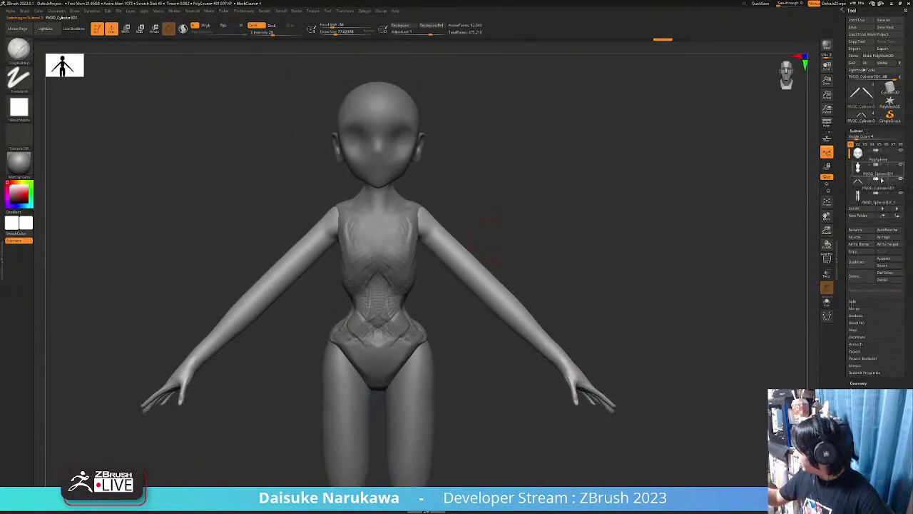
pyautogui.click(864, 174)
pyautogui.keyDown('alt'); pyautogui.moveTo(547, 377); pyautogui.dragTo(596, 330, button='right'); pyautogui.keyUp('alt')
pyautogui.keyDown('alt'); pyautogui.moveTo(717, 351); pyautogui.dragTo(730, 399, button='right'); pyautogui.keyUp('alt')
pyautogui.click(856, 308)
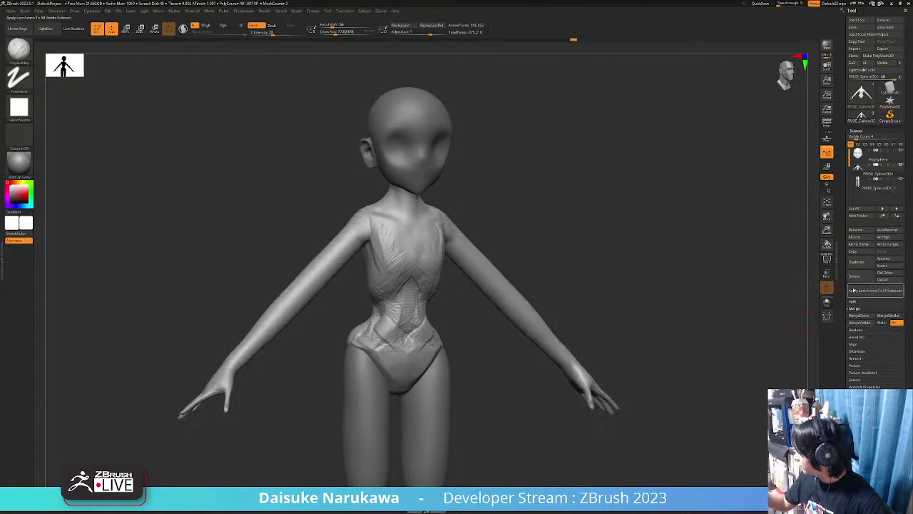
pyautogui.click(860, 315)
pyautogui.click(806, 329)
# Add clay across the front shoulder seams and remesh the merged body with DynaMesh.
pyautogui.moveTo(530, 322); pyautogui.dragTo(434, 215, button='right')
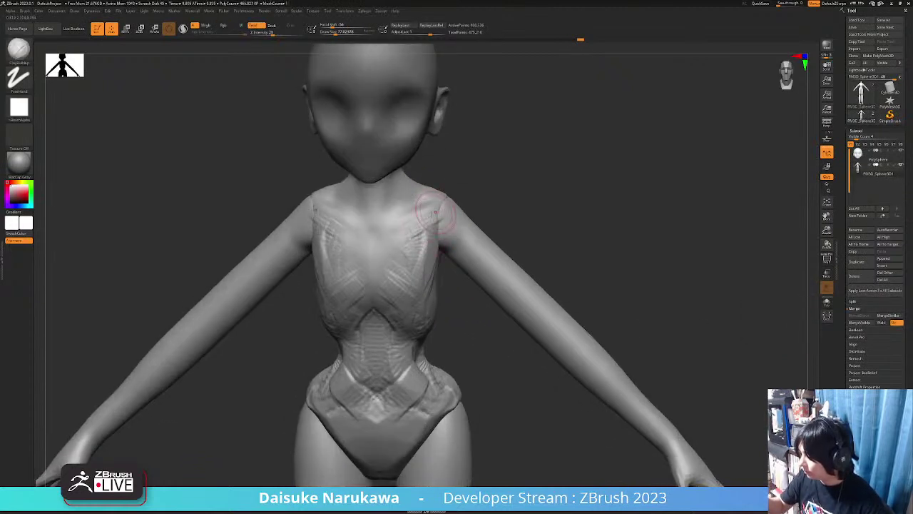
pyautogui.moveTo(410, 224); pyautogui.dragTo(447, 212)
pyautogui.keyDown('ctrl'); pyautogui.moveTo(550, 229); pyautogui.dragTo(536, 273); pyautogui.keyUp('ctrl')
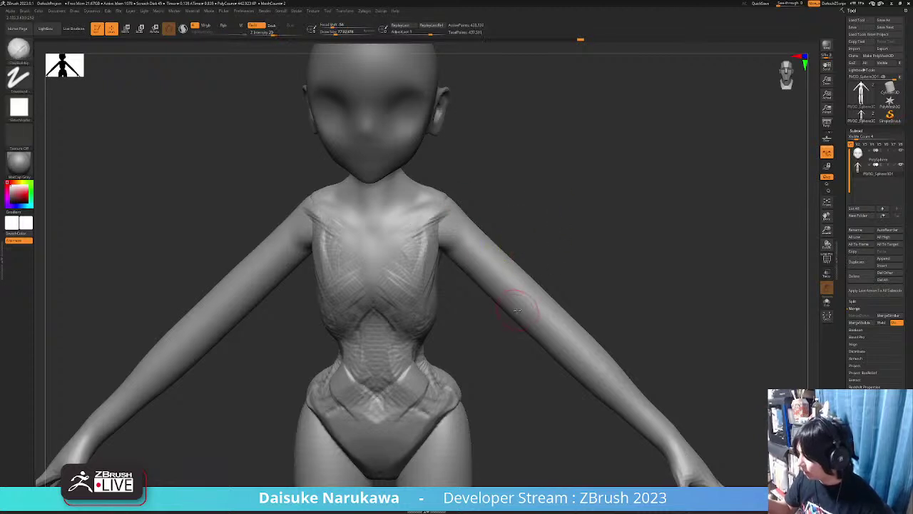
# Build up the shoulder joints from the collarbones around to the upper back and smooth the arms into the torso.
pyautogui.moveTo(421, 202)
pyautogui.mouseDown(button='right')
pyautogui.moveTo(424, 224)
pyautogui.moveTo(410, 236)
pyautogui.moveTo(394, 230)
pyautogui.mouseUp(button='right')
pyautogui.keyDown('shift'); pyautogui.moveTo(395, 230); pyautogui.dragTo(367, 241); pyautogui.keyUp('shift')
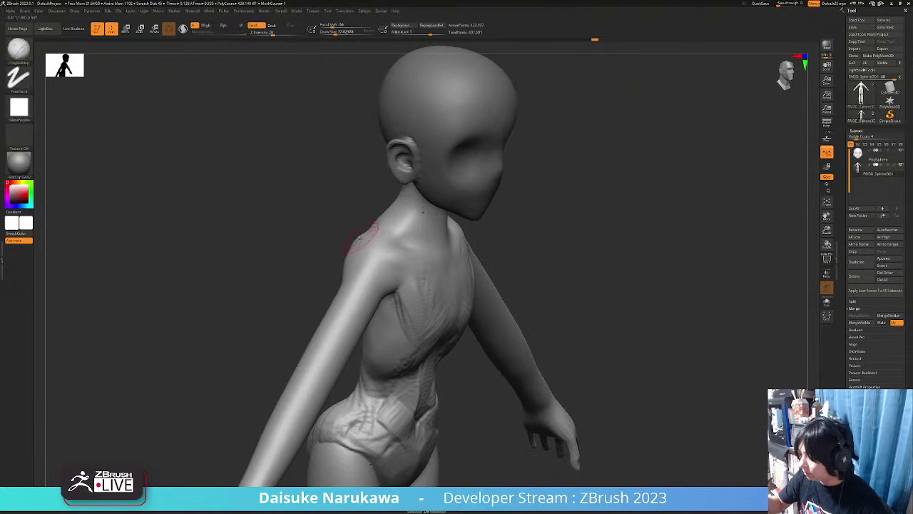
pyautogui.moveTo(367, 242); pyautogui.dragTo(346, 243, button='right')
pyautogui.keyDown('shift'); pyautogui.moveTo(342, 240); pyautogui.dragTo(346, 248); pyautogui.keyUp('shift')
pyautogui.moveTo(341, 262); pyautogui.dragTo(351, 257, button='right')
pyautogui.keyDown('shift'); pyautogui.moveTo(351, 256); pyautogui.dragTo(357, 263); pyautogui.keyUp('shift')
pyautogui.moveTo(357, 263)
pyautogui.mouseDown(button='right')
pyautogui.moveTo(397, 284)
pyautogui.moveTo(390, 275)
pyautogui.mouseUp(button='right')
pyautogui.keyDown('shift'); pyautogui.moveTo(391, 276); pyautogui.dragTo(386, 269); pyautogui.keyUp('shift')
pyautogui.moveTo(357, 324); pyautogui.dragTo(388, 251, button='right')
pyautogui.moveTo(386, 232); pyautogui.dragTo(384, 260)
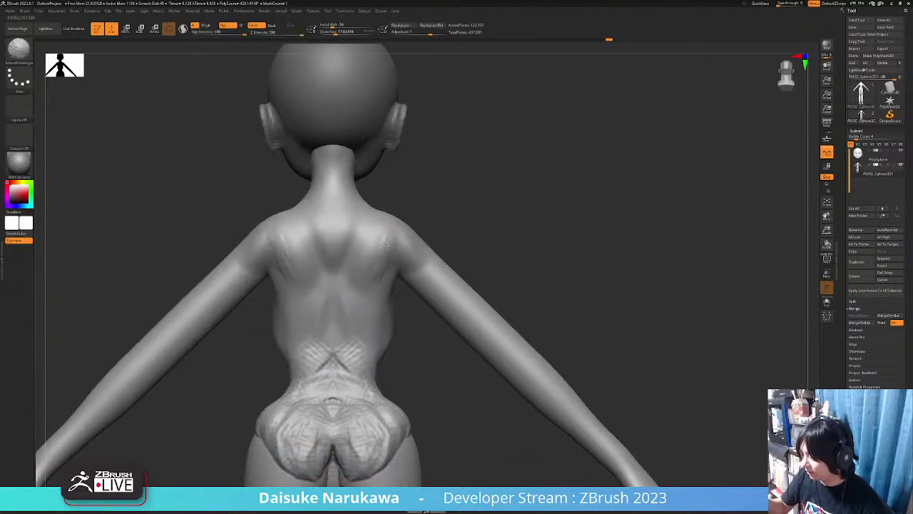
# Build up the lower back and buttocks with ClayBuildup strokes that bridge into the legs.
pyautogui.moveTo(387, 246)
pyautogui.mouseDown(button='right')
pyautogui.moveTo(416, 250)
pyautogui.moveTo(368, 301)
pyautogui.moveTo(377, 314)
pyautogui.mouseUp(button='right')
pyautogui.keyDown('ctrl'); pyautogui.moveTo(377, 314); pyautogui.dragTo(369, 305, button='right'); pyautogui.keyUp('ctrl')
pyautogui.moveTo(369, 306); pyautogui.dragTo(391, 331)
pyautogui.moveTo(376, 354); pyautogui.dragTo(382, 336, button='right')
pyautogui.moveTo(376, 303)
pyautogui.mouseDown()
pyautogui.moveTo(395, 350)
pyautogui.moveTo(401, 334)
pyautogui.mouseUp()
pyautogui.moveTo(401, 334); pyautogui.dragTo(407, 336, button='right')
pyautogui.moveTo(400, 322)
pyautogui.mouseDown()
pyautogui.moveTo(412, 351)
pyautogui.moveTo(398, 339)
pyautogui.mouseUp()
# Add clay to the outer upper thighs below the buttocks and fill the backs of the knees.
pyautogui.moveTo(404, 335); pyautogui.dragTo(417, 337, button='right')
pyautogui.moveTo(416, 347); pyautogui.dragTo(406, 376)
pyautogui.keyDown('alt'); pyautogui.moveTo(410, 372); pyautogui.dragTo(399, 314, button='right'); pyautogui.keyUp('alt')
pyautogui.keyDown('alt'); pyautogui.moveTo(381, 434); pyautogui.dragTo(379, 373, button='right'); pyautogui.keyUp('alt')
pyautogui.moveTo(378, 350); pyautogui.dragTo(382, 335)
pyautogui.moveTo(379, 367); pyautogui.dragTo(376, 380)
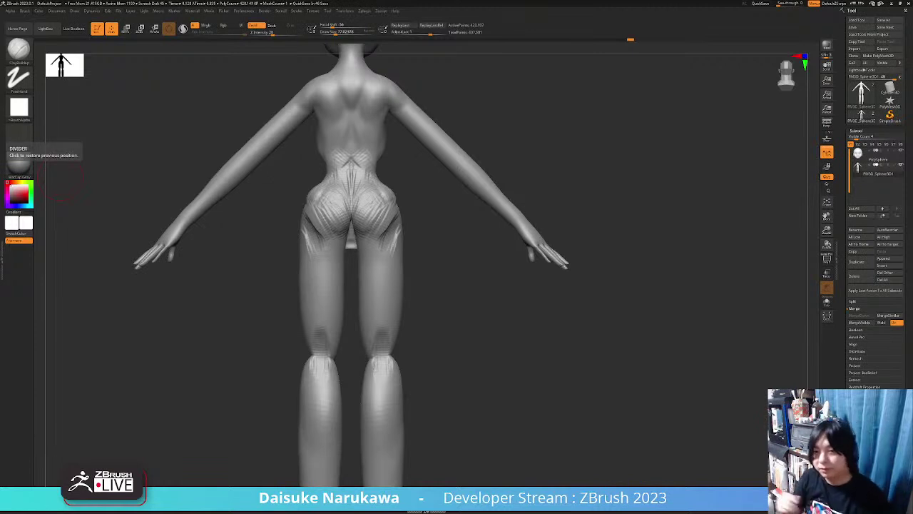
# Build up the outer hips and waist, blending the thighs into the pelvis.
pyautogui.moveTo(410, 299)
pyautogui.mouseDown()
pyautogui.moveTo(481, 336)
pyautogui.moveTo(408, 297)
pyautogui.moveTo(435, 357)
pyautogui.moveTo(374, 389)
pyautogui.mouseUp()
pyautogui.moveTo(367, 355)
pyautogui.mouseDown(button='right')
pyautogui.moveTo(376, 352)
pyautogui.moveTo(380, 235)
pyautogui.mouseUp(button='right')
pyautogui.moveTo(383, 230); pyautogui.dragTo(384, 241)
pyautogui.moveTo(410, 235)
pyautogui.mouseDown(button='right')
pyautogui.moveTo(385, 226)
pyautogui.moveTo(351, 314)
pyautogui.moveTo(382, 282)
pyautogui.mouseUp(button='right')
pyautogui.moveTo(387, 270); pyautogui.dragTo(381, 247)
pyautogui.moveTo(374, 239)
pyautogui.mouseDown(button='right')
pyautogui.moveTo(349, 263)
pyautogui.moveTo(372, 252)
pyautogui.mouseUp(button='right')
pyautogui.moveTo(366, 248); pyautogui.dragTo(351, 227)
pyautogui.moveTo(343, 243)
pyautogui.mouseDown(button='right')
pyautogui.moveTo(356, 250)
pyautogui.moveTo(329, 271)
pyautogui.moveTo(321, 255)
pyautogui.moveTo(320, 277)
pyautogui.moveTo(322, 228)
pyautogui.moveTo(298, 244)
pyautogui.moveTo(314, 274)
pyautogui.mouseUp(button='right')
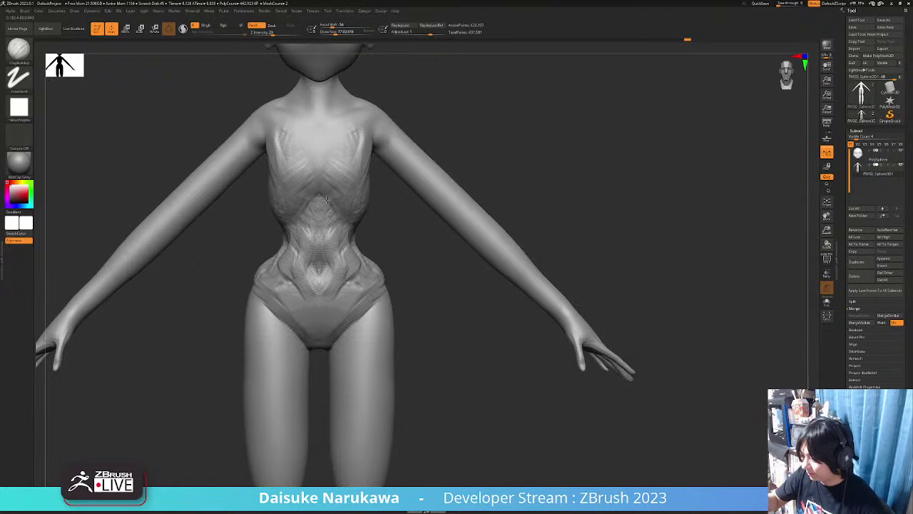
# Sculpt the abdominal muscles and the transition from the waist down to the front of the pelvis.
pyautogui.moveTo(335, 217); pyautogui.dragTo(342, 210, button='right')
pyautogui.moveTo(318, 224)
pyautogui.mouseDown()
pyautogui.moveTo(322, 197)
pyautogui.moveTo(342, 228)
pyautogui.mouseUp()
pyautogui.moveTo(346, 261); pyautogui.dragTo(344, 270, button='right')
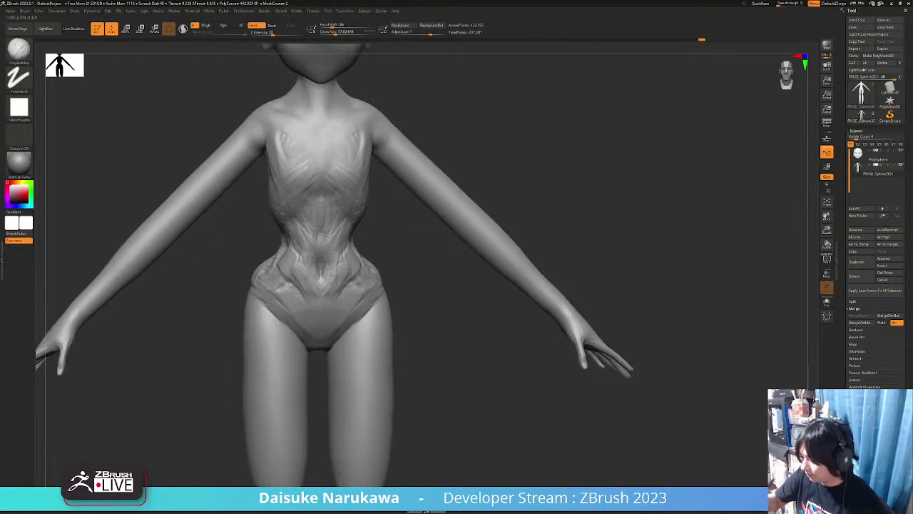
pyautogui.moveTo(332, 284)
pyautogui.mouseDown()
pyautogui.moveTo(323, 311)
pyautogui.moveTo(335, 288)
pyautogui.mouseUp()
pyautogui.keyDown('ctrl'); pyautogui.moveTo(337, 286); pyautogui.dragTo(356, 295, button='right'); pyautogui.keyUp('ctrl')
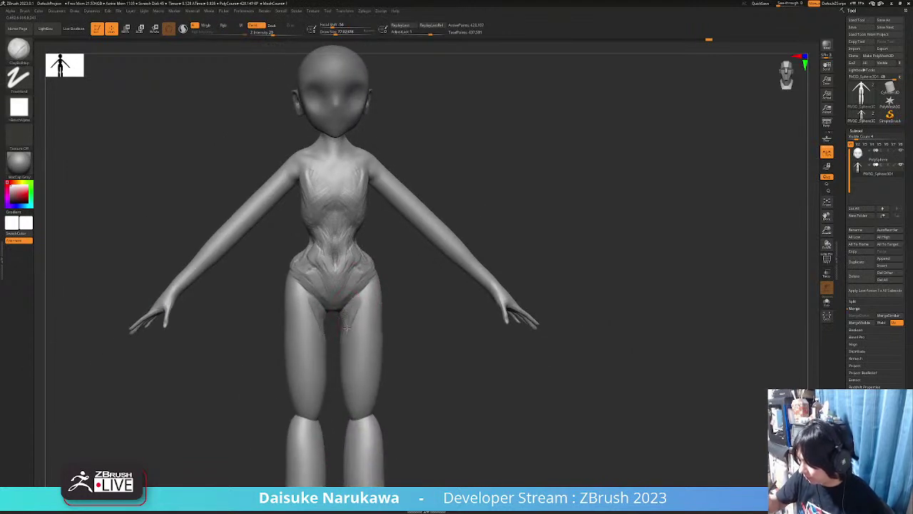
# Build up the front and inner thigh muscles and bridge the thighs to the lower legs at the knees.
pyautogui.moveTo(364, 290); pyautogui.dragTo(369, 271, button='right')
pyautogui.keyDown('shift'); pyautogui.moveTo(353, 349); pyautogui.dragTo(372, 296, button='right'); pyautogui.keyUp('shift')
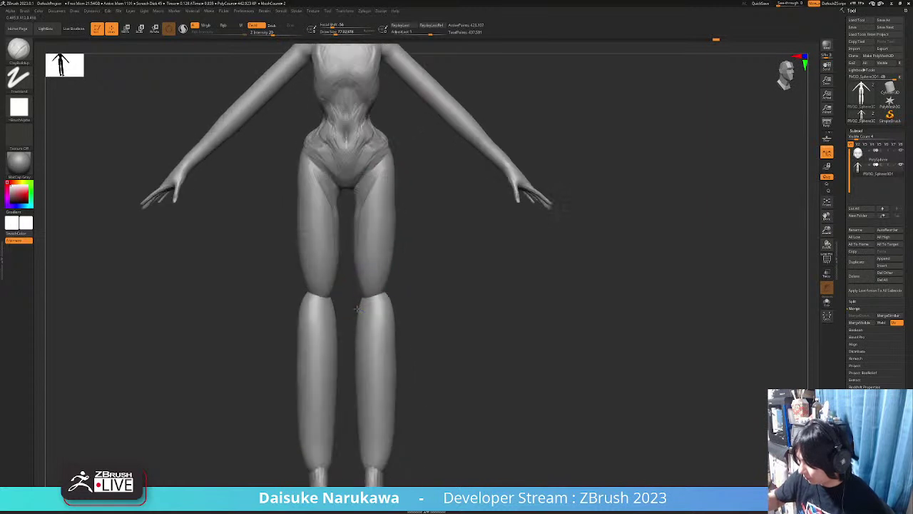
pyautogui.moveTo(373, 295)
pyautogui.mouseDown()
pyautogui.moveTo(370, 275)
pyautogui.moveTo(372, 306)
pyautogui.moveTo(380, 276)
pyautogui.mouseUp()
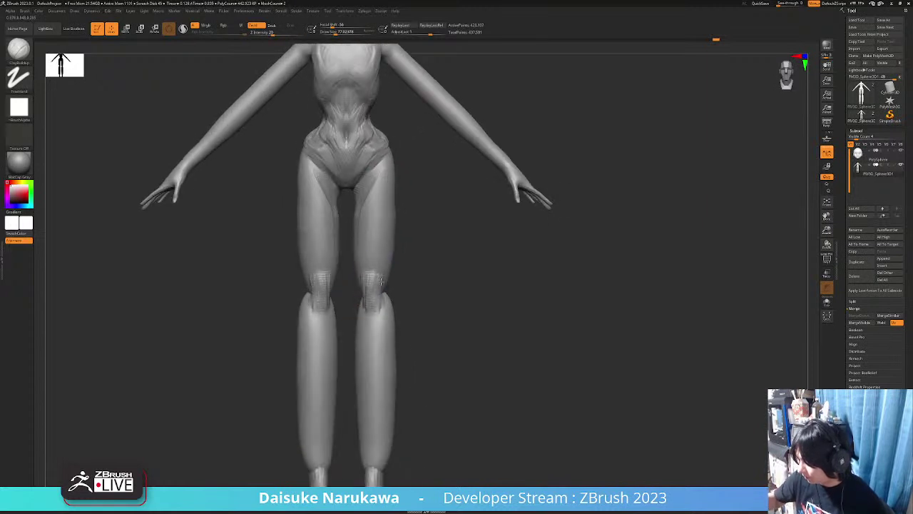
pyautogui.moveTo(373, 247)
pyautogui.mouseDown(button='right')
pyautogui.moveTo(389, 260)
pyautogui.moveTo(379, 270)
pyautogui.moveTo(389, 307)
pyautogui.moveTo(392, 281)
pyautogui.mouseUp(button='right')
# Switch to an enlarged SnakeHook brush and pull the outer calves outward into a fuller curve.
pyautogui.click(24, 55)
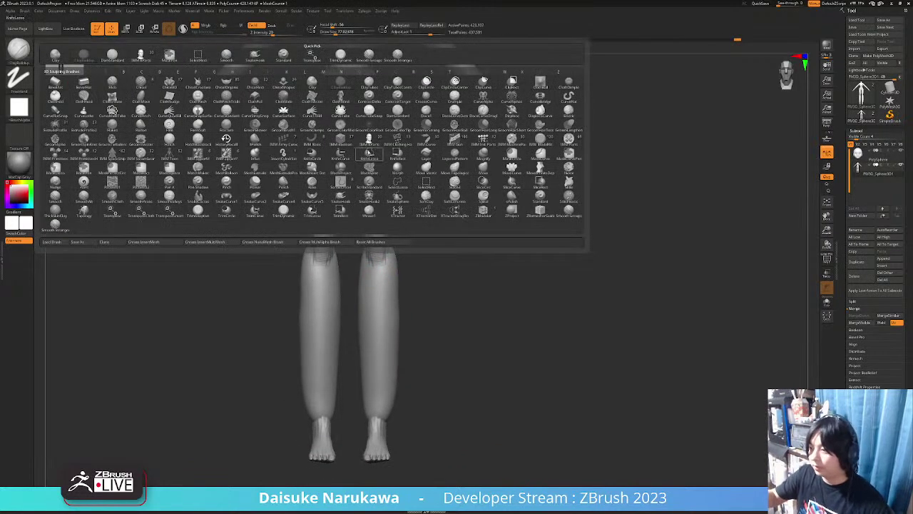
pyautogui.click(254, 55)
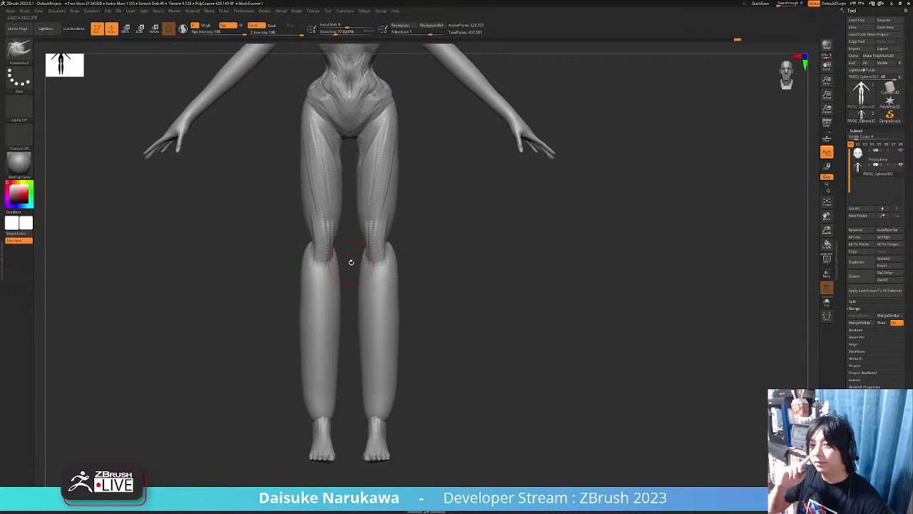
pyautogui.keyDown('alt'); pyautogui.moveTo(424, 292); pyautogui.dragTo(430, 263, button='right'); pyautogui.keyUp('alt')
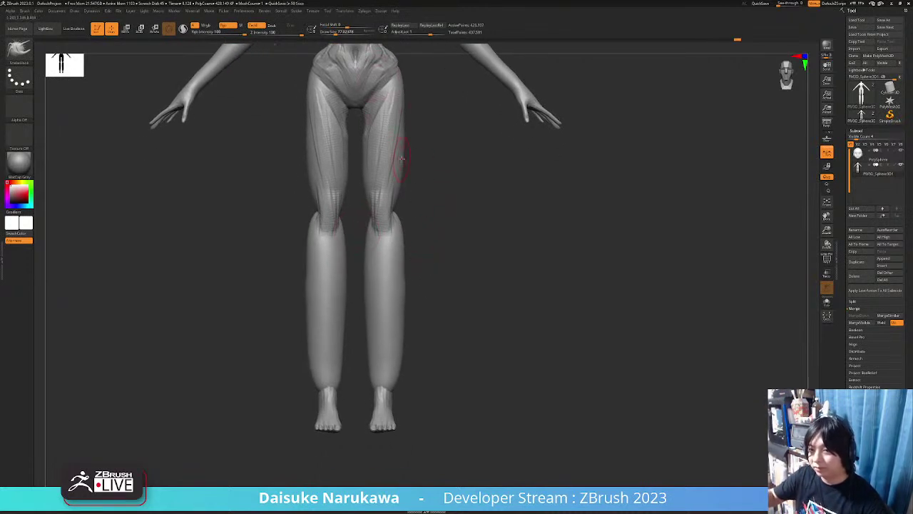
pyautogui.moveTo(411, 178)
pyautogui.keyDown('alt'); pyautogui.mouseDown(button='right')
pyautogui.moveTo(413, 224)
pyautogui.moveTo(419, 214)
pyautogui.mouseUp(button='right'); pyautogui.keyUp('alt')
pyautogui.click(342, 33)
pyautogui.keyDown('ctrl'); pyautogui.moveTo(407, 273); pyautogui.dragTo(403, 281, button='right'); pyautogui.keyUp('ctrl')
pyautogui.moveTo(402, 282); pyautogui.dragTo(416, 278)
pyautogui.moveTo(416, 278); pyautogui.dragTo(414, 285, button='right')
pyautogui.moveTo(405, 301); pyautogui.dragTo(409, 307)
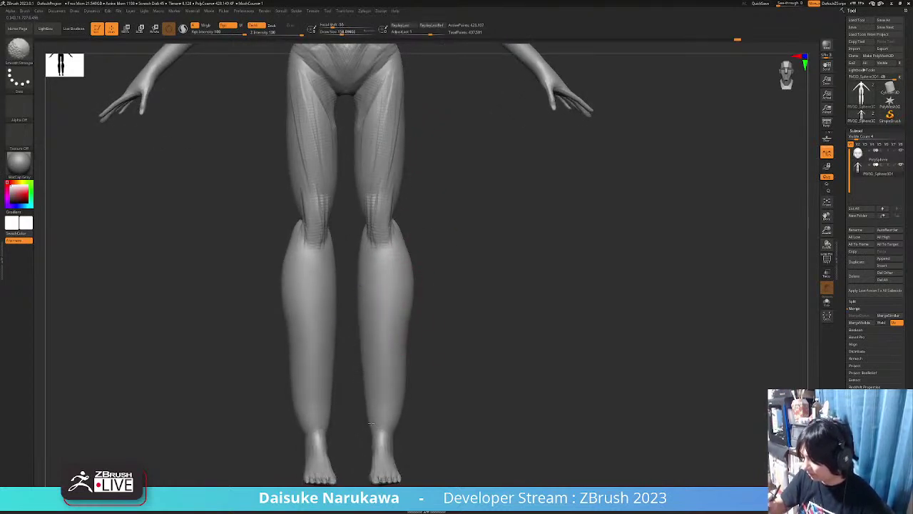
# Taper the lower legs toward the ankles by reshaping their inner and outer contours and smoothing them.
pyautogui.moveTo(401, 380)
pyautogui.keyDown('ctrl'); pyautogui.mouseDown(button='right')
pyautogui.moveTo(403, 391)
pyautogui.moveTo(408, 347)
pyautogui.mouseUp(button='right'); pyautogui.keyUp('ctrl')
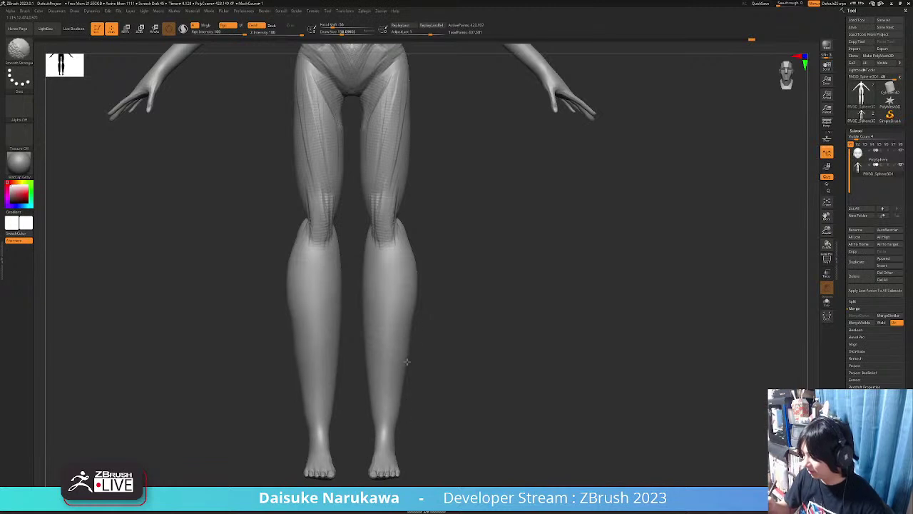
pyautogui.keyDown('shift'); pyautogui.moveTo(402, 399); pyautogui.dragTo(401, 405); pyautogui.keyUp('shift')
pyautogui.moveTo(365, 355); pyautogui.dragTo(367, 347, button='right')
pyautogui.moveTo(367, 384); pyautogui.dragTo(369, 388)
pyautogui.keyDown('ctrl'); pyautogui.moveTo(368, 387); pyautogui.dragTo(363, 321, button='right'); pyautogui.keyUp('ctrl')
pyautogui.moveTo(362, 330); pyautogui.dragTo(369, 373)
pyautogui.moveTo(366, 373)
pyautogui.keyDown('alt'); pyautogui.mouseDown(button='right')
pyautogui.moveTo(367, 385)
pyautogui.moveTo(376, 362)
pyautogui.mouseUp(button='right'); pyautogui.keyUp('alt')
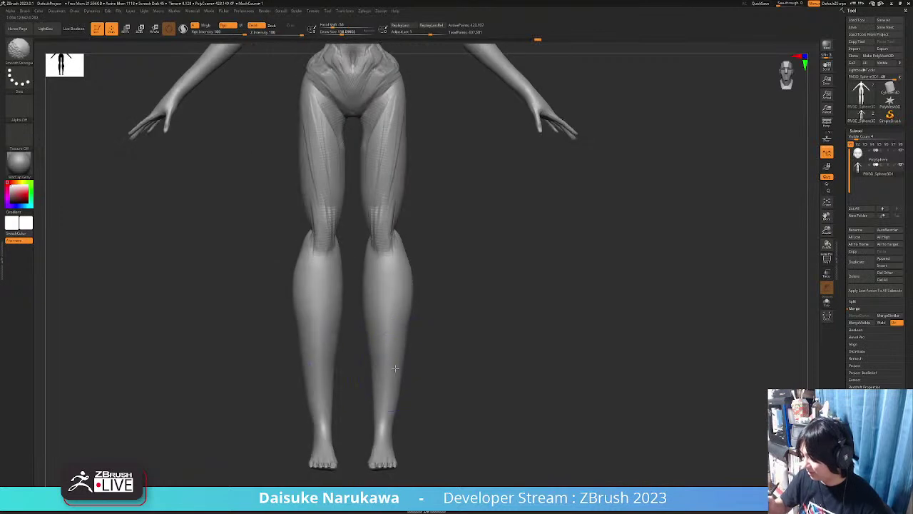
pyautogui.keyDown('ctrl'); pyautogui.moveTo(391, 392); pyautogui.dragTo(402, 415, button='right'); pyautogui.keyUp('ctrl')
pyautogui.moveTo(402, 406); pyautogui.dragTo(397, 401)
pyautogui.moveTo(398, 401); pyautogui.dragTo(403, 384, button='right')
pyautogui.keyDown('shift'); pyautogui.moveTo(398, 394); pyautogui.dragTo(400, 378); pyautogui.keyUp('shift')
# Refine the leg silhouette from the knees through the calves down to the feet.
pyautogui.keyDown('ctrl'); pyautogui.moveTo(401, 378); pyautogui.dragTo(422, 247, button='right'); pyautogui.keyUp('ctrl')
pyautogui.moveTo(418, 249); pyautogui.dragTo(404, 267)
pyautogui.keyDown('shift'); pyautogui.moveTo(418, 285); pyautogui.dragTo(371, 299, button='right'); pyautogui.keyUp('shift')
pyautogui.moveTo(414, 352)
pyautogui.keyDown('ctrl'); pyautogui.mouseDown(button='right')
pyautogui.moveTo(398, 428)
pyautogui.moveTo(373, 453)
pyautogui.mouseUp(button='right'); pyautogui.keyUp('ctrl')
pyautogui.moveTo(409, 459)
pyautogui.mouseDown()
pyautogui.moveTo(404, 441)
pyautogui.moveTo(437, 451)
pyautogui.moveTo(466, 414)
pyautogui.mouseUp()
pyautogui.moveTo(468, 409)
pyautogui.mouseDown(button='right')
pyautogui.moveTo(458, 399)
pyautogui.moveTo(459, 340)
pyautogui.moveTo(451, 379)
pyautogui.moveTo(452, 350)
pyautogui.mouseUp(button='right')
pyautogui.moveTo(452, 396); pyautogui.dragTo(453, 372)
pyautogui.moveTo(452, 372)
pyautogui.keyDown('ctrl'); pyautogui.mouseDown(button='right')
pyautogui.moveTo(458, 403)
pyautogui.moveTo(462, 350)
pyautogui.mouseUp(button='right'); pyautogui.keyUp('ctrl')
# Smooth the clay strokes around the knees so the thighs flow into the lower legs.
pyautogui.keyDown('alt'); pyautogui.moveTo(462, 350); pyautogui.dragTo(445, 393, button='right'); pyautogui.keyUp('alt')
pyautogui.keyDown('shift'); pyautogui.moveTo(433, 453); pyautogui.dragTo(430, 421); pyautogui.keyUp('shift')
pyautogui.keyDown('shift'); pyautogui.moveTo(440, 242); pyautogui.dragTo(436, 206); pyautogui.keyUp('shift')
pyautogui.moveTo(486, 207)
pyautogui.mouseDown(button='right')
pyautogui.moveTo(439, 205)
pyautogui.moveTo(461, 189)
pyautogui.moveTo(438, 193)
pyautogui.moveTo(432, 184)
pyautogui.moveTo(456, 224)
pyautogui.moveTo(433, 220)
pyautogui.moveTo(428, 301)
pyautogui.moveTo(426, 269)
pyautogui.mouseUp(button='right')
pyautogui.keyDown('alt'); pyautogui.moveTo(423, 190); pyautogui.dragTo(419, 264, button='right'); pyautogui.keyUp('alt')
pyautogui.keyDown('shift'); pyautogui.moveTo(396, 295); pyautogui.dragTo(395, 438); pyautogui.keyUp('shift')
pyautogui.keyDown('alt'); pyautogui.moveTo(396, 407); pyautogui.dragTo(397, 286, button='right'); pyautogui.keyUp('alt')
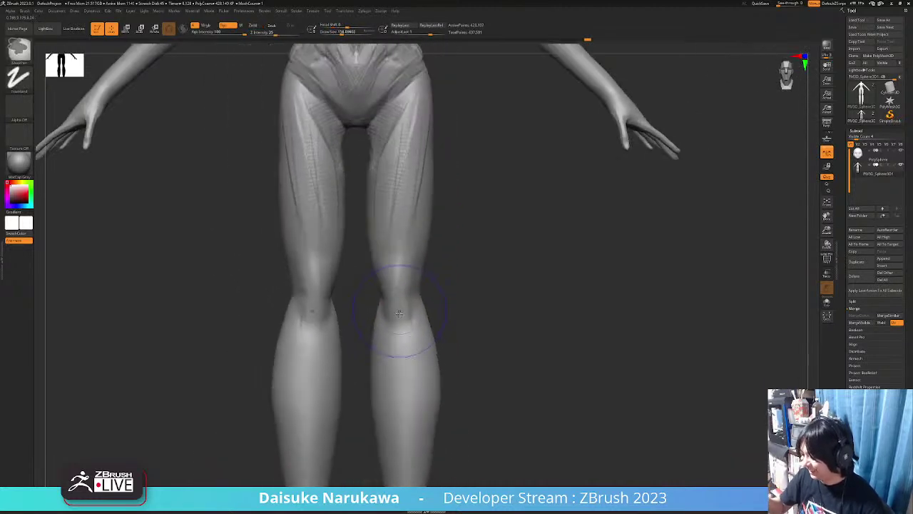
# Smooth out the muscle strokes on the front and inner thighs and around the groin.
pyautogui.keyDown('alt'); pyautogui.moveTo(402, 211); pyautogui.dragTo(402, 277, button='right'); pyautogui.keyUp('alt')
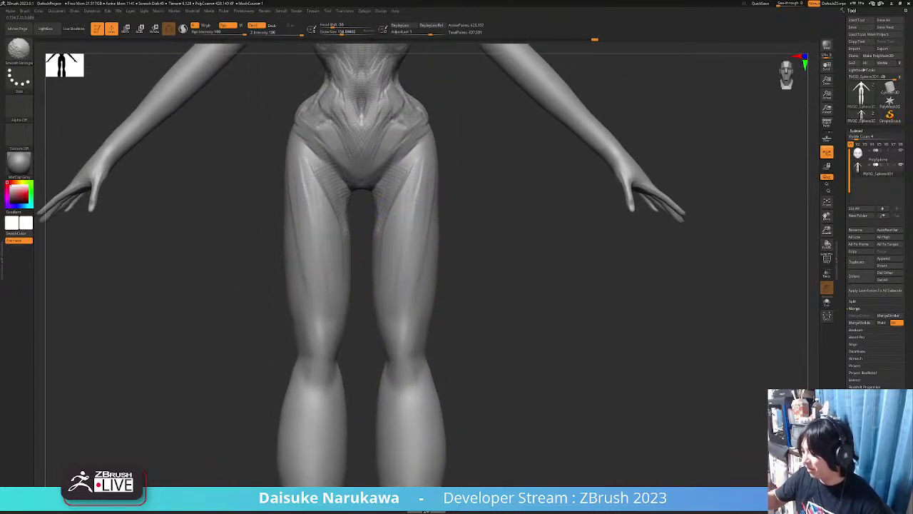
pyautogui.keyDown('ctrl'); pyautogui.moveTo(373, 239); pyautogui.dragTo(389, 294, button='right'); pyautogui.keyUp('ctrl')
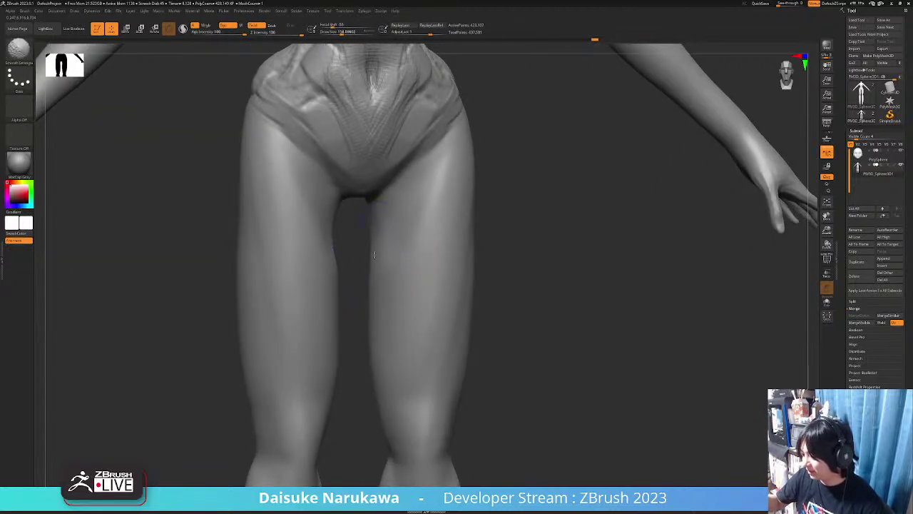
pyautogui.keyDown('ctrl'); pyautogui.moveTo(380, 374); pyautogui.dragTo(379, 243, button='right'); pyautogui.keyUp('ctrl')
pyautogui.keyDown('shift'); pyautogui.moveTo(381, 194); pyautogui.dragTo(416, 181); pyautogui.keyUp('shift')
pyautogui.moveTo(382, 187); pyautogui.dragTo(374, 235, button='right')
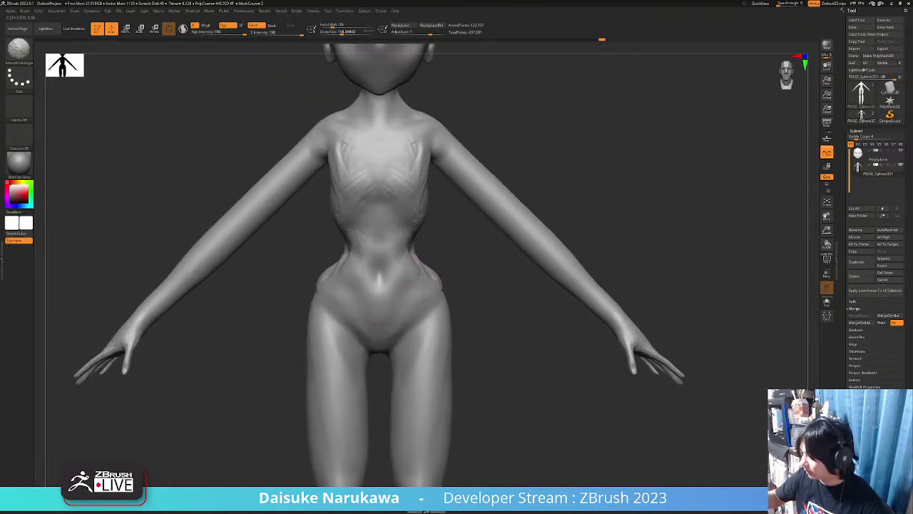
# Smooth the clay strokes on the abdomen, rib cage and chest and soften the waistline.
pyautogui.keyDown('shift'); pyautogui.moveTo(415, 263); pyautogui.dragTo(428, 273); pyautogui.keyUp('shift')
pyautogui.moveTo(424, 223)
pyautogui.keyDown('ctrl'); pyautogui.mouseDown(button='right')
pyautogui.moveTo(418, 255)
pyautogui.moveTo(405, 252)
pyautogui.mouseUp(button='right'); pyautogui.keyUp('ctrl')
pyautogui.moveTo(405, 250); pyautogui.dragTo(410, 242)
pyautogui.moveTo(409, 245)
pyautogui.keyDown('ctrl'); pyautogui.mouseDown(button='right')
pyautogui.moveTo(408, 219)
pyautogui.moveTo(410, 233)
pyautogui.mouseUp(button='right'); pyautogui.keyUp('ctrl')
pyautogui.keyDown('shift'); pyautogui.moveTo(410, 226); pyautogui.dragTo(408, 244); pyautogui.keyUp('shift')
pyautogui.moveTo(408, 244); pyautogui.dragTo(404, 240, button='right')
pyautogui.keyDown('shift'); pyautogui.moveTo(403, 236); pyautogui.dragTo(420, 277); pyautogui.keyUp('shift')
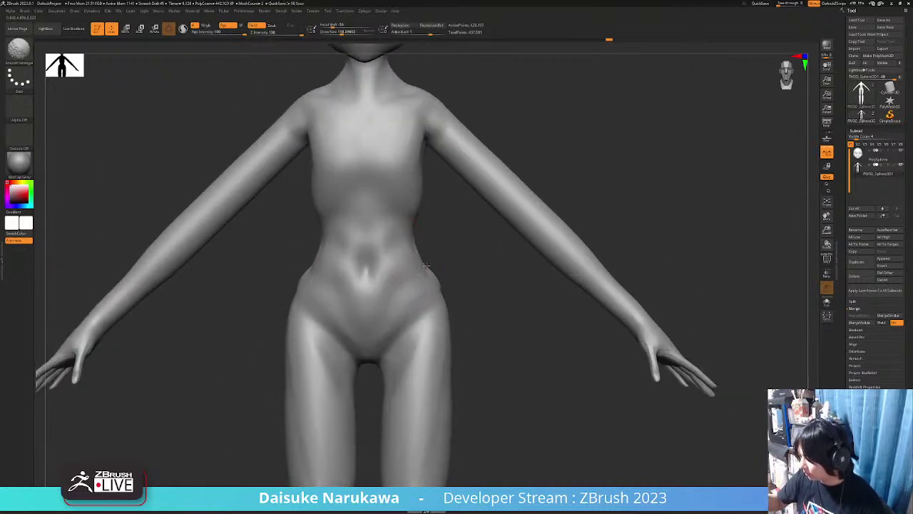
# Smooth the hip bones and flanks so the waist flows evenly into the thighs.
pyautogui.keyDown('shift'); pyautogui.moveTo(434, 299); pyautogui.dragTo(429, 289); pyautogui.keyUp('shift')
pyautogui.moveTo(429, 290); pyautogui.dragTo(414, 271, button='right')
pyautogui.moveTo(418, 265); pyautogui.dragTo(428, 255)
pyautogui.moveTo(571, 271); pyautogui.dragTo(418, 267, button='right')
pyautogui.moveTo(365, 281); pyautogui.dragTo(399, 272, button='right')
pyautogui.keyDown('shift'); pyautogui.moveTo(360, 302); pyautogui.dragTo(376, 304); pyautogui.keyUp('shift')
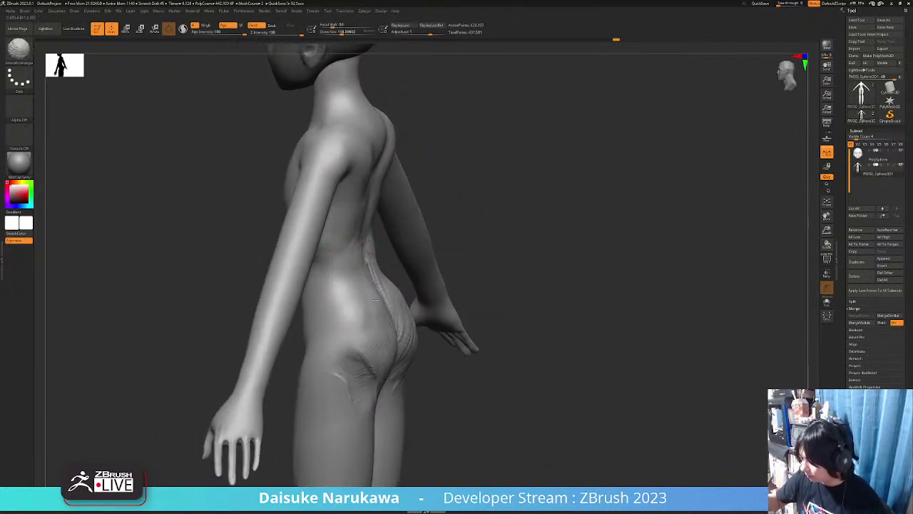
# Smooth the strokes on the hips and buttocks and refine their profile from the side.
pyautogui.moveTo(389, 342); pyautogui.dragTo(421, 307, button='right')
pyautogui.moveTo(383, 280)
pyautogui.mouseDown()
pyautogui.moveTo(384, 265)
pyautogui.moveTo(386, 274)
pyautogui.mouseUp()
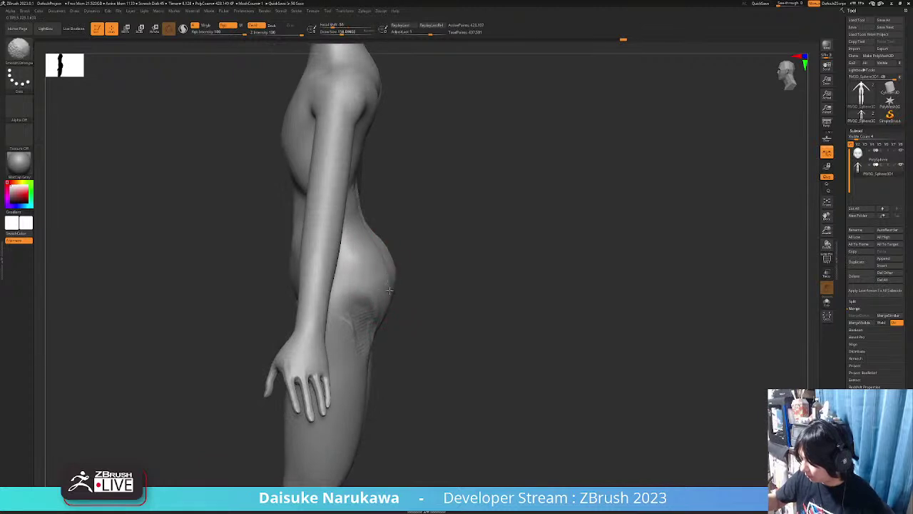
pyautogui.keyDown('shift'); pyautogui.moveTo(357, 340); pyautogui.dragTo(348, 307); pyautogui.keyUp('shift')
pyautogui.moveTo(420, 285); pyautogui.dragTo(377, 271, button='right')
pyautogui.keyDown('shift'); pyautogui.moveTo(377, 271); pyautogui.dragTo(389, 246); pyautogui.keyUp('shift')
pyautogui.moveTo(378, 267); pyautogui.dragTo(410, 278, button='right')
# Round out the buttocks and smooth their outer and lower edges into the backs of the thighs.
pyautogui.moveTo(361, 282); pyautogui.dragTo(362, 253)
pyautogui.moveTo(346, 300)
pyautogui.mouseDown(button='right')
pyautogui.moveTo(400, 321)
pyautogui.moveTo(363, 310)
pyautogui.mouseUp(button='right')
pyautogui.moveTo(396, 299); pyautogui.dragTo(399, 286)
pyautogui.moveTo(368, 340)
pyautogui.keyDown('shift'); pyautogui.mouseDown(button='right')
pyautogui.moveTo(388, 348)
pyautogui.moveTo(367, 274)
pyautogui.mouseUp(button='right'); pyautogui.keyUp('shift')
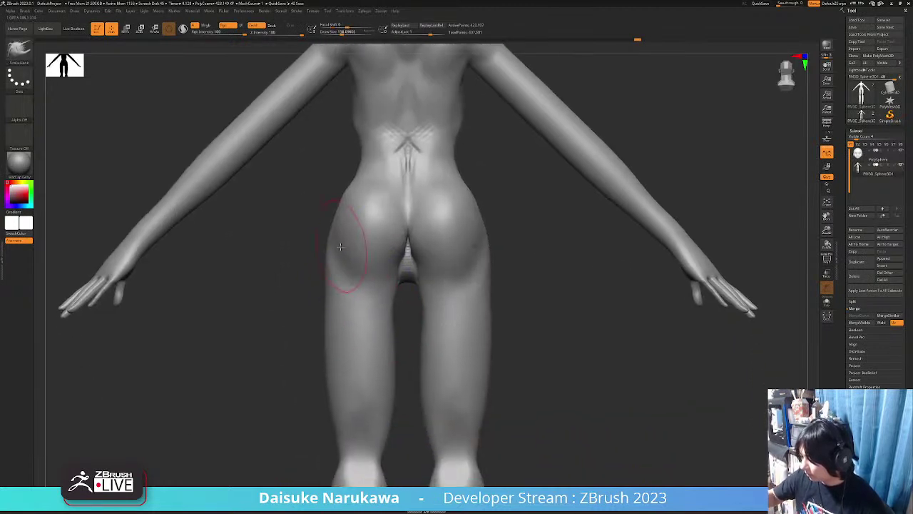
pyautogui.press('shift')
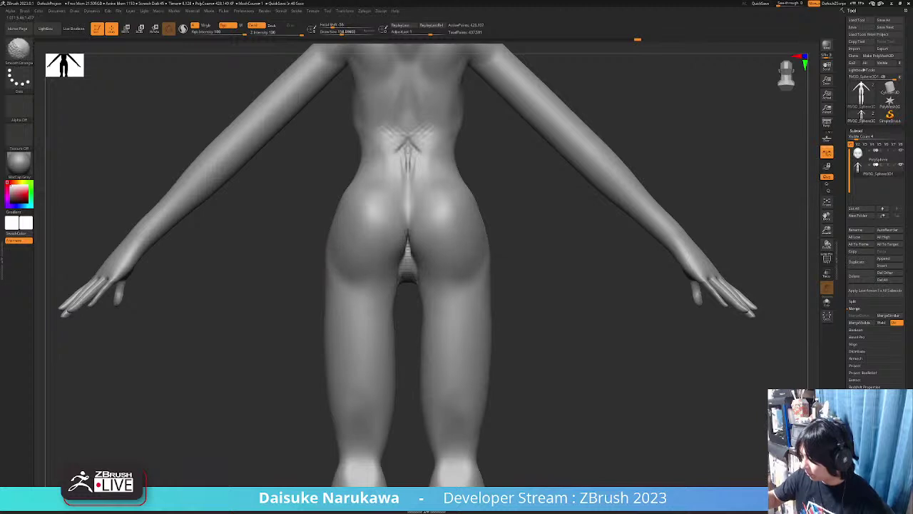
# Smooth the crossed strokes on the lower back and blend them into the hips and mid-back.
pyautogui.keyDown('alt'); pyautogui.moveTo(405, 190); pyautogui.dragTo(385, 295, button='right'); pyautogui.keyUp('alt')
pyautogui.keyDown('shift'); pyautogui.moveTo(385, 279); pyautogui.dragTo(408, 232); pyautogui.keyUp('shift')
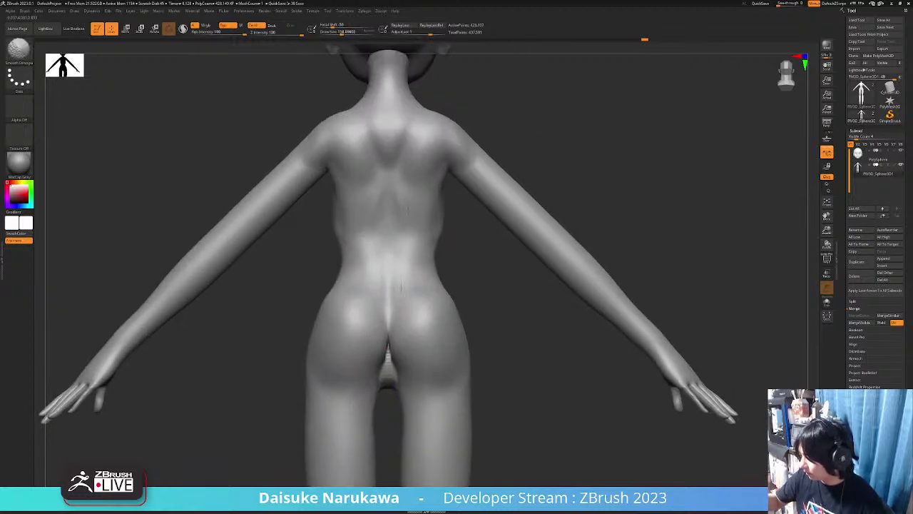
pyautogui.keyDown('ctrl'); pyautogui.moveTo(402, 379); pyautogui.dragTo(585, 278, button='right'); pyautogui.keyUp('ctrl')
pyautogui.keyDown('alt'); pyautogui.moveTo(494, 230); pyautogui.dragTo(457, 253, button='right'); pyautogui.keyUp('alt')
# Smooth the spine and the area around the shoulder blades on the upper back.
pyautogui.moveTo(456, 253)
pyautogui.keyDown('ctrl'); pyautogui.mouseDown(button='right')
pyautogui.moveTo(436, 254)
pyautogui.moveTo(457, 244)
pyautogui.moveTo(464, 178)
pyautogui.moveTo(444, 230)
pyautogui.moveTo(368, 268)
pyautogui.moveTo(383, 247)
pyautogui.moveTo(331, 222)
pyautogui.moveTo(361, 259)
pyautogui.mouseUp(button='right'); pyautogui.keyUp('ctrl')
pyautogui.moveTo(354, 198); pyautogui.dragTo(360, 190)
pyautogui.moveTo(360, 189); pyautogui.dragTo(364, 202, button='right')
pyautogui.moveTo(352, 205)
pyautogui.mouseDown(button='right')
pyautogui.moveTo(399, 202)
pyautogui.moveTo(365, 199)
pyautogui.mouseUp(button='right')
pyautogui.moveTo(365, 200); pyautogui.dragTo(373, 187)
pyautogui.moveTo(372, 188); pyautogui.dragTo(257, 285, button='right')
# Reshape the contours of the upper arms, elbows and forearms from behind and smooth them towards the wrists.
pyautogui.press('shift')
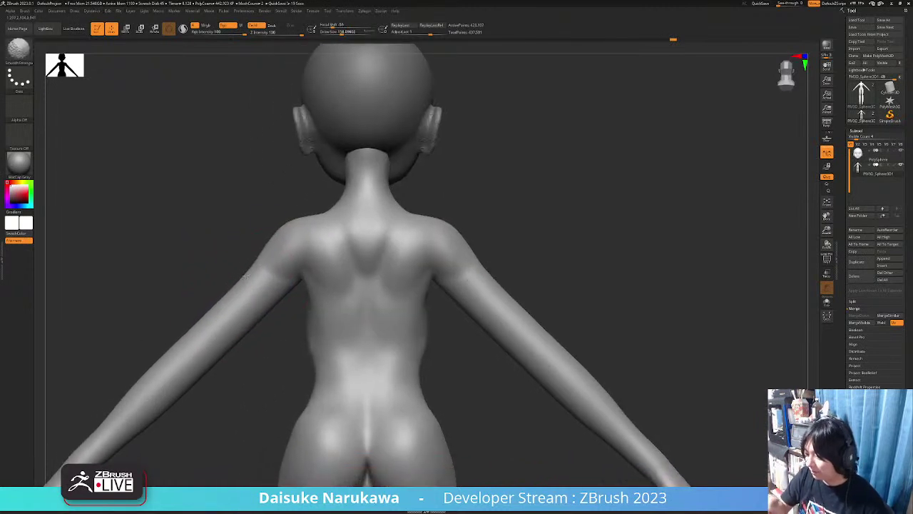
pyautogui.keyDown('alt'); pyautogui.moveTo(163, 367); pyautogui.dragTo(235, 334, button='right'); pyautogui.keyUp('alt')
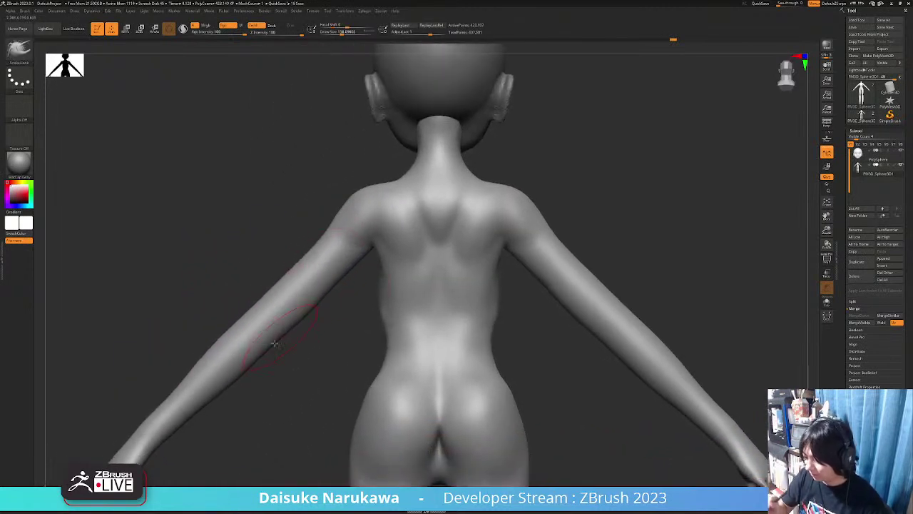
pyautogui.moveTo(242, 325); pyautogui.dragTo(249, 327)
pyautogui.moveTo(269, 294); pyautogui.dragTo(273, 300)
pyautogui.press('shift')
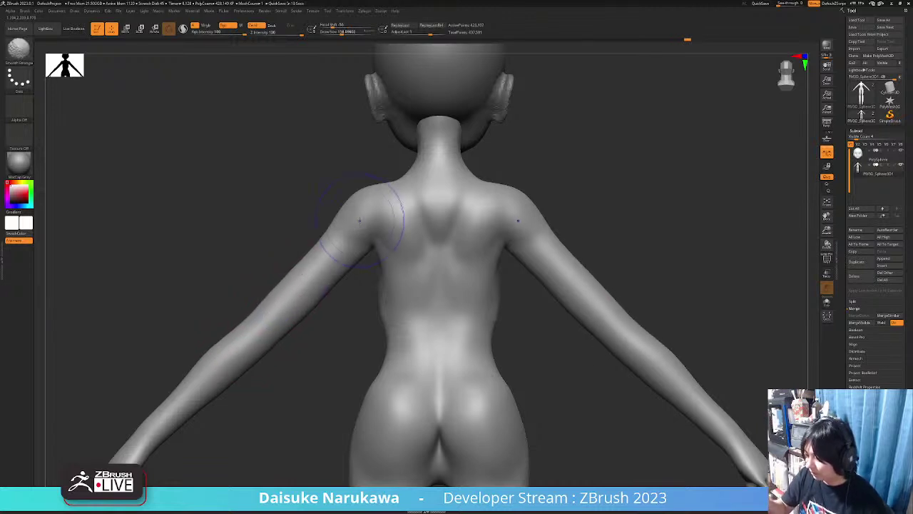
pyautogui.keyDown('alt'); pyautogui.moveTo(299, 290); pyautogui.dragTo(376, 248, button='right'); pyautogui.keyUp('alt')
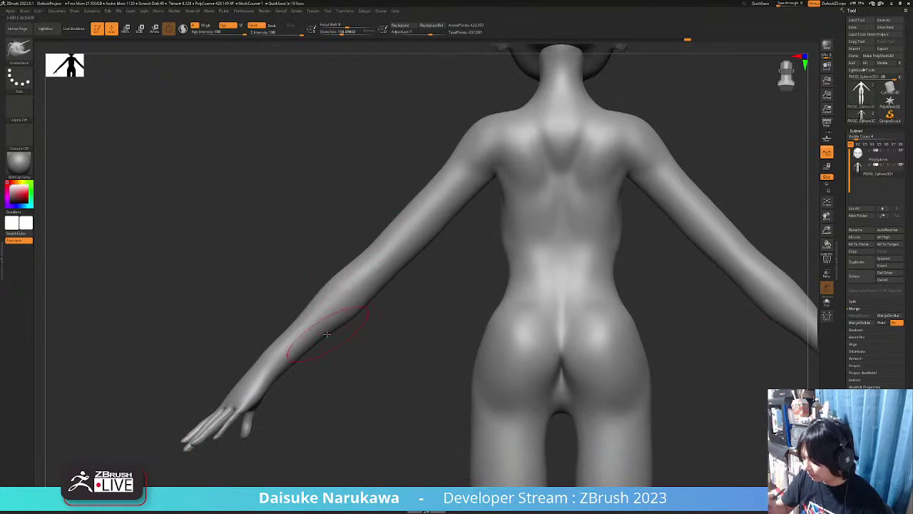
pyautogui.press('shift')
pyautogui.moveTo(306, 350)
pyautogui.keyDown('shift'); pyautogui.mouseDown()
pyautogui.moveTo(264, 374)
pyautogui.moveTo(269, 348)
pyautogui.mouseUp(); pyautogui.keyUp('shift')
pyautogui.moveTo(262, 356); pyautogui.dragTo(442, 200, button='right')
# Make the body mesh active and sculpt the collarbones with the Standard brush at a smaller size.
pyautogui.press('shift')
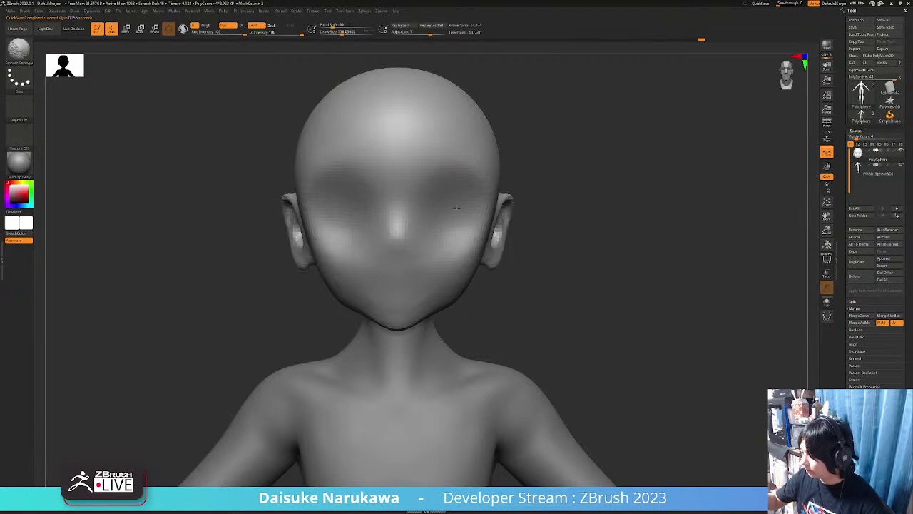
pyautogui.moveTo(500, 422)
pyautogui.keyDown('alt'); pyautogui.mouseDown(button='right')
pyautogui.moveTo(448, 335)
pyautogui.moveTo(426, 349)
pyautogui.moveTo(255, 249)
pyautogui.moveTo(424, 320)
pyautogui.mouseUp(button='right'); pyautogui.keyUp('alt')
pyautogui.keyDown('alt'); pyautogui.click(416, 341); pyautogui.keyUp('alt')
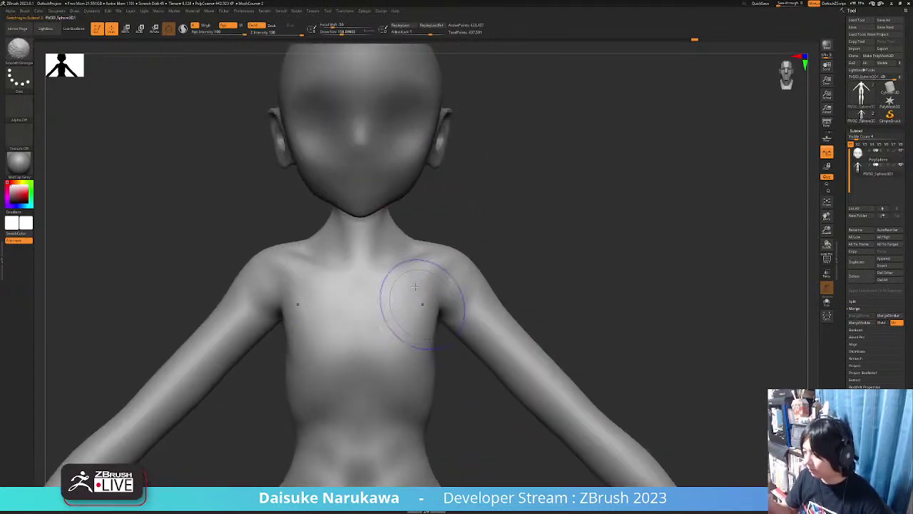
pyautogui.click(19, 50)
pyautogui.click(47, 57)
pyautogui.click(332, 33)
pyautogui.moveTo(398, 200); pyautogui.dragTo(388, 258, button='right')
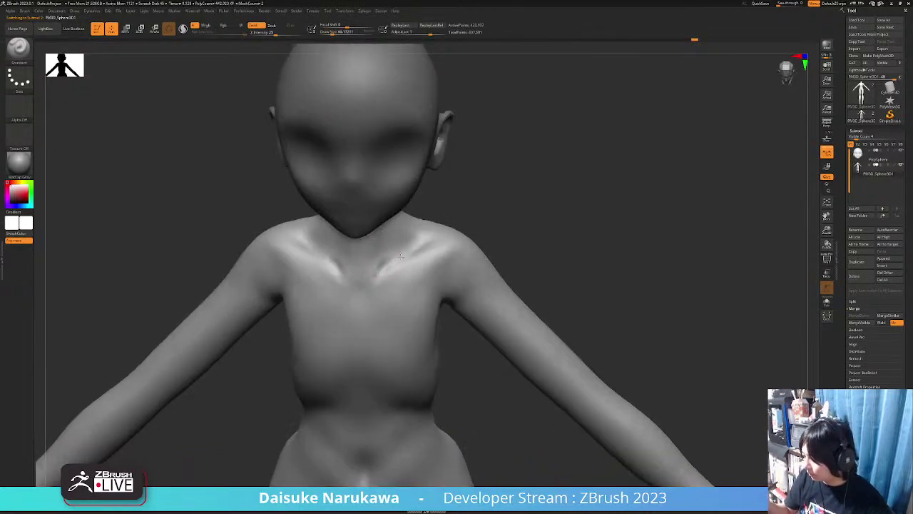
pyautogui.moveTo(448, 227); pyautogui.dragTo(397, 251, button='right')
pyautogui.moveTo(397, 251)
pyautogui.mouseDown()
pyautogui.moveTo(371, 265)
pyautogui.moveTo(361, 286)
pyautogui.moveTo(375, 256)
pyautogui.mouseUp()
pyautogui.moveTo(428, 229); pyautogui.dragTo(370, 257, button='right')
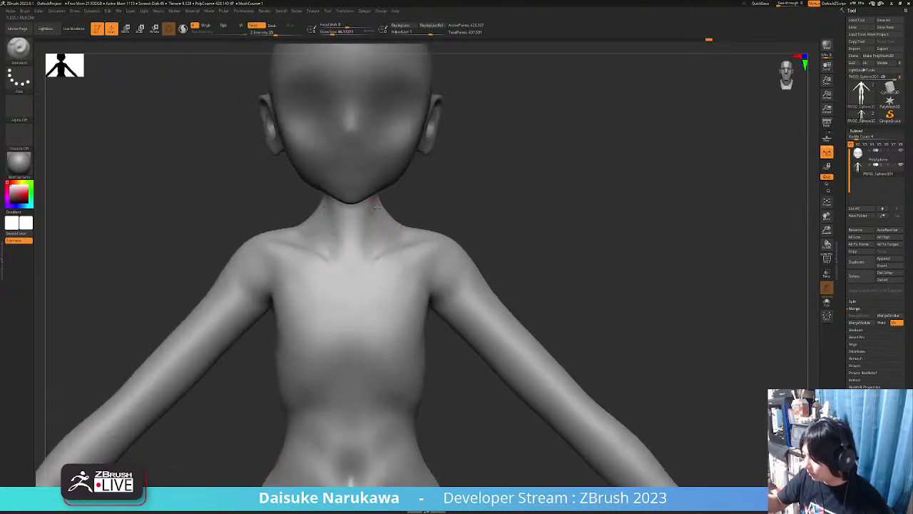
# Define the base of the neck and blend the inner collarbones into the shoulders and upper chest.
pyautogui.keyDown('shift'); pyautogui.moveTo(378, 226); pyautogui.dragTo(372, 251); pyautogui.keyUp('shift')
pyautogui.moveTo(370, 263); pyautogui.dragTo(397, 230, button='right')
pyautogui.keyDown('alt'); pyautogui.moveTo(411, 282); pyautogui.dragTo(402, 249, button='right'); pyautogui.keyUp('alt')
pyautogui.moveTo(450, 268)
pyautogui.mouseDown(button='right')
pyautogui.moveTo(403, 285)
pyautogui.moveTo(426, 287)
pyautogui.moveTo(401, 336)
pyautogui.moveTo(414, 314)
pyautogui.mouseUp(button='right')
# Build up the chest muscles from the armpits inward with a larger ClayBuildup brush.
pyautogui.click(347, 32)
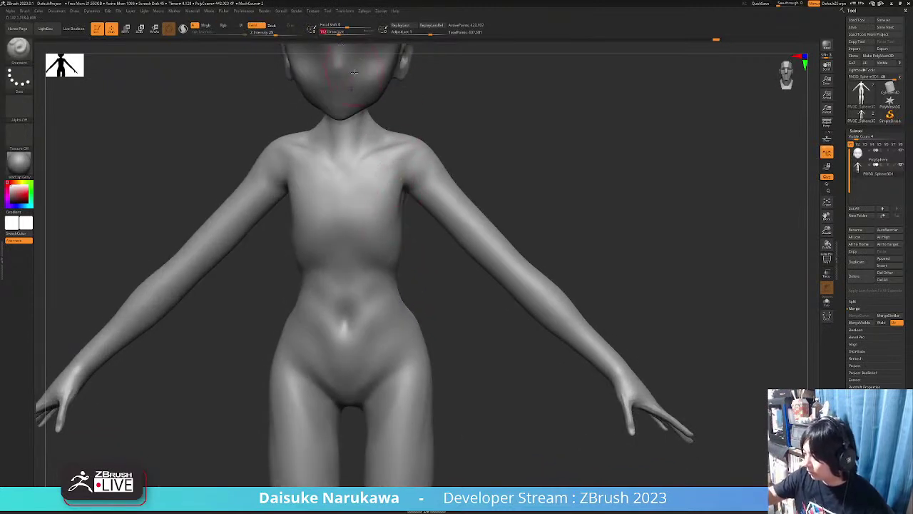
pyautogui.moveTo(392, 191); pyautogui.dragTo(404, 179)
pyautogui.moveTo(403, 179)
pyautogui.mouseDown(button='right')
pyautogui.moveTo(419, 172)
pyautogui.moveTo(388, 191)
pyautogui.mouseUp(button='right')
pyautogui.click(29, 56)
pyautogui.click(109, 59)
pyautogui.moveTo(415, 148)
pyautogui.mouseDown()
pyautogui.moveTo(402, 187)
pyautogui.moveTo(396, 146)
pyautogui.mouseUp()
pyautogui.moveTo(439, 141)
pyautogui.keyDown('ctrl'); pyautogui.mouseDown(button='right')
pyautogui.moveTo(412, 182)
pyautogui.moveTo(397, 179)
pyautogui.mouseUp(button='right'); pyautogui.keyUp('ctrl')
pyautogui.moveTo(423, 165)
pyautogui.mouseDown()
pyautogui.moveTo(399, 221)
pyautogui.moveTo(379, 213)
pyautogui.moveTo(377, 227)
pyautogui.moveTo(394, 230)
pyautogui.moveTo(401, 189)
pyautogui.moveTo(417, 208)
pyautogui.mouseUp()
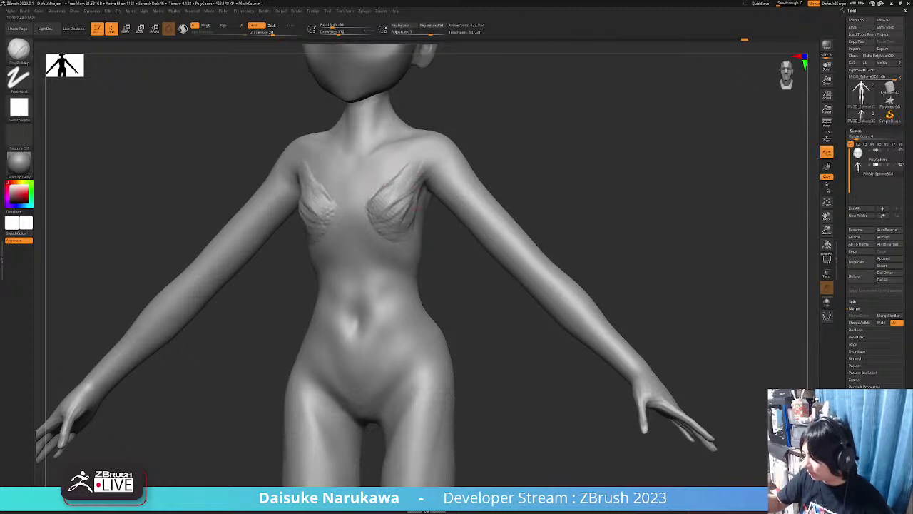
# Add clay strokes over the chest, the sternum and the arched lower edge of the rib cage.
pyautogui.moveTo(377, 218); pyautogui.dragTo(396, 221, button='right')
pyautogui.moveTo(368, 201)
pyautogui.mouseDown()
pyautogui.moveTo(364, 226)
pyautogui.moveTo(366, 196)
pyautogui.moveTo(378, 213)
pyautogui.mouseUp()
pyautogui.moveTo(385, 180); pyautogui.dragTo(371, 227)
pyautogui.moveTo(370, 227)
pyautogui.mouseDown(button='right')
pyautogui.moveTo(307, 199)
pyautogui.moveTo(315, 267)
pyautogui.moveTo(355, 208)
pyautogui.mouseUp(button='right')
pyautogui.moveTo(355, 208); pyautogui.dragTo(355, 244)
pyautogui.moveTo(364, 245); pyautogui.dragTo(360, 252, button='right')
pyautogui.moveTo(366, 213); pyautogui.dragTo(369, 227)
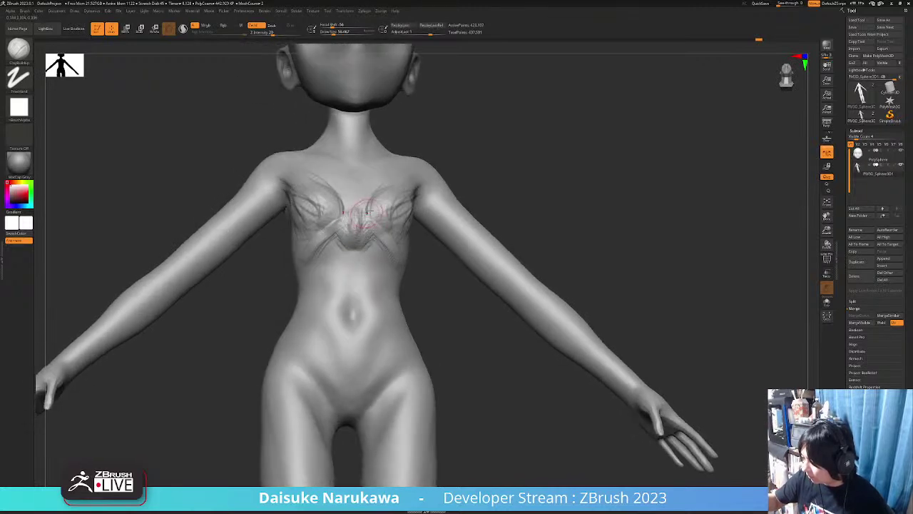
pyautogui.moveTo(363, 214); pyautogui.dragTo(370, 195, button='right')
pyautogui.press('space')
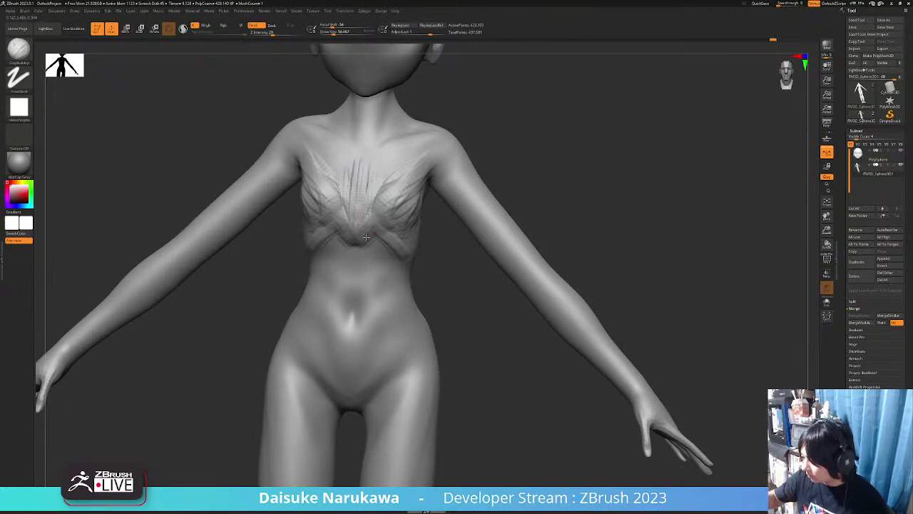
# Build up the abdominal muscles from the rib cage down to the sides of the navel.
pyautogui.moveTo(379, 227)
pyautogui.mouseDown(button='right')
pyautogui.moveTo(371, 214)
pyautogui.moveTo(377, 232)
pyautogui.mouseUp(button='right')
pyautogui.moveTo(397, 272); pyautogui.dragTo(353, 265, button='right')
pyautogui.moveTo(366, 253)
pyautogui.mouseDown()
pyautogui.moveTo(364, 281)
pyautogui.moveTo(374, 274)
pyautogui.mouseUp()
pyautogui.moveTo(365, 284)
pyautogui.mouseDown(button='right')
pyautogui.moveTo(377, 286)
pyautogui.moveTo(353, 291)
pyautogui.moveTo(375, 217)
pyautogui.moveTo(355, 239)
pyautogui.moveTo(370, 232)
pyautogui.mouseUp(button='right')
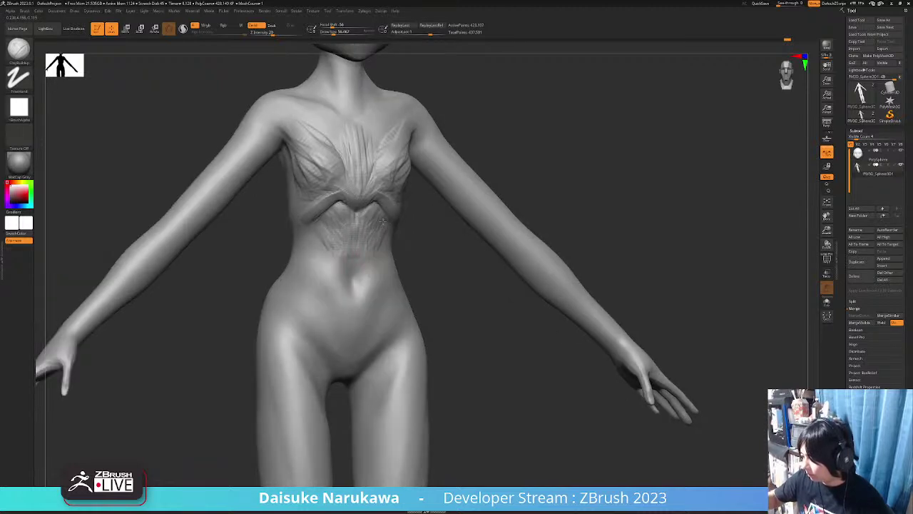
pyautogui.moveTo(379, 267)
pyautogui.keyDown('ctrl'); pyautogui.mouseDown(button='right')
pyautogui.moveTo(396, 273)
pyautogui.moveTo(357, 275)
pyautogui.moveTo(378, 278)
pyautogui.moveTo(367, 318)
pyautogui.moveTo(350, 308)
pyautogui.mouseUp(button='right'); pyautogui.keyUp('ctrl')
pyautogui.moveTo(353, 320); pyautogui.dragTo(356, 331)
pyautogui.keyDown('alt'); pyautogui.moveTo(356, 331); pyautogui.dragTo(360, 299, button='right'); pyautogui.keyUp('alt')
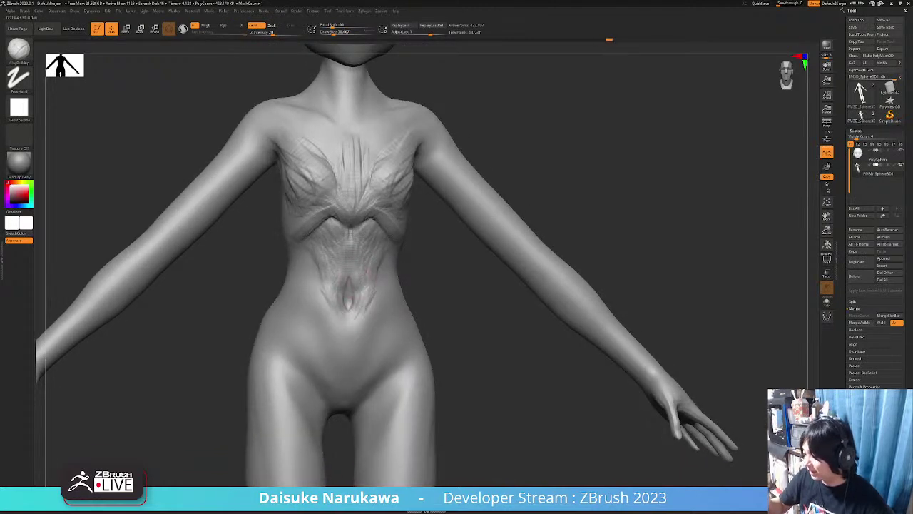
# Define the midline above the navel and add volume across the lower abdomen towards the hip bones.
pyautogui.moveTo(385, 272)
pyautogui.mouseDown(button='right')
pyautogui.moveTo(371, 233)
pyautogui.moveTo(365, 246)
pyautogui.mouseUp(button='right')
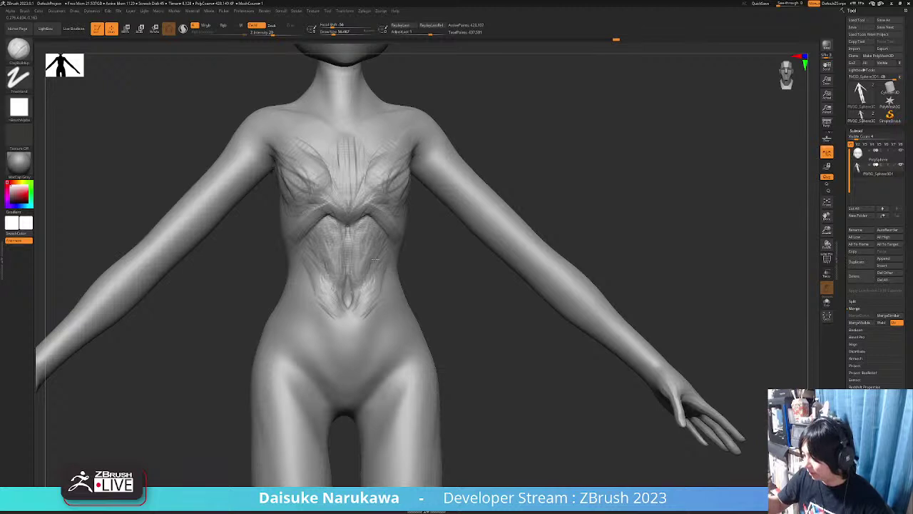
pyautogui.moveTo(372, 271)
pyautogui.mouseDown(button='right')
pyautogui.moveTo(411, 330)
pyautogui.moveTo(406, 264)
pyautogui.moveTo(406, 279)
pyautogui.mouseUp(button='right')
pyautogui.moveTo(365, 275)
pyautogui.mouseDown()
pyautogui.moveTo(349, 304)
pyautogui.moveTo(356, 246)
pyautogui.mouseUp()
pyautogui.moveTo(356, 248); pyautogui.dragTo(355, 249, button='right')
pyautogui.moveTo(363, 270); pyautogui.dragTo(369, 314)
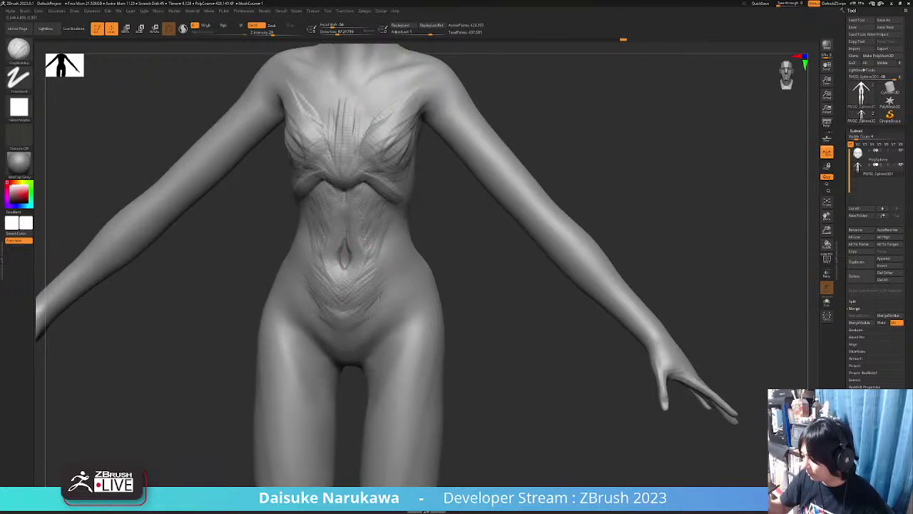
pyautogui.moveTo(405, 275); pyautogui.dragTo(389, 274)
pyautogui.moveTo(398, 271); pyautogui.dragTo(401, 265, button='right')
pyautogui.moveTo(401, 261); pyautogui.dragTo(384, 277)
pyautogui.moveTo(385, 277); pyautogui.dragTo(380, 293, button='right')
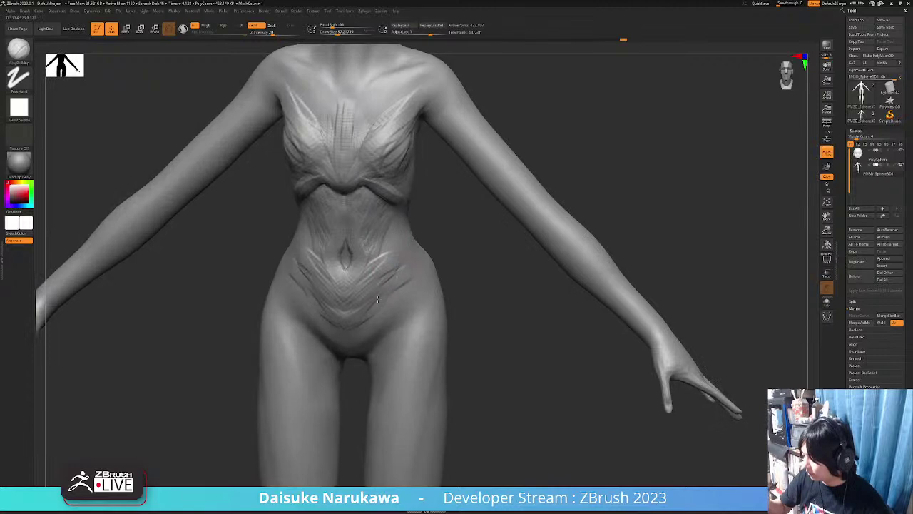
# Layer diagonal clay strokes from the hip bones down along the groin lines to form the lower pelvis.
pyautogui.moveTo(364, 312); pyautogui.dragTo(347, 330)
pyautogui.moveTo(357, 327); pyautogui.dragTo(374, 318, button='right')
pyautogui.moveTo(385, 320); pyautogui.dragTo(364, 340)
pyautogui.moveTo(404, 305); pyautogui.dragTo(381, 322)
pyautogui.moveTo(428, 294); pyautogui.dragTo(406, 299, button='right')
pyautogui.moveTo(413, 304); pyautogui.dragTo(373, 340)
pyautogui.moveTo(378, 338); pyautogui.dragTo(389, 332, button='right')
pyautogui.moveTo(371, 344); pyautogui.dragTo(348, 355)
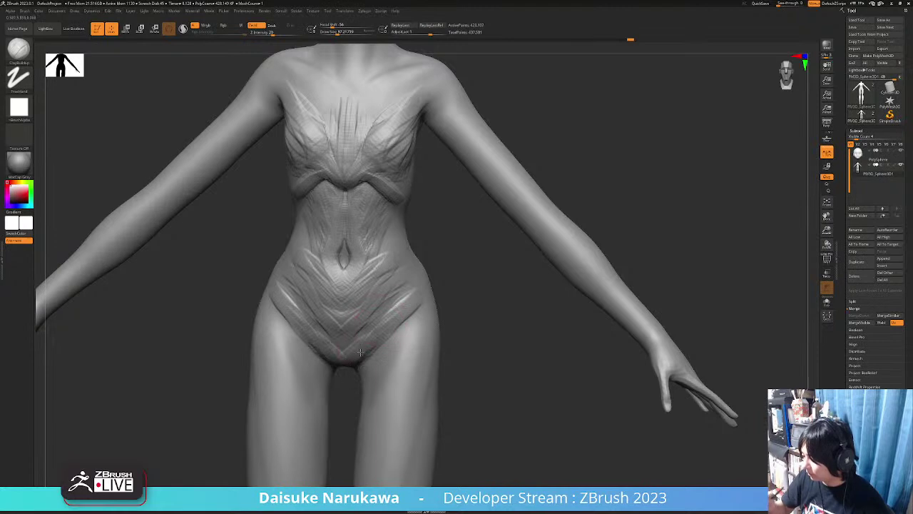
pyautogui.moveTo(342, 354); pyautogui.dragTo(351, 358, button='right')
# Smooth the strokes around the hips and navel and refine the outline of the waist.
pyautogui.moveTo(411, 302)
pyautogui.mouseDown(button='right')
pyautogui.moveTo(418, 296)
pyautogui.moveTo(388, 268)
pyautogui.mouseUp(button='right')
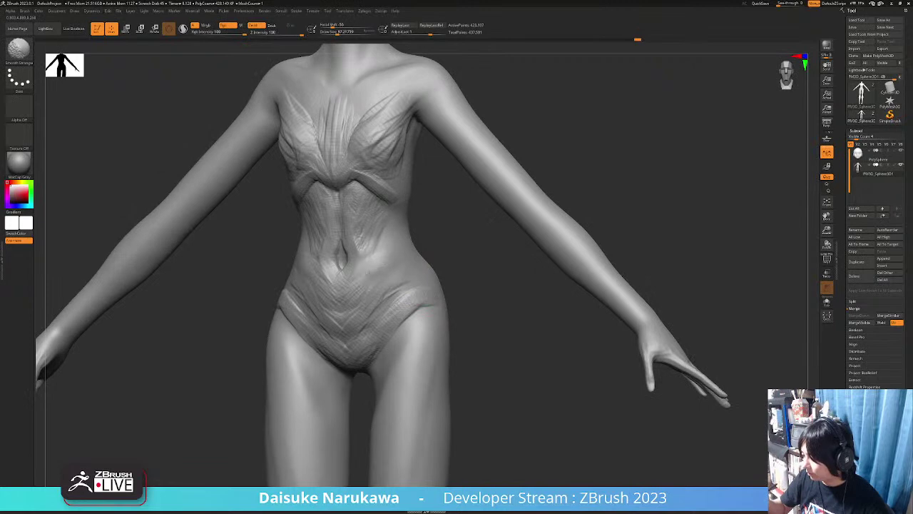
pyautogui.moveTo(374, 214); pyautogui.dragTo(350, 222, button='right')
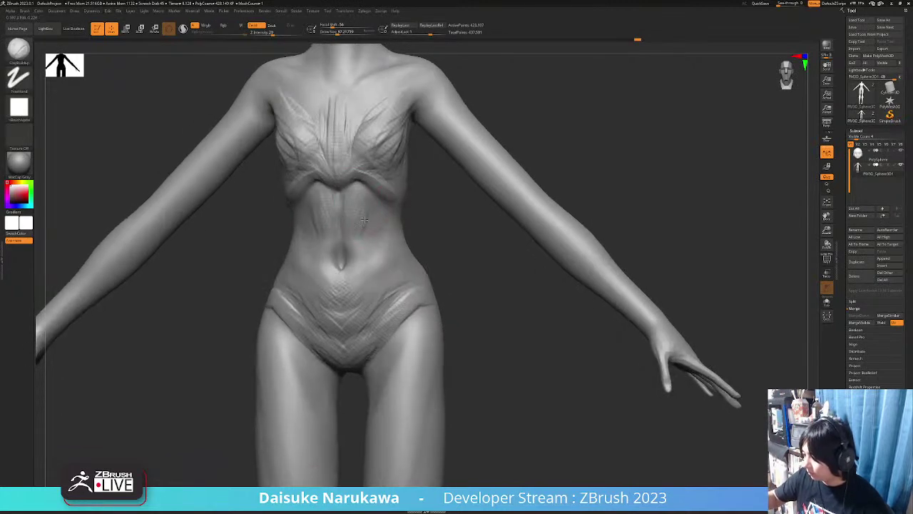
pyautogui.moveTo(381, 212)
pyautogui.mouseDown(button='right')
pyautogui.moveTo(367, 234)
pyautogui.moveTo(392, 211)
pyautogui.moveTo(395, 300)
pyautogui.moveTo(379, 254)
pyautogui.mouseUp(button='right')
pyautogui.click(18, 52)
pyautogui.click(254, 56)
pyautogui.moveTo(380, 253); pyautogui.dragTo(377, 255)
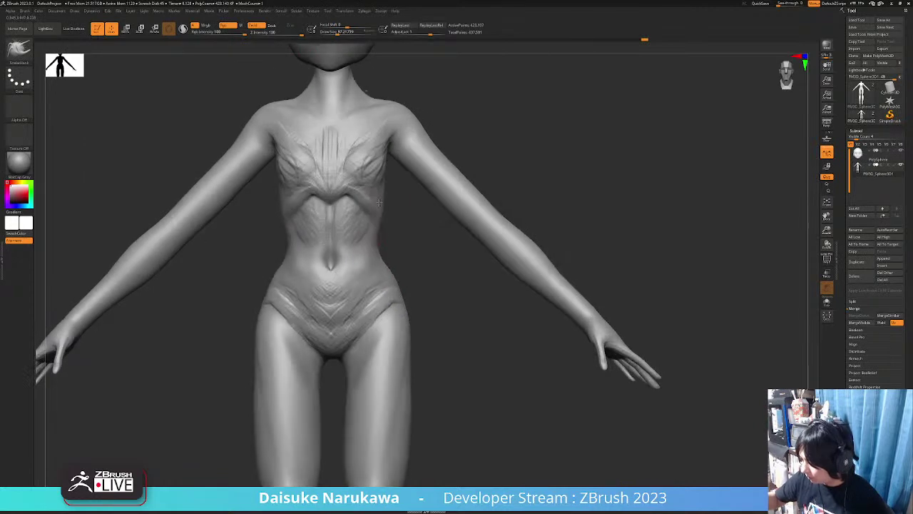
# Adjust the torso and shoulder contours and smooth the clay strokes from the chest to the pelvis.
pyautogui.moveTo(376, 227)
pyautogui.mouseDown(button='right')
pyautogui.moveTo(385, 189)
pyautogui.moveTo(379, 201)
pyautogui.moveTo(343, 206)
pyautogui.moveTo(354, 175)
pyautogui.moveTo(341, 162)
pyautogui.mouseUp(button='right')
pyautogui.keyDown('shift'); pyautogui.moveTo(370, 194); pyautogui.dragTo(354, 179); pyautogui.keyUp('shift')
pyautogui.moveTo(354, 178); pyautogui.dragTo(392, 147, button='right')
pyautogui.keyDown('shift'); pyautogui.moveTo(391, 147); pyautogui.dragTo(399, 192); pyautogui.keyUp('shift')
pyautogui.moveTo(391, 179)
pyautogui.mouseDown(button='right')
pyautogui.moveTo(379, 158)
pyautogui.moveTo(368, 225)
pyautogui.moveTo(382, 257)
pyautogui.moveTo(379, 294)
pyautogui.moveTo(397, 307)
pyautogui.moveTo(401, 300)
pyautogui.moveTo(370, 298)
pyautogui.moveTo(363, 265)
pyautogui.moveTo(360, 228)
pyautogui.moveTo(375, 219)
pyautogui.moveTo(415, 374)
pyautogui.mouseUp(button='right')
pyautogui.press('shift')
# Lower the smoothing intensity and soften the sternum and the lower edge of the rib cage.
pyautogui.moveTo(283, 34); pyautogui.dragTo(281, 33)
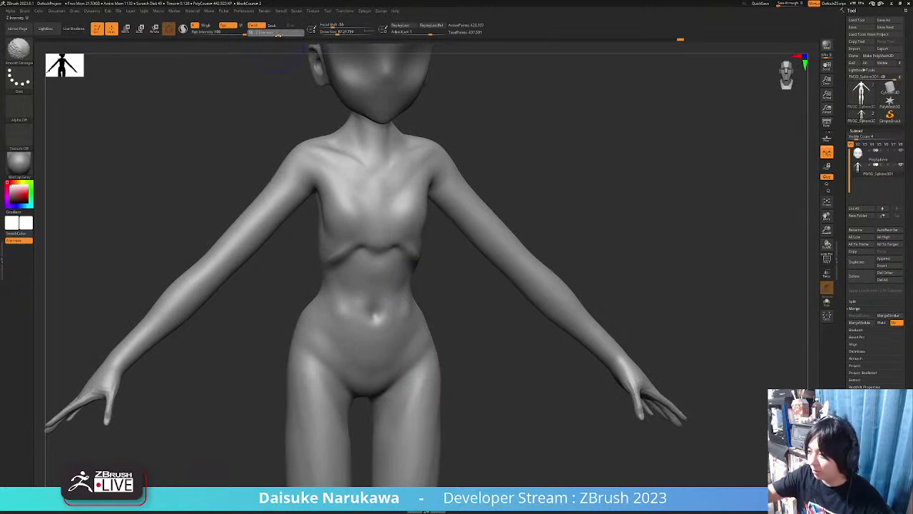
pyautogui.moveTo(378, 243)
pyautogui.mouseDown(button='right')
pyautogui.moveTo(370, 242)
pyautogui.moveTo(367, 271)
pyautogui.moveTo(379, 249)
pyautogui.mouseUp(button='right')
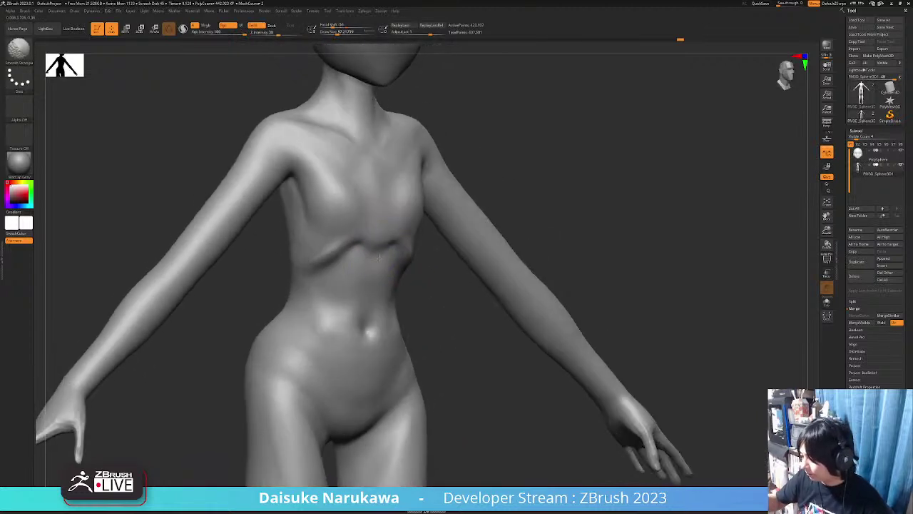
pyautogui.moveTo(378, 212)
pyautogui.keyDown('ctrl'); pyautogui.mouseDown(button='right')
pyautogui.moveTo(377, 193)
pyautogui.moveTo(378, 240)
pyautogui.mouseUp(button='right'); pyautogui.keyUp('ctrl')
pyautogui.moveTo(421, 298)
pyautogui.mouseDown(button='right')
pyautogui.moveTo(398, 299)
pyautogui.moveTo(382, 251)
pyautogui.moveTo(387, 257)
pyautogui.moveTo(391, 245)
pyautogui.moveTo(379, 273)
pyautogui.moveTo(414, 277)
pyautogui.moveTo(347, 314)
pyautogui.moveTo(329, 289)
pyautogui.moveTo(335, 297)
pyautogui.moveTo(343, 287)
pyautogui.mouseUp(button='right')
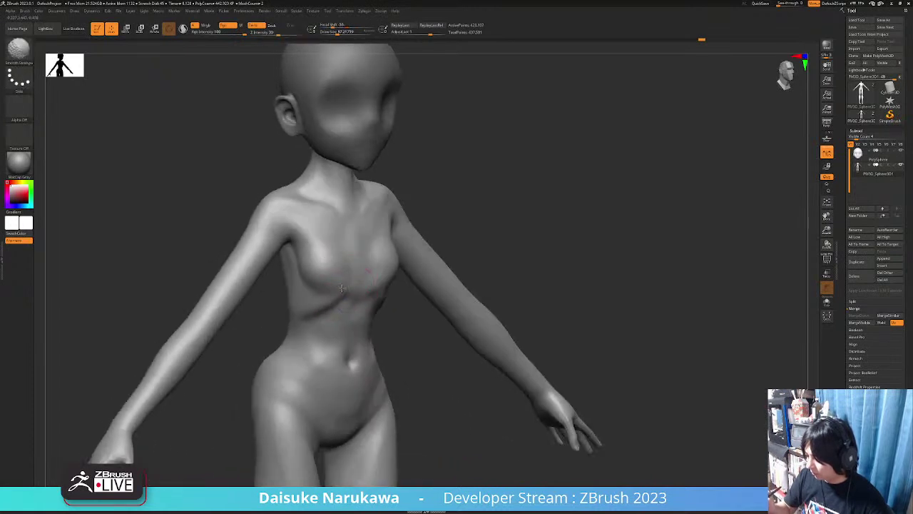
# Decline Dynamic Subdiv and carve a crease from the armpit along the chest's outer edge with the DamStandard brush.
pyautogui.press('d')
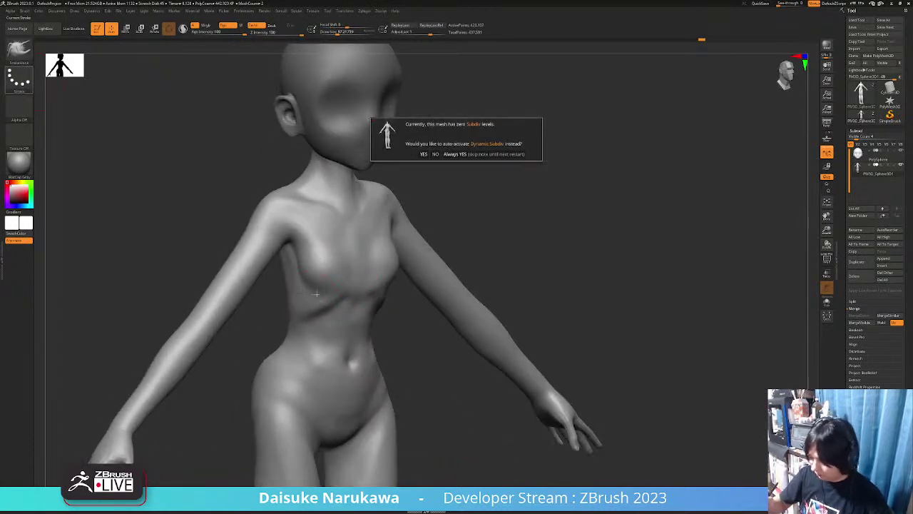
pyautogui.click(435, 155)
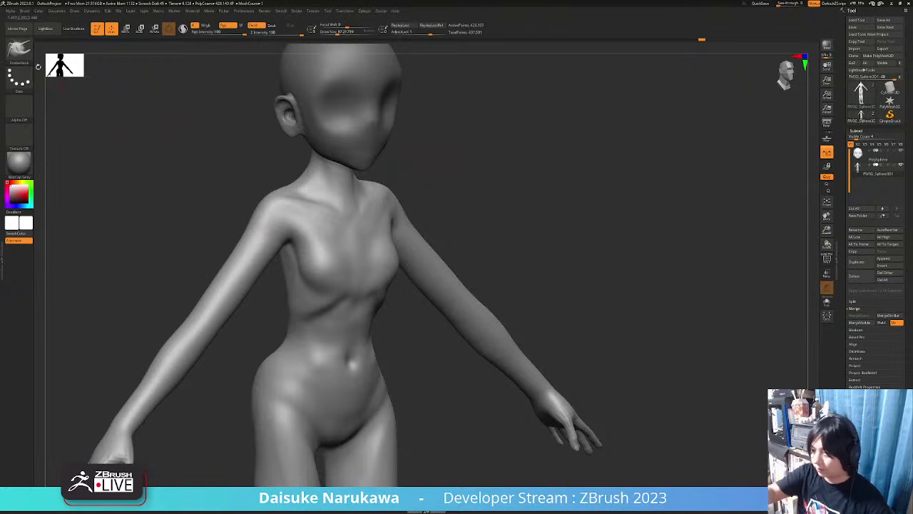
pyautogui.press('b')
pyautogui.press('d')
pyautogui.press('s')
pyautogui.keyDown('ctrl'); pyautogui.moveTo(333, 311); pyautogui.dragTo(287, 241, button='right'); pyautogui.keyUp('ctrl')
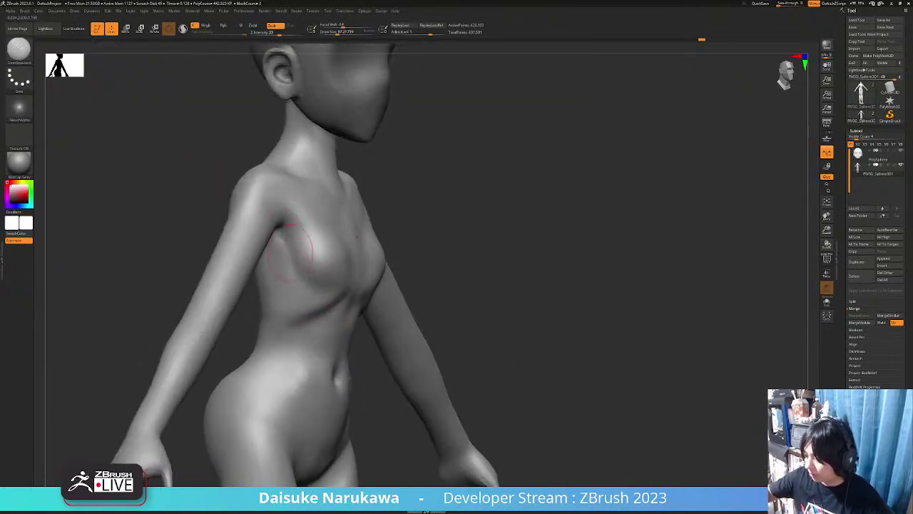
pyautogui.moveTo(275, 230); pyautogui.dragTo(288, 248)
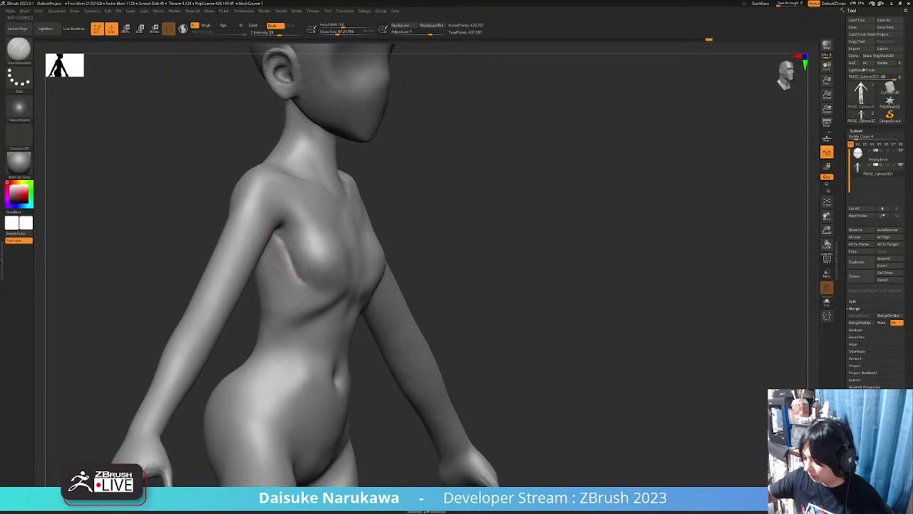
pyautogui.moveTo(318, 278); pyautogui.dragTo(331, 284, button='right')
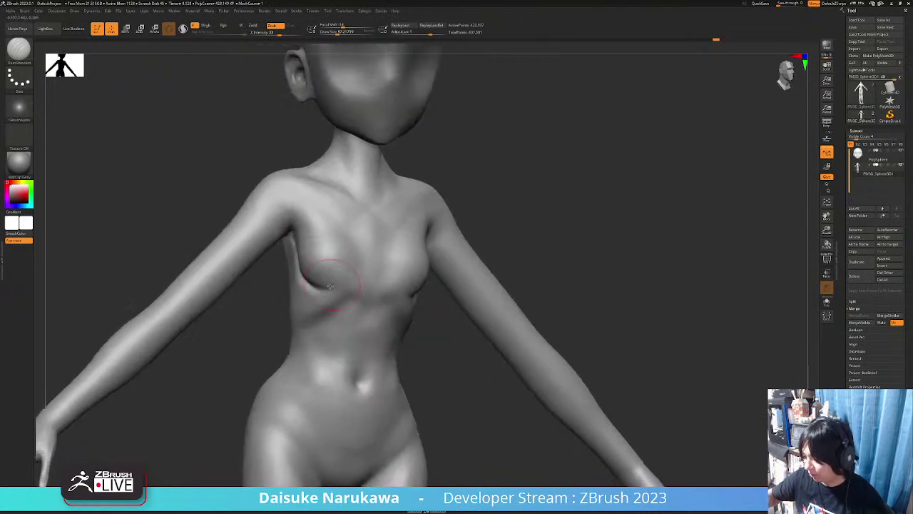
# Deepen the crease under the chest and smooth its inner end towards the sternum.
pyautogui.keyDown('shift'); pyautogui.moveTo(316, 255); pyautogui.dragTo(299, 241); pyautogui.keyUp('shift')
pyautogui.moveTo(300, 241)
pyautogui.mouseDown(button='right')
pyautogui.moveTo(331, 249)
pyautogui.moveTo(320, 269)
pyautogui.mouseUp(button='right')
pyautogui.keyDown('shift'); pyautogui.moveTo(347, 274); pyautogui.dragTo(338, 279); pyautogui.keyUp('shift')
pyautogui.moveTo(338, 278)
pyautogui.keyDown('shift'); pyautogui.mouseDown(button='right')
pyautogui.moveTo(308, 280)
pyautogui.moveTo(336, 287)
pyautogui.moveTo(361, 271)
pyautogui.moveTo(363, 254)
pyautogui.moveTo(345, 284)
pyautogui.mouseUp(button='right'); pyautogui.keyUp('shift')
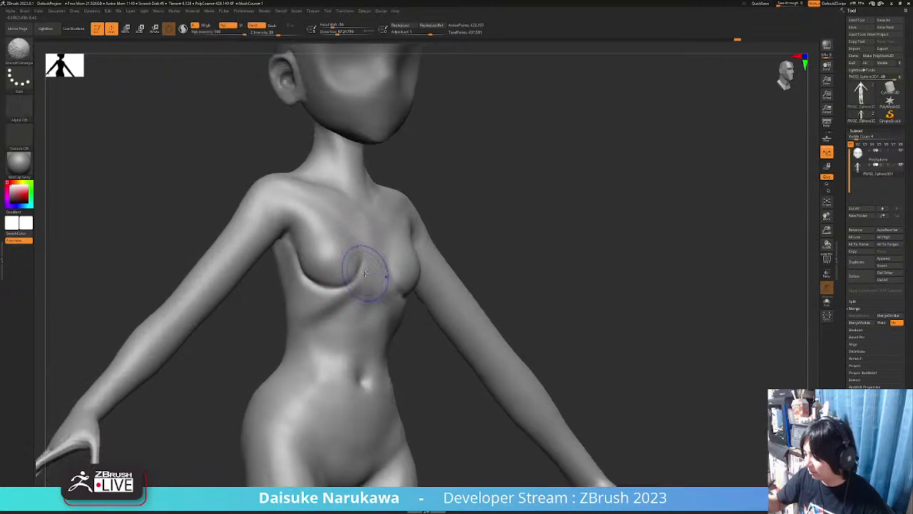
pyautogui.moveTo(368, 264); pyautogui.dragTo(362, 249, button='right')
pyautogui.moveTo(358, 244); pyautogui.dragTo(364, 239)
pyautogui.moveTo(330, 265); pyautogui.dragTo(336, 225, button='right')
# Reshape the chest volumes with a different brush and smooth their transition into the sternum and rib cage.
pyautogui.click(22, 53)
pyautogui.click(318, 61)
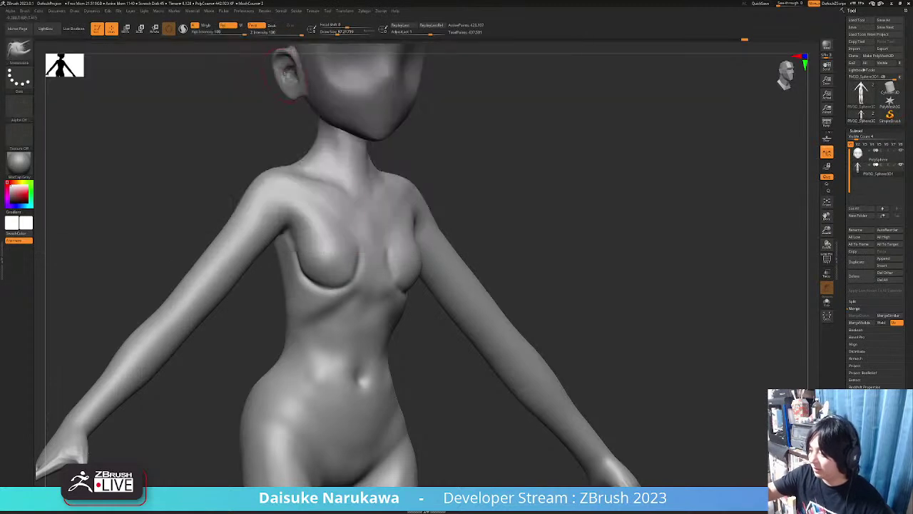
pyautogui.press('shift')
pyautogui.moveTo(360, 258)
pyautogui.keyDown('ctrl'); pyautogui.mouseDown(button='right')
pyautogui.moveTo(354, 280)
pyautogui.moveTo(378, 247)
pyautogui.moveTo(407, 307)
pyautogui.moveTo(382, 349)
pyautogui.moveTo(376, 305)
pyautogui.moveTo(387, 283)
pyautogui.moveTo(379, 285)
pyautogui.moveTo(414, 260)
pyautogui.moveTo(383, 281)
pyautogui.moveTo(408, 277)
pyautogui.moveTo(381, 284)
pyautogui.mouseUp(button='right'); pyautogui.keyUp('ctrl')
pyautogui.press('shift')
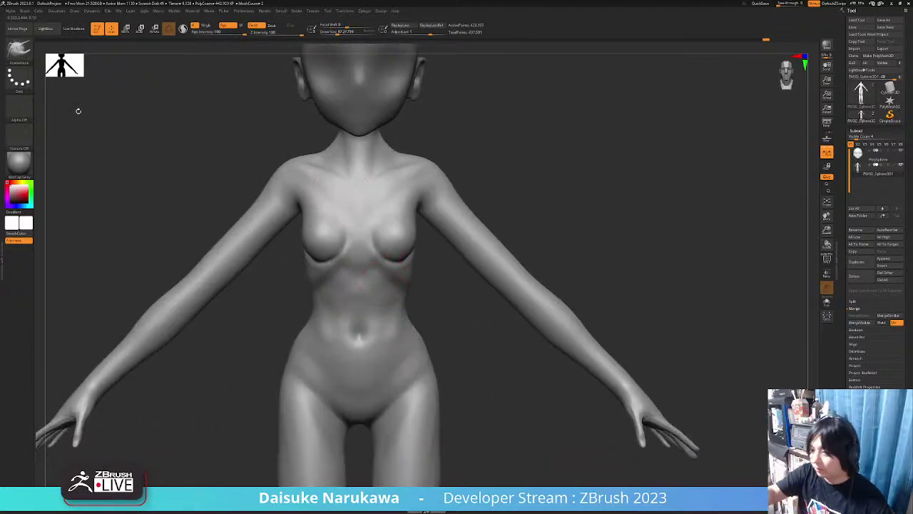
# Carve the lower edge of the rib cage diagonally below the chest with the DamStandard brush, redoing the first stroke.
pyautogui.press('b')
pyautogui.press('d')
pyautogui.press('s')
pyautogui.moveTo(341, 214)
pyautogui.keyDown('ctrl'); pyautogui.mouseDown(button='right')
pyautogui.moveTo(358, 258)
pyautogui.moveTo(292, 281)
pyautogui.mouseUp(button='right'); pyautogui.keyUp('ctrl')
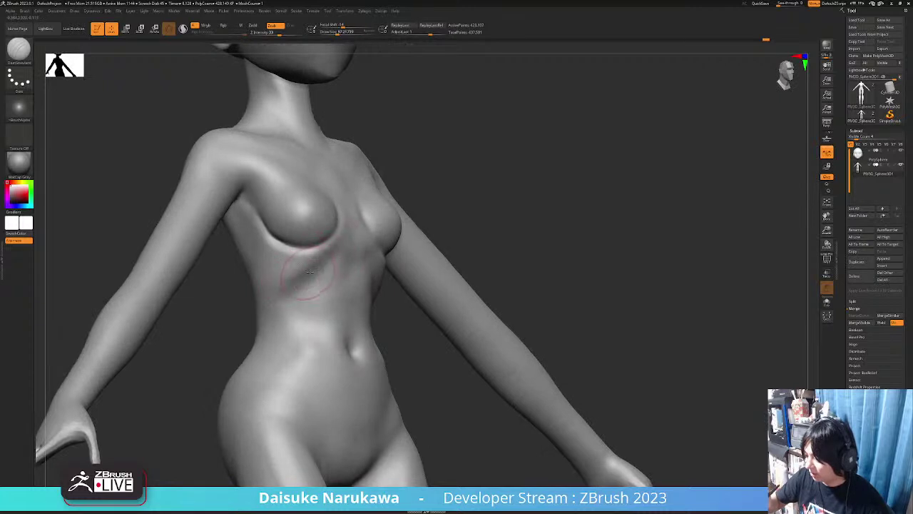
pyautogui.moveTo(334, 247); pyautogui.dragTo(286, 293)
pyautogui.hotkey('ctrl', 'z')
pyautogui.moveTo(333, 249); pyautogui.dragTo(285, 296)
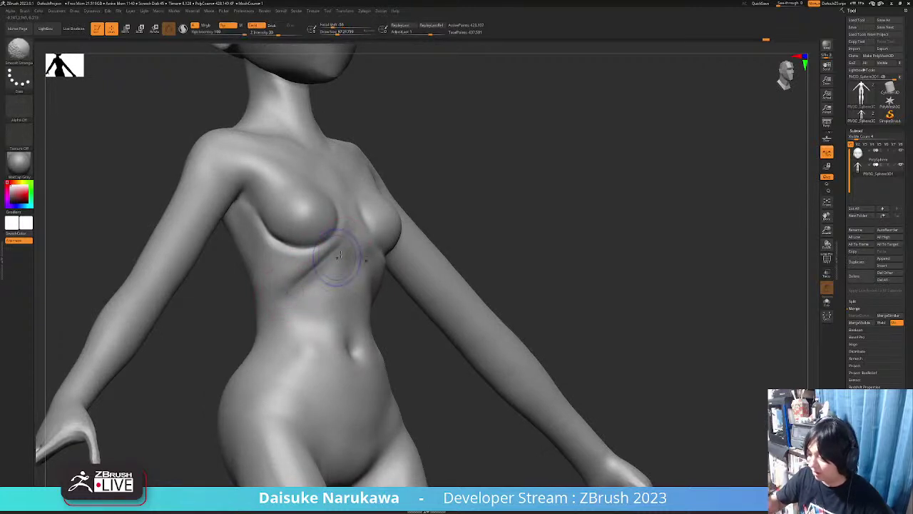
# Carve a vertical midline groove from below the sternum down to the navel, redoing one stroke.
pyautogui.moveTo(338, 254); pyautogui.dragTo(357, 271, button='right')
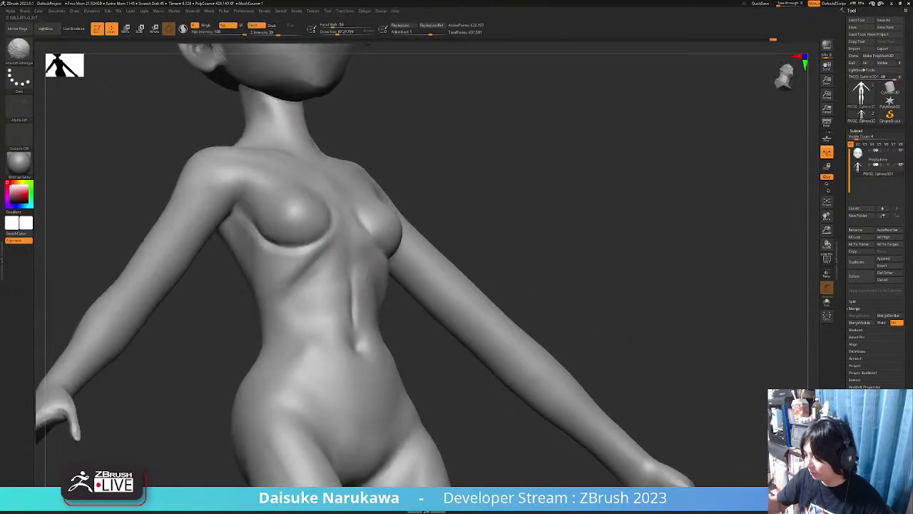
pyautogui.moveTo(358, 327); pyautogui.dragTo(355, 303, button='right')
pyautogui.moveTo(350, 276); pyautogui.dragTo(357, 346)
pyautogui.moveTo(357, 335); pyautogui.dragTo(352, 325, button='right')
pyautogui.hotkey('ctrl', 'z')
pyautogui.moveTo(353, 339); pyautogui.dragTo(354, 274)
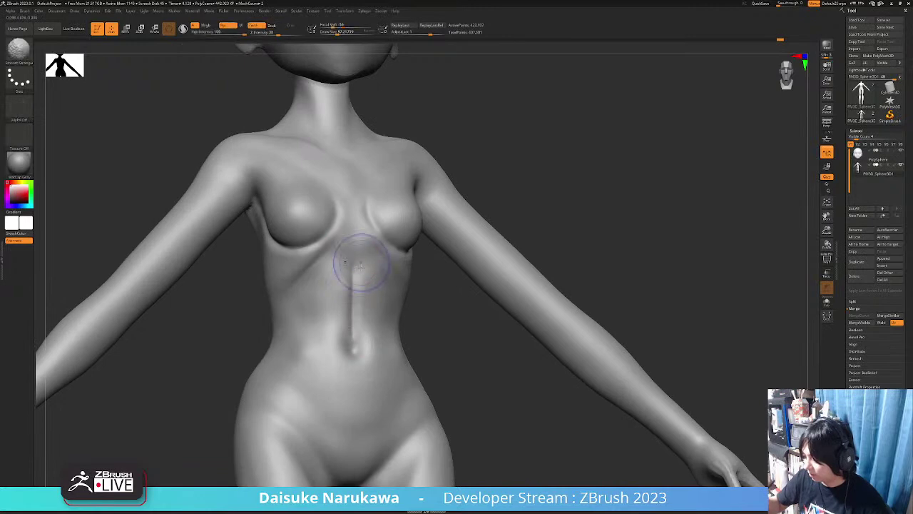
# Soften the midline groove below the sternum and refine the hollow around the navel.
pyautogui.moveTo(362, 251); pyautogui.dragTo(354, 276, button='right')
pyautogui.press('shift')
pyautogui.moveTo(355, 278); pyautogui.dragTo(354, 347)
pyautogui.moveTo(360, 345); pyautogui.dragTo(353, 344, button='right')
pyautogui.moveTo(354, 343); pyautogui.dragTo(356, 350)
pyautogui.moveTo(357, 348)
pyautogui.keyDown('alt'); pyautogui.mouseDown(button='right')
pyautogui.moveTo(356, 309)
pyautogui.moveTo(380, 276)
pyautogui.moveTo(358, 281)
pyautogui.moveTo(389, 277)
pyautogui.mouseUp(button='right'); pyautogui.keyUp('alt')
# Adjust the torso's form with the SnakeHook brush.
pyautogui.click(18, 50)
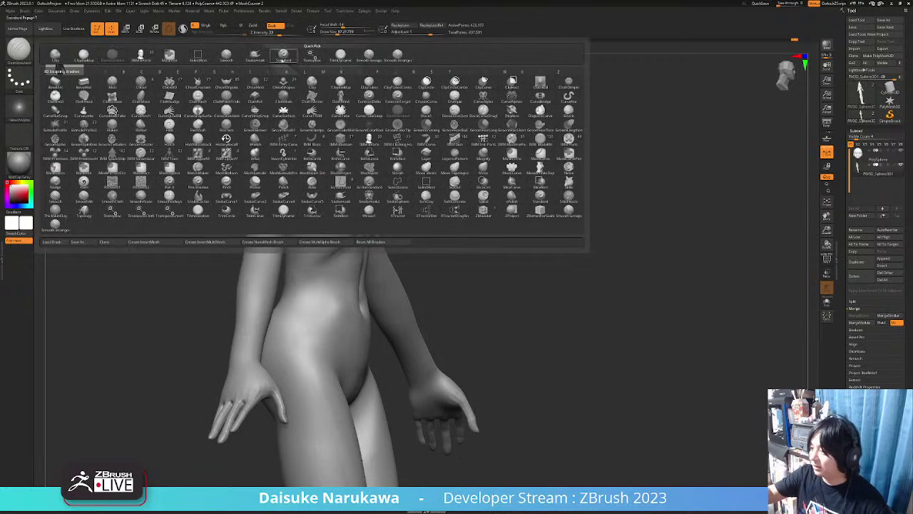
pyautogui.click(254, 56)
pyautogui.moveTo(334, 271)
pyautogui.mouseDown(button='right')
pyautogui.moveTo(357, 275)
pyautogui.moveTo(358, 258)
pyautogui.moveTo(356, 270)
pyautogui.moveTo(366, 261)
pyautogui.moveTo(363, 178)
pyautogui.mouseUp(button='right')
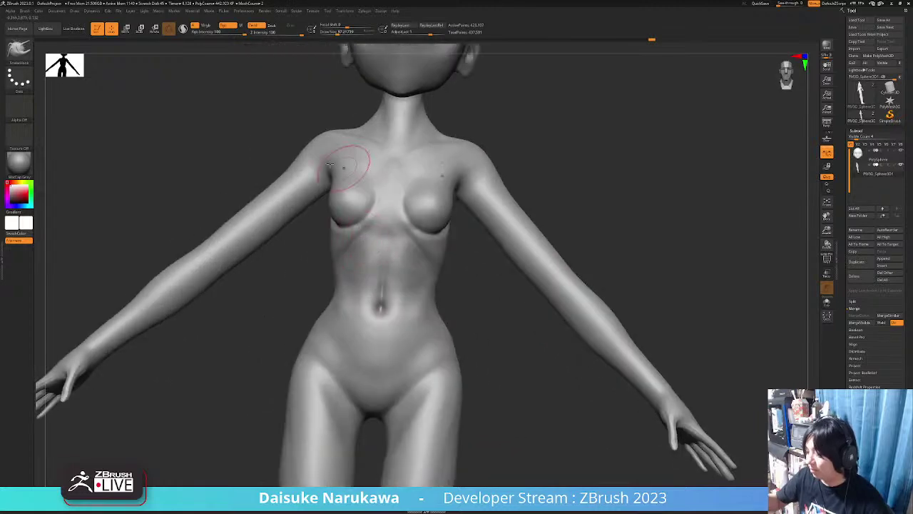
# Build up the upper abdominals on both sides of the midline with the ClayBuildup brush and smooth the strokes.
pyautogui.click(26, 54)
pyautogui.click(84, 58)
pyautogui.moveTo(404, 235)
pyautogui.keyDown('ctrl'); pyautogui.mouseDown(button='right')
pyautogui.moveTo(407, 264)
pyautogui.moveTo(396, 238)
pyautogui.mouseUp(button='right'); pyautogui.keyUp('ctrl')
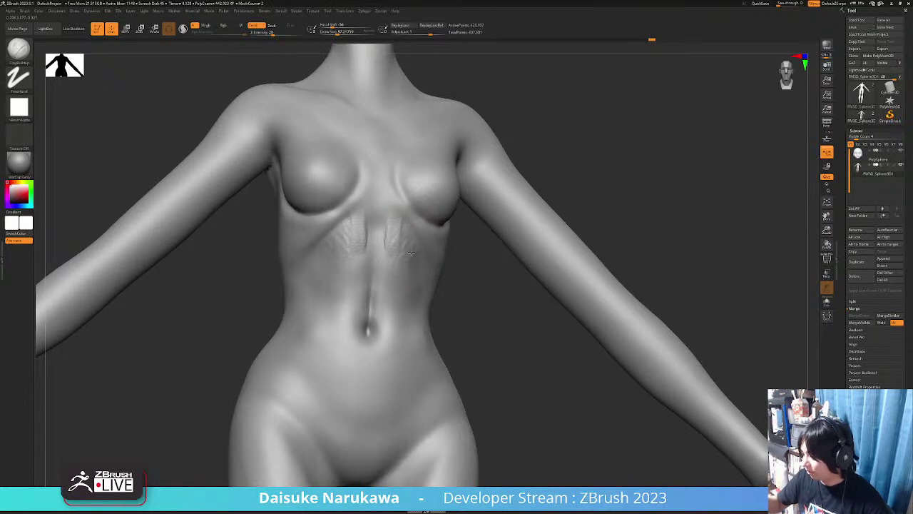
pyautogui.moveTo(395, 238); pyautogui.dragTo(408, 237, button='right')
pyautogui.keyDown('shift'); pyautogui.moveTo(388, 238); pyautogui.dragTo(396, 244); pyautogui.keyUp('shift')
pyautogui.moveTo(403, 241)
pyautogui.mouseDown(button='right')
pyautogui.moveTo(390, 227)
pyautogui.moveTo(388, 240)
pyautogui.mouseUp(button='right')
pyautogui.press('shift')
pyautogui.moveTo(388, 234); pyautogui.dragTo(383, 244)
pyautogui.moveTo(401, 249)
pyautogui.keyDown('shift'); pyautogui.mouseDown(button='right')
pyautogui.moveTo(385, 243)
pyautogui.moveTo(421, 229)
pyautogui.moveTo(396, 226)
pyautogui.moveTo(407, 264)
pyautogui.moveTo(384, 234)
pyautogui.moveTo(387, 258)
pyautogui.mouseUp(button='right'); pyautogui.keyUp('shift')
# Add clay volume to the abdomen around and below the navel.
pyautogui.keyDown('shift'); pyautogui.moveTo(383, 274); pyautogui.dragTo(380, 291); pyautogui.keyUp('shift')
pyautogui.moveTo(380, 291)
pyautogui.mouseDown(button='right')
pyautogui.moveTo(401, 287)
pyautogui.moveTo(367, 296)
pyautogui.mouseUp(button='right')
pyautogui.moveTo(376, 293); pyautogui.dragTo(369, 284)
pyautogui.moveTo(372, 297)
pyautogui.mouseDown(button='right')
pyautogui.moveTo(378, 277)
pyautogui.moveTo(364, 305)
pyautogui.moveTo(378, 314)
pyautogui.moveTo(366, 291)
pyautogui.moveTo(373, 278)
pyautogui.mouseUp(button='right')
pyautogui.moveTo(374, 278); pyautogui.dragTo(350, 322)
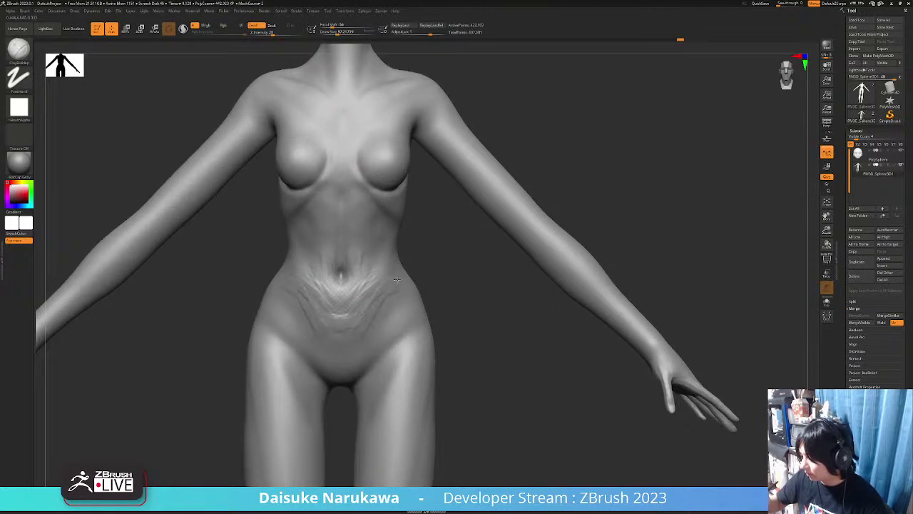
# Smooth the clay strokes below the navel and shape the lower belly towards the hips, redoing one stroke.
pyautogui.press('shift')
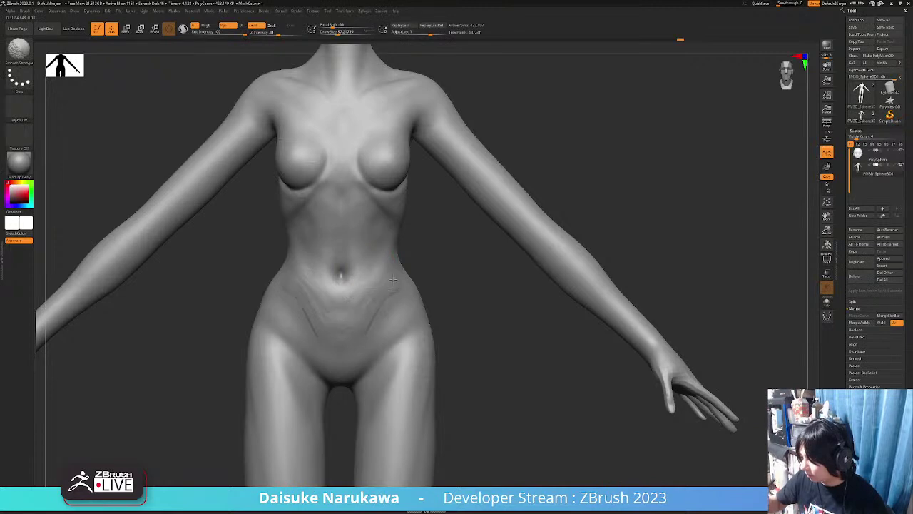
pyautogui.moveTo(377, 313); pyautogui.dragTo(380, 306, button='right')
pyautogui.moveTo(383, 294); pyautogui.dragTo(363, 326)
pyautogui.moveTo(363, 326)
pyautogui.mouseDown(button='right')
pyautogui.moveTo(354, 321)
pyautogui.moveTo(343, 347)
pyautogui.mouseUp(button='right')
pyautogui.hotkey('ctrl', 'z')
pyautogui.moveTo(343, 335); pyautogui.dragTo(377, 299)
pyautogui.press('shift')
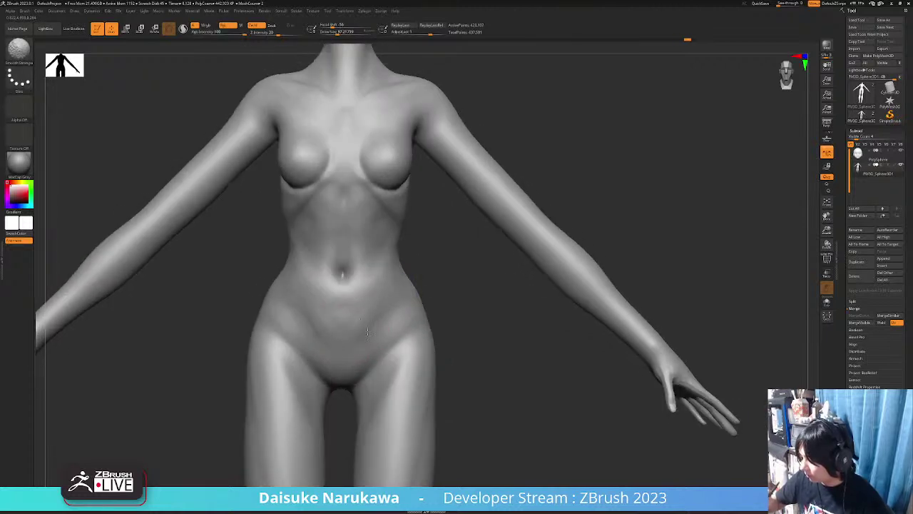
# Refine the transition from the lower belly to the groin, undoing two strokes and reworking the area.
pyautogui.moveTo(379, 310); pyautogui.dragTo(362, 329)
pyautogui.moveTo(379, 304)
pyautogui.mouseDown()
pyautogui.moveTo(356, 340)
pyautogui.moveTo(374, 365)
pyautogui.mouseUp()
pyautogui.hotkey('ctrl', 'z')
pyautogui.hotkey('ctrl', 'z')
pyautogui.moveTo(389, 361)
pyautogui.keyDown('ctrl'); pyautogui.mouseDown(button='right')
pyautogui.moveTo(398, 316)
pyautogui.moveTo(420, 384)
pyautogui.moveTo(359, 376)
pyautogui.mouseUp(button='right'); pyautogui.keyUp('ctrl')
# Reduce the brush size, then build up and smooth the area between the chest volumes at the lower sternum.
pyautogui.moveTo(337, 34); pyautogui.dragTo(336, 33)
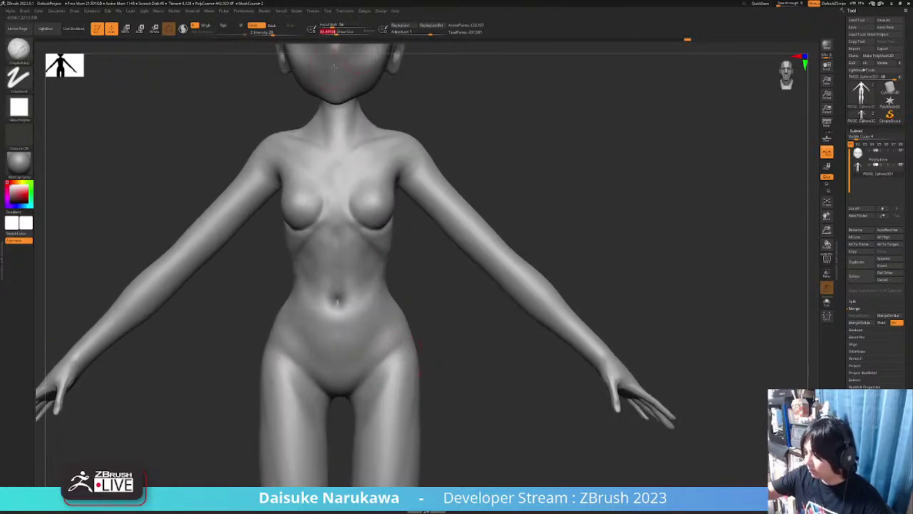
pyautogui.moveTo(249, 228); pyautogui.dragTo(307, 239, button='right')
pyautogui.moveTo(317, 227); pyautogui.dragTo(325, 216)
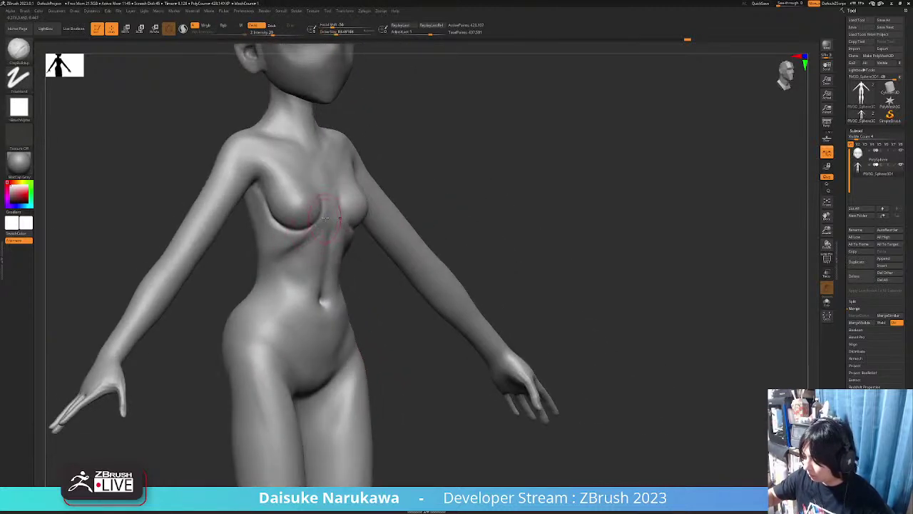
pyautogui.press('shift')
pyautogui.moveTo(320, 227)
pyautogui.mouseDown(button='right')
pyautogui.moveTo(279, 230)
pyautogui.moveTo(338, 212)
pyautogui.mouseUp(button='right')
pyautogui.moveTo(340, 208); pyautogui.dragTo(315, 228)
pyautogui.moveTo(315, 239); pyautogui.dragTo(321, 223, button='right')
pyautogui.press('shift')
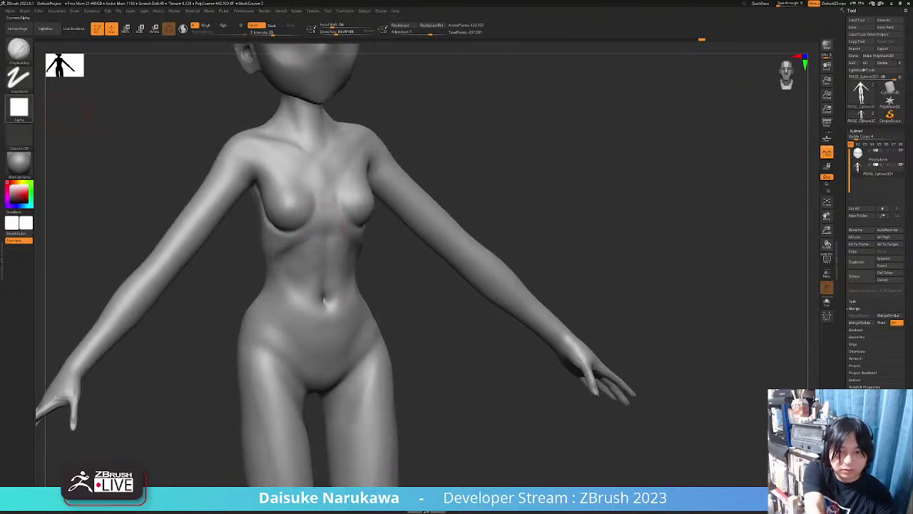
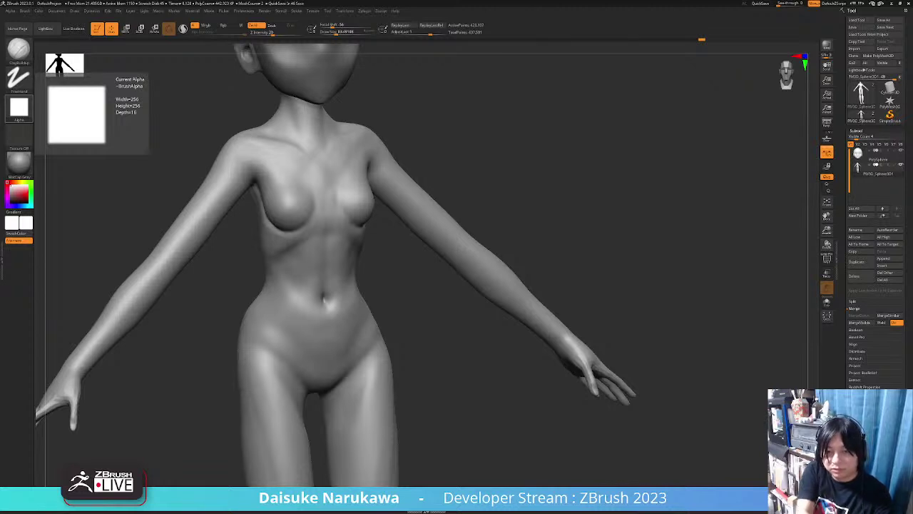
# Build up clay on the upper abdomen between the rib cage and the navel.
pyautogui.moveTo(442, 277)
pyautogui.mouseDown()
pyautogui.moveTo(401, 277)
pyautogui.moveTo(444, 276)
pyautogui.moveTo(403, 285)
pyautogui.mouseUp()
pyautogui.keyDown('shift'); pyautogui.moveTo(322, 221); pyautogui.dragTo(287, 248); pyautogui.keyUp('shift')
pyautogui.moveTo(457, 304)
pyautogui.mouseDown()
pyautogui.moveTo(407, 307)
pyautogui.moveTo(387, 247)
pyautogui.moveTo(400, 243)
pyautogui.mouseUp()
pyautogui.moveTo(370, 203); pyautogui.dragTo(376, 201, button='right')
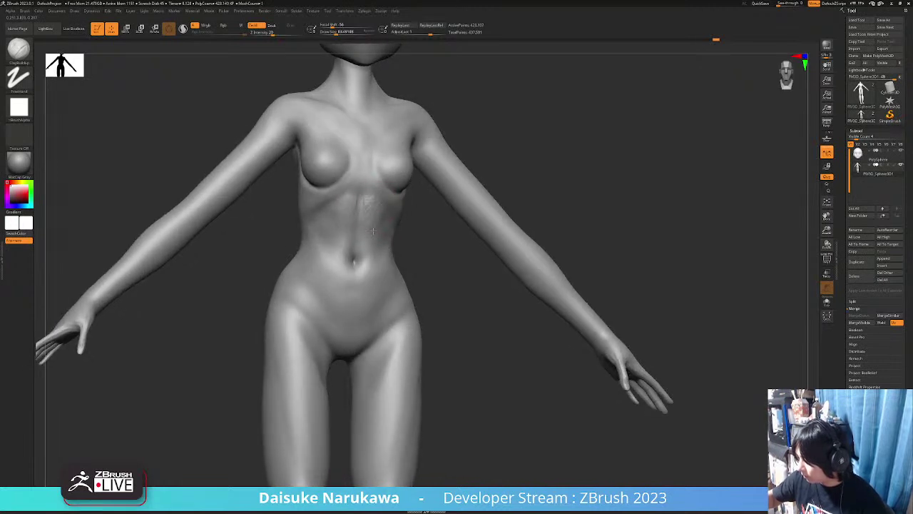
pyautogui.moveTo(368, 252); pyautogui.dragTo(383, 246, button='right')
pyautogui.moveTo(383, 245)
pyautogui.mouseDown()
pyautogui.moveTo(393, 247)
pyautogui.moveTo(364, 264)
pyautogui.mouseUp()
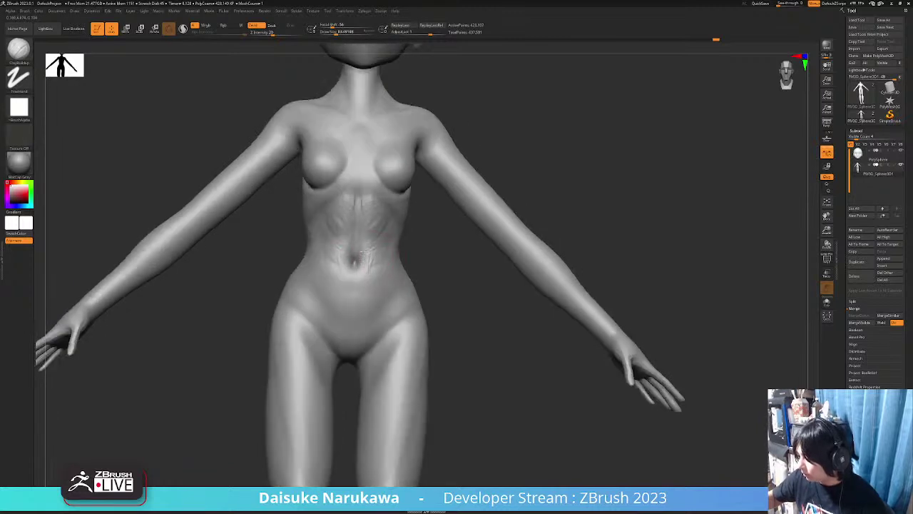
# Add clay strokes around the navel and down the lower belly towards the groin.
pyautogui.moveTo(383, 257); pyautogui.dragTo(377, 262, button='right')
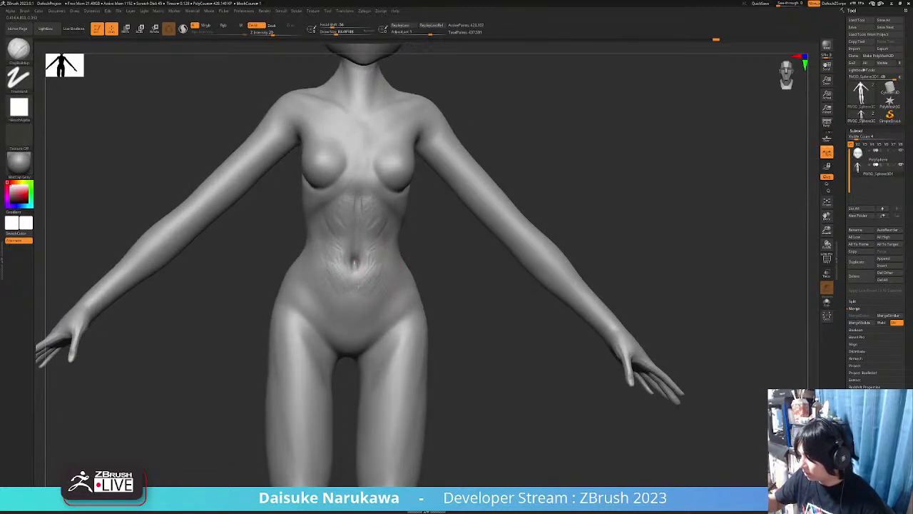
pyautogui.moveTo(384, 267)
pyautogui.mouseDown(button='right')
pyautogui.moveTo(379, 252)
pyautogui.moveTo(362, 297)
pyautogui.moveTo(357, 284)
pyautogui.moveTo(374, 284)
pyautogui.moveTo(377, 257)
pyautogui.moveTo(383, 292)
pyautogui.moveTo(369, 302)
pyautogui.mouseUp(button='right')
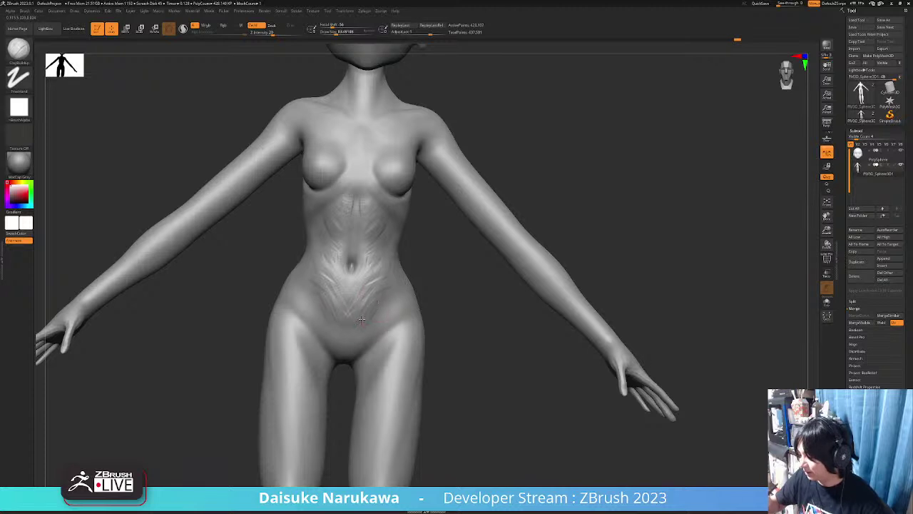
pyautogui.moveTo(379, 297); pyautogui.dragTo(389, 286, button='right')
# Smooth the clay strokes across the whole abdomen, from the lower belly up to the ribs.
pyautogui.press('shift')
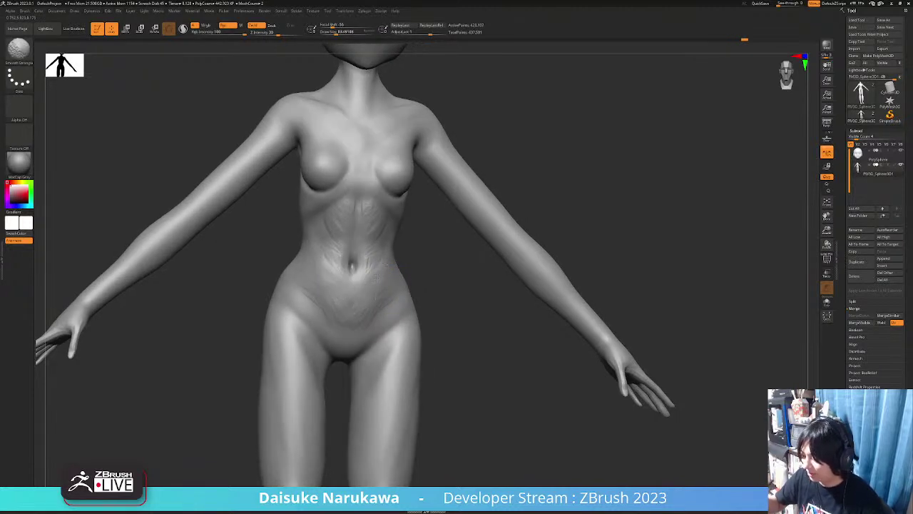
pyautogui.moveTo(378, 258); pyautogui.dragTo(373, 254, button='right')
pyautogui.keyDown('shift'); pyautogui.moveTo(373, 254); pyautogui.dragTo(380, 247); pyautogui.keyUp('shift')
pyautogui.keyDown('shift'); pyautogui.moveTo(382, 288); pyautogui.dragTo(366, 323); pyautogui.keyUp('shift')
pyautogui.moveTo(357, 327); pyautogui.dragTo(365, 213, button='right')
pyautogui.keyDown('shift'); pyautogui.moveTo(365, 213); pyautogui.dragTo(369, 206); pyautogui.keyUp('shift')
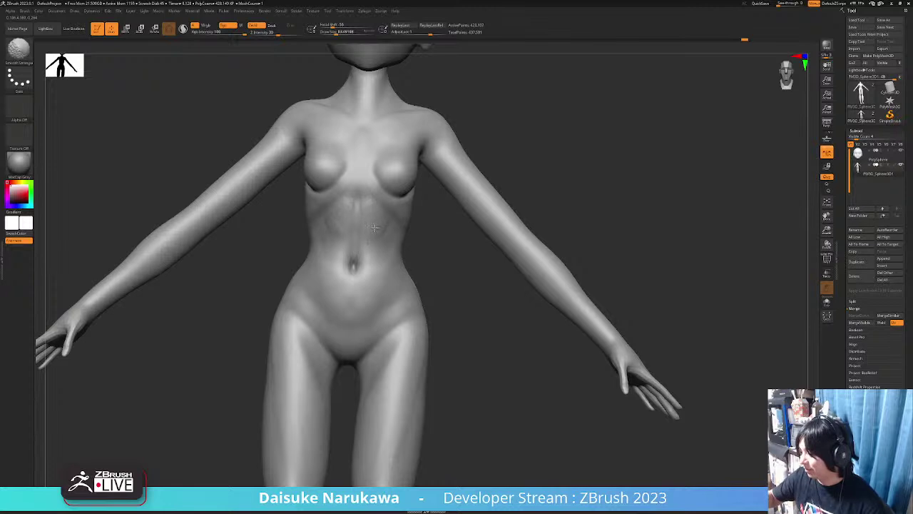
pyautogui.moveTo(382, 229)
pyautogui.mouseDown(button='right')
pyautogui.moveTo(414, 257)
pyautogui.moveTo(400, 343)
pyautogui.moveTo(419, 376)
pyautogui.moveTo(445, 371)
pyautogui.moveTo(392, 257)
pyautogui.moveTo(385, 215)
pyautogui.mouseUp(button='right')
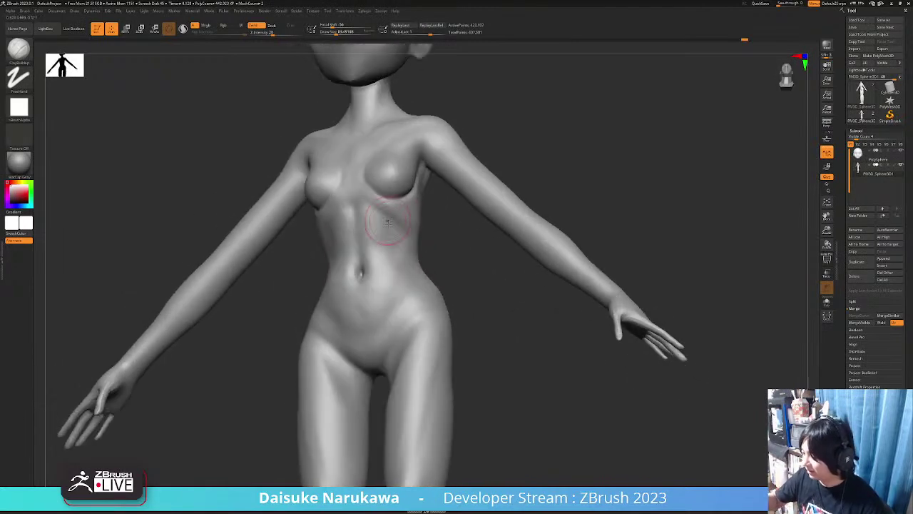
# Refine the side of the abdomen below the ribs and check the torso's proportions against the full figure.
pyautogui.moveTo(393, 226)
pyautogui.mouseDown()
pyautogui.moveTo(380, 227)
pyautogui.moveTo(387, 220)
pyautogui.moveTo(376, 241)
pyautogui.mouseUp()
pyautogui.moveTo(378, 236)
pyautogui.keyDown('shift'); pyautogui.mouseDown(button='right')
pyautogui.moveTo(387, 255)
pyautogui.moveTo(383, 249)
pyautogui.mouseUp(button='right'); pyautogui.keyUp('shift')
pyautogui.moveTo(396, 241)
pyautogui.keyDown('shift'); pyautogui.mouseDown()
pyautogui.moveTo(391, 261)
pyautogui.moveTo(382, 254)
pyautogui.mouseUp(); pyautogui.keyUp('shift')
pyautogui.keyDown('ctrl'); pyautogui.moveTo(397, 244); pyautogui.dragTo(383, 268, button='right'); pyautogui.keyUp('ctrl')
pyautogui.keyDown('alt'); pyautogui.moveTo(443, 377); pyautogui.dragTo(438, 372, button='right'); pyautogui.keyUp('alt')
pyautogui.keyDown('ctrl'); pyautogui.moveTo(395, 338); pyautogui.dragTo(397, 368, button='right'); pyautogui.keyUp('ctrl')
pyautogui.moveTo(397, 368); pyautogui.dragTo(336, 332, button='right')
pyautogui.moveTo(332, 208); pyautogui.dragTo(396, 341, button='right')
pyautogui.keyDown('ctrl'); pyautogui.moveTo(396, 341); pyautogui.dragTo(406, 321, button='right'); pyautogui.keyUp('ctrl')
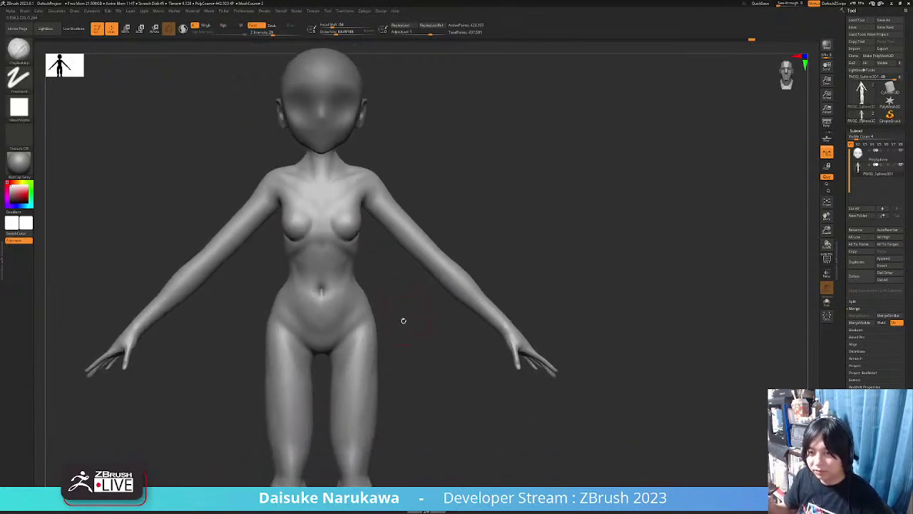
# Build up clay over the fronts of the knees to form the kneecaps.
pyautogui.keyDown('alt'); pyautogui.moveTo(378, 377); pyautogui.dragTo(397, 299, button='right'); pyautogui.keyUp('alt')
pyautogui.moveTo(386, 340)
pyautogui.keyDown('alt'); pyautogui.mouseDown(button='right')
pyautogui.moveTo(400, 306)
pyautogui.moveTo(407, 333)
pyautogui.moveTo(404, 304)
pyautogui.moveTo(406, 313)
pyautogui.moveTo(381, 325)
pyautogui.mouseUp(button='right'); pyautogui.keyUp('alt')
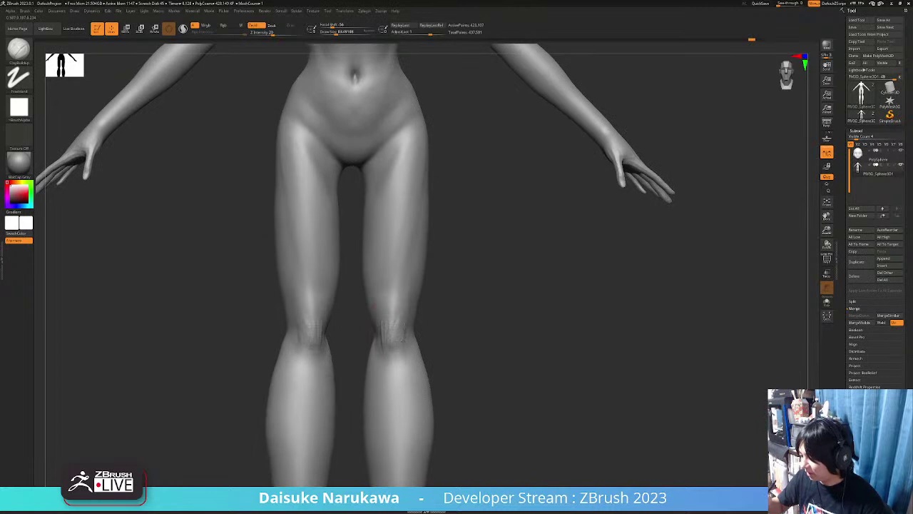
pyautogui.moveTo(389, 346); pyautogui.dragTo(371, 346, button='right')
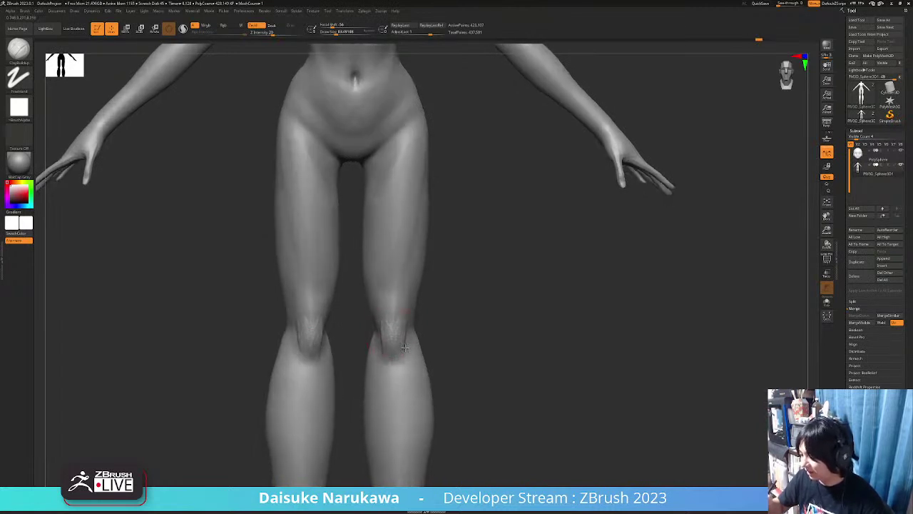
pyautogui.moveTo(408, 319)
pyautogui.mouseDown(button='right')
pyautogui.moveTo(402, 291)
pyautogui.moveTo(400, 303)
pyautogui.moveTo(377, 308)
pyautogui.moveTo(396, 314)
pyautogui.mouseUp(button='right')
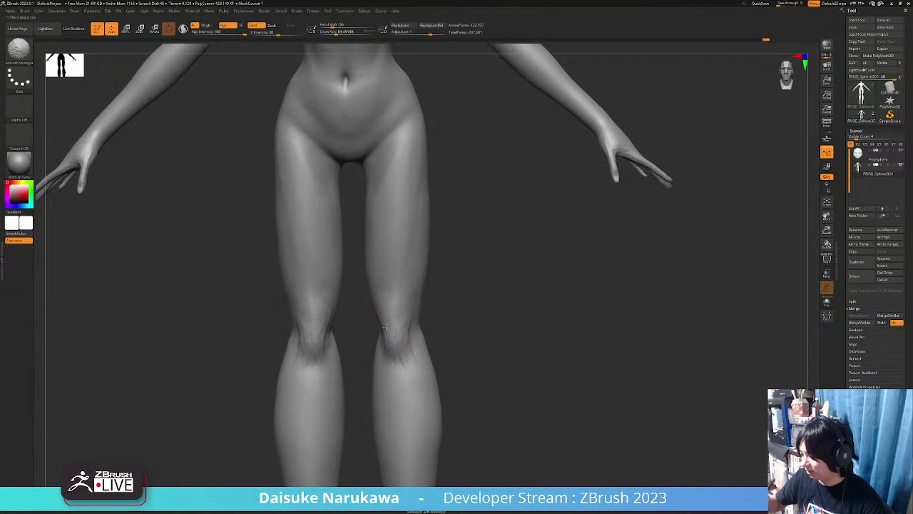
# Add the last clay strokes around the kneecaps and smooth them into the thighs and shins.
pyautogui.moveTo(411, 311)
pyautogui.keyDown('shift'); pyautogui.mouseDown(button='right')
pyautogui.moveTo(386, 301)
pyautogui.moveTo(379, 329)
pyautogui.mouseUp(button='right'); pyautogui.keyUp('shift')
pyautogui.press('shift')
pyautogui.keyDown('shift'); pyautogui.moveTo(379, 335); pyautogui.dragTo(378, 359); pyautogui.keyUp('shift')
pyautogui.moveTo(378, 360)
pyautogui.mouseDown(button='right')
pyautogui.moveTo(422, 332)
pyautogui.moveTo(418, 371)
pyautogui.mouseUp(button='right')
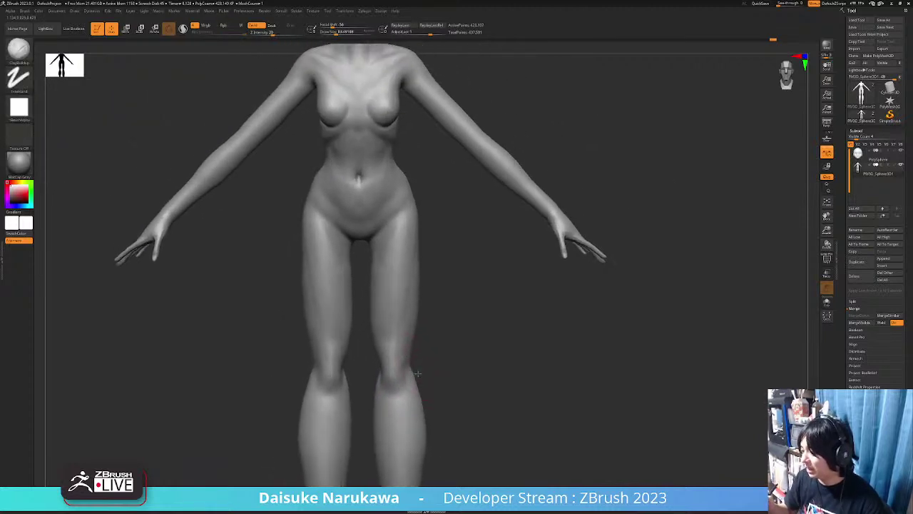
# Build up clay on the buttocks, the cleft between them and the backs of the upper thighs.
pyautogui.moveTo(408, 206); pyautogui.dragTo(416, 222, button='right')
pyautogui.keyDown('shift'); pyautogui.moveTo(418, 221); pyautogui.dragTo(411, 235); pyautogui.keyUp('shift')
pyautogui.moveTo(412, 234)
pyautogui.mouseDown(button='right')
pyautogui.moveTo(426, 222)
pyautogui.moveTo(401, 261)
pyautogui.moveTo(467, 259)
pyautogui.moveTo(474, 217)
pyautogui.moveTo(485, 221)
pyautogui.mouseUp(button='right')
pyautogui.moveTo(452, 222); pyautogui.dragTo(460, 237)
pyautogui.moveTo(460, 237)
pyautogui.mouseDown(button='right')
pyautogui.moveTo(470, 232)
pyautogui.moveTo(434, 230)
pyautogui.moveTo(467, 253)
pyautogui.moveTo(452, 278)
pyautogui.moveTo(390, 246)
pyautogui.moveTo(386, 257)
pyautogui.moveTo(398, 228)
pyautogui.mouseUp(button='right')
pyautogui.moveTo(380, 230); pyautogui.dragTo(378, 261)
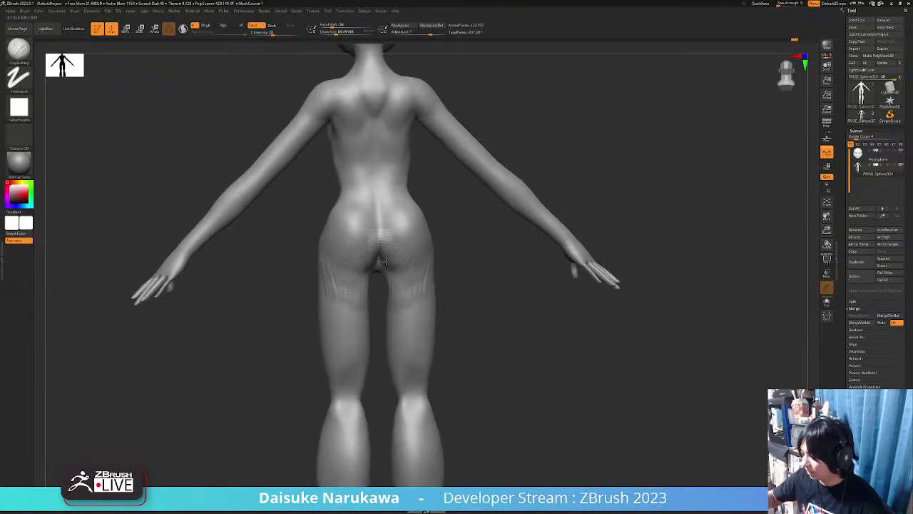
pyautogui.moveTo(391, 248); pyautogui.dragTo(381, 234, button='right')
pyautogui.moveTo(380, 232); pyautogui.dragTo(377, 264)
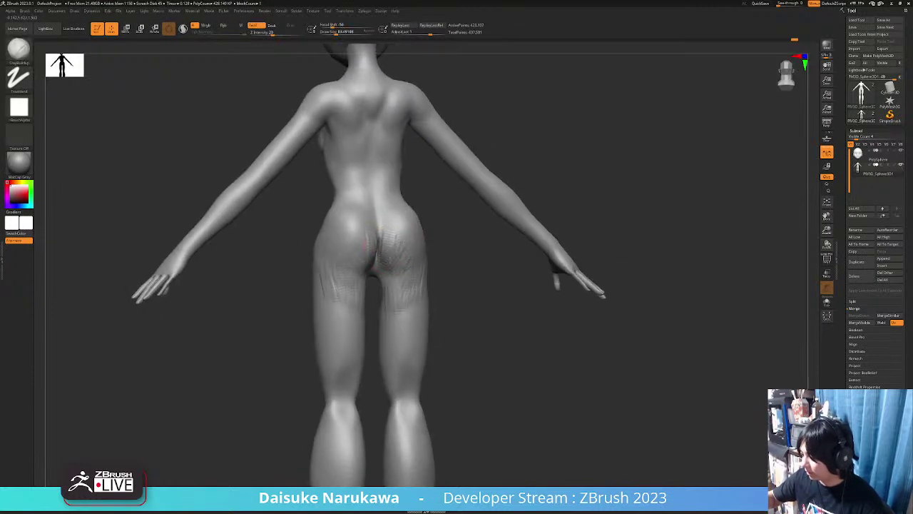
pyautogui.moveTo(407, 256)
pyautogui.mouseDown(button='right')
pyautogui.moveTo(390, 294)
pyautogui.moveTo(378, 285)
pyautogui.mouseUp(button='right')
# Set the brush size to about 51 and lay clay strokes along the back muscles beside the spine.
pyautogui.click(335, 33)
pyautogui.click(330, 32)
pyautogui.moveTo(365, 200); pyautogui.dragTo(373, 181, button='right')
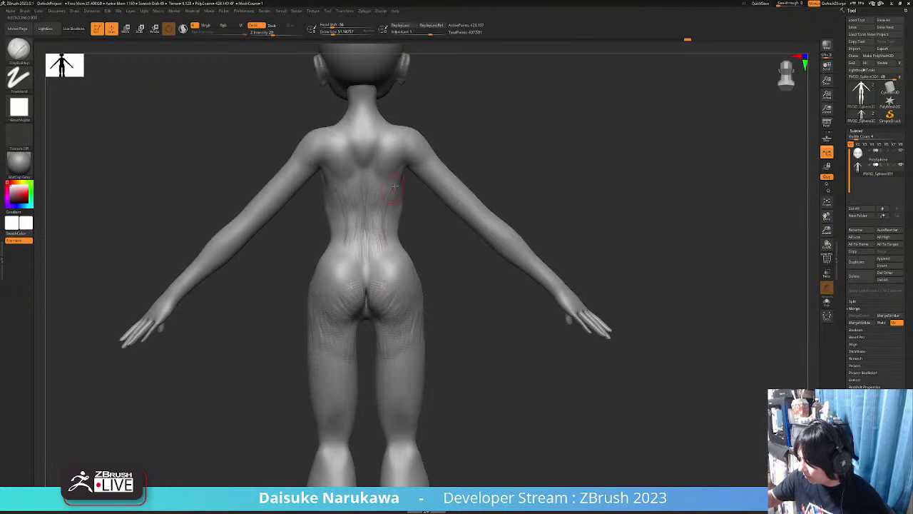
pyautogui.moveTo(389, 241); pyautogui.dragTo(308, 306, button='right')
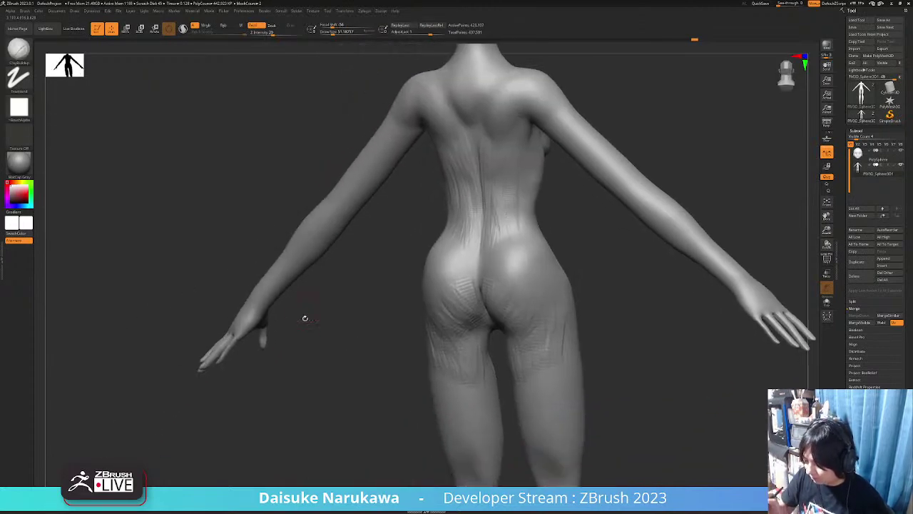
# Add clay strokes across the backs of the shoulders just above the armpits.
pyautogui.moveTo(405, 129); pyautogui.dragTo(398, 188, button='right')
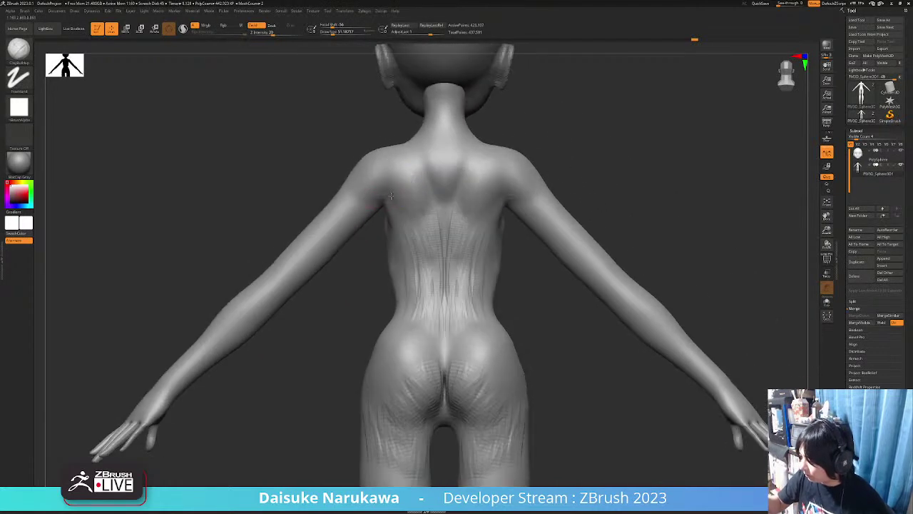
pyautogui.moveTo(363, 192); pyautogui.dragTo(388, 182)
pyautogui.keyDown('alt'); pyautogui.moveTo(421, 153); pyautogui.dragTo(358, 186, button='right'); pyautogui.keyUp('alt')
# Enlarge the brush and build up clay over the shoulder blades and the rear shoulder muscles.
pyautogui.click(344, 32)
pyautogui.click(336, 33)
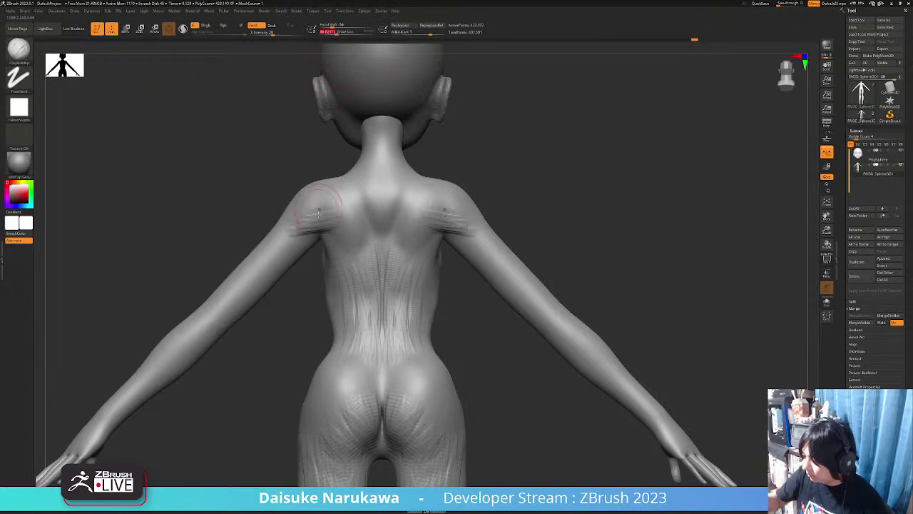
pyautogui.moveTo(305, 226); pyautogui.dragTo(336, 215)
pyautogui.moveTo(327, 203); pyautogui.dragTo(348, 210, button='right')
pyautogui.moveTo(308, 214); pyautogui.dragTo(330, 207)
pyautogui.moveTo(334, 193)
pyautogui.mouseDown(button='right')
pyautogui.moveTo(317, 214)
pyautogui.moveTo(332, 201)
pyautogui.moveTo(420, 218)
pyautogui.moveTo(357, 204)
pyautogui.moveTo(363, 267)
pyautogui.mouseUp(button='right')
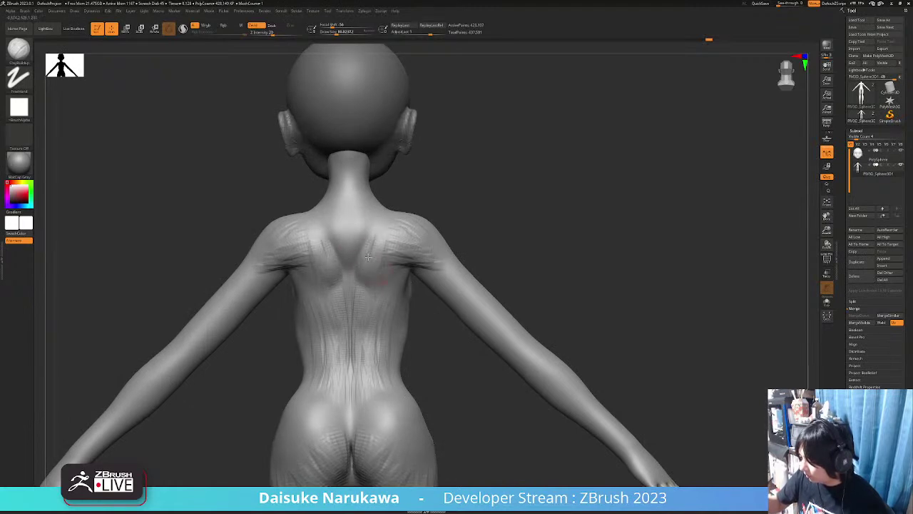
pyautogui.moveTo(372, 251); pyautogui.dragTo(378, 258, button='right')
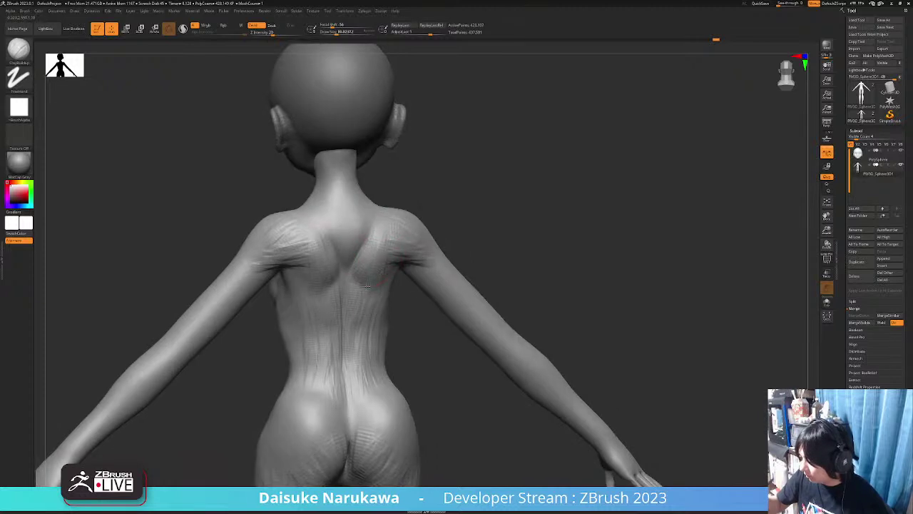
pyautogui.moveTo(391, 244)
pyautogui.mouseDown(button='right')
pyautogui.moveTo(401, 243)
pyautogui.moveTo(403, 354)
pyautogui.moveTo(444, 333)
pyautogui.moveTo(420, 254)
pyautogui.moveTo(419, 292)
pyautogui.moveTo(402, 261)
pyautogui.moveTo(410, 269)
pyautogui.mouseUp(button='right')
# Reduce the brush size and sculpt the collarbones from the shoulders to the base of the neck.
pyautogui.click(353, 31)
pyautogui.moveTo(404, 189); pyautogui.dragTo(435, 215, button='right')
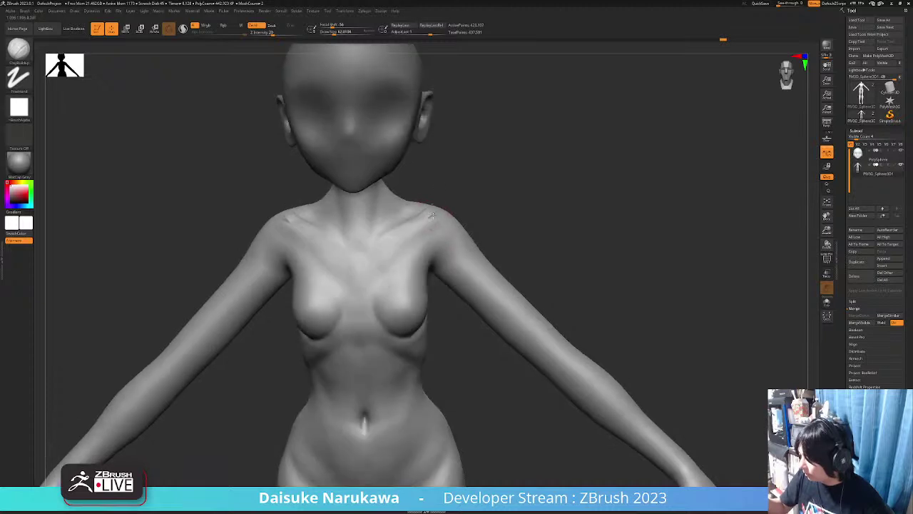
pyautogui.moveTo(419, 220)
pyautogui.mouseDown()
pyautogui.moveTo(380, 242)
pyautogui.moveTo(418, 220)
pyautogui.mouseUp()
pyautogui.moveTo(433, 217)
pyautogui.keyDown('shift'); pyautogui.mouseDown(button='right')
pyautogui.moveTo(391, 298)
pyautogui.moveTo(374, 266)
pyautogui.mouseUp(button='right'); pyautogui.keyUp('shift')
pyautogui.moveTo(373, 265); pyautogui.dragTo(371, 256, button='right')
pyautogui.moveTo(359, 187)
pyautogui.mouseDown(button='right')
pyautogui.moveTo(388, 207)
pyautogui.moveTo(394, 227)
pyautogui.moveTo(345, 234)
pyautogui.moveTo(344, 250)
pyautogui.mouseUp(button='right')
pyautogui.moveTo(344, 249); pyautogui.dragTo(345, 260)
pyautogui.moveTo(345, 261); pyautogui.dragTo(340, 220, button='right')
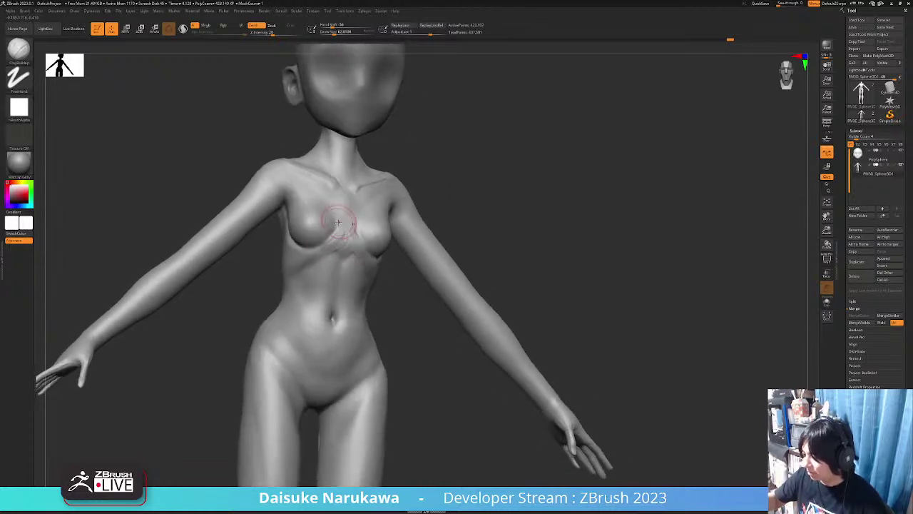
# Build up and smooth the sternum area between the chest volumes.
pyautogui.moveTo(307, 258)
pyautogui.mouseDown(button='right')
pyautogui.moveTo(345, 239)
pyautogui.moveTo(333, 244)
pyautogui.mouseUp(button='right')
pyautogui.moveTo(343, 206)
pyautogui.mouseDown(button='right')
pyautogui.moveTo(361, 204)
pyautogui.moveTo(350, 209)
pyautogui.moveTo(369, 235)
pyautogui.mouseUp(button='right')
pyautogui.press('shift')
pyautogui.keyDown('shift'); pyautogui.moveTo(369, 236); pyautogui.dragTo(375, 241); pyautogui.keyUp('shift')
pyautogui.moveTo(374, 241)
pyautogui.mouseDown(button='right')
pyautogui.moveTo(384, 244)
pyautogui.moveTo(374, 255)
pyautogui.mouseUp(button='right')
# Define the lower edge of the rib cage below the chest and refine the upper torso.
pyautogui.keyDown('alt'); pyautogui.moveTo(343, 281); pyautogui.dragTo(363, 213, button='right'); pyautogui.keyUp('alt')
pyautogui.keyDown('shift'); pyautogui.moveTo(364, 213); pyautogui.dragTo(367, 204); pyautogui.keyUp('shift')
pyautogui.moveTo(367, 204); pyautogui.dragTo(378, 214, button='right')
pyautogui.moveTo(397, 323); pyautogui.dragTo(363, 220, button='right')
pyautogui.moveTo(350, 250); pyautogui.dragTo(367, 244, button='right')
pyautogui.keyDown('shift'); pyautogui.moveTo(356, 213); pyautogui.dragTo(350, 218); pyautogui.keyUp('shift')
# Build up clay along the creases from the hips to the groin and smooth it into the lower belly.
pyautogui.moveTo(350, 219)
pyautogui.mouseDown(button='right')
pyautogui.moveTo(358, 203)
pyautogui.moveTo(359, 249)
pyautogui.moveTo(384, 254)
pyautogui.moveTo(386, 229)
pyautogui.moveTo(369, 230)
pyautogui.moveTo(366, 240)
pyautogui.moveTo(368, 232)
pyautogui.moveTo(393, 332)
pyautogui.moveTo(404, 333)
pyautogui.mouseUp(button='right')
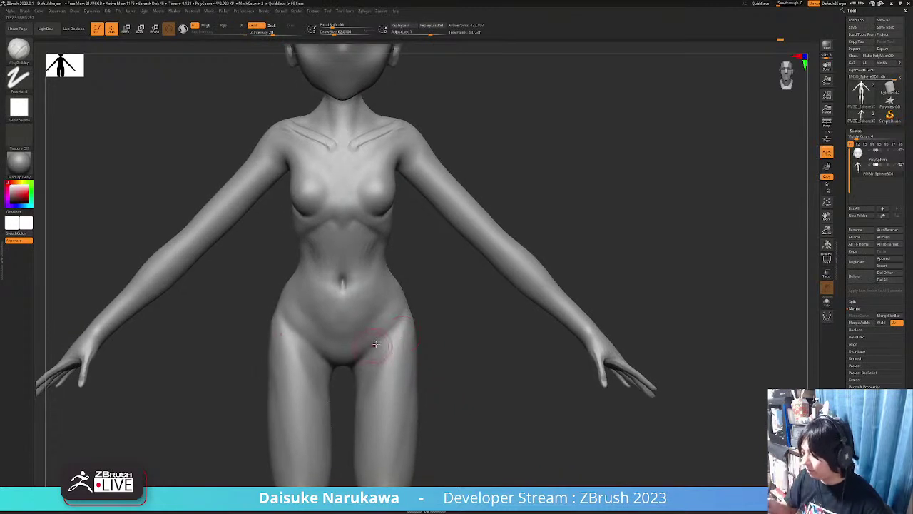
pyautogui.press('f')
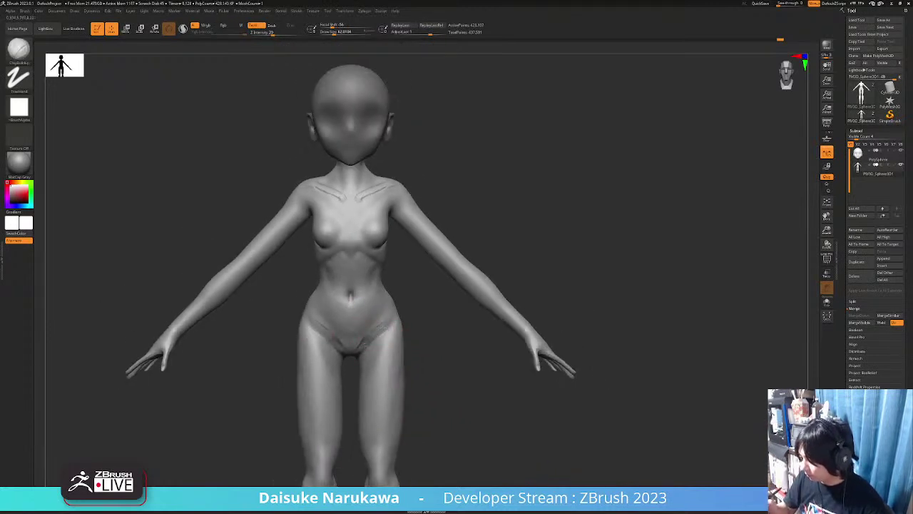
pyautogui.press('shift')
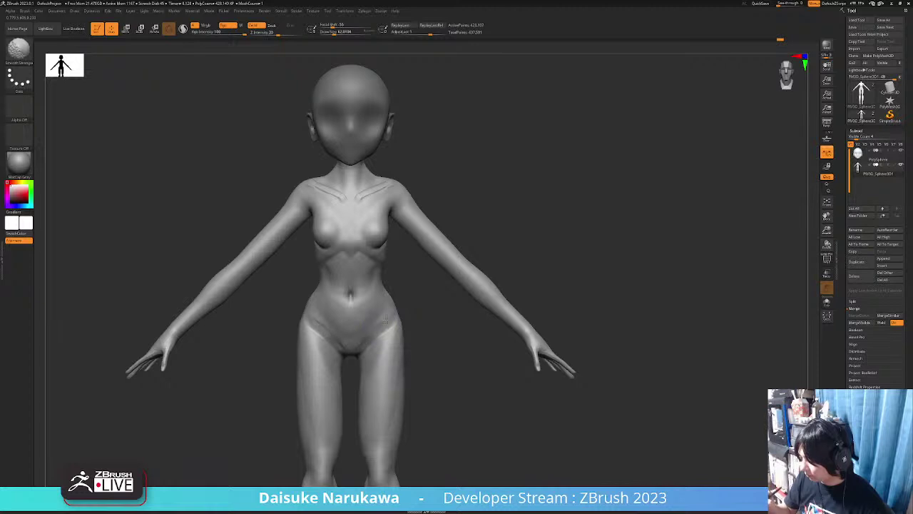
pyautogui.moveTo(407, 323); pyautogui.dragTo(399, 343, button='right')
pyautogui.keyDown('ctrl'); pyautogui.moveTo(391, 300); pyautogui.dragTo(387, 257, button='right'); pyautogui.keyUp('ctrl')
pyautogui.moveTo(395, 293)
pyautogui.keyDown('ctrl'); pyautogui.mouseDown(button='right')
pyautogui.moveTo(409, 200)
pyautogui.moveTo(431, 273)
pyautogui.mouseUp(button='right'); pyautogui.keyUp('ctrl')
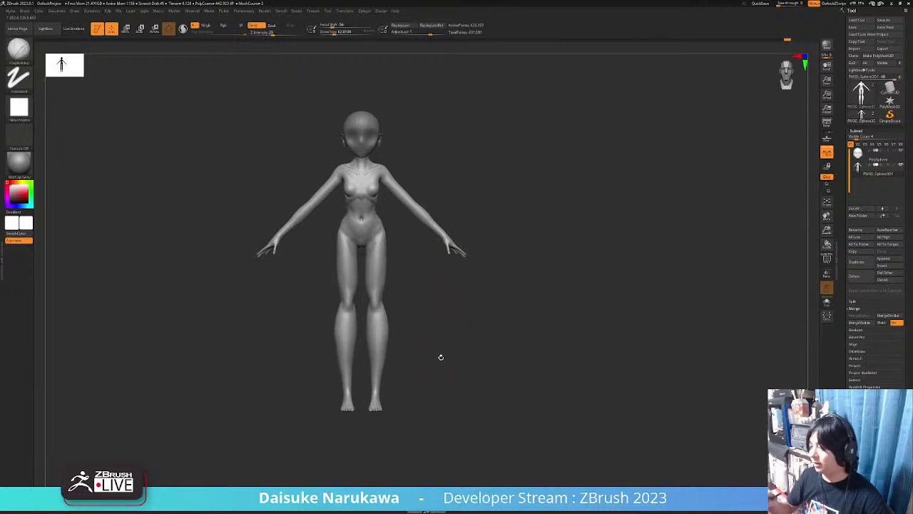
# Switch to the SnakeHook brush, enlarge it and reshape the outer contour of the hips and upper thighs.
pyautogui.click(27, 60)
pyautogui.click(282, 84)
pyautogui.click(334, 31)
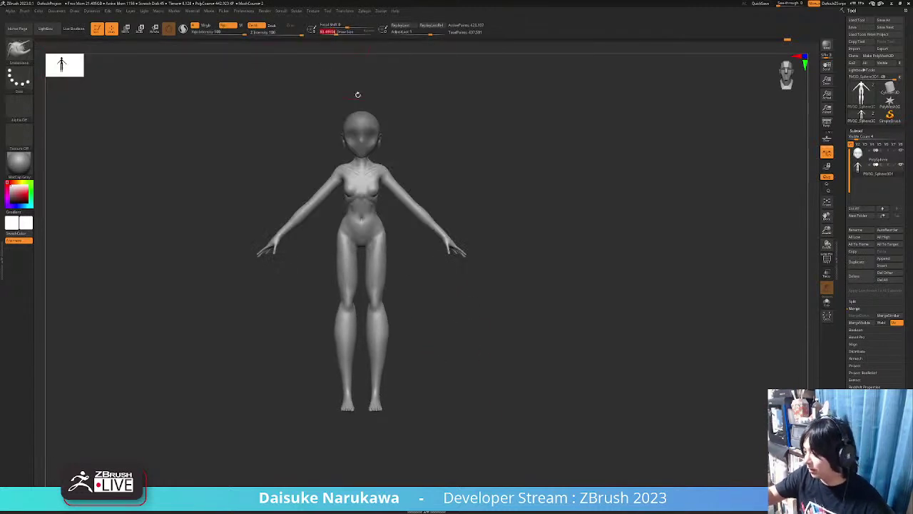
pyautogui.keyDown('ctrl'); pyautogui.moveTo(384, 225); pyautogui.dragTo(388, 243, button='right'); pyautogui.keyUp('ctrl')
pyautogui.click(344, 32)
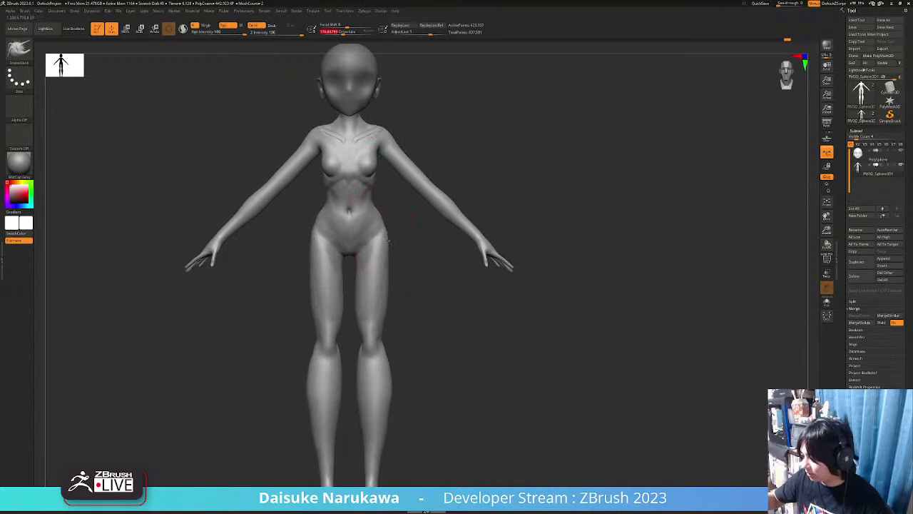
pyautogui.moveTo(381, 241); pyautogui.dragTo(388, 242)
pyautogui.moveTo(387, 242)
pyautogui.keyDown('ctrl'); pyautogui.mouseDown(button='right')
pyautogui.moveTo(386, 218)
pyautogui.moveTo(383, 240)
pyautogui.moveTo(383, 229)
pyautogui.mouseUp(button='right'); pyautogui.keyUp('ctrl')
pyautogui.moveTo(379, 245); pyautogui.dragTo(383, 247)
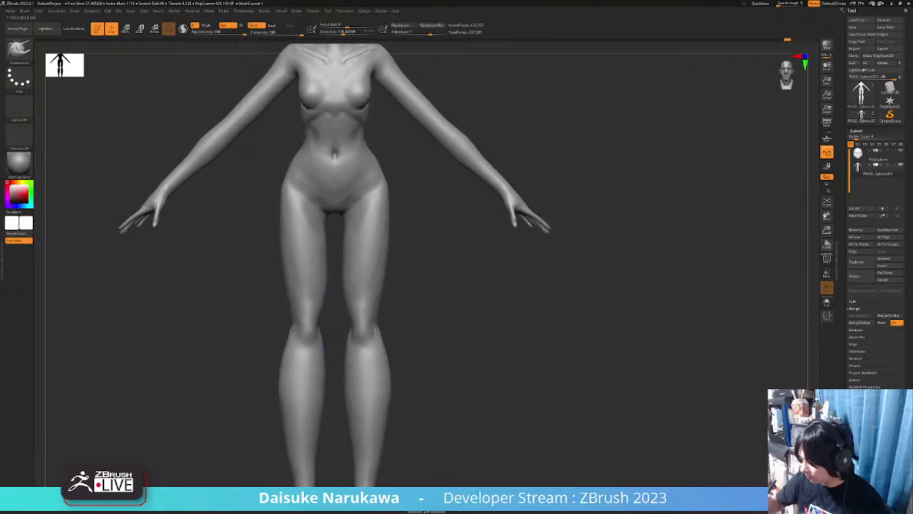
# Adjust the contours of the thighs and smooth their inner sides down to the knees.
pyautogui.keyDown('ctrl'); pyautogui.moveTo(376, 318); pyautogui.dragTo(379, 298, button='right'); pyautogui.keyUp('ctrl')
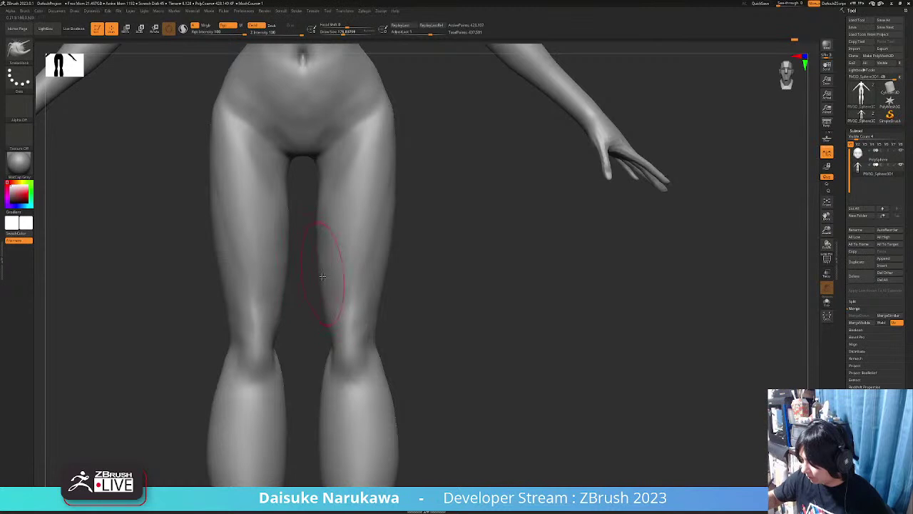
pyautogui.press('shift')
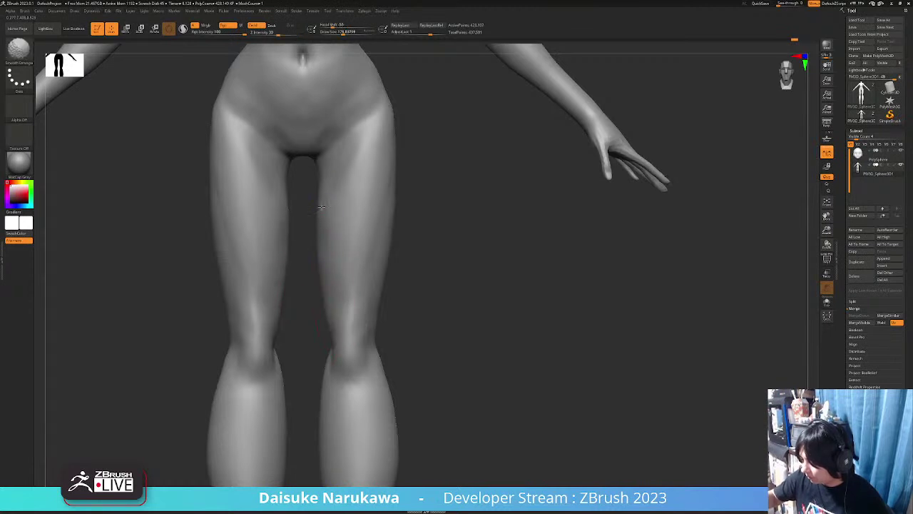
pyautogui.keyDown('shift'); pyautogui.moveTo(318, 276); pyautogui.dragTo(331, 328); pyautogui.keyUp('shift')
pyautogui.keyDown('ctrl'); pyautogui.moveTo(332, 336); pyautogui.dragTo(362, 303, button='right'); pyautogui.keyUp('ctrl')
pyautogui.moveTo(362, 301); pyautogui.dragTo(356, 298)
# Reshape the outer contour of the calves and smooth it.
pyautogui.moveTo(361, 343); pyautogui.dragTo(355, 344)
pyautogui.moveTo(359, 382); pyautogui.dragTo(353, 387)
pyautogui.press('shift')
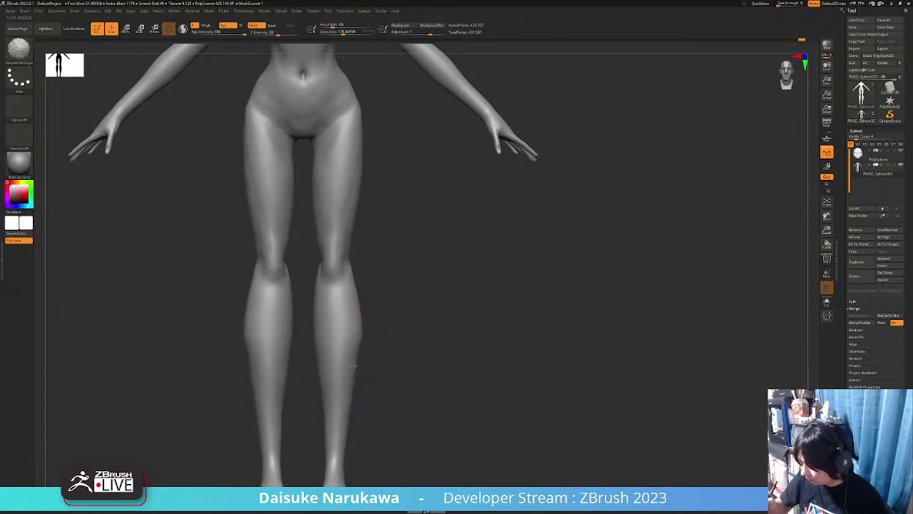
pyautogui.keyDown('ctrl'); pyautogui.moveTo(355, 378); pyautogui.dragTo(356, 355, button='right'); pyautogui.keyUp('ctrl')
pyautogui.keyDown('shift'); pyautogui.moveTo(358, 339); pyautogui.dragTo(357, 362); pyautogui.keyUp('shift')
pyautogui.keyDown('ctrl'); pyautogui.moveTo(358, 334); pyautogui.dragTo(331, 268, button='right'); pyautogui.keyUp('ctrl')
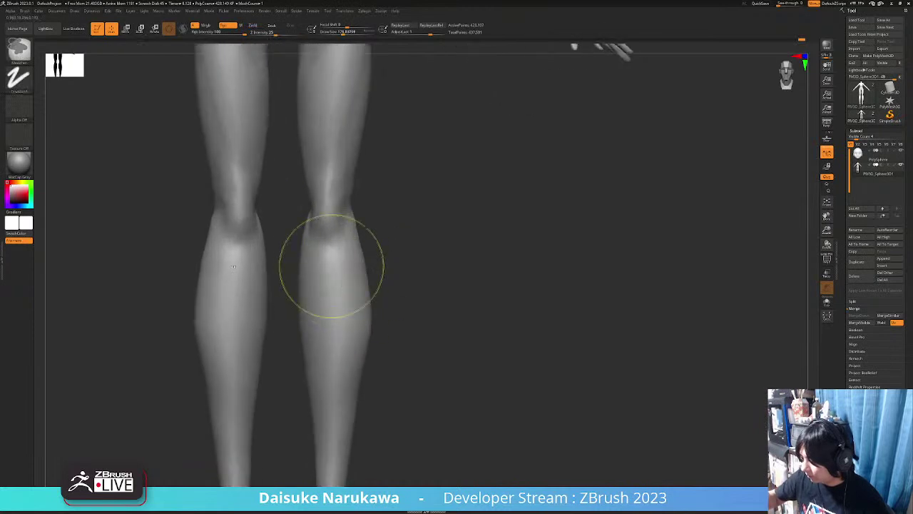
# Adjust the inner contour of the lower legs just below the knees.
pyautogui.keyDown('shift'); pyautogui.moveTo(302, 249); pyautogui.dragTo(305, 236); pyautogui.keyUp('shift')
pyautogui.keyDown('ctrl'); pyautogui.moveTo(306, 236); pyautogui.dragTo(315, 218, button='right'); pyautogui.keyUp('ctrl')
pyautogui.moveTo(314, 217); pyautogui.dragTo(315, 211)
pyautogui.keyDown('ctrl'); pyautogui.moveTo(315, 211); pyautogui.dragTo(375, 240, button='right'); pyautogui.keyUp('ctrl')
# Smooth the outer sides of the knees and calves in front view.
pyautogui.keyDown('alt'); pyautogui.moveTo(374, 241); pyautogui.dragTo(394, 369, button='right'); pyautogui.keyUp('alt')
pyautogui.moveTo(353, 200); pyautogui.dragTo(386, 347, button='right')
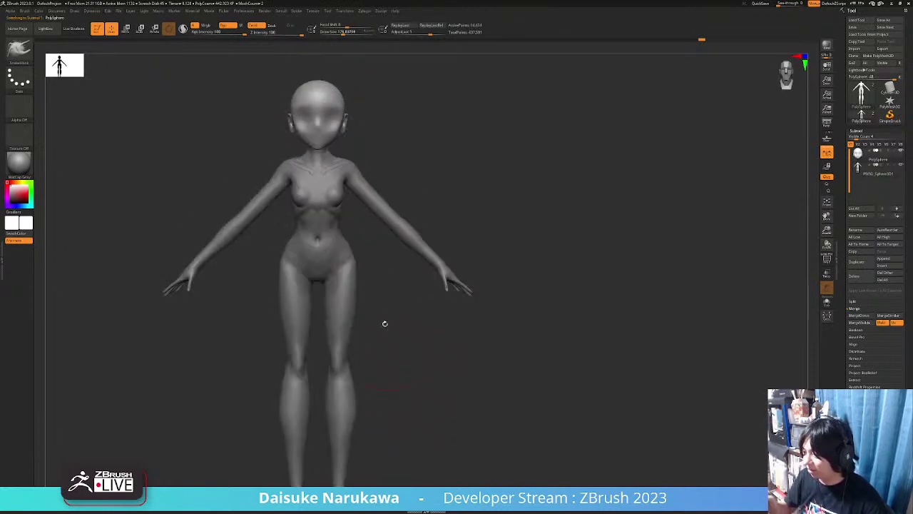
# Recentre the transform gizmo on the head mesh and adjust the head's placement and size above the neck.
pyautogui.click(126, 29)
pyautogui.keyDown('shift'); pyautogui.moveTo(235, 114); pyautogui.dragTo(307, 107, button='right'); pyautogui.keyUp('shift')
pyautogui.click(306, 74)
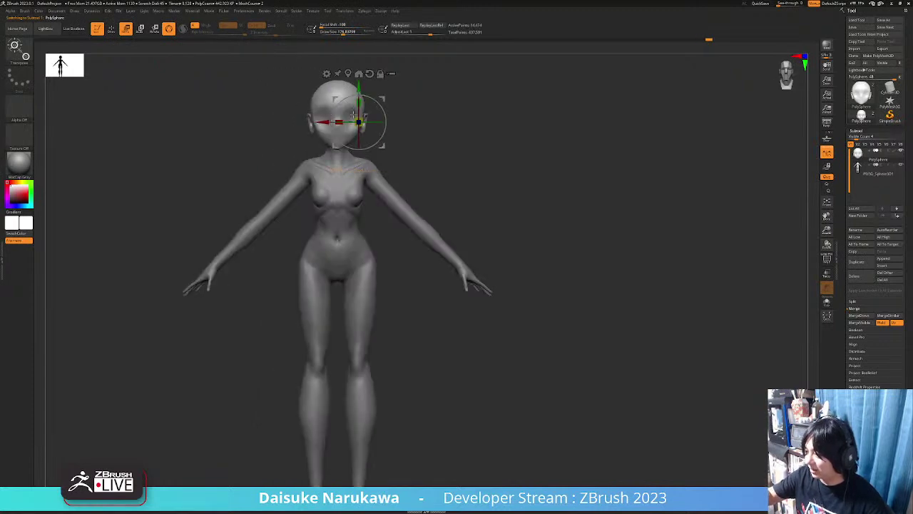
pyautogui.click(348, 73)
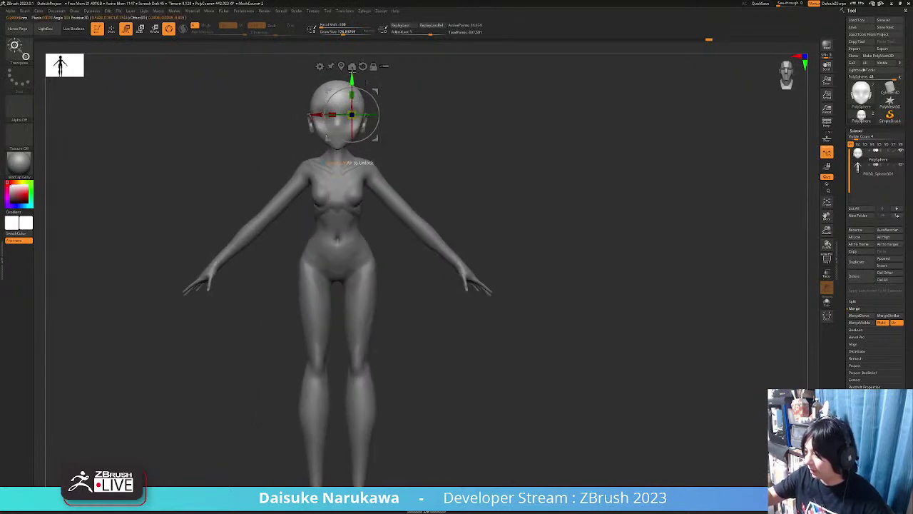
pyautogui.click(341, 66)
pyautogui.keyDown('ctrl'); pyautogui.moveTo(300, 92); pyautogui.dragTo(350, 128, button='right'); pyautogui.keyUp('ctrl')
pyautogui.moveTo(301, 116); pyautogui.dragTo(276, 95)
# Make the body the active mesh, return to sculpting and adjust the neck's profile in side view.
pyautogui.keyDown('shift'); pyautogui.moveTo(435, 171); pyautogui.dragTo(393, 208, button='right'); pyautogui.keyUp('shift')
pyautogui.keyDown('alt'); pyautogui.click(314, 204); pyautogui.keyUp('alt')
pyautogui.click(351, 187)
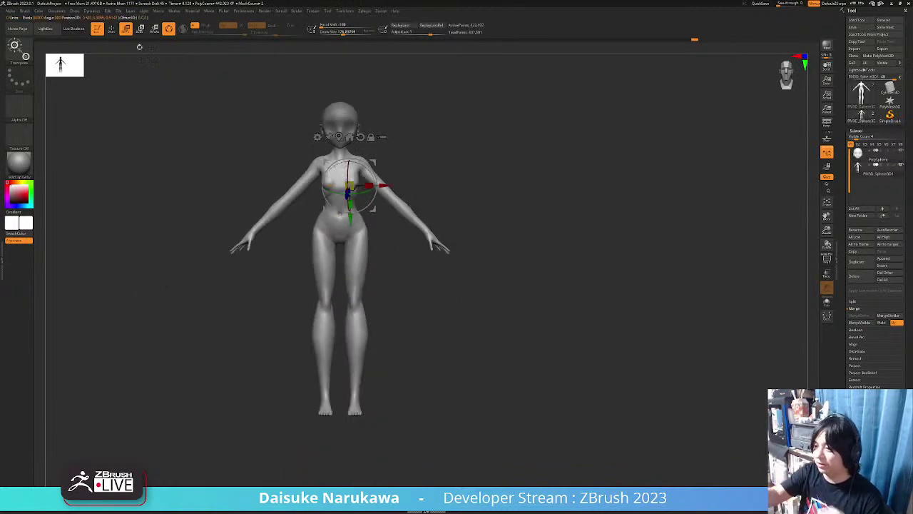
pyautogui.click(111, 28)
pyautogui.moveTo(343, 150)
pyautogui.keyDown('ctrl'); pyautogui.mouseDown(button='right')
pyautogui.moveTo(357, 174)
pyautogui.moveTo(356, 157)
pyautogui.mouseUp(button='right'); pyautogui.keyUp('ctrl')
pyautogui.moveTo(356, 138)
pyautogui.mouseDown(button='right')
pyautogui.moveTo(363, 159)
pyautogui.moveTo(355, 145)
pyautogui.moveTo(325, 192)
pyautogui.moveTo(311, 189)
pyautogui.mouseUp(button='right')
pyautogui.rightClick(310, 189)
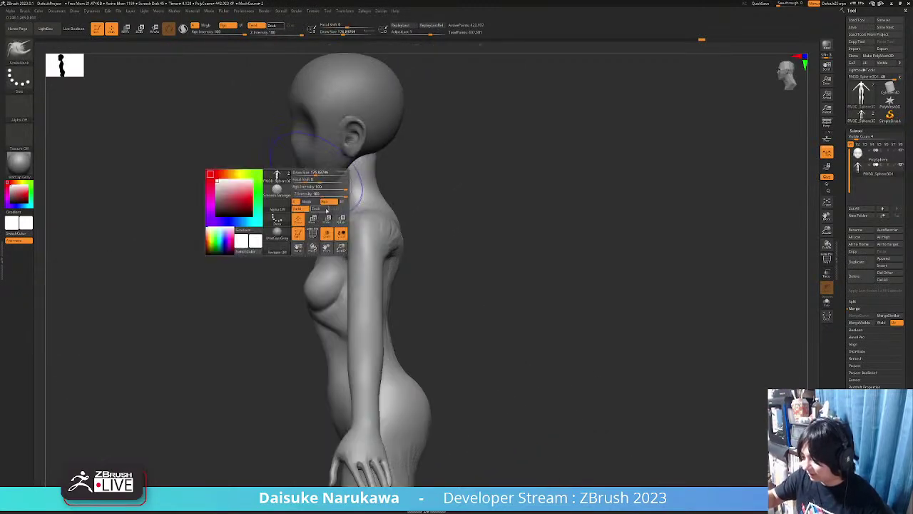
pyautogui.moveTo(358, 118)
pyautogui.keyDown('ctrl'); pyautogui.mouseDown(button='right')
pyautogui.moveTo(320, 216)
pyautogui.moveTo(334, 227)
pyautogui.moveTo(351, 185)
pyautogui.moveTo(392, 170)
pyautogui.moveTo(426, 236)
pyautogui.moveTo(402, 373)
pyautogui.moveTo(379, 350)
pyautogui.moveTo(377, 304)
pyautogui.moveTo(380, 366)
pyautogui.mouseUp(button='right'); pyautogui.keyUp('ctrl')
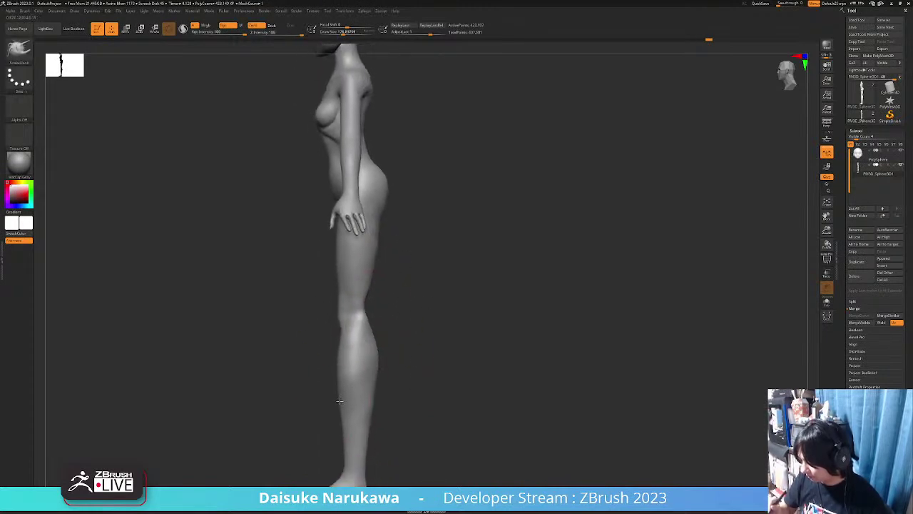
# Adjust the back of the leg around the knee and smooth the shoulder and upper back in side view.
pyautogui.moveTo(351, 367)
pyautogui.keyDown('ctrl'); pyautogui.mouseDown(button='right')
pyautogui.moveTo(371, 377)
pyautogui.moveTo(392, 179)
pyautogui.moveTo(380, 321)
pyautogui.mouseUp(button='right'); pyautogui.keyUp('ctrl')
pyautogui.keyDown('ctrl'); pyautogui.moveTo(379, 321); pyautogui.dragTo(367, 219, button='right'); pyautogui.keyUp('ctrl')
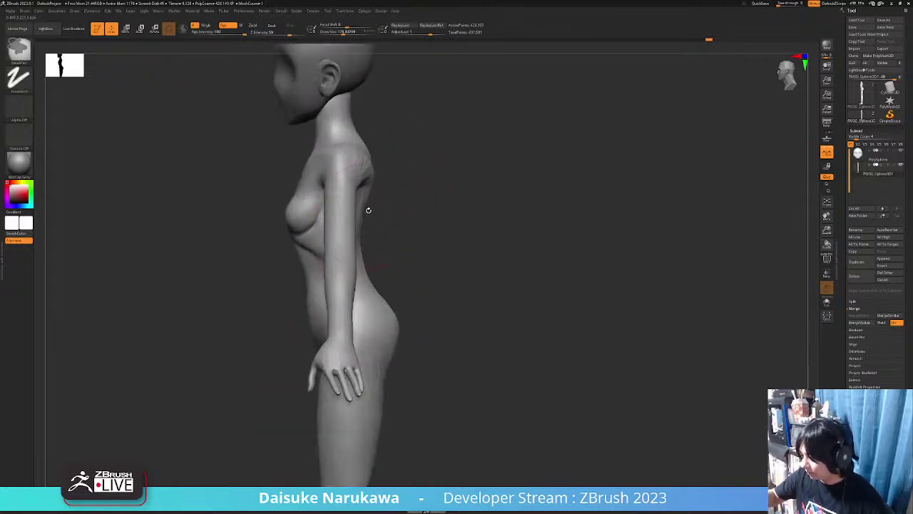
pyautogui.moveTo(373, 150); pyautogui.dragTo(314, 155, button='right')
pyautogui.moveTo(371, 168); pyautogui.dragTo(417, 211, button='right')
pyautogui.keyDown('ctrl'); pyautogui.moveTo(361, 209); pyautogui.dragTo(372, 160, button='right'); pyautogui.keyUp('ctrl')
# Reshape and smooth the lower shin and ankle in side view.
pyautogui.keyDown('alt'); pyautogui.moveTo(411, 381); pyautogui.dragTo(399, 283, button='right'); pyautogui.keyUp('alt')
pyautogui.moveTo(354, 382); pyautogui.dragTo(360, 263, button='right')
pyautogui.keyDown('ctrl'); pyautogui.rightClick(347, 423); pyautogui.keyUp('ctrl')
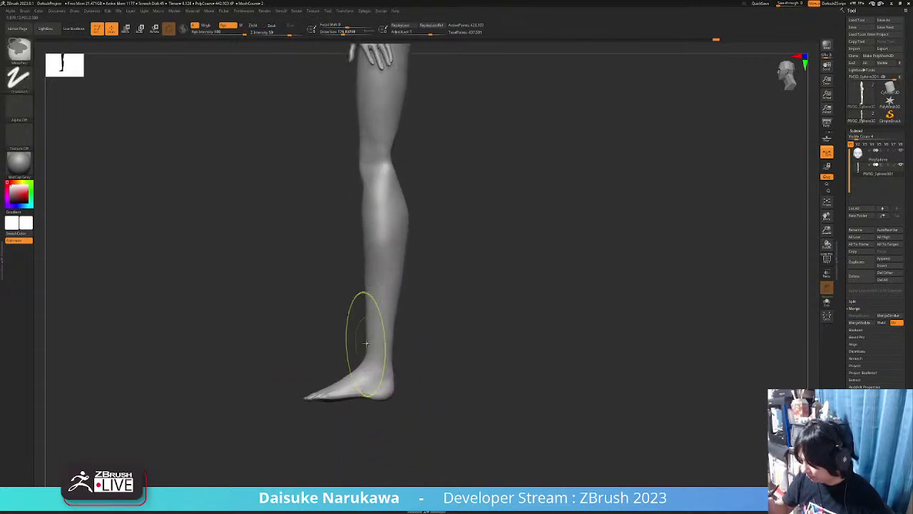
pyautogui.keyDown('ctrl'); pyautogui.moveTo(365, 345); pyautogui.dragTo(364, 365, button='right'); pyautogui.keyUp('ctrl')
pyautogui.press('shift')
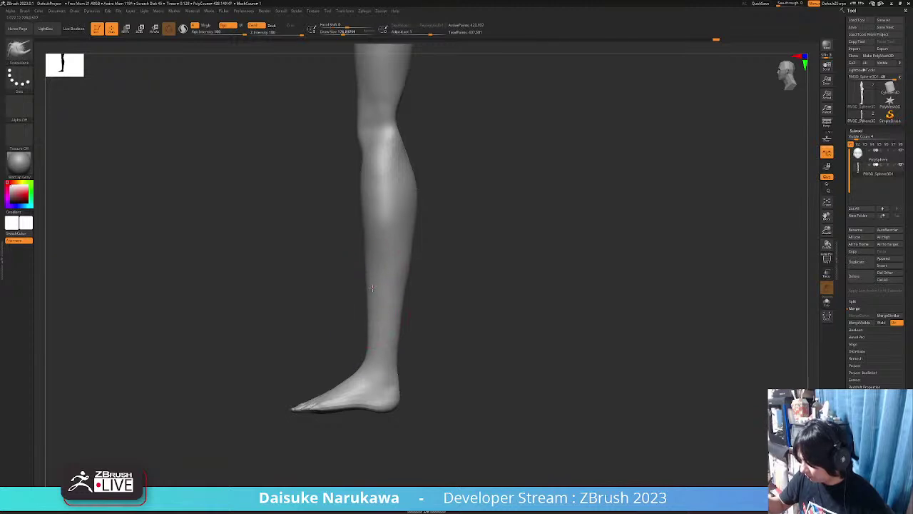
pyautogui.keyDown('ctrl'); pyautogui.moveTo(373, 314); pyautogui.dragTo(397, 356, button='right'); pyautogui.keyUp('ctrl')
pyautogui.moveTo(397, 356)
pyautogui.keyDown('ctrl'); pyautogui.mouseDown(button='right')
pyautogui.moveTo(396, 378)
pyautogui.moveTo(407, 365)
pyautogui.moveTo(408, 288)
pyautogui.moveTo(404, 320)
pyautogui.mouseUp(button='right'); pyautogui.keyUp('ctrl')
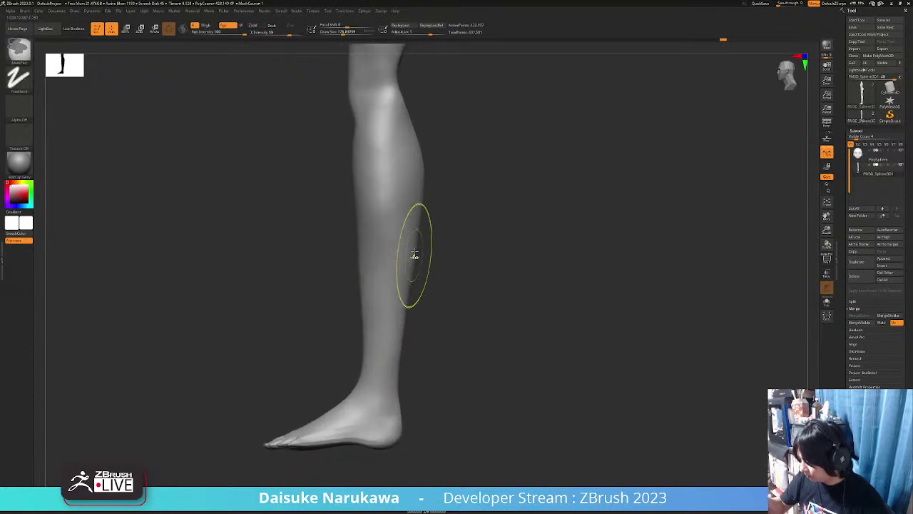
# Refine the calf's rear contour down to the ankle in side view, smoothing the transitions.
pyautogui.keyDown('ctrl'); pyautogui.moveTo(414, 261); pyautogui.dragTo(416, 213, button='right'); pyautogui.keyUp('ctrl')
pyautogui.keyDown('shift'); pyautogui.moveTo(409, 255); pyautogui.dragTo(409, 282); pyautogui.keyUp('shift')
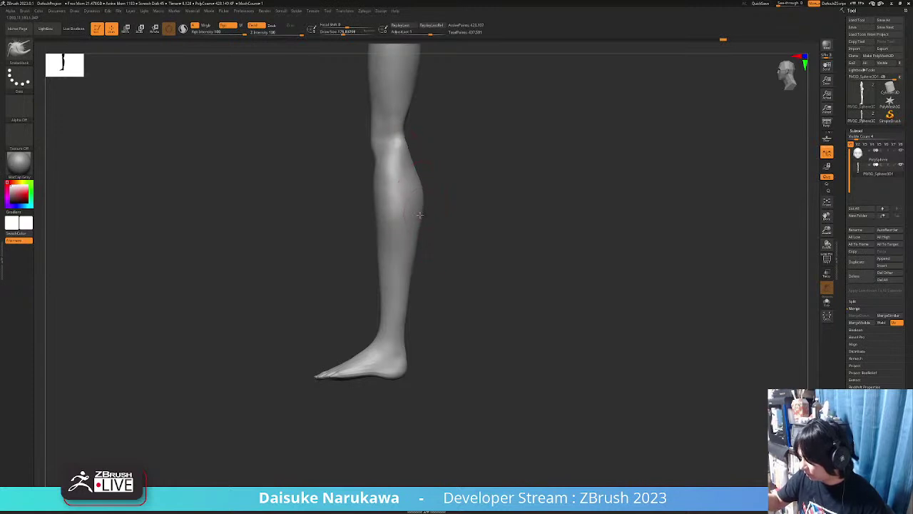
pyautogui.keyDown('alt'); pyautogui.moveTo(415, 286); pyautogui.dragTo(440, 351, button='right'); pyautogui.keyUp('alt')
pyautogui.keyDown('ctrl'); pyautogui.moveTo(405, 209); pyautogui.dragTo(409, 235, button='right'); pyautogui.keyUp('ctrl')
pyautogui.moveTo(409, 228); pyautogui.dragTo(398, 228)
pyautogui.moveTo(412, 289)
pyautogui.keyDown('ctrl'); pyautogui.mouseDown(button='right')
pyautogui.moveTo(409, 252)
pyautogui.moveTo(416, 274)
pyautogui.mouseUp(button='right'); pyautogui.keyUp('ctrl')
pyautogui.keyDown('shift'); pyautogui.moveTo(416, 274); pyautogui.dragTo(402, 229); pyautogui.keyUp('shift')
pyautogui.moveTo(401, 224)
pyautogui.keyDown('alt'); pyautogui.mouseDown(button='right')
pyautogui.moveTo(402, 269)
pyautogui.moveTo(393, 277)
pyautogui.mouseUp(button='right'); pyautogui.keyUp('alt')
pyautogui.keyDown('ctrl'); pyautogui.moveTo(391, 314); pyautogui.dragTo(385, 289, button='right'); pyautogui.keyUp('ctrl')
# Switch to the ClayBuildup brush, reduce its draw size and build up the kneecap forms on both legs.
pyautogui.press('space')
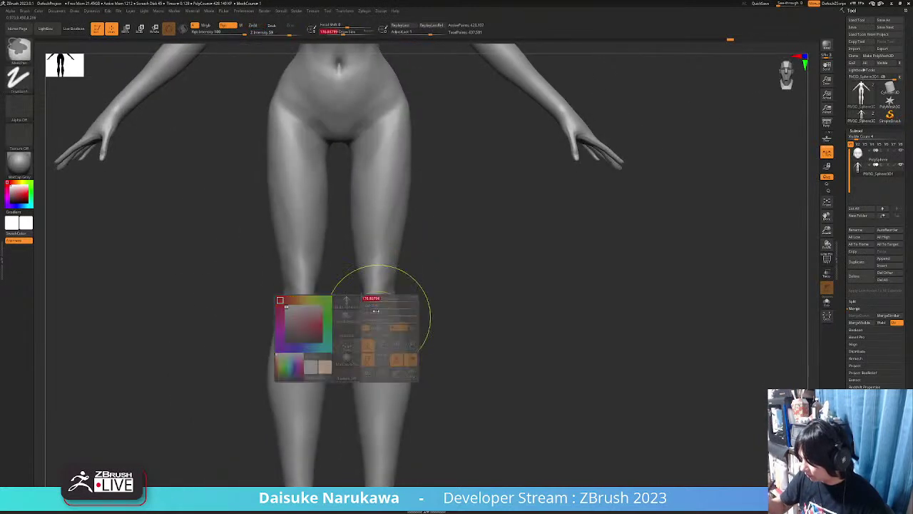
pyautogui.click(19, 50)
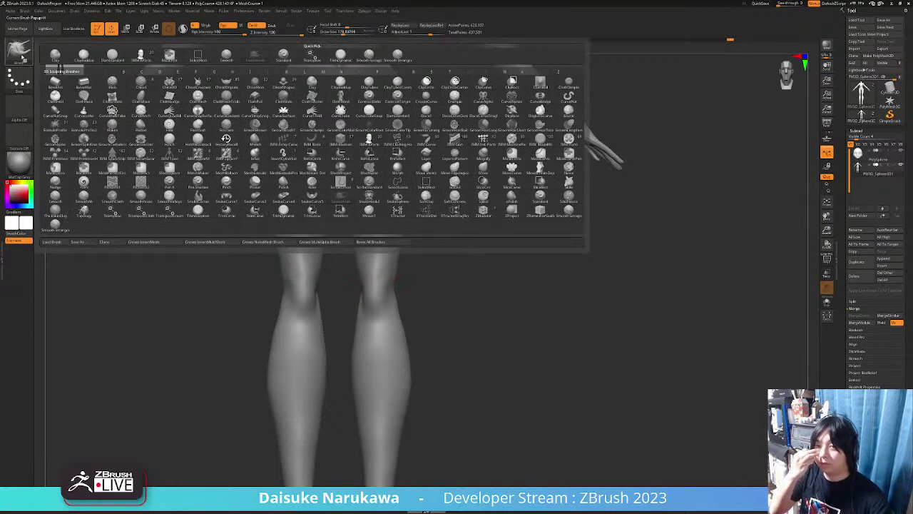
pyautogui.click(85, 56)
pyautogui.keyDown('ctrl'); pyautogui.moveTo(432, 314); pyautogui.dragTo(424, 250, button='right'); pyautogui.keyUp('ctrl')
pyautogui.moveTo(413, 184)
pyautogui.keyDown('alt'); pyautogui.mouseDown(button='right')
pyautogui.moveTo(414, 137)
pyautogui.moveTo(391, 129)
pyautogui.moveTo(387, 159)
pyautogui.mouseUp(button='right'); pyautogui.keyUp('alt')
pyautogui.moveTo(342, 33); pyautogui.dragTo(333, 33)
pyautogui.moveTo(373, 244)
pyautogui.keyDown('ctrl'); pyautogui.mouseDown(button='right')
pyautogui.moveTo(384, 273)
pyautogui.moveTo(381, 264)
pyautogui.moveTo(412, 236)
pyautogui.mouseUp(button='right'); pyautogui.keyUp('ctrl')
pyautogui.moveTo(405, 280); pyautogui.dragTo(414, 254, button='right')
pyautogui.keyDown('alt'); pyautogui.moveTo(429, 171); pyautogui.dragTo(396, 203, button='right'); pyautogui.keyUp('alt')
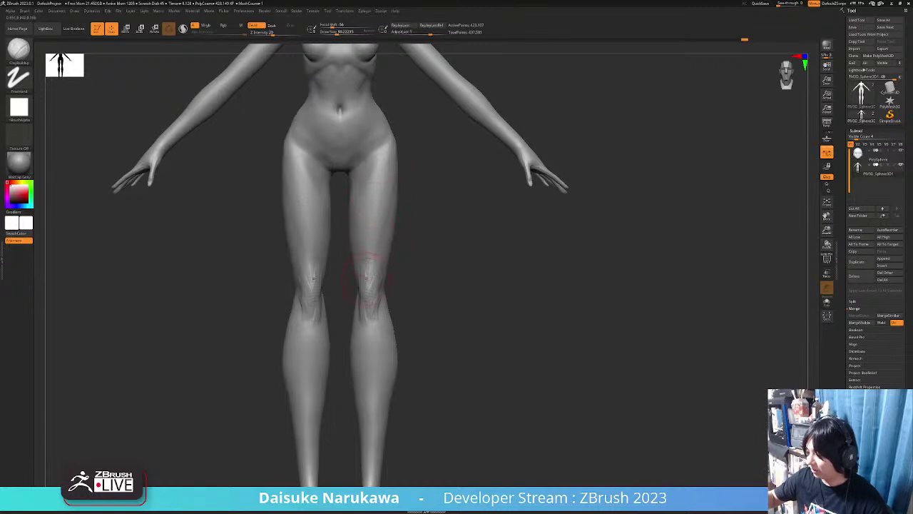
# Build up the front of the thighs and the shins with ClayBuildup strokes and soften them.
pyautogui.keyDown('ctrl'); pyautogui.moveTo(380, 209); pyautogui.dragTo(375, 210, button='right'); pyautogui.keyUp('ctrl')
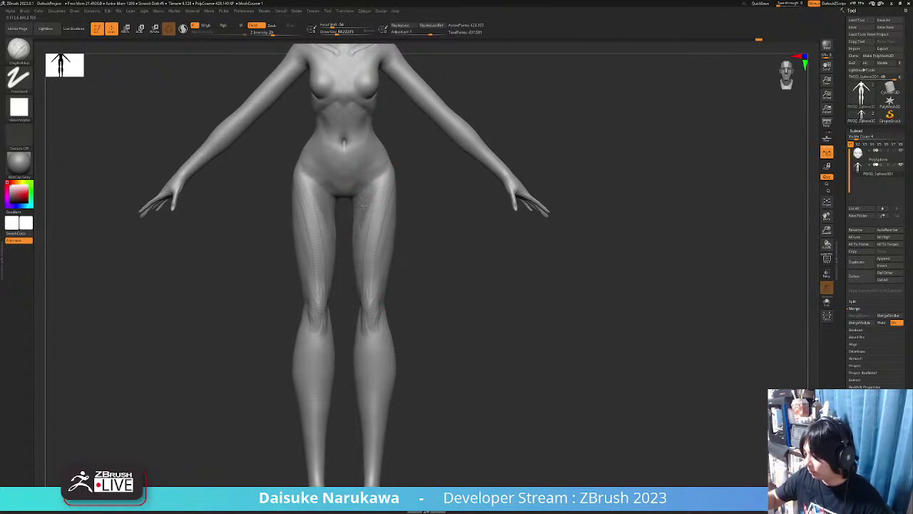
pyautogui.moveTo(369, 271)
pyautogui.keyDown('ctrl'); pyautogui.mouseDown(button='right')
pyautogui.moveTo(389, 246)
pyautogui.moveTo(381, 288)
pyautogui.moveTo(388, 246)
pyautogui.mouseUp(button='right'); pyautogui.keyUp('ctrl')
pyautogui.moveTo(365, 306)
pyautogui.keyDown('ctrl'); pyautogui.mouseDown(button='right')
pyautogui.moveTo(361, 314)
pyautogui.moveTo(352, 306)
pyautogui.mouseUp(button='right'); pyautogui.keyUp('ctrl')
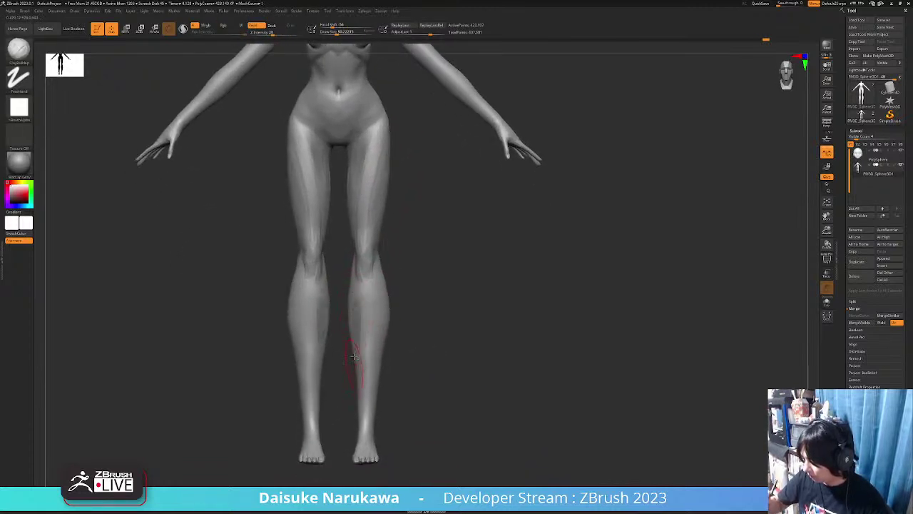
pyautogui.moveTo(375, 396); pyautogui.dragTo(391, 432, button='right')
# Mask the legs down to the ankles, reposition the feet with the transform gizmo and clear the mask.
pyautogui.keyDown('ctrl'); pyautogui.moveTo(384, 452); pyautogui.dragTo(303, 379); pyautogui.keyUp('ctrl')
pyautogui.moveTo(366, 431); pyautogui.dragTo(400, 420, button='right')
pyautogui.click(126, 29)
pyautogui.click(345, 353)
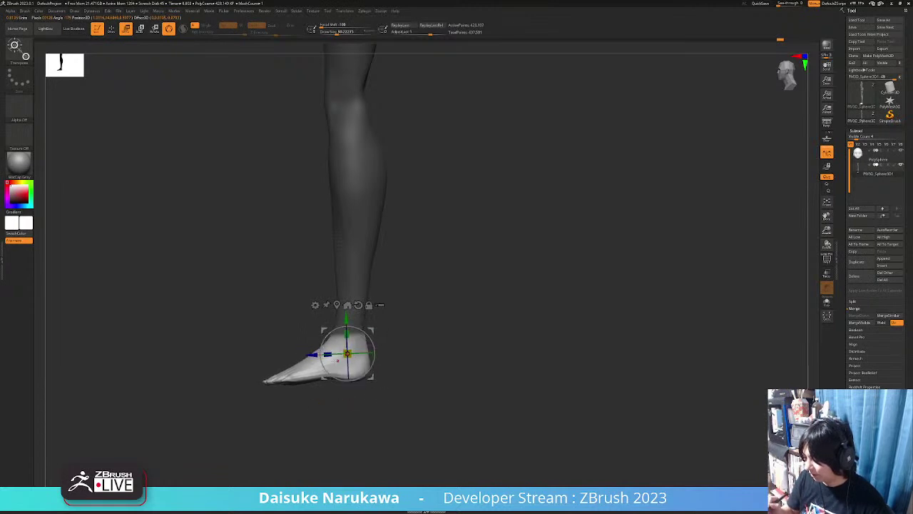
pyautogui.keyDown('ctrl'); pyautogui.moveTo(430, 321); pyautogui.dragTo(444, 334); pyautogui.keyUp('ctrl')
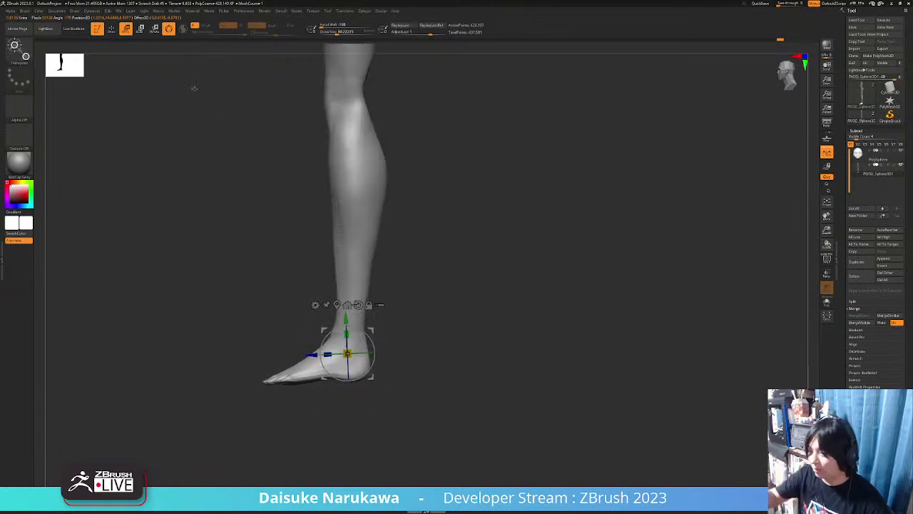
# Return to sculpting and smooth the ankles where they join the feet.
pyautogui.click(112, 30)
pyautogui.press('shift')
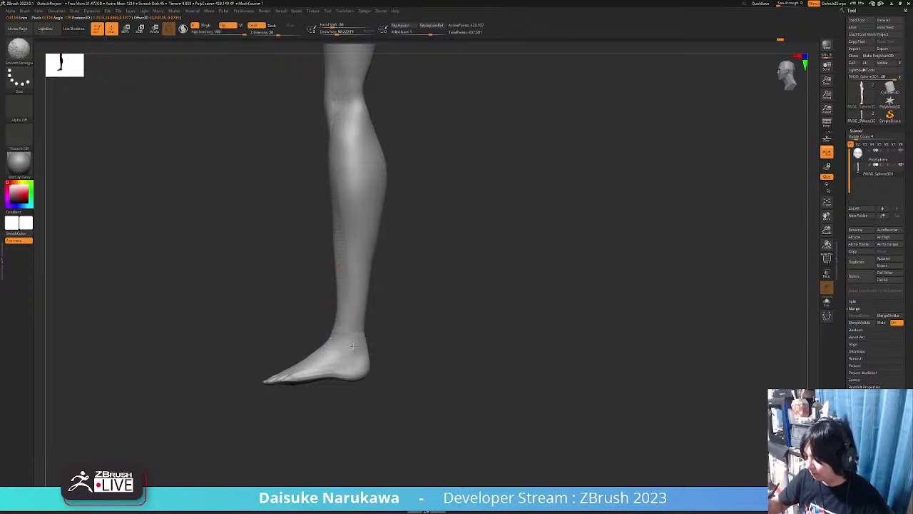
pyautogui.moveTo(366, 355); pyautogui.dragTo(353, 380)
# Check the legs and feet with the perspective view toggled on and off.
pyautogui.click(827, 128)
pyautogui.moveTo(525, 268); pyautogui.dragTo(456, 342)
pyautogui.click(826, 124)
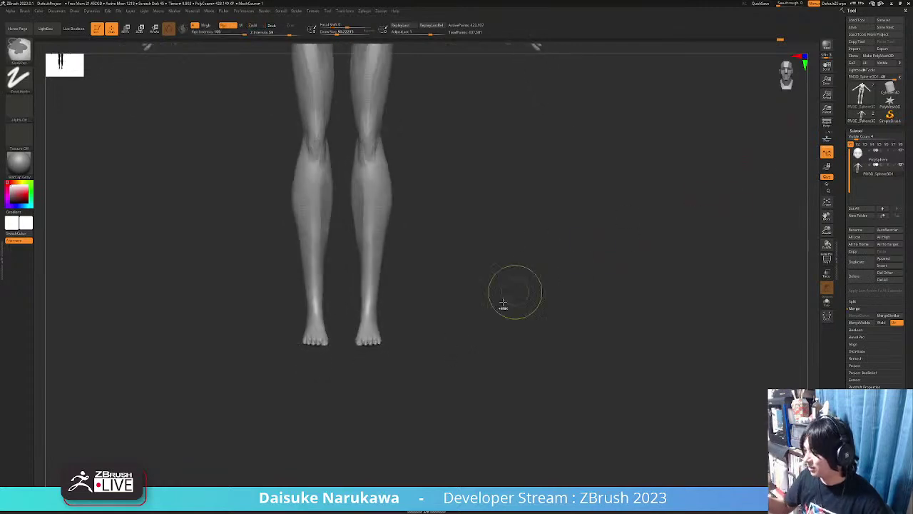
# Switch to the SnakeHook brush and pull the toes together, working from below the feet and smoothing between them.
pyautogui.click(18, 51)
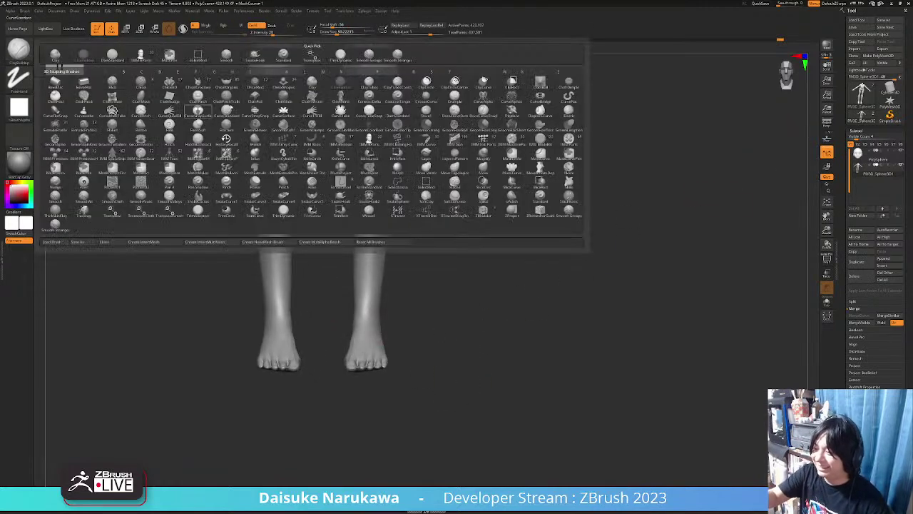
pyautogui.click(283, 57)
pyautogui.moveTo(382, 389); pyautogui.dragTo(381, 307)
pyautogui.moveTo(382, 324); pyautogui.dragTo(374, 275, button='right')
pyautogui.moveTo(361, 273); pyautogui.dragTo(354, 264)
pyautogui.moveTo(352, 263); pyautogui.dragTo(422, 258, button='right')
pyautogui.moveTo(381, 272); pyautogui.dragTo(378, 267)
pyautogui.moveTo(385, 274)
pyautogui.mouseDown(button='right')
pyautogui.moveTo(372, 277)
pyautogui.moveTo(373, 264)
pyautogui.moveTo(370, 278)
pyautogui.mouseUp(button='right')
pyautogui.moveTo(369, 278)
pyautogui.mouseDown()
pyautogui.moveTo(372, 263)
pyautogui.moveTo(371, 280)
pyautogui.mouseUp()
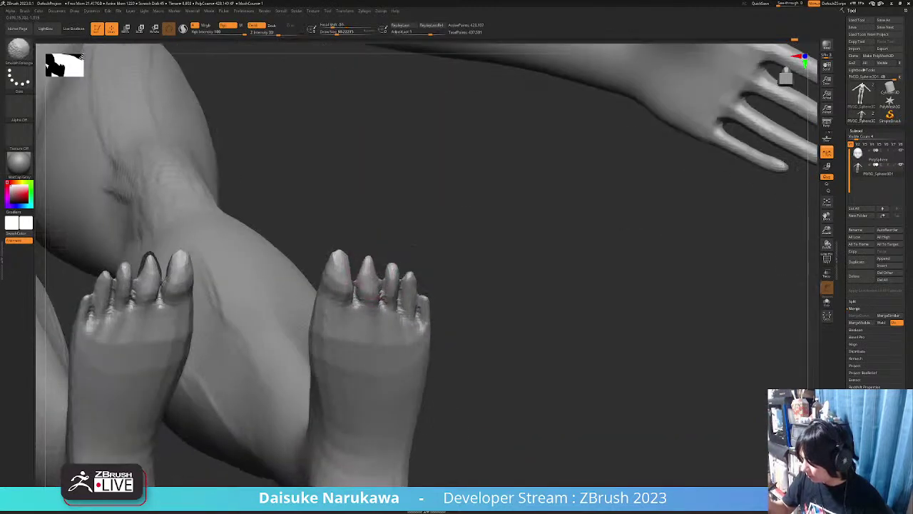
# Remesh the body and close the gaps between the toes with SnakeHook strokes and smoothing.
pyautogui.moveTo(370, 274)
pyautogui.mouseDown(button='right')
pyautogui.moveTo(391, 303)
pyautogui.moveTo(382, 259)
pyautogui.moveTo(383, 381)
pyautogui.moveTo(400, 316)
pyautogui.moveTo(381, 302)
pyautogui.moveTo(430, 340)
pyautogui.mouseUp(button='right')
pyautogui.press('shift')
pyautogui.press('shift')
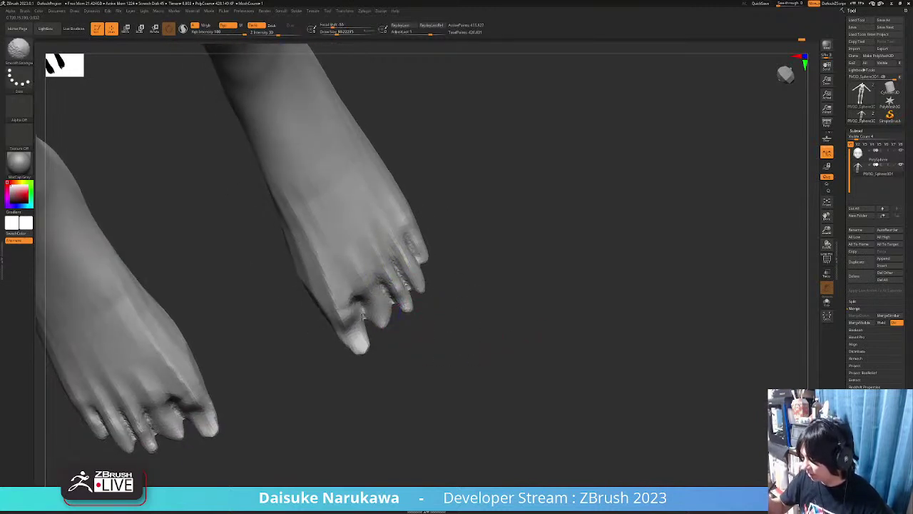
pyautogui.moveTo(392, 326)
pyautogui.keyDown('ctrl'); pyautogui.mouseDown(button='right')
pyautogui.moveTo(381, 310)
pyautogui.moveTo(383, 321)
pyautogui.mouseUp(button='right'); pyautogui.keyUp('ctrl')
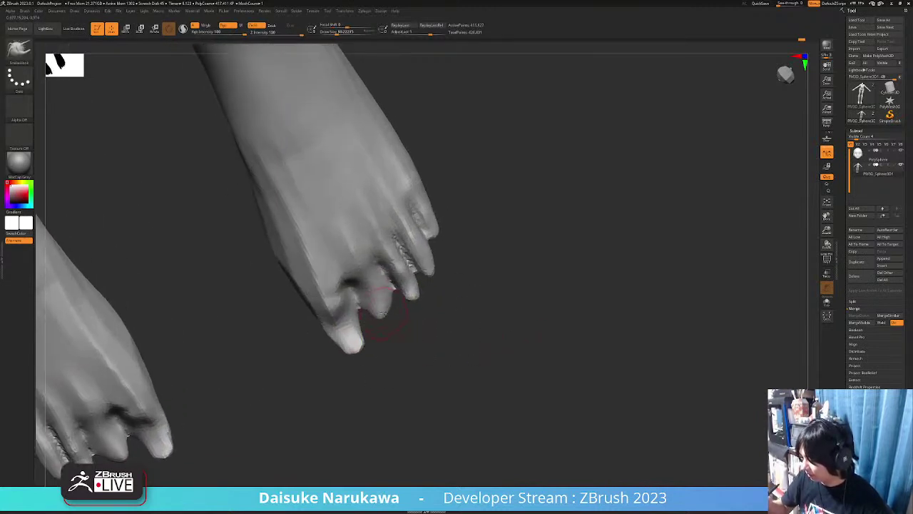
pyautogui.moveTo(420, 288)
pyautogui.mouseDown()
pyautogui.moveTo(404, 265)
pyautogui.moveTo(421, 259)
pyautogui.mouseUp()
pyautogui.keyDown('ctrl'); pyautogui.moveTo(432, 314); pyautogui.dragTo(428, 294, button='right'); pyautogui.keyUp('ctrl')
pyautogui.moveTo(428, 294); pyautogui.dragTo(420, 264)
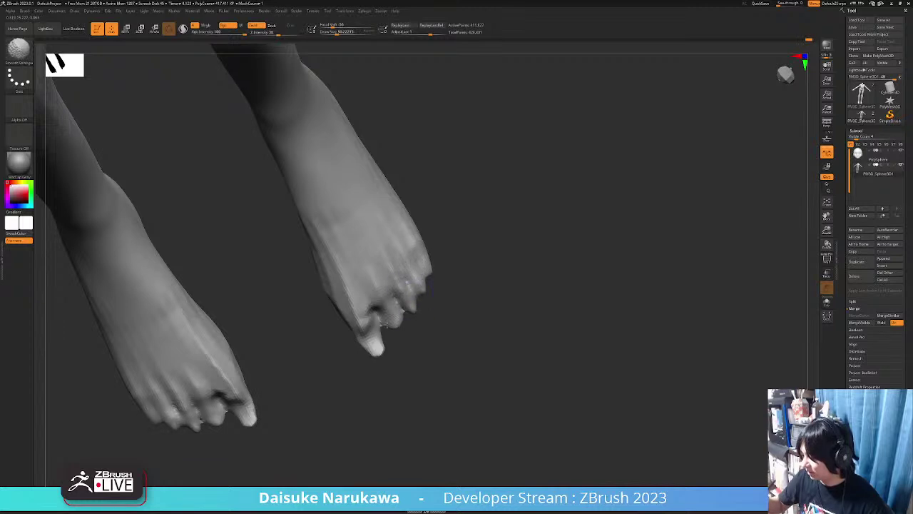
# Smooth the merged toes away so that the front of each foot becomes a single rounded form.
pyautogui.moveTo(404, 321)
pyautogui.keyDown('ctrl'); pyautogui.mouseDown(button='right')
pyautogui.moveTo(388, 285)
pyautogui.moveTo(387, 356)
pyautogui.mouseUp(button='right'); pyautogui.keyUp('ctrl')
pyautogui.moveTo(385, 352)
pyautogui.keyDown('shift'); pyautogui.mouseDown()
pyautogui.moveTo(372, 311)
pyautogui.moveTo(380, 315)
pyautogui.mouseUp(); pyautogui.keyUp('shift')
pyautogui.moveTo(376, 305); pyautogui.dragTo(479, 265, button='right')
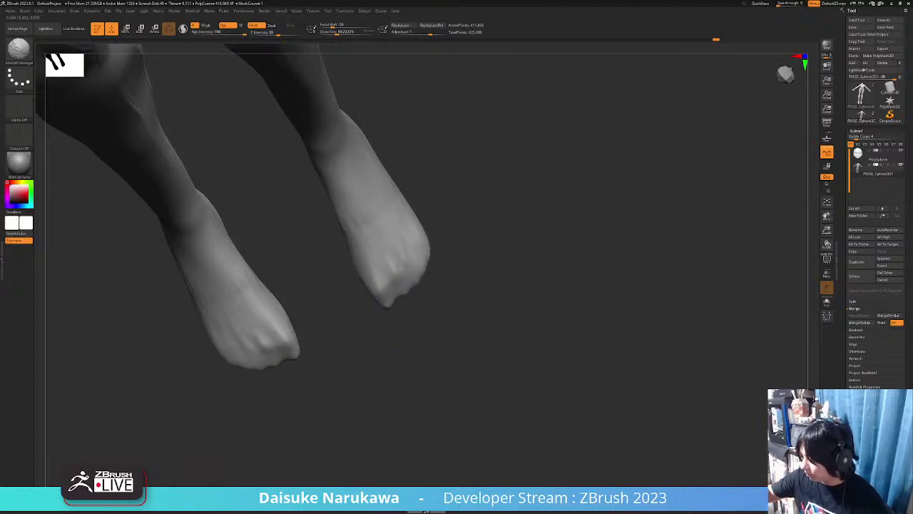
pyautogui.moveTo(407, 309)
pyautogui.keyDown('ctrl'); pyautogui.mouseDown(button='right')
pyautogui.moveTo(407, 285)
pyautogui.moveTo(408, 330)
pyautogui.moveTo(392, 353)
pyautogui.mouseUp(button='right'); pyautogui.keyUp('ctrl')
pyautogui.moveTo(393, 353); pyautogui.dragTo(396, 363)
pyautogui.press('shift')
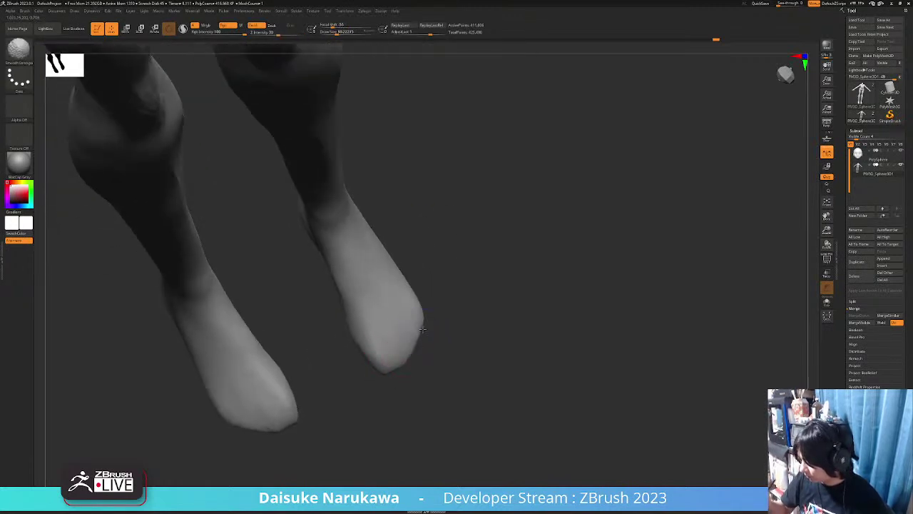
pyautogui.moveTo(387, 371)
pyautogui.mouseDown(button='right')
pyautogui.moveTo(402, 309)
pyautogui.moveTo(388, 286)
pyautogui.moveTo(386, 332)
pyautogui.moveTo(483, 43)
pyautogui.mouseUp(button='right')
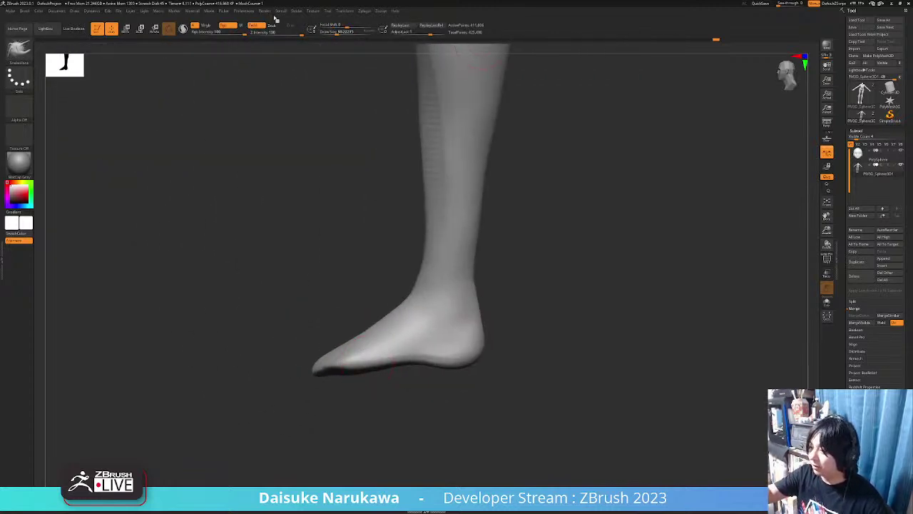
# Open the SnakeHook brush's Auto Masking options at the Topological setting and enlarge the brush.
pyautogui.click(24, 10)
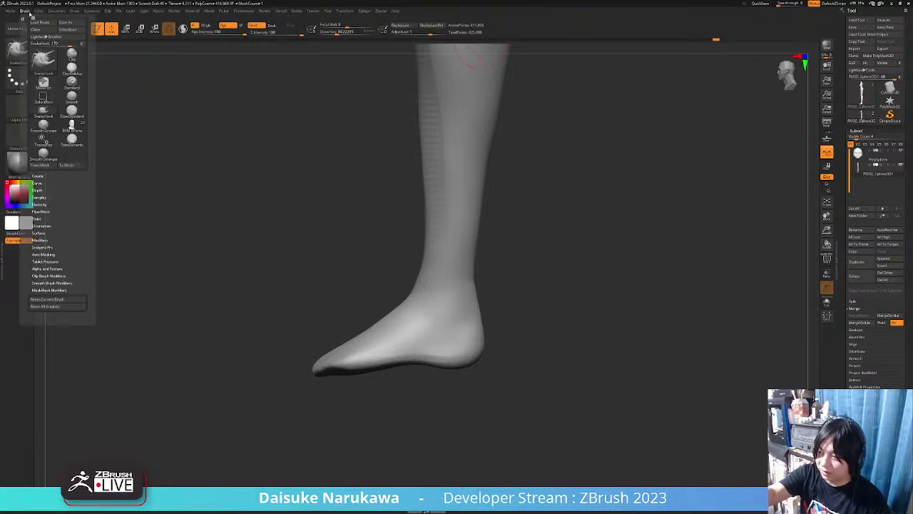
pyautogui.click(57, 255)
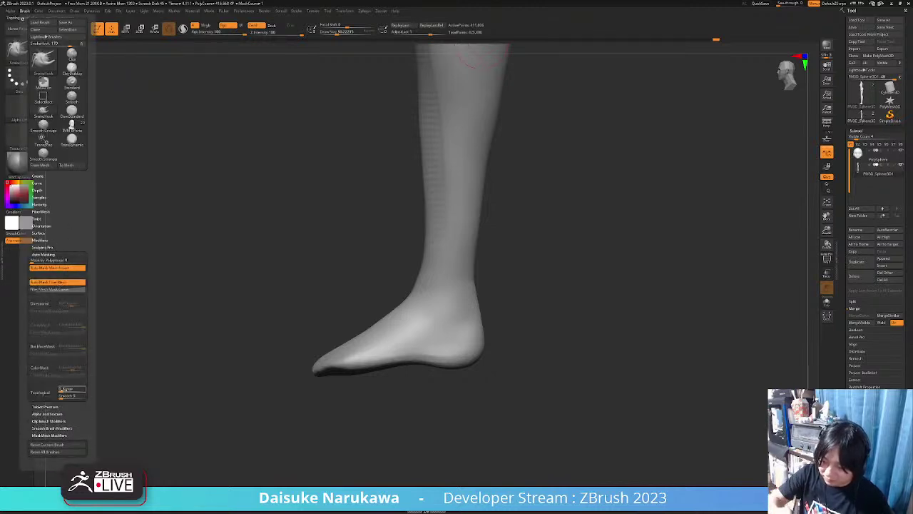
pyautogui.moveTo(300, 342)
pyautogui.mouseDown(button='right')
pyautogui.moveTo(428, 286)
pyautogui.moveTo(388, 126)
pyautogui.moveTo(342, 57)
pyautogui.mouseUp(button='right')
pyautogui.moveTo(344, 34); pyautogui.dragTo(348, 35)
# Reshape the front of the feet into a blunter, wider toe and smooth its edges.
pyautogui.moveTo(343, 321)
pyautogui.keyDown('ctrl'); pyautogui.mouseDown(button='right')
pyautogui.moveTo(349, 369)
pyautogui.moveTo(392, 364)
pyautogui.mouseUp(button='right'); pyautogui.keyUp('ctrl')
pyautogui.moveTo(361, 343); pyautogui.dragTo(377, 361)
pyautogui.moveTo(410, 345); pyautogui.dragTo(387, 323, button='right')
pyautogui.rightClick(342, 376)
pyautogui.moveTo(374, 326); pyautogui.dragTo(381, 335)
pyautogui.moveTo(381, 336); pyautogui.dragTo(373, 321, button='right')
pyautogui.moveTo(373, 320); pyautogui.dragTo(375, 321)
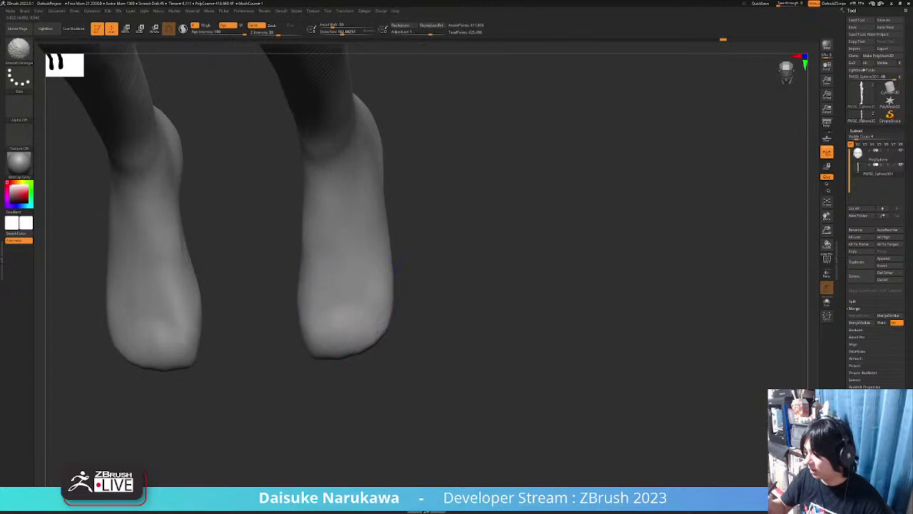
pyautogui.moveTo(315, 296)
pyautogui.keyDown('ctrl'); pyautogui.mouseDown(button='right')
pyautogui.moveTo(333, 269)
pyautogui.moveTo(314, 295)
pyautogui.moveTo(379, 378)
pyautogui.mouseUp(button='right'); pyautogui.keyUp('ctrl')
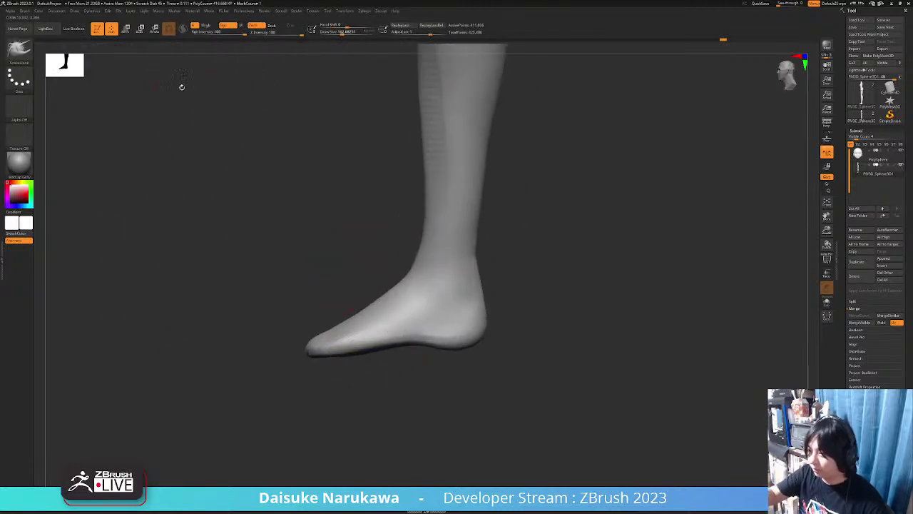
# Refine the thickness and tip of the toeless feet in side view and smooth the result.
pyautogui.click(25, 10)
pyautogui.moveTo(315, 356); pyautogui.dragTo(319, 346)
pyautogui.moveTo(306, 357); pyautogui.dragTo(378, 352, button='right')
pyautogui.moveTo(275, 347)
pyautogui.keyDown('ctrl'); pyautogui.mouseDown(button='right')
pyautogui.moveTo(284, 367)
pyautogui.moveTo(294, 352)
pyautogui.mouseUp(button='right'); pyautogui.keyUp('ctrl')
pyautogui.moveTo(288, 339)
pyautogui.mouseDown()
pyautogui.moveTo(287, 348)
pyautogui.moveTo(253, 348)
pyautogui.mouseUp()
pyautogui.keyDown('ctrl'); pyautogui.moveTo(253, 348); pyautogui.dragTo(265, 321, button='right'); pyautogui.keyUp('ctrl')
pyautogui.moveTo(266, 321)
pyautogui.mouseDown(button='right')
pyautogui.moveTo(279, 307)
pyautogui.moveTo(403, 336)
pyautogui.moveTo(400, 330)
pyautogui.mouseUp(button='right')
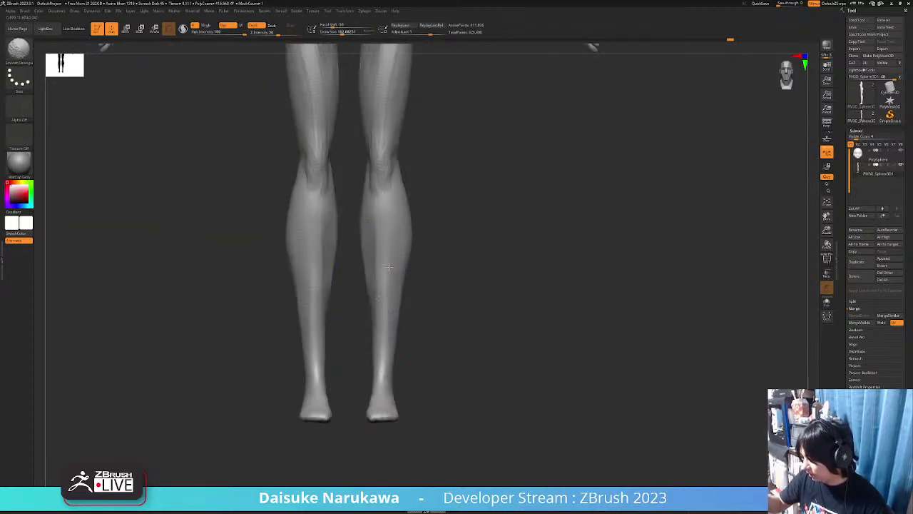
# Smooth the fronts of the knees and adjust the hips with the SnakeHook brush.
pyautogui.moveTo(382, 184)
pyautogui.keyDown('alt'); pyautogui.mouseDown(button='right')
pyautogui.moveTo(381, 287)
pyautogui.moveTo(383, 209)
pyautogui.mouseUp(button='right'); pyautogui.keyUp('alt')
pyautogui.keyDown('alt'); pyautogui.moveTo(382, 167); pyautogui.dragTo(388, 393, button='right'); pyautogui.keyUp('alt')
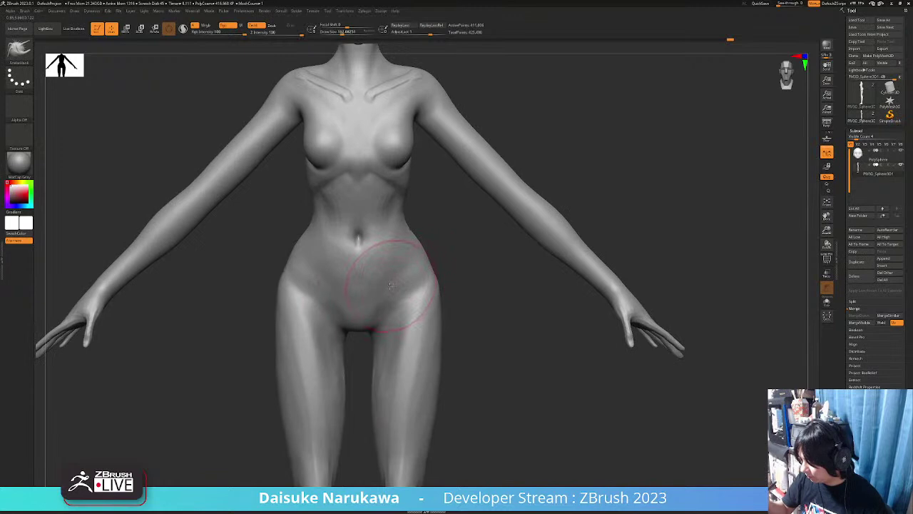
pyautogui.moveTo(386, 291)
pyautogui.mouseDown(button='right')
pyautogui.moveTo(396, 223)
pyautogui.moveTo(388, 266)
pyautogui.moveTo(360, 269)
pyautogui.moveTo(351, 289)
pyautogui.moveTo(391, 267)
pyautogui.moveTo(387, 213)
pyautogui.moveTo(350, 255)
pyautogui.moveTo(363, 257)
pyautogui.moveTo(360, 265)
pyautogui.mouseUp(button='right')
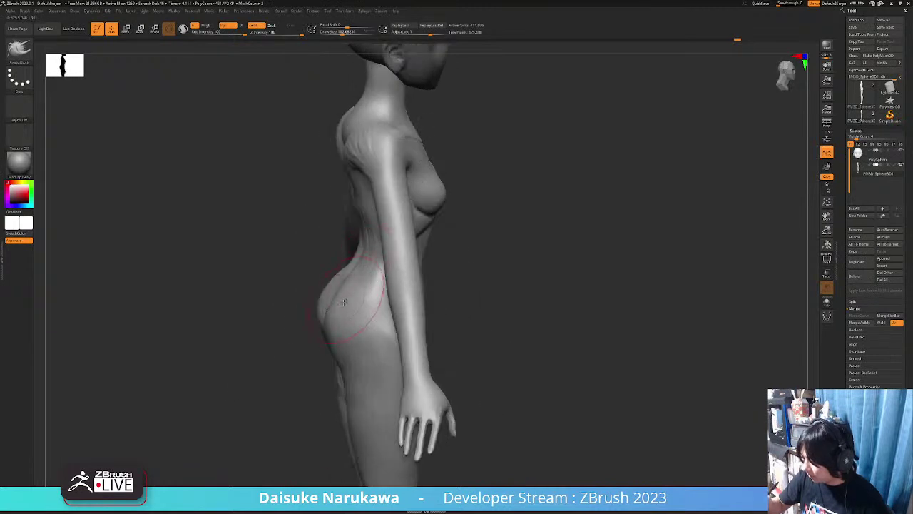
# Refine the curve of the hips and buttocks with the SnakeHook brush and smooth the back.
pyautogui.moveTo(333, 339); pyautogui.dragTo(361, 266, button='right')
pyautogui.moveTo(363, 202); pyautogui.dragTo(268, 275, button='right')
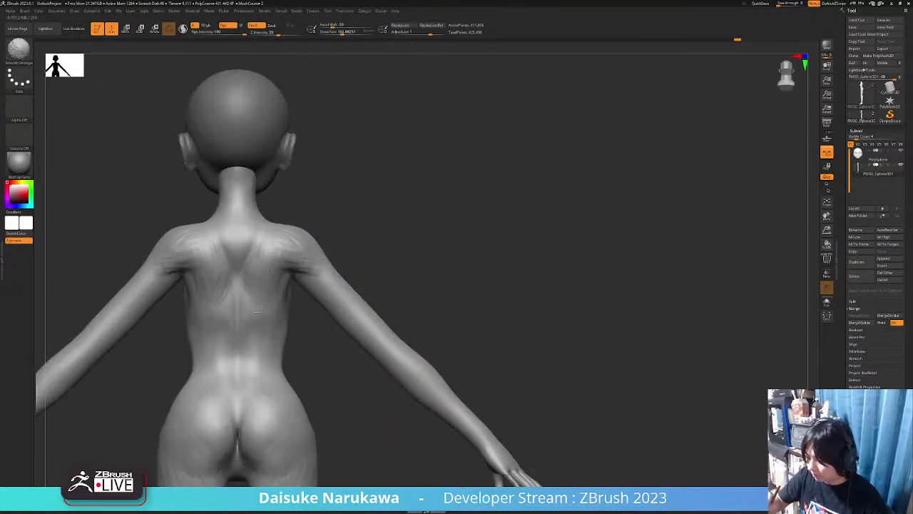
pyautogui.moveTo(264, 366); pyautogui.dragTo(221, 342, button='right')
pyautogui.moveTo(295, 247); pyautogui.dragTo(260, 243, button='right')
pyautogui.keyDown('ctrl'); pyautogui.moveTo(261, 242); pyautogui.dragTo(341, 243, button='right'); pyautogui.keyUp('ctrl')
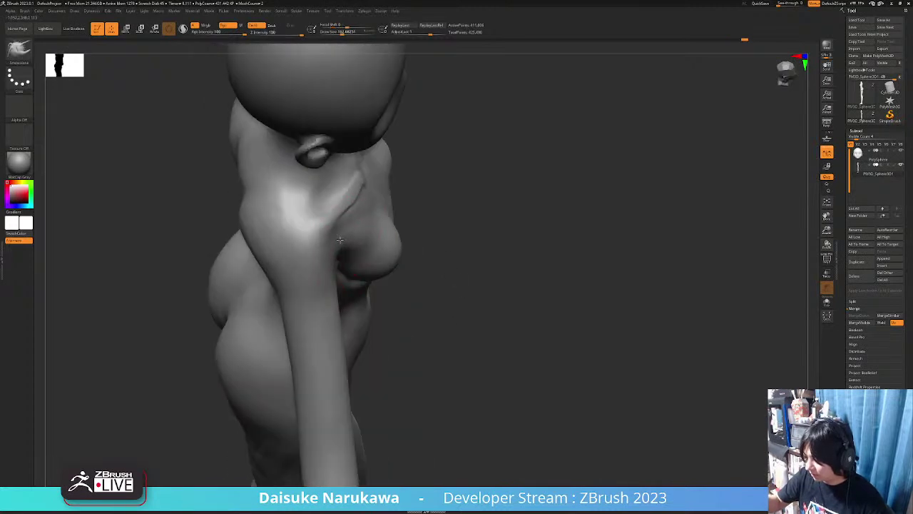
# Adjust the shoulder shape around the upper arm as seen from above and in front.
pyautogui.moveTo(230, 204); pyautogui.dragTo(332, 288, button='right')
pyautogui.rightClick(333, 289)
pyautogui.keyDown('ctrl'); pyautogui.moveTo(414, 277); pyautogui.dragTo(420, 314, button='right'); pyautogui.keyUp('ctrl')
pyautogui.moveTo(420, 314)
pyautogui.mouseDown(button='right')
pyautogui.moveTo(393, 289)
pyautogui.moveTo(382, 298)
pyautogui.mouseUp(button='right')
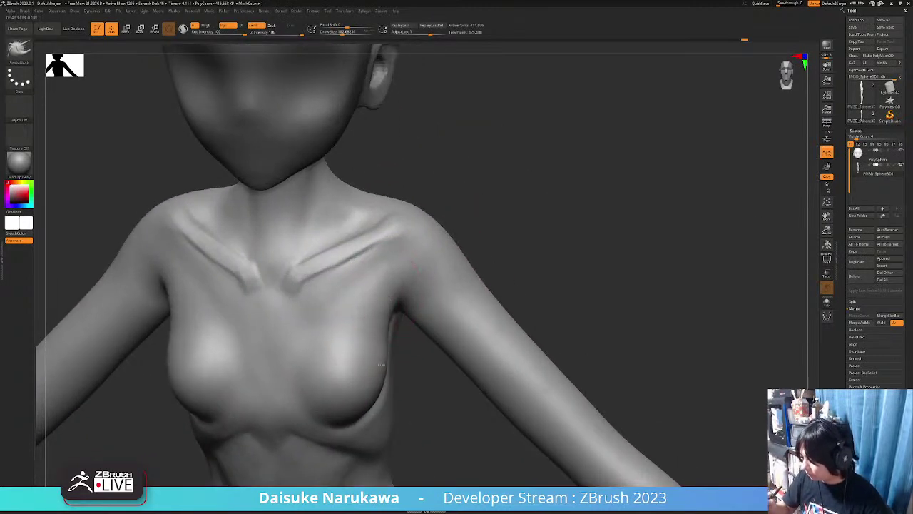
# Reshape the lower and inner contours of the breasts in front view.
pyautogui.moveTo(372, 397); pyautogui.dragTo(375, 403)
pyautogui.moveTo(375, 404)
pyautogui.mouseDown(button='right')
pyautogui.moveTo(411, 389)
pyautogui.moveTo(363, 394)
pyautogui.mouseUp(button='right')
pyautogui.moveTo(363, 394); pyautogui.dragTo(358, 392)
pyautogui.moveTo(358, 392); pyautogui.dragTo(344, 420, button='right')
pyautogui.moveTo(344, 422); pyautogui.dragTo(347, 425)
pyautogui.moveTo(347, 425); pyautogui.dragTo(292, 387, button='right')
pyautogui.moveTo(294, 387); pyautogui.dragTo(290, 379)
# Refine the outer chest near the armpits and the breast profile, smoothing the surface.
pyautogui.moveTo(349, 385)
pyautogui.mouseDown(button='right')
pyautogui.moveTo(326, 376)
pyautogui.moveTo(338, 382)
pyautogui.moveTo(349, 367)
pyautogui.moveTo(323, 365)
pyautogui.moveTo(367, 356)
pyautogui.moveTo(378, 371)
pyautogui.moveTo(357, 371)
pyautogui.mouseUp(button='right')
pyautogui.moveTo(357, 371)
pyautogui.keyDown('alt'); pyautogui.mouseDown(button='right')
pyautogui.moveTo(402, 344)
pyautogui.moveTo(383, 340)
pyautogui.moveTo(379, 317)
pyautogui.mouseUp(button='right'); pyautogui.keyUp('alt')
pyautogui.moveTo(378, 309); pyautogui.dragTo(381, 306)
pyautogui.moveTo(381, 305)
pyautogui.keyDown('shift'); pyautogui.mouseDown(button='right')
pyautogui.moveTo(387, 286)
pyautogui.moveTo(374, 319)
pyautogui.moveTo(439, 331)
pyautogui.mouseUp(button='right'); pyautogui.keyUp('shift')
pyautogui.moveTo(380, 338); pyautogui.dragTo(378, 318, button='right')
pyautogui.press('shift')
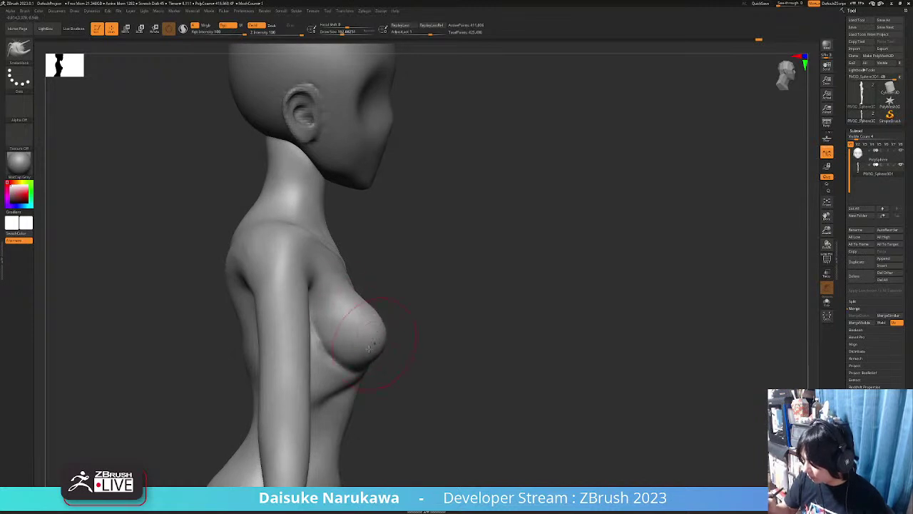
pyautogui.moveTo(333, 358)
pyautogui.mouseDown(button='right')
pyautogui.moveTo(378, 363)
pyautogui.moveTo(330, 365)
pyautogui.moveTo(321, 344)
pyautogui.mouseUp(button='right')
pyautogui.press('shift')
pyautogui.moveTo(347, 374)
pyautogui.mouseDown(button='right')
pyautogui.moveTo(377, 318)
pyautogui.moveTo(405, 318)
pyautogui.moveTo(403, 358)
pyautogui.moveTo(430, 279)
pyautogui.mouseUp(button='right')
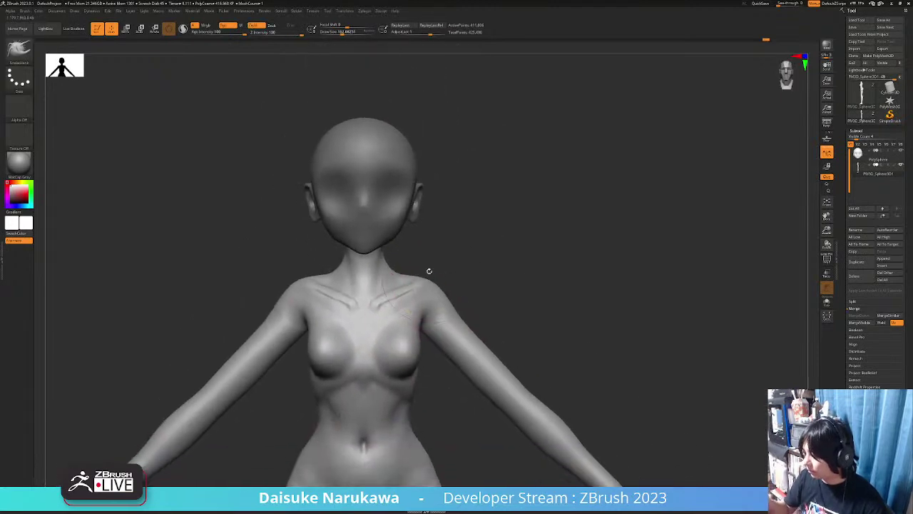
# Make the head the active subtool, adjust the brush size and smooth the skull around the ears.
pyautogui.keyDown('alt'); pyautogui.click(380, 208); pyautogui.keyUp('alt')
pyautogui.moveTo(525, 336)
pyautogui.mouseDown(button='right')
pyautogui.moveTo(548, 340)
pyautogui.moveTo(483, 279)
pyautogui.moveTo(483, 356)
pyautogui.mouseUp(button='right')
pyautogui.click(341, 32)
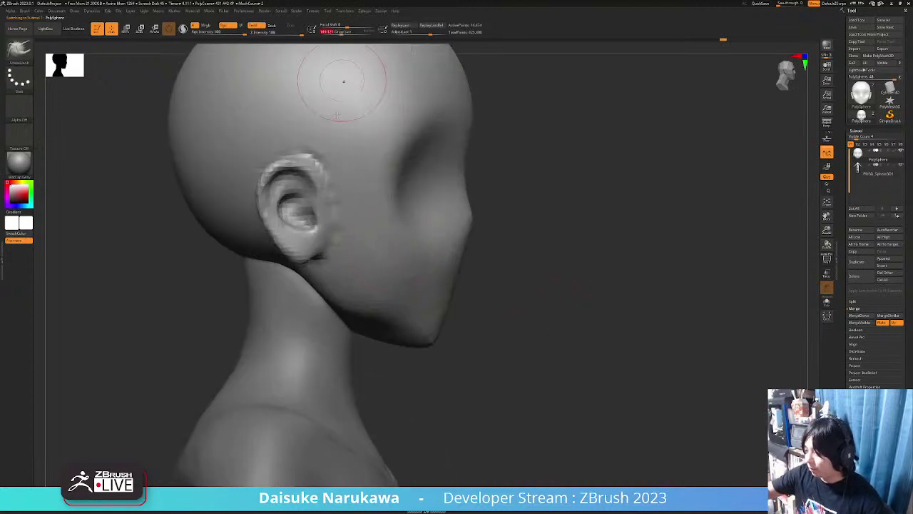
pyautogui.press('shift')
pyautogui.moveTo(319, 140); pyautogui.dragTo(264, 141, button='right')
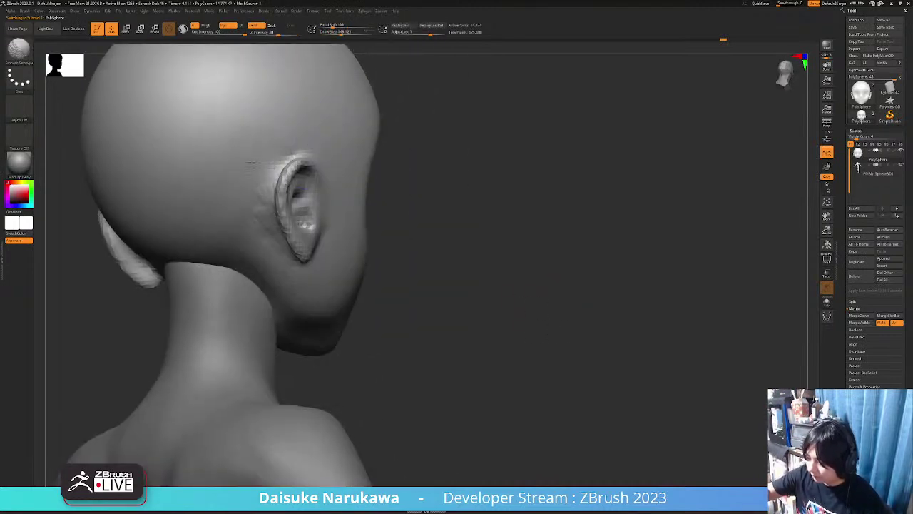
pyautogui.moveTo(255, 288); pyautogui.dragTo(278, 264, button='right')
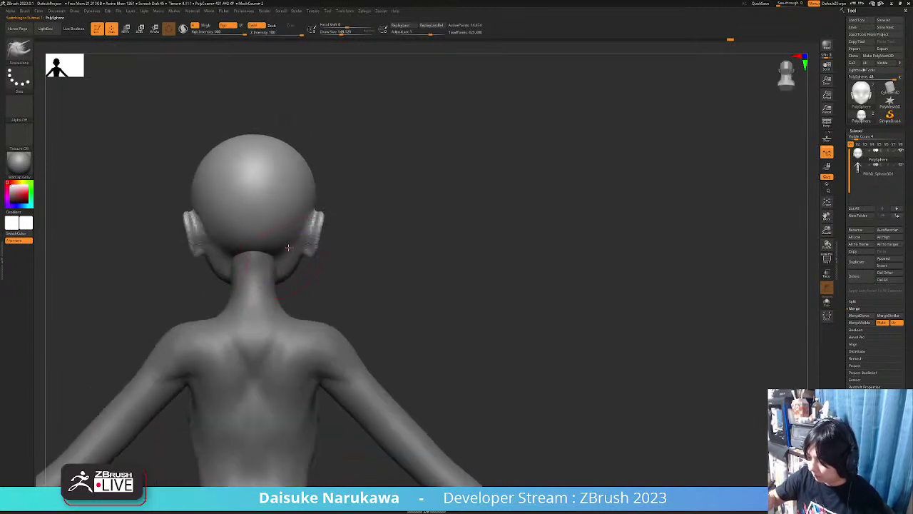
# Expand the head mesh's Geometry settings down to the Modify Topology options.
pyautogui.moveTo(391, 282); pyautogui.dragTo(424, 279, button='right')
pyautogui.click(859, 130)
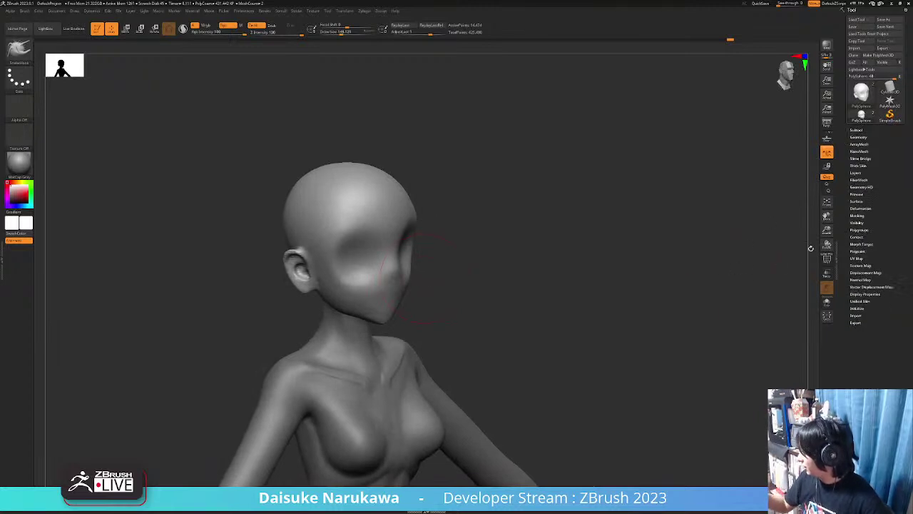
pyautogui.click(859, 130)
pyautogui.moveTo(646, 297); pyautogui.dragTo(489, 311, button='right')
pyautogui.moveTo(447, 258); pyautogui.dragTo(479, 324, button='right')
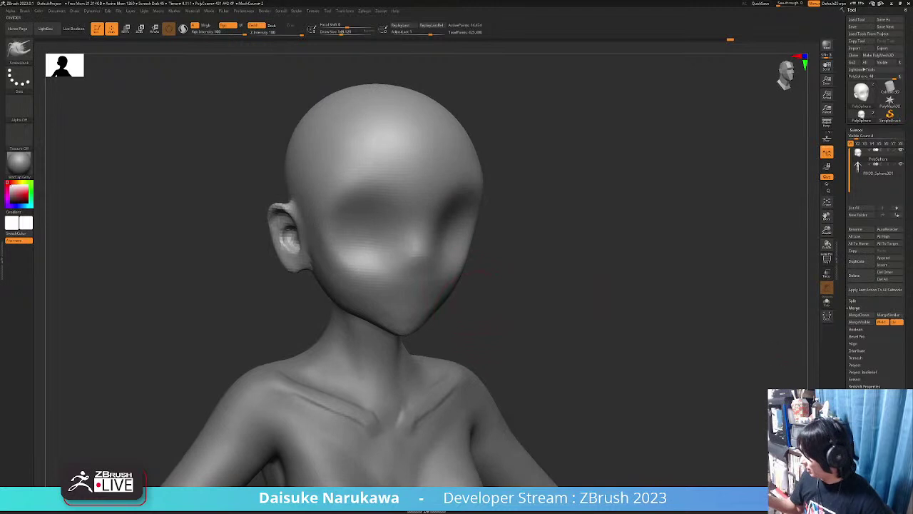
pyautogui.click(858, 131)
pyautogui.click(863, 300)
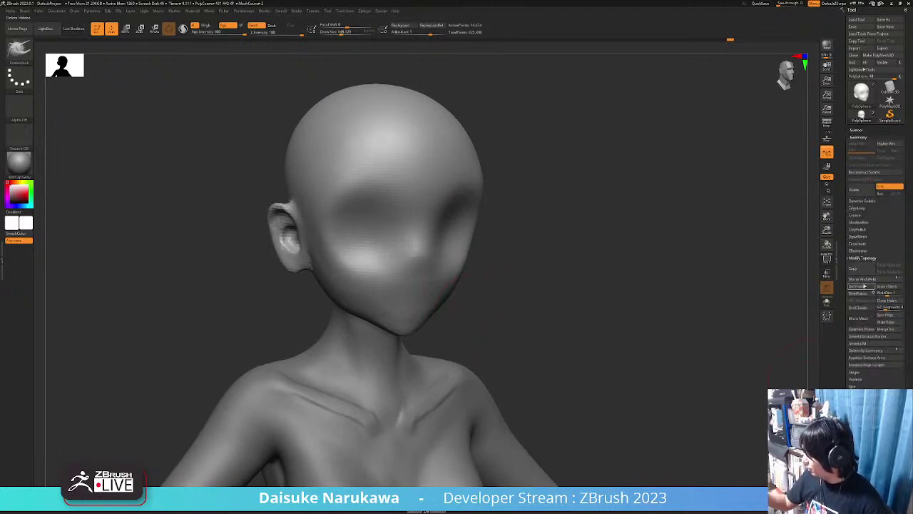
# Adjust the head, the back of the neck and the ear position in side view with the SnakeHook brush.
pyautogui.moveTo(684, 319)
pyautogui.mouseDown(button='right')
pyautogui.moveTo(525, 373)
pyautogui.moveTo(473, 333)
pyautogui.moveTo(470, 276)
pyautogui.moveTo(399, 285)
pyautogui.moveTo(424, 301)
pyautogui.moveTo(399, 299)
pyautogui.moveTo(406, 306)
pyautogui.moveTo(393, 281)
pyautogui.mouseUp(button='right')
pyautogui.moveTo(396, 250); pyautogui.dragTo(398, 242, button='right')
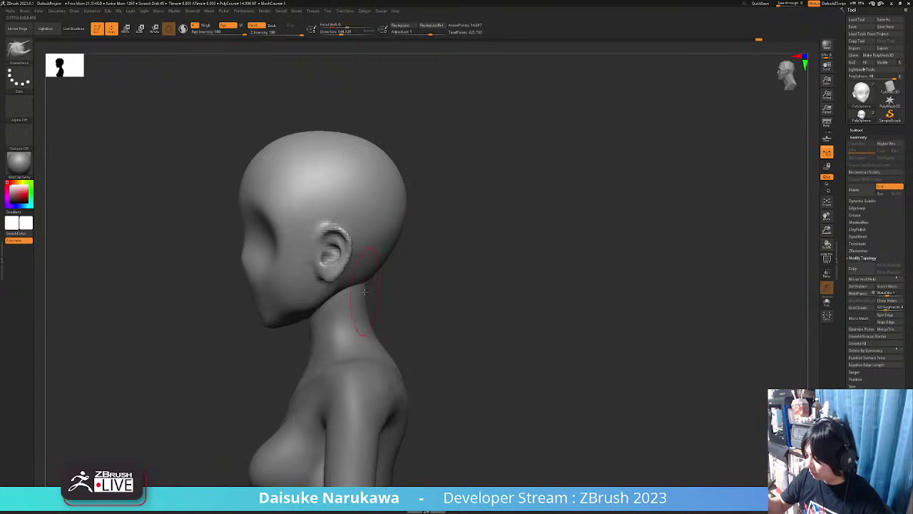
pyautogui.moveTo(363, 297); pyautogui.dragTo(362, 303)
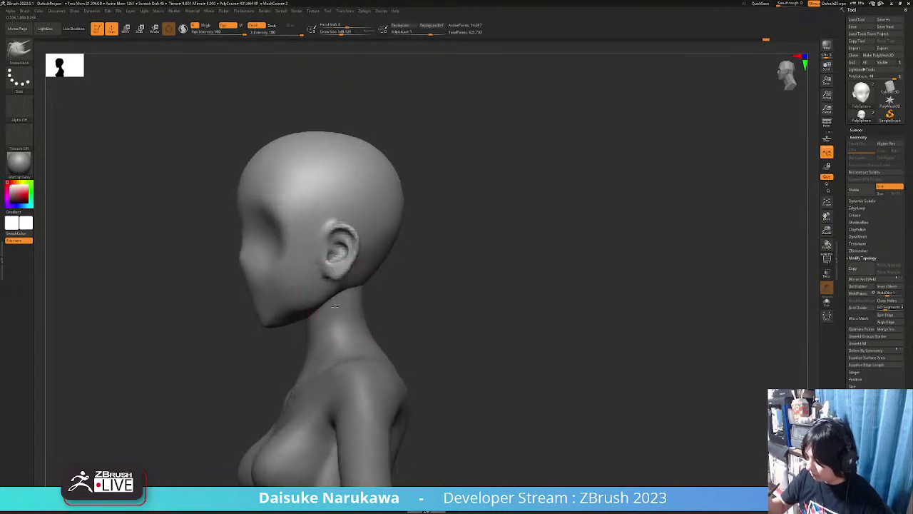
pyautogui.keyDown('alt'); pyautogui.moveTo(333, 244); pyautogui.dragTo(338, 271, button='right'); pyautogui.keyUp('alt')
pyautogui.moveTo(341, 233); pyautogui.dragTo(346, 241)
pyautogui.moveTo(342, 246)
pyautogui.mouseDown(button='right')
pyautogui.moveTo(363, 276)
pyautogui.moveTo(369, 266)
pyautogui.moveTo(374, 279)
pyautogui.moveTo(400, 277)
pyautogui.moveTo(382, 267)
pyautogui.moveTo(397, 281)
pyautogui.moveTo(371, 285)
pyautogui.mouseUp(button='right')
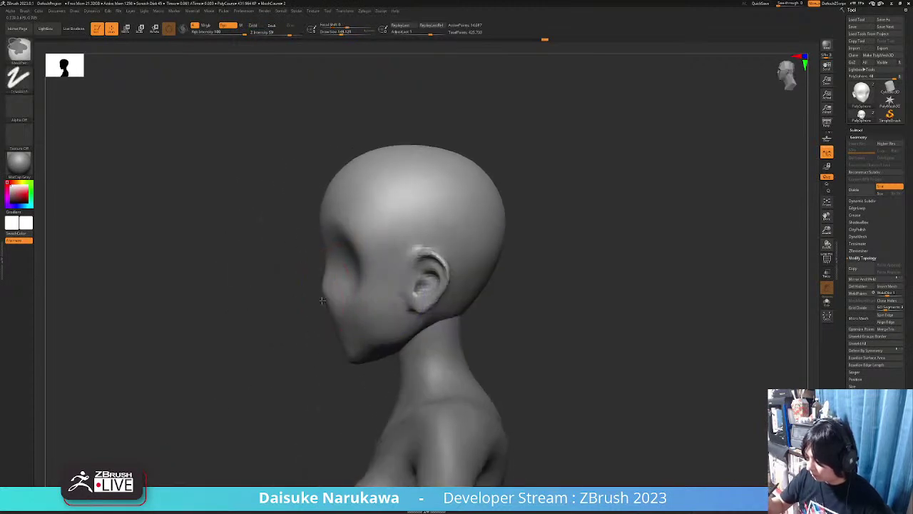
# Shape the nose and mouth profile in side view and check the face from the front.
pyautogui.keyDown('ctrl'); pyautogui.moveTo(321, 298); pyautogui.dragTo(309, 304, button='right'); pyautogui.keyUp('ctrl')
pyautogui.moveTo(307, 301)
pyautogui.mouseDown()
pyautogui.moveTo(296, 299)
pyautogui.moveTo(312, 277)
pyautogui.mouseUp()
pyautogui.keyDown('ctrl'); pyautogui.moveTo(313, 324); pyautogui.dragTo(315, 333, button='right'); pyautogui.keyUp('ctrl')
pyautogui.moveTo(318, 333); pyautogui.dragTo(313, 336)
pyautogui.moveTo(300, 282)
pyautogui.keyDown('ctrl'); pyautogui.mouseDown(button='right')
pyautogui.moveTo(378, 303)
pyautogui.moveTo(380, 329)
pyautogui.mouseUp(button='right'); pyautogui.keyUp('ctrl')
pyautogui.moveTo(276, 298); pyautogui.dragTo(281, 256, button='right')
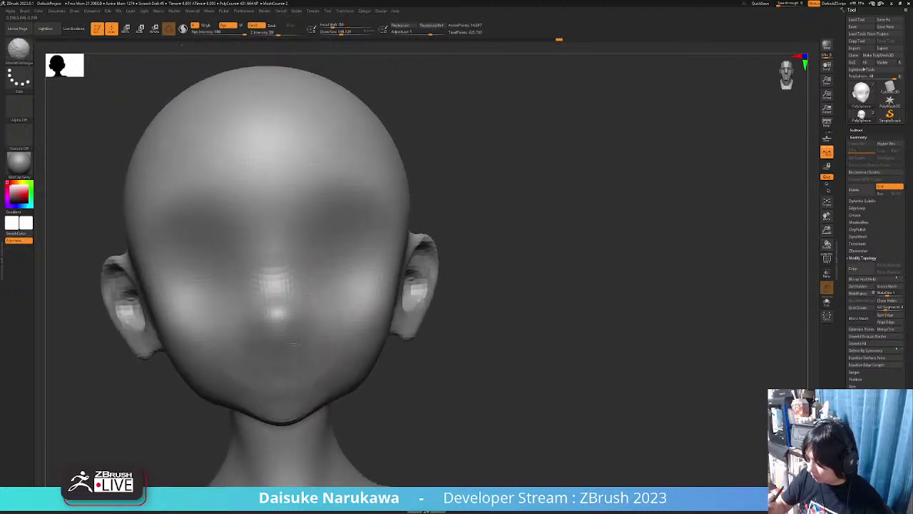
# Refine the chin and jawline in front view and inspect the head from behind.
pyautogui.keyDown('shift'); pyautogui.moveTo(312, 373); pyautogui.dragTo(314, 379, button='right'); pyautogui.keyUp('shift')
pyautogui.keyDown('ctrl'); pyautogui.moveTo(313, 399); pyautogui.dragTo(312, 389, button='right'); pyautogui.keyUp('ctrl')
pyautogui.moveTo(312, 394); pyautogui.dragTo(326, 383)
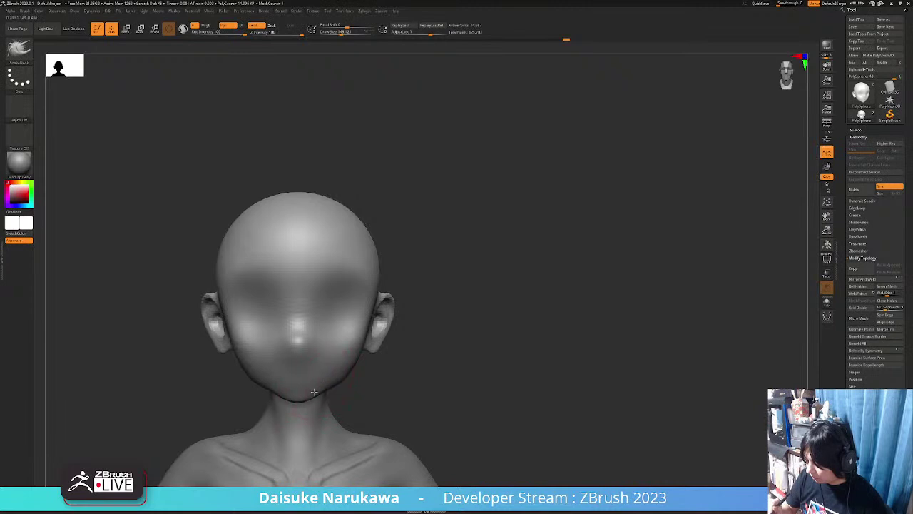
pyautogui.moveTo(319, 387)
pyautogui.mouseDown(button='right')
pyautogui.moveTo(397, 367)
pyautogui.moveTo(338, 385)
pyautogui.moveTo(335, 369)
pyautogui.mouseUp(button='right')
pyautogui.moveTo(314, 264)
pyautogui.mouseDown(button='right')
pyautogui.moveTo(375, 324)
pyautogui.moveTo(402, 375)
pyautogui.moveTo(442, 346)
pyautogui.moveTo(387, 373)
pyautogui.moveTo(371, 343)
pyautogui.moveTo(399, 307)
pyautogui.moveTo(451, 291)
pyautogui.moveTo(407, 183)
pyautogui.mouseUp(button='right')
# Choose the ClayBuildup brush and reduce its draw size to about 38.
pyautogui.click(19, 48)
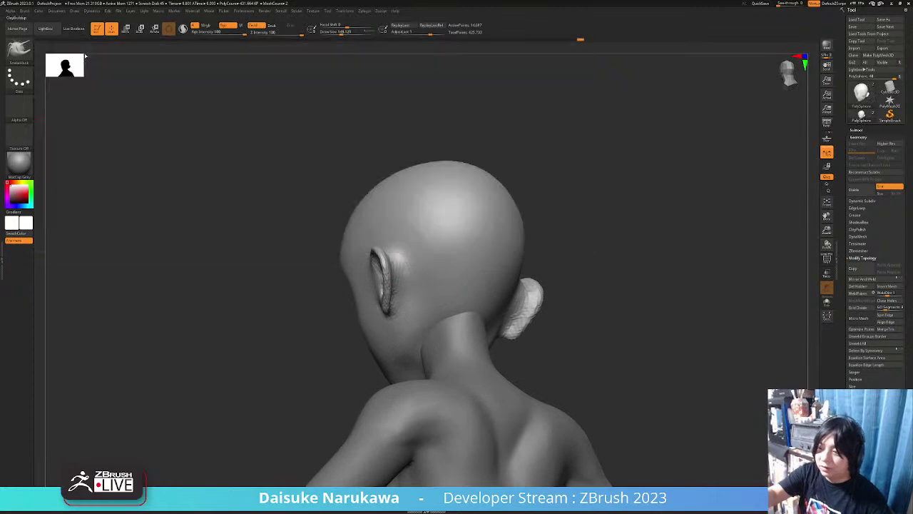
pyautogui.click(83, 55)
pyautogui.moveTo(401, 259)
pyautogui.mouseDown(button='right')
pyautogui.moveTo(444, 310)
pyautogui.moveTo(472, 315)
pyautogui.moveTo(461, 346)
pyautogui.mouseUp(button='right')
pyautogui.press('shift')
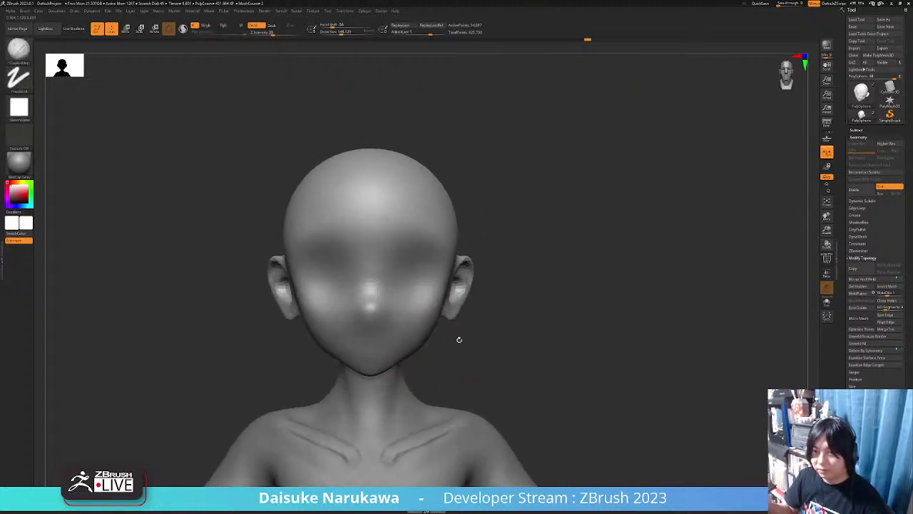
pyautogui.keyDown('ctrl'); pyautogui.moveTo(516, 364); pyautogui.dragTo(448, 284, button='right'); pyautogui.keyUp('ctrl')
pyautogui.click(327, 33)
pyautogui.keyDown('ctrl'); pyautogui.moveTo(353, 265); pyautogui.dragTo(378, 372, button='right'); pyautogui.keyUp('ctrl')
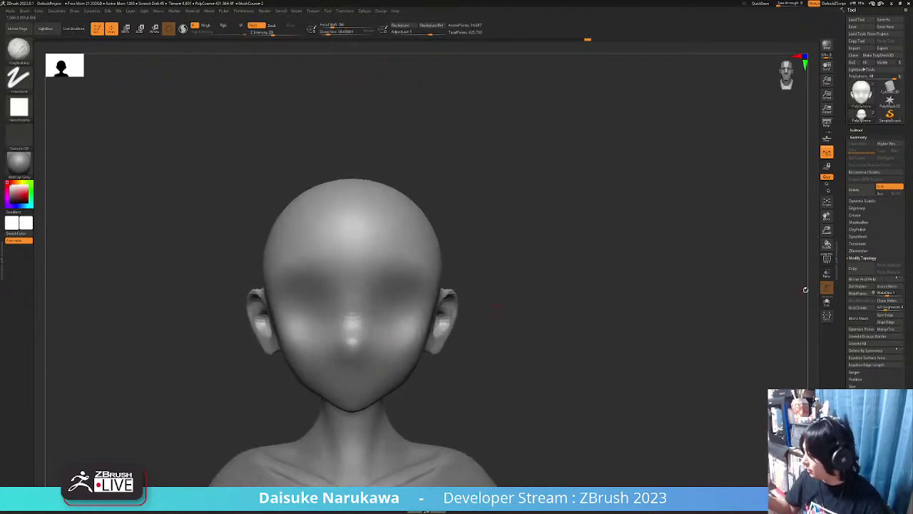
# Remesh the head with ZRemesher at a target polygon count of 5 and show its polyframe.
pyautogui.click(826, 259)
pyautogui.click(827, 258)
pyautogui.moveTo(566, 364)
pyautogui.mouseDown(button='right')
pyautogui.moveTo(578, 371)
pyautogui.moveTo(555, 376)
pyautogui.mouseUp(button='right')
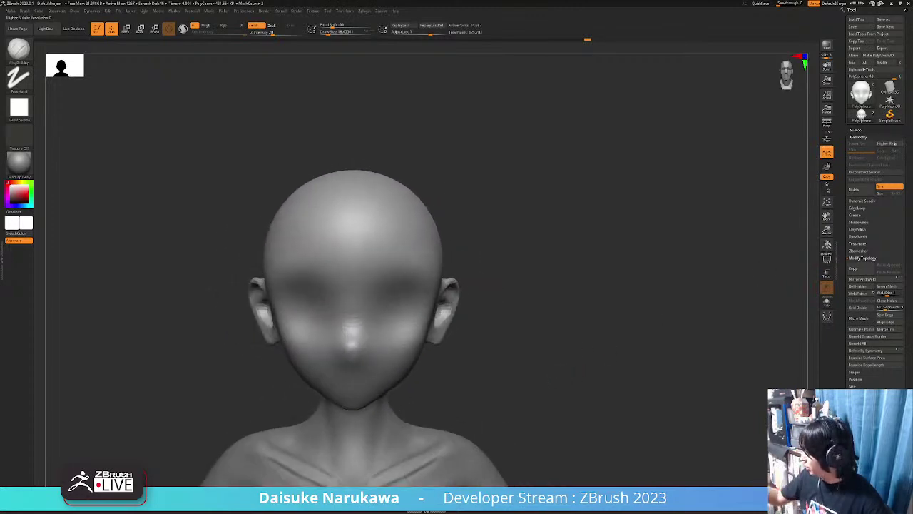
pyautogui.click(861, 251)
pyautogui.click(874, 263)
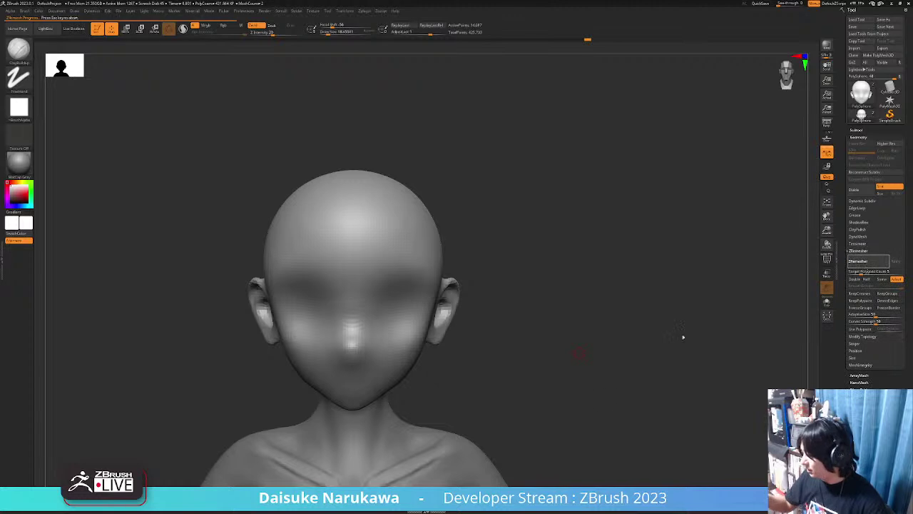
pyautogui.moveTo(564, 422); pyautogui.dragTo(471, 328, button='right')
pyautogui.click(828, 261)
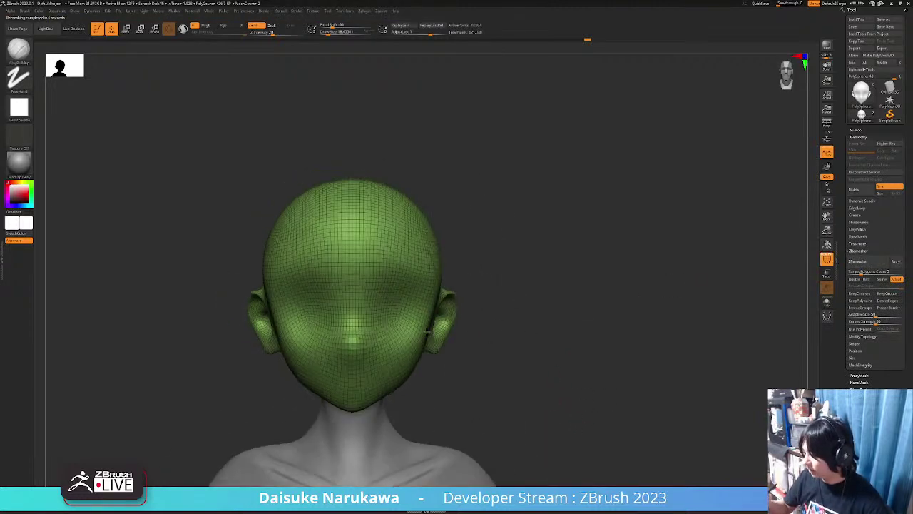
# Mask the two round eye areas with a larger brush and turn them into a separate polygroup.
pyautogui.keyDown('ctrl'); pyautogui.moveTo(389, 287); pyautogui.dragTo(394, 318, button='right'); pyautogui.keyUp('ctrl')
pyautogui.click(330, 33)
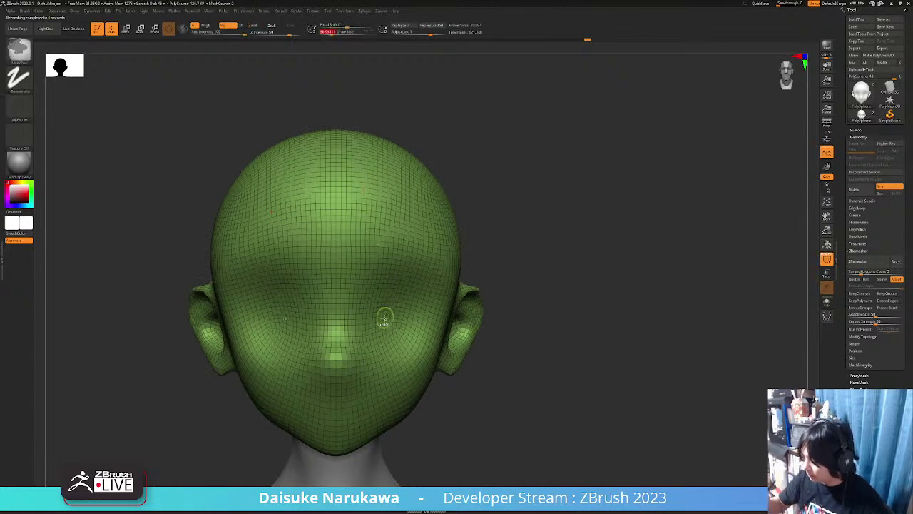
pyautogui.moveTo(382, 312)
pyautogui.keyDown('ctrl'); pyautogui.mouseDown()
pyautogui.moveTo(386, 334)
pyautogui.moveTo(401, 298)
pyautogui.moveTo(387, 316)
pyautogui.moveTo(392, 332)
pyautogui.moveTo(391, 301)
pyautogui.mouseUp(); pyautogui.keyUp('ctrl')
pyautogui.hotkey('ctrl', 'z')
pyautogui.click(340, 32)
pyautogui.hotkey('ctrl', 'w')
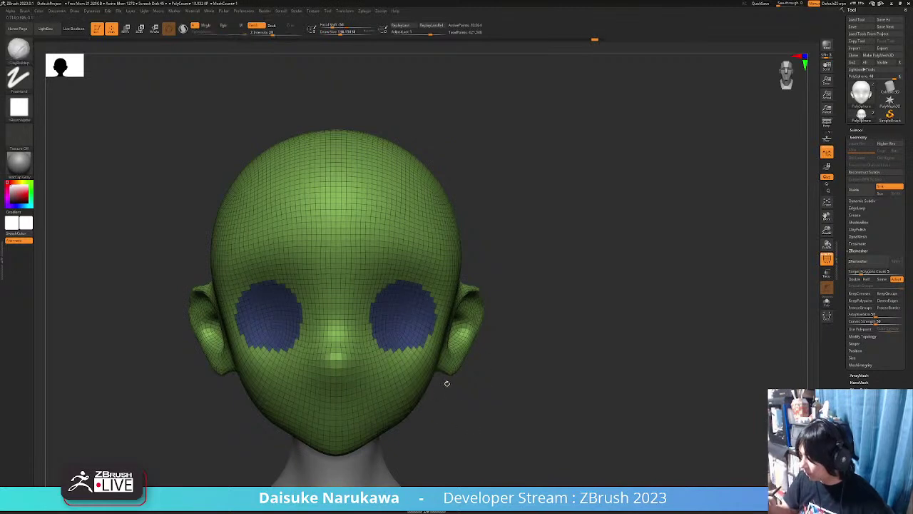
# Load the Smooth Groups brush from the LightBox brush library.
pyautogui.moveTo(484, 383); pyautogui.dragTo(432, 383)
pyautogui.click(45, 28)
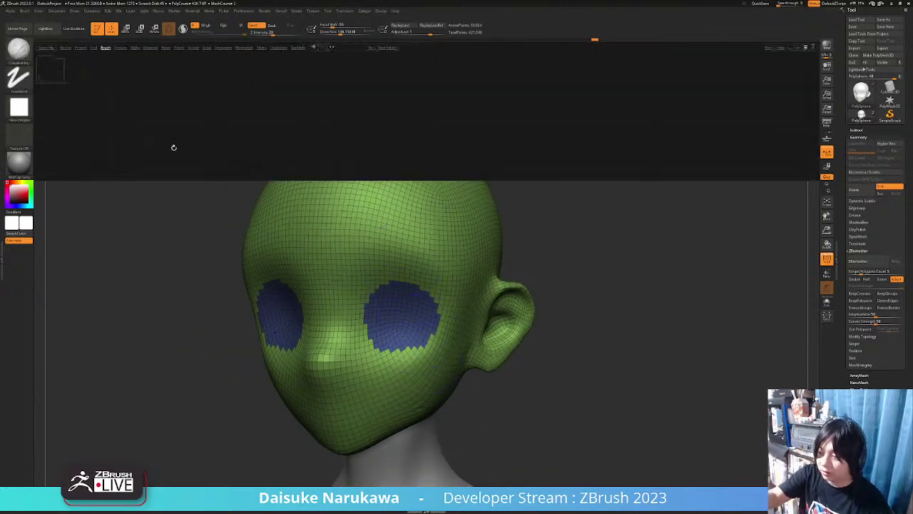
pyautogui.doubleClick(60, 145)
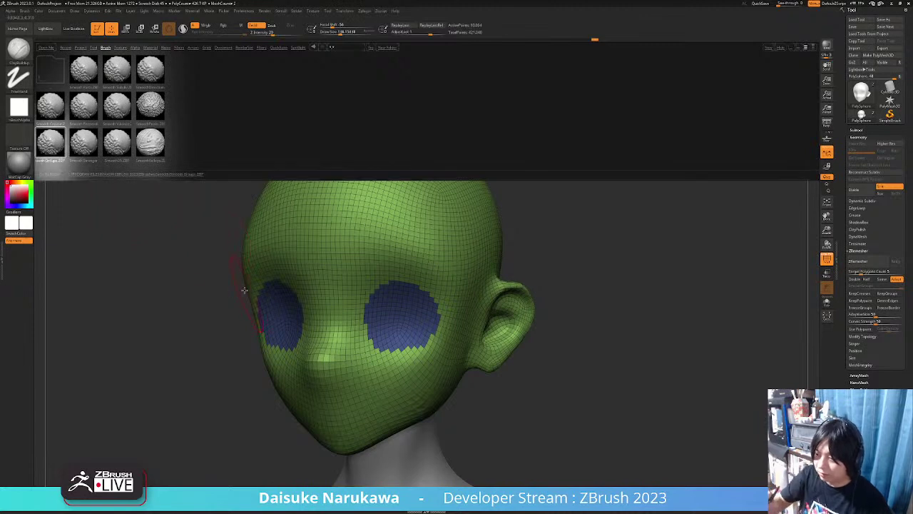
pyautogui.click(65, 158)
pyautogui.click(51, 32)
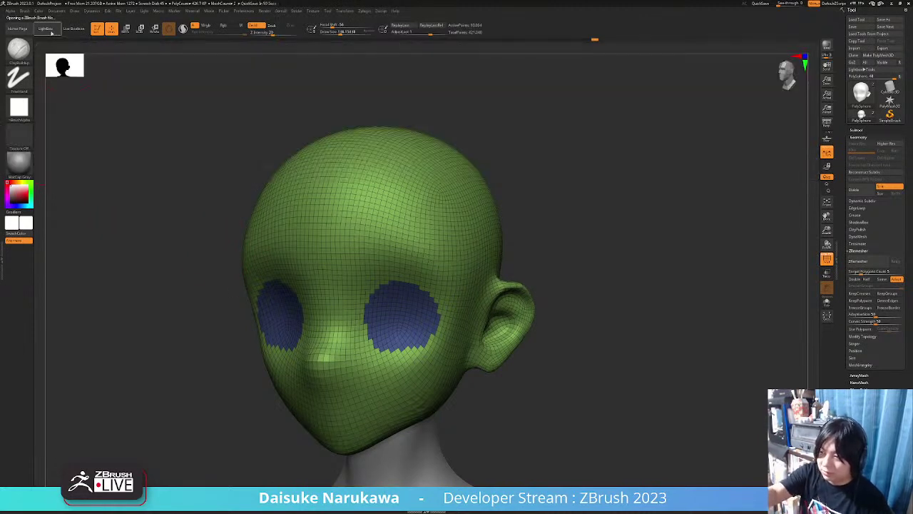
# Smooth the jagged borders of the eye polygroups with the Smooth Groups brush.
pyautogui.press('shift')
pyautogui.keyDown('shift'); pyautogui.moveTo(376, 313); pyautogui.dragTo(370, 306); pyautogui.keyUp('shift')
pyautogui.keyDown('shift'); pyautogui.moveTo(435, 322); pyautogui.dragTo(423, 345); pyautogui.keyUp('shift')
pyautogui.moveTo(422, 345)
pyautogui.mouseDown(button='right')
pyautogui.moveTo(482, 329)
pyautogui.moveTo(419, 342)
pyautogui.mouseUp(button='right')
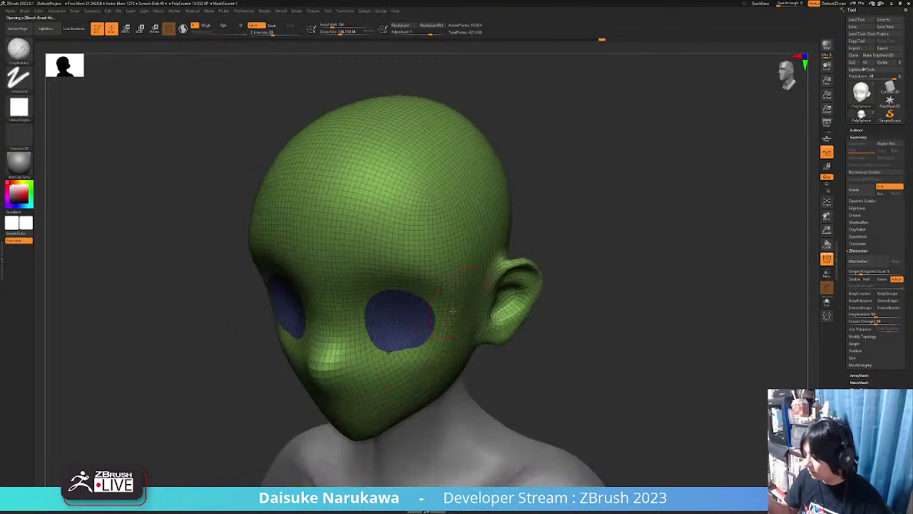
# Mask everything except the eye polygroups and push them back into the head with the gizmo, adjusting their rotation.
pyautogui.keyDown('shift'); pyautogui.moveTo(464, 290); pyautogui.dragTo(397, 257, button='right'); pyautogui.keyUp('shift')
pyautogui.click(127, 30)
pyautogui.keyDown('ctrl'); pyautogui.click(361, 288); pyautogui.keyUp('ctrl')
pyautogui.moveTo(361, 288); pyautogui.dragTo(250, 303, button='right')
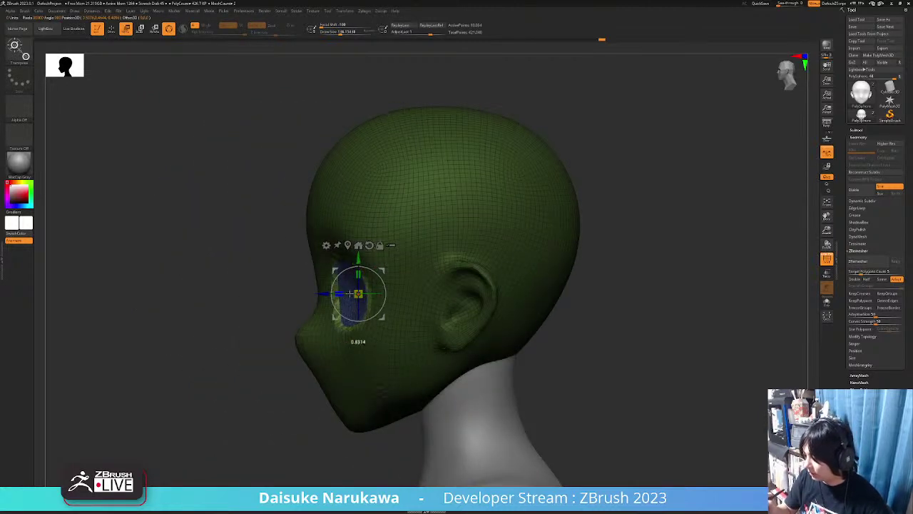
pyautogui.moveTo(372, 293); pyautogui.dragTo(378, 293)
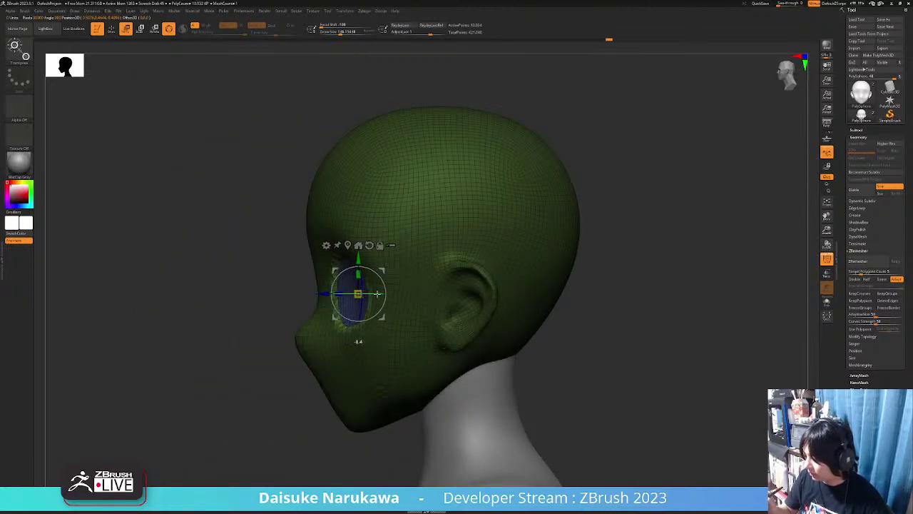
pyautogui.moveTo(353, 330); pyautogui.dragTo(361, 300, button='right')
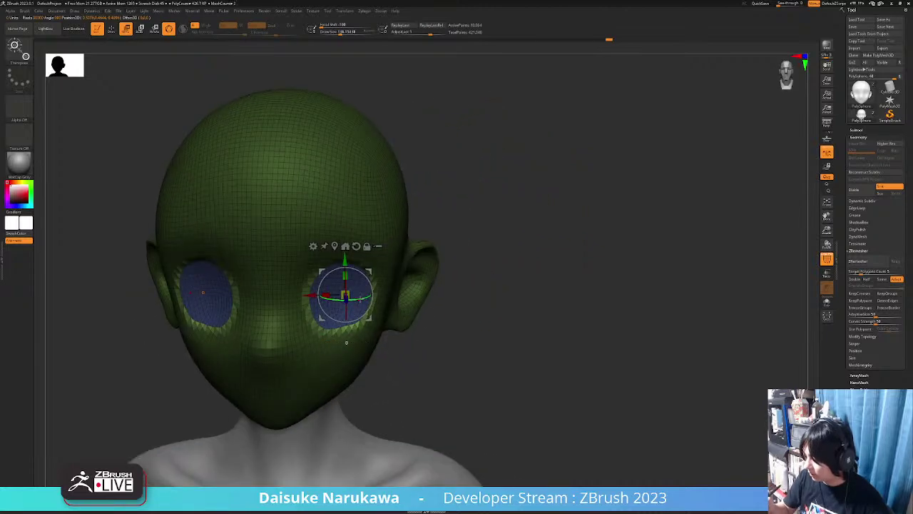
# Return to Draw mode, clear the mask and choose the SnakeHook brush.
pyautogui.click(111, 29)
pyautogui.keyDown('ctrl'); pyautogui.moveTo(455, 204); pyautogui.dragTo(471, 221); pyautogui.keyUp('ctrl')
pyautogui.moveTo(457, 207); pyautogui.dragTo(299, 182, button='right')
pyautogui.click(20, 51)
pyautogui.click(255, 56)
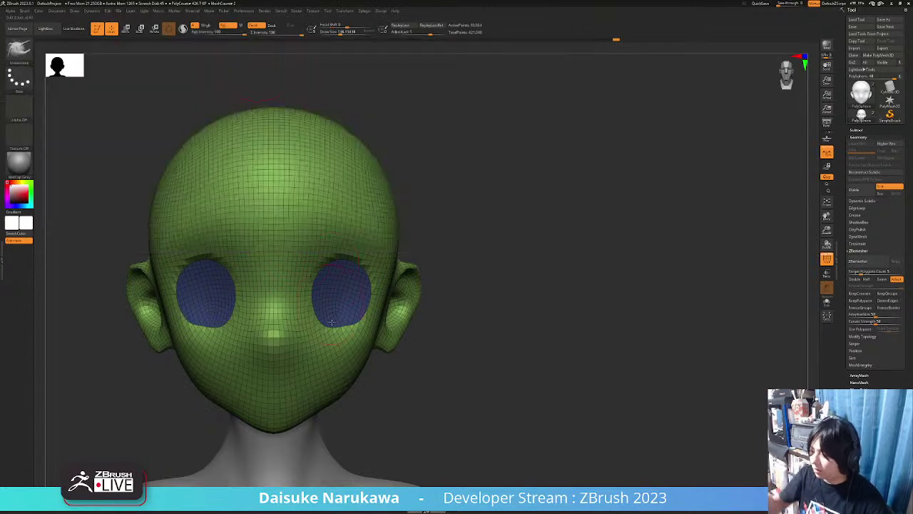
# Reshape the outlines of the eye sockets and the surrounding cheeks with the SnakeHook brush.
pyautogui.moveTo(385, 307); pyautogui.dragTo(325, 335, button='right')
pyautogui.moveTo(435, 321)
pyautogui.mouseDown(button='right')
pyautogui.moveTo(369, 316)
pyautogui.moveTo(385, 307)
pyautogui.moveTo(378, 296)
pyautogui.mouseUp(button='right')
pyautogui.hotkey('ctrl', 'z')
pyautogui.moveTo(363, 286); pyautogui.dragTo(367, 275, button='right')
pyautogui.moveTo(363, 282); pyautogui.dragTo(367, 292)
pyautogui.moveTo(366, 292); pyautogui.dragTo(342, 314, button='right')
pyautogui.moveTo(357, 310); pyautogui.dragTo(360, 321)
pyautogui.moveTo(360, 321); pyautogui.dragTo(314, 286, button='right')
pyautogui.moveTo(314, 285)
pyautogui.mouseDown(button='right')
pyautogui.moveTo(322, 274)
pyautogui.moveTo(314, 301)
pyautogui.moveTo(373, 298)
pyautogui.moveTo(318, 307)
pyautogui.moveTo(336, 322)
pyautogui.moveTo(357, 306)
pyautogui.moveTo(380, 255)
pyautogui.moveTo(399, 248)
pyautogui.moveTo(387, 229)
pyautogui.moveTo(379, 234)
pyautogui.moveTo(382, 187)
pyautogui.mouseUp(button='right')
# Mask all but the eye polygroups again, reposition them with the gizmo and return to Draw mode.
pyautogui.click(314, 298)
pyautogui.click(126, 29)
pyautogui.keyDown('ctrl'); pyautogui.click(376, 218); pyautogui.keyUp('ctrl')
pyautogui.keyDown('alt'); pyautogui.click(386, 164); pyautogui.keyUp('alt')
pyautogui.keyDown('alt'); pyautogui.moveTo(399, 188); pyautogui.dragTo(399, 227); pyautogui.keyUp('alt')
pyautogui.click(111, 28)
pyautogui.moveTo(360, 242)
pyautogui.mouseDown(button='right')
pyautogui.moveTo(381, 250)
pyautogui.moveTo(388, 279)
pyautogui.mouseUp(button='right')
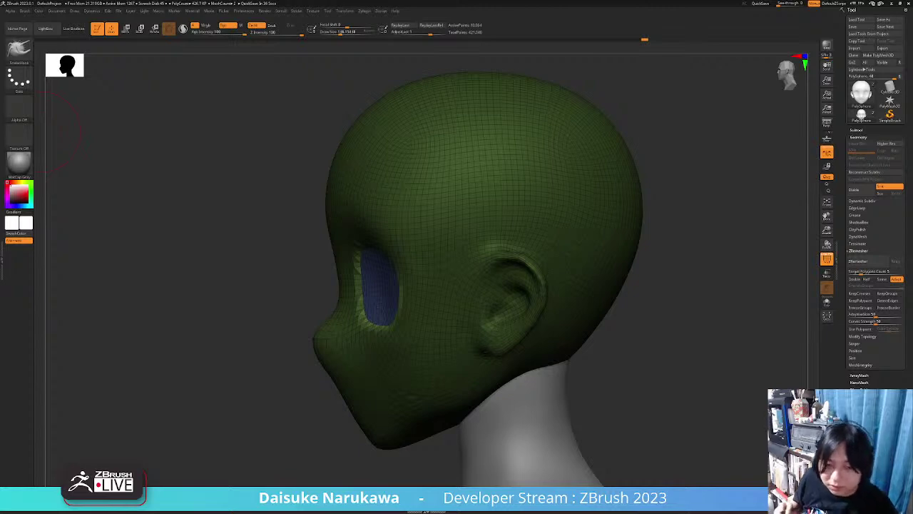
# Enlarge the SnakeHook brush to about 245 and nudge the eye socket surface in profile, undoing the last stroke.
pyautogui.moveTo(492, 347); pyautogui.dragTo(581, 341, button='right')
pyautogui.moveTo(581, 341)
pyautogui.keyDown('ctrl'); pyautogui.mouseDown(button='right')
pyautogui.moveTo(578, 299)
pyautogui.moveTo(478, 341)
pyautogui.moveTo(451, 309)
pyautogui.mouseUp(button='right'); pyautogui.keyUp('ctrl')
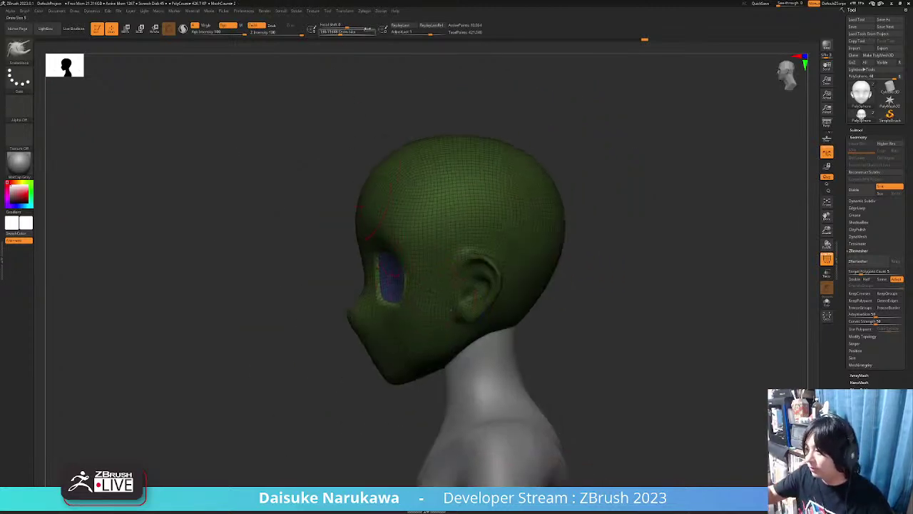
pyautogui.moveTo(341, 32); pyautogui.dragTo(347, 32)
pyautogui.keyDown('ctrl'); pyautogui.moveTo(380, 275); pyautogui.dragTo(382, 293, button='right'); pyautogui.keyUp('ctrl')
pyautogui.moveTo(394, 277); pyautogui.dragTo(389, 279)
pyautogui.hotkey('ctrl', 'z')
# Adjust the position of the eye polygroups with the gizmo in side view and return to Draw mode.
pyautogui.click(130, 32)
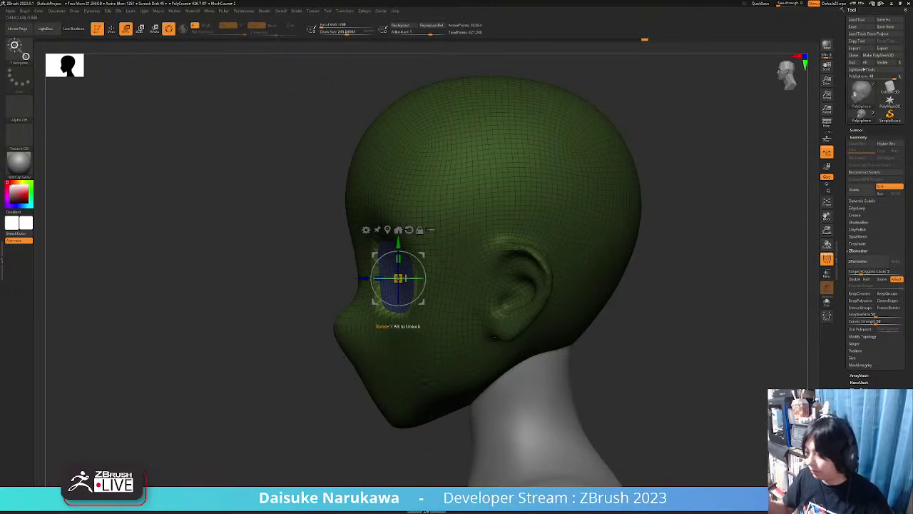
pyautogui.keyDown('ctrl'); pyautogui.moveTo(391, 234); pyautogui.dragTo(390, 250, button='right'); pyautogui.keyUp('ctrl')
pyautogui.press('q')
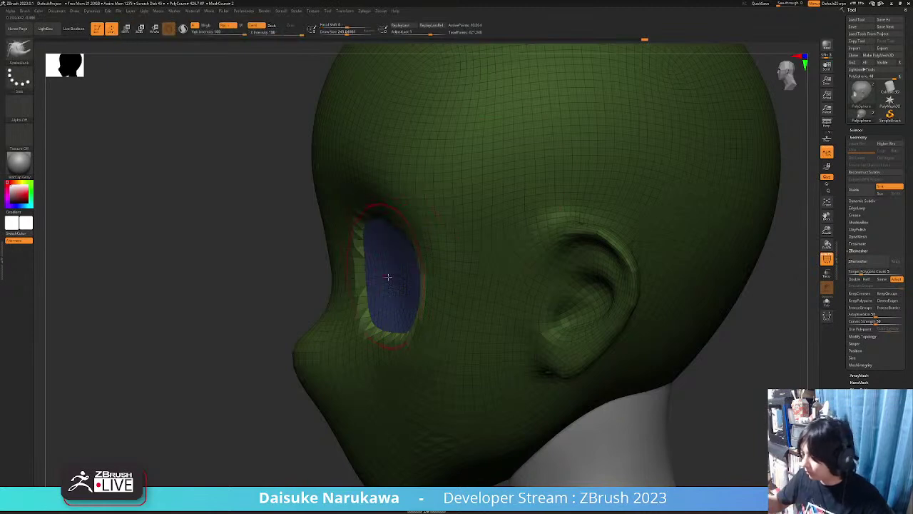
# Pull the eye socket surfaces and rims into shape from the side and front, smoothing them within their polygroups.
pyautogui.keyDown('shift'); pyautogui.moveTo(395, 282); pyautogui.dragTo(397, 278); pyautogui.keyUp('shift')
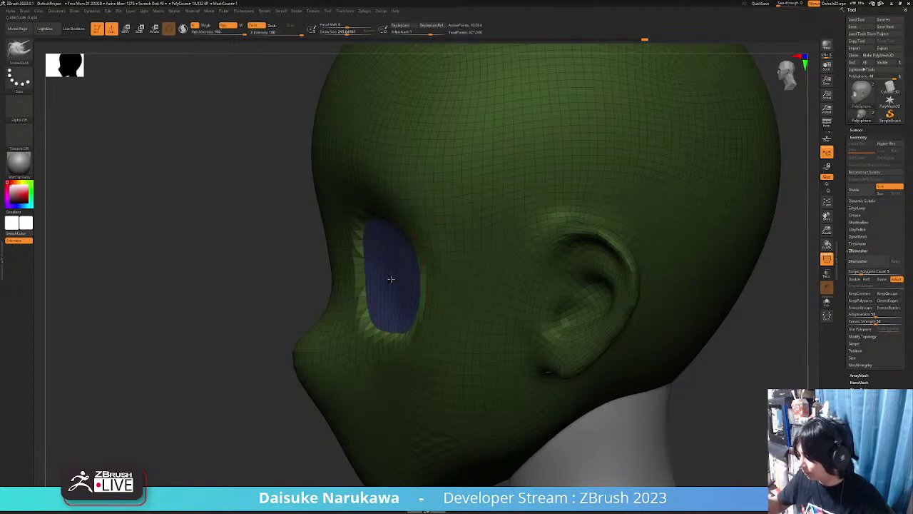
pyautogui.moveTo(390, 279); pyautogui.dragTo(370, 300, button='right')
pyautogui.keyDown('shift'); pyautogui.moveTo(401, 328); pyautogui.dragTo(403, 285); pyautogui.keyUp('shift')
pyautogui.moveTo(404, 285); pyautogui.dragTo(545, 330, button='right')
pyautogui.keyDown('ctrl'); pyautogui.moveTo(559, 326); pyautogui.dragTo(556, 353); pyautogui.keyUp('ctrl')
pyautogui.moveTo(399, 301)
pyautogui.keyDown('shift'); pyautogui.mouseDown()
pyautogui.moveTo(360, 268)
pyautogui.moveTo(387, 267)
pyautogui.moveTo(359, 272)
pyautogui.mouseUp(); pyautogui.keyUp('shift')
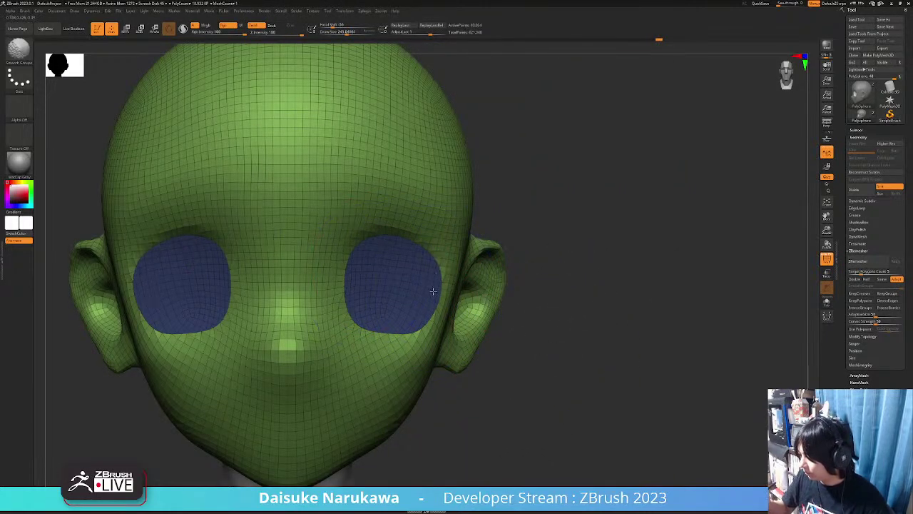
pyautogui.keyDown('ctrl'); pyautogui.moveTo(389, 358); pyautogui.dragTo(403, 289, button='right'); pyautogui.keyUp('ctrl')
# Check the sockets without the wireframe, reduce the SnakeHook brush size and pull the outer eye corners outward.
pyautogui.click(827, 259)
pyautogui.moveTo(628, 304)
pyautogui.mouseDown(button='right')
pyautogui.moveTo(377, 346)
pyautogui.moveTo(418, 332)
pyautogui.moveTo(386, 336)
pyautogui.moveTo(374, 360)
pyautogui.moveTo(380, 348)
pyautogui.moveTo(389, 355)
pyautogui.mouseUp(button='right')
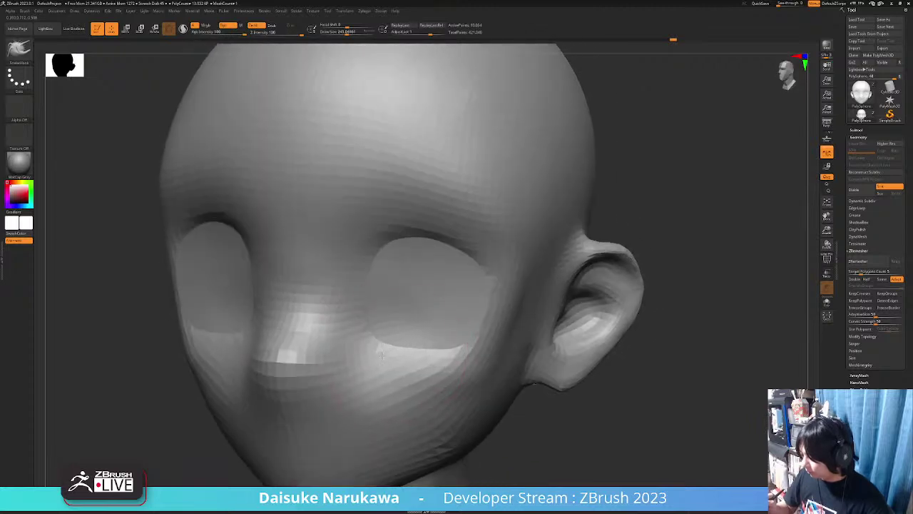
pyautogui.click(825, 258)
pyautogui.keyDown('ctrl'); pyautogui.moveTo(548, 349); pyautogui.dragTo(430, 325, button='right'); pyautogui.keyUp('ctrl')
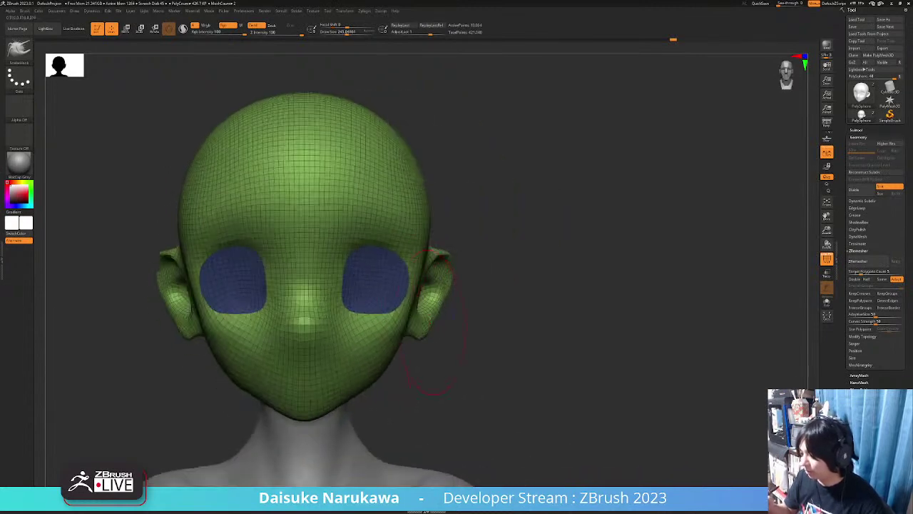
pyautogui.moveTo(343, 35); pyautogui.dragTo(340, 33)
pyautogui.moveTo(367, 267)
pyautogui.mouseDown(button='right')
pyautogui.moveTo(417, 265)
pyautogui.moveTo(396, 272)
pyautogui.moveTo(344, 250)
pyautogui.moveTo(355, 265)
pyautogui.moveTo(346, 279)
pyautogui.moveTo(347, 249)
pyautogui.moveTo(433, 271)
pyautogui.mouseUp(button='right')
pyautogui.moveTo(431, 279); pyautogui.dragTo(437, 283)
pyautogui.moveTo(470, 284); pyautogui.dragTo(436, 289, button='right')
pyautogui.moveTo(436, 288); pyautogui.dragTo(441, 285)
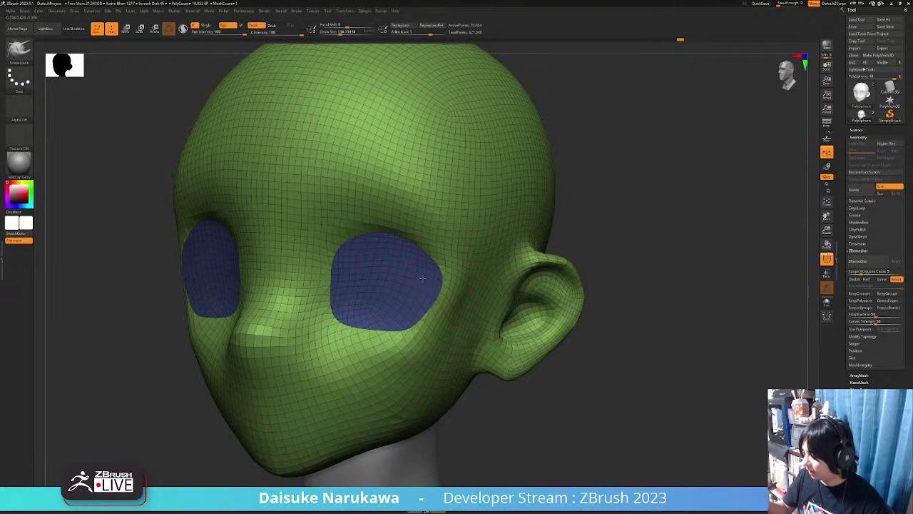
# Refine the inner and lower outlines of the eye sockets, blending them into the nose bridge and cheeks.
pyautogui.moveTo(410, 291)
pyautogui.mouseDown(button='right')
pyautogui.moveTo(399, 261)
pyautogui.moveTo(367, 255)
pyautogui.moveTo(335, 273)
pyautogui.mouseUp(button='right')
pyautogui.moveTo(335, 273); pyautogui.dragTo(332, 279)
pyautogui.keyDown('ctrl'); pyautogui.moveTo(338, 288); pyautogui.dragTo(338, 328, button='right'); pyautogui.keyUp('ctrl')
pyautogui.moveTo(338, 328)
pyautogui.keyDown('shift'); pyautogui.mouseDown(button='right')
pyautogui.moveTo(346, 340)
pyautogui.moveTo(242, 318)
pyautogui.moveTo(403, 305)
pyautogui.moveTo(414, 292)
pyautogui.mouseUp(button='right'); pyautogui.keyUp('shift')
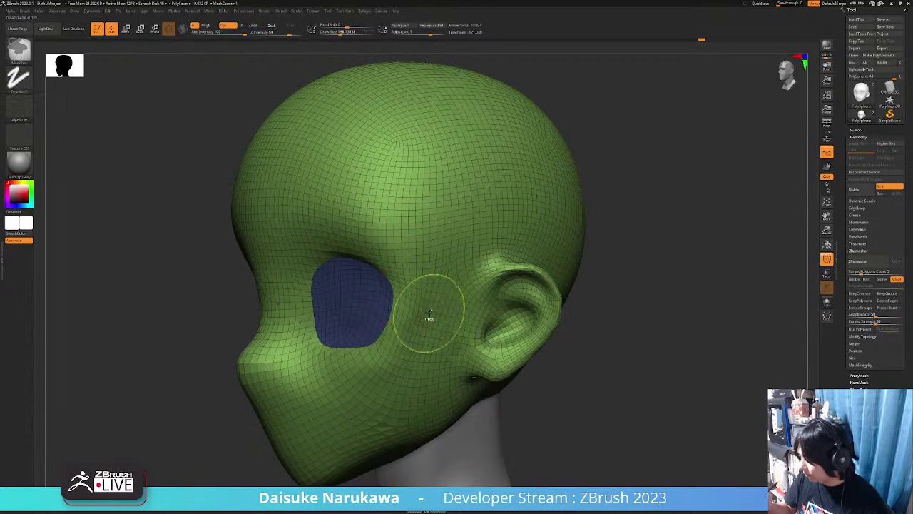
pyautogui.moveTo(413, 366); pyautogui.dragTo(436, 294, button='right')
pyautogui.keyDown('alt'); pyautogui.moveTo(532, 369); pyautogui.dragTo(566, 342, button='right'); pyautogui.keyUp('alt')
# Hide the wireframe and reshape the eye socket edges and upper cheeks with the SnakeHook brush.
pyautogui.click(827, 259)
pyautogui.moveTo(418, 267); pyautogui.dragTo(403, 267, button='right')
pyautogui.moveTo(403, 267)
pyautogui.keyDown('ctrl'); pyautogui.mouseDown(button='right')
pyautogui.moveTo(404, 278)
pyautogui.moveTo(408, 261)
pyautogui.moveTo(292, 290)
pyautogui.moveTo(200, 283)
pyautogui.moveTo(202, 305)
pyautogui.mouseUp(button='right'); pyautogui.keyUp('ctrl')
pyautogui.moveTo(351, 273)
pyautogui.keyDown('shift'); pyautogui.mouseDown()
pyautogui.moveTo(363, 292)
pyautogui.moveTo(361, 283)
pyautogui.mouseUp(); pyautogui.keyUp('shift')
pyautogui.moveTo(361, 283)
pyautogui.mouseDown(button='right')
pyautogui.moveTo(420, 283)
pyautogui.moveTo(404, 271)
pyautogui.mouseUp(button='right')
pyautogui.moveTo(404, 271); pyautogui.dragTo(493, 286, button='right')
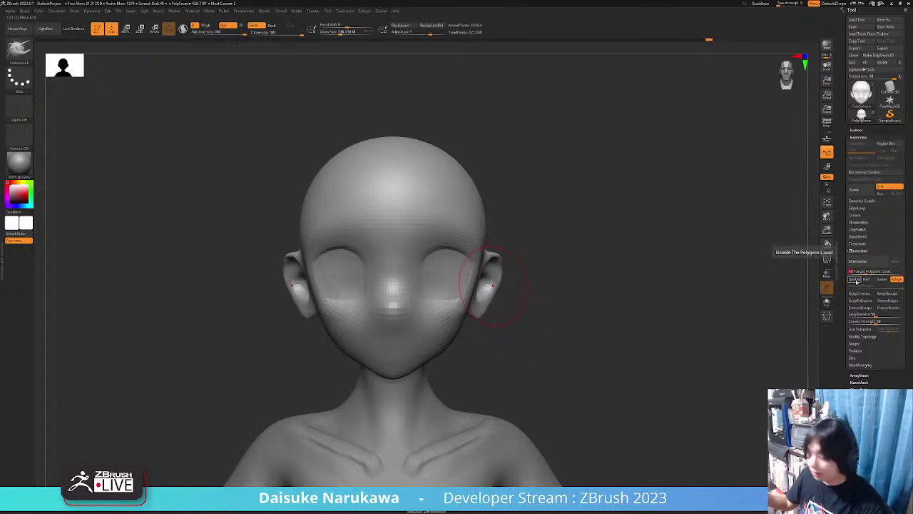
# Enable KeepGroups, show the wireframe and run ZRemesher on the head.
pyautogui.click(880, 293)
pyautogui.click(827, 259)
pyautogui.moveTo(627, 347); pyautogui.dragTo(588, 343)
pyautogui.moveTo(673, 320)
pyautogui.mouseDown()
pyautogui.moveTo(630, 323)
pyautogui.moveTo(678, 306)
pyautogui.mouseUp()
pyautogui.click(867, 261)
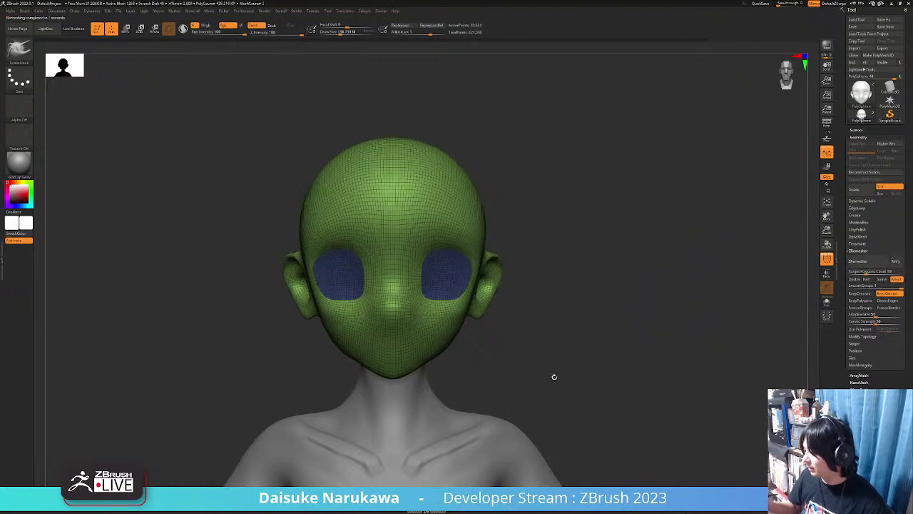
# Hide the wireframe, smooth the sides of the face and subdivide the remeshed head once.
pyautogui.click(827, 260)
pyautogui.moveTo(628, 300); pyautogui.dragTo(544, 296)
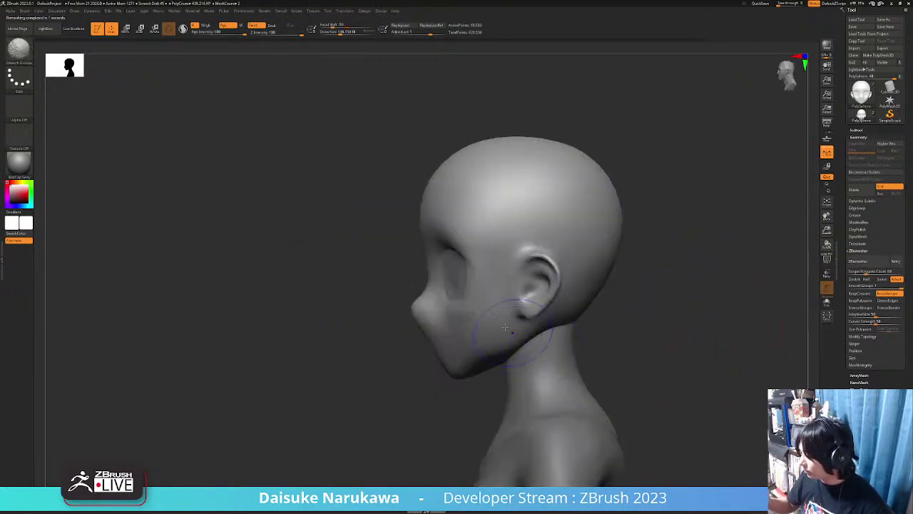
pyautogui.moveTo(455, 284); pyautogui.dragTo(486, 281, button='right')
pyautogui.moveTo(537, 314); pyautogui.dragTo(577, 319)
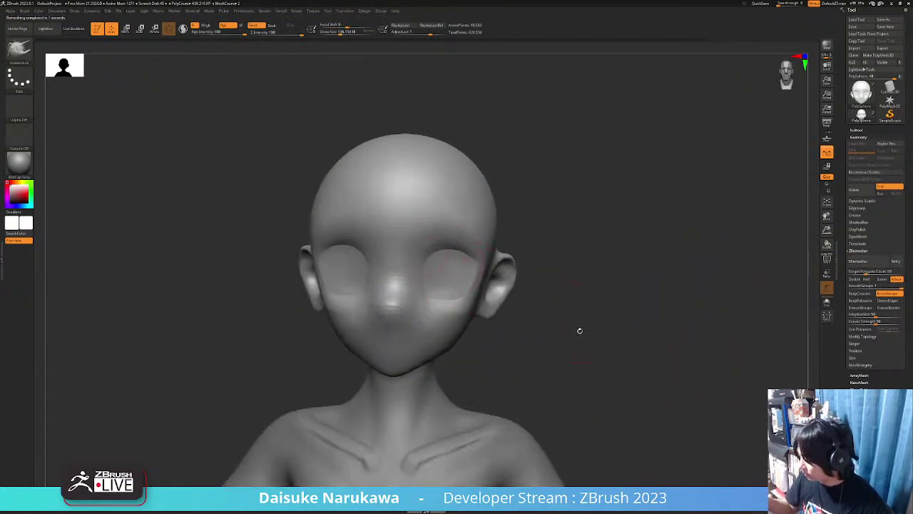
pyautogui.hotkey('ctrl', 'd')
pyautogui.moveTo(408, 281)
pyautogui.mouseDown(button='right')
pyautogui.moveTo(463, 270)
pyautogui.moveTo(453, 305)
pyautogui.mouseUp(button='right')
pyautogui.keyDown('ctrl'); pyautogui.moveTo(463, 271); pyautogui.dragTo(379, 208, button='right'); pyautogui.keyUp('ctrl')
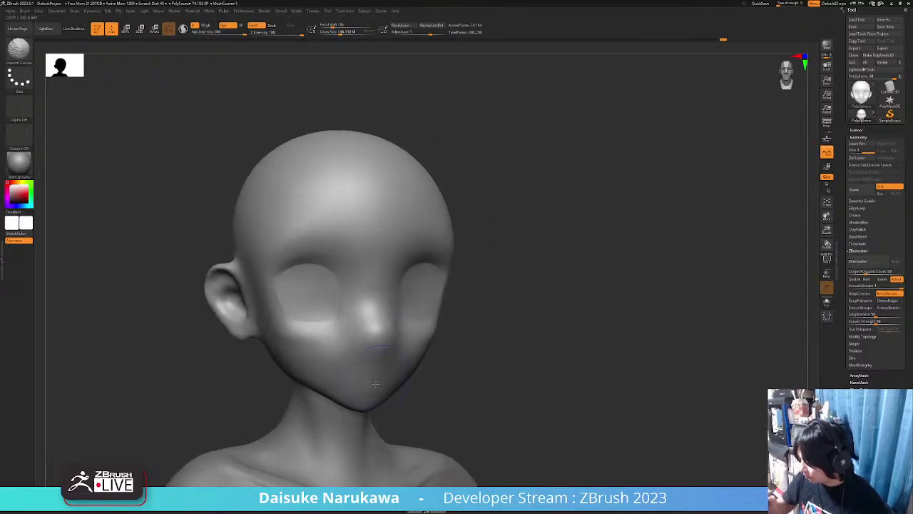
# Refine the chin, turn off Local rotation and pull the contour of the cheek and jaw with SnakeHook.
pyautogui.moveTo(370, 409); pyautogui.dragTo(381, 391, button='right')
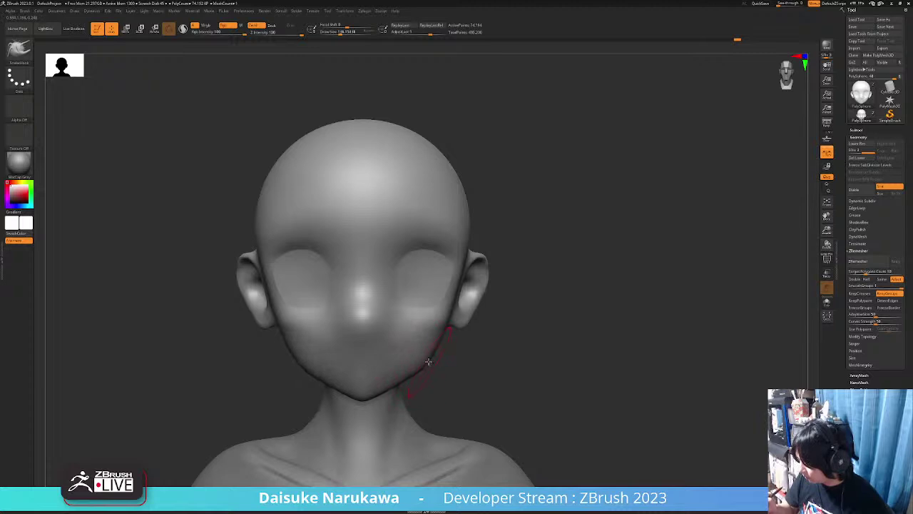
pyautogui.click(827, 152)
pyautogui.moveTo(393, 350)
pyautogui.mouseDown(button='right')
pyautogui.moveTo(306, 336)
pyautogui.moveTo(316, 347)
pyautogui.moveTo(309, 341)
pyautogui.moveTo(320, 335)
pyautogui.moveTo(306, 361)
pyautogui.moveTo(319, 379)
pyautogui.moveTo(312, 371)
pyautogui.moveTo(326, 358)
pyautogui.moveTo(471, 344)
pyautogui.moveTo(453, 350)
pyautogui.moveTo(467, 361)
pyautogui.moveTo(475, 349)
pyautogui.moveTo(435, 321)
pyautogui.moveTo(439, 347)
pyautogui.moveTo(458, 300)
pyautogui.moveTo(463, 333)
pyautogui.moveTo(455, 288)
pyautogui.mouseUp(button='right')
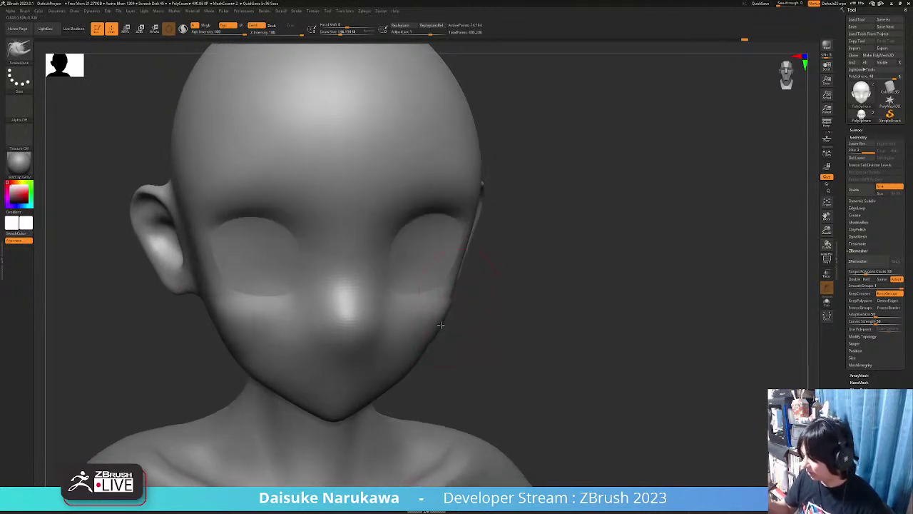
pyautogui.moveTo(441, 322); pyautogui.dragTo(417, 353, button='right')
pyautogui.moveTo(444, 322)
pyautogui.mouseDown(button='right')
pyautogui.moveTo(419, 342)
pyautogui.moveTo(434, 331)
pyautogui.mouseUp(button='right')
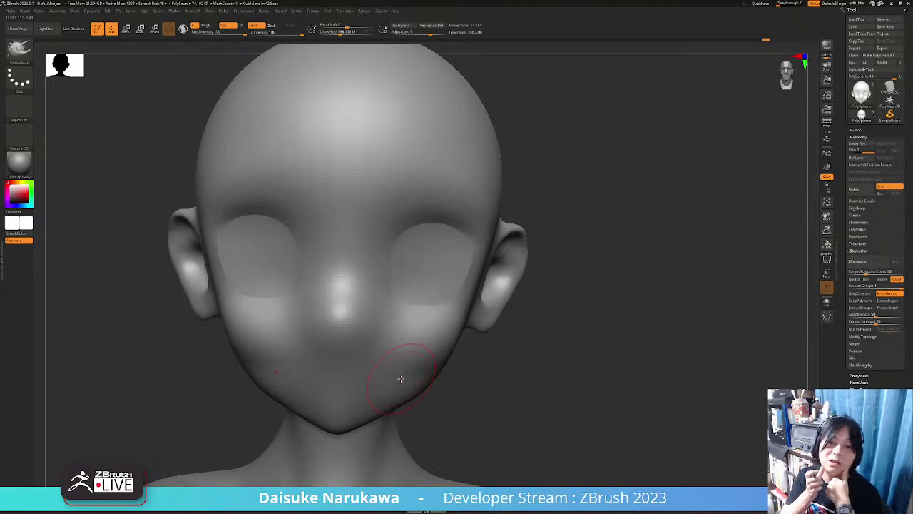
# Fill out and smooth the lower cheeks, enlarging the brush to shape the jawline toward the chin.
pyautogui.moveTo(401, 378); pyautogui.dragTo(422, 383, button='right')
pyautogui.press('shift')
pyautogui.moveTo(416, 373); pyautogui.dragTo(438, 366, button='right')
pyautogui.keyDown('shift'); pyautogui.moveTo(438, 366); pyautogui.dragTo(441, 364); pyautogui.keyUp('shift')
pyautogui.moveTo(441, 365); pyautogui.dragTo(423, 314, button='right')
pyautogui.moveTo(340, 32); pyautogui.dragTo(346, 32)
pyautogui.keyDown('shift'); pyautogui.moveTo(345, 334); pyautogui.dragTo(366, 329, button='right'); pyautogui.keyUp('shift')
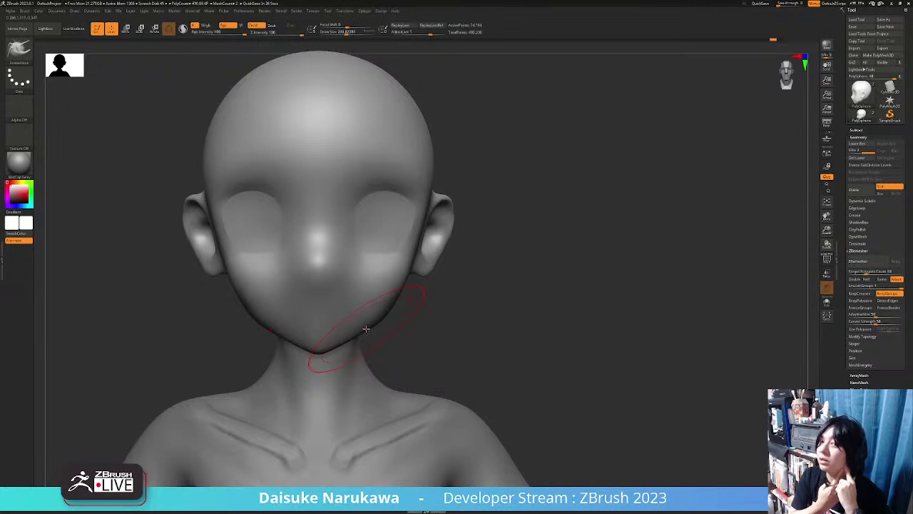
# Reshape the underside of the jaw in side view, smoothing the jawline and rounding the chin tip.
pyautogui.moveTo(528, 330); pyautogui.dragTo(352, 330)
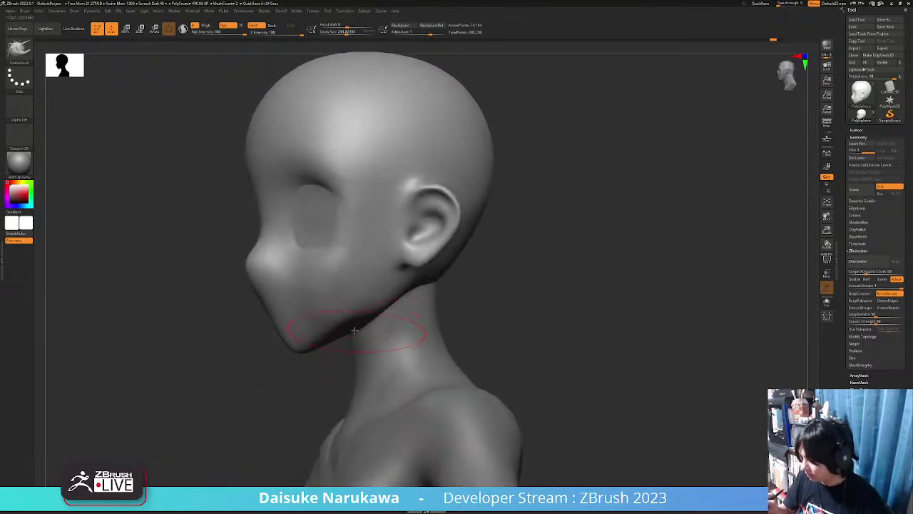
pyautogui.moveTo(345, 323)
pyautogui.mouseDown(button='right')
pyautogui.moveTo(385, 328)
pyautogui.moveTo(339, 334)
pyautogui.mouseUp(button='right')
pyautogui.press('shift')
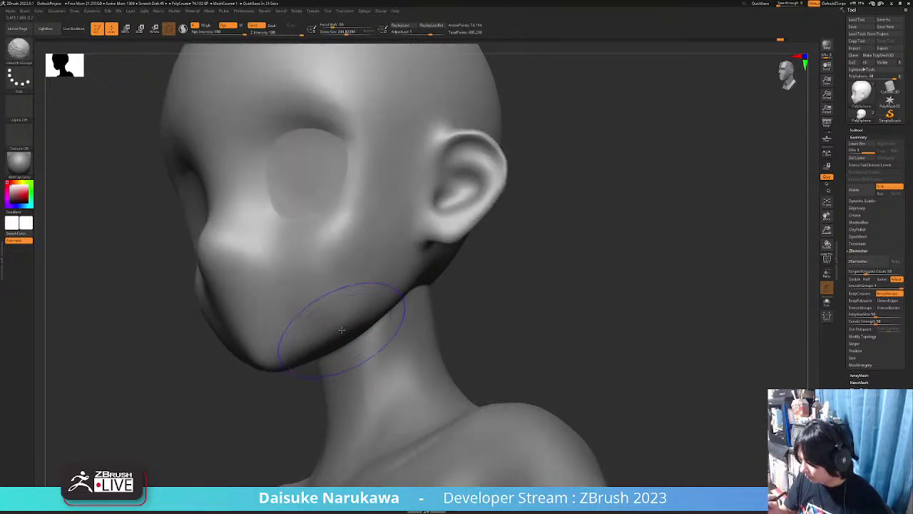
pyautogui.moveTo(336, 281)
pyautogui.mouseDown(button='right')
pyautogui.moveTo(316, 277)
pyautogui.moveTo(330, 299)
pyautogui.moveTo(334, 281)
pyautogui.mouseUp(button='right')
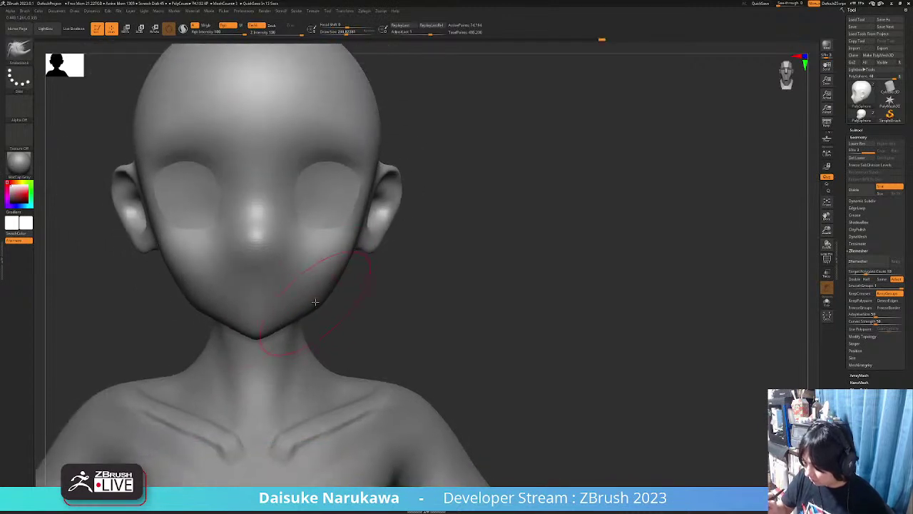
pyautogui.press('shift')
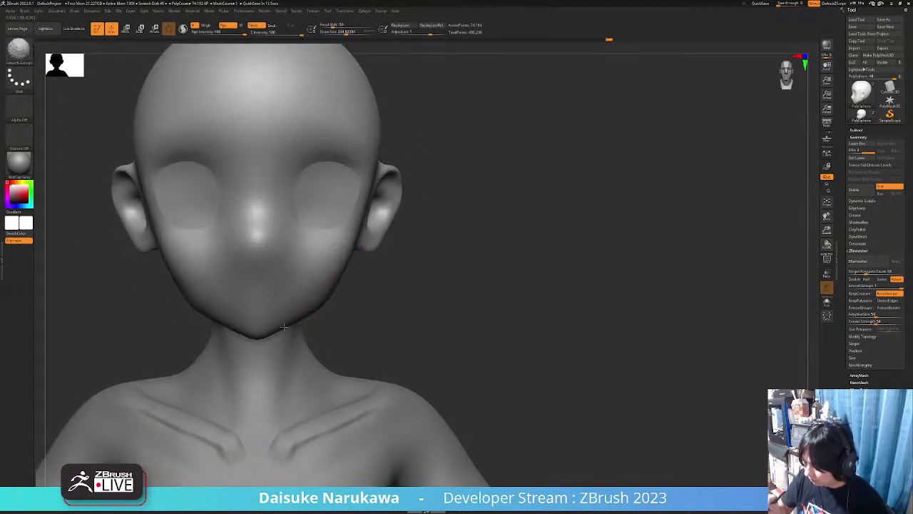
pyautogui.moveTo(261, 336)
pyautogui.mouseDown(button='right')
pyautogui.moveTo(355, 290)
pyautogui.moveTo(388, 327)
pyautogui.mouseUp(button='right')
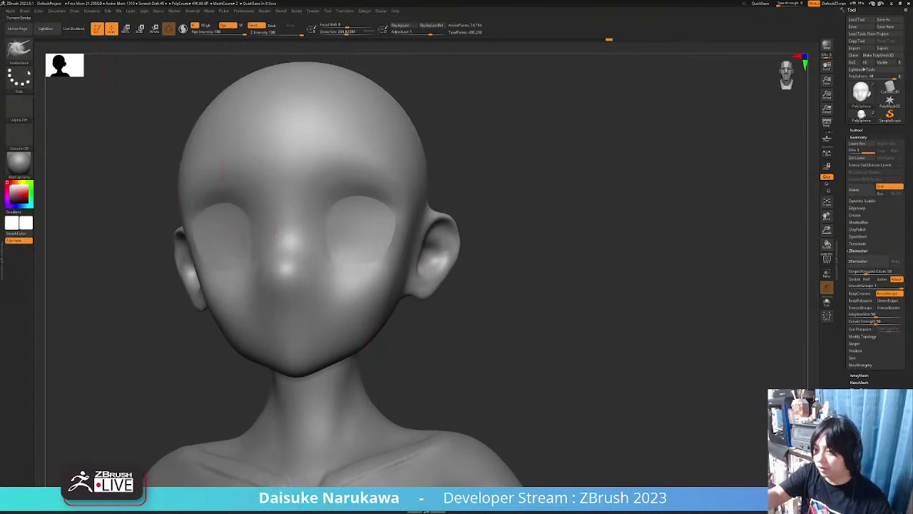
# Switch to the Paint brush, reduce its size and pick a red colour.
pyautogui.press('b')
pyautogui.press('p')
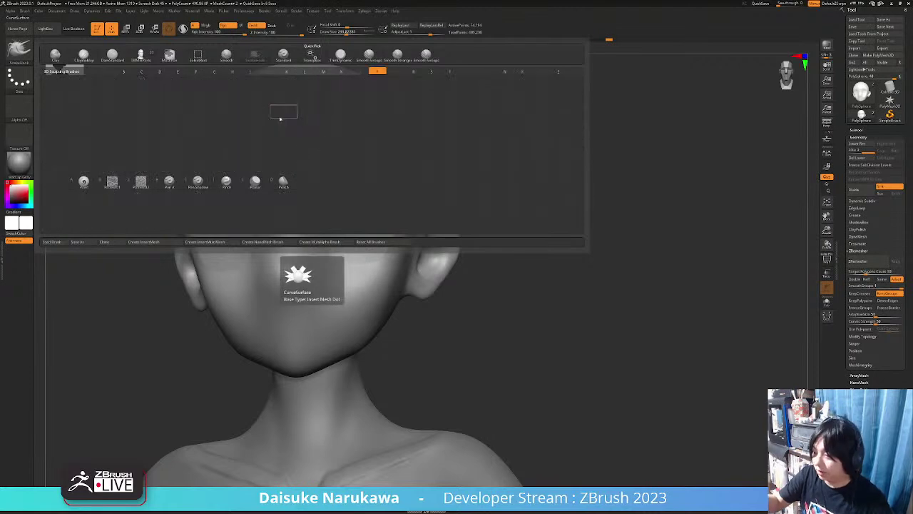
pyautogui.click(86, 182)
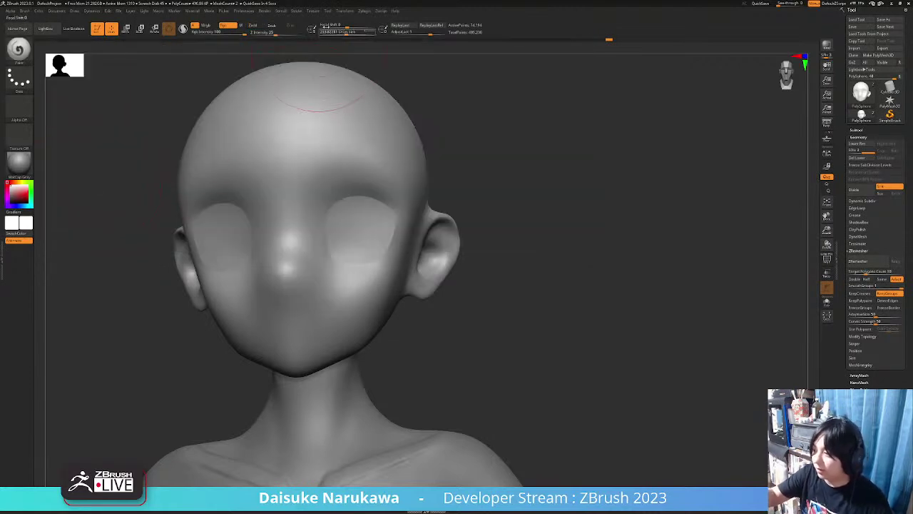
pyautogui.moveTo(153, 110); pyautogui.dragTo(100, 160)
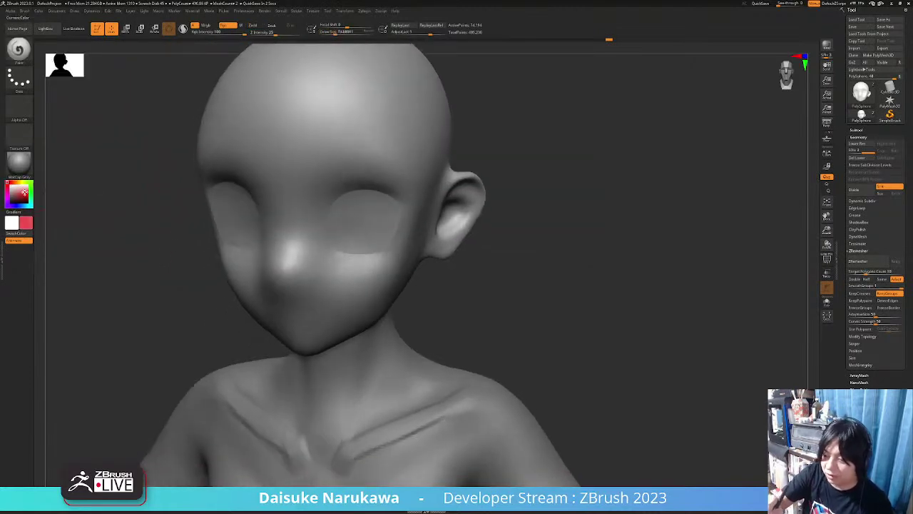
pyautogui.click(23, 191)
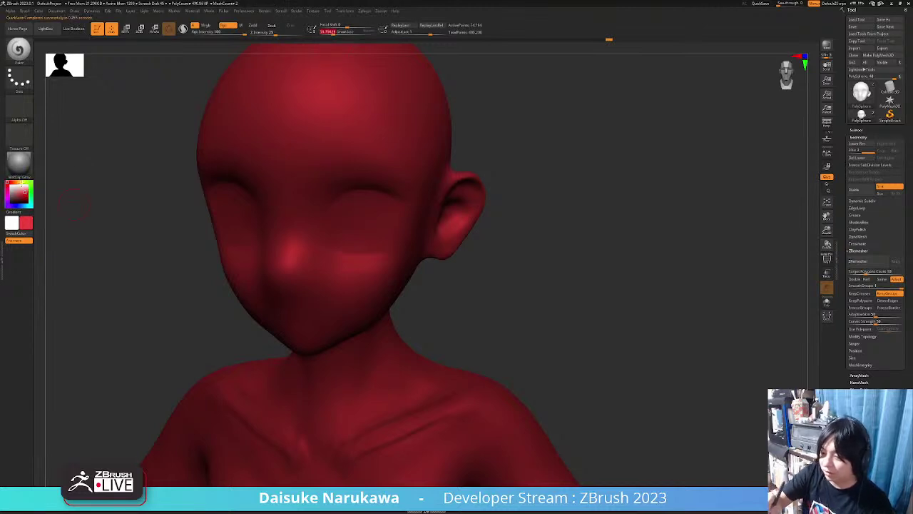
# Change the active colour to white and fill the head with it.
pyautogui.click(26, 163)
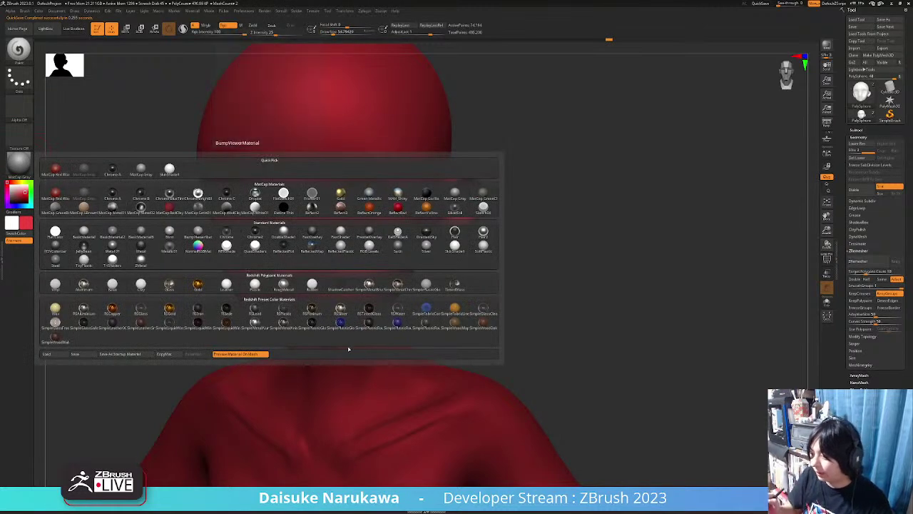
pyautogui.click(26, 165)
pyautogui.moveTo(22, 191); pyautogui.dragTo(8, 182)
pyautogui.click(27, 12)
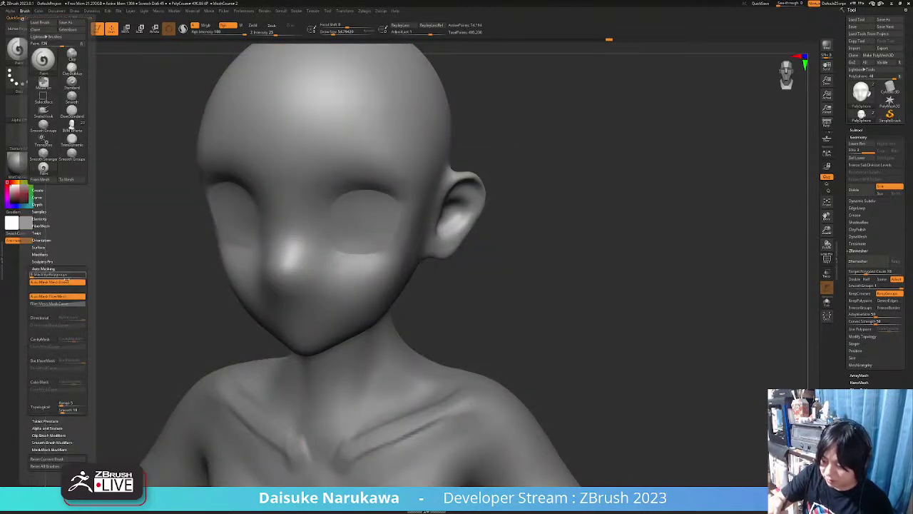
pyautogui.click(41, 12)
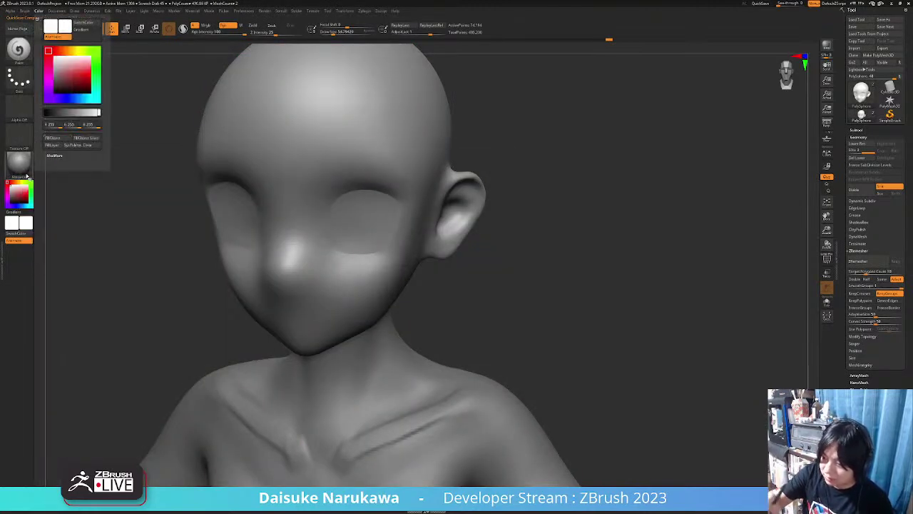
# Pick a dark red and paint a guide line from below the outer eye corner down to the chin.
pyautogui.click(27, 194)
pyautogui.moveTo(314, 265)
pyautogui.mouseDown(button='right')
pyautogui.moveTo(299, 268)
pyautogui.moveTo(382, 264)
pyautogui.mouseUp(button='right')
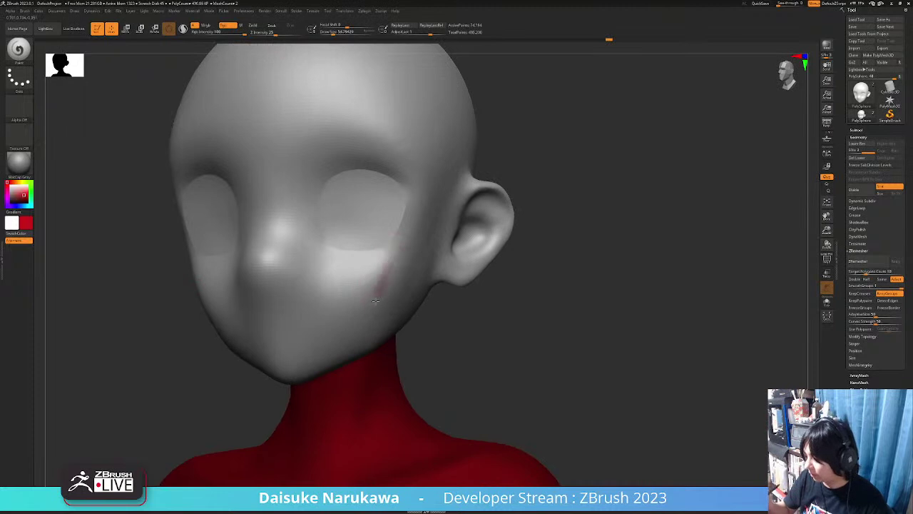
pyautogui.moveTo(335, 346); pyautogui.dragTo(288, 373)
pyautogui.moveTo(361, 323); pyautogui.dragTo(393, 259)
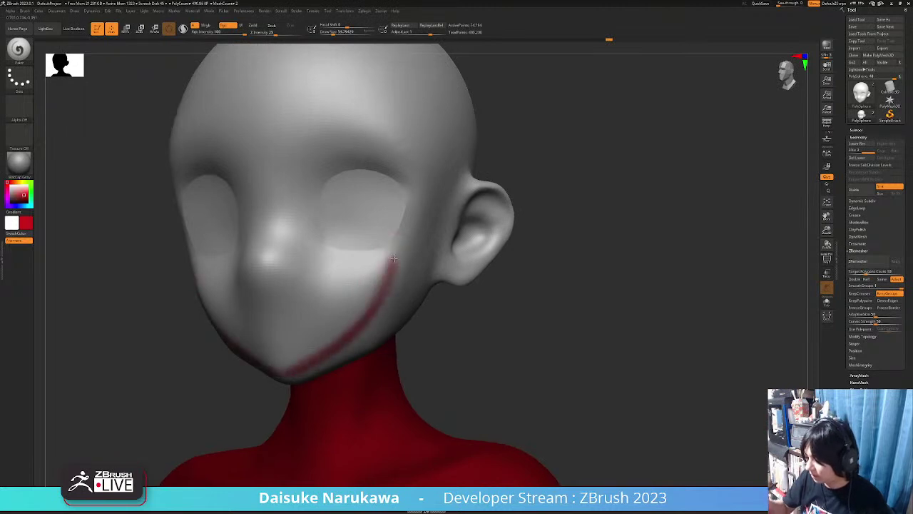
pyautogui.moveTo(354, 331); pyautogui.dragTo(363, 308, button='right')
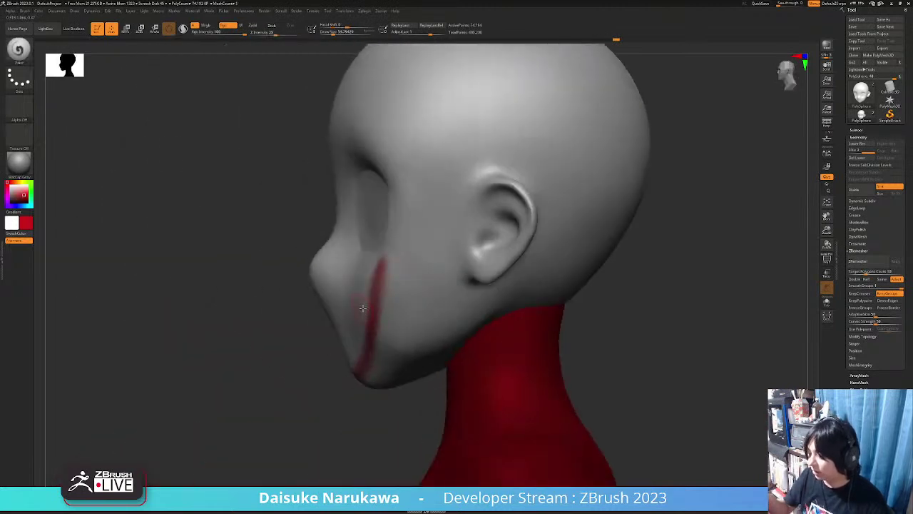
# Pick a blue-violet colour and paint a guide line from below the earlobe along the jaw edge to the chin.
pyautogui.click(20, 50)
pyautogui.click(55, 197)
pyautogui.click(17, 206)
pyautogui.click(22, 190)
pyautogui.moveTo(363, 347); pyautogui.dragTo(397, 346, button='right')
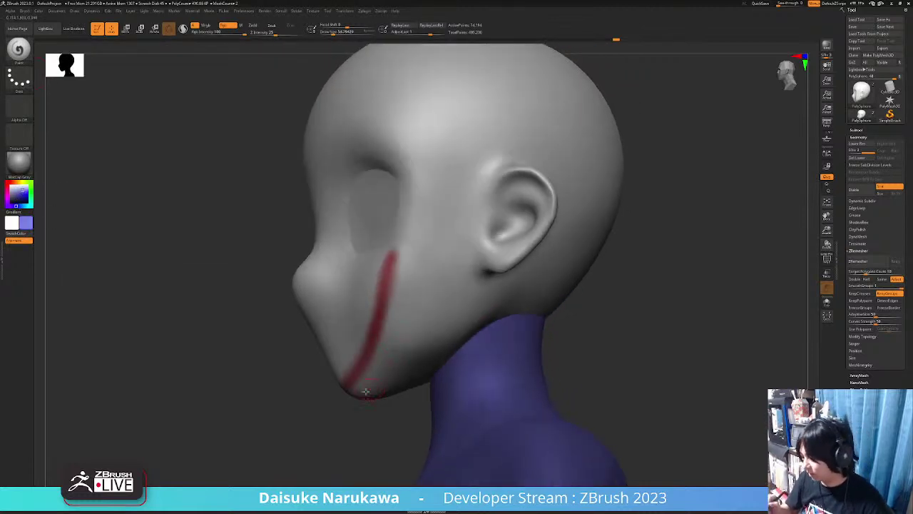
pyautogui.moveTo(424, 345); pyautogui.dragTo(473, 270)
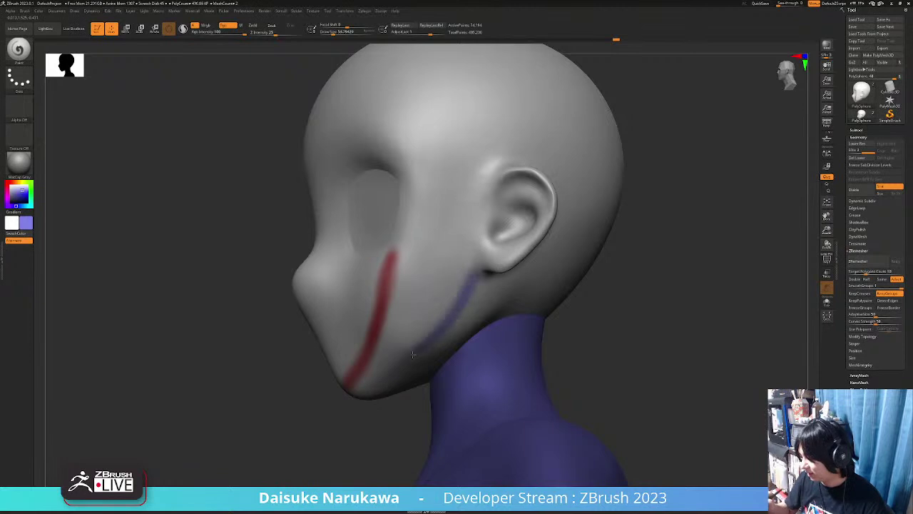
pyautogui.moveTo(457, 315)
pyautogui.mouseDown(button='right')
pyautogui.moveTo(510, 355)
pyautogui.moveTo(514, 347)
pyautogui.moveTo(456, 356)
pyautogui.moveTo(433, 373)
pyautogui.moveTo(483, 347)
pyautogui.moveTo(495, 363)
pyautogui.moveTo(505, 359)
pyautogui.moveTo(475, 361)
pyautogui.mouseUp(button='right')
pyautogui.moveTo(407, 345)
pyautogui.mouseDown(button='right')
pyautogui.moveTo(426, 341)
pyautogui.moveTo(421, 349)
pyautogui.moveTo(428, 335)
pyautogui.moveTo(404, 363)
pyautogui.moveTo(434, 355)
pyautogui.moveTo(441, 373)
pyautogui.moveTo(419, 372)
pyautogui.mouseUp(button='right')
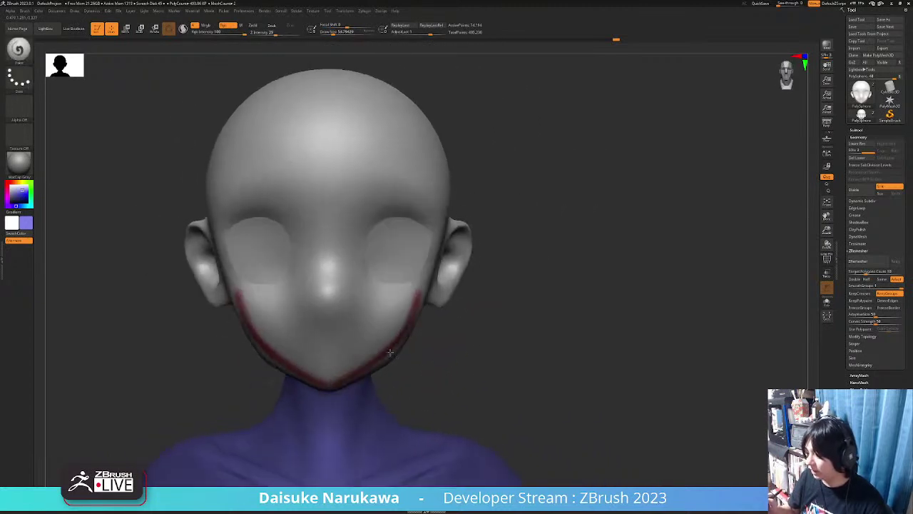
pyautogui.moveTo(420, 319)
pyautogui.mouseDown(button='right')
pyautogui.moveTo(391, 326)
pyautogui.moveTo(418, 321)
pyautogui.mouseUp(button='right')
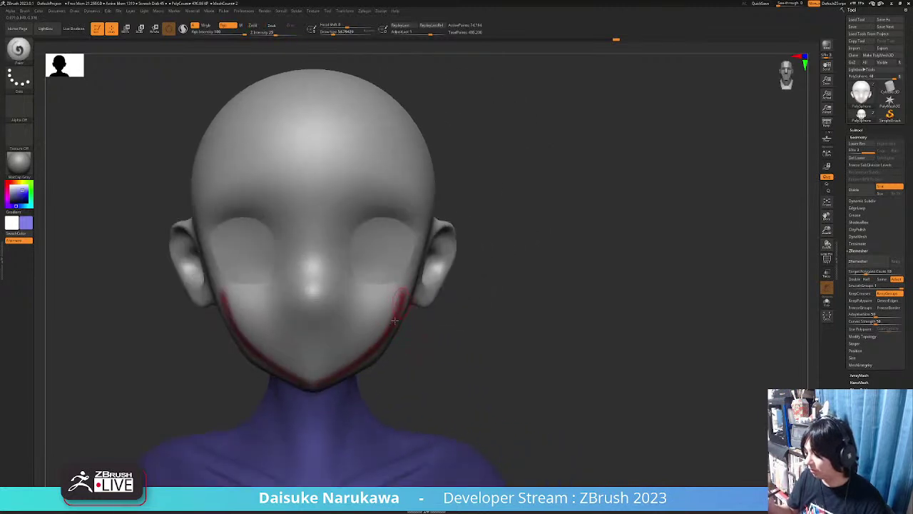
pyautogui.moveTo(350, 366); pyautogui.dragTo(414, 377, button='right')
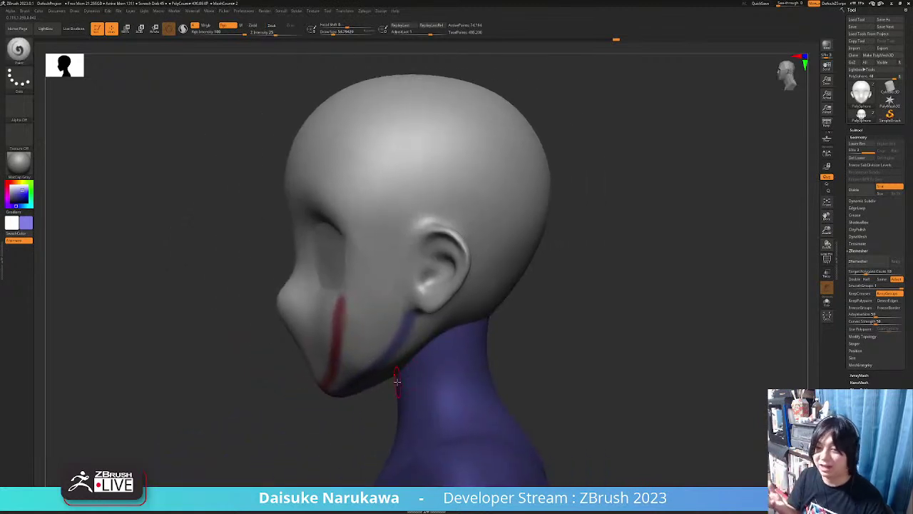
pyautogui.rightClick(426, 368)
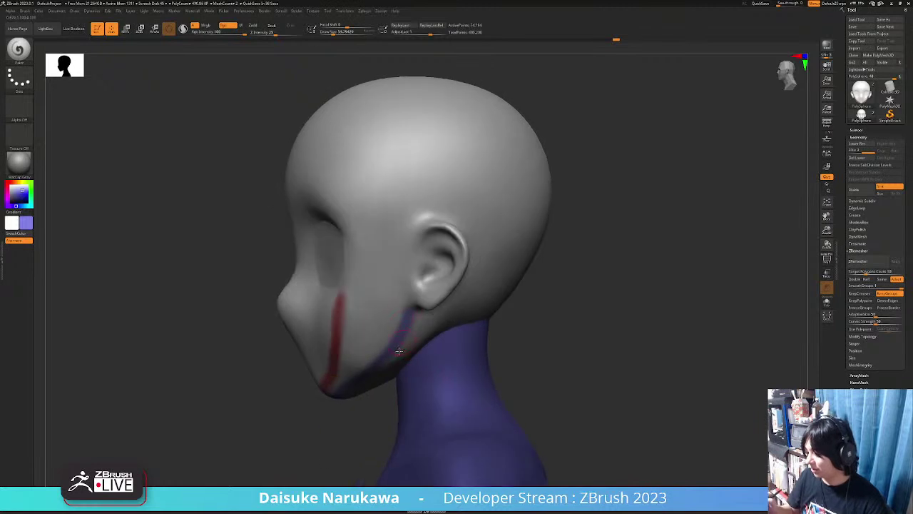
# Switch to the SnakeHook brush, turn off colour painting and reshape the underside of the jaw near the neck.
pyautogui.click(22, 58)
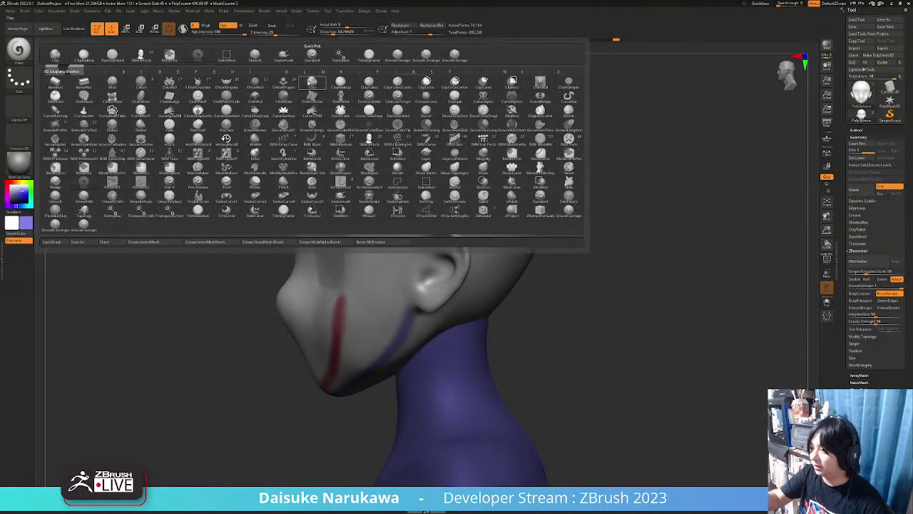
pyautogui.click(311, 94)
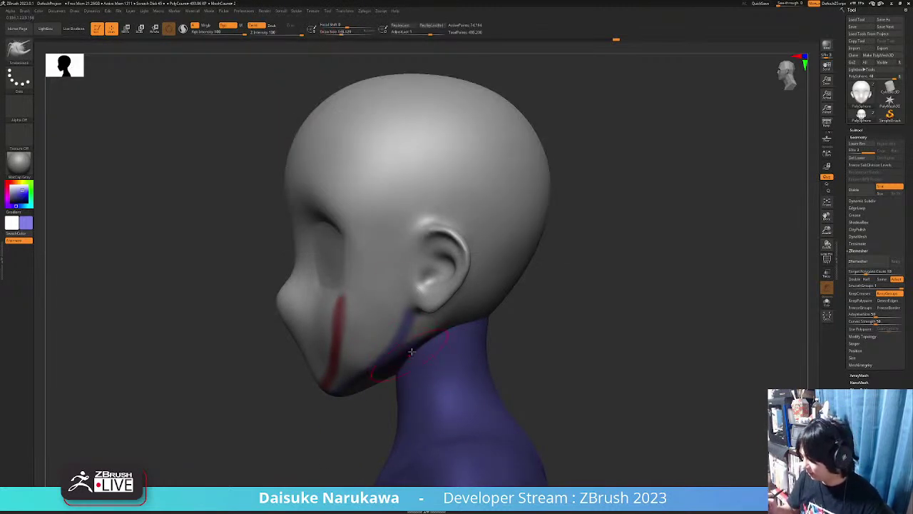
pyautogui.moveTo(408, 357); pyautogui.dragTo(431, 327, button='right')
pyautogui.click(234, 27)
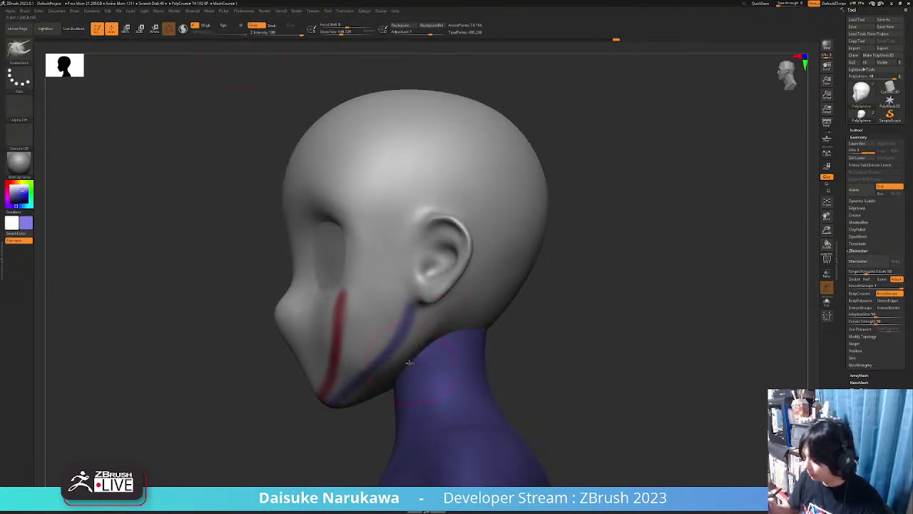
pyautogui.moveTo(407, 363)
pyautogui.mouseDown(button='right')
pyautogui.moveTo(436, 340)
pyautogui.moveTo(424, 334)
pyautogui.moveTo(485, 341)
pyautogui.moveTo(485, 307)
pyautogui.moveTo(398, 350)
pyautogui.moveTo(416, 333)
pyautogui.moveTo(400, 321)
pyautogui.moveTo(469, 285)
pyautogui.moveTo(391, 298)
pyautogui.moveTo(425, 278)
pyautogui.mouseUp(button='right')
# Reduce the brush size, pull the nose tip into a sharper point and smooth the area beneath it.
pyautogui.moveTo(410, 278); pyautogui.dragTo(383, 233)
pyautogui.moveTo(387, 227)
pyautogui.keyDown('ctrl'); pyautogui.mouseDown(button='right')
pyautogui.moveTo(392, 200)
pyautogui.moveTo(383, 226)
pyautogui.mouseUp(button='right'); pyautogui.keyUp('ctrl')
pyautogui.moveTo(395, 316)
pyautogui.keyDown('ctrl'); pyautogui.mouseDown(button='right')
pyautogui.moveTo(419, 336)
pyautogui.moveTo(427, 268)
pyautogui.mouseUp(button='right'); pyautogui.keyUp('ctrl')
pyautogui.moveTo(344, 33); pyautogui.dragTo(342, 42)
pyautogui.keyDown('ctrl'); pyautogui.moveTo(421, 259); pyautogui.dragTo(423, 277, button='right'); pyautogui.keyUp('ctrl')
pyautogui.moveTo(414, 254); pyautogui.dragTo(427, 249)
pyautogui.keyDown('ctrl'); pyautogui.moveTo(427, 288); pyautogui.dragTo(425, 269, button='right'); pyautogui.keyUp('ctrl')
pyautogui.press('shift')
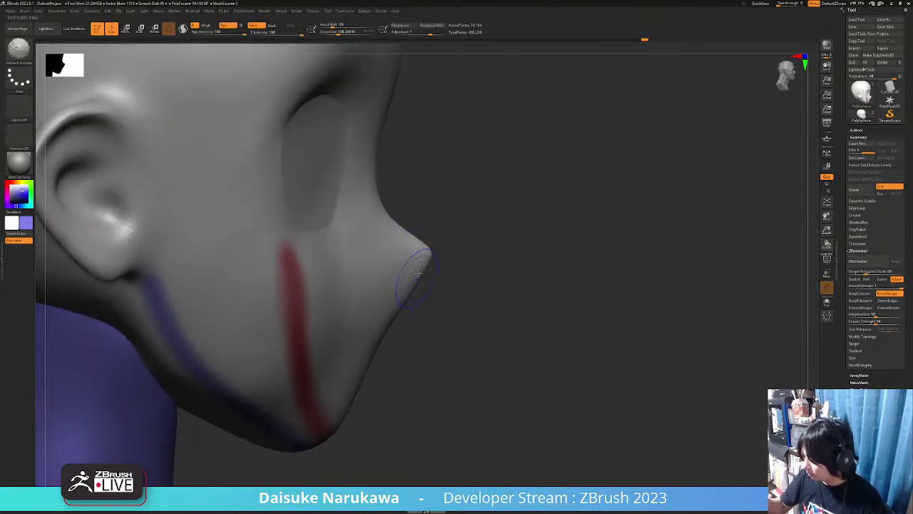
pyautogui.press('shift')
pyautogui.moveTo(397, 280)
pyautogui.keyDown('ctrl'); pyautogui.mouseDown(button='right')
pyautogui.moveTo(410, 265)
pyautogui.moveTo(402, 269)
pyautogui.moveTo(417, 285)
pyautogui.mouseUp(button='right'); pyautogui.keyUp('ctrl')
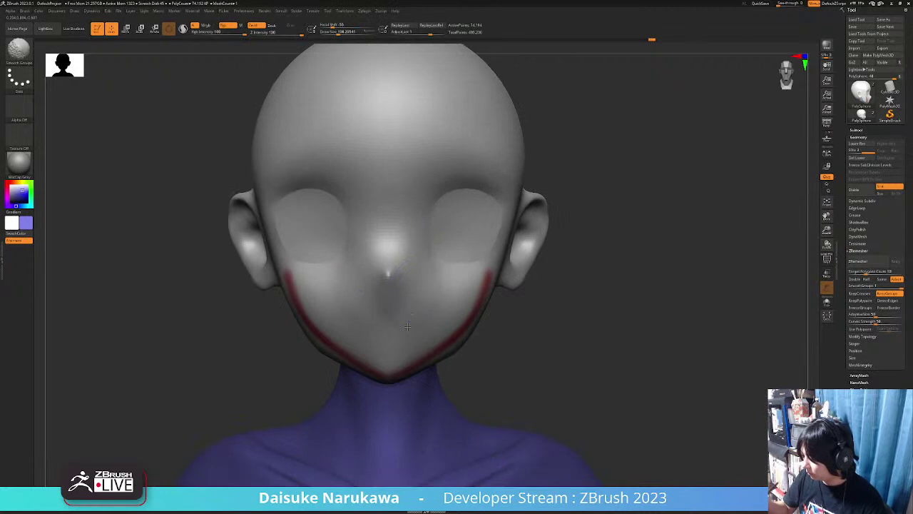
# Carve a short horizontal mouth line between nose and chin with the DamStandard brush, undoing a bad stroke.
pyautogui.moveTo(434, 318)
pyautogui.keyDown('alt'); pyautogui.mouseDown(button='right')
pyautogui.moveTo(368, 311)
pyautogui.moveTo(361, 331)
pyautogui.mouseUp(button='right'); pyautogui.keyUp('alt')
pyautogui.moveTo(364, 329); pyautogui.dragTo(343, 326)
pyautogui.hotkey('ctrl', 'z')
pyautogui.keyDown('ctrl'); pyautogui.moveTo(352, 340); pyautogui.dragTo(357, 324, button='right'); pyautogui.keyUp('ctrl')
pyautogui.moveTo(364, 328); pyautogui.dragTo(398, 325)
pyautogui.moveTo(398, 329)
pyautogui.mouseDown(button='right')
pyautogui.moveTo(374, 338)
pyautogui.moveTo(411, 337)
pyautogui.moveTo(371, 333)
pyautogui.mouseUp(button='right')
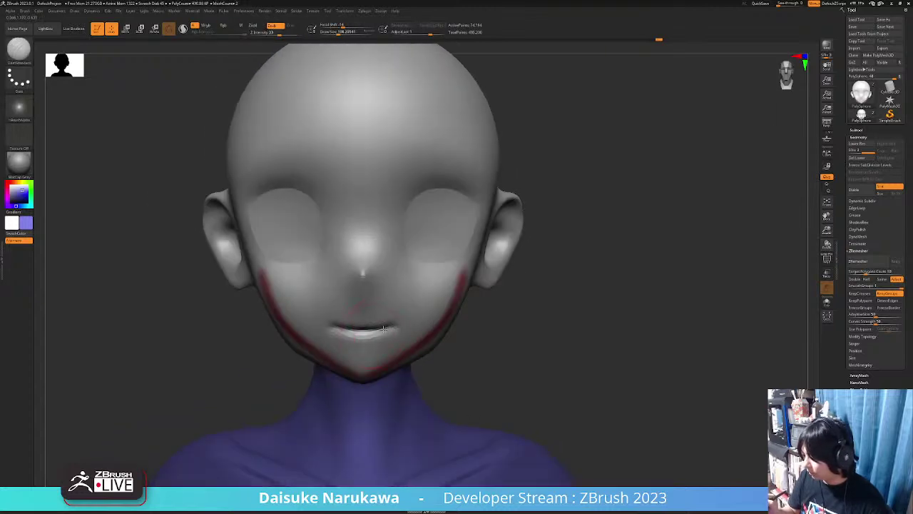
# Refine the mouth line with a smaller brush and smooth the surface around it.
pyautogui.moveTo(338, 32); pyautogui.dragTo(329, 31)
pyautogui.moveTo(342, 314)
pyautogui.keyDown('ctrl'); pyautogui.mouseDown(button='right')
pyautogui.moveTo(340, 334)
pyautogui.moveTo(418, 324)
pyautogui.moveTo(418, 310)
pyautogui.mouseUp(button='right'); pyautogui.keyUp('ctrl')
pyautogui.keyDown('shift'); pyautogui.moveTo(418, 309); pyautogui.dragTo(419, 312, button='right'); pyautogui.keyUp('shift')
pyautogui.moveTo(441, 351); pyautogui.dragTo(335, 322, button='right')
pyautogui.press('shift')
pyautogui.press('shift')
# Switch to the SnakeHook brush, reduce its size and shape the lips and mouth corners.
pyautogui.click(29, 57)
pyautogui.click(302, 77)
pyautogui.moveTo(302, 77); pyautogui.dragTo(362, 55, button='right')
pyautogui.click(355, 31)
pyautogui.moveTo(371, 357)
pyautogui.mouseDown(button='right')
pyautogui.moveTo(320, 363)
pyautogui.moveTo(333, 397)
pyautogui.moveTo(345, 363)
pyautogui.moveTo(385, 359)
pyautogui.moveTo(369, 352)
pyautogui.moveTo(337, 366)
pyautogui.moveTo(374, 364)
pyautogui.mouseUp(button='right')
pyautogui.press('[')
pyautogui.press('[')
pyautogui.press('[')
pyautogui.press('[')
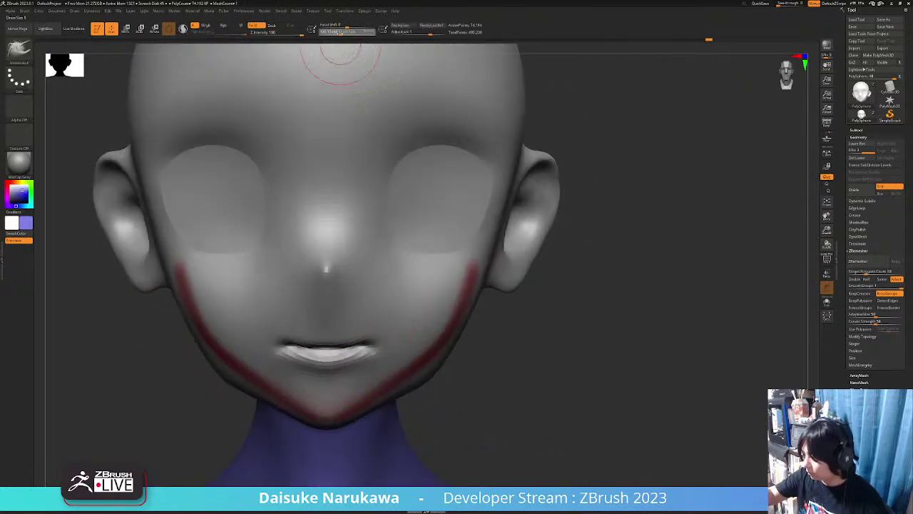
pyautogui.moveTo(347, 366)
pyautogui.mouseDown(button='right')
pyautogui.moveTo(336, 364)
pyautogui.moveTo(381, 343)
pyautogui.moveTo(359, 325)
pyautogui.moveTo(358, 366)
pyautogui.moveTo(392, 333)
pyautogui.moveTo(383, 379)
pyautogui.moveTo(434, 363)
pyautogui.moveTo(388, 354)
pyautogui.mouseUp(button='right')
# Adjust the forehead and brow profile in side view with the SnakeHook brush.
pyautogui.keyDown('shift'); pyautogui.moveTo(326, 206); pyautogui.dragTo(436, 243, button='right'); pyautogui.keyUp('shift')
pyautogui.moveTo(443, 354); pyautogui.dragTo(448, 329, button='right')
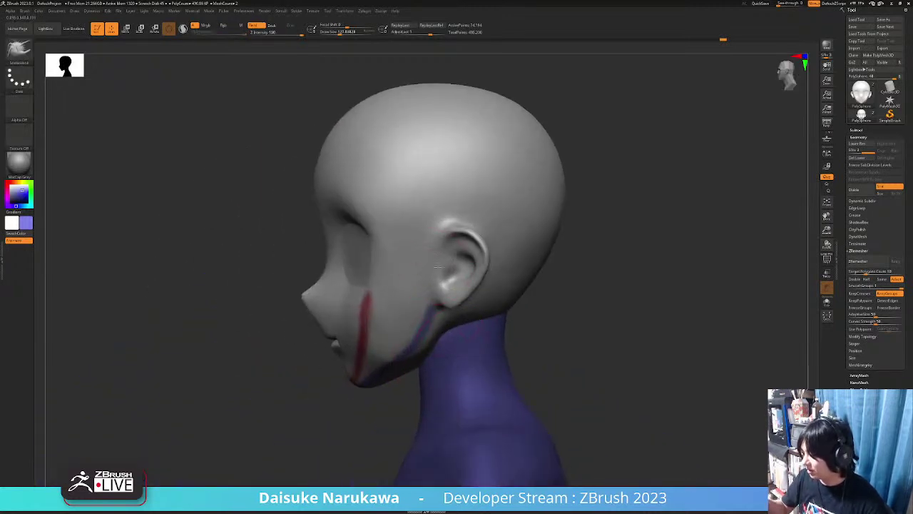
pyautogui.moveTo(442, 268); pyautogui.dragTo(511, 271, button='right')
pyautogui.keyDown('shift'); pyautogui.moveTo(363, 254); pyautogui.dragTo(307, 247, button='right'); pyautogui.keyUp('shift')
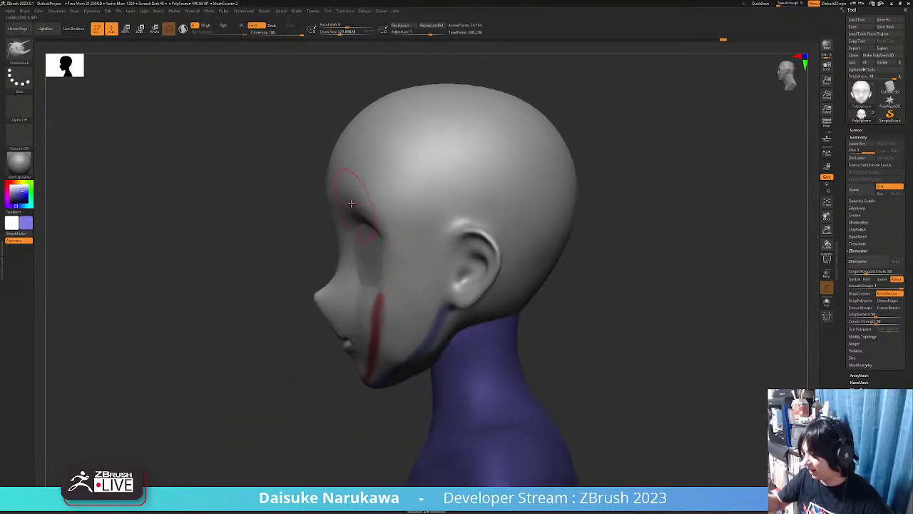
pyautogui.moveTo(355, 205); pyautogui.dragTo(342, 197, button='right')
# Switch to the TrimDynamic brush and flatten the forehead and brow planes above both eye sockets.
pyautogui.press('b')
pyautogui.press('t')
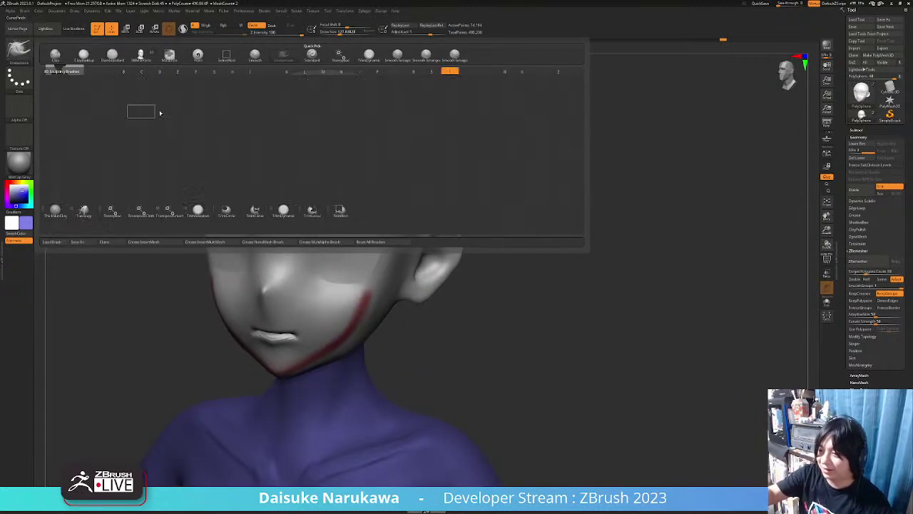
pyautogui.press('d')
pyautogui.moveTo(346, 159); pyautogui.dragTo(330, 203, button='right')
pyautogui.keyDown('shift'); pyautogui.moveTo(351, 178); pyautogui.dragTo(353, 159); pyautogui.keyUp('shift')
pyautogui.moveTo(334, 207); pyautogui.dragTo(356, 169, button='right')
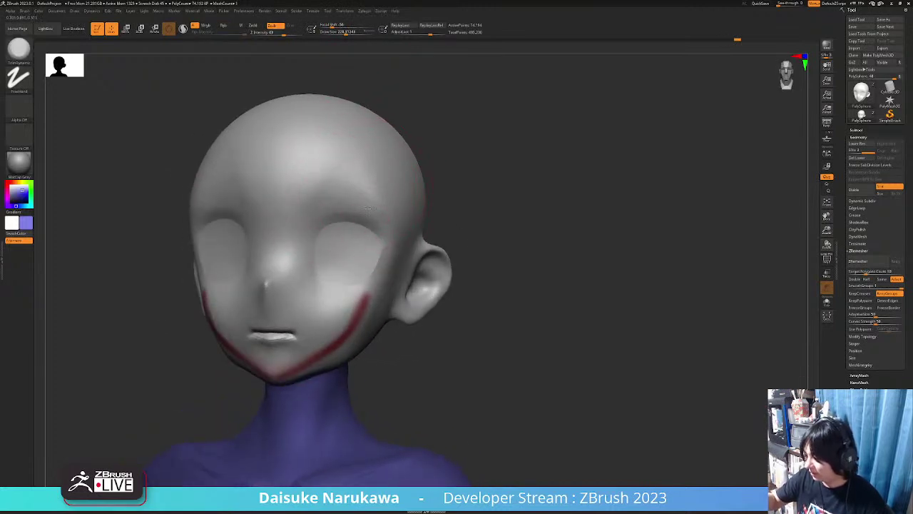
pyautogui.keyDown('shift'); pyautogui.moveTo(350, 161); pyautogui.dragTo(396, 166, button='right'); pyautogui.keyUp('shift')
pyautogui.keyDown('shift'); pyautogui.moveTo(330, 179); pyautogui.dragTo(353, 178); pyautogui.keyUp('shift')
pyautogui.moveTo(385, 209)
pyautogui.mouseDown(button='right')
pyautogui.moveTo(348, 201)
pyautogui.moveTo(339, 220)
pyautogui.moveTo(371, 192)
pyautogui.moveTo(368, 200)
pyautogui.moveTo(346, 184)
pyautogui.moveTo(230, 177)
pyautogui.moveTo(391, 184)
pyautogui.moveTo(385, 221)
pyautogui.mouseUp(button='right')
pyautogui.moveTo(246, 175)
pyautogui.mouseDown(button='right')
pyautogui.moveTo(285, 171)
pyautogui.moveTo(322, 197)
pyautogui.moveTo(271, 165)
pyautogui.mouseUp(button='right')
# Switch back to the SnakeHook brush, reshape the forehead contour and smooth it down to the outer eye area.
pyautogui.click(18, 48)
pyautogui.click(284, 56)
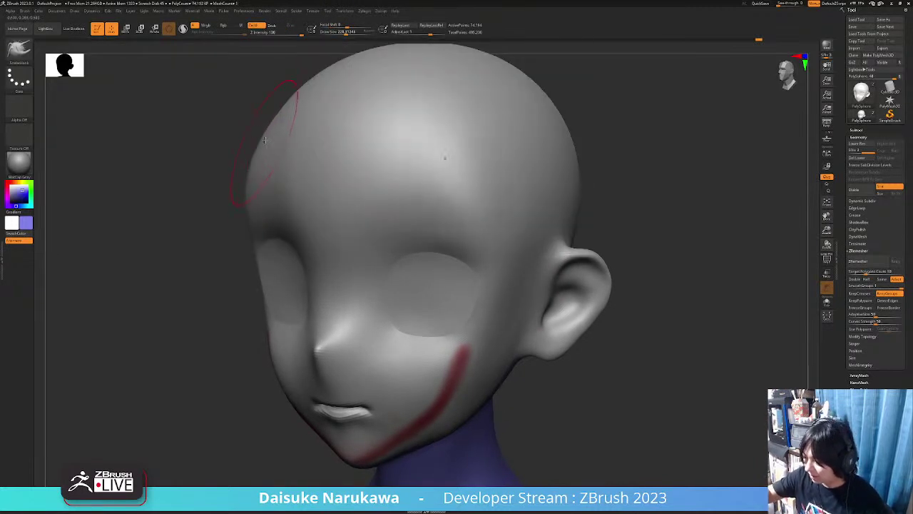
pyautogui.press('shift')
pyautogui.keyDown('shift'); pyautogui.moveTo(286, 111); pyautogui.dragTo(288, 106); pyautogui.keyUp('shift')
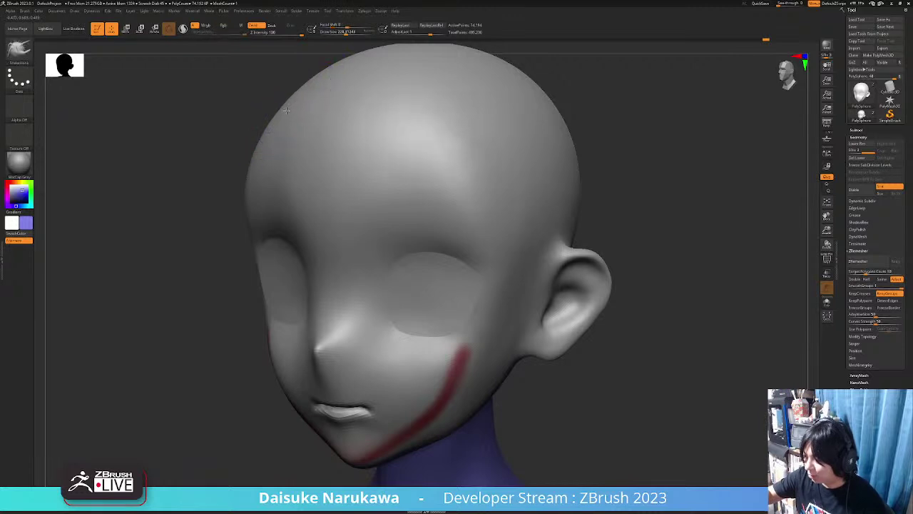
pyautogui.moveTo(248, 224)
pyautogui.mouseDown(button='right')
pyautogui.moveTo(371, 279)
pyautogui.moveTo(357, 242)
pyautogui.mouseUp(button='right')
pyautogui.moveTo(317, 200)
pyautogui.mouseDown(button='right')
pyautogui.moveTo(350, 195)
pyautogui.moveTo(299, 207)
pyautogui.moveTo(324, 194)
pyautogui.mouseUp(button='right')
pyautogui.press('shift')
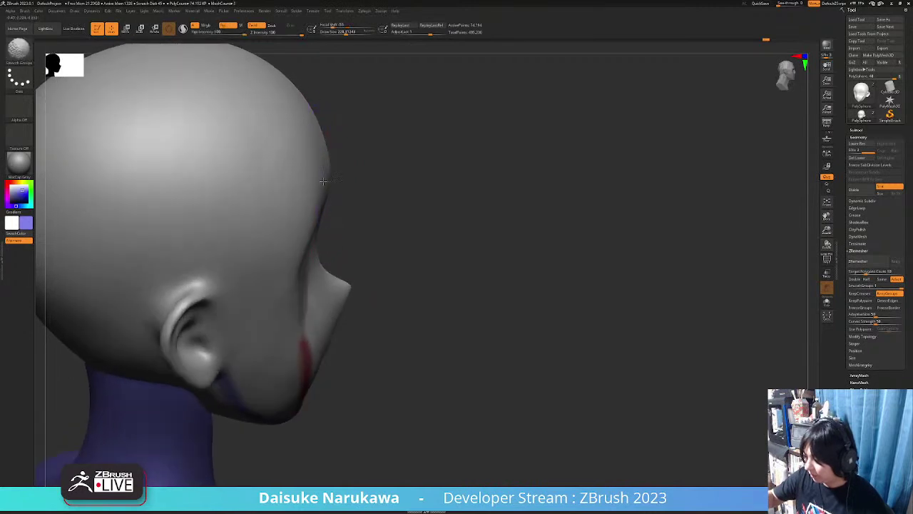
pyautogui.moveTo(306, 264); pyautogui.dragTo(299, 249, button='right')
pyautogui.moveTo(301, 250); pyautogui.dragTo(299, 255)
pyautogui.moveTo(300, 258); pyautogui.dragTo(296, 277, button='right')
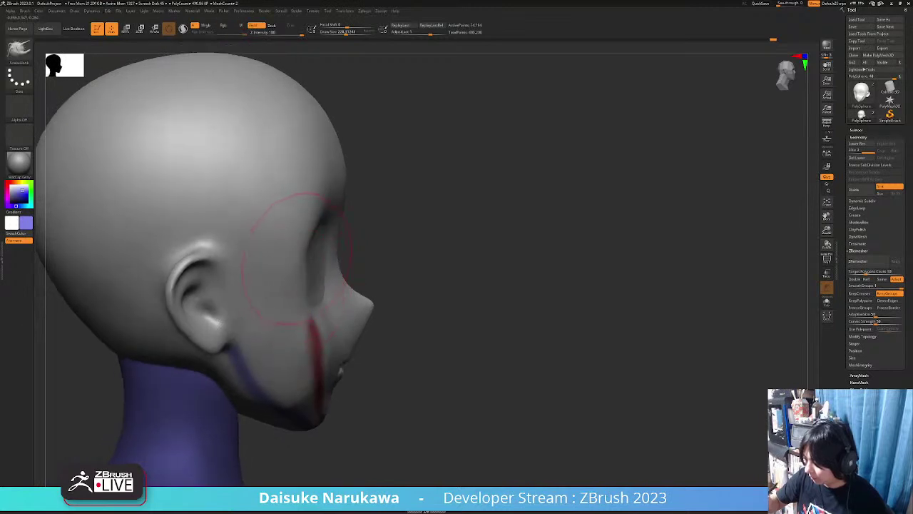
# Reshape the temple, outer eye socket edge and cheek in side view.
pyautogui.keyDown('shift'); pyautogui.moveTo(293, 286); pyautogui.dragTo(296, 246); pyautogui.keyUp('shift')
pyautogui.moveTo(286, 293)
pyautogui.keyDown('ctrl'); pyautogui.mouseDown(button='right')
pyautogui.moveTo(346, 241)
pyautogui.moveTo(313, 274)
pyautogui.mouseUp(button='right'); pyautogui.keyUp('ctrl')
pyautogui.keyDown('shift'); pyautogui.moveTo(350, 278); pyautogui.dragTo(361, 255); pyautogui.keyUp('shift')
pyautogui.moveTo(361, 254); pyautogui.dragTo(348, 236, button='right')
pyautogui.keyDown('shift'); pyautogui.moveTo(348, 236); pyautogui.dragTo(329, 241); pyautogui.keyUp('shift')
pyautogui.moveTo(332, 257); pyautogui.dragTo(314, 264, button='right')
pyautogui.keyDown('ctrl'); pyautogui.moveTo(314, 264); pyautogui.dragTo(327, 321, button='right'); pyautogui.keyUp('ctrl')
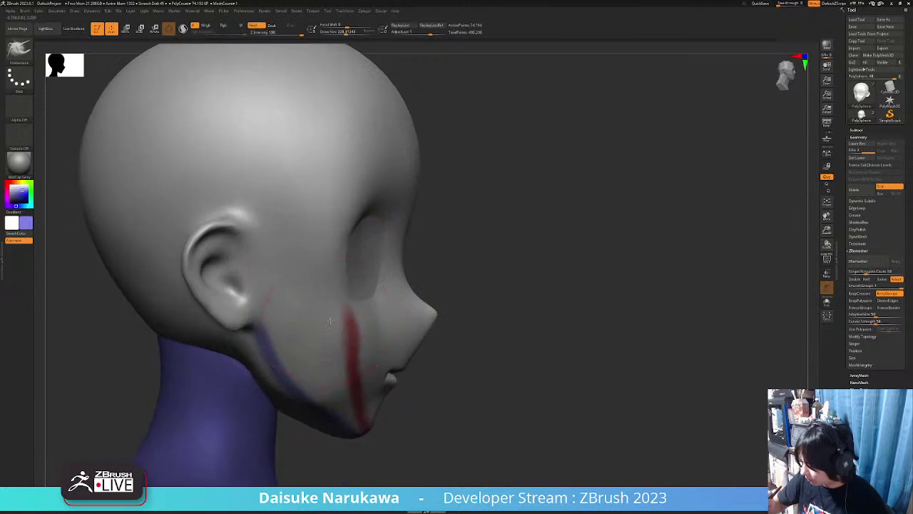
pyautogui.moveTo(341, 359)
pyautogui.mouseDown(button='right')
pyautogui.moveTo(351, 356)
pyautogui.moveTo(305, 349)
pyautogui.moveTo(335, 335)
pyautogui.moveTo(421, 200)
pyautogui.moveTo(399, 226)
pyautogui.mouseUp(button='right')
# Switch to the Paint brush, pick a lighter red and extend the cheek guide line past the outer eye onto the forehead.
pyautogui.press('b')
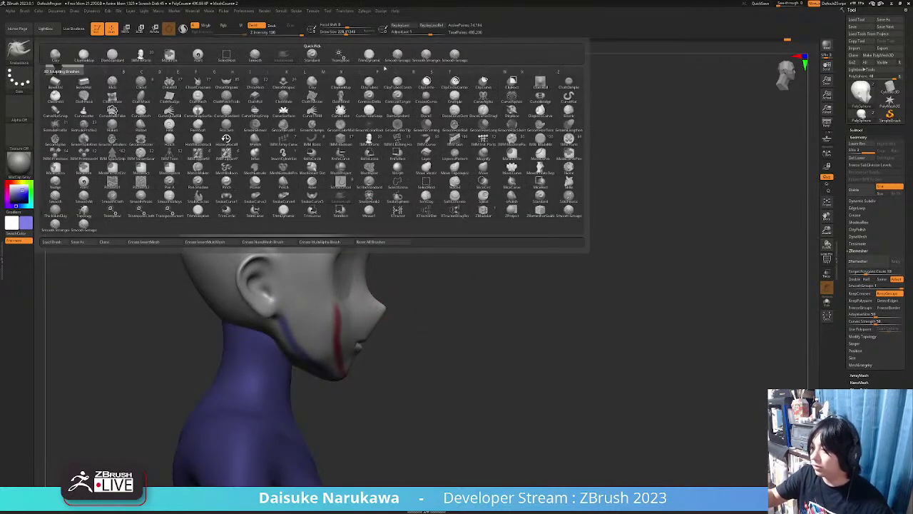
pyautogui.click(198, 56)
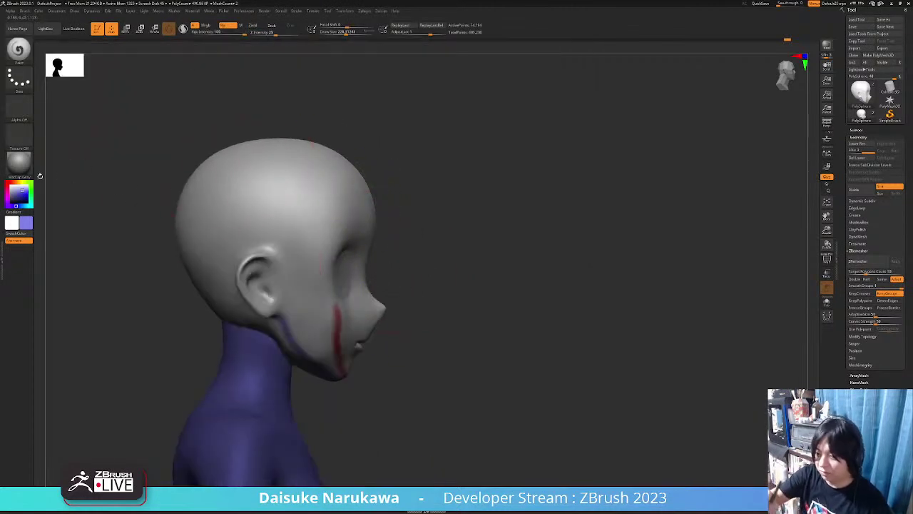
pyautogui.moveTo(275, 316); pyautogui.dragTo(339, 337)
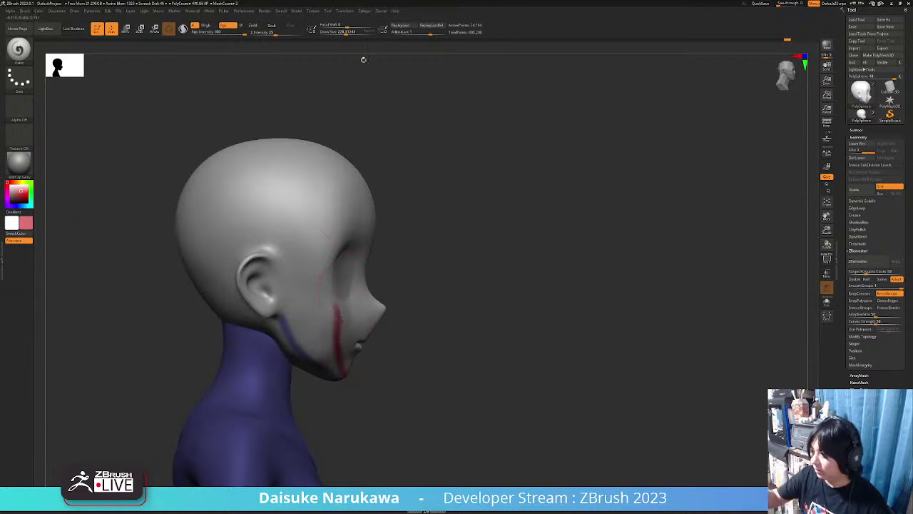
pyautogui.click(335, 32)
pyautogui.keyDown('ctrl'); pyautogui.moveTo(355, 249); pyautogui.dragTo(359, 265, button='right'); pyautogui.keyUp('ctrl')
pyautogui.moveTo(359, 265); pyautogui.dragTo(343, 233, button='right')
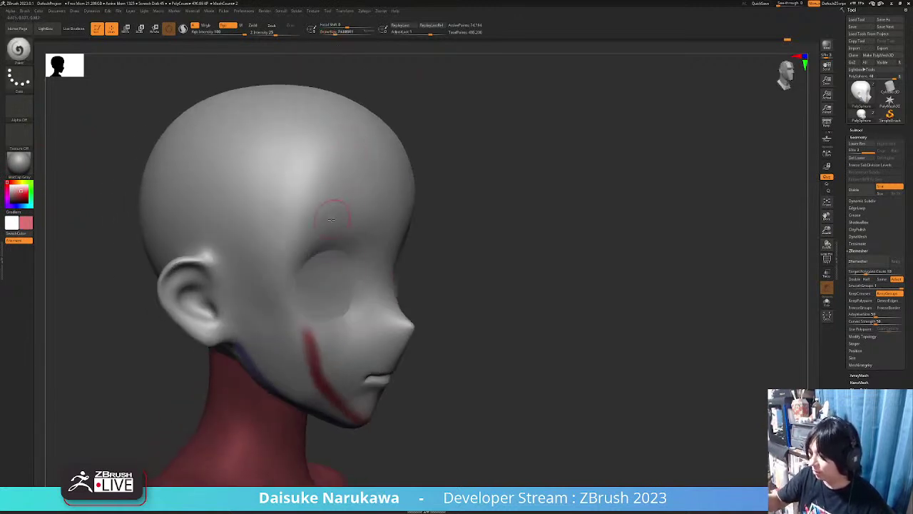
pyautogui.moveTo(334, 33); pyautogui.dragTo(331, 33)
pyautogui.moveTo(289, 208); pyautogui.dragTo(316, 210, button='right')
pyautogui.moveTo(304, 249); pyautogui.dragTo(309, 150, button='right')
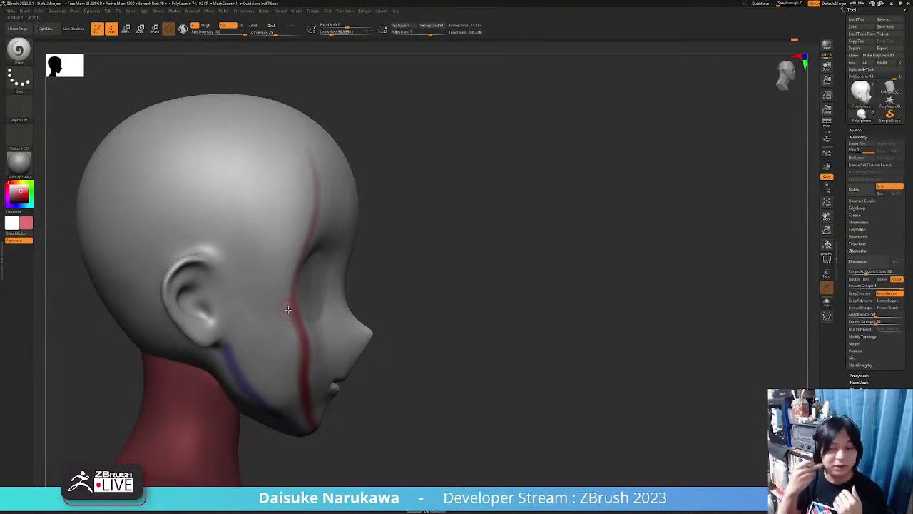
# Paint a second red guide branch up the side of the forehead and mark the eye socket's outer edge.
pyautogui.moveTo(288, 310)
pyautogui.mouseDown(button='right')
pyautogui.moveTo(345, 309)
pyautogui.moveTo(347, 236)
pyautogui.moveTo(300, 152)
pyautogui.mouseUp(button='right')
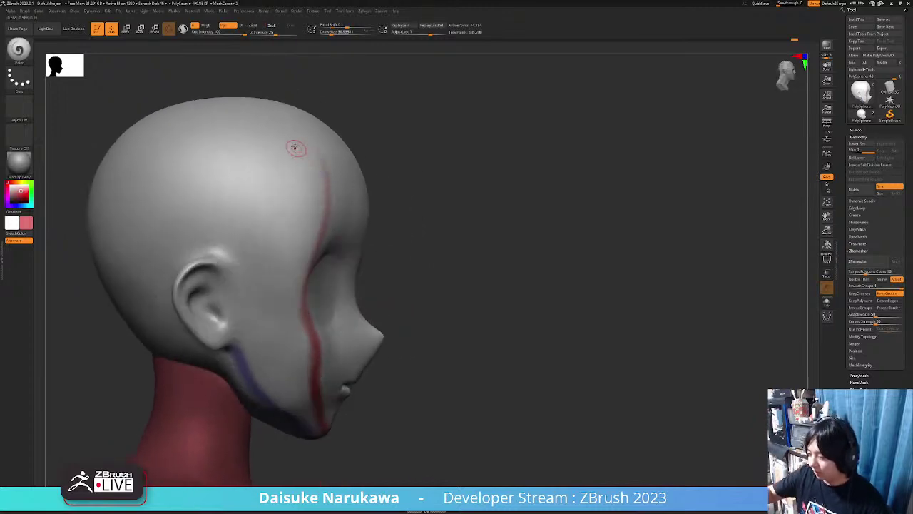
pyautogui.moveTo(313, 346)
pyautogui.mouseDown(button='right')
pyautogui.moveTo(378, 367)
pyautogui.moveTo(419, 302)
pyautogui.moveTo(413, 284)
pyautogui.mouseUp(button='right')
pyautogui.moveTo(416, 353)
pyautogui.mouseDown(button='right')
pyautogui.moveTo(421, 393)
pyautogui.moveTo(404, 388)
pyautogui.moveTo(489, 363)
pyautogui.moveTo(459, 386)
pyautogui.moveTo(503, 379)
pyautogui.mouseUp(button='right')
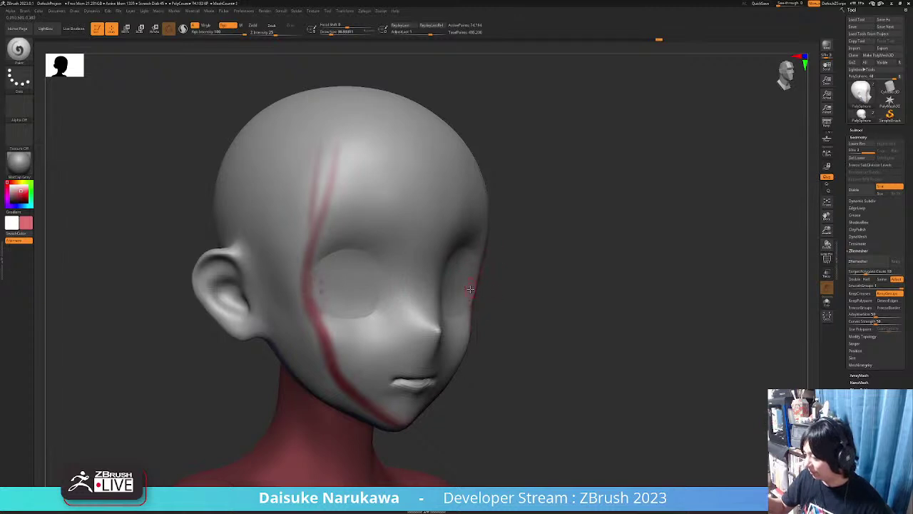
pyautogui.moveTo(476, 396); pyautogui.dragTo(487, 361, button='right')
pyautogui.moveTo(475, 311)
pyautogui.mouseDown(button='right')
pyautogui.moveTo(485, 269)
pyautogui.moveTo(470, 313)
pyautogui.moveTo(414, 330)
pyautogui.mouseUp(button='right')
pyautogui.moveTo(433, 222)
pyautogui.keyDown('shift'); pyautogui.mouseDown(button='right')
pyautogui.moveTo(417, 309)
pyautogui.moveTo(379, 300)
pyautogui.moveTo(377, 276)
pyautogui.moveTo(397, 272)
pyautogui.moveTo(375, 280)
pyautogui.moveTo(376, 260)
pyautogui.mouseUp(button='right'); pyautogui.keyUp('shift')
# Switch to the SnakeHook brush, enlarge it and reshape the cheek silhouette beside the outer eye socket.
pyautogui.press('space')
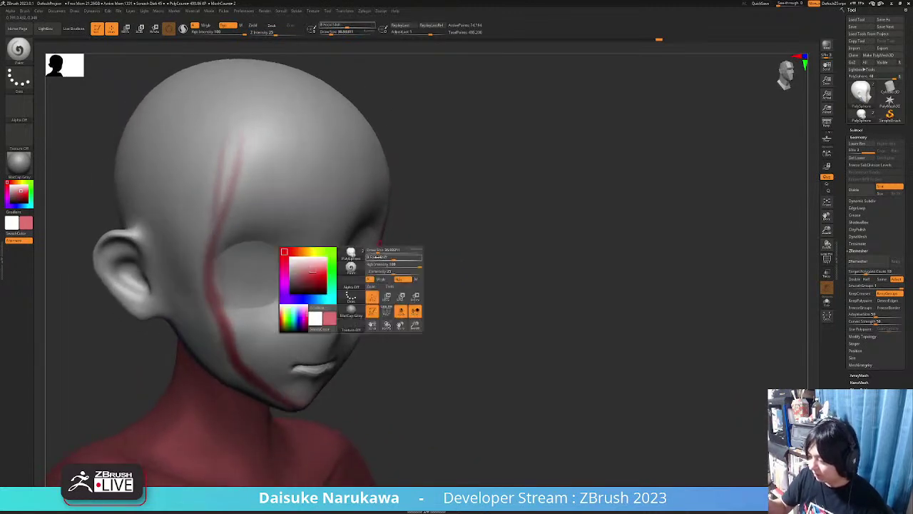
pyautogui.click(19, 50)
pyautogui.click(283, 57)
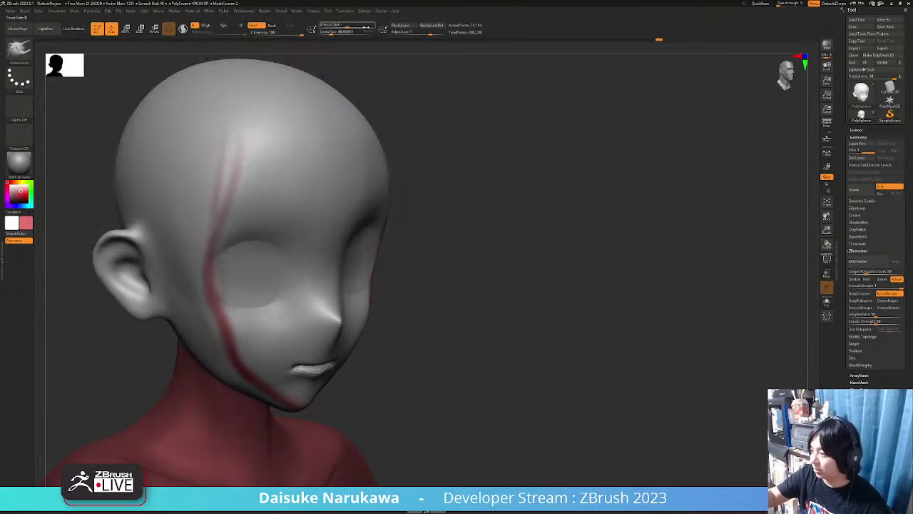
pyautogui.moveTo(365, 81)
pyautogui.mouseDown(button='right')
pyautogui.moveTo(372, 266)
pyautogui.moveTo(374, 239)
pyautogui.moveTo(424, 322)
pyautogui.moveTo(457, 284)
pyautogui.moveTo(444, 290)
pyautogui.moveTo(473, 274)
pyautogui.moveTo(478, 253)
pyautogui.mouseUp(button='right')
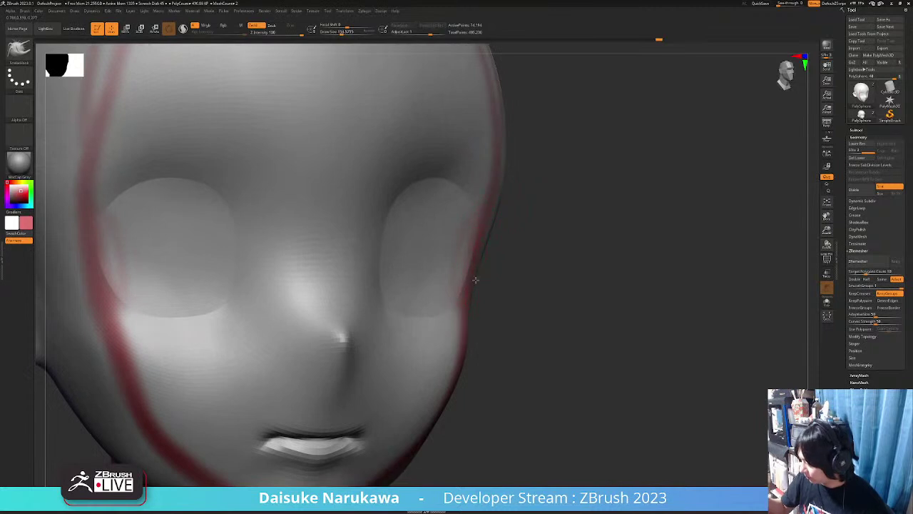
pyautogui.keyDown('ctrl'); pyautogui.moveTo(468, 321); pyautogui.dragTo(453, 297, button='right'); pyautogui.keyUp('ctrl')
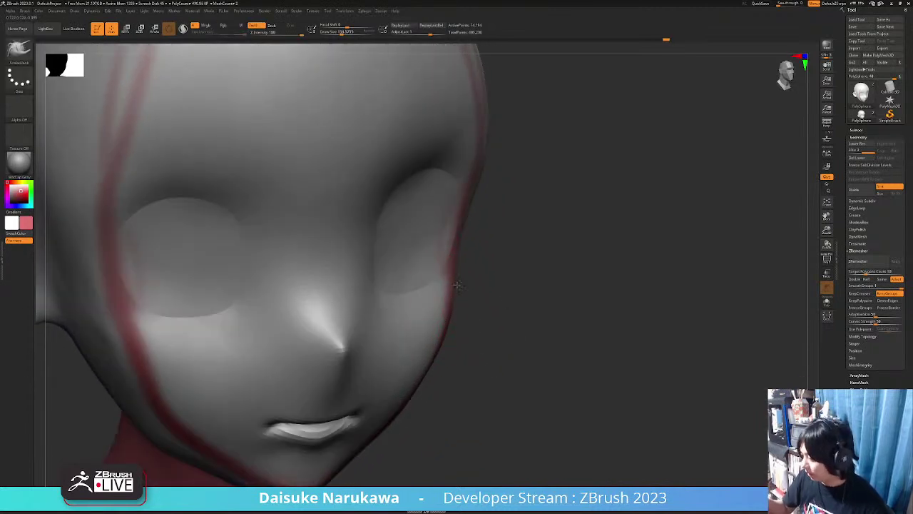
pyautogui.keyDown('ctrl'); pyautogui.moveTo(443, 341); pyautogui.dragTo(438, 355, button='right'); pyautogui.keyUp('ctrl')
pyautogui.moveTo(437, 355)
pyautogui.mouseDown(button='right')
pyautogui.moveTo(428, 367)
pyautogui.moveTo(443, 378)
pyautogui.moveTo(429, 399)
pyautogui.moveTo(442, 378)
pyautogui.moveTo(432, 337)
pyautogui.moveTo(434, 356)
pyautogui.moveTo(421, 370)
pyautogui.moveTo(433, 379)
pyautogui.moveTo(433, 360)
pyautogui.moveTo(466, 346)
pyautogui.moveTo(435, 353)
pyautogui.moveTo(446, 350)
pyautogui.moveTo(421, 314)
pyautogui.moveTo(420, 297)
pyautogui.moveTo(381, 294)
pyautogui.moveTo(414, 320)
pyautogui.moveTo(446, 314)
pyautogui.moveTo(419, 279)
pyautogui.mouseUp(button='right')
pyautogui.press('2')
pyautogui.moveTo(461, 343)
pyautogui.keyDown('alt'); pyautogui.mouseDown(button='right')
pyautogui.moveTo(420, 353)
pyautogui.moveTo(416, 389)
pyautogui.moveTo(407, 288)
pyautogui.moveTo(400, 357)
pyautogui.moveTo(457, 385)
pyautogui.mouseUp(button='right'); pyautogui.keyUp('alt')
# Activate the Move gizmo and mask the whole head except the two eye socket surfaces.
pyautogui.click(126, 28)
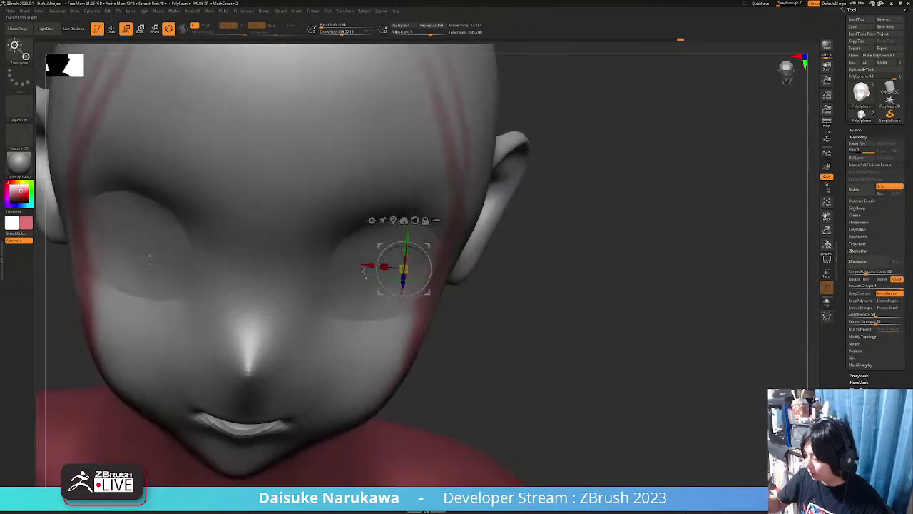
pyautogui.keyDown('ctrl'); pyautogui.click(360, 286); pyautogui.keyUp('ctrl')
pyautogui.keyDown('alt'); pyautogui.click(359, 286); pyautogui.keyUp('alt')
pyautogui.moveTo(399, 321); pyautogui.dragTo(409, 286, button='right')
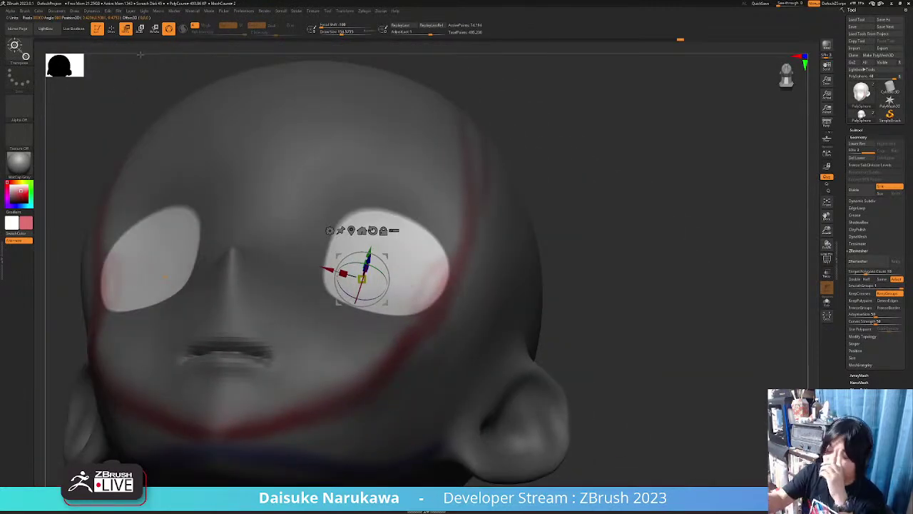
# Return to Draw mode, switch to the ClayBuildup brush and enlarge its draw size to about 245.
pyautogui.moveTo(351, 304); pyautogui.dragTo(350, 356, button='right')
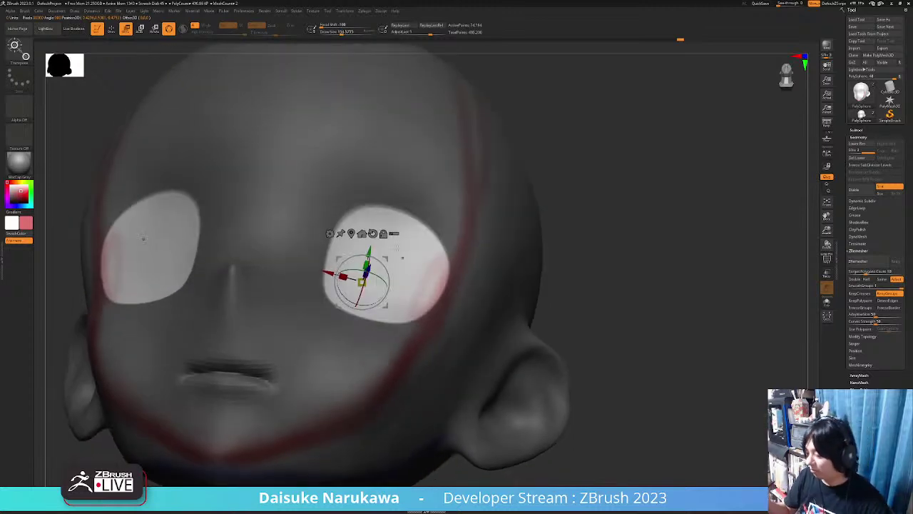
pyautogui.click(112, 29)
pyautogui.moveTo(324, 159); pyautogui.dragTo(403, 363, button='right')
pyautogui.moveTo(399, 285)
pyautogui.mouseDown(button='right')
pyautogui.moveTo(386, 342)
pyautogui.moveTo(352, 254)
pyautogui.mouseUp(button='right')
pyautogui.press('b')
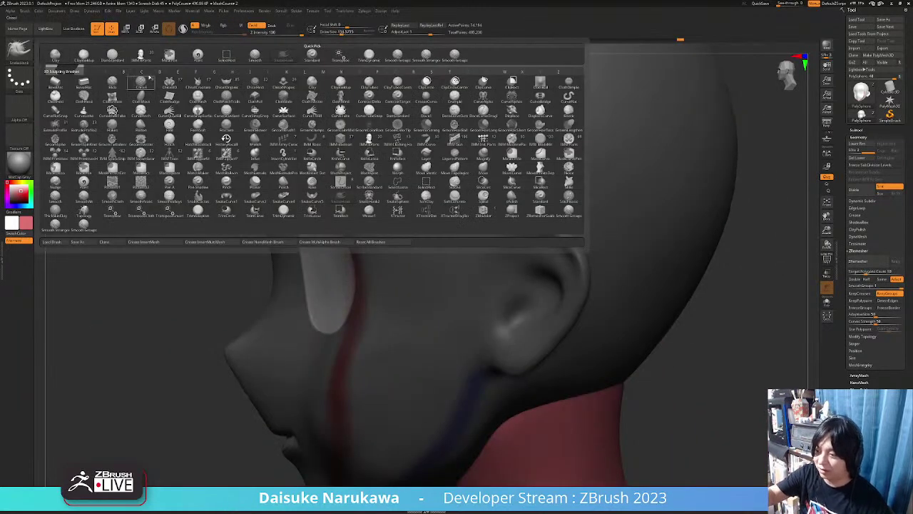
pyautogui.click(89, 59)
pyautogui.moveTo(278, 300); pyautogui.dragTo(360, 311, button='right')
pyautogui.moveTo(341, 33); pyautogui.dragTo(349, 34)
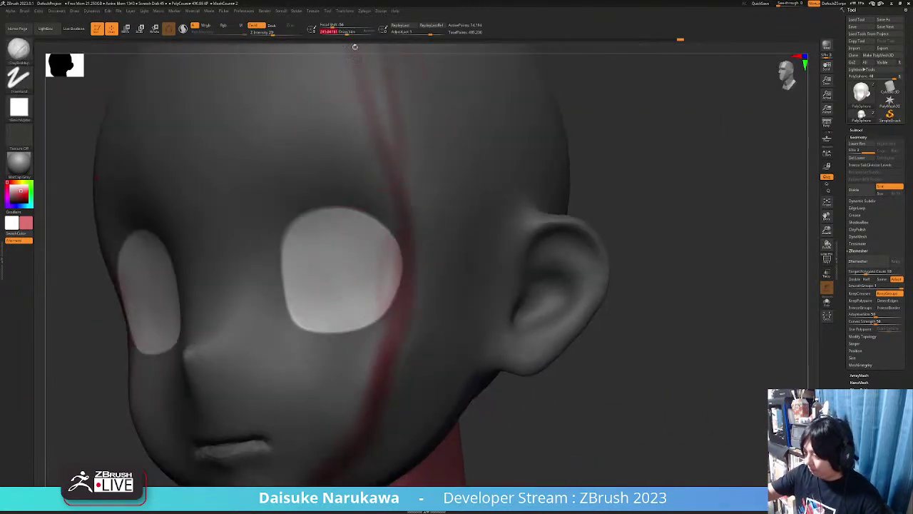
# Build up clay across the unmasked eye socket surfaces and smooth the strokes into a rounded form.
pyautogui.moveTo(331, 224)
pyautogui.mouseDown()
pyautogui.moveTo(308, 285)
pyautogui.moveTo(314, 314)
pyautogui.moveTo(361, 246)
pyautogui.moveTo(353, 258)
pyautogui.mouseUp()
pyautogui.moveTo(353, 257); pyautogui.dragTo(362, 254, button='right')
pyautogui.moveTo(312, 250)
pyautogui.mouseDown()
pyautogui.moveTo(342, 265)
pyautogui.moveTo(356, 299)
pyautogui.mouseUp()
pyautogui.moveTo(356, 300); pyautogui.dragTo(311, 266, button='right')
pyautogui.press('shift')
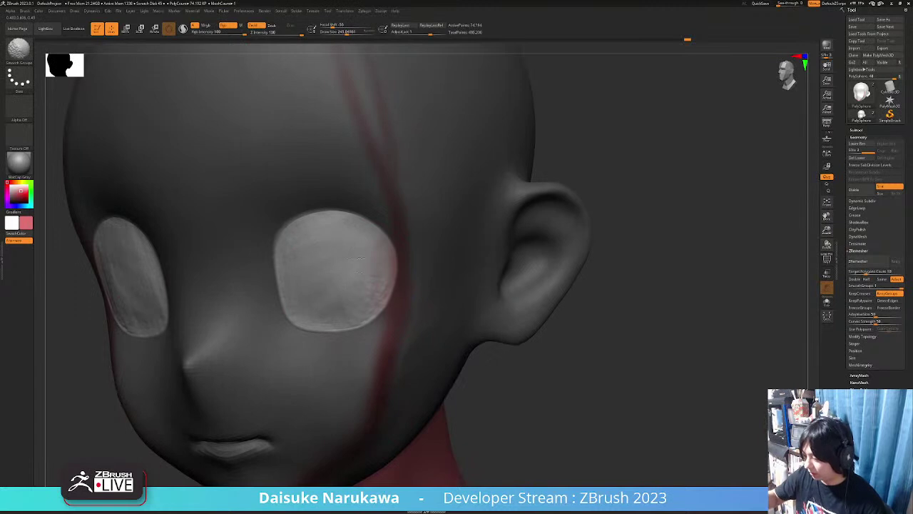
pyautogui.moveTo(311, 308)
pyautogui.mouseDown(button='right')
pyautogui.moveTo(371, 300)
pyautogui.moveTo(373, 218)
pyautogui.moveTo(342, 200)
pyautogui.moveTo(314, 222)
pyautogui.moveTo(291, 209)
pyautogui.moveTo(329, 211)
pyautogui.moveTo(346, 226)
pyautogui.mouseUp(button='right')
pyautogui.press('shift')
pyautogui.moveTo(346, 226)
pyautogui.keyDown('ctrl'); pyautogui.mouseDown(button='right')
pyautogui.moveTo(362, 241)
pyautogui.moveTo(380, 319)
pyautogui.moveTo(369, 292)
pyautogui.mouseUp(button='right'); pyautogui.keyUp('ctrl')
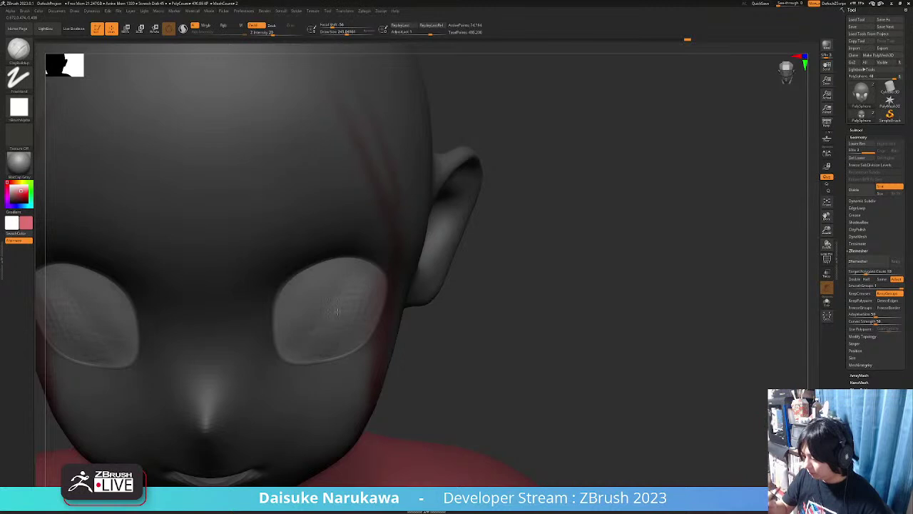
# Even out the eye surfaces with further clay and smoothing strokes, and clear the mask from the head.
pyautogui.press('shift')
pyautogui.moveTo(391, 307)
pyautogui.mouseDown(button='right')
pyautogui.moveTo(392, 292)
pyautogui.moveTo(495, 349)
pyautogui.moveTo(473, 393)
pyautogui.moveTo(420, 373)
pyautogui.moveTo(420, 328)
pyautogui.mouseUp(button='right')
pyautogui.keyDown('shift'); pyautogui.moveTo(420, 329); pyautogui.dragTo(346, 323, button='right'); pyautogui.keyUp('shift')
pyautogui.hotkey('ctrl', 'z')
pyautogui.moveTo(318, 293)
pyautogui.keyDown('shift'); pyautogui.mouseDown()
pyautogui.moveTo(334, 326)
pyautogui.moveTo(319, 285)
pyautogui.mouseUp(); pyautogui.keyUp('shift')
pyautogui.moveTo(357, 284)
pyautogui.mouseDown(button='right')
pyautogui.moveTo(307, 282)
pyautogui.moveTo(341, 270)
pyautogui.mouseUp(button='right')
pyautogui.moveTo(297, 342)
pyautogui.keyDown('ctrl'); pyautogui.mouseDown(button='right')
pyautogui.moveTo(300, 367)
pyautogui.moveTo(353, 348)
pyautogui.moveTo(443, 352)
pyautogui.moveTo(366, 356)
pyautogui.moveTo(404, 358)
pyautogui.moveTo(404, 347)
pyautogui.moveTo(466, 394)
pyautogui.moveTo(443, 394)
pyautogui.moveTo(408, 345)
pyautogui.moveTo(398, 361)
pyautogui.moveTo(421, 399)
pyautogui.moveTo(366, 239)
pyautogui.moveTo(424, 302)
pyautogui.moveTo(475, 329)
pyautogui.moveTo(457, 327)
pyautogui.mouseUp(button='right'); pyautogui.keyUp('ctrl')
pyautogui.moveTo(473, 374)
pyautogui.mouseDown(button='right')
pyautogui.moveTo(468, 383)
pyautogui.moveTo(502, 378)
pyautogui.moveTo(492, 383)
pyautogui.moveTo(489, 350)
pyautogui.moveTo(512, 380)
pyautogui.moveTo(487, 387)
pyautogui.moveTo(468, 362)
pyautogui.mouseUp(button='right')
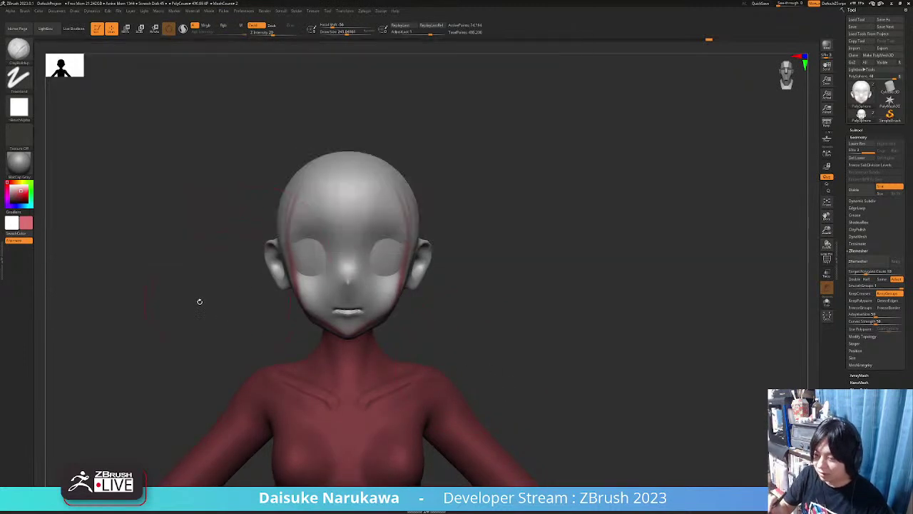
# Choose white and fill the whole head with it to erase the painted guide lines.
pyautogui.moveTo(14, 187); pyautogui.dragTo(9, 183)
pyautogui.click(25, 10)
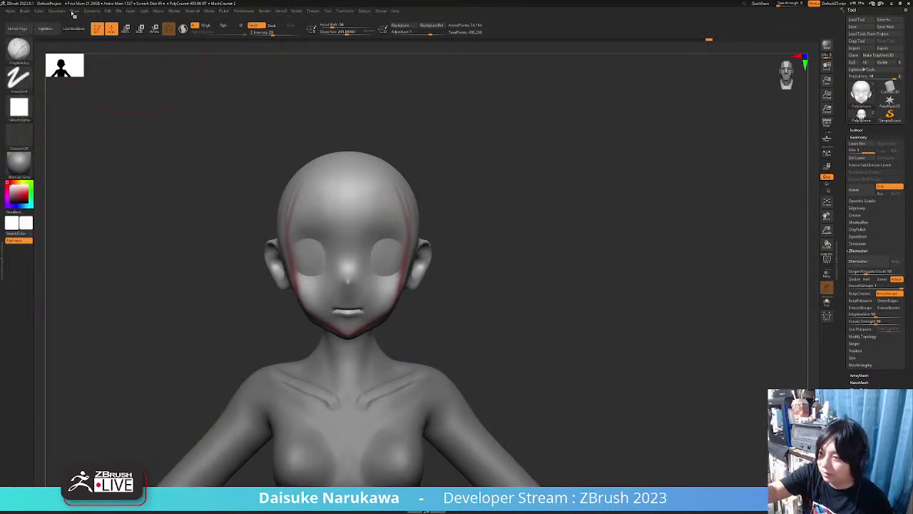
pyautogui.click(72, 13)
pyautogui.moveTo(42, 13)
pyautogui.click(54, 138)
# Subdivide the head mesh twice.
pyautogui.moveTo(384, 271)
pyautogui.keyDown('ctrl'); pyautogui.mouseDown(button='right')
pyautogui.moveTo(375, 307)
pyautogui.moveTo(332, 325)
pyautogui.moveTo(430, 357)
pyautogui.moveTo(381, 346)
pyautogui.moveTo(381, 333)
pyautogui.moveTo(379, 343)
pyautogui.moveTo(311, 346)
pyautogui.moveTo(287, 315)
pyautogui.mouseUp(button='right'); pyautogui.keyUp('ctrl')
pyautogui.hotkey('ctrl', 'd')
pyautogui.hotkey('ctrl', 'd')
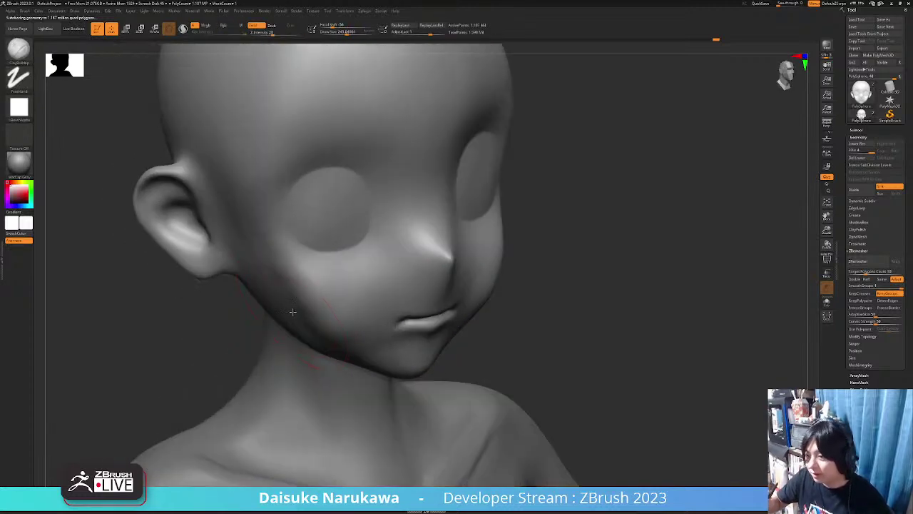
# Switch to the SnakeHook brush and reshape the jawline below the ear and the chin in profile.
pyautogui.click(19, 50)
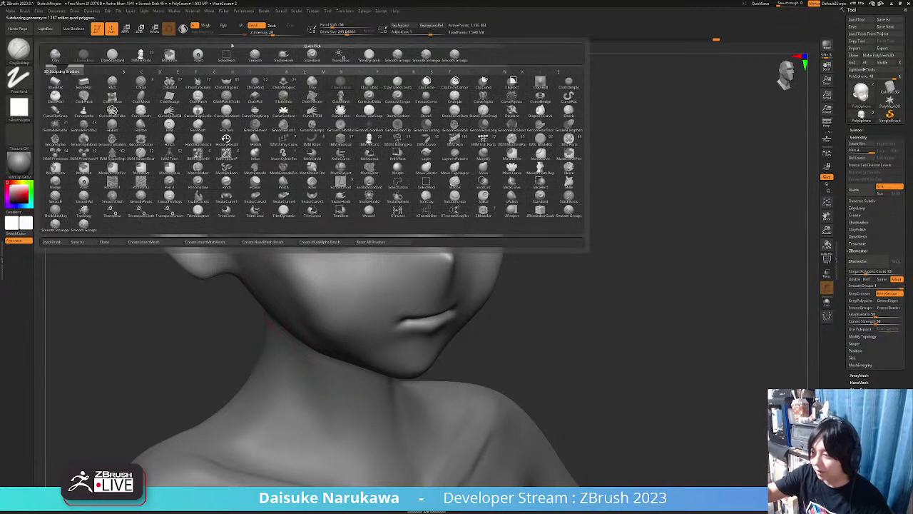
pyautogui.click(295, 58)
pyautogui.moveTo(302, 318)
pyautogui.mouseDown(button='right')
pyautogui.moveTo(247, 321)
pyautogui.moveTo(234, 342)
pyautogui.mouseUp(button='right')
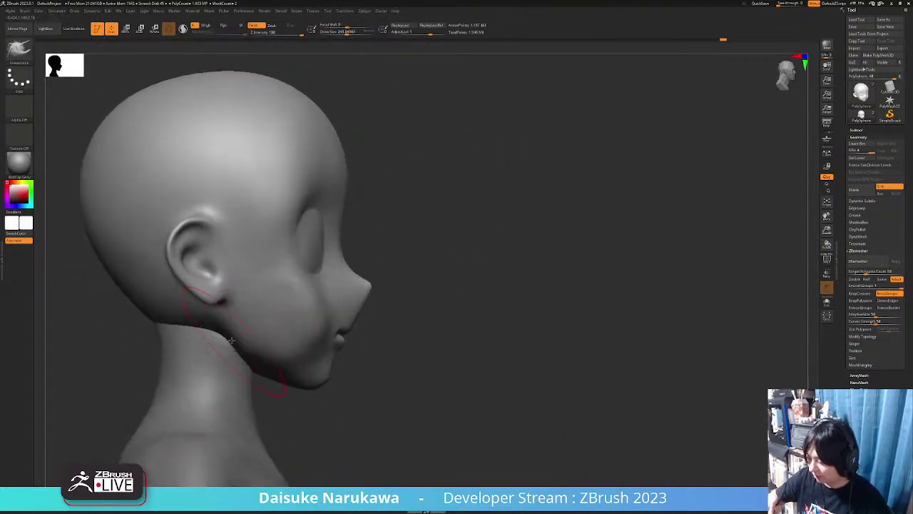
pyautogui.moveTo(261, 398); pyautogui.dragTo(283, 365, button='right')
pyautogui.keyDown('shift'); pyautogui.moveTo(279, 366); pyautogui.dragTo(261, 356); pyautogui.keyUp('shift')
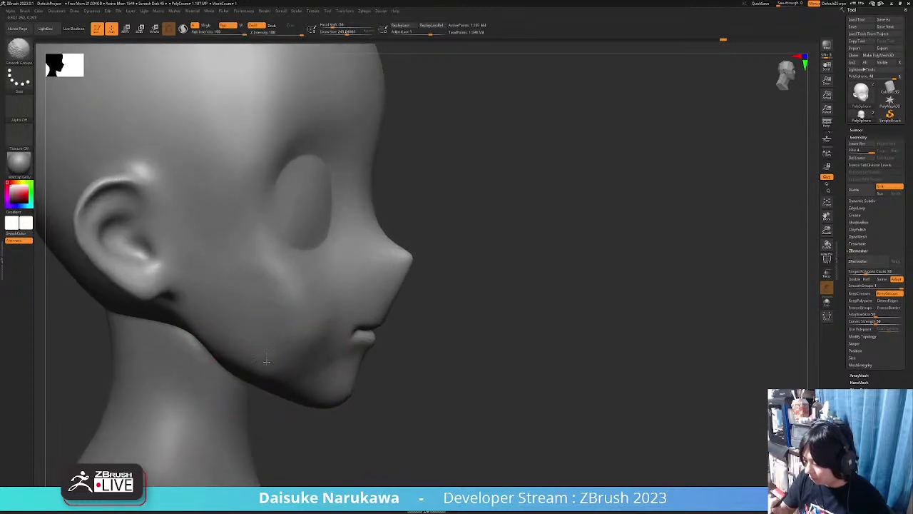
pyautogui.moveTo(255, 339)
pyautogui.keyDown('ctrl'); pyautogui.mouseDown(button='right')
pyautogui.moveTo(419, 368)
pyautogui.moveTo(412, 375)
pyautogui.mouseUp(button='right'); pyautogui.keyUp('ctrl')
pyautogui.moveTo(381, 390); pyautogui.dragTo(388, 394)
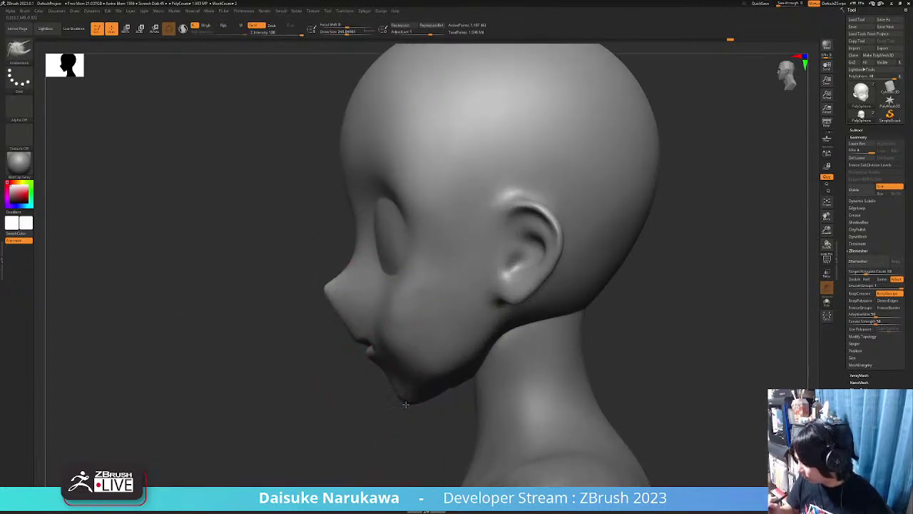
pyautogui.moveTo(410, 396); pyautogui.dragTo(432, 328, button='right')
# Switch to the TrimDynamic brush, flatten the side of the cheek towards the jaw and smooth the transition.
pyautogui.click(19, 50)
pyautogui.click(158, 111)
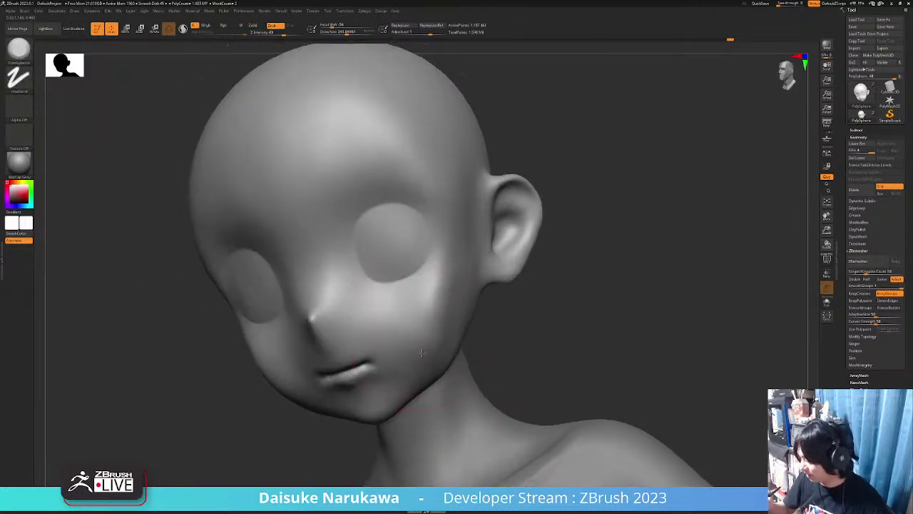
pyautogui.press('shift')
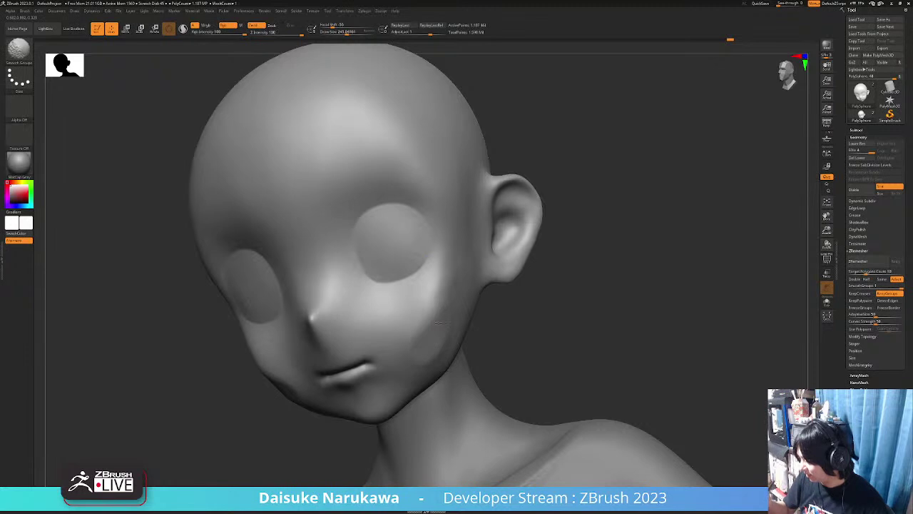
pyautogui.moveTo(439, 343)
pyautogui.mouseDown(button='right')
pyautogui.moveTo(453, 321)
pyautogui.moveTo(447, 357)
pyautogui.moveTo(437, 361)
pyautogui.mouseUp(button='right')
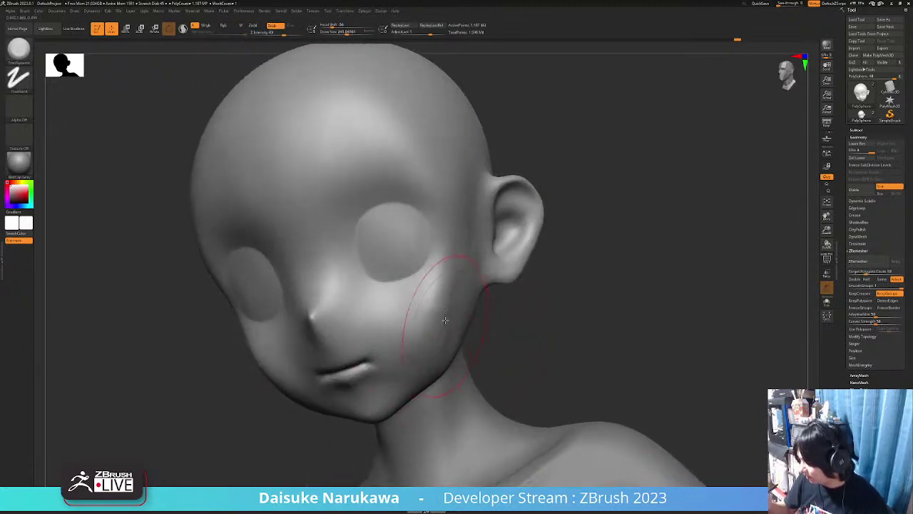
pyautogui.press('shift')
pyautogui.moveTo(421, 321); pyautogui.dragTo(433, 336, button='right')
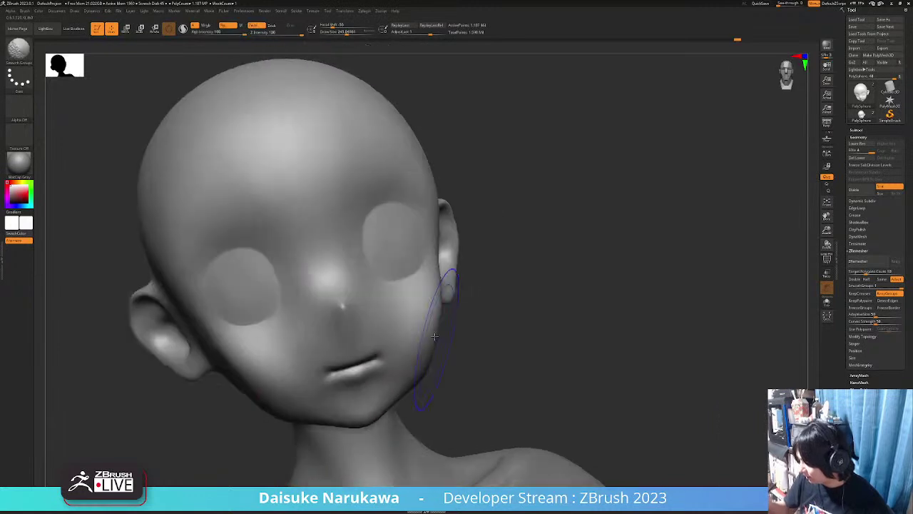
pyautogui.moveTo(424, 376)
pyautogui.keyDown('shift'); pyautogui.mouseDown(button='right')
pyautogui.moveTo(430, 379)
pyautogui.moveTo(426, 343)
pyautogui.moveTo(410, 361)
pyautogui.moveTo(415, 370)
pyautogui.moveTo(442, 343)
pyautogui.moveTo(468, 363)
pyautogui.moveTo(445, 354)
pyautogui.moveTo(669, 254)
pyautogui.mouseUp(button='right'); pyautogui.keyUp('shift')
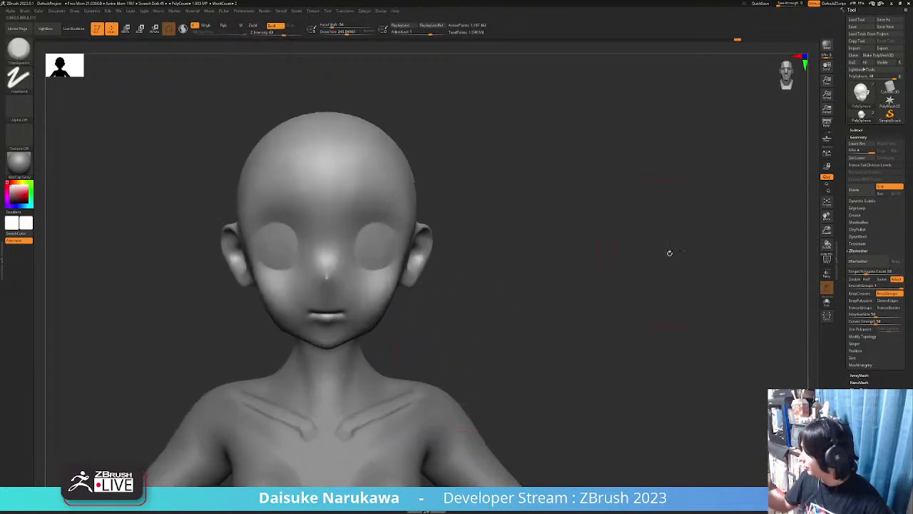
# Reduce the brush size and mask an eyelash arc along the upper edge of the eye socket.
pyautogui.click(860, 130)
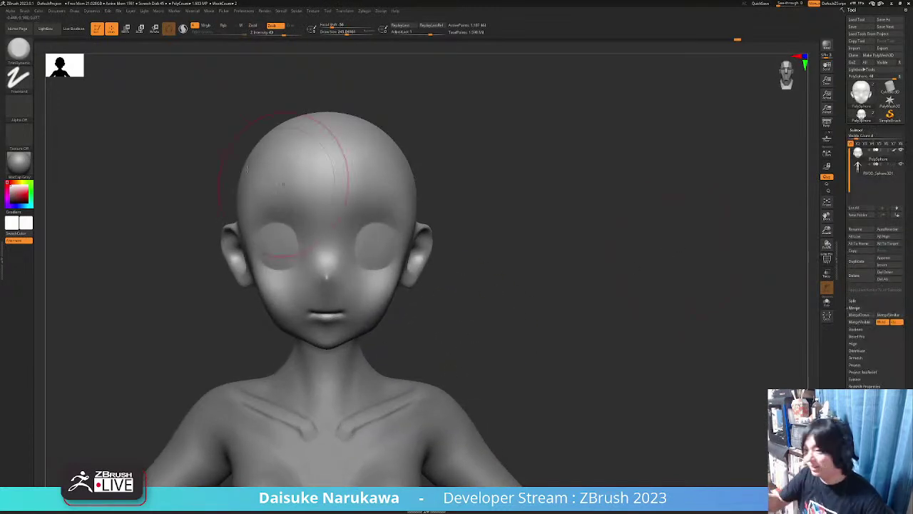
pyautogui.click(19, 48)
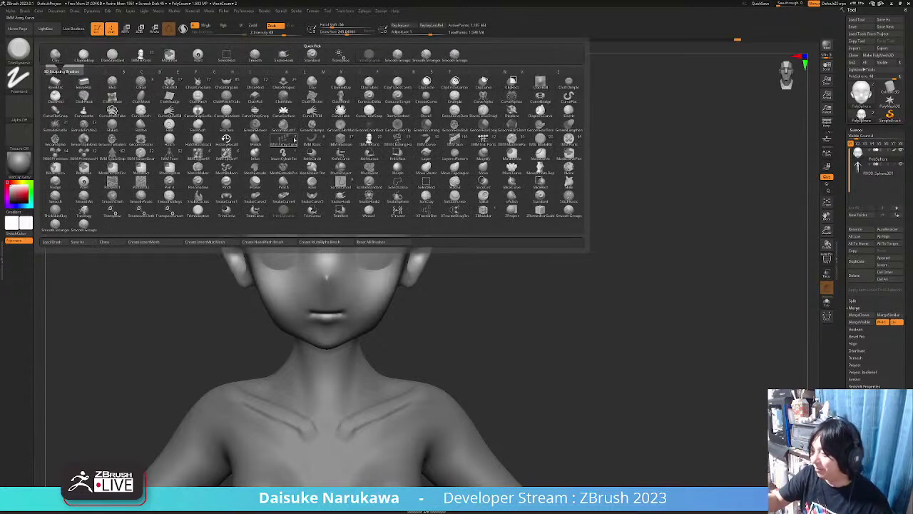
pyautogui.click(284, 135)
pyautogui.moveTo(346, 33); pyautogui.dragTo(336, 33)
pyautogui.keyDown('ctrl'); pyautogui.moveTo(346, 246); pyautogui.dragTo(366, 241, button='right'); pyautogui.keyUp('ctrl')
pyautogui.moveTo(335, 33); pyautogui.dragTo(330, 34)
pyautogui.keyDown('ctrl'); pyautogui.moveTo(383, 228); pyautogui.dragTo(369, 213, button='right'); pyautogui.keyUp('ctrl')
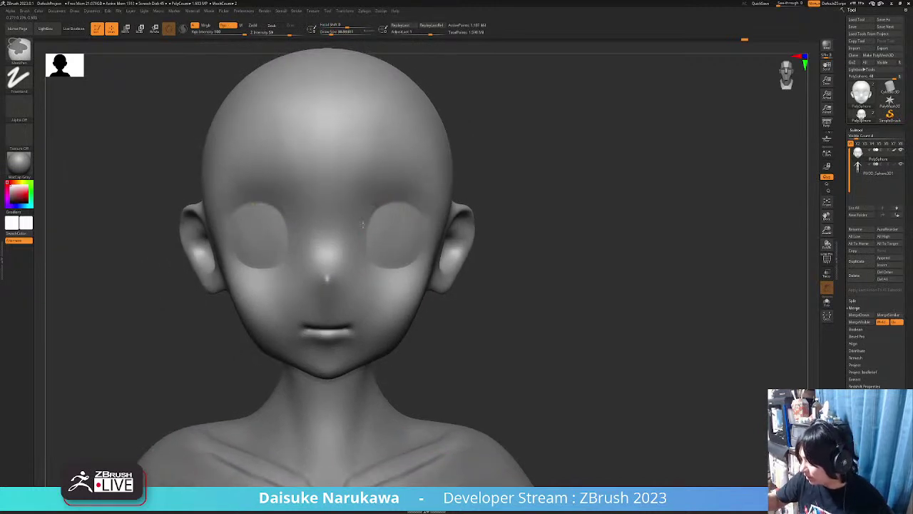
pyautogui.moveTo(381, 207); pyautogui.dragTo(419, 223)
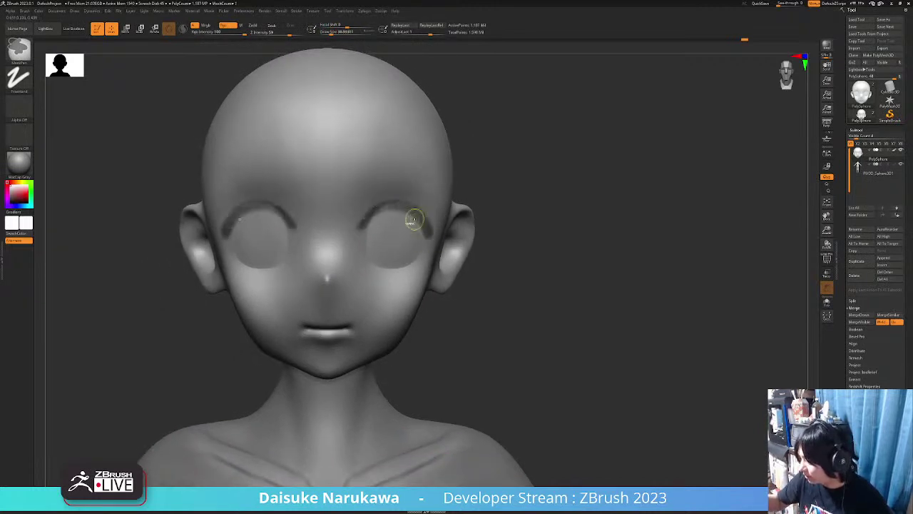
pyautogui.moveTo(433, 240); pyautogui.dragTo(417, 240, button='right')
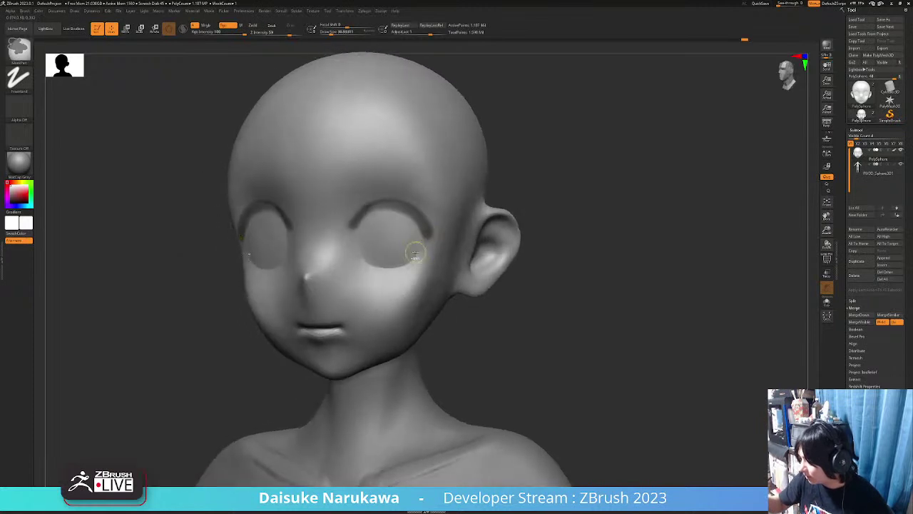
# Shrink the brush further and refine the masked eyelash with a pointed shape at the outer eye corner.
pyautogui.click(331, 32)
pyautogui.press('ctrl')
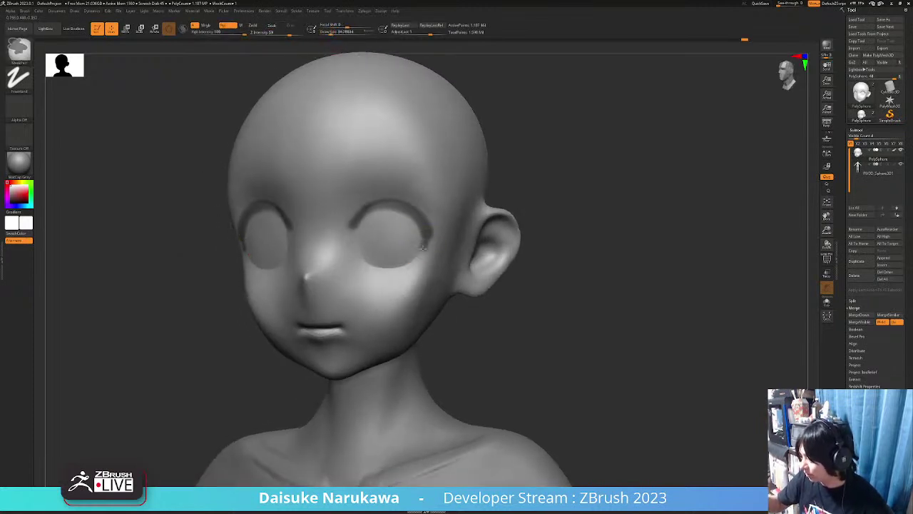
pyautogui.keyDown('ctrl'); pyautogui.moveTo(434, 234); pyautogui.dragTo(431, 219); pyautogui.keyUp('ctrl')
pyautogui.moveTo(451, 214); pyautogui.dragTo(414, 208, button='right')
pyautogui.keyDown('ctrl'); pyautogui.moveTo(420, 220); pyautogui.dragTo(435, 239); pyautogui.keyUp('ctrl')
pyautogui.keyDown('alt'); pyautogui.moveTo(435, 239); pyautogui.dragTo(430, 307, button='right'); pyautogui.keyUp('alt')
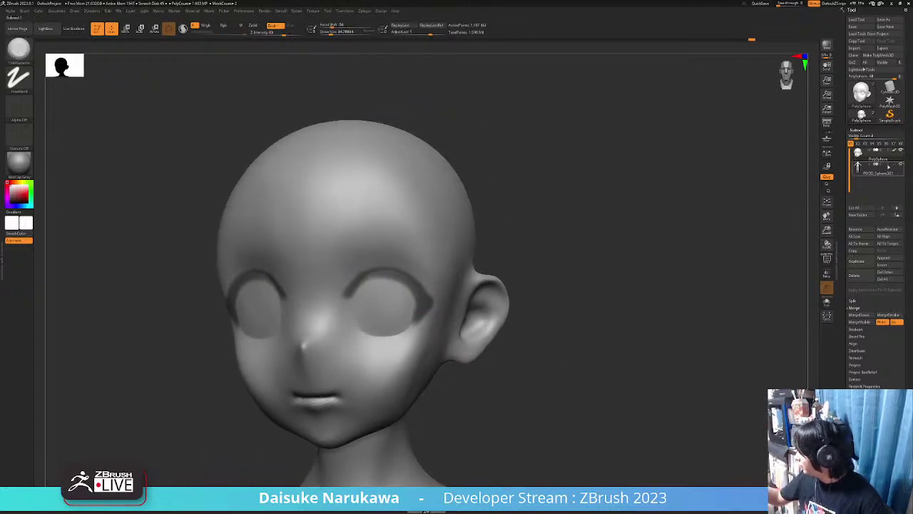
# Extract the masked eyelash shape with Double enabled, accept it as a new subtool and select it.
pyautogui.click(858, 379)
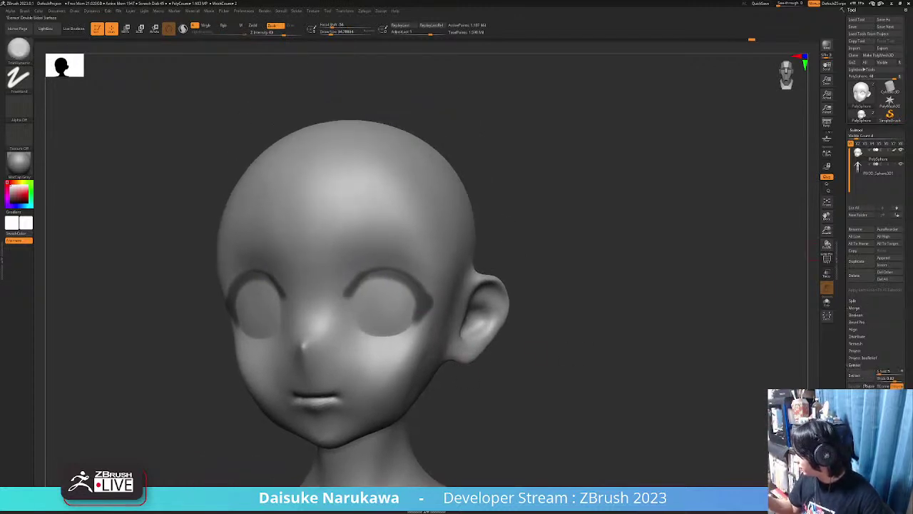
pyautogui.click(869, 386)
pyautogui.click(854, 375)
pyautogui.click(854, 386)
pyautogui.keyDown('ctrl'); pyautogui.moveTo(532, 329); pyautogui.dragTo(563, 357, button='right'); pyautogui.keyUp('ctrl')
pyautogui.moveTo(564, 357); pyautogui.dragTo(381, 304, button='right')
pyautogui.moveTo(453, 302); pyautogui.dragTo(808, 220, button='right')
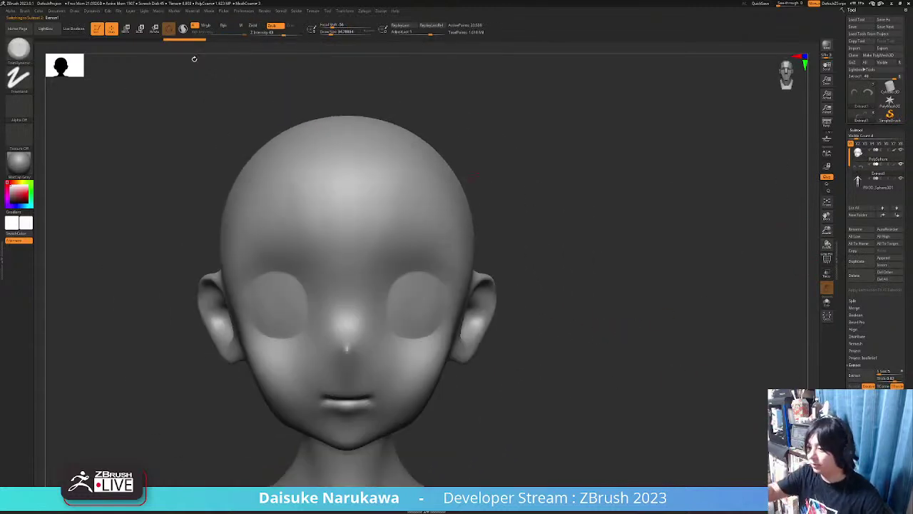
# Fill the extracted eyelashes with black and set the active colour back to white.
pyautogui.moveTo(15, 199); pyautogui.dragTo(7, 205)
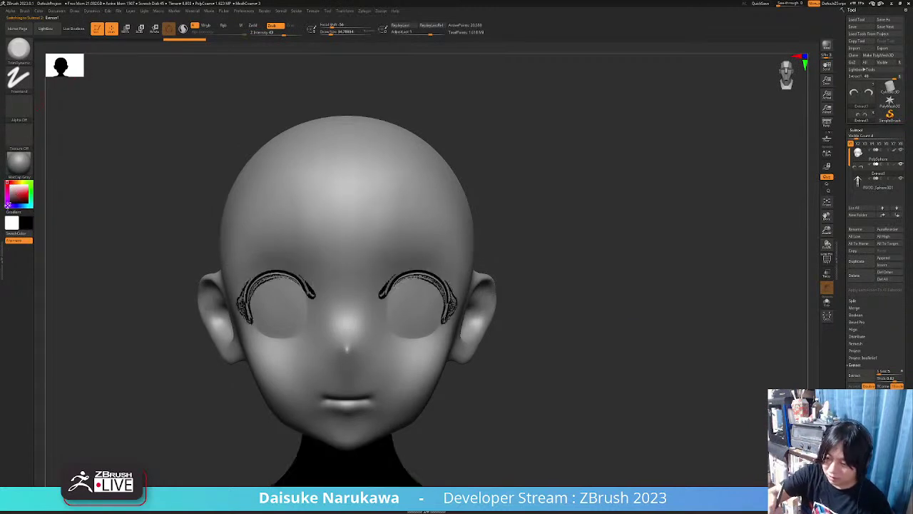
pyautogui.click(39, 11)
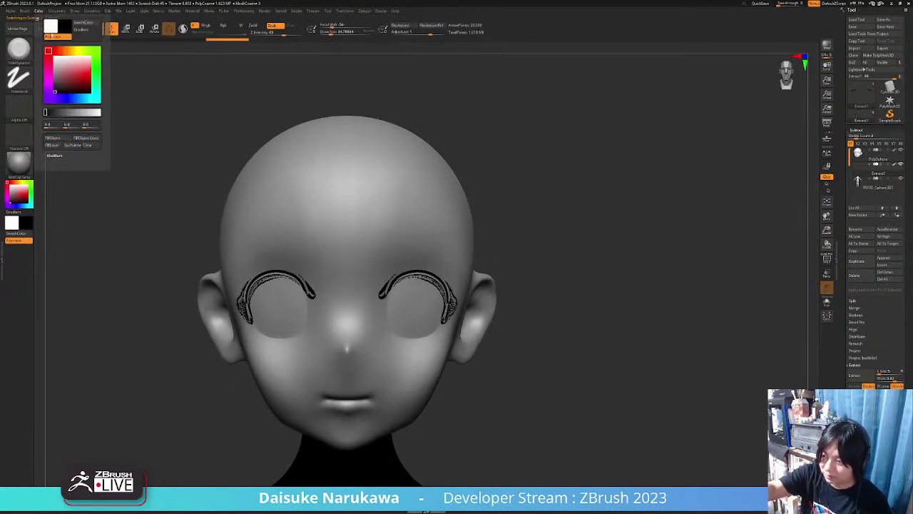
pyautogui.moveTo(59, 67); pyautogui.dragTo(53, 56)
pyautogui.moveTo(570, 300); pyautogui.dragTo(459, 302)
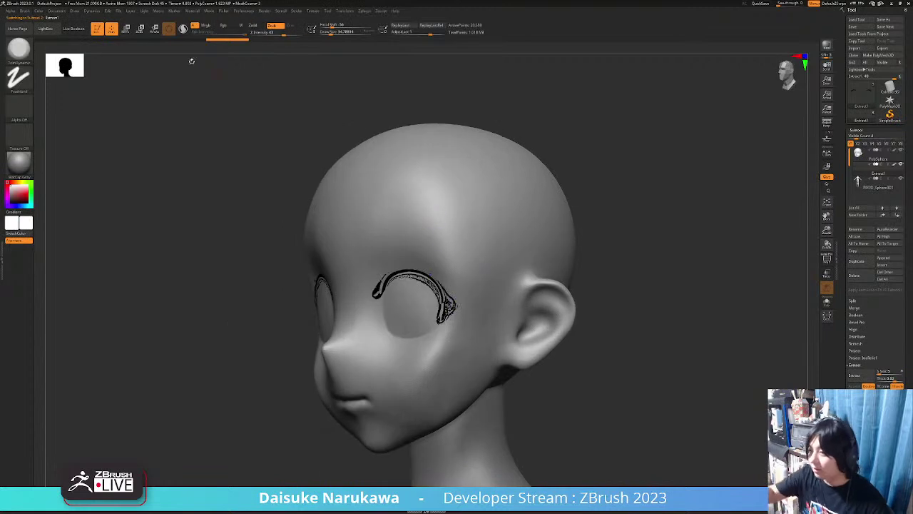
# Use the Move gizmo to shift the eyelashes outward from the face surface.
pyautogui.click(126, 29)
pyautogui.keyDown('shift'); pyautogui.moveTo(457, 275); pyautogui.dragTo(400, 274, button='right'); pyautogui.keyUp('shift')
pyautogui.moveTo(457, 243); pyautogui.dragTo(455, 243)
pyautogui.keyDown('shift'); pyautogui.moveTo(442, 256); pyautogui.dragTo(504, 251, button='right'); pyautogui.keyUp('shift')
# Show the polyframe, merge the eyelash mesh into a single polygroup and hide the polyframe again.
pyautogui.click(826, 260)
pyautogui.keyDown('ctrl'); pyautogui.moveTo(514, 326); pyautogui.dragTo(525, 389, button='right'); pyautogui.keyUp('ctrl')
pyautogui.moveTo(524, 389); pyautogui.dragTo(318, 361, button='right')
pyautogui.hotkey('ctrl', 'w')
pyautogui.keyDown('ctrl'); pyautogui.moveTo(614, 385); pyautogui.dragTo(617, 333, button='right'); pyautogui.keyUp('ctrl')
pyautogui.keyDown('shift'); pyautogui.moveTo(617, 333); pyautogui.dragTo(686, 331, button='right'); pyautogui.keyUp('shift')
pyautogui.click(826, 260)
pyautogui.keyDown('ctrl'); pyautogui.moveTo(577, 364); pyautogui.dragTo(578, 307, button='right'); pyautogui.keyUp('ctrl')
pyautogui.keyDown('alt'); pyautogui.moveTo(579, 307); pyautogui.dragTo(545, 284, button='right'); pyautogui.keyUp('alt')
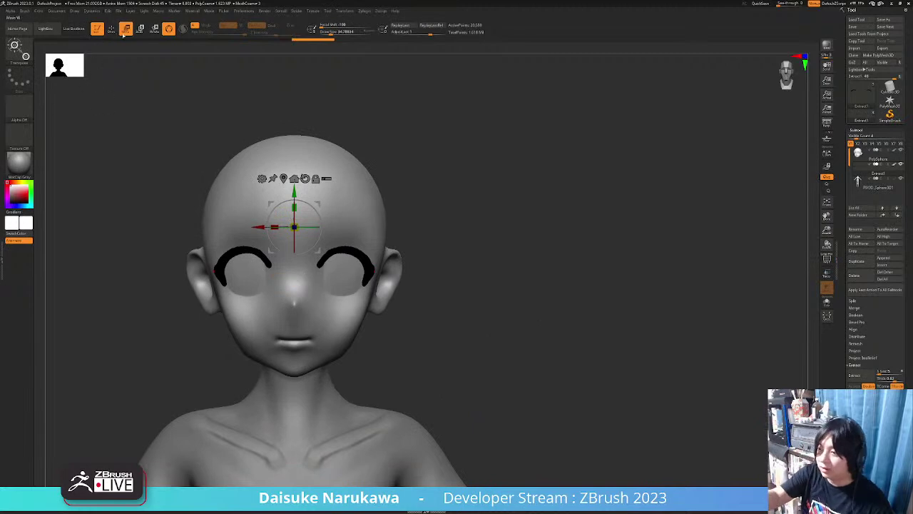
# Return to Draw mode, choose the SmoothCloth brush and smooth the eyelashes' edges and outer corners.
pyautogui.press('q')
pyautogui.press('b')
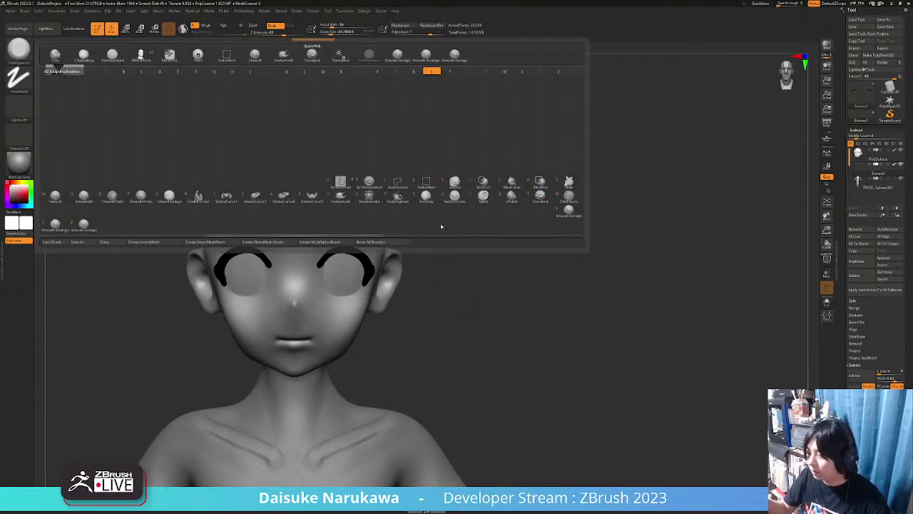
pyautogui.click(140, 204)
pyautogui.click(99, 208)
pyautogui.keyDown('ctrl'); pyautogui.moveTo(352, 80); pyautogui.dragTo(351, 128, button='right'); pyautogui.keyUp('ctrl')
pyautogui.moveTo(351, 128); pyautogui.dragTo(296, 127, button='right')
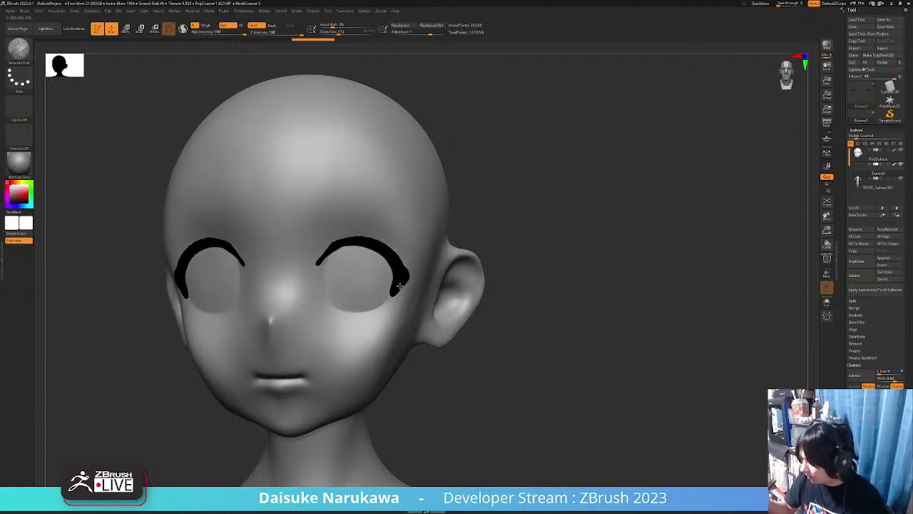
pyautogui.keyDown('alt'); pyautogui.moveTo(598, 322); pyautogui.dragTo(661, 350, button='right'); pyautogui.keyUp('alt')
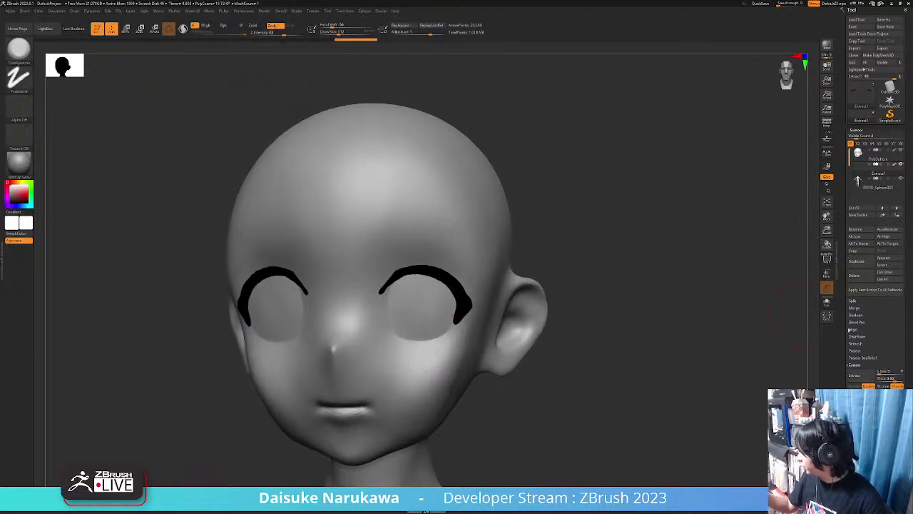
# Lower the target polygon count and remesh the eyelashes with ZRemesher.
pyautogui.click(857, 131)
pyautogui.click(858, 137)
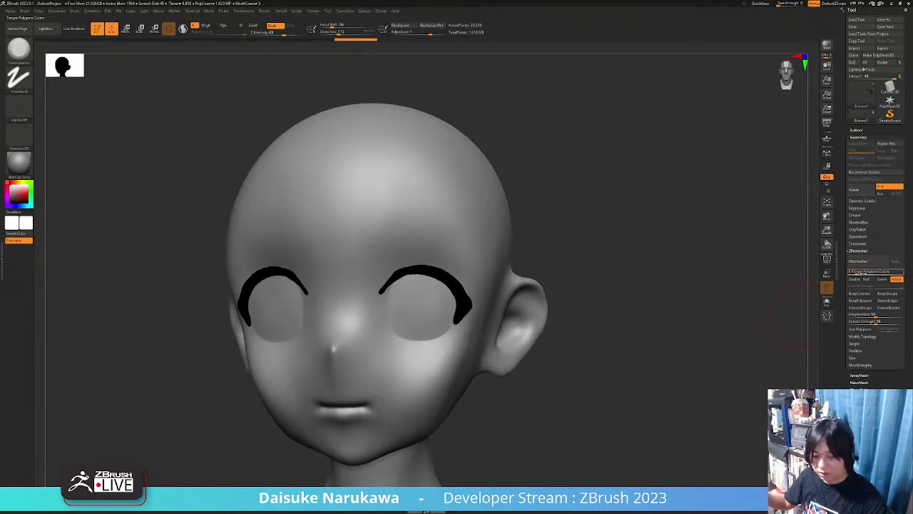
pyautogui.click(864, 262)
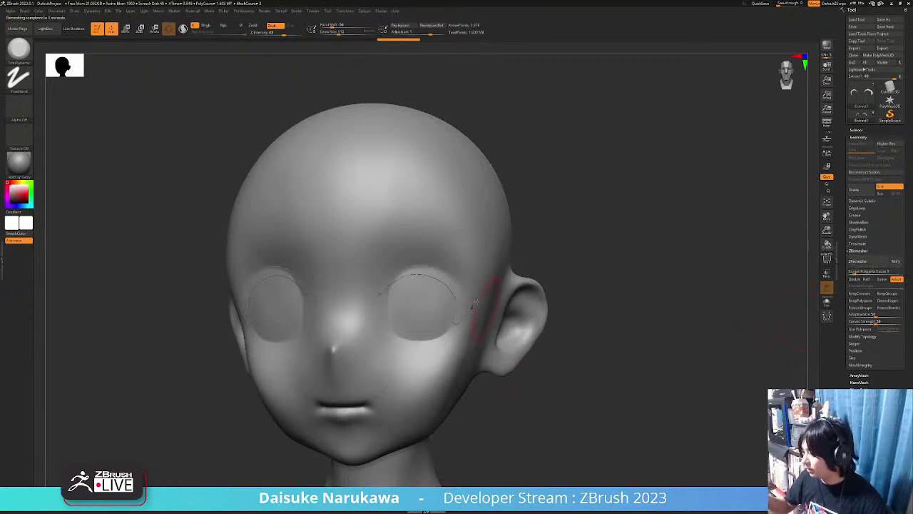
# Undo the eyelash remesh and run ZRemesher again on the eyelashes with KeepPolypaint enabled.
pyautogui.keyDown('ctrl'); pyautogui.moveTo(490, 312); pyautogui.dragTo(502, 301, button='right'); pyautogui.keyUp('ctrl')
pyautogui.hotkey('ctrl', 'z')
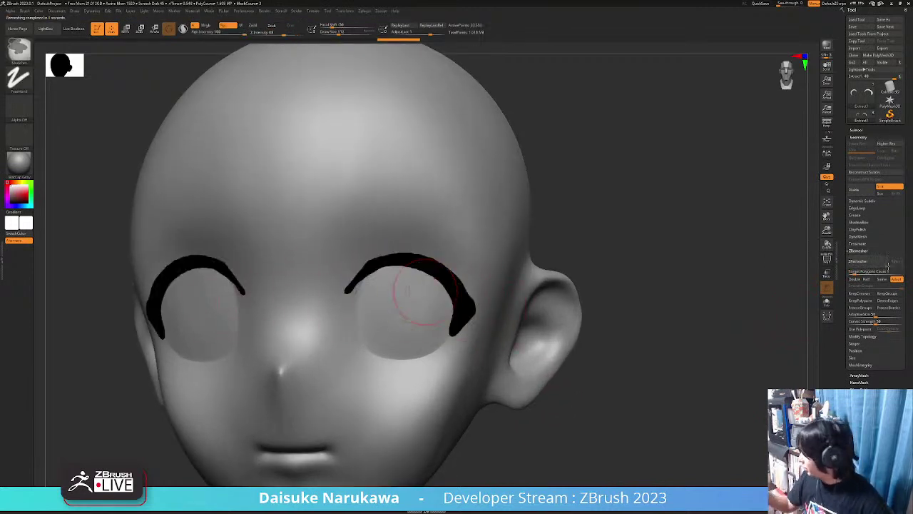
pyautogui.click(867, 265)
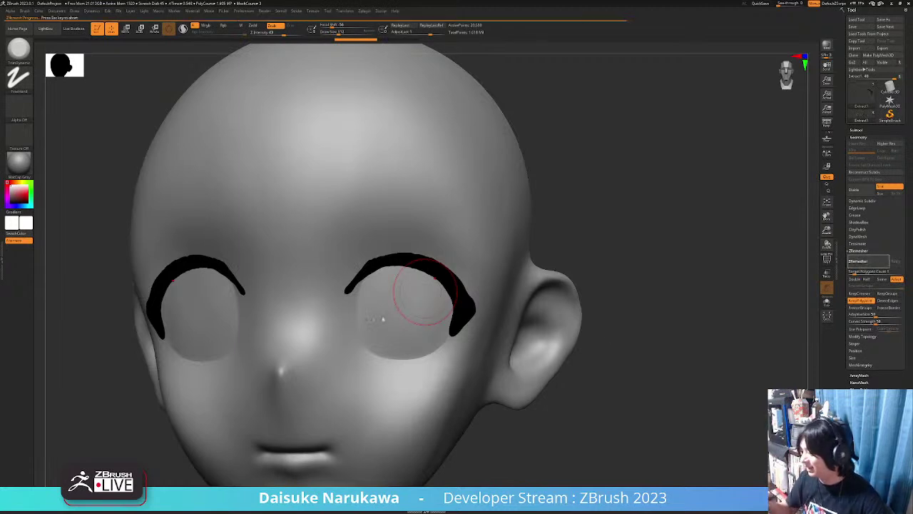
# Choose the SnakeHook brush and pull the eyelashes' outer corners outward into sharp points, undoing the last stroke.
pyautogui.moveTo(378, 271)
pyautogui.keyDown('shift'); pyautogui.mouseDown()
pyautogui.moveTo(403, 260)
pyautogui.moveTo(438, 266)
pyautogui.moveTo(436, 292)
pyautogui.moveTo(438, 276)
pyautogui.moveTo(462, 307)
pyautogui.moveTo(455, 328)
pyautogui.mouseUp(); pyautogui.keyUp('shift')
pyautogui.moveTo(499, 299)
pyautogui.keyDown('ctrl'); pyautogui.mouseDown(button='right')
pyautogui.moveTo(507, 321)
pyautogui.moveTo(476, 309)
pyautogui.mouseUp(button='right'); pyautogui.keyUp('ctrl')
pyautogui.press('b')
pyautogui.click(314, 55)
pyautogui.moveTo(474, 303); pyautogui.dragTo(471, 312)
pyautogui.moveTo(478, 281); pyautogui.dragTo(472, 285)
pyautogui.moveTo(460, 280); pyautogui.dragTo(476, 272, button='right')
pyautogui.moveTo(474, 273); pyautogui.dragTo(468, 278)
pyautogui.moveTo(482, 313); pyautogui.dragTo(470, 294, button='right')
pyautogui.moveTo(474, 318); pyautogui.dragTo(476, 324)
pyautogui.hotkey('ctrl', 'z')
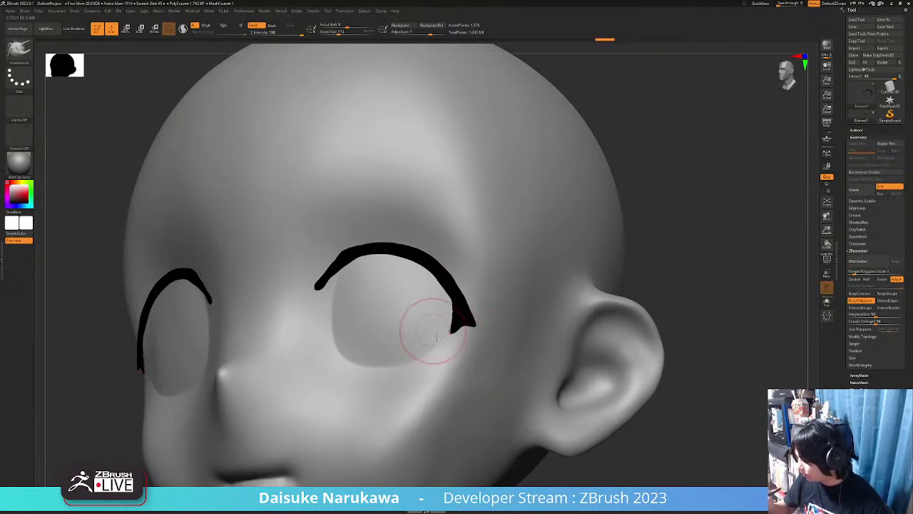
# Pull the lower outer ends of the eyelashes down and inward along the eye edge into thin tips.
pyautogui.moveTo(444, 350); pyautogui.dragTo(448, 345)
pyautogui.moveTo(456, 338)
pyautogui.mouseDown(button='right')
pyautogui.moveTo(467, 349)
pyautogui.moveTo(475, 285)
pyautogui.mouseUp(button='right')
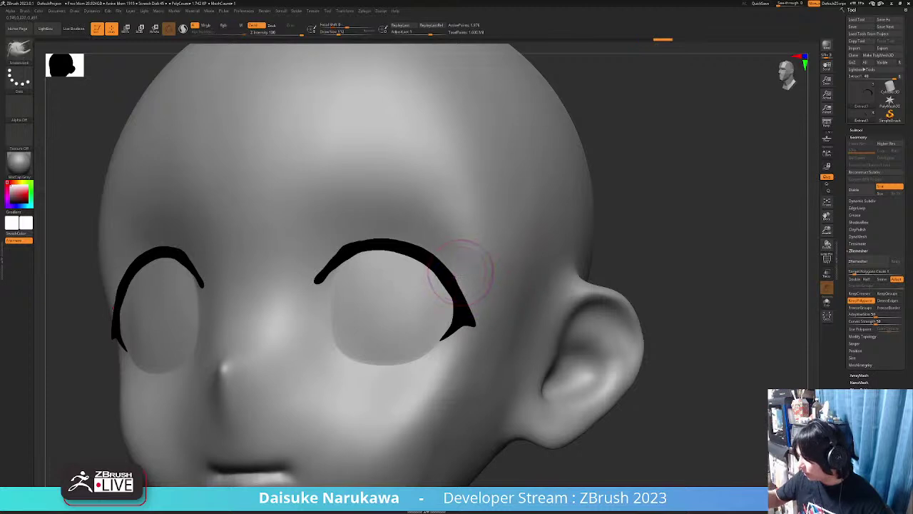
pyautogui.moveTo(398, 285); pyautogui.dragTo(421, 300, button='right')
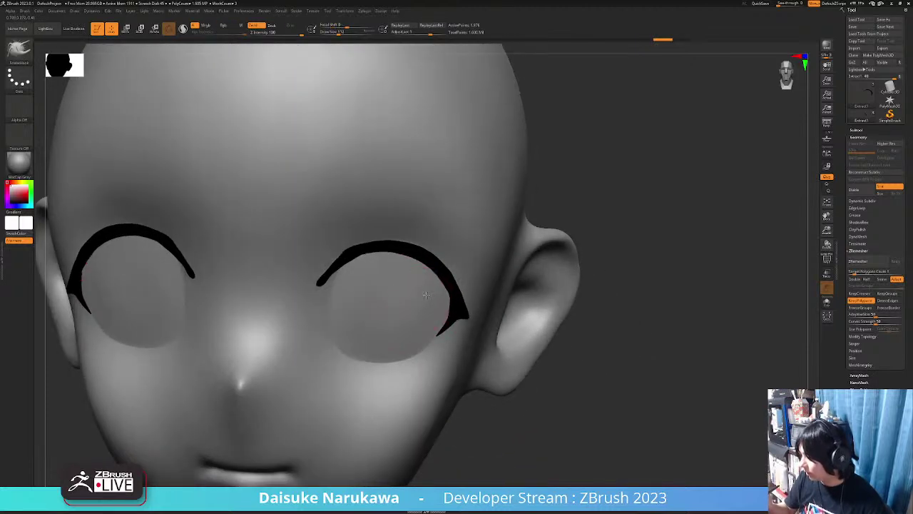
pyautogui.moveTo(473, 278); pyautogui.dragTo(468, 279, button='right')
pyautogui.moveTo(467, 279); pyautogui.dragTo(460, 284)
# Reshape and smooth the inner ends of the eyelashes into thin points beside the nose bridge.
pyautogui.moveTo(428, 285)
pyautogui.keyDown('ctrl'); pyautogui.mouseDown(button='right')
pyautogui.moveTo(351, 306)
pyautogui.moveTo(383, 281)
pyautogui.mouseUp(button='right'); pyautogui.keyUp('ctrl')
pyautogui.moveTo(378, 282); pyautogui.dragTo(372, 286)
pyautogui.moveTo(356, 304)
pyautogui.mouseDown(button='right')
pyautogui.moveTo(366, 303)
pyautogui.moveTo(325, 303)
pyautogui.mouseUp(button='right')
pyautogui.moveTo(380, 291); pyautogui.dragTo(372, 286)
pyautogui.keyDown('ctrl'); pyautogui.moveTo(368, 303); pyautogui.dragTo(396, 314, button='right'); pyautogui.keyUp('ctrl')
pyautogui.moveTo(378, 282); pyautogui.dragTo(371, 284)
pyautogui.moveTo(414, 293)
pyautogui.mouseDown(button='right')
pyautogui.moveTo(394, 292)
pyautogui.moveTo(386, 276)
pyautogui.mouseUp(button='right')
pyautogui.press('shift')
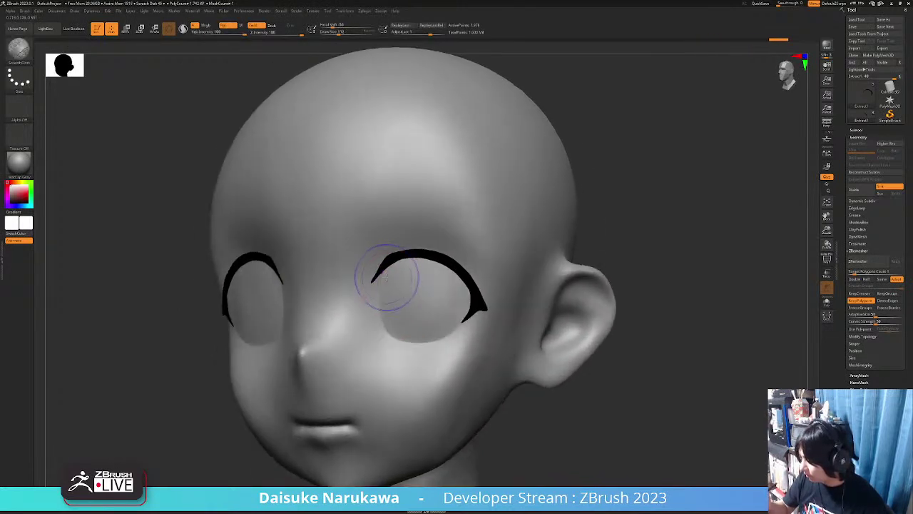
pyautogui.moveTo(350, 333); pyautogui.dragTo(380, 294, button='right')
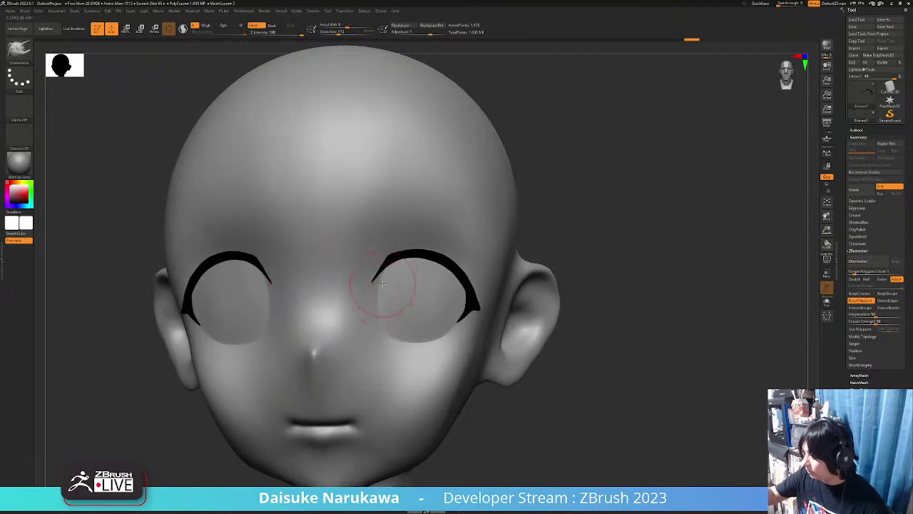
# Reduce the brush size, pull a small spike from the upper inner corner of the eyelashes and smooth the upper edge.
pyautogui.moveTo(341, 32); pyautogui.dragTo(329, 31)
pyautogui.keyDown('ctrl'); pyautogui.moveTo(386, 285); pyautogui.dragTo(386, 328, button='right'); pyautogui.keyUp('ctrl')
pyautogui.moveTo(385, 300); pyautogui.dragTo(357, 300, button='right')
pyautogui.moveTo(381, 273); pyautogui.dragTo(375, 265)
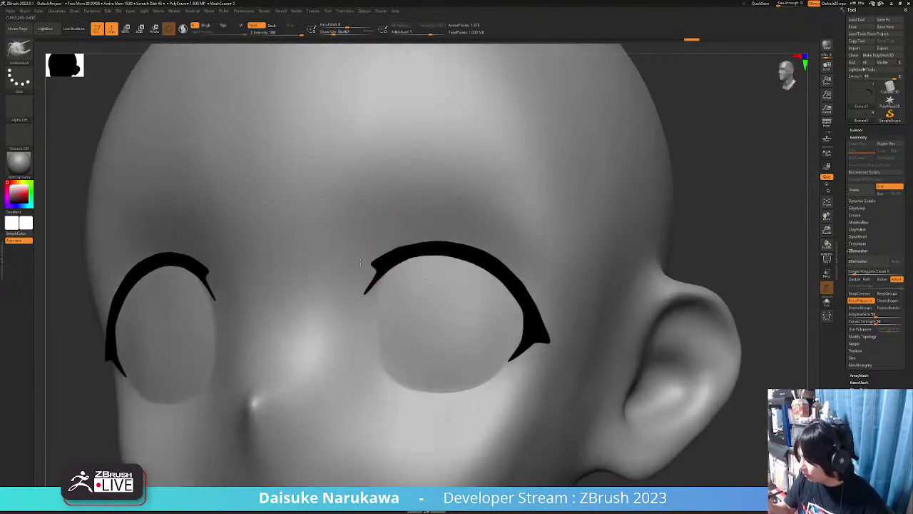
pyautogui.moveTo(357, 262)
pyautogui.mouseDown(button='right')
pyautogui.moveTo(379, 270)
pyautogui.moveTo(371, 266)
pyautogui.mouseUp(button='right')
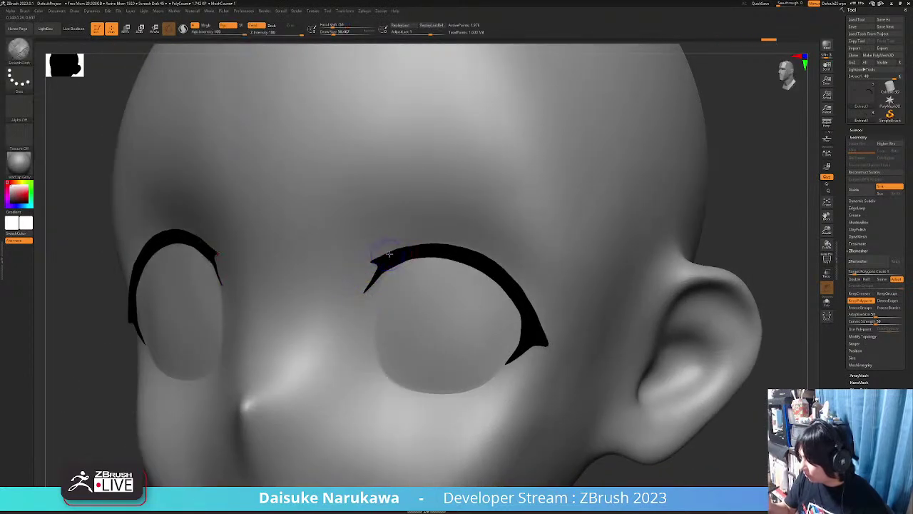
pyautogui.moveTo(420, 246)
pyautogui.keyDown('ctrl'); pyautogui.mouseDown(button='right')
pyautogui.moveTo(429, 282)
pyautogui.moveTo(464, 258)
pyautogui.mouseUp(button='right'); pyautogui.keyUp('ctrl')
pyautogui.moveTo(467, 250)
pyautogui.keyDown('ctrl'); pyautogui.mouseDown(button='right')
pyautogui.moveTo(520, 312)
pyautogui.moveTo(485, 249)
pyautogui.mouseUp(button='right'); pyautogui.keyUp('ctrl')
# Enlarge the brush slightly and refine the lower inner tips of the eyelashes along the eye contour.
pyautogui.moveTo(333, 32); pyautogui.dragTo(336, 31)
pyautogui.moveTo(469, 298)
pyautogui.mouseDown(button='right')
pyautogui.moveTo(442, 298)
pyautogui.moveTo(472, 292)
pyautogui.mouseUp(button='right')
pyautogui.keyDown('ctrl'); pyautogui.moveTo(473, 292); pyautogui.dragTo(458, 326, button='right'); pyautogui.keyUp('ctrl')
pyautogui.moveTo(453, 284); pyautogui.dragTo(465, 287)
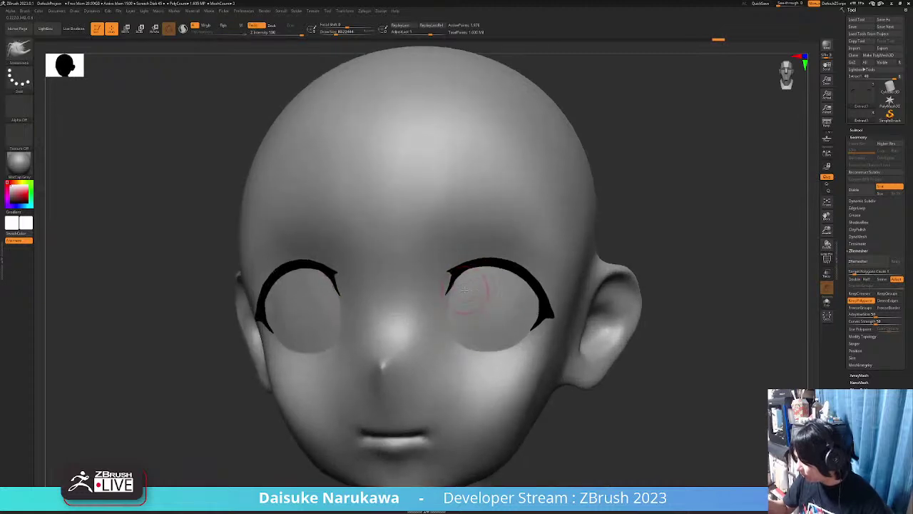
pyautogui.keyDown('ctrl'); pyautogui.moveTo(465, 290); pyautogui.dragTo(465, 325, button='right'); pyautogui.keyUp('ctrl')
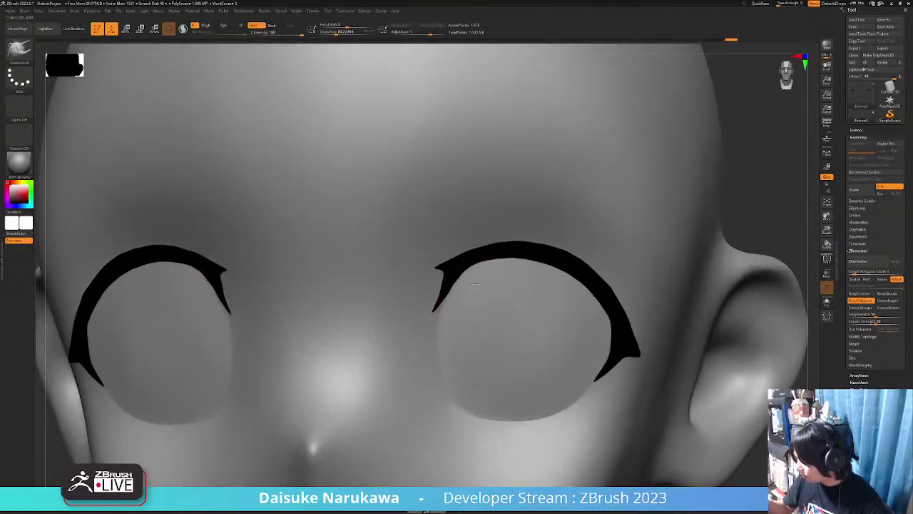
pyautogui.moveTo(458, 303); pyautogui.dragTo(440, 314, button='right')
# Remesh the reshaped eyelashes with ZRemesher and check their shape from the front and side.
pyautogui.click(858, 261)
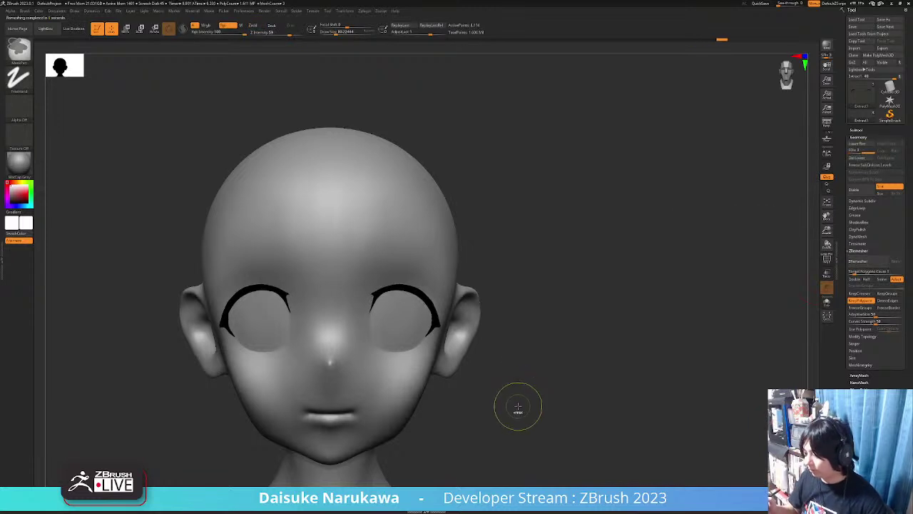
pyautogui.moveTo(518, 417); pyautogui.dragTo(545, 393)
pyautogui.moveTo(677, 388)
pyautogui.mouseDown()
pyautogui.moveTo(677, 373)
pyautogui.moveTo(689, 392)
pyautogui.mouseUp()
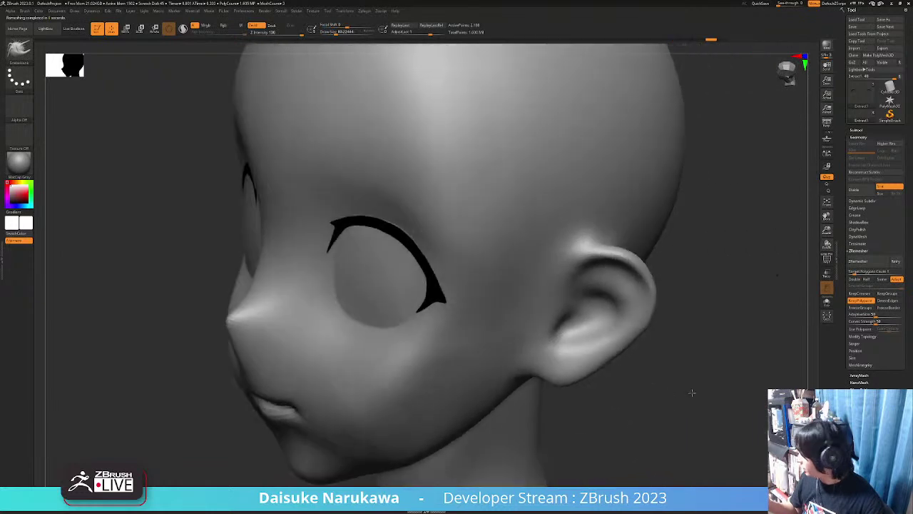
# Turn on Dynamic Subdiv for the eyelashes, give them thickness and apply it to the geometry.
pyautogui.click(862, 200)
pyautogui.click(862, 207)
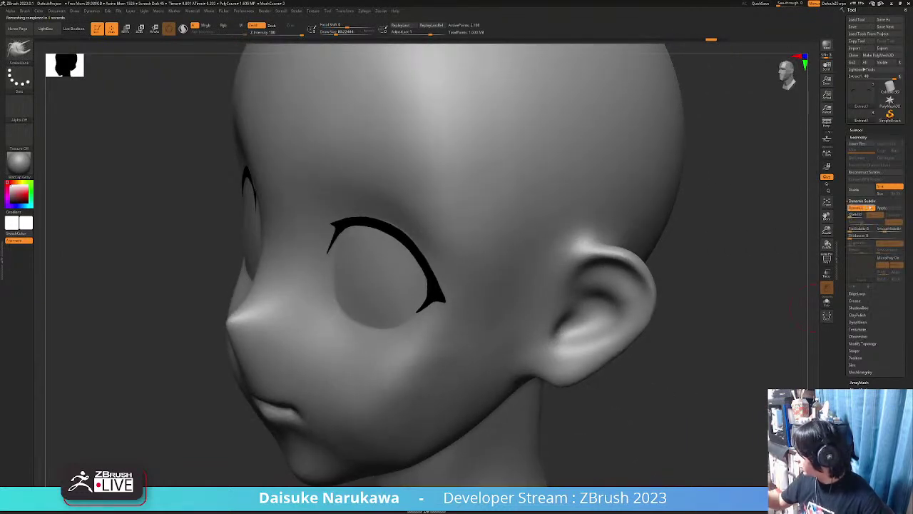
pyautogui.keyDown('alt'); pyautogui.moveTo(603, 337); pyautogui.dragTo(638, 371, button='right'); pyautogui.keyUp('alt')
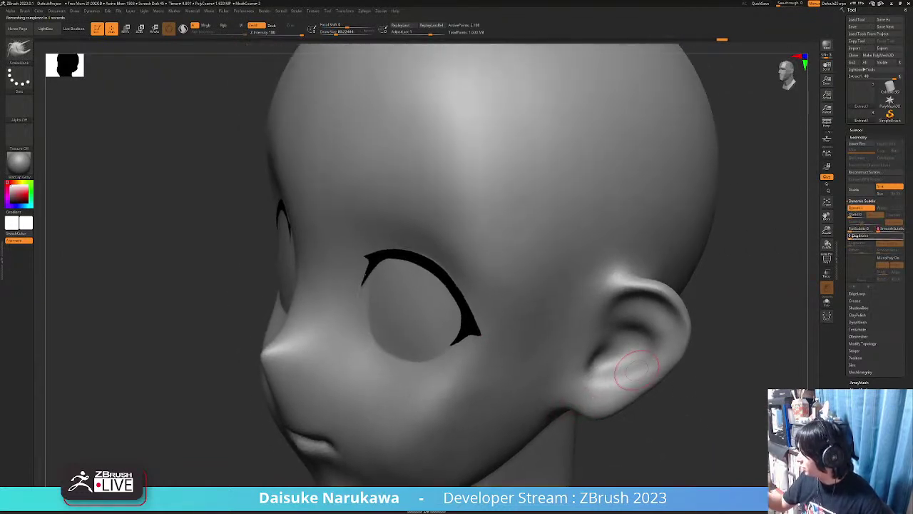
pyautogui.moveTo(618, 377); pyautogui.dragTo(596, 404)
pyautogui.moveTo(596, 404); pyautogui.dragTo(610, 404, button='right')
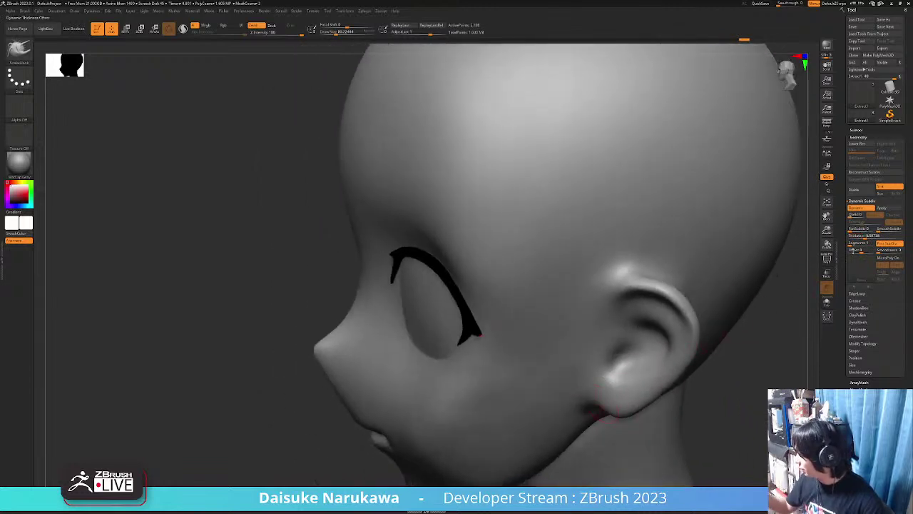
pyautogui.moveTo(571, 426); pyautogui.dragTo(598, 413)
pyautogui.click(882, 207)
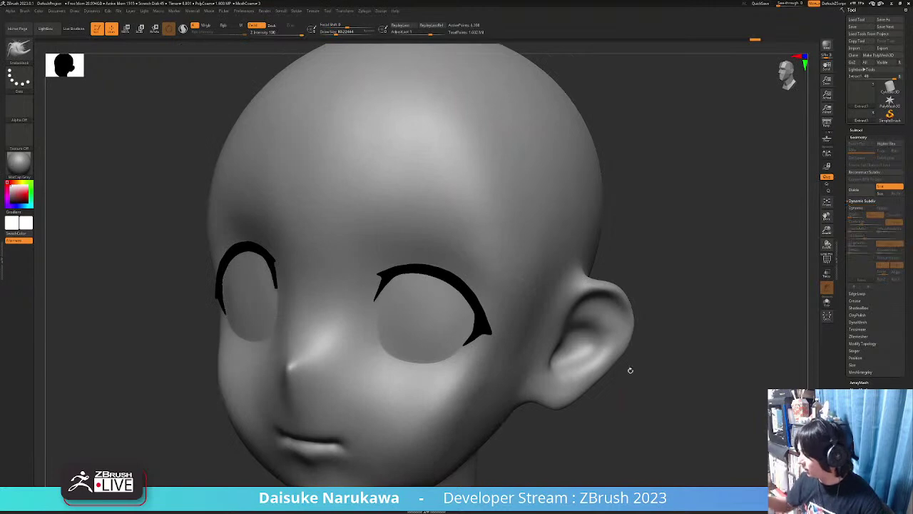
# Inspect the thickened eyelashes' topology with the polyframe, hide it again and subdivide the eyelashes twice.
pyautogui.keyDown('shift'); pyautogui.moveTo(669, 336); pyautogui.dragTo(607, 418); pyautogui.keyUp('shift')
pyautogui.keyDown('alt'); pyautogui.moveTo(814, 307); pyautogui.dragTo(791, 291); pyautogui.keyUp('alt')
pyautogui.click(827, 258)
pyautogui.moveTo(606, 386); pyautogui.dragTo(565, 385)
pyautogui.keyDown('ctrl'); pyautogui.moveTo(565, 385); pyautogui.dragTo(593, 261, button='right'); pyautogui.keyUp('ctrl')
pyautogui.hotkey('shift', 'f')
pyautogui.keyDown('shift'); pyautogui.moveTo(711, 302); pyautogui.dragTo(517, 386); pyautogui.keyUp('shift')
pyautogui.moveTo(517, 385)
pyautogui.keyDown('ctrl'); pyautogui.mouseDown(button='right')
pyautogui.moveTo(544, 386)
pyautogui.moveTo(546, 404)
pyautogui.moveTo(540, 398)
pyautogui.moveTo(557, 406)
pyautogui.moveTo(559, 374)
pyautogui.moveTo(512, 382)
pyautogui.mouseUp(button='right'); pyautogui.keyUp('ctrl')
pyautogui.hotkey('ctrl', 'd')
pyautogui.hotkey('ctrl', 'd')
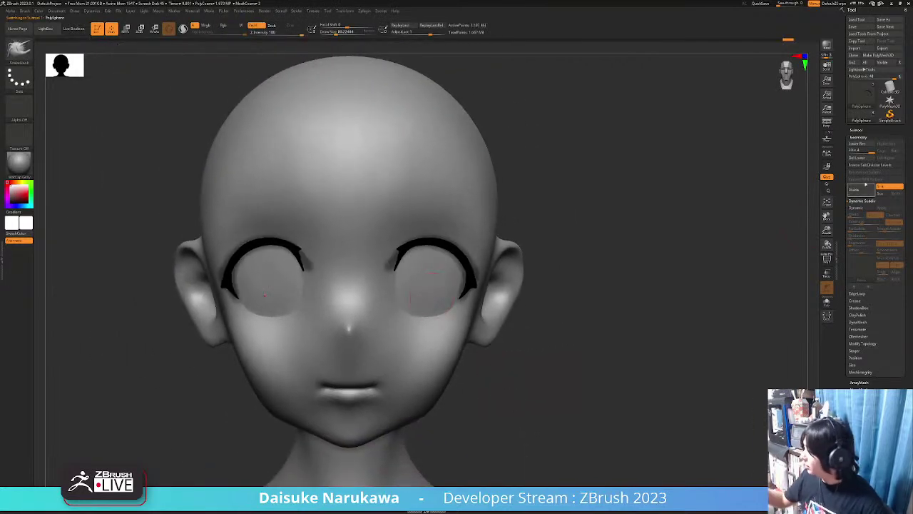
# Insert a Circle3D mesh as a new subtool beneath the head.
pyautogui.click(857, 130)
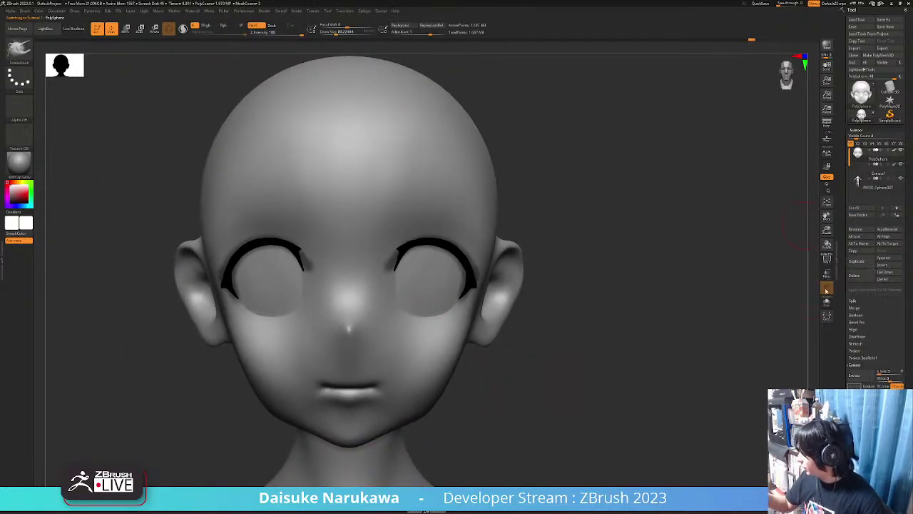
pyautogui.click(882, 265)
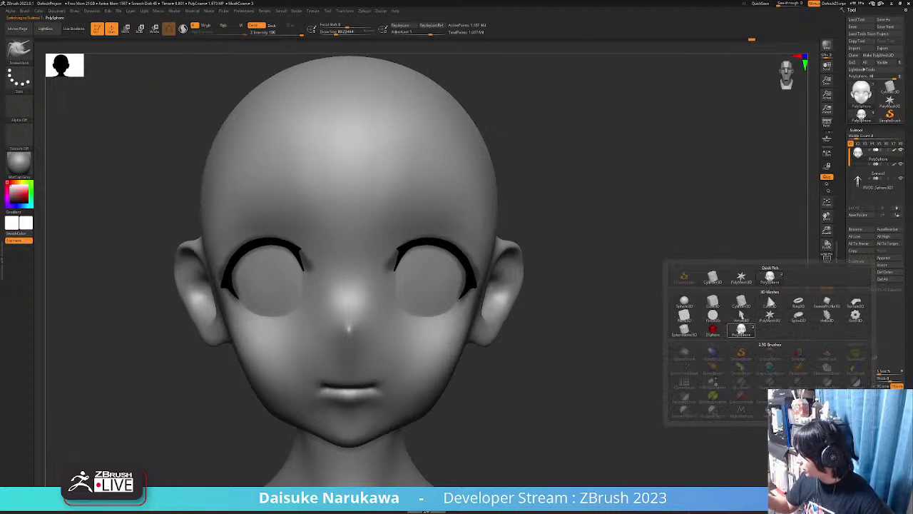
pyautogui.click(709, 317)
pyautogui.keyDown('alt'); pyautogui.moveTo(615, 363); pyautogui.dragTo(573, 366); pyautogui.keyUp('alt')
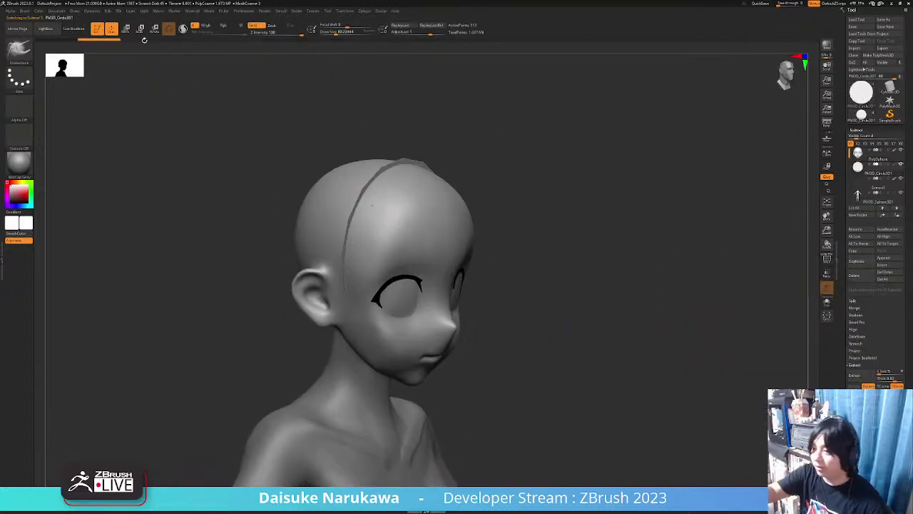
# Scale the circle down with the Move gizmo, place it over the character's left eye and narrow it into an oval.
pyautogui.click(126, 30)
pyautogui.keyDown('shift'); pyautogui.moveTo(214, 164); pyautogui.dragTo(265, 178); pyautogui.keyUp('shift')
pyautogui.moveTo(407, 249); pyautogui.dragTo(517, 249)
pyautogui.keyDown('alt'); pyautogui.moveTo(531, 285); pyautogui.dragTo(457, 289); pyautogui.keyUp('alt')
pyautogui.moveTo(505, 225); pyautogui.dragTo(580, 294)
pyautogui.keyDown('ctrl'); pyautogui.moveTo(579, 294); pyautogui.dragTo(452, 357, button='right'); pyautogui.keyUp('ctrl')
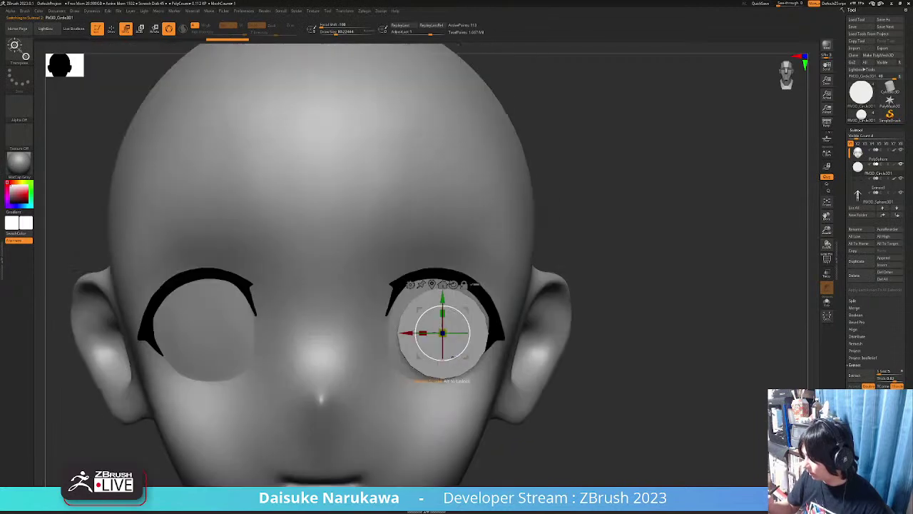
pyautogui.moveTo(466, 356); pyautogui.dragTo(462, 351)
pyautogui.keyDown('alt'); pyautogui.moveTo(483, 317); pyautogui.dragTo(433, 318, button='right'); pyautogui.keyUp('alt')
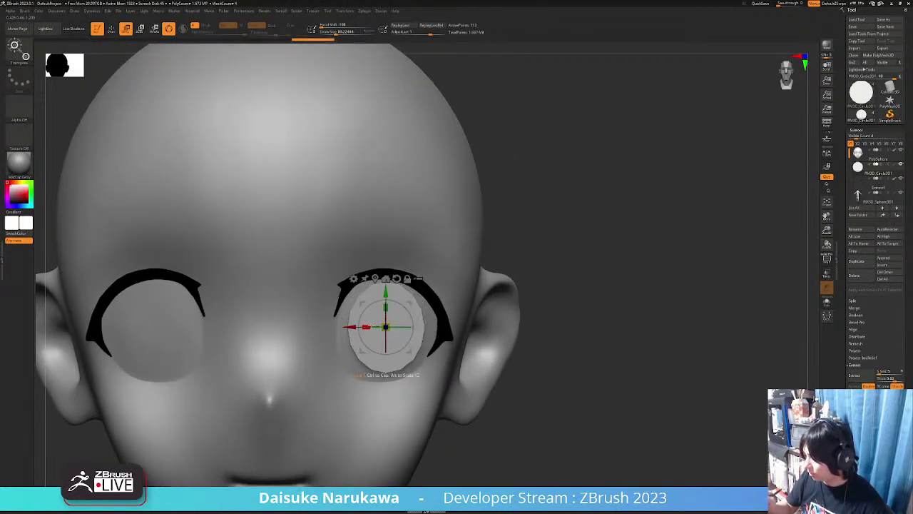
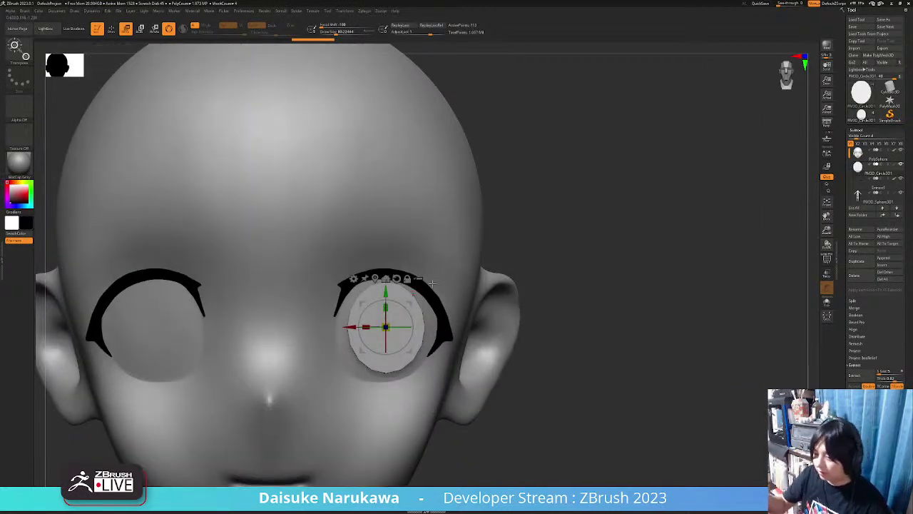
# Fill the iris circle with black and conform it to the surface of the character's left eye with the MatchMaker brush.
pyautogui.click(38, 11)
pyautogui.click(63, 138)
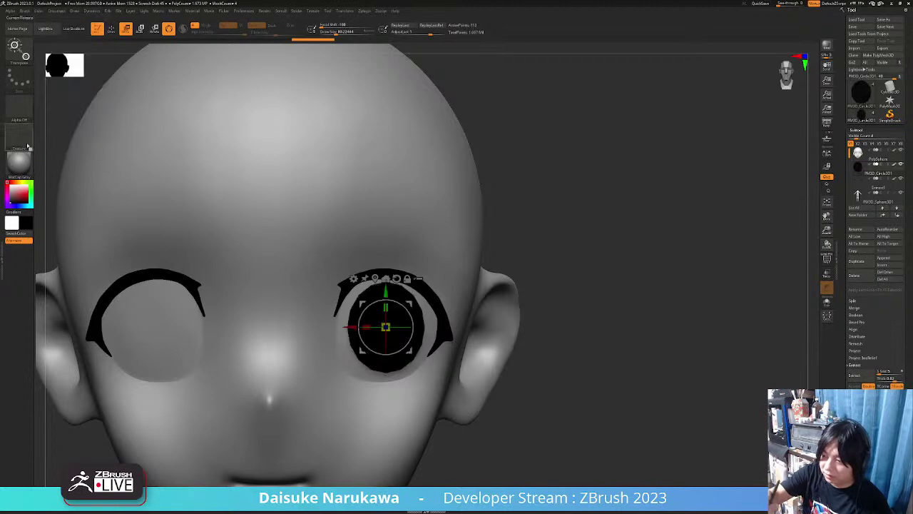
pyautogui.click(111, 29)
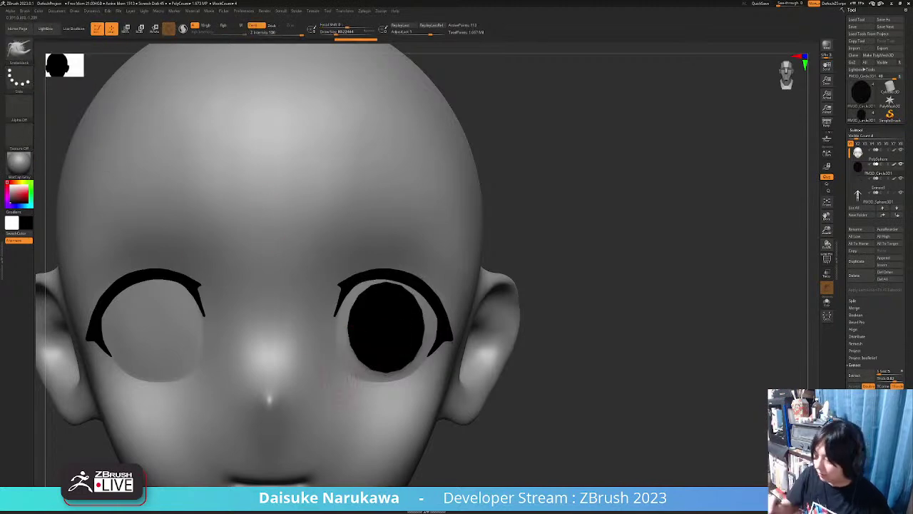
pyautogui.click(18, 50)
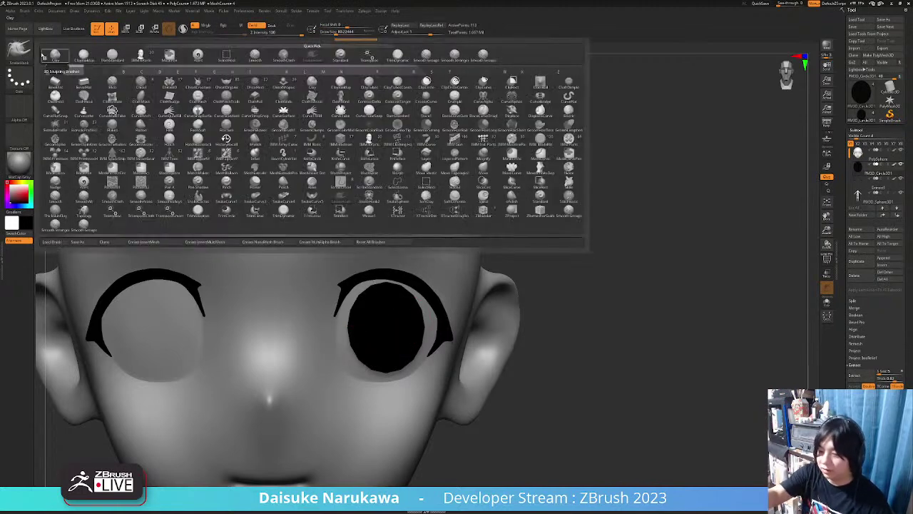
pyautogui.click(389, 204)
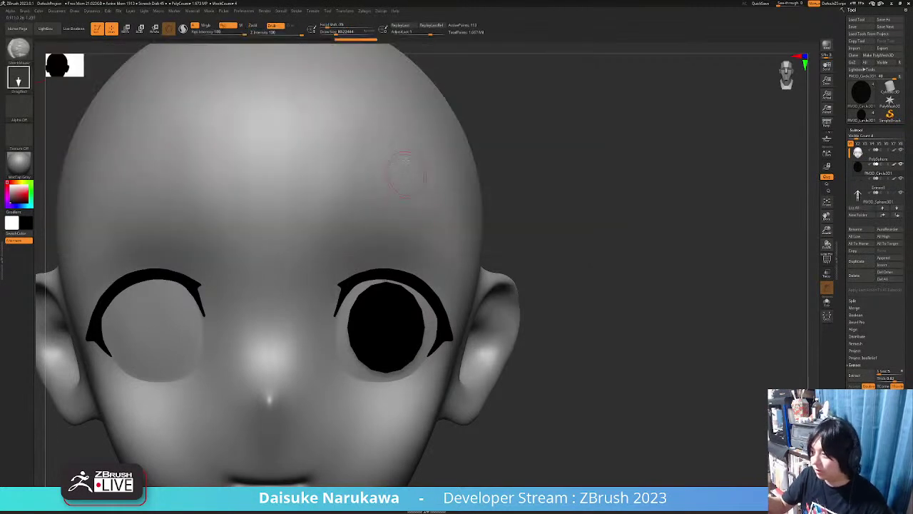
pyautogui.moveTo(335, 34); pyautogui.dragTo(347, 34)
pyautogui.moveTo(391, 327)
pyautogui.keyDown('ctrl'); pyautogui.mouseDown(button='right')
pyautogui.moveTo(385, 320)
pyautogui.moveTo(387, 328)
pyautogui.mouseUp(button='right'); pyautogui.keyUp('ctrl')
pyautogui.moveTo(383, 326); pyautogui.dragTo(587, 379)
pyautogui.hotkey('ctrl', 'z')
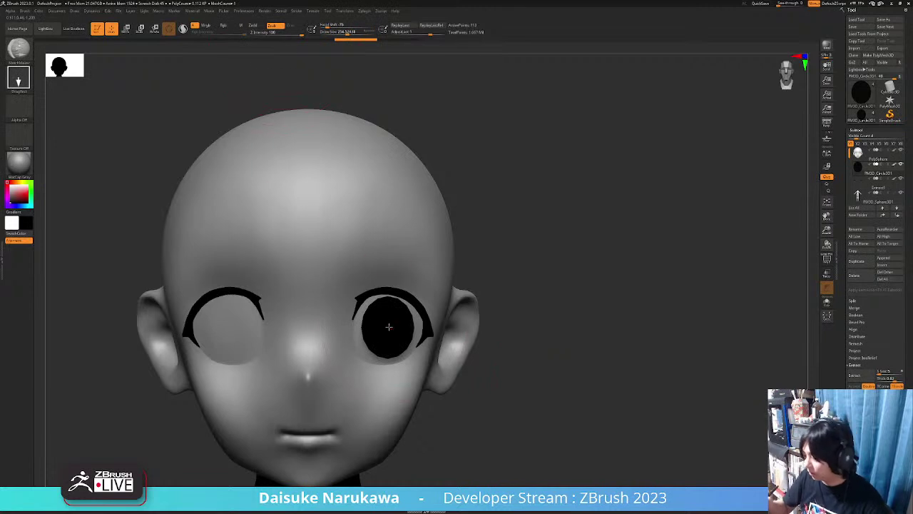
pyautogui.moveTo(460, 341)
pyautogui.mouseDown(button='right')
pyautogui.moveTo(458, 301)
pyautogui.moveTo(456, 344)
pyautogui.mouseUp(button='right')
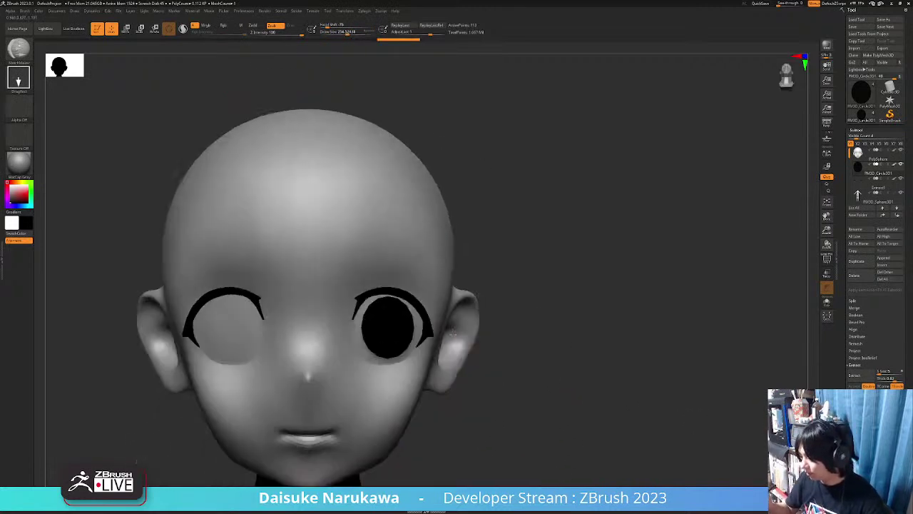
pyautogui.moveTo(390, 320)
pyautogui.mouseDown(button='right')
pyautogui.moveTo(388, 379)
pyautogui.moveTo(388, 314)
pyautogui.mouseUp(button='right')
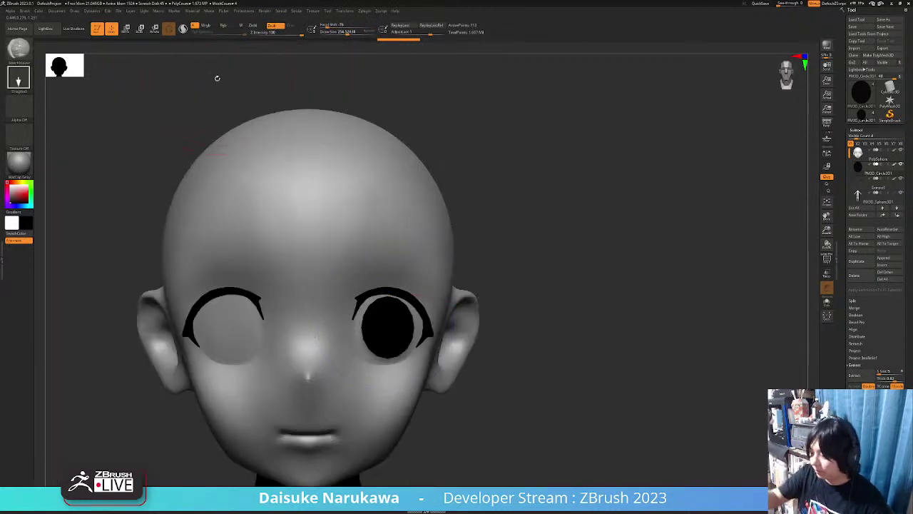
# Reposition the iris circle in front of the left eye with the gizmo and match it to the eye surface again.
pyautogui.click(127, 29)
pyautogui.keyDown('shift'); pyautogui.moveTo(400, 321); pyautogui.dragTo(401, 381, button='right'); pyautogui.keyUp('shift')
pyautogui.moveTo(388, 381); pyautogui.dragTo(387, 308)
pyautogui.moveTo(388, 308); pyautogui.dragTo(387, 247, button='right')
pyautogui.keyDown('ctrl'); pyautogui.moveTo(388, 246); pyautogui.dragTo(426, 264, button='right'); pyautogui.keyUp('ctrl')
pyautogui.moveTo(426, 264); pyautogui.dragTo(382, 270)
pyautogui.moveTo(401, 273); pyautogui.dragTo(362, 298, button='right')
pyautogui.moveTo(361, 294); pyautogui.dragTo(362, 296)
pyautogui.moveTo(362, 296)
pyautogui.mouseDown(button='right')
pyautogui.moveTo(346, 268)
pyautogui.moveTo(361, 288)
pyautogui.mouseUp(button='right')
pyautogui.click(114, 29)
pyautogui.moveTo(428, 399)
pyautogui.keyDown('ctrl'); pyautogui.mouseDown(button='right')
pyautogui.moveTo(422, 361)
pyautogui.moveTo(449, 395)
pyautogui.moveTo(410, 389)
pyautogui.moveTo(430, 389)
pyautogui.mouseUp(button='right'); pyautogui.keyUp('ctrl')
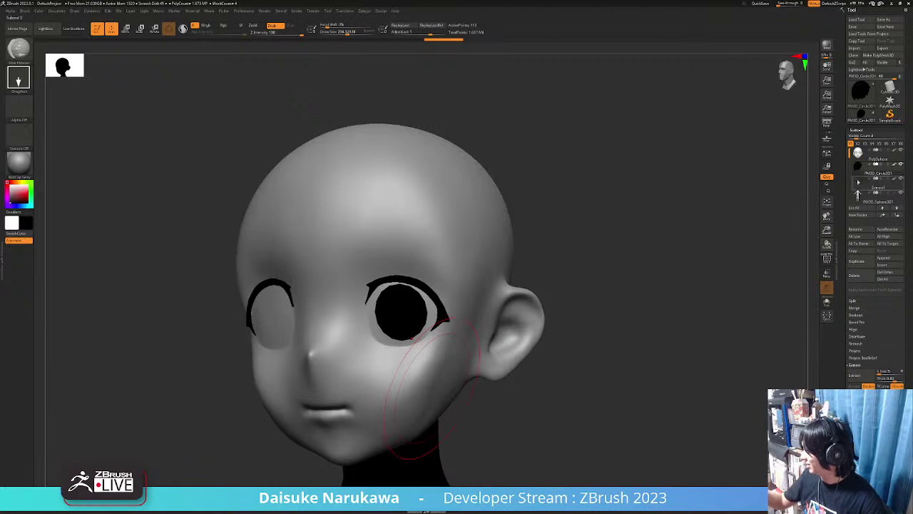
# Mirror and weld the iris circle to give the other eye a matching iris.
pyautogui.click(864, 130)
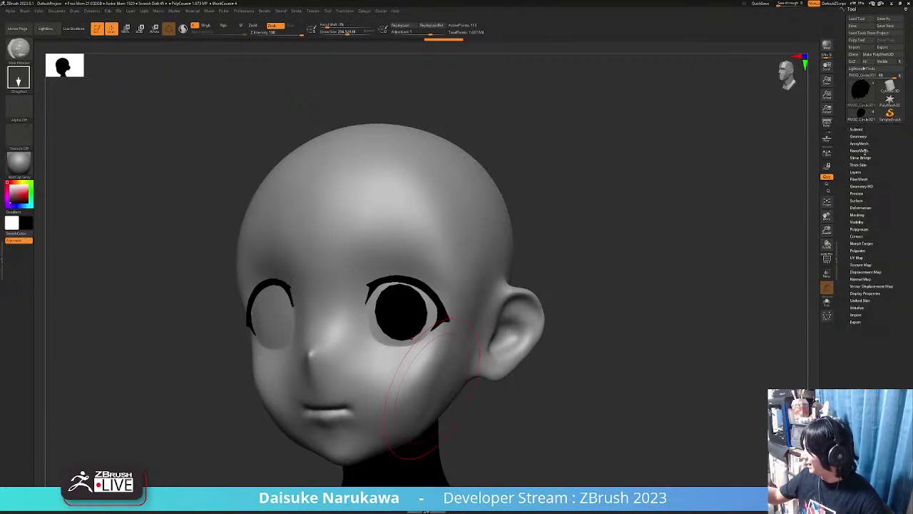
pyautogui.click(859, 136)
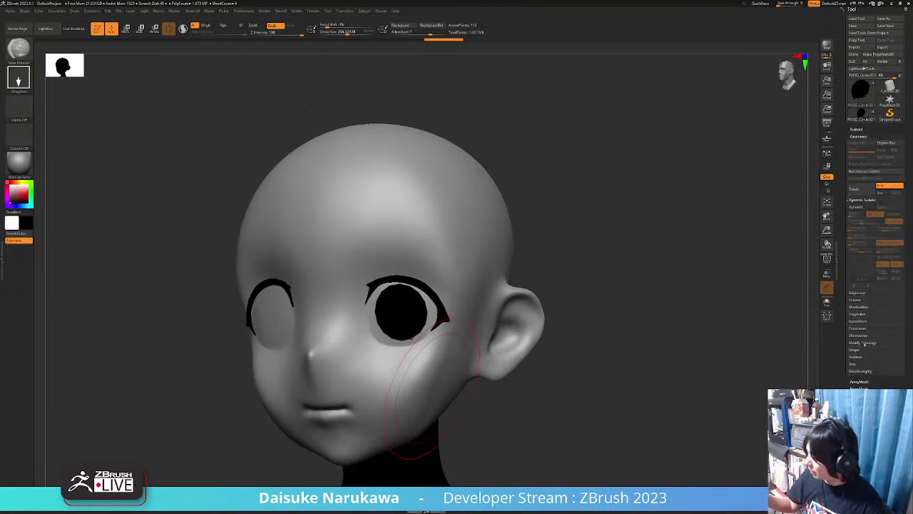
pyautogui.click(863, 345)
pyautogui.click(869, 279)
pyautogui.keyDown('shift'); pyautogui.moveTo(515, 386); pyautogui.dragTo(493, 395); pyautogui.keyUp('shift')
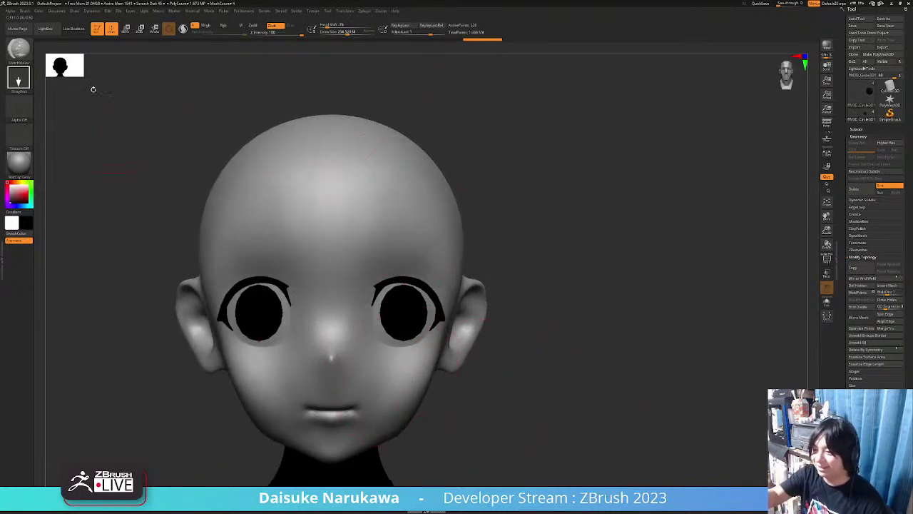
# Pull the iris outlines against the eye surfaces with the SnakeHook brush, undoing the first stroke.
pyautogui.click(28, 57)
pyautogui.press('h')
pyautogui.keyDown('ctrl'); pyautogui.moveTo(396, 330); pyautogui.dragTo(401, 364, button='right'); pyautogui.keyUp('ctrl')
pyautogui.moveTo(401, 362); pyautogui.dragTo(384, 359)
pyautogui.hotkey('ctrl', 'z')
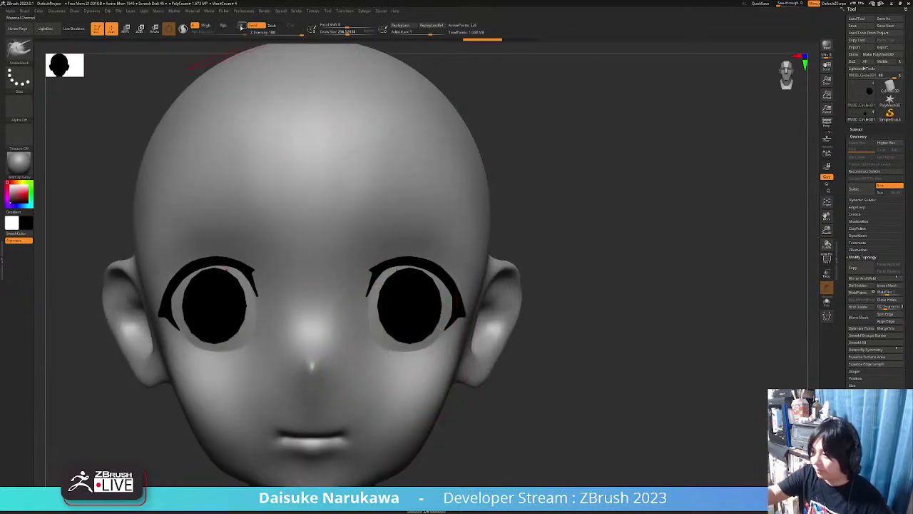
pyautogui.moveTo(360, 277); pyautogui.dragTo(303, 283, button='right')
pyautogui.moveTo(387, 339); pyautogui.dragTo(384, 351)
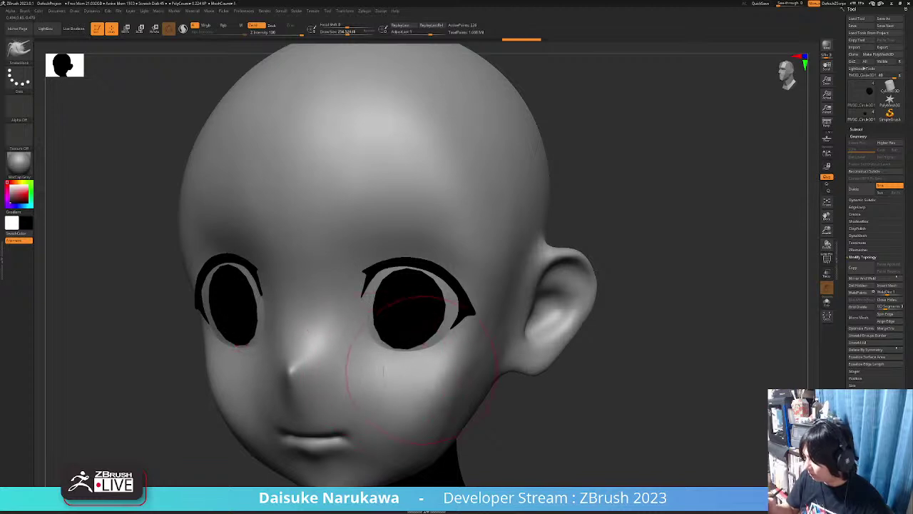
# Refine the curvature and outline of the irises with a resized SnakeHook brush and subdivide them.
pyautogui.click(342, 32)
pyautogui.moveTo(424, 352)
pyautogui.mouseDown(button='right')
pyautogui.moveTo(412, 375)
pyautogui.moveTo(404, 285)
pyautogui.mouseUp(button='right')
pyautogui.moveTo(404, 286); pyautogui.dragTo(400, 297)
pyautogui.hotkey('ctrl', 'z')
pyautogui.moveTo(395, 288)
pyautogui.mouseDown(button='right')
pyautogui.moveTo(443, 270)
pyautogui.moveTo(388, 267)
pyautogui.moveTo(377, 329)
pyautogui.moveTo(365, 315)
pyautogui.mouseUp(button='right')
pyautogui.moveTo(362, 371)
pyautogui.mouseDown(button='right')
pyautogui.moveTo(367, 355)
pyautogui.moveTo(426, 371)
pyautogui.moveTo(407, 357)
pyautogui.moveTo(428, 362)
pyautogui.moveTo(418, 347)
pyautogui.moveTo(406, 348)
pyautogui.mouseUp(button='right')
pyautogui.hotkey('ctrl', 'd')
# Shape the subdivided irises into tall ovals reaching the upper lashes, working from the side and front.
pyautogui.click(347, 33)
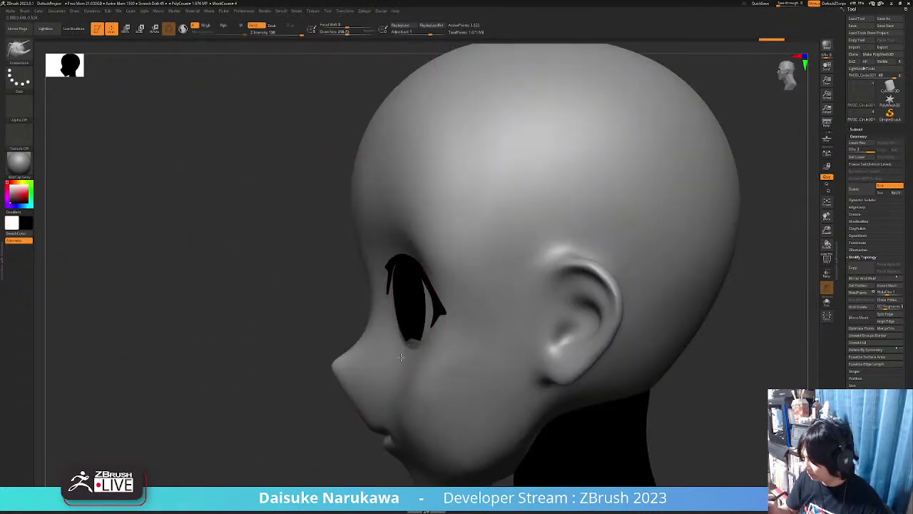
pyautogui.moveTo(414, 376); pyautogui.dragTo(453, 287, button='right')
pyautogui.moveTo(413, 243); pyautogui.dragTo(352, 400, button='right')
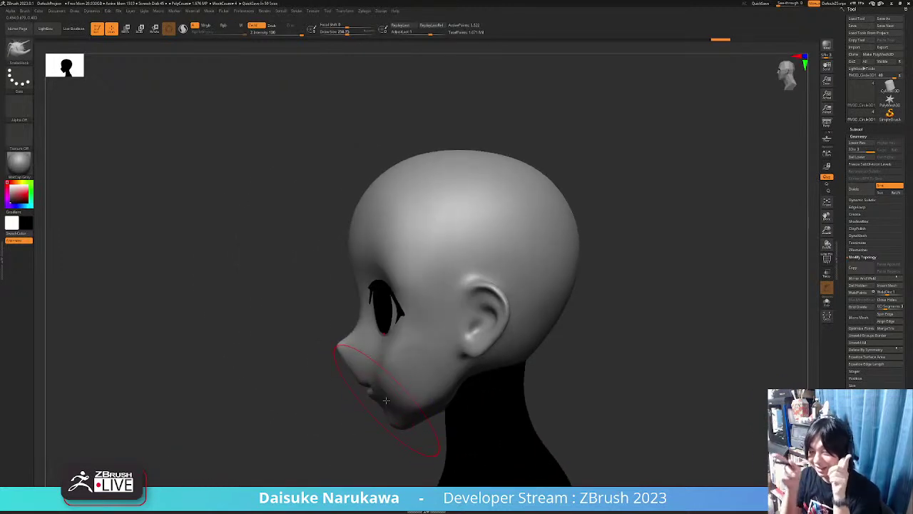
pyautogui.moveTo(397, 402)
pyautogui.mouseDown(button='right')
pyautogui.moveTo(420, 407)
pyautogui.moveTo(375, 365)
pyautogui.moveTo(351, 375)
pyautogui.mouseUp(button='right')
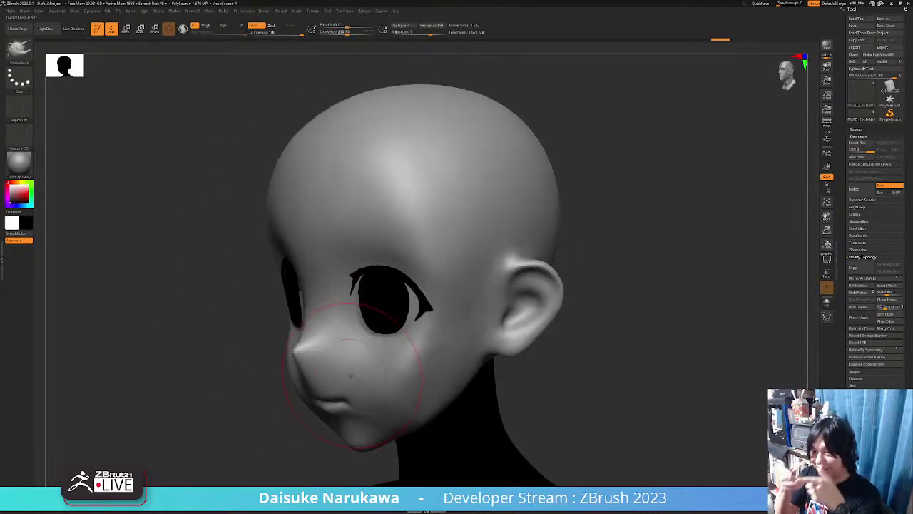
pyautogui.moveTo(363, 386)
pyautogui.mouseDown(button='right')
pyautogui.moveTo(357, 357)
pyautogui.moveTo(367, 379)
pyautogui.moveTo(321, 378)
pyautogui.moveTo(371, 405)
pyautogui.moveTo(404, 406)
pyautogui.moveTo(396, 370)
pyautogui.mouseUp(button='right')
pyautogui.moveTo(396, 370); pyautogui.dragTo(397, 204, button='right')
pyautogui.click(346, 35)
pyautogui.moveTo(400, 255)
pyautogui.keyDown('ctrl'); pyautogui.mouseDown(button='right')
pyautogui.moveTo(401, 289)
pyautogui.moveTo(430, 331)
pyautogui.moveTo(379, 413)
pyautogui.mouseUp(button='right'); pyautogui.keyUp('ctrl')
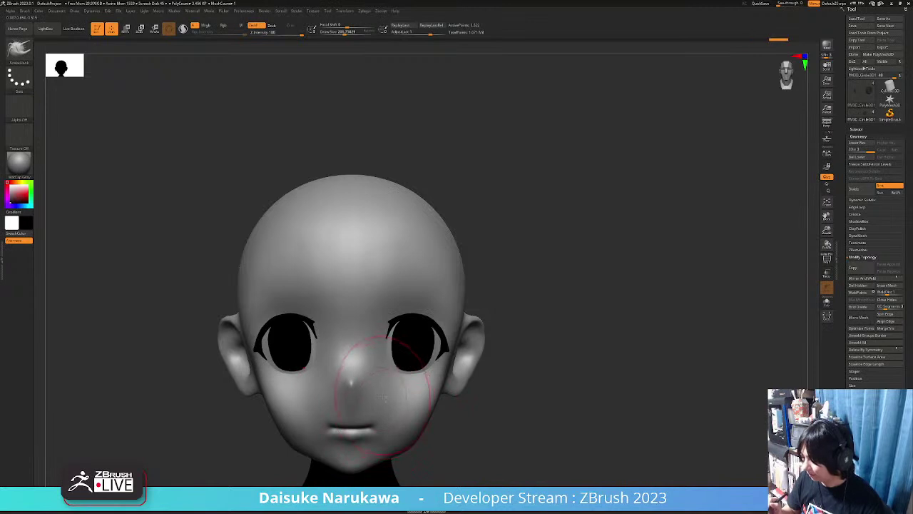
pyautogui.moveTo(371, 374); pyautogui.dragTo(418, 424, button='right')
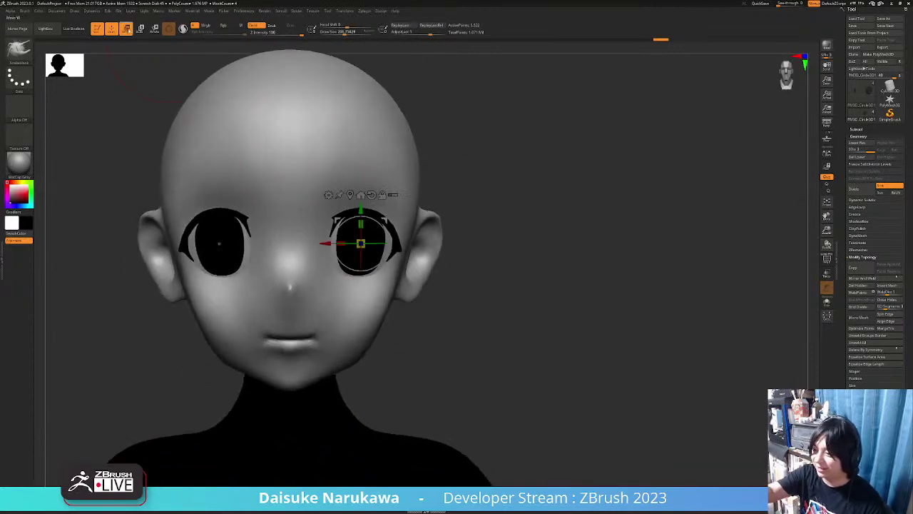
# Fine-tune the placement and proportions of the irises with the Move gizmo, undoing the first adjustment.
pyautogui.click(126, 28)
pyautogui.moveTo(432, 302); pyautogui.dragTo(442, 291)
pyautogui.hotkey('ctrl', 'z')
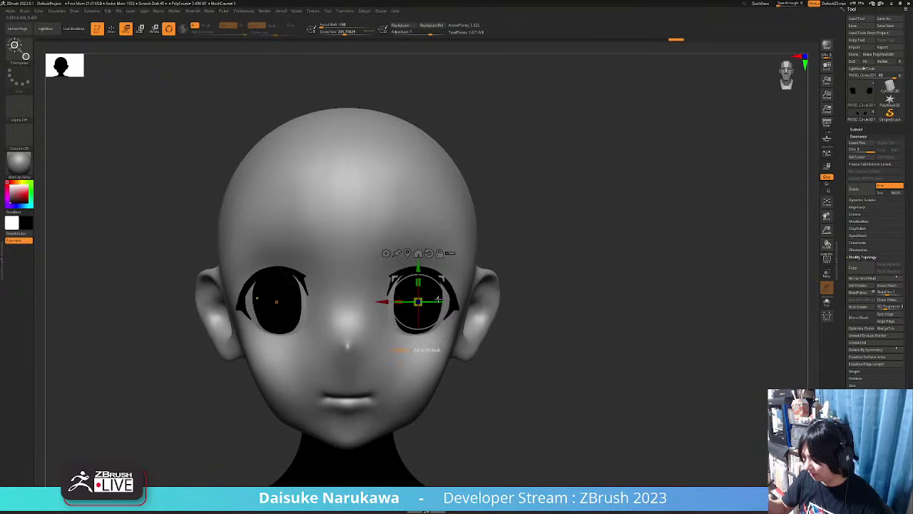
pyautogui.moveTo(442, 289); pyautogui.dragTo(435, 303, button='right')
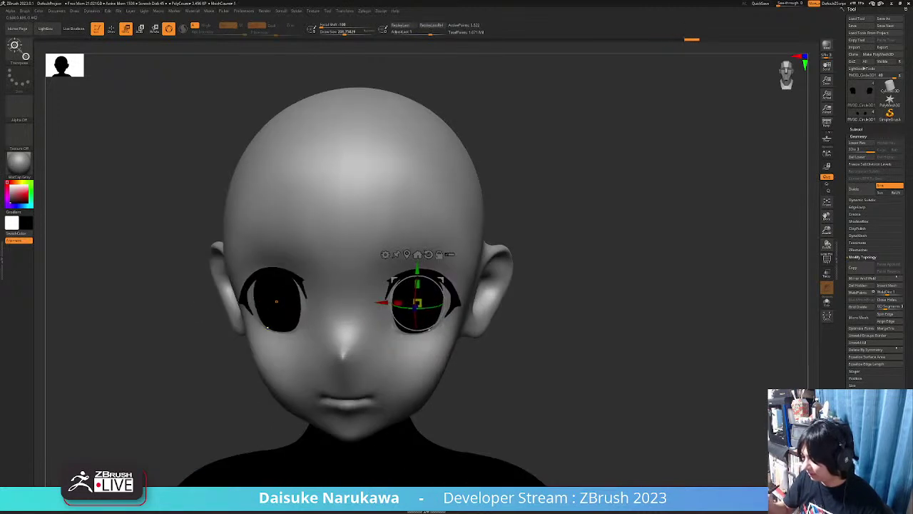
pyautogui.keyDown('shift'); pyautogui.moveTo(430, 331); pyautogui.dragTo(434, 302, button='right'); pyautogui.keyUp('shift')
pyautogui.press('q')
# Make the head the active subtool and reshape its cheeks and jaw with the SnakeHook brush.
pyautogui.moveTo(294, 290)
pyautogui.keyDown('ctrl'); pyautogui.mouseDown(button='right')
pyautogui.moveTo(291, 278)
pyautogui.moveTo(316, 265)
pyautogui.moveTo(326, 336)
pyautogui.moveTo(319, 324)
pyautogui.moveTo(349, 395)
pyautogui.mouseUp(button='right'); pyautogui.keyUp('ctrl')
pyautogui.moveTo(393, 363)
pyautogui.keyDown('ctrl'); pyautogui.mouseDown(button='right')
pyautogui.moveTo(395, 407)
pyautogui.moveTo(374, 389)
pyautogui.moveTo(399, 418)
pyautogui.moveTo(390, 397)
pyautogui.mouseUp(button='right'); pyautogui.keyUp('ctrl')
pyautogui.keyDown('alt'); pyautogui.click(387, 414); pyautogui.keyUp('alt')
pyautogui.moveTo(389, 397)
pyautogui.keyDown('alt'); pyautogui.mouseDown(button='right')
pyautogui.moveTo(411, 376)
pyautogui.moveTo(387, 371)
pyautogui.moveTo(407, 335)
pyautogui.mouseUp(button='right'); pyautogui.keyUp('alt')
pyautogui.moveTo(375, 368)
pyautogui.keyDown('shift'); pyautogui.mouseDown(button='right')
pyautogui.moveTo(400, 336)
pyautogui.moveTo(400, 359)
pyautogui.moveTo(405, 323)
pyautogui.mouseUp(button='right'); pyautogui.keyUp('shift')
pyautogui.moveTo(389, 358)
pyautogui.mouseDown(button='right')
pyautogui.moveTo(383, 347)
pyautogui.moveTo(392, 357)
pyautogui.moveTo(425, 357)
pyautogui.moveTo(418, 336)
pyautogui.moveTo(397, 343)
pyautogui.moveTo(403, 322)
pyautogui.moveTo(375, 330)
pyautogui.moveTo(386, 332)
pyautogui.mouseUp(button='right')
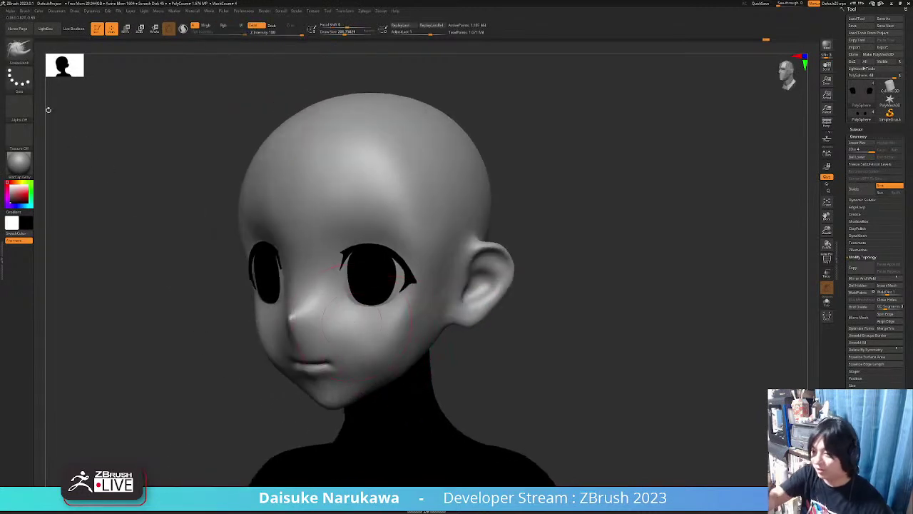
# Flatten the cheeks and the sides of the mouth with the TrimDynamic brush and smooth the strokes.
pyautogui.click(22, 55)
pyautogui.press('t')
pyautogui.press('d')
pyautogui.moveTo(367, 373); pyautogui.dragTo(373, 334, button='right')
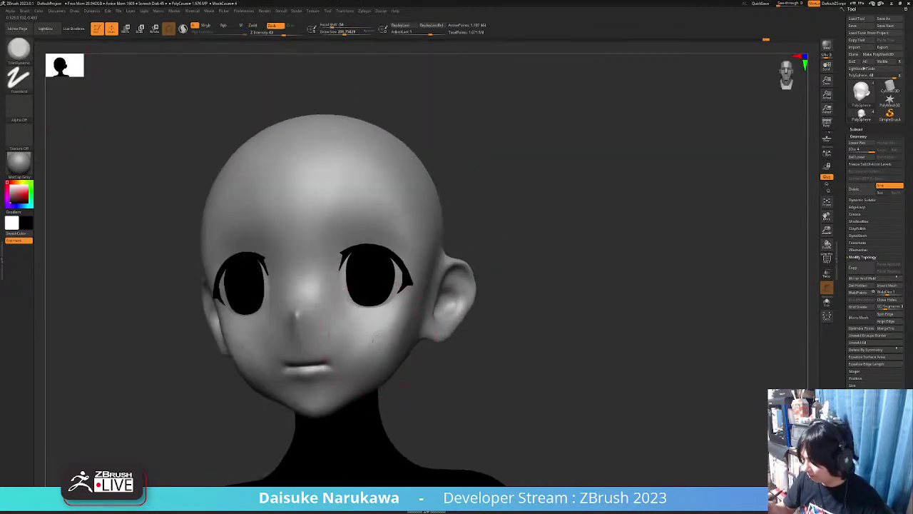
pyautogui.moveTo(362, 376); pyautogui.dragTo(359, 383, button='right')
pyautogui.moveTo(382, 335)
pyautogui.mouseDown(button='right')
pyautogui.moveTo(369, 362)
pyautogui.moveTo(371, 342)
pyautogui.moveTo(377, 371)
pyautogui.moveTo(369, 373)
pyautogui.mouseUp(button='right')
pyautogui.press('shift')
pyautogui.press('1')
pyautogui.press('shift')
pyautogui.moveTo(354, 341)
pyautogui.mouseDown(button='right')
pyautogui.moveTo(362, 335)
pyautogui.moveTo(374, 349)
pyautogui.moveTo(391, 332)
pyautogui.moveTo(397, 306)
pyautogui.moveTo(368, 378)
pyautogui.mouseUp(button='right')
pyautogui.press('shift')
pyautogui.moveTo(481, 348); pyautogui.dragTo(414, 357, button='right')
# Adjust the ear position and the jawline of the head with the SnakeHook brush and smooth the area.
pyautogui.click(29, 55)
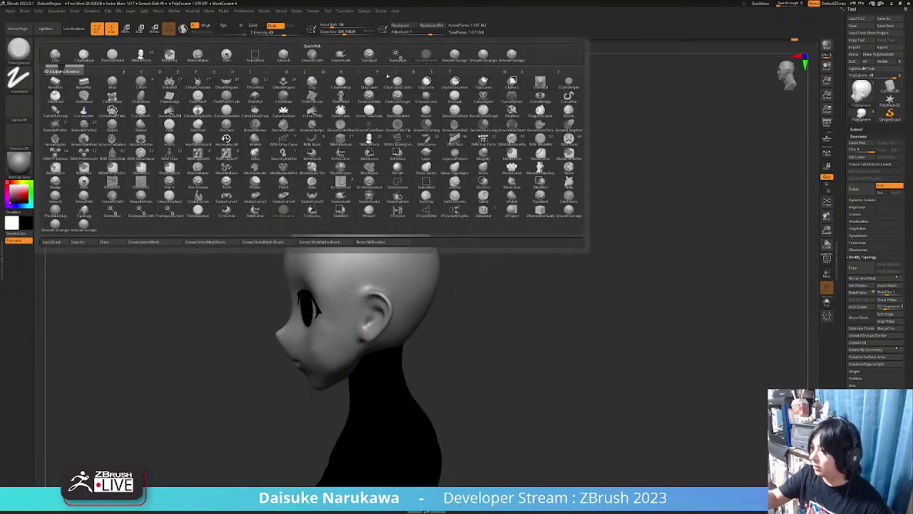
pyautogui.click(341, 57)
pyautogui.moveTo(345, 97)
pyautogui.keyDown('ctrl'); pyautogui.mouseDown(button='right')
pyautogui.moveTo(364, 296)
pyautogui.moveTo(376, 295)
pyautogui.mouseUp(button='right'); pyautogui.keyUp('ctrl')
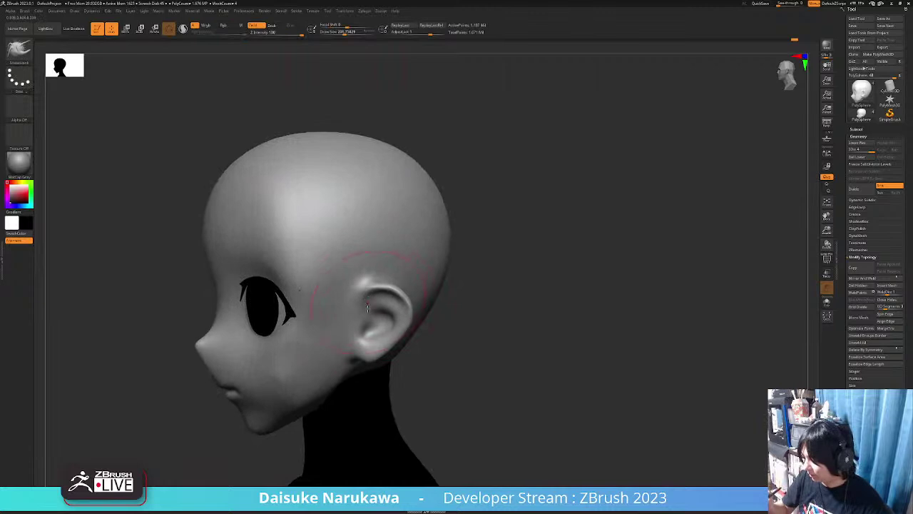
pyautogui.moveTo(366, 345); pyautogui.dragTo(391, 345, button='right')
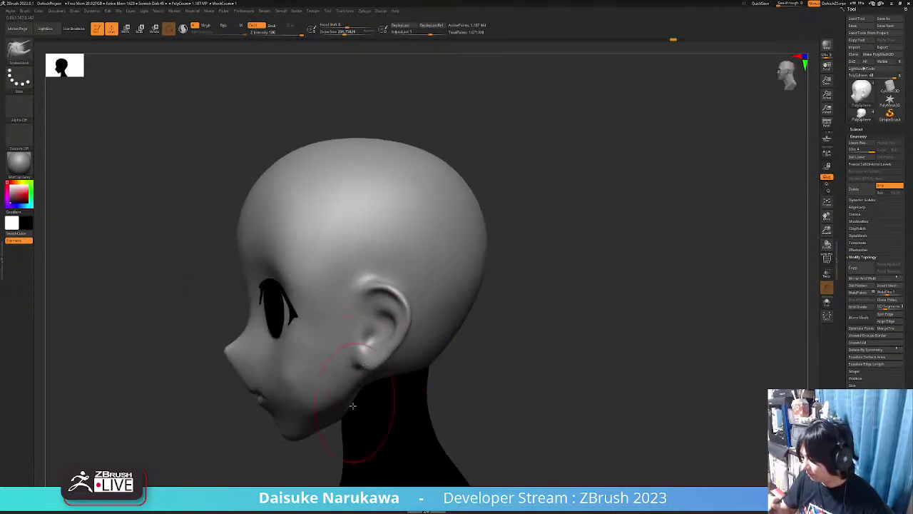
pyautogui.moveTo(317, 423)
pyautogui.keyDown('ctrl'); pyautogui.mouseDown(button='right')
pyautogui.moveTo(312, 432)
pyautogui.moveTo(319, 409)
pyautogui.mouseUp(button='right'); pyautogui.keyUp('ctrl')
pyautogui.moveTo(318, 410)
pyautogui.mouseDown(button='right')
pyautogui.moveTo(328, 418)
pyautogui.moveTo(333, 406)
pyautogui.mouseUp(button='right')
pyautogui.moveTo(333, 407); pyautogui.dragTo(331, 404)
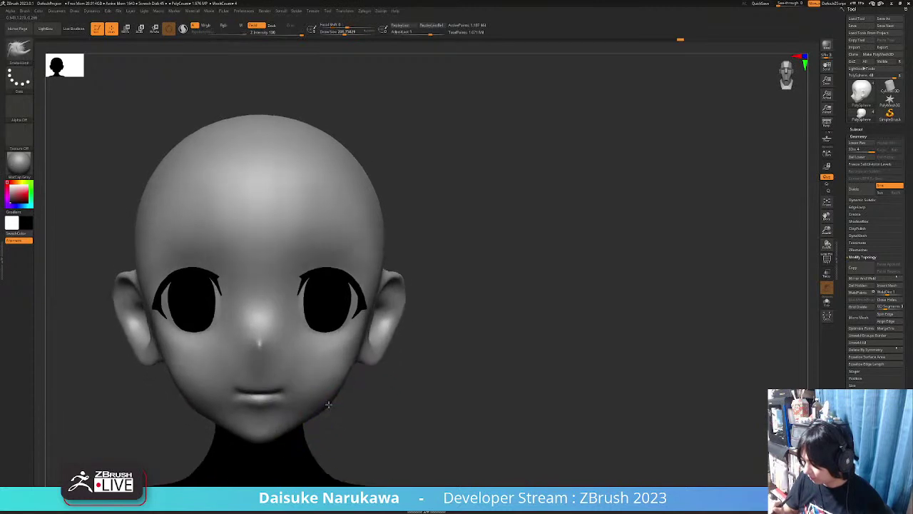
pyautogui.press('shift')
pyautogui.moveTo(340, 386)
pyautogui.keyDown('ctrl'); pyautogui.mouseDown(button='right')
pyautogui.moveTo(378, 344)
pyautogui.moveTo(382, 354)
pyautogui.moveTo(366, 327)
pyautogui.mouseUp(button='right'); pyautogui.keyUp('ctrl')
# Build up the inner ear forms on the head with a smaller ClayBuildup brush.
pyautogui.click(20, 50)
pyautogui.click(26, 55)
pyautogui.click(95, 57)
pyautogui.click(332, 32)
pyautogui.moveTo(421, 285); pyautogui.dragTo(348, 303, button='right')
pyautogui.moveTo(348, 302)
pyautogui.keyDown('ctrl'); pyautogui.mouseDown(button='right')
pyautogui.moveTo(357, 336)
pyautogui.moveTo(366, 333)
pyautogui.mouseUp(button='right'); pyautogui.keyUp('ctrl')
pyautogui.moveTo(384, 324); pyautogui.dragTo(396, 301)
pyautogui.keyDown('ctrl'); pyautogui.moveTo(396, 302); pyautogui.dragTo(402, 284, button='right'); pyautogui.keyUp('ctrl')
pyautogui.moveTo(394, 305); pyautogui.dragTo(399, 295)
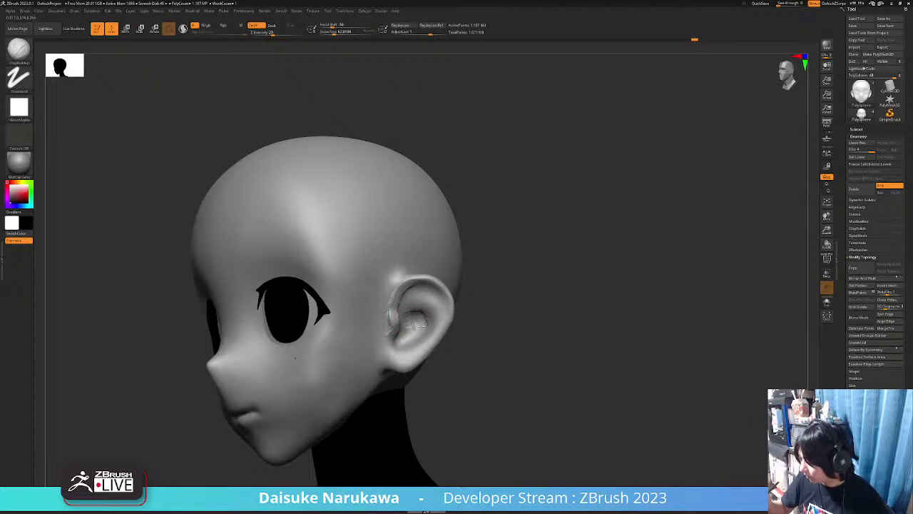
pyautogui.keyDown('shift'); pyautogui.moveTo(406, 342); pyautogui.dragTo(428, 366, button='right'); pyautogui.keyUp('shift')
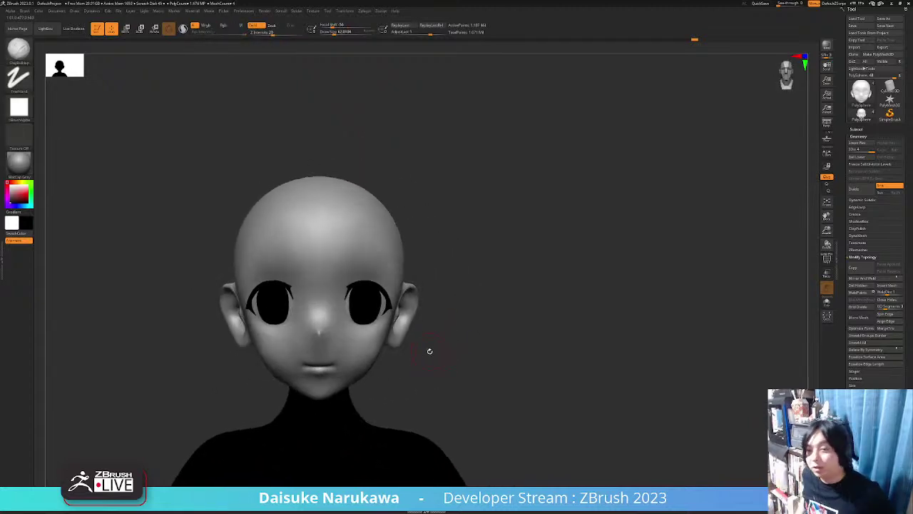
# Mask a thin arched eyebrow above each eye on the head with a small brush.
pyautogui.moveTo(395, 346); pyautogui.dragTo(400, 329, button='right')
pyautogui.keyDown('alt'); pyautogui.click(395, 374); pyautogui.keyUp('alt')
pyautogui.keyDown('alt'); pyautogui.click(371, 265); pyautogui.keyUp('alt')
pyautogui.keyDown('ctrl'); pyautogui.moveTo(452, 309); pyautogui.dragTo(455, 343, button='right'); pyautogui.keyUp('ctrl')
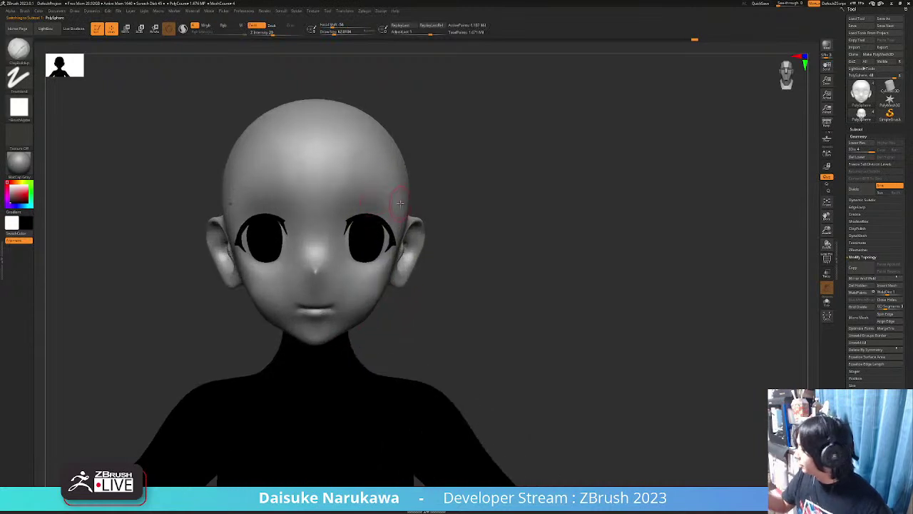
pyautogui.moveTo(386, 208)
pyautogui.keyDown('alt'); pyautogui.mouseDown(button='right')
pyautogui.moveTo(408, 265)
pyautogui.moveTo(374, 280)
pyautogui.mouseUp(button='right'); pyautogui.keyUp('alt')
pyautogui.click(330, 32)
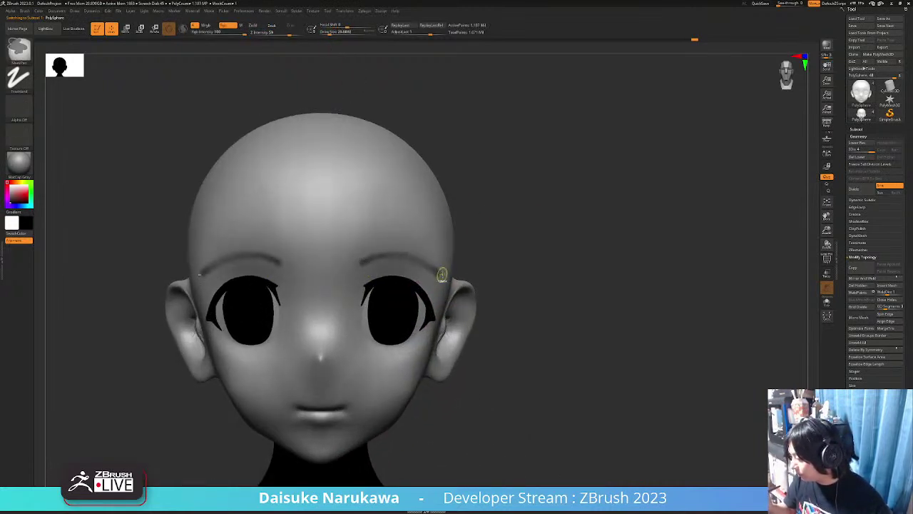
pyautogui.keyDown('ctrl'); pyautogui.moveTo(447, 282); pyautogui.dragTo(469, 263, button='right'); pyautogui.keyUp('ctrl')
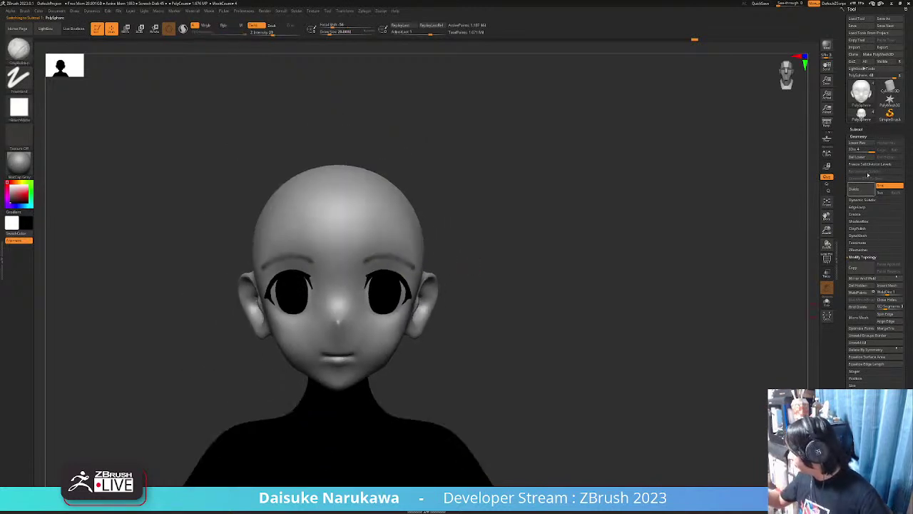
# Extract the masked eyebrows from the head and accept them as a new subtool.
pyautogui.click(857, 129)
pyautogui.click(864, 376)
pyautogui.click(855, 385)
pyautogui.keyDown('ctrl'); pyautogui.moveTo(560, 361); pyautogui.dragTo(566, 396, button='right'); pyautogui.keyUp('ctrl')
pyautogui.moveTo(566, 396); pyautogui.dragTo(534, 366)
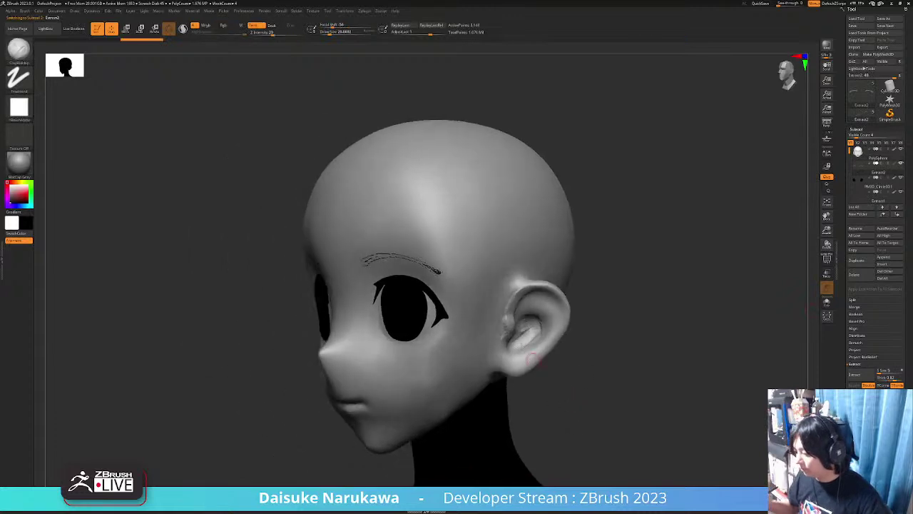
# Reshape the inner ends of the eyebrows with the SnakeHook brush and smooth them into thin tips.
pyautogui.press('b')
pyautogui.click(342, 55)
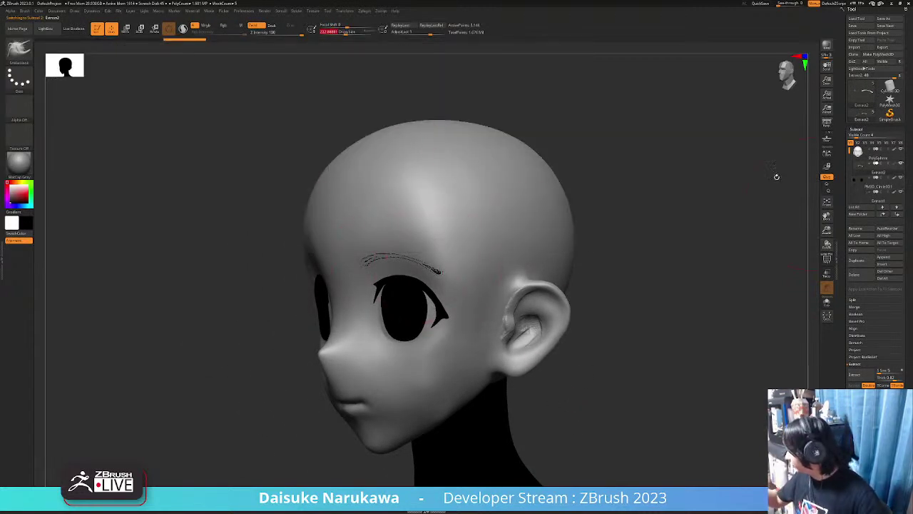
pyautogui.moveTo(421, 267)
pyautogui.mouseDown(button='right')
pyautogui.moveTo(328, 291)
pyautogui.moveTo(364, 296)
pyautogui.mouseUp(button='right')
pyautogui.moveTo(364, 260)
pyautogui.keyDown('shift'); pyautogui.mouseDown()
pyautogui.moveTo(341, 292)
pyautogui.moveTo(358, 262)
pyautogui.mouseUp(); pyautogui.keyUp('shift')
pyautogui.press('shift')
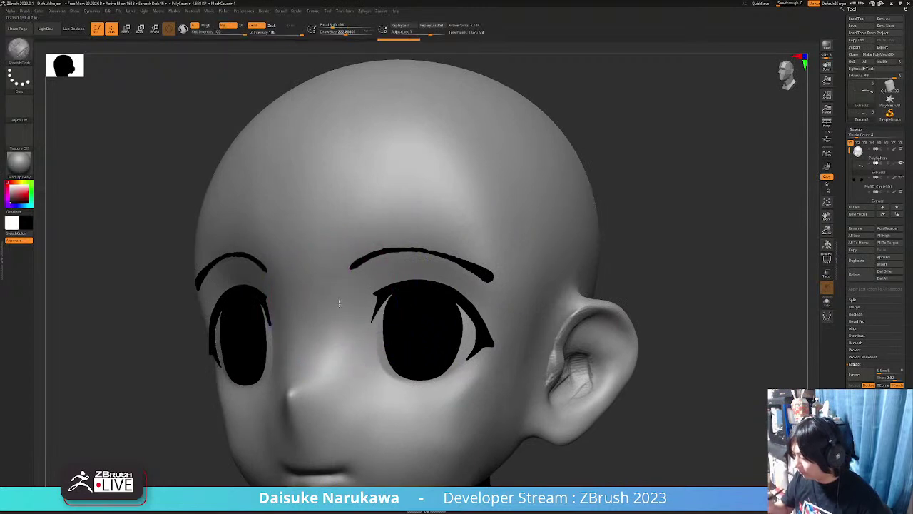
pyautogui.press('shift')
pyautogui.press('shift')
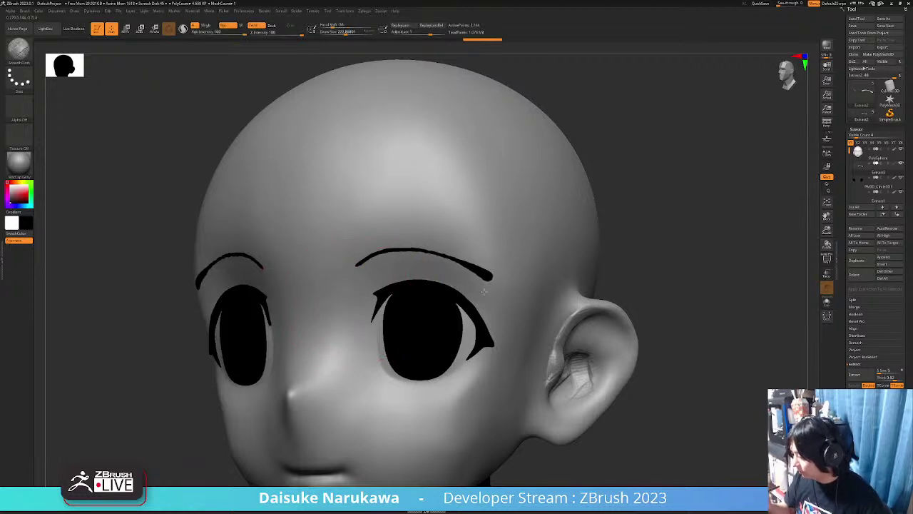
# Pull the outer ends of the eyebrows downward along the brow with the SnakeHook brush and smooth them thinner.
pyautogui.keyDown('ctrl'); pyautogui.moveTo(484, 293); pyautogui.dragTo(507, 297, button='right'); pyautogui.keyUp('ctrl')
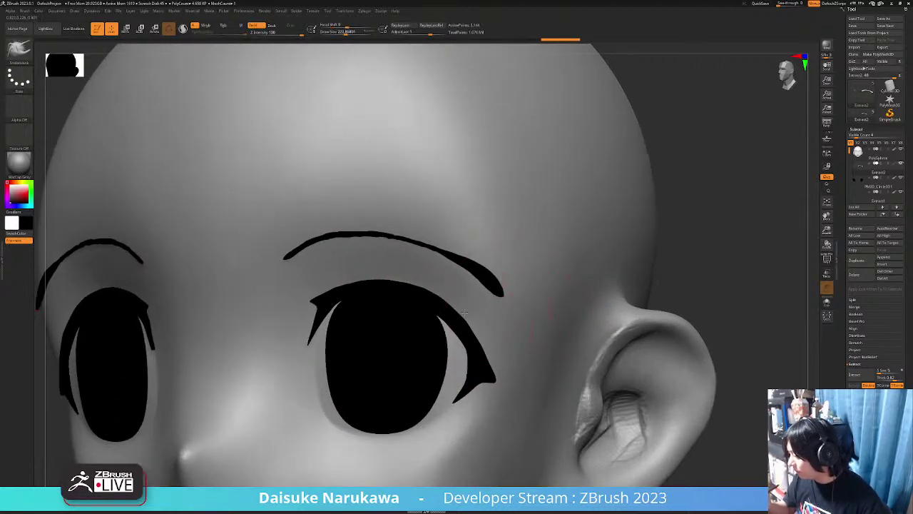
pyautogui.moveTo(461, 314)
pyautogui.keyDown('ctrl'); pyautogui.mouseDown(button='right')
pyautogui.moveTo(499, 230)
pyautogui.moveTo(521, 261)
pyautogui.moveTo(469, 311)
pyautogui.mouseUp(button='right'); pyautogui.keyUp('ctrl')
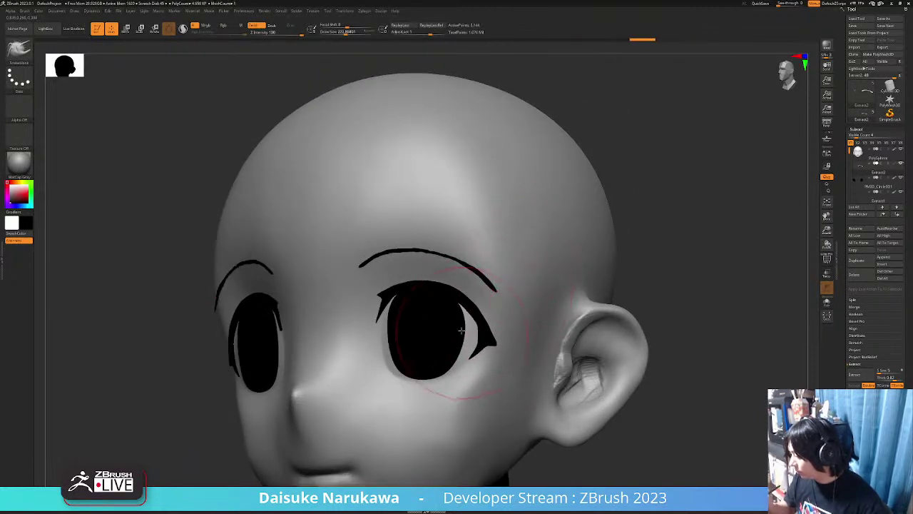
pyautogui.press('shift')
pyautogui.keyDown('shift'); pyautogui.moveTo(453, 279); pyautogui.dragTo(464, 281); pyautogui.keyUp('shift')
pyautogui.moveTo(464, 281); pyautogui.dragTo(478, 288, button='right')
pyautogui.moveTo(478, 288)
pyautogui.keyDown('shift'); pyautogui.mouseDown()
pyautogui.moveTo(471, 265)
pyautogui.moveTo(479, 255)
pyautogui.mouseUp(); pyautogui.keyUp('shift')
pyautogui.moveTo(476, 230); pyautogui.dragTo(460, 225, button='right')
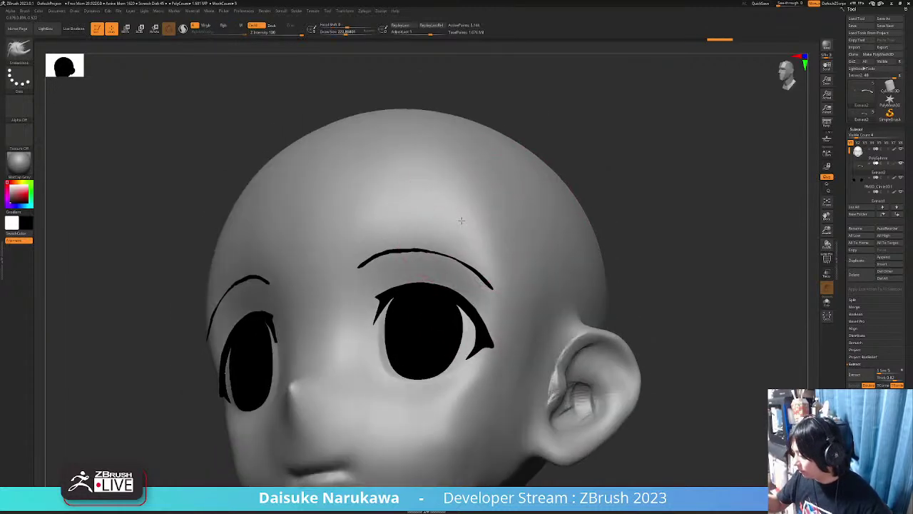
pyautogui.moveTo(627, 316)
pyautogui.keyDown('ctrl'); pyautogui.mouseDown(button='right')
pyautogui.moveTo(647, 310)
pyautogui.moveTo(613, 338)
pyautogui.mouseUp(button='right'); pyautogui.keyUp('ctrl')
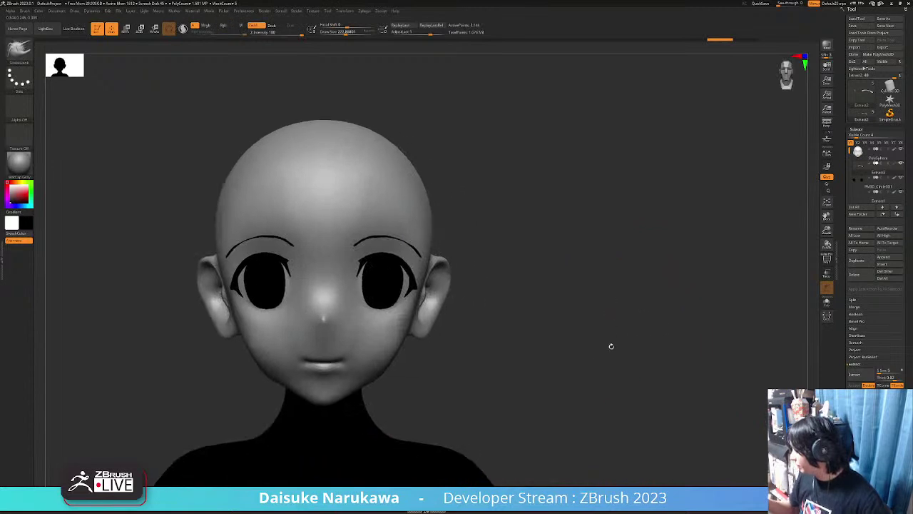
# Smooth the eyebrows' outer tips and adjust their curve with a smaller SnakeHook brush.
pyautogui.moveTo(491, 339)
pyautogui.keyDown('ctrl'); pyautogui.mouseDown(button='right')
pyautogui.moveTo(457, 347)
pyautogui.moveTo(427, 337)
pyautogui.moveTo(459, 314)
pyautogui.mouseUp(button='right'); pyautogui.keyUp('ctrl')
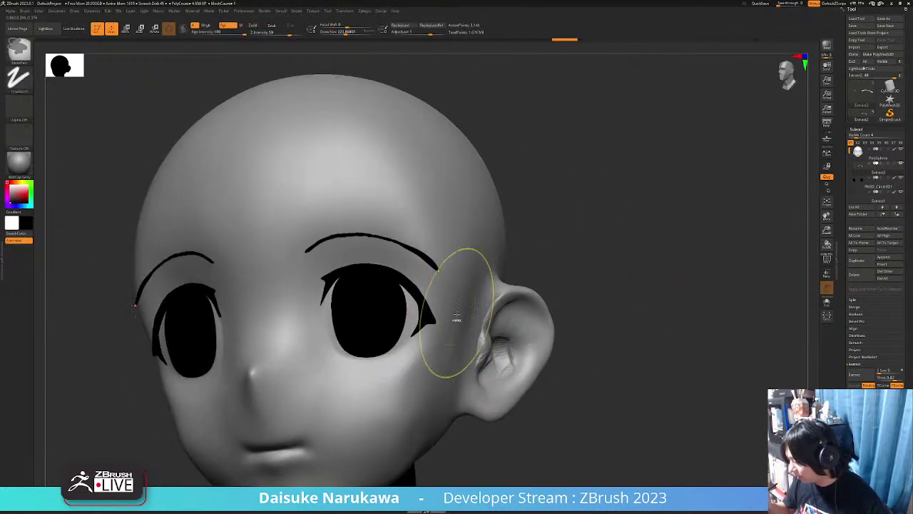
pyautogui.press('shift')
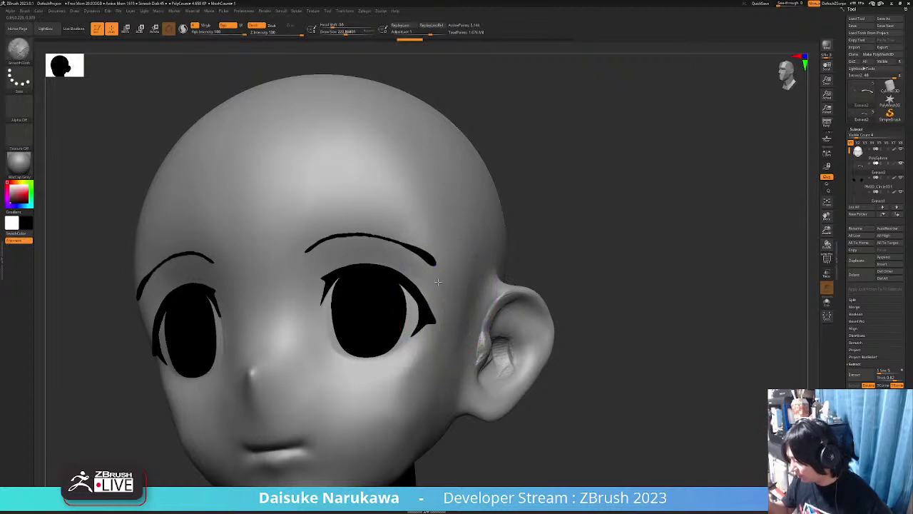
pyautogui.keyDown('shift'); pyautogui.moveTo(441, 286); pyautogui.dragTo(438, 275); pyautogui.keyUp('shift')
pyautogui.click(343, 32)
pyautogui.moveTo(444, 241); pyautogui.dragTo(451, 244)
pyautogui.moveTo(412, 294); pyautogui.dragTo(441, 262)
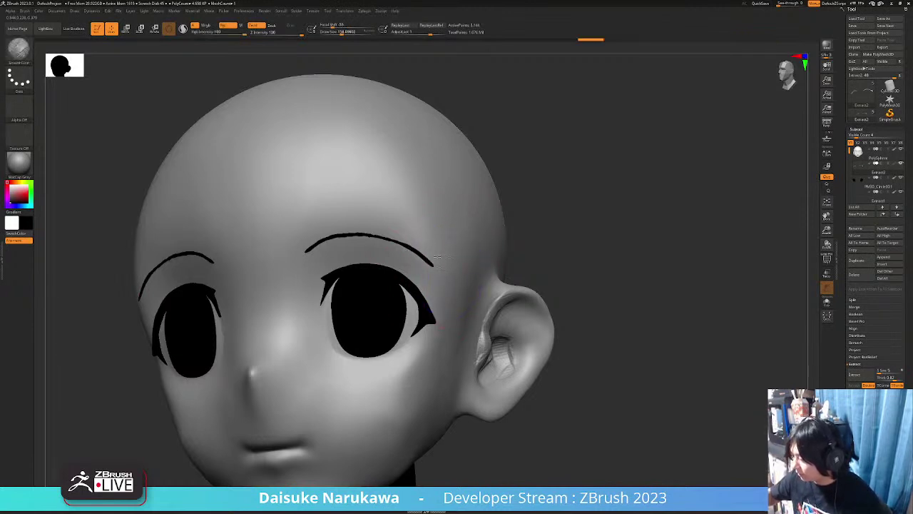
pyautogui.keyDown('shift'); pyautogui.moveTo(436, 321); pyautogui.dragTo(443, 315); pyautogui.keyUp('shift')
pyautogui.moveTo(463, 300)
pyautogui.mouseDown(button='right')
pyautogui.moveTo(505, 355)
pyautogui.moveTo(523, 350)
pyautogui.moveTo(516, 336)
pyautogui.mouseUp(button='right')
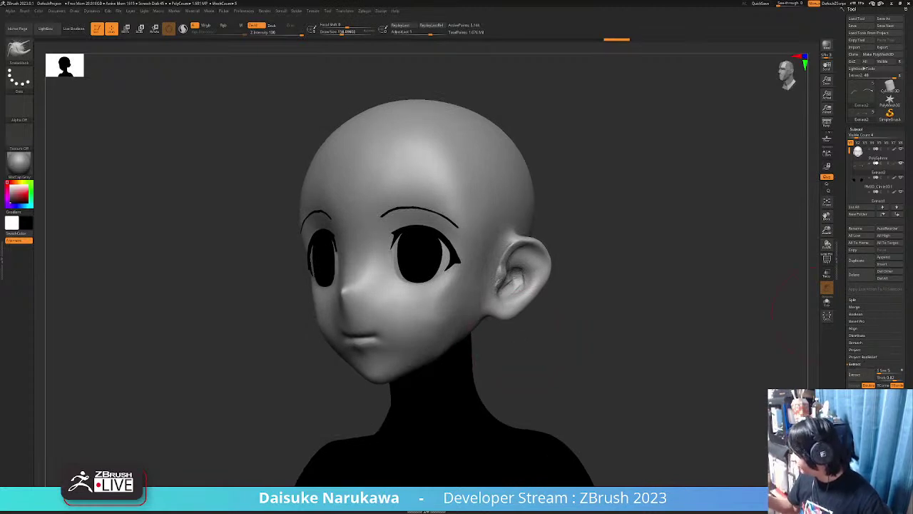
# Retopologise the eyebrow subtool with ZRemesher at a lower target polygon count.
pyautogui.click(865, 393)
pyautogui.click(862, 250)
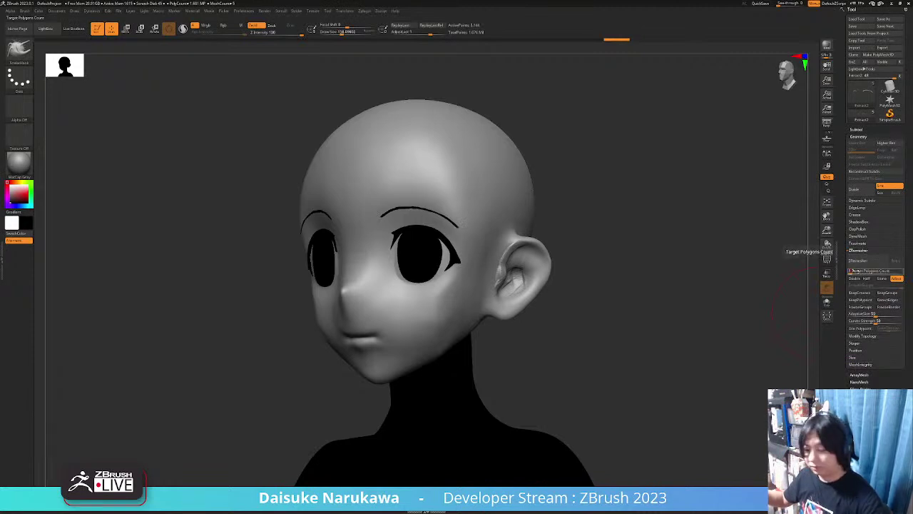
pyautogui.click(860, 261)
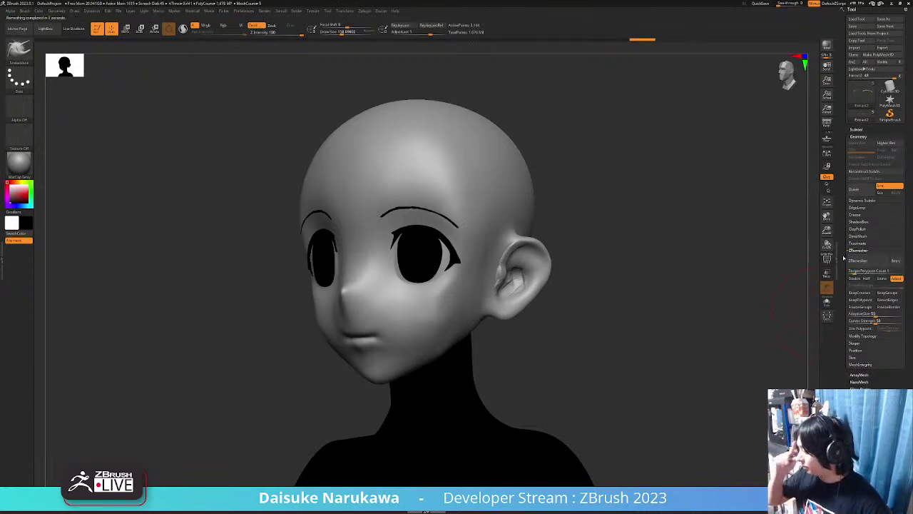
pyautogui.keyDown('ctrl'); pyautogui.moveTo(450, 192); pyautogui.dragTo(455, 217, button='right'); pyautogui.keyUp('ctrl')
pyautogui.keyDown('shift'); pyautogui.moveTo(454, 223); pyautogui.dragTo(486, 246); pyautogui.keyUp('shift')
pyautogui.keyDown('shift'); pyautogui.moveTo(462, 200); pyautogui.dragTo(421, 169); pyautogui.keyUp('shift')
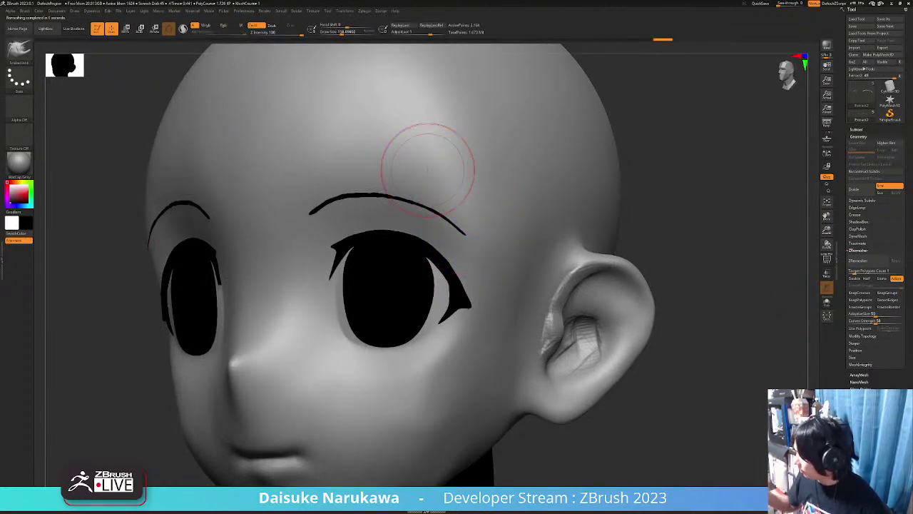
# Polish the eyebrow mesh with the Polish deformation and smooth the strands further.
pyautogui.click(863, 135)
pyautogui.click(877, 207)
pyautogui.click(859, 227)
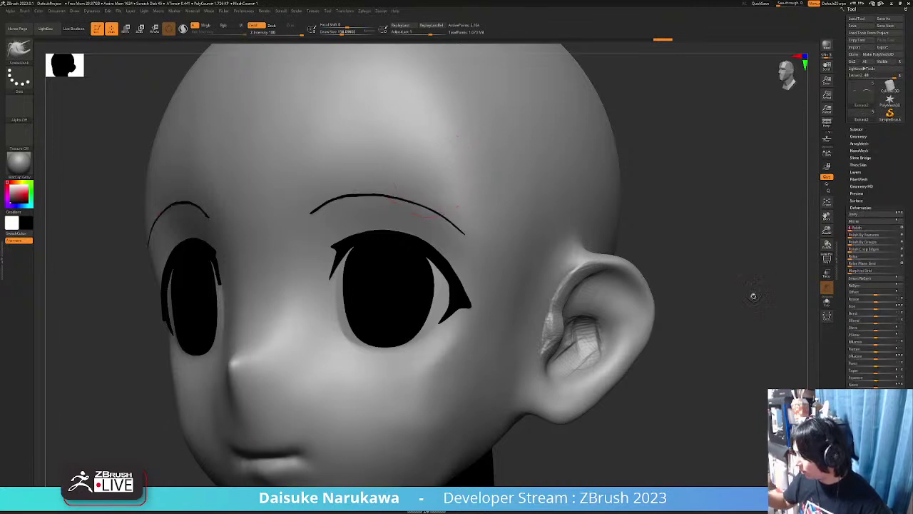
pyautogui.moveTo(408, 271); pyautogui.dragTo(461, 250, button='right')
pyautogui.keyDown('shift'); pyautogui.moveTo(391, 220); pyautogui.dragTo(404, 217); pyautogui.keyUp('shift')
pyautogui.moveTo(405, 239)
pyautogui.mouseDown(button='right')
pyautogui.moveTo(435, 235)
pyautogui.moveTo(423, 246)
pyautogui.mouseUp(button='right')
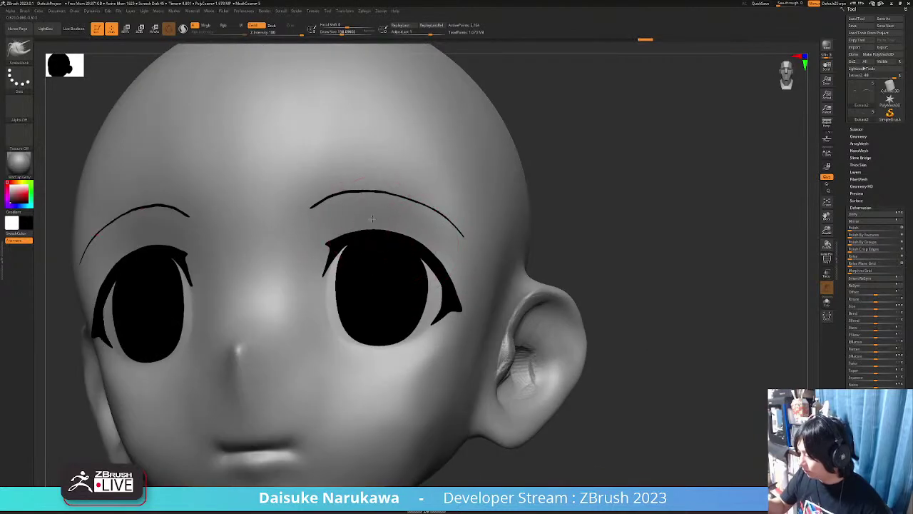
pyautogui.press('shift')
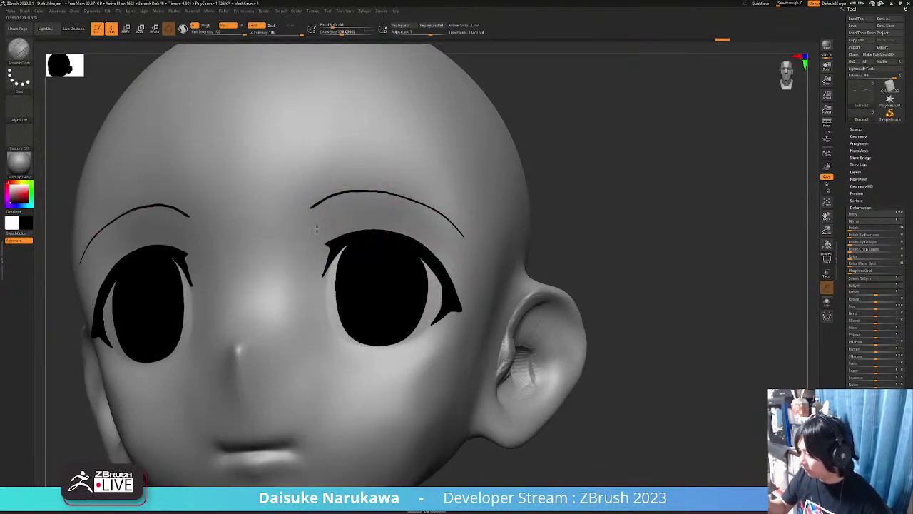
pyautogui.moveTo(322, 225)
pyautogui.keyDown('ctrl'); pyautogui.mouseDown(button='right')
pyautogui.moveTo(349, 217)
pyautogui.moveTo(347, 245)
pyautogui.moveTo(421, 344)
pyautogui.mouseUp(button='right'); pyautogui.keyUp('ctrl')
pyautogui.moveTo(421, 344)
pyautogui.keyDown('ctrl'); pyautogui.mouseDown(button='right')
pyautogui.moveTo(449, 359)
pyautogui.moveTo(428, 358)
pyautogui.moveTo(547, 369)
pyautogui.moveTo(571, 342)
pyautogui.mouseUp(button='right'); pyautogui.keyUp('ctrl')
# Enable Dynamic Subdiv on the eyebrows, add thickness with an adjusted offset, and apply it to the mesh.
pyautogui.click(860, 135)
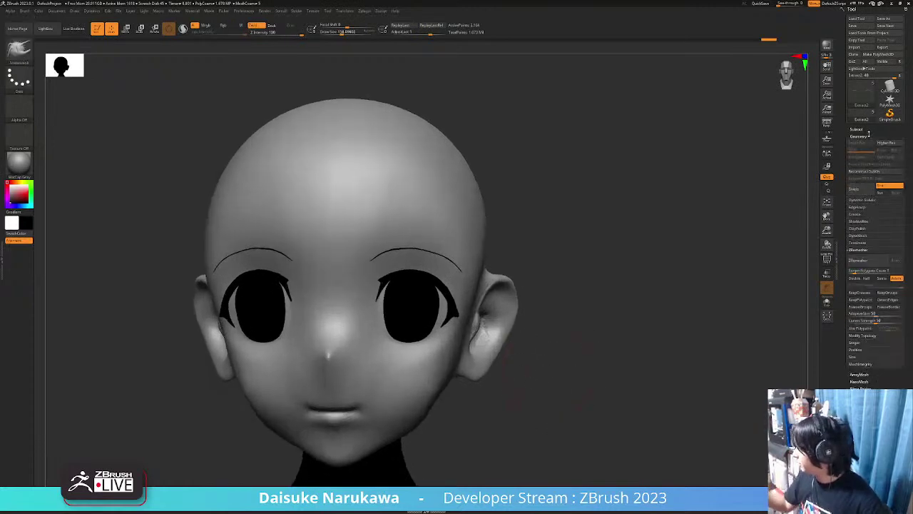
pyautogui.click(870, 200)
pyautogui.click(859, 207)
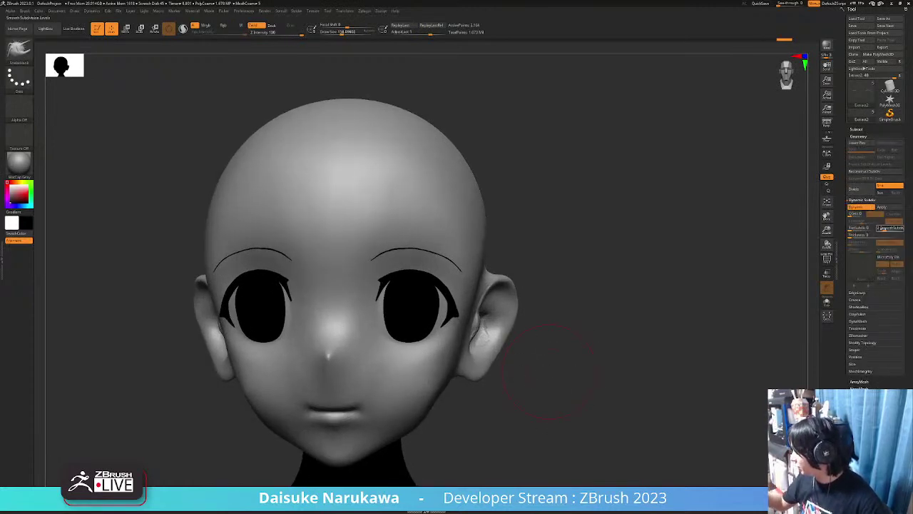
pyautogui.click(859, 235)
pyautogui.moveTo(859, 235); pyautogui.dragTo(872, 236)
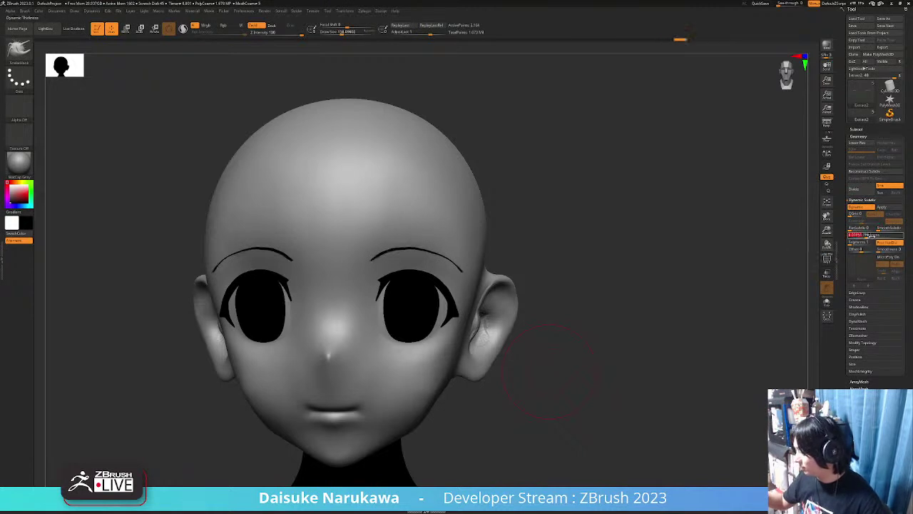
pyautogui.moveTo(645, 354); pyautogui.dragTo(823, 274)
pyautogui.moveTo(860, 250); pyautogui.dragTo(849, 250)
pyautogui.click(883, 207)
pyautogui.moveTo(603, 318)
pyautogui.keyDown('shift'); pyautogui.mouseDown()
pyautogui.moveTo(511, 196)
pyautogui.moveTo(438, 174)
pyautogui.mouseUp(); pyautogui.keyUp('shift')
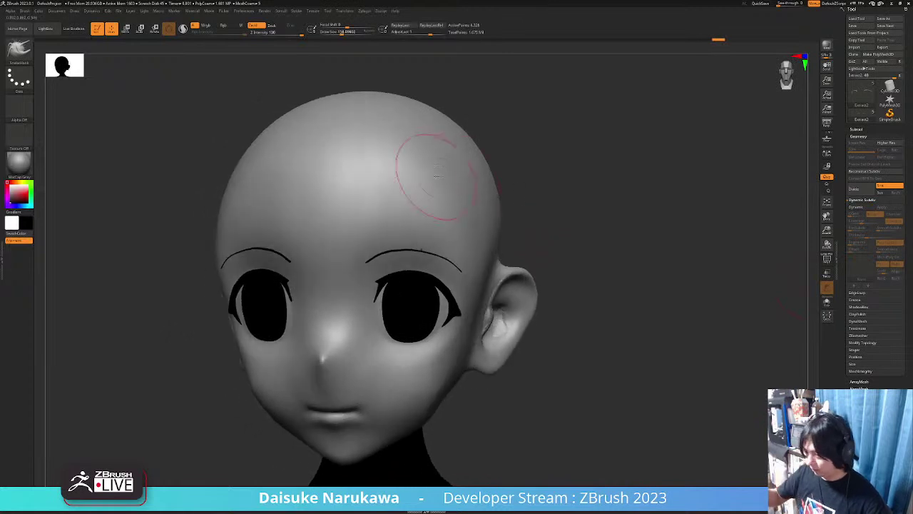
# Turn on backface masking for the SnakeHook brush, then widen and reshape the eyebrow arches and smooth them.
pyautogui.click(25, 10)
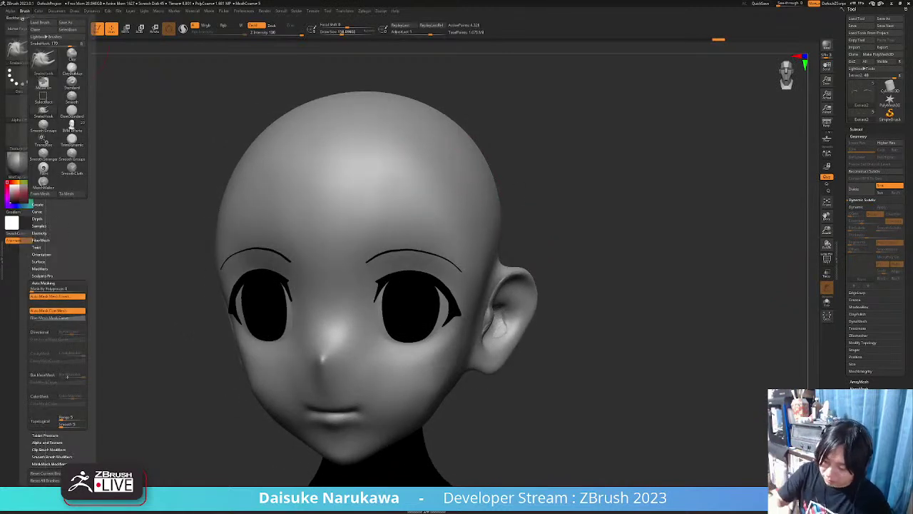
pyautogui.click(49, 375)
pyautogui.moveTo(549, 228); pyautogui.dragTo(418, 213)
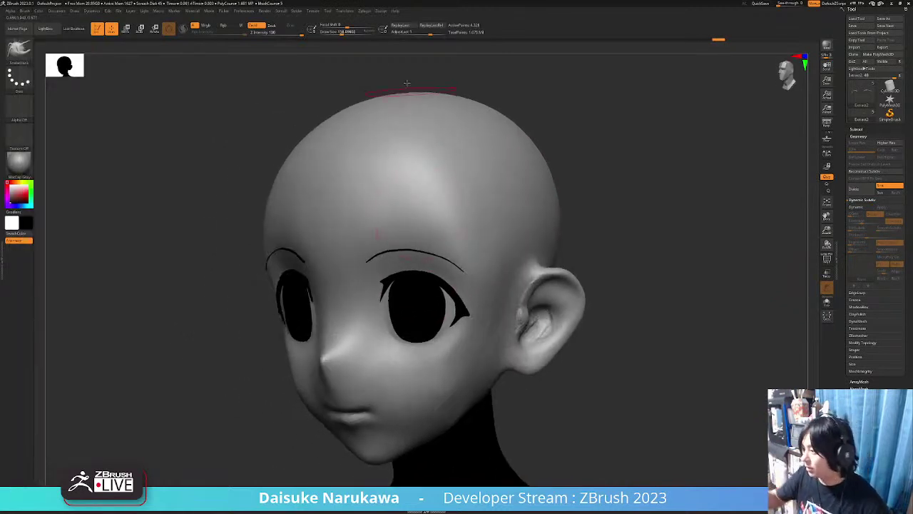
pyautogui.moveTo(416, 253)
pyautogui.keyDown('ctrl'); pyautogui.mouseDown(button='right')
pyautogui.moveTo(422, 287)
pyautogui.moveTo(427, 271)
pyautogui.mouseUp(button='right'); pyautogui.keyUp('ctrl')
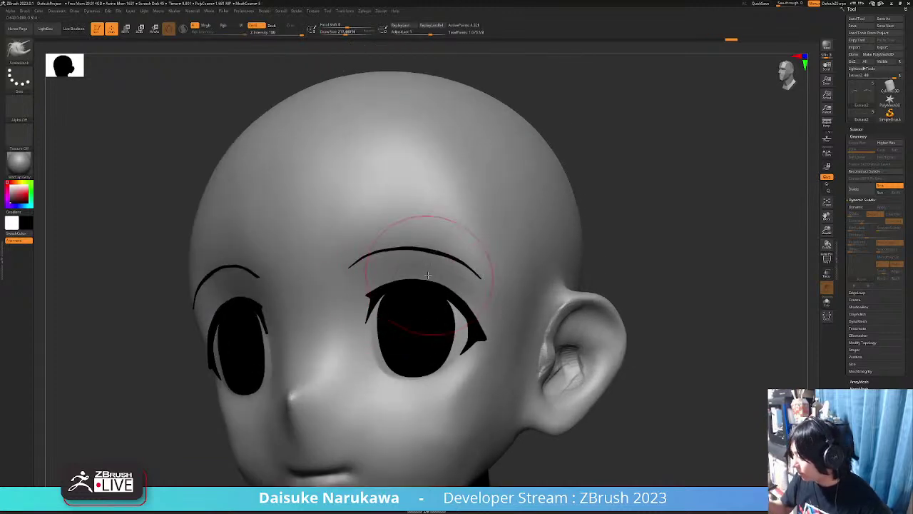
pyautogui.moveTo(392, 279); pyautogui.dragTo(392, 277)
pyautogui.moveTo(392, 276)
pyautogui.mouseDown(button='right')
pyautogui.moveTo(404, 293)
pyautogui.moveTo(426, 290)
pyautogui.mouseUp(button='right')
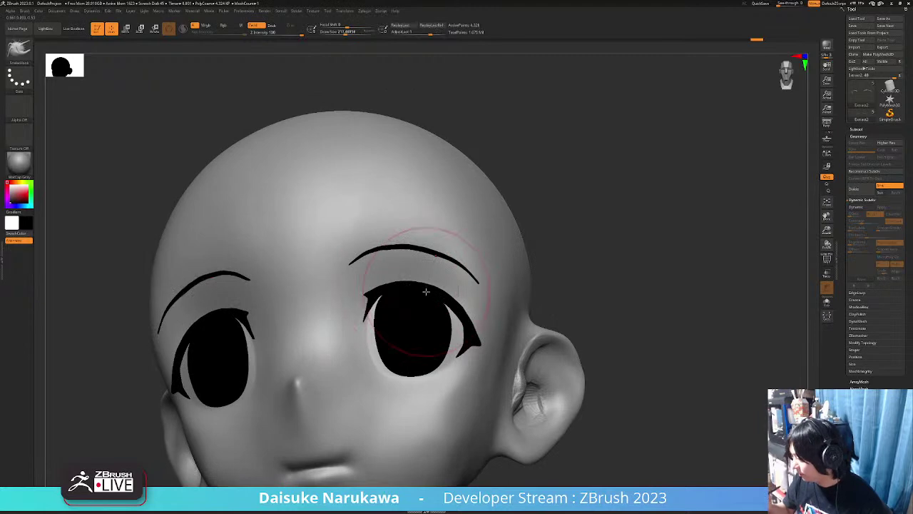
pyautogui.keyDown('shift'); pyautogui.moveTo(455, 306); pyautogui.dragTo(444, 294); pyautogui.keyUp('shift')
pyautogui.hotkey('ctrl', 'z')
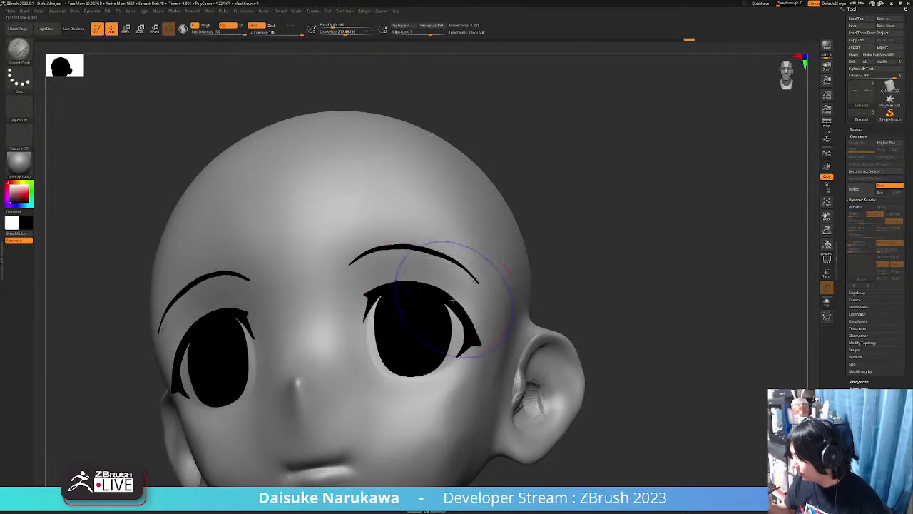
pyautogui.moveTo(452, 301); pyautogui.dragTo(449, 314, button='right')
pyautogui.moveTo(392, 291); pyautogui.dragTo(451, 297, button='right')
pyautogui.moveTo(451, 297)
pyautogui.keyDown('ctrl'); pyautogui.mouseDown(button='right')
pyautogui.moveTo(423, 302)
pyautogui.moveTo(402, 285)
pyautogui.mouseUp(button='right'); pyautogui.keyUp('ctrl')
# Refine the position and arch of the eyebrows above the eyes with the SnakeHook brush.
pyautogui.click(26, 11)
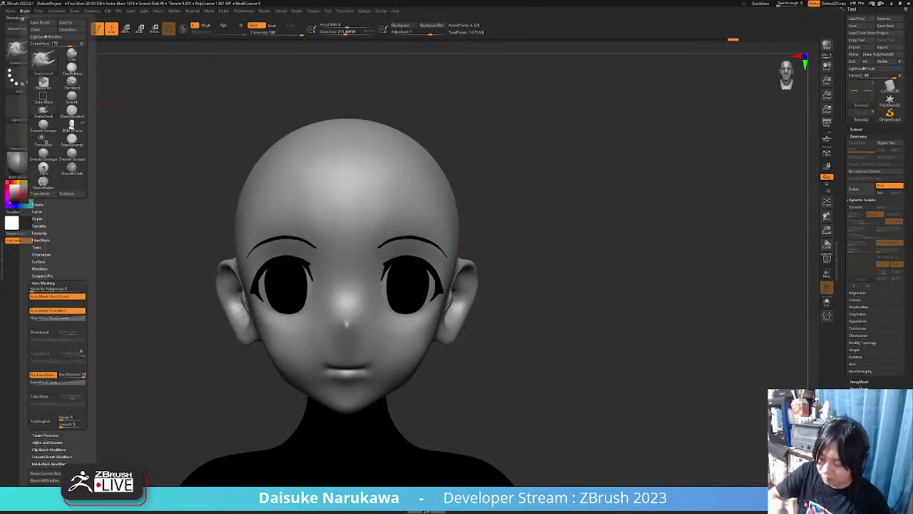
pyautogui.keyDown('ctrl'); pyautogui.moveTo(371, 250); pyautogui.dragTo(378, 287, button='right'); pyautogui.keyUp('ctrl')
pyautogui.moveTo(379, 277); pyautogui.dragTo(379, 275)
pyautogui.moveTo(380, 276)
pyautogui.mouseDown(button='right')
pyautogui.moveTo(439, 278)
pyautogui.moveTo(377, 276)
pyautogui.moveTo(462, 297)
pyautogui.moveTo(384, 274)
pyautogui.moveTo(388, 295)
pyautogui.moveTo(435, 269)
pyautogui.moveTo(463, 276)
pyautogui.moveTo(497, 316)
pyautogui.moveTo(456, 303)
pyautogui.moveTo(454, 287)
pyautogui.moveTo(494, 308)
pyautogui.moveTo(487, 316)
pyautogui.moveTo(457, 286)
pyautogui.moveTo(441, 298)
pyautogui.moveTo(404, 287)
pyautogui.mouseUp(button='right')
pyautogui.scroll(-3, 462, 276)
pyautogui.moveTo(326, 278)
pyautogui.mouseDown(button='right')
pyautogui.moveTo(302, 259)
pyautogui.moveTo(300, 283)
pyautogui.moveTo(301, 258)
pyautogui.moveTo(308, 278)
pyautogui.moveTo(387, 342)
pyautogui.moveTo(414, 348)
pyautogui.moveTo(341, 251)
pyautogui.moveTo(370, 248)
pyautogui.moveTo(389, 333)
pyautogui.moveTo(372, 252)
pyautogui.moveTo(432, 207)
pyautogui.moveTo(424, 194)
pyautogui.moveTo(424, 270)
pyautogui.moveTo(406, 308)
pyautogui.moveTo(369, 321)
pyautogui.moveTo(373, 342)
pyautogui.mouseUp(button='right')
# Select the head subtool and smooth the inner ear forms with a smaller brush.
pyautogui.keyDown('alt'); pyautogui.click(366, 322); pyautogui.keyUp('alt')
pyautogui.keyDown('shift'); pyautogui.moveTo(433, 355); pyautogui.dragTo(416, 341, button='right'); pyautogui.keyUp('shift')
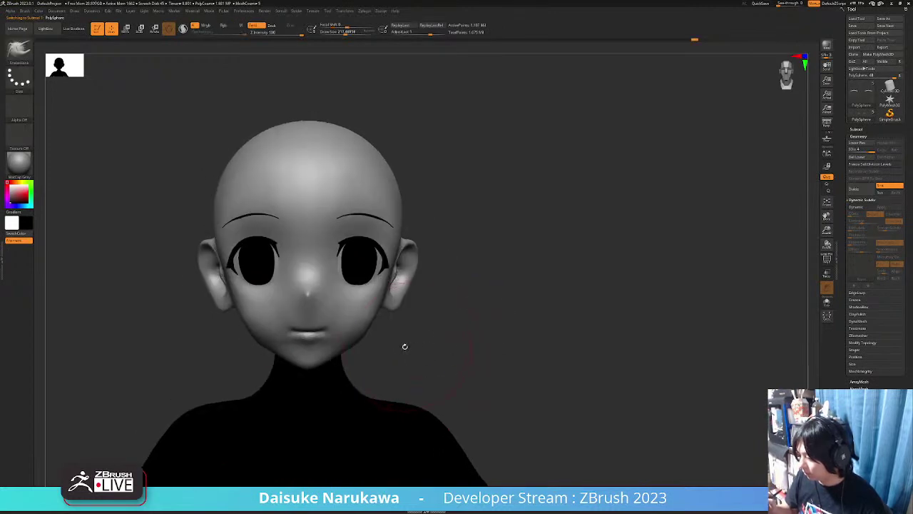
pyautogui.moveTo(336, 324)
pyautogui.mouseDown(button='right')
pyautogui.moveTo(393, 318)
pyautogui.moveTo(231, 287)
pyautogui.mouseUp(button='right')
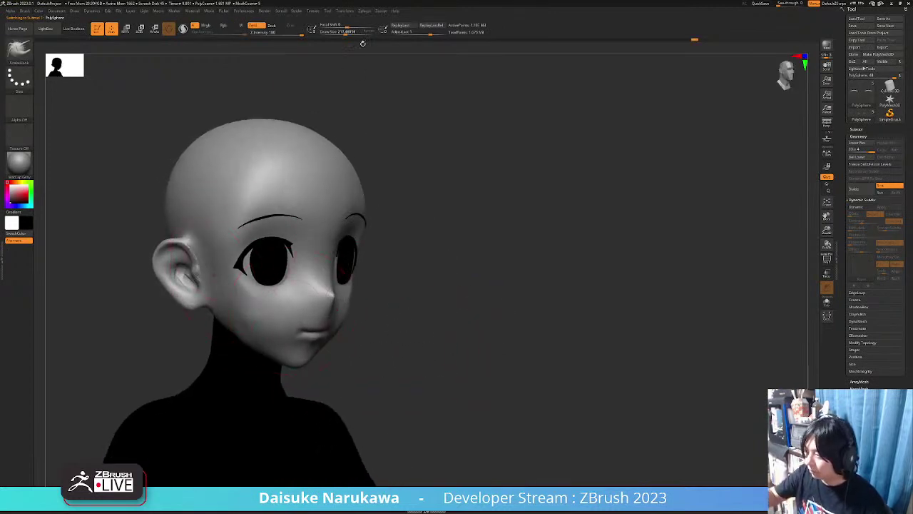
pyautogui.moveTo(346, 33); pyautogui.dragTo(333, 32)
pyautogui.keyDown('alt'); pyautogui.moveTo(192, 252); pyautogui.dragTo(277, 238, button='right'); pyautogui.keyUp('alt')
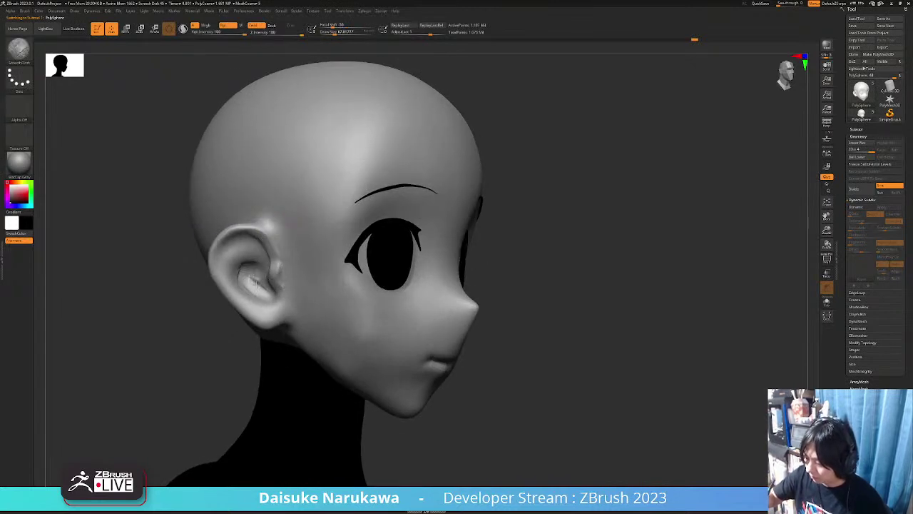
pyautogui.keyDown('ctrl'); pyautogui.moveTo(257, 260); pyautogui.dragTo(300, 214, button='right'); pyautogui.keyUp('ctrl')
# Round out the sides and back of the skull as seen from above with an enlarged SnakeHook brush.
pyautogui.moveTo(614, 326)
pyautogui.mouseDown(button='right')
pyautogui.moveTo(448, 326)
pyautogui.moveTo(414, 344)
pyautogui.moveTo(398, 333)
pyautogui.moveTo(414, 369)
pyautogui.moveTo(393, 373)
pyautogui.moveTo(437, 324)
pyautogui.moveTo(448, 371)
pyautogui.moveTo(441, 337)
pyautogui.mouseUp(button='right')
pyautogui.keyDown('alt'); pyautogui.moveTo(455, 266); pyautogui.dragTo(434, 266, button='right'); pyautogui.keyUp('alt')
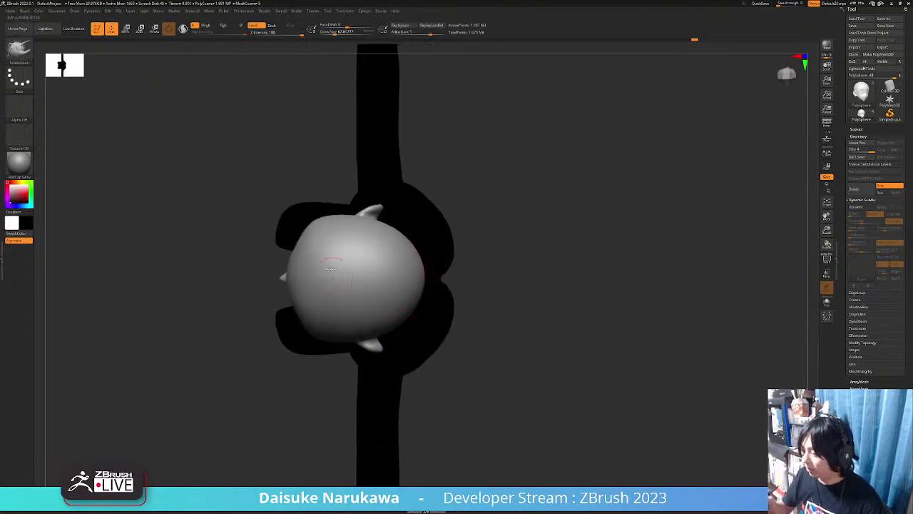
pyautogui.moveTo(315, 226); pyautogui.dragTo(322, 214, button='right')
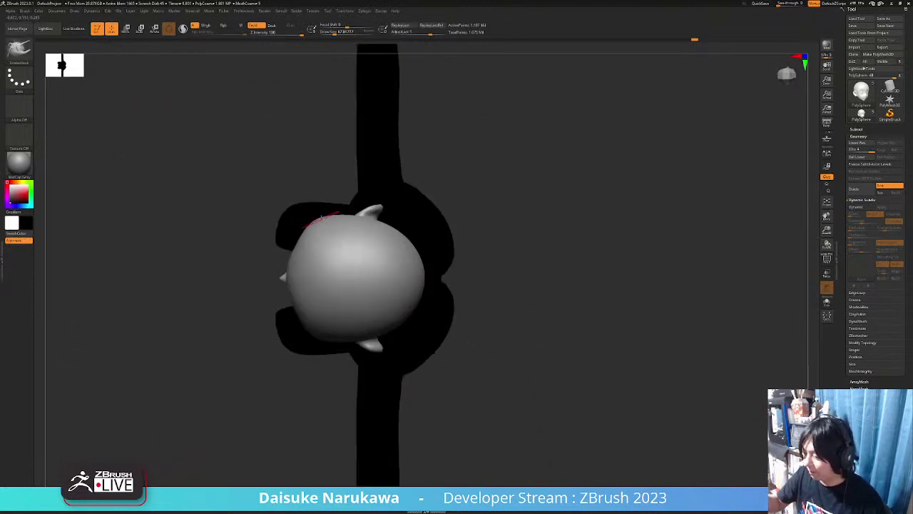
pyautogui.press('b')
pyautogui.click(343, 33)
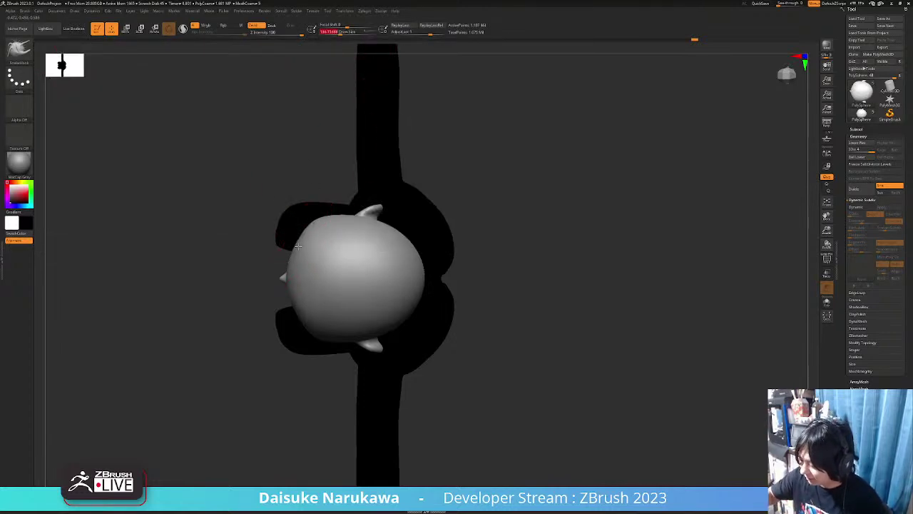
pyautogui.hotkey('ctrl', 'z')
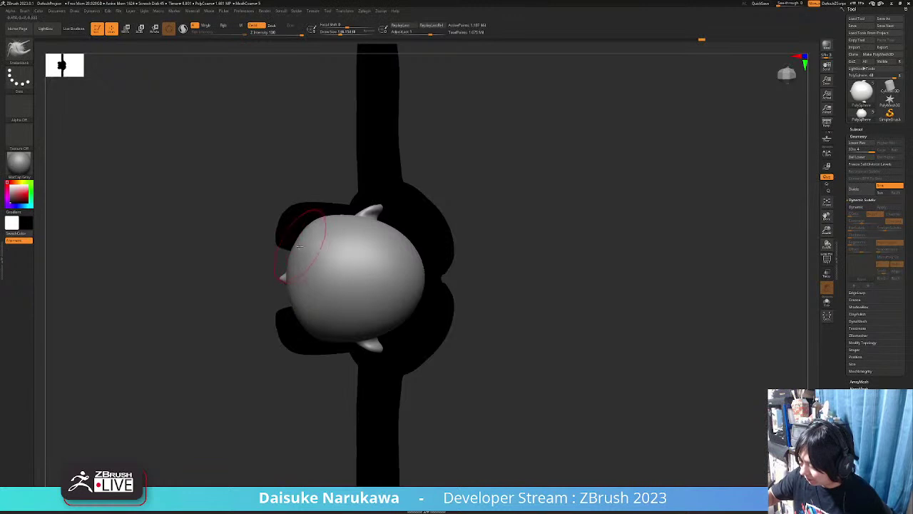
pyautogui.moveTo(281, 261)
pyautogui.mouseDown()
pyautogui.moveTo(336, 262)
pyautogui.moveTo(288, 264)
pyautogui.mouseUp()
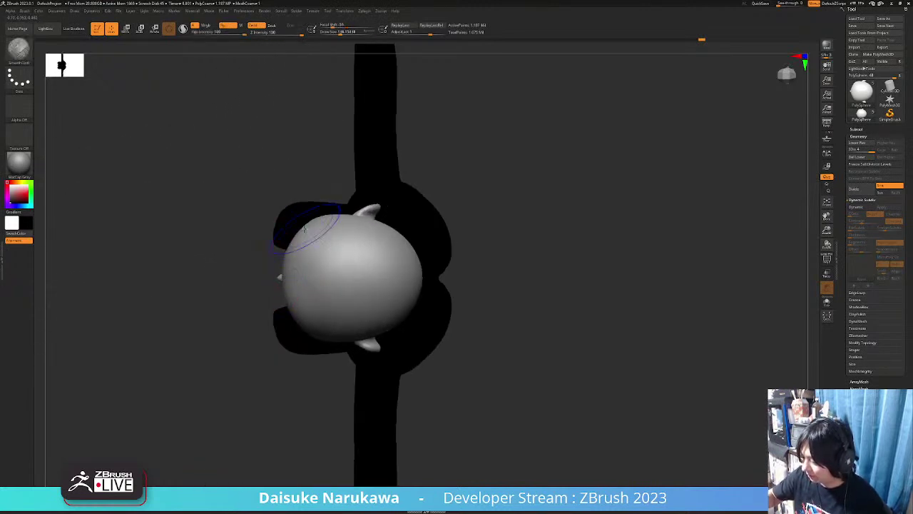
pyautogui.moveTo(390, 240); pyautogui.dragTo(401, 235)
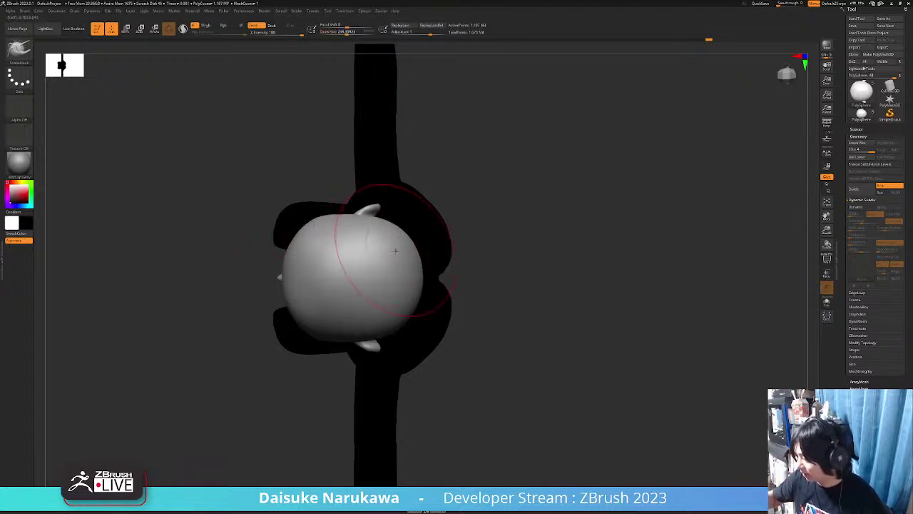
pyautogui.moveTo(412, 271); pyautogui.dragTo(406, 240, button='right')
# Adjust the back and crown of the head in rear and side views with the SnakeHook brush.
pyautogui.moveTo(401, 275)
pyautogui.mouseDown(button='right')
pyautogui.moveTo(420, 313)
pyautogui.moveTo(401, 343)
pyautogui.moveTo(390, 400)
pyautogui.mouseUp(button='right')
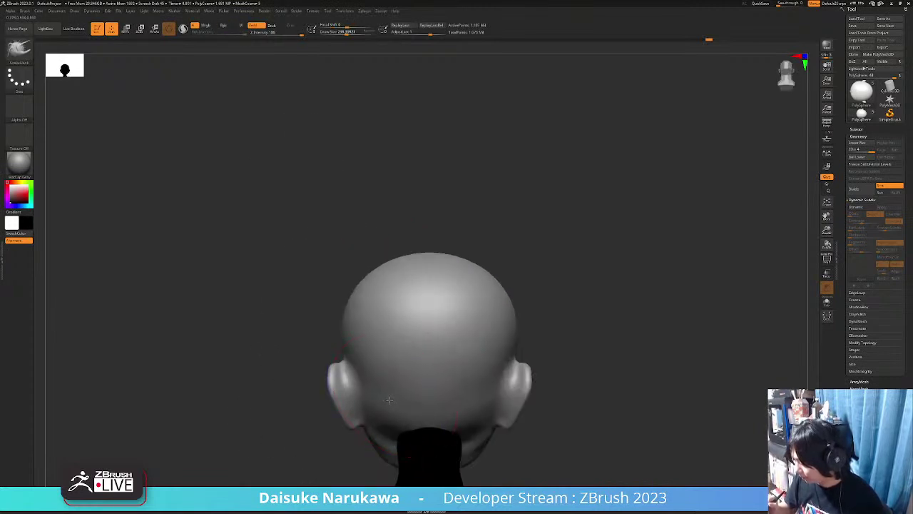
pyautogui.moveTo(373, 384)
pyautogui.mouseDown(button='right')
pyautogui.moveTo(467, 357)
pyautogui.moveTo(418, 406)
pyautogui.moveTo(421, 378)
pyautogui.moveTo(381, 404)
pyautogui.moveTo(479, 350)
pyautogui.moveTo(448, 232)
pyautogui.moveTo(434, 284)
pyautogui.moveTo(445, 224)
pyautogui.moveTo(443, 259)
pyautogui.moveTo(460, 248)
pyautogui.moveTo(428, 264)
pyautogui.moveTo(438, 284)
pyautogui.mouseUp(button='right')
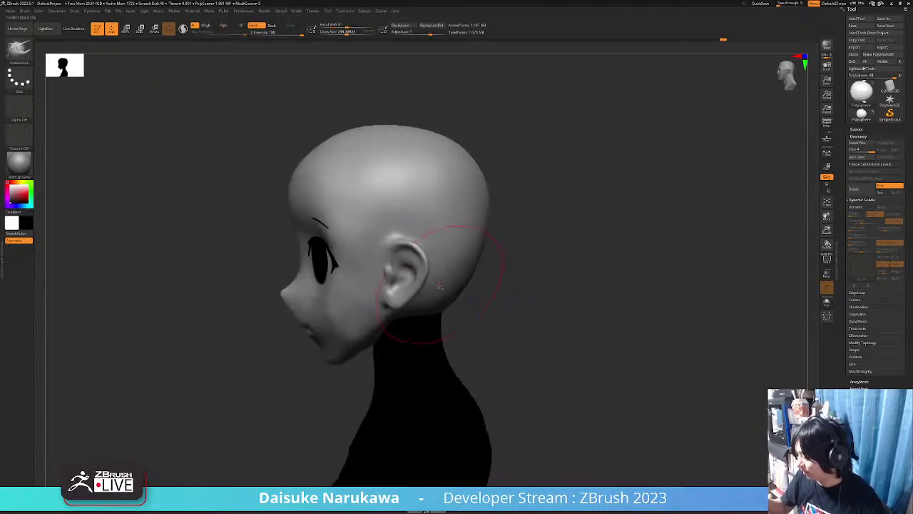
pyautogui.moveTo(427, 206); pyautogui.dragTo(417, 160, button='right')
pyautogui.keyDown('alt'); pyautogui.click(362, 198); pyautogui.keyUp('alt')
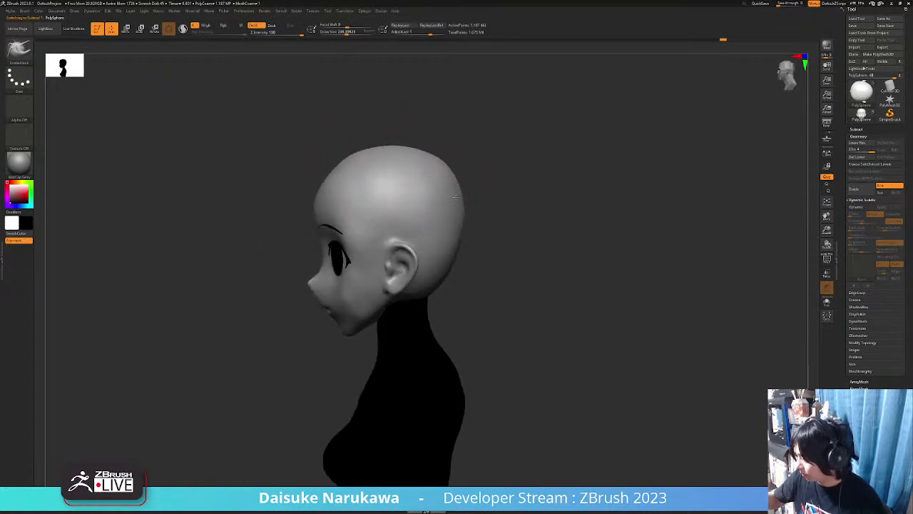
pyautogui.moveTo(405, 176)
pyautogui.mouseDown(button='right')
pyautogui.moveTo(396, 169)
pyautogui.moveTo(438, 179)
pyautogui.moveTo(423, 175)
pyautogui.moveTo(426, 185)
pyautogui.moveTo(467, 159)
pyautogui.moveTo(459, 170)
pyautogui.moveTo(438, 171)
pyautogui.moveTo(438, 159)
pyautogui.moveTo(464, 135)
pyautogui.moveTo(451, 152)
pyautogui.moveTo(495, 140)
pyautogui.moveTo(516, 239)
pyautogui.moveTo(471, 164)
pyautogui.mouseUp(button='right')
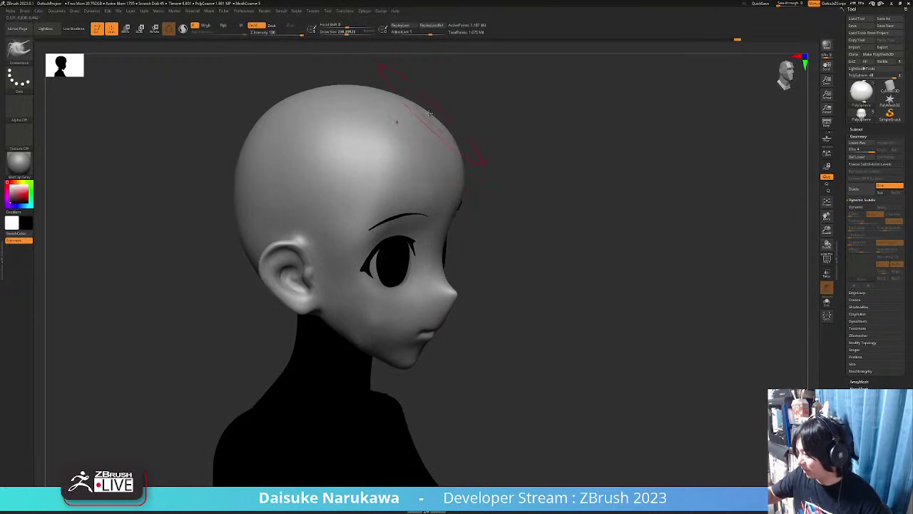
# Reshape the forehead curve and the upper front of the skull with the SnakeHook brush, smoothing the forehead.
pyautogui.moveTo(438, 125); pyautogui.dragTo(457, 157, button='right')
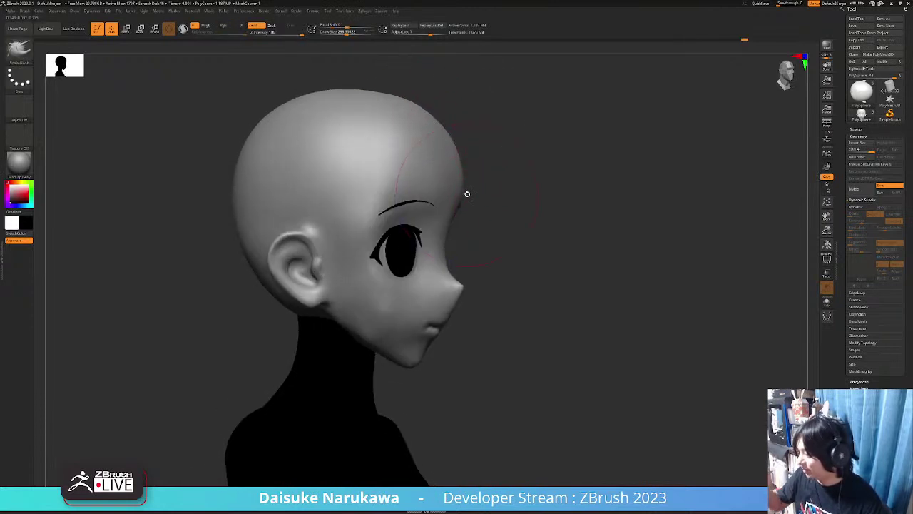
pyautogui.moveTo(450, 96)
pyautogui.mouseDown(button='right')
pyautogui.moveTo(441, 121)
pyautogui.moveTo(421, 92)
pyautogui.mouseUp(button='right')
pyautogui.moveTo(461, 182); pyautogui.dragTo(461, 192, button='right')
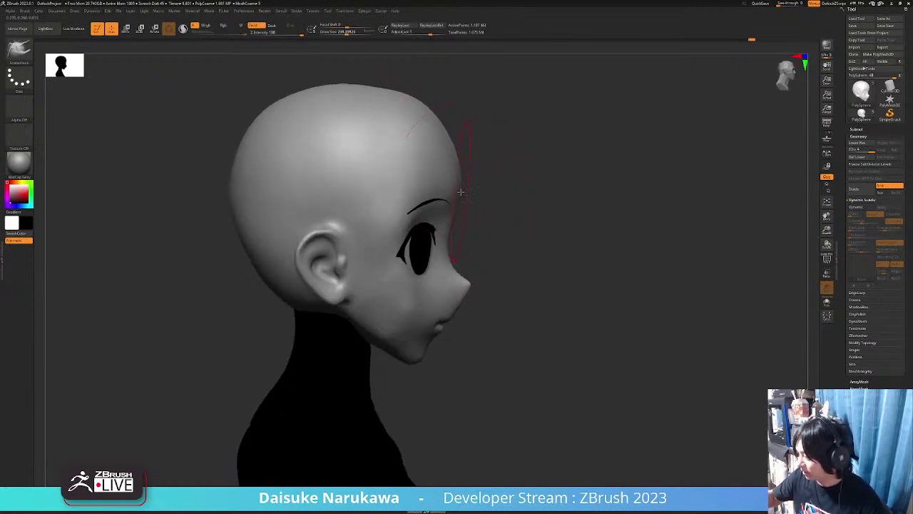
pyautogui.moveTo(446, 140); pyautogui.dragTo(448, 114, button='right')
pyautogui.moveTo(557, 281)
pyautogui.keyDown('shift'); pyautogui.mouseDown(button='right')
pyautogui.moveTo(523, 288)
pyautogui.moveTo(483, 325)
pyautogui.moveTo(465, 326)
pyautogui.moveTo(517, 326)
pyautogui.moveTo(493, 328)
pyautogui.moveTo(485, 316)
pyautogui.moveTo(428, 321)
pyautogui.moveTo(447, 291)
pyautogui.moveTo(454, 158)
pyautogui.mouseUp(button='right'); pyautogui.keyUp('shift')
pyautogui.press('space')
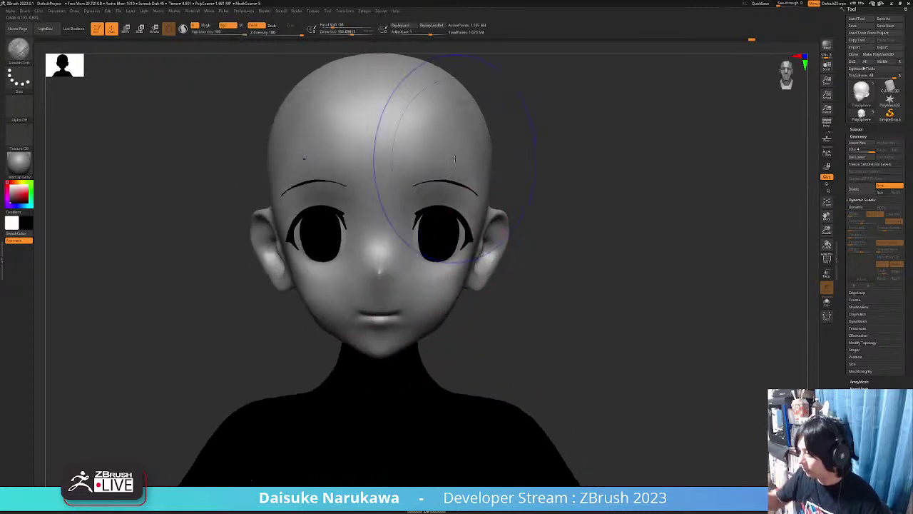
# Reduce the brush size, then reshape the cheek contours with the SnakeHook brush and smooth them.
pyautogui.moveTo(345, 31); pyautogui.dragTo(337, 32)
pyautogui.moveTo(477, 299)
pyautogui.mouseDown(button='right')
pyautogui.moveTo(464, 301)
pyautogui.moveTo(467, 310)
pyautogui.moveTo(451, 302)
pyautogui.moveTo(475, 306)
pyautogui.moveTo(471, 288)
pyautogui.moveTo(426, 326)
pyautogui.moveTo(425, 301)
pyautogui.moveTo(422, 339)
pyautogui.moveTo(423, 318)
pyautogui.mouseUp(button='right')
pyautogui.press('space')
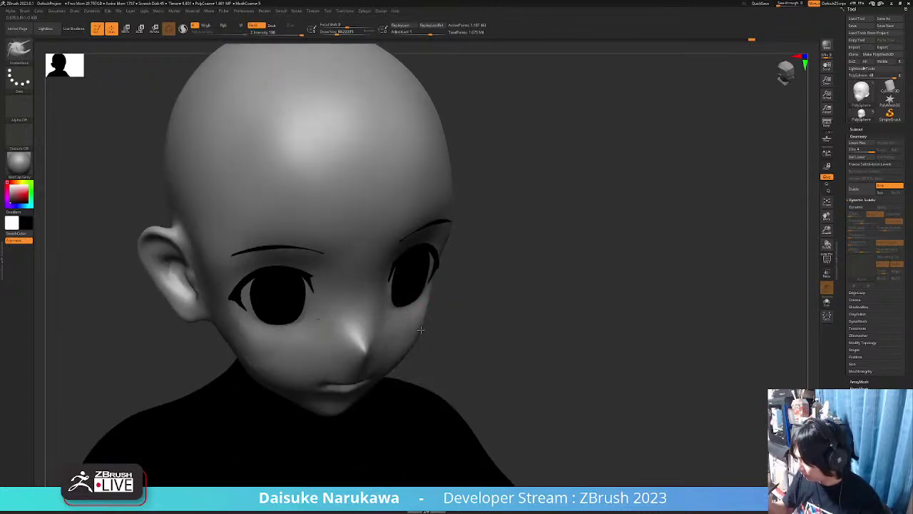
pyautogui.press('shift')
pyautogui.moveTo(427, 313)
pyautogui.mouseDown(button='right')
pyautogui.moveTo(415, 294)
pyautogui.moveTo(421, 350)
pyautogui.moveTo(438, 334)
pyautogui.moveTo(435, 348)
pyautogui.moveTo(363, 369)
pyautogui.moveTo(366, 353)
pyautogui.moveTo(423, 326)
pyautogui.mouseUp(button='right')
pyautogui.press('shift')
pyautogui.moveTo(422, 325); pyautogui.dragTo(438, 330, button='right')
pyautogui.keyDown('alt'); pyautogui.moveTo(457, 398); pyautogui.dragTo(441, 361, button='right'); pyautogui.keyUp('alt')
pyautogui.keyDown('alt'); pyautogui.moveTo(480, 371); pyautogui.dragTo(499, 314, button='right'); pyautogui.keyUp('alt')
# Lower the head's subdivision level and adjust the overall skull outline with a larger SnakeHook brush.
pyautogui.click(861, 151)
pyautogui.keyDown('ctrl'); pyautogui.moveTo(592, 297); pyautogui.dragTo(487, 286, button='right'); pyautogui.keyUp('ctrl')
pyautogui.moveTo(340, 34); pyautogui.dragTo(350, 34)
pyautogui.moveTo(528, 231)
pyautogui.mouseDown(button='right')
pyautogui.moveTo(394, 217)
pyautogui.moveTo(400, 234)
pyautogui.moveTo(392, 234)
pyautogui.mouseUp(button='right')
pyautogui.keyDown('ctrl'); pyautogui.moveTo(393, 234); pyautogui.dragTo(378, 181, button='right'); pyautogui.keyUp('ctrl')
pyautogui.rightClick(397, 198)
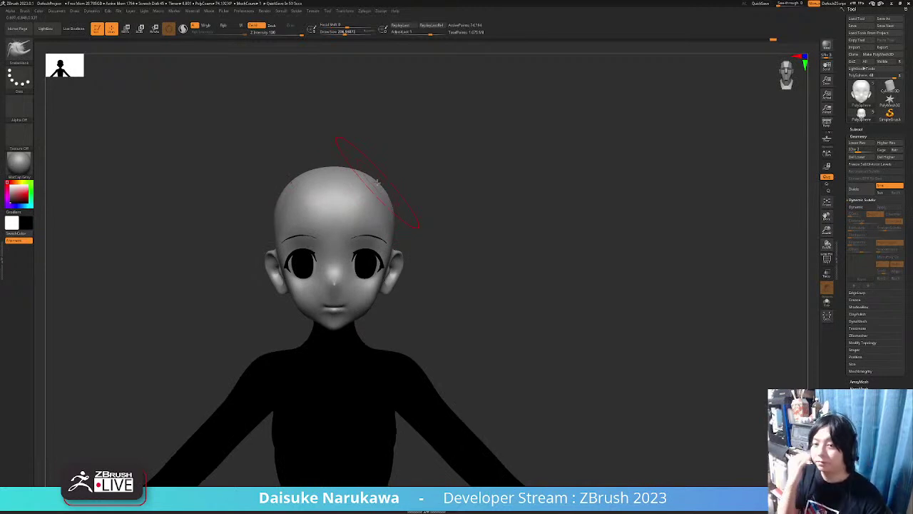
# Select the eyebrows subtool and fill the whole object with black.
pyautogui.moveTo(412, 307); pyautogui.dragTo(428, 385, button='right')
pyautogui.keyDown('alt'); pyautogui.click(403, 386); pyautogui.keyUp('alt')
pyautogui.moveTo(428, 385)
pyautogui.keyDown('shift'); pyautogui.mouseDown(button='right')
pyautogui.moveTo(403, 385)
pyautogui.moveTo(393, 356)
pyautogui.moveTo(422, 335)
pyautogui.moveTo(424, 345)
pyautogui.moveTo(397, 299)
pyautogui.moveTo(415, 299)
pyautogui.moveTo(414, 401)
pyautogui.moveTo(387, 231)
pyautogui.moveTo(388, 307)
pyautogui.mouseUp(button='right'); pyautogui.keyUp('shift')
pyautogui.keyDown('alt'); pyautogui.click(426, 374); pyautogui.keyUp('alt')
pyautogui.keyDown('alt'); pyautogui.click(398, 100); pyautogui.keyUp('alt')
pyautogui.keyDown('alt'); pyautogui.moveTo(390, 237); pyautogui.dragTo(418, 366, button='right'); pyautogui.keyUp('alt')
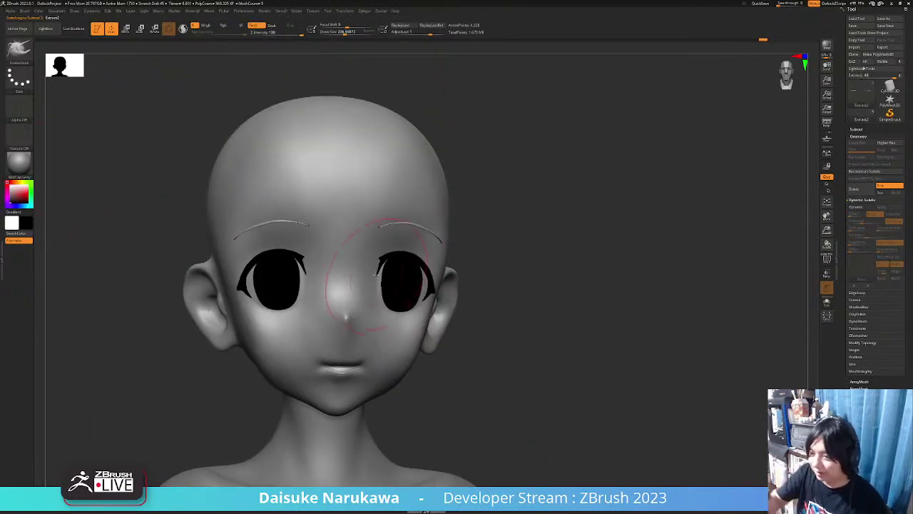
pyautogui.moveTo(42, 13)
pyautogui.click(71, 140)
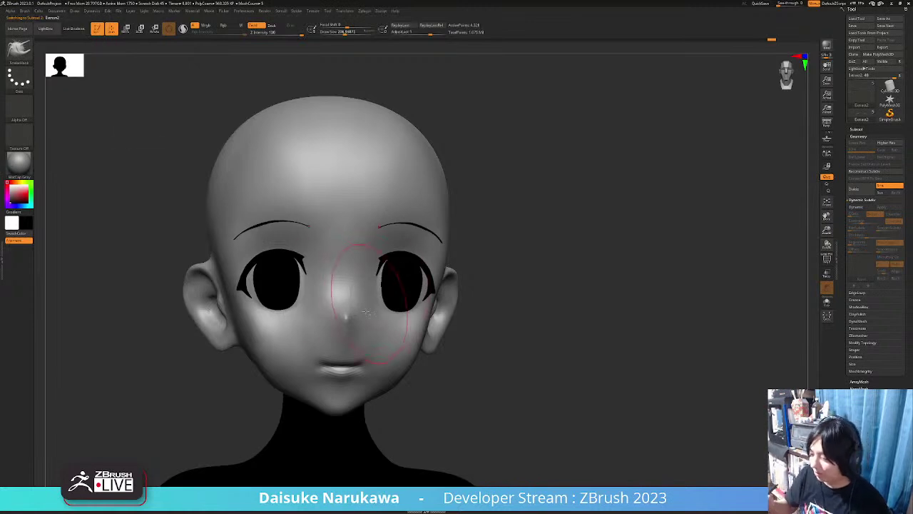
# Set the active colour back to white and select the body subtool.
pyautogui.keyDown('alt'); pyautogui.moveTo(374, 312); pyautogui.dragTo(365, 352, button='right'); pyautogui.keyUp('alt')
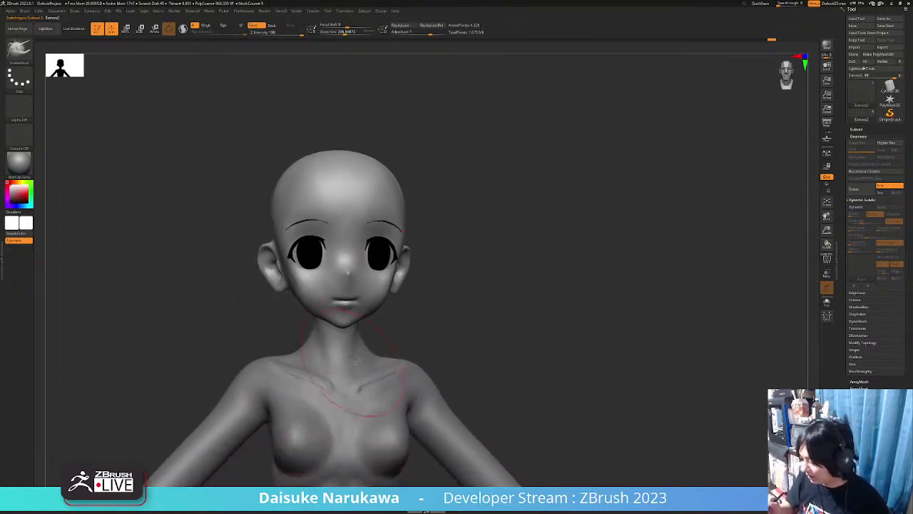
pyautogui.keyDown('alt'); pyautogui.moveTo(376, 285); pyautogui.dragTo(405, 304, button='right'); pyautogui.keyUp('alt')
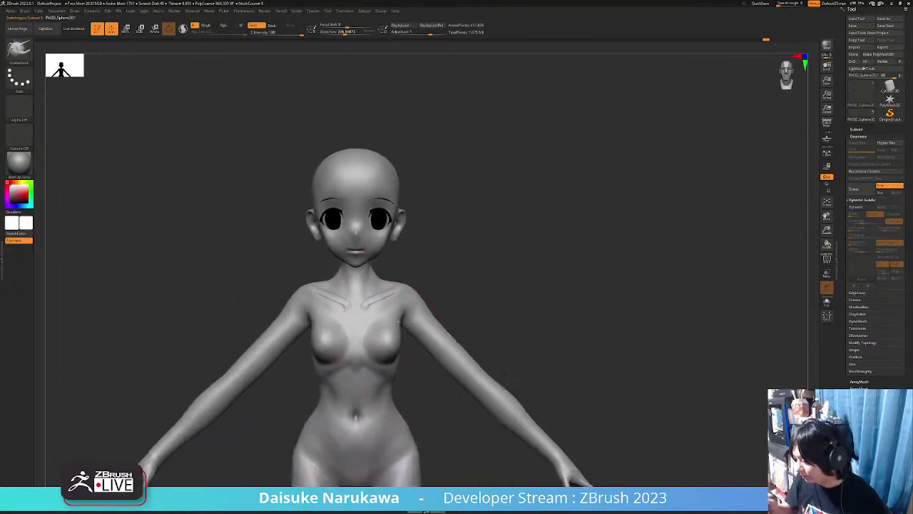
pyautogui.moveTo(416, 411)
pyautogui.keyDown('alt'); pyautogui.mouseDown(button='right')
pyautogui.moveTo(417, 383)
pyautogui.moveTo(404, 392)
pyautogui.moveTo(441, 383)
pyautogui.moveTo(416, 392)
pyautogui.moveTo(449, 392)
pyautogui.moveTo(405, 393)
pyautogui.mouseUp(button='right'); pyautogui.keyUp('alt')
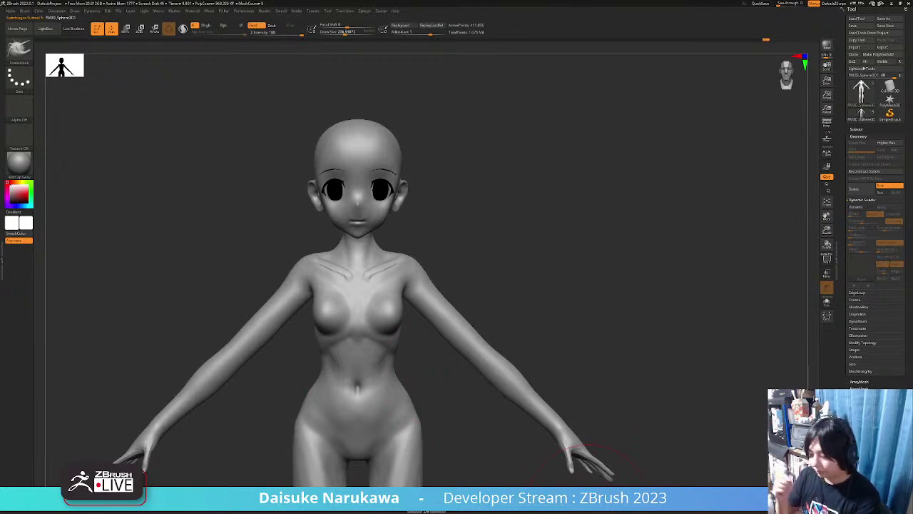
pyautogui.keyDown('ctrl'); pyautogui.moveTo(257, 345); pyautogui.dragTo(289, 391, button='right'); pyautogui.keyUp('ctrl')
pyautogui.keyDown('alt'); pyautogui.moveTo(244, 218); pyautogui.dragTo(257, 265, button='right'); pyautogui.keyUp('alt')
# Carve creases at the front of the armpits on the body with the DamStandard brush.
pyautogui.click(28, 54)
pyautogui.click(112, 55)
pyautogui.moveTo(356, 257); pyautogui.dragTo(379, 259, button='right')
pyautogui.moveTo(345, 263); pyautogui.dragTo(385, 284)
pyautogui.hotkey('ctrl', 'z')
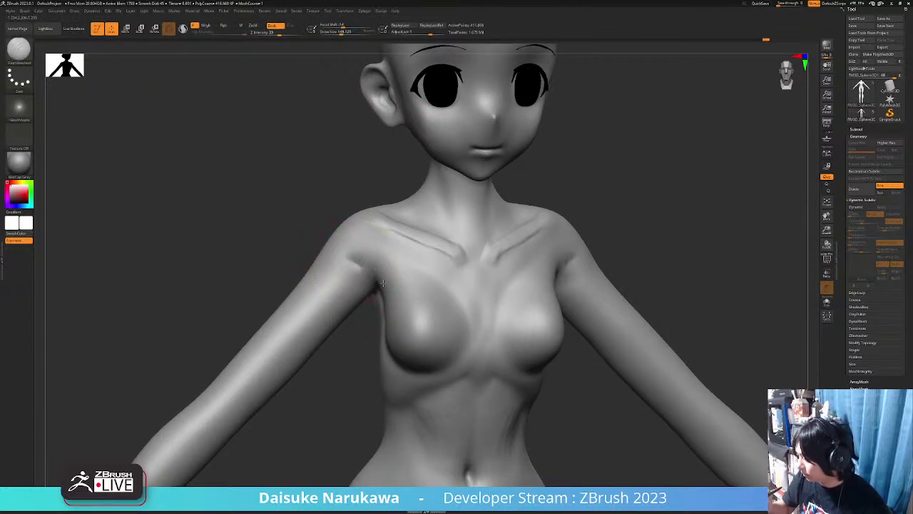
pyautogui.scroll(-3, 464, 296)
pyautogui.keyDown('shift'); pyautogui.moveTo(473, 299); pyautogui.dragTo(485, 284, button='right'); pyautogui.keyUp('shift')
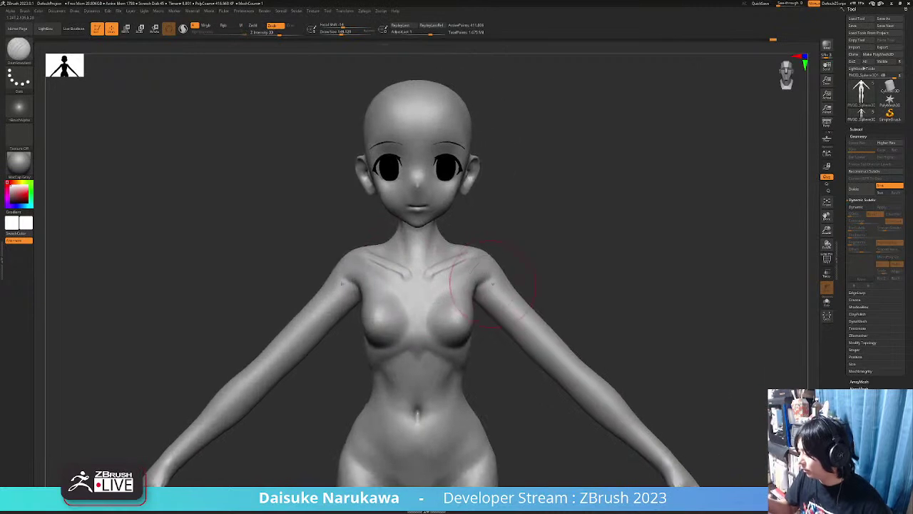
pyautogui.scroll(3, 482, 282)
pyautogui.scroll(-1, 464, 314)
pyautogui.keyDown('alt'); pyautogui.moveTo(444, 214); pyautogui.dragTo(450, 285, button='right'); pyautogui.keyUp('alt')
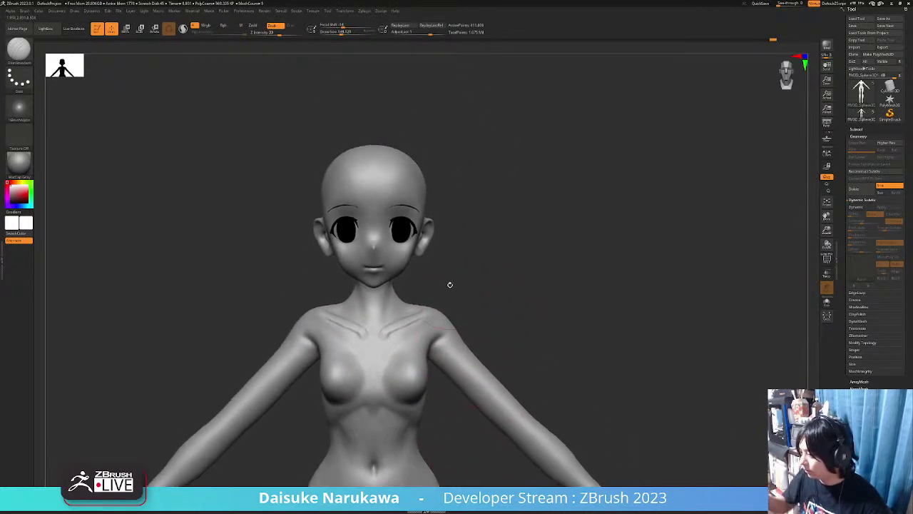
# Reduce the brush size, select the head subtool and raise its subdivision level to 4.
pyautogui.moveTo(340, 31); pyautogui.dragTo(325, 31)
pyautogui.moveTo(364, 259)
pyautogui.keyDown('ctrl'); pyautogui.mouseDown(button='right')
pyautogui.moveTo(371, 355)
pyautogui.moveTo(403, 318)
pyautogui.mouseUp(button='right'); pyautogui.keyUp('ctrl')
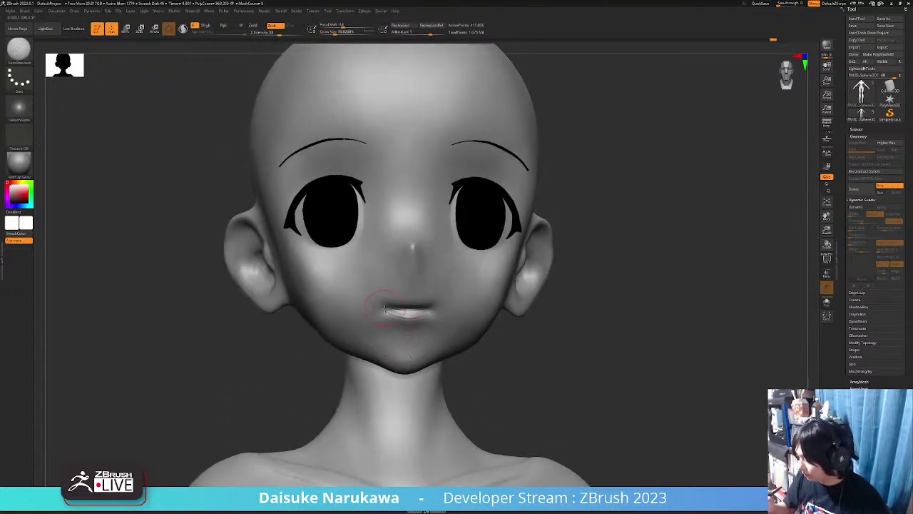
pyautogui.hotkey('shift', 'd')
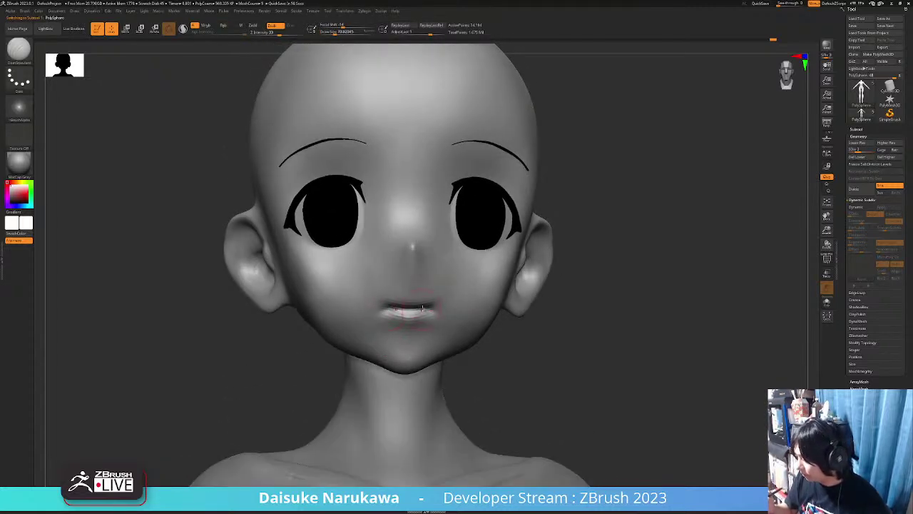
pyautogui.moveTo(451, 306); pyautogui.dragTo(420, 330, button='right')
pyautogui.hotkey('ctrl', 'd')
pyautogui.click(871, 150)
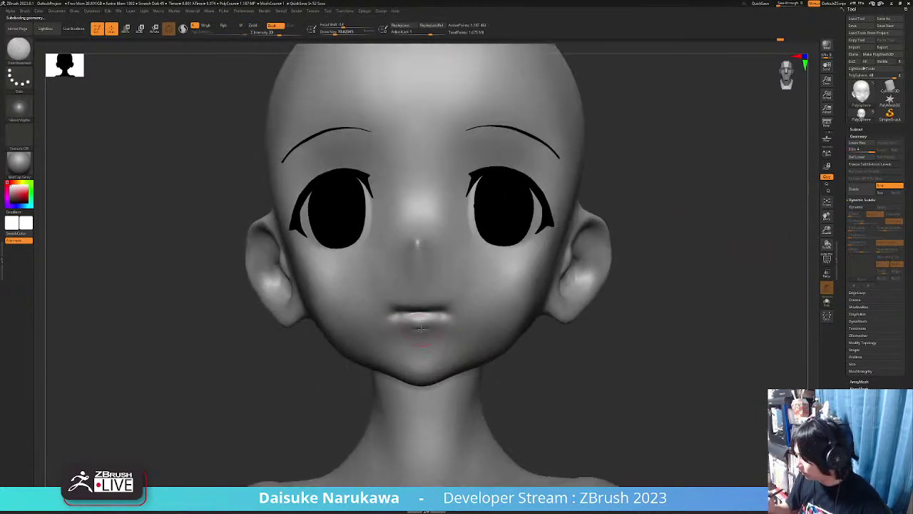
# Refine the hollow beneath the lower lip with DamStandard and smooth it.
pyautogui.press('shift')
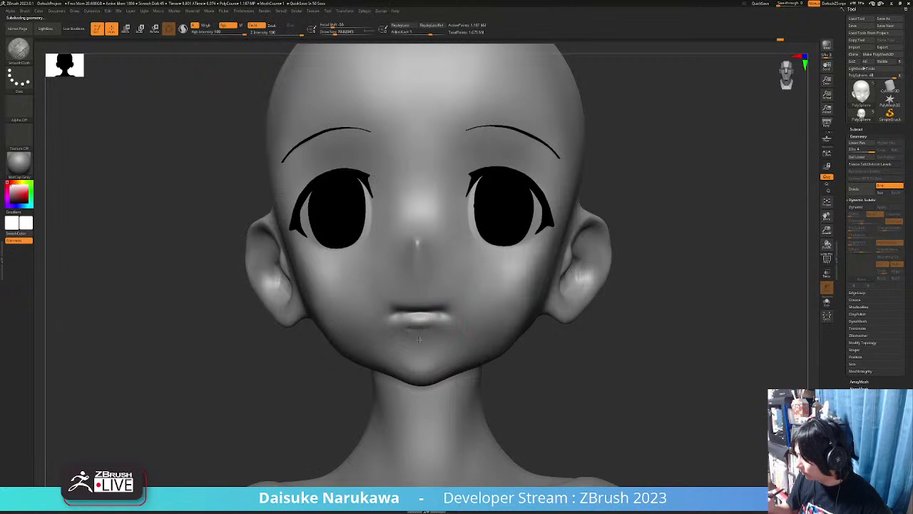
pyautogui.moveTo(426, 341); pyautogui.dragTo(420, 328, button='right')
pyautogui.press('shift')
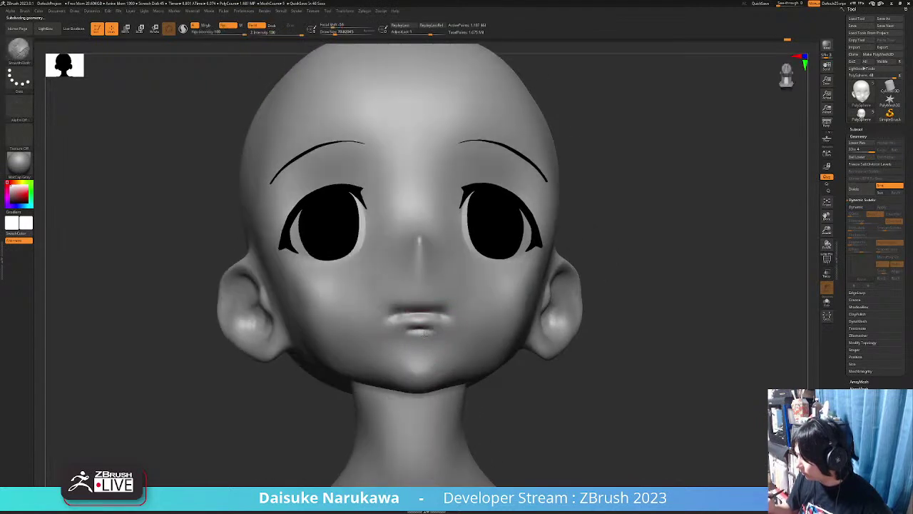
pyautogui.moveTo(438, 333)
pyautogui.mouseDown(button='right')
pyautogui.moveTo(428, 322)
pyautogui.moveTo(437, 314)
pyautogui.moveTo(464, 310)
pyautogui.moveTo(429, 336)
pyautogui.moveTo(437, 330)
pyautogui.moveTo(433, 359)
pyautogui.moveTo(408, 379)
pyautogui.moveTo(446, 370)
pyautogui.mouseUp(button='right')
pyautogui.moveTo(417, 378)
pyautogui.mouseDown(button='right')
pyautogui.moveTo(407, 350)
pyautogui.moveTo(473, 322)
pyautogui.moveTo(459, 316)
pyautogui.mouseUp(button='right')
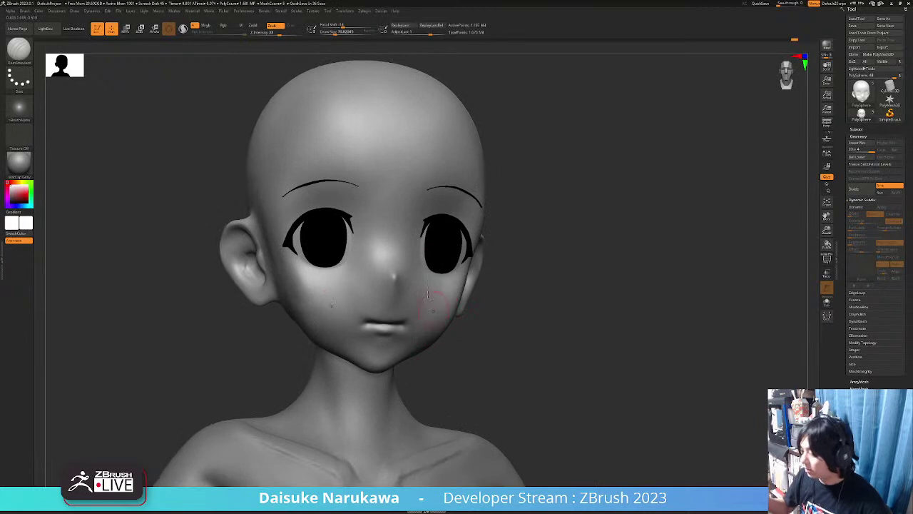
# Smooth the cheeks below the eyes with a larger brush, checking them from both three-quarter sides.
pyautogui.moveTo(347, 61)
pyautogui.mouseDown(button='right')
pyautogui.moveTo(446, 328)
pyautogui.moveTo(409, 354)
pyautogui.mouseUp(button='right')
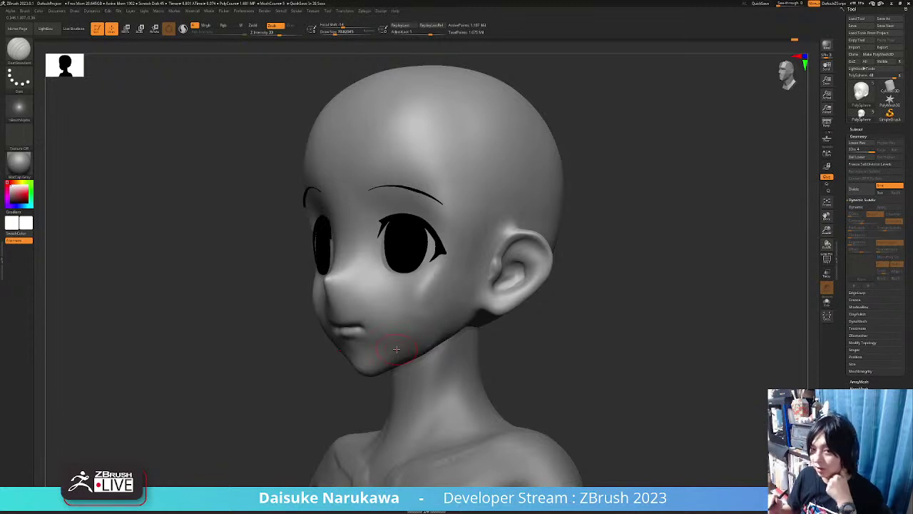
pyautogui.moveTo(397, 349)
pyautogui.mouseDown(button='right')
pyautogui.moveTo(434, 351)
pyautogui.moveTo(446, 330)
pyautogui.mouseUp(button='right')
pyautogui.moveTo(464, 292); pyautogui.dragTo(431, 305, button='right')
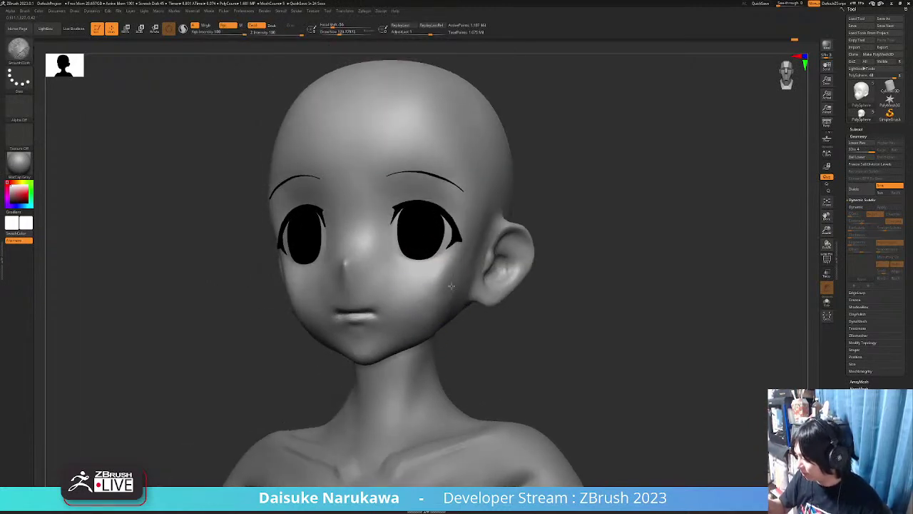
pyautogui.moveTo(431, 305); pyautogui.dragTo(452, 313, button='right')
pyautogui.moveTo(341, 319); pyautogui.dragTo(334, 234, button='right')
# Try to carve a fine lower eyelid line beneath the outer eye corner with a small DamStandard brush.
pyautogui.moveTo(345, 32); pyautogui.dragTo(337, 33)
pyautogui.moveTo(300, 240); pyautogui.dragTo(323, 242, button='right')
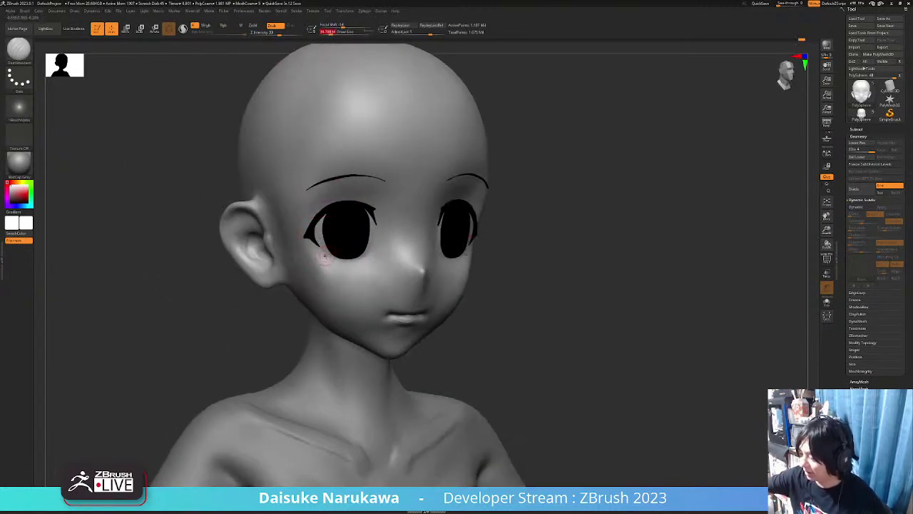
pyautogui.hotkey('ctrl', 'z')
pyautogui.moveTo(320, 242); pyautogui.dragTo(337, 258)
pyautogui.hotkey('ctrl', 'z')
# Smooth the area beneath the eyes and the upper cheeks, enlarging the brush for the broader surface.
pyautogui.press('shift')
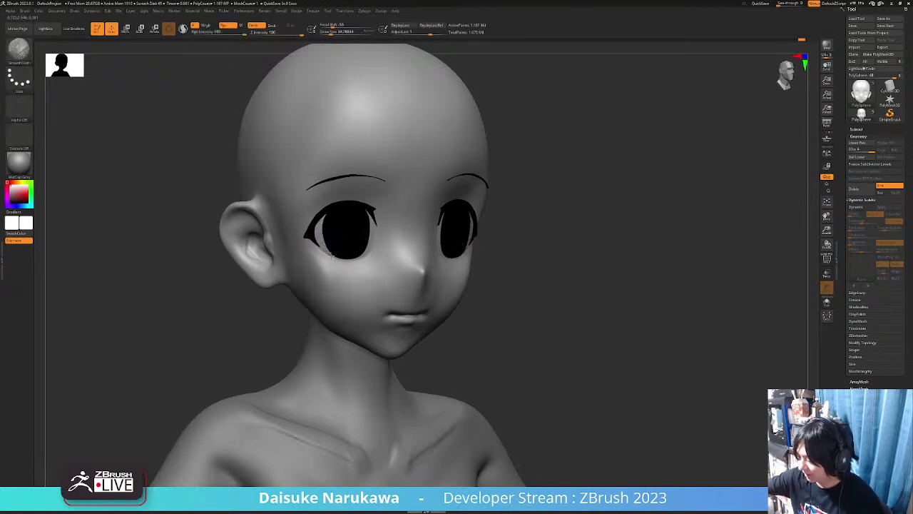
pyautogui.moveTo(467, 333)
pyautogui.keyDown('shift'); pyautogui.mouseDown()
pyautogui.moveTo(450, 344)
pyautogui.moveTo(428, 314)
pyautogui.mouseUp(); pyautogui.keyUp('shift')
pyautogui.press('shift')
pyautogui.click(341, 34)
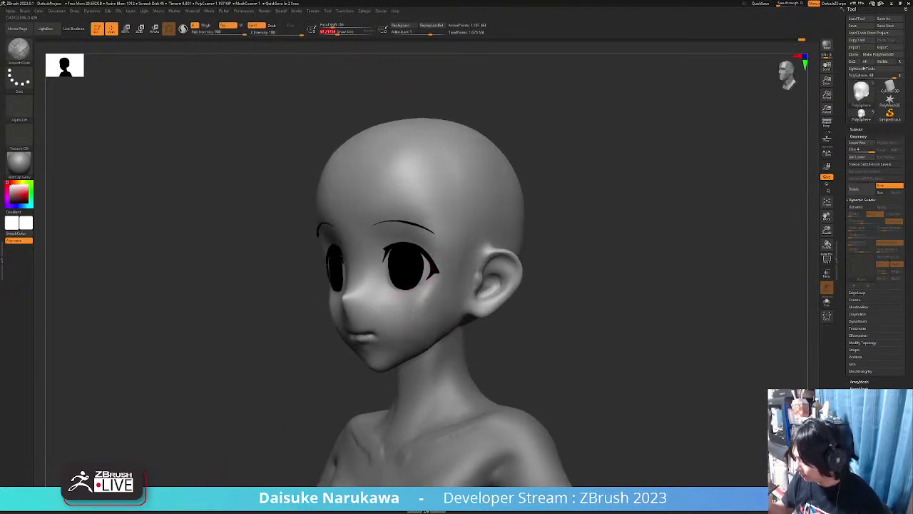
pyautogui.moveTo(384, 325)
pyautogui.mouseDown(button='right')
pyautogui.moveTo(438, 344)
pyautogui.moveTo(407, 355)
pyautogui.moveTo(449, 340)
pyautogui.mouseUp(button='right')
pyautogui.keyDown('alt'); pyautogui.moveTo(464, 384); pyautogui.dragTo(386, 342, button='right'); pyautogui.keyUp('alt')
# Fill the irises with a very dark grey and restore white as the active colour.
pyautogui.keyDown('alt'); pyautogui.click(386, 244); pyautogui.keyUp('alt')
pyautogui.keyDown('shift'); pyautogui.moveTo(385, 343); pyautogui.dragTo(421, 370, button='right'); pyautogui.keyUp('shift')
pyautogui.moveTo(52, 233); pyautogui.dragTo(260, 249)
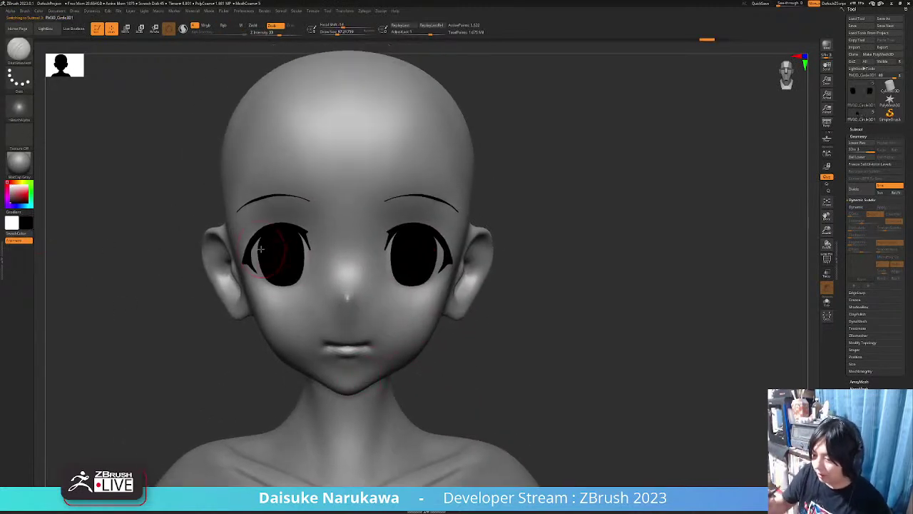
pyautogui.click(10, 200)
pyautogui.click(38, 10)
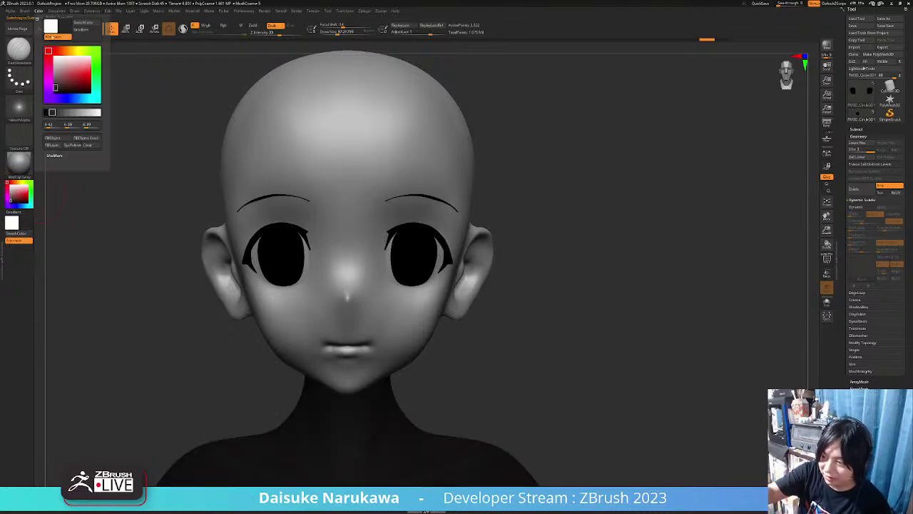
pyautogui.click(60, 140)
pyautogui.moveTo(150, 285); pyautogui.dragTo(317, 340)
pyautogui.moveTo(25, 201); pyautogui.dragTo(10, 187)
pyautogui.moveTo(486, 414)
pyautogui.keyDown('ctrl'); pyautogui.mouseDown(button='right')
pyautogui.moveTo(482, 360)
pyautogui.moveTo(398, 362)
pyautogui.moveTo(409, 308)
pyautogui.moveTo(386, 371)
pyautogui.mouseUp(button='right'); pyautogui.keyUp('ctrl')
# Reshape the irises' lower outline with the SnakeHook brush to make it slightly squarer.
pyautogui.click(19, 51)
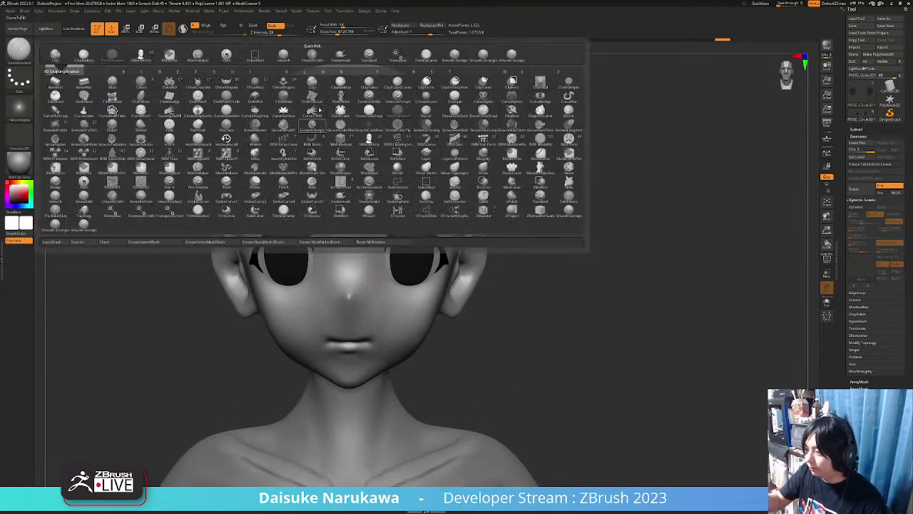
pyautogui.click(340, 56)
pyautogui.moveTo(479, 298); pyautogui.dragTo(391, 295, button='right')
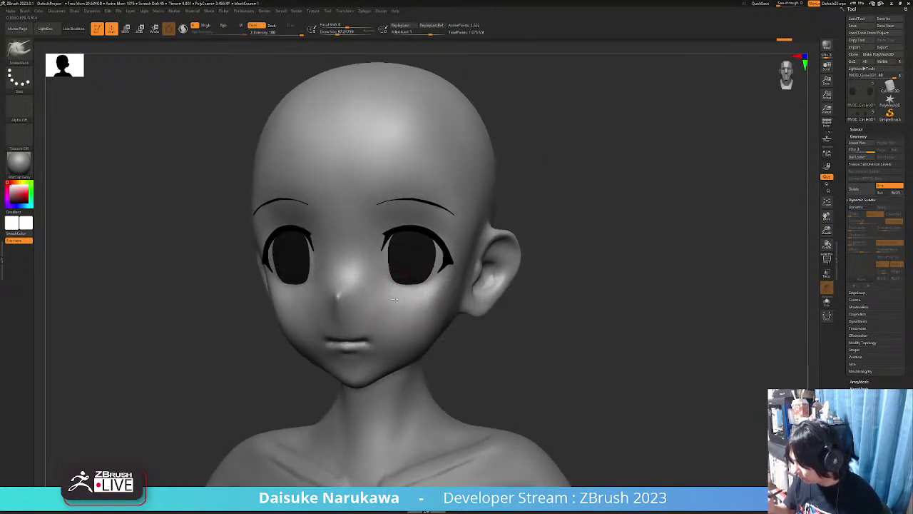
pyautogui.keyDown('ctrl'); pyautogui.moveTo(420, 297); pyautogui.dragTo(431, 285, button='right'); pyautogui.keyUp('ctrl')
pyautogui.keyDown('shift'); pyautogui.moveTo(430, 286); pyautogui.dragTo(627, 278, button='right'); pyautogui.keyUp('shift')
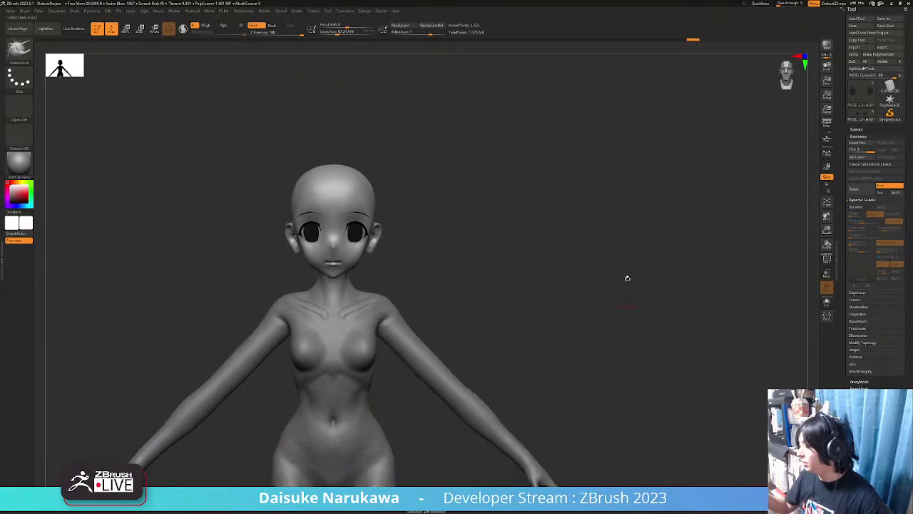
# Append a sphere as a new subtool and activate the transform gizmo on it.
pyautogui.click(861, 129)
pyautogui.click(885, 258)
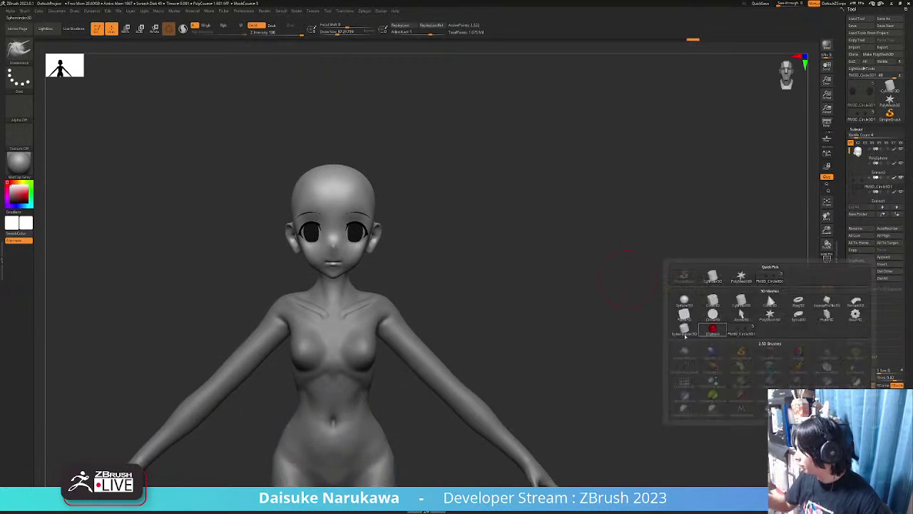
pyautogui.click(684, 302)
pyautogui.keyDown('ctrl'); pyautogui.moveTo(461, 307); pyautogui.dragTo(464, 339, button='right'); pyautogui.keyUp('ctrl')
pyautogui.keyDown('alt'); pyautogui.moveTo(464, 338); pyautogui.dragTo(480, 380, button='right'); pyautogui.keyUp('alt')
pyautogui.press('w')
pyautogui.keyDown('ctrl'); pyautogui.moveTo(287, 147); pyautogui.dragTo(335, 236, button='right'); pyautogui.keyUp('ctrl')
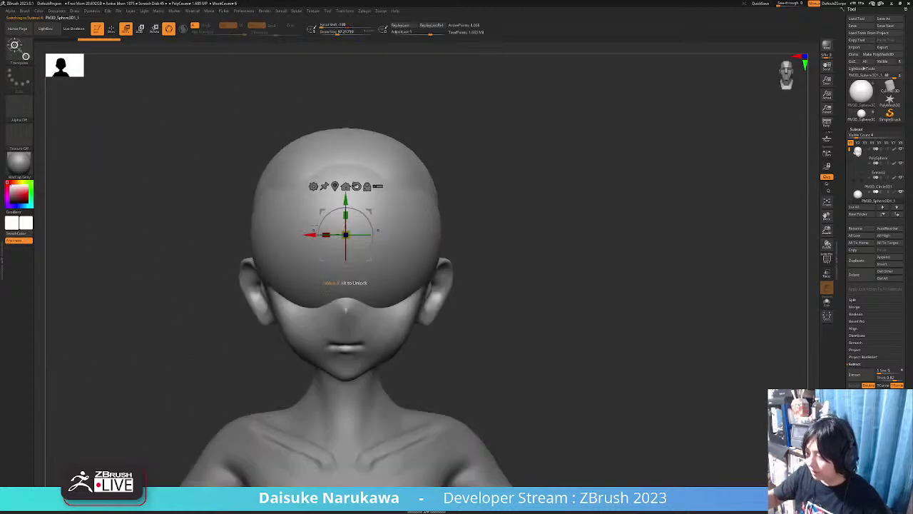
# Shrink the sphere and move it in front of the character's right eye, checking its depth from the side.
pyautogui.moveTo(345, 229); pyautogui.dragTo(323, 304)
pyautogui.keyDown('ctrl'); pyautogui.moveTo(323, 304); pyautogui.dragTo(323, 335, button='right'); pyautogui.keyUp('ctrl')
pyautogui.moveTo(323, 335); pyautogui.dragTo(392, 344, button='right')
pyautogui.moveTo(253, 251); pyautogui.dragTo(307, 252, button='right')
pyautogui.moveTo(210, 262); pyautogui.dragTo(272, 283)
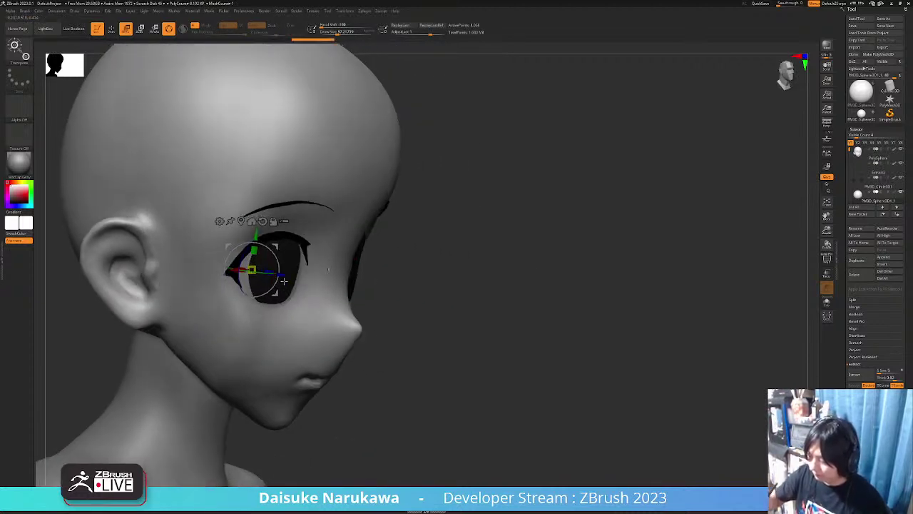
pyautogui.keyDown('shift'); pyautogui.moveTo(272, 283); pyautogui.dragTo(246, 282, button='right'); pyautogui.keyUp('shift')
pyautogui.moveTo(272, 247); pyautogui.dragTo(242, 255)
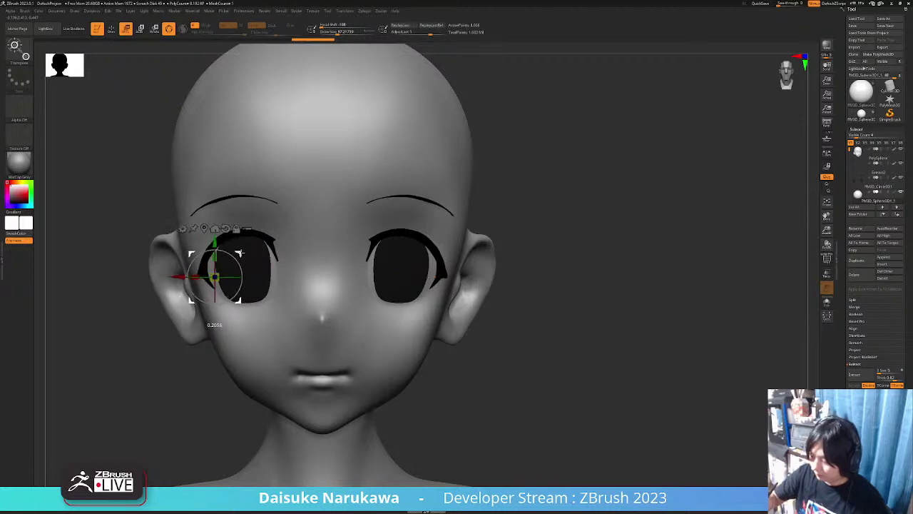
pyautogui.moveTo(241, 255); pyautogui.dragTo(300, 259, button='right')
pyautogui.moveTo(250, 286); pyautogui.dragTo(268, 288)
pyautogui.keyDown('shift'); pyautogui.moveTo(268, 288); pyautogui.dragTo(239, 279, button='right'); pyautogui.keyUp('shift')
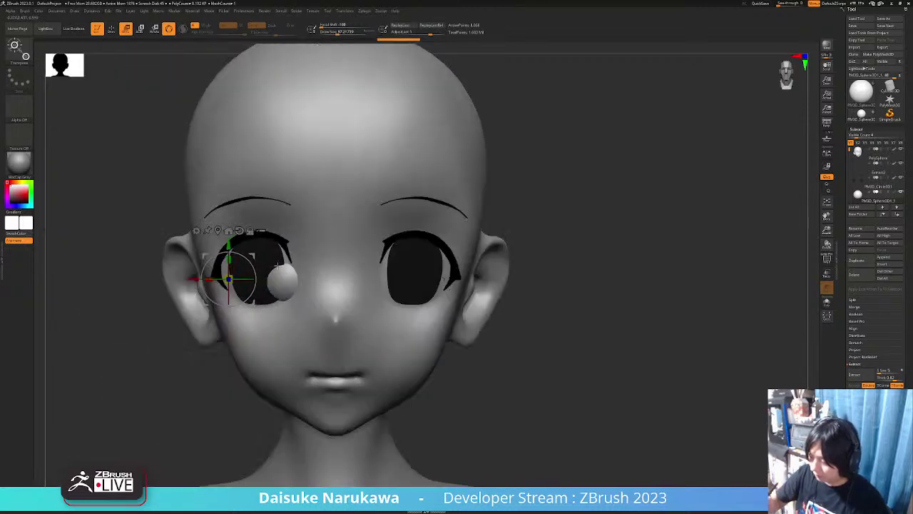
pyautogui.moveTo(254, 252)
pyautogui.mouseDown()
pyautogui.moveTo(205, 253)
pyautogui.moveTo(254, 254)
pyautogui.mouseUp()
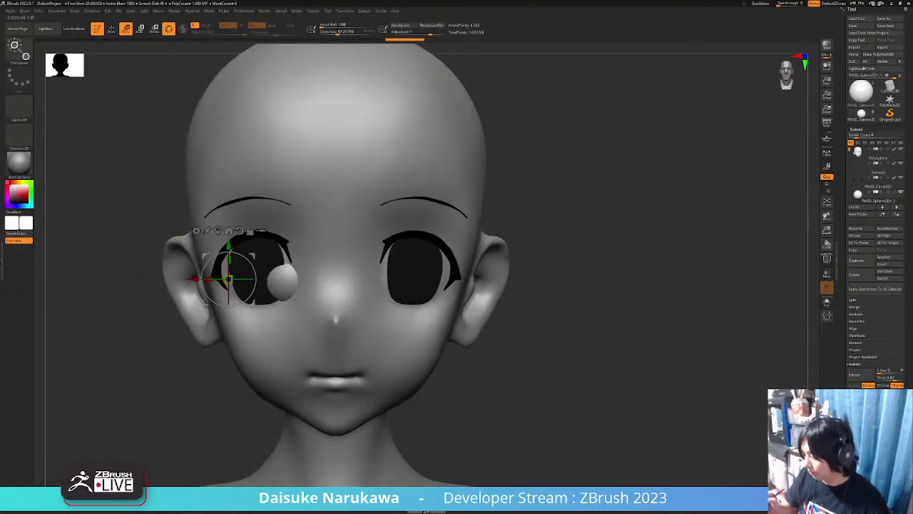
# Isolate the sphere, centre the gizmo on it and show the whole model again.
pyautogui.click(827, 303)
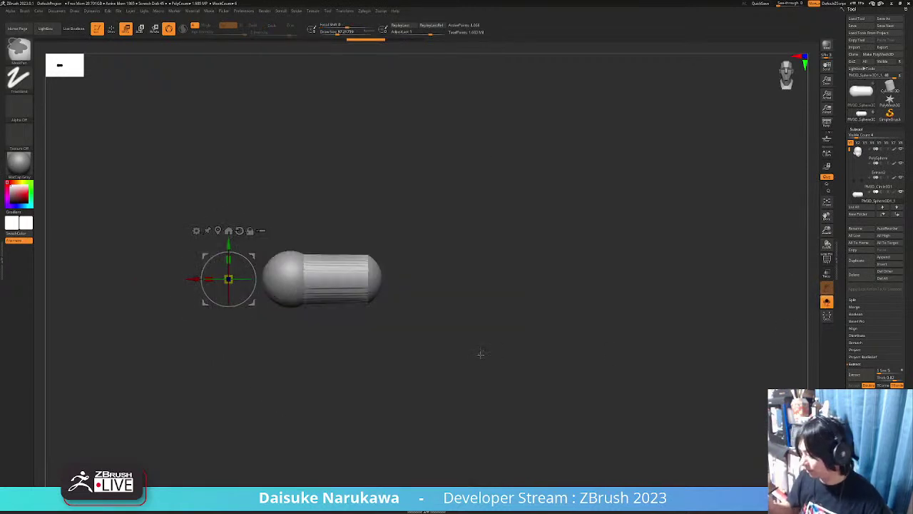
pyautogui.click(249, 225)
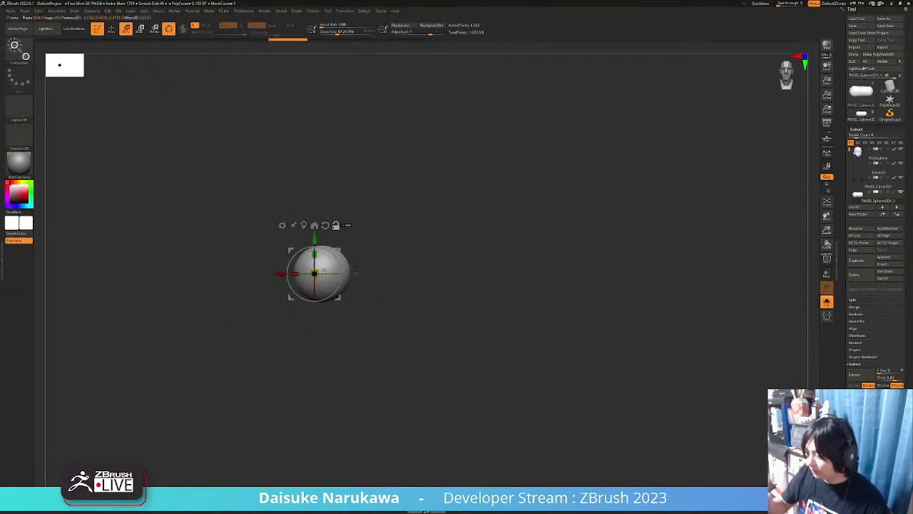
pyautogui.moveTo(283, 273); pyautogui.dragTo(209, 273)
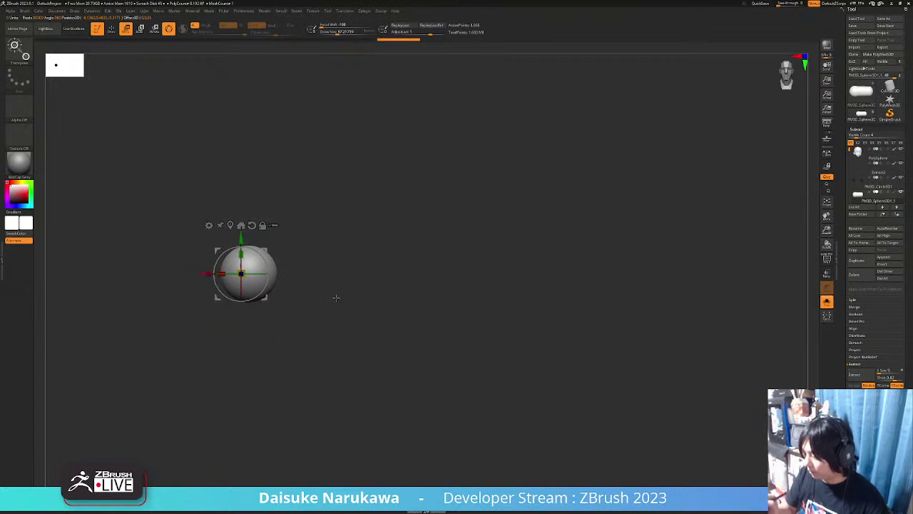
pyautogui.hotkey('ctrl', 'z')
pyautogui.click(827, 303)
# Shrink the sphere to a tiny highlight and place it on the lower outer edge of the character's right iris.
pyautogui.moveTo(242, 285); pyautogui.dragTo(307, 270, button='right')
pyautogui.moveTo(336, 280); pyautogui.dragTo(355, 283)
pyautogui.moveTo(355, 283); pyautogui.dragTo(303, 274, button='right')
pyautogui.moveTo(345, 254); pyautogui.dragTo(340, 260)
pyautogui.keyDown('ctrl'); pyautogui.moveTo(340, 260); pyautogui.dragTo(361, 302, button='right'); pyautogui.keyUp('ctrl')
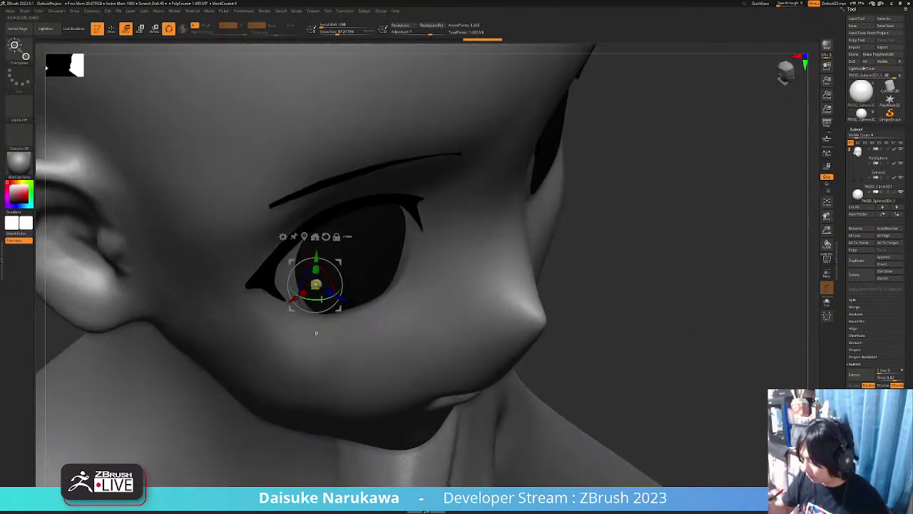
# Stretch the tiny sphere into an oval with a larger SnakeHook brush.
pyautogui.press('q')
pyautogui.press('b')
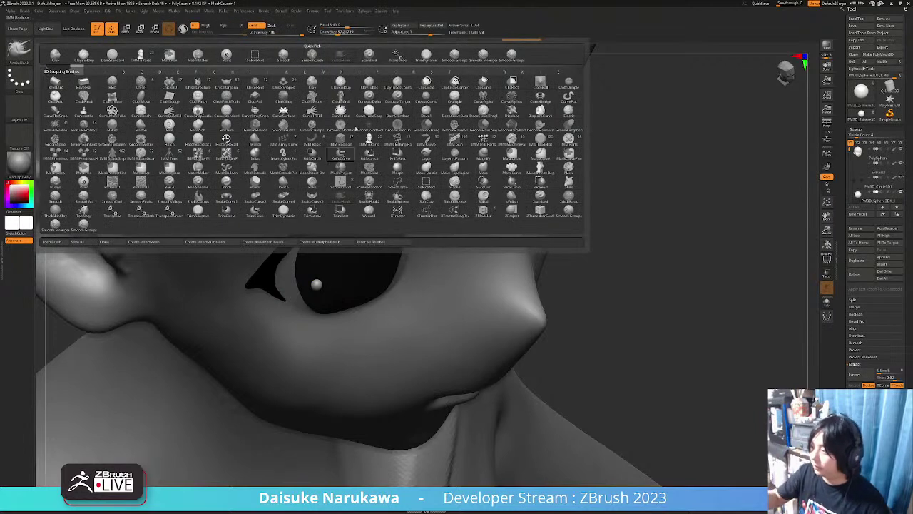
pyautogui.moveTo(337, 35); pyautogui.dragTo(350, 35)
pyautogui.moveTo(314, 265)
pyautogui.mouseDown(button='right')
pyautogui.moveTo(295, 293)
pyautogui.moveTo(301, 277)
pyautogui.moveTo(338, 278)
pyautogui.mouseUp(button='right')
pyautogui.click(345, 33)
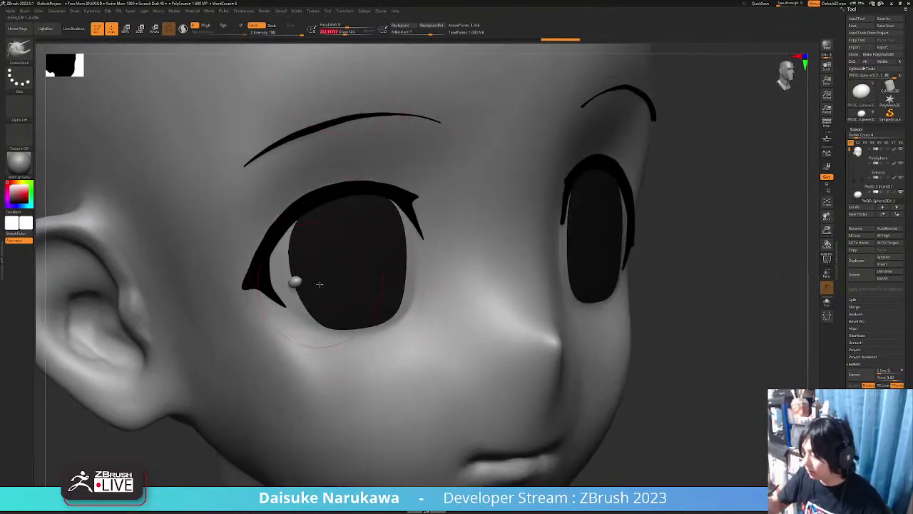
pyautogui.moveTo(280, 300); pyautogui.dragTo(293, 289)
pyautogui.moveTo(292, 289); pyautogui.dragTo(293, 321, button='right')
# Reposition the oval highlight over the lower outer rim of the iris and continue flattening it with SnakeHook.
pyautogui.click(127, 29)
pyautogui.moveTo(278, 279); pyautogui.dragTo(365, 230, button='right')
pyautogui.click(112, 29)
pyautogui.moveTo(272, 321)
pyautogui.mouseDown(button='right')
pyautogui.moveTo(327, 330)
pyautogui.moveTo(311, 336)
pyautogui.moveTo(310, 309)
pyautogui.moveTo(330, 276)
pyautogui.moveTo(345, 275)
pyautogui.mouseUp(button='right')
pyautogui.keyDown('ctrl'); pyautogui.moveTo(345, 275); pyautogui.dragTo(385, 292, button='right'); pyautogui.keyUp('ctrl')
pyautogui.moveTo(385, 292); pyautogui.dragTo(500, 343, button='right')
# Refine the highlight into a smooth, flat oval with SnakeHook, reducing the brush size and undoing the last pull.
pyautogui.moveTo(296, 265)
pyautogui.keyDown('ctrl'); pyautogui.mouseDown(button='right')
pyautogui.moveTo(307, 317)
pyautogui.moveTo(328, 314)
pyautogui.moveTo(279, 323)
pyautogui.moveTo(277, 287)
pyautogui.mouseUp(button='right'); pyautogui.keyUp('ctrl')
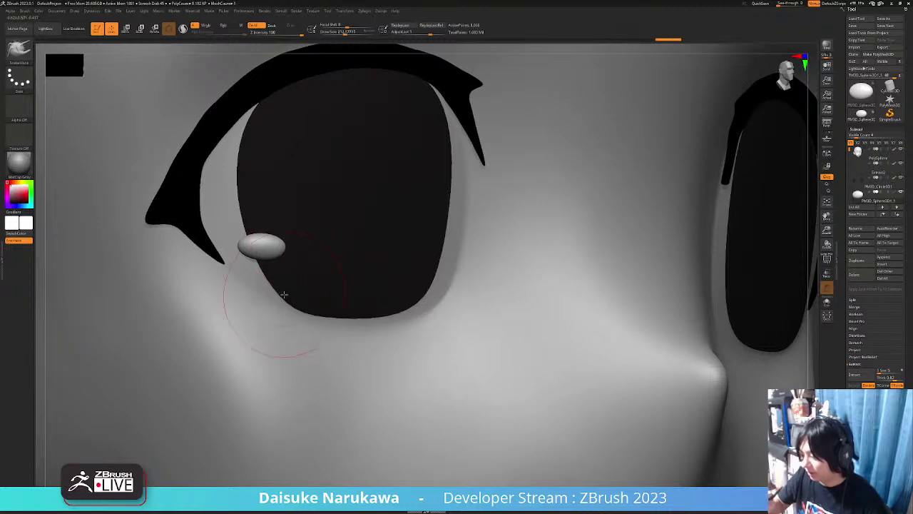
pyautogui.moveTo(284, 297)
pyautogui.mouseDown(button='right')
pyautogui.moveTo(304, 273)
pyautogui.moveTo(288, 284)
pyautogui.mouseUp(button='right')
pyautogui.keyDown('ctrl'); pyautogui.moveTo(288, 284); pyautogui.dragTo(264, 307, button='right'); pyautogui.keyUp('ctrl')
pyautogui.keyDown('ctrl'); pyautogui.moveTo(343, 300); pyautogui.dragTo(424, 365, button='right'); pyautogui.keyUp('ctrl')
pyautogui.keyDown('ctrl'); pyautogui.moveTo(257, 254); pyautogui.dragTo(292, 291, button='right'); pyautogui.keyUp('ctrl')
pyautogui.moveTo(303, 247); pyautogui.dragTo(287, 265, button='right')
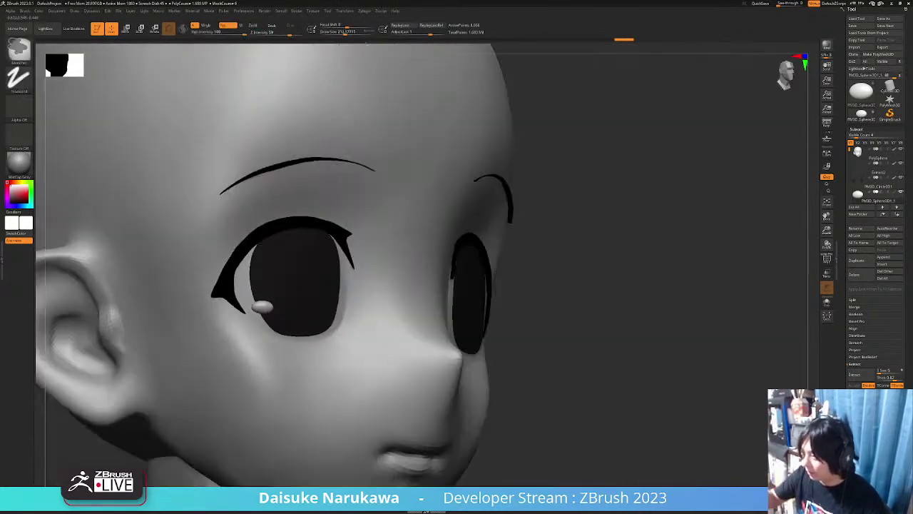
pyautogui.keyDown('ctrl'); pyautogui.moveTo(326, 54); pyautogui.dragTo(265, 285, button='right'); pyautogui.keyUp('ctrl')
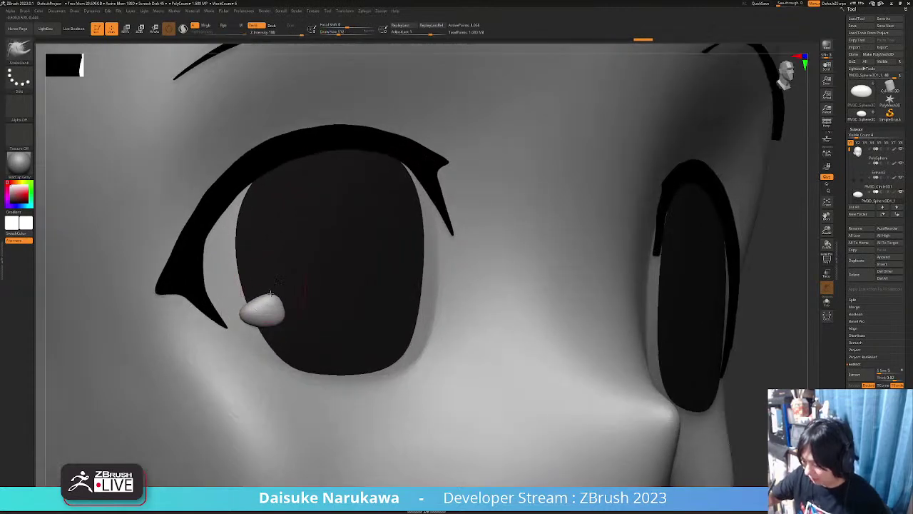
pyautogui.moveTo(298, 326); pyautogui.dragTo(301, 471, button='right')
pyautogui.hotkey('ctrl', 'z')
pyautogui.keyDown('alt'); pyautogui.moveTo(285, 428); pyautogui.dragTo(668, 362, button='right'); pyautogui.keyUp('alt')
# Duplicate the eye highlight and place the copy on the lower inner edge of the character's left iris.
pyautogui.click(864, 263)
pyautogui.keyDown('ctrl'); pyautogui.moveTo(604, 323); pyautogui.dragTo(525, 398, button='right'); pyautogui.keyUp('ctrl')
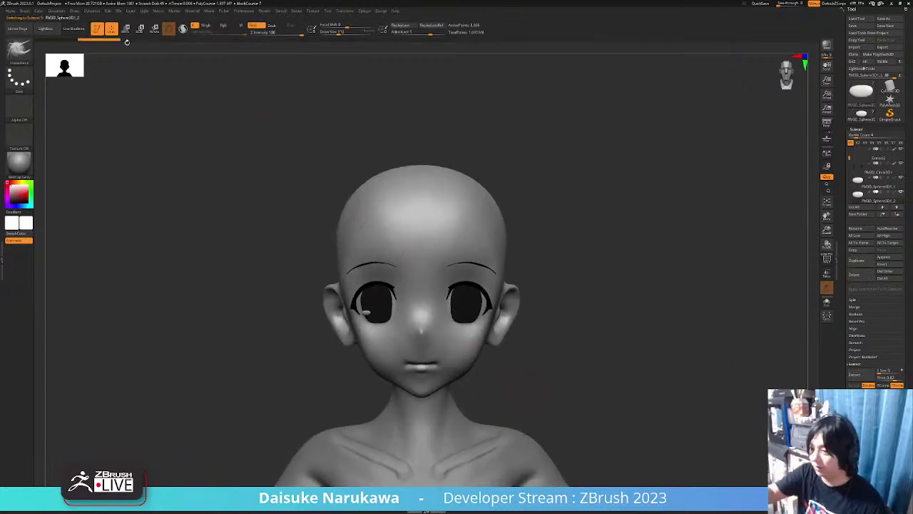
pyautogui.click(126, 30)
pyautogui.keyDown('ctrl'); pyautogui.moveTo(449, 194); pyautogui.dragTo(386, 264, button='right'); pyautogui.keyUp('ctrl')
pyautogui.moveTo(311, 309); pyautogui.dragTo(475, 313)
pyautogui.moveTo(476, 313); pyautogui.dragTo(460, 328, button='right')
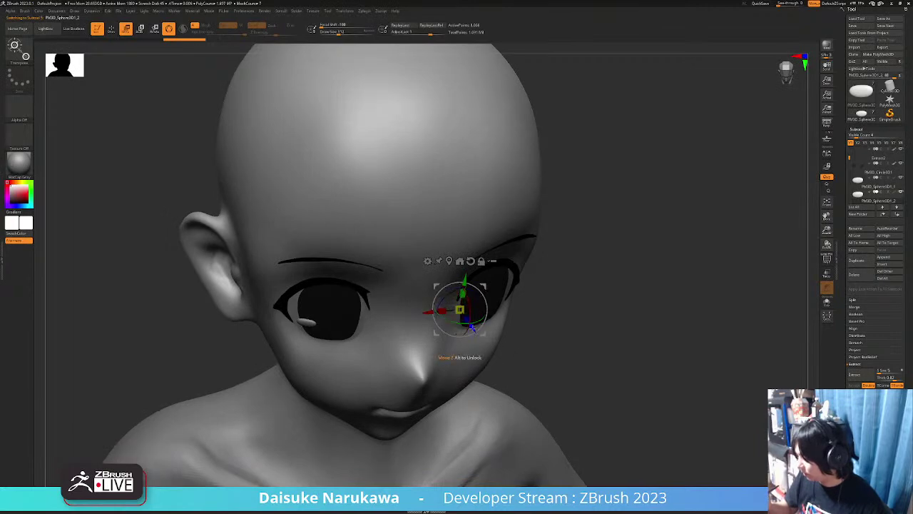
pyautogui.keyDown('ctrl'); pyautogui.moveTo(478, 332); pyautogui.dragTo(485, 327, button='right'); pyautogui.keyUp('ctrl')
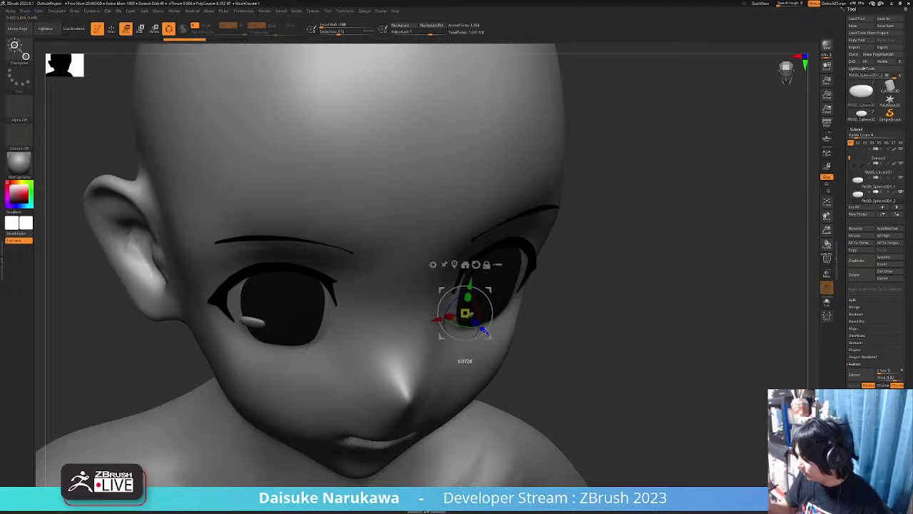
pyautogui.moveTo(485, 328); pyautogui.dragTo(487, 290, button='right')
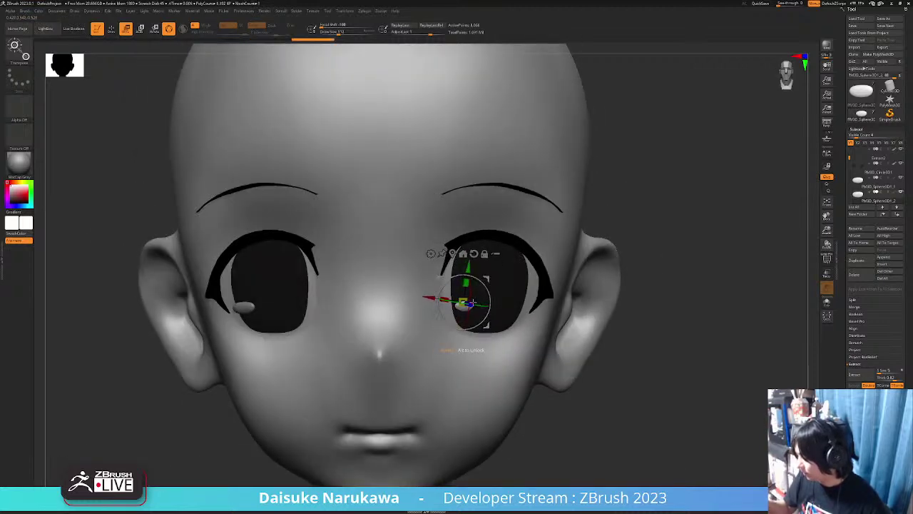
pyautogui.moveTo(471, 305)
pyautogui.keyDown('alt'); pyautogui.mouseDown(button='right')
pyautogui.moveTo(437, 295)
pyautogui.moveTo(426, 302)
pyautogui.mouseUp(button='right'); pyautogui.keyUp('alt')
# Adjust the duplicated highlight's shape with the SnakeHook brush.
pyautogui.click(111, 29)
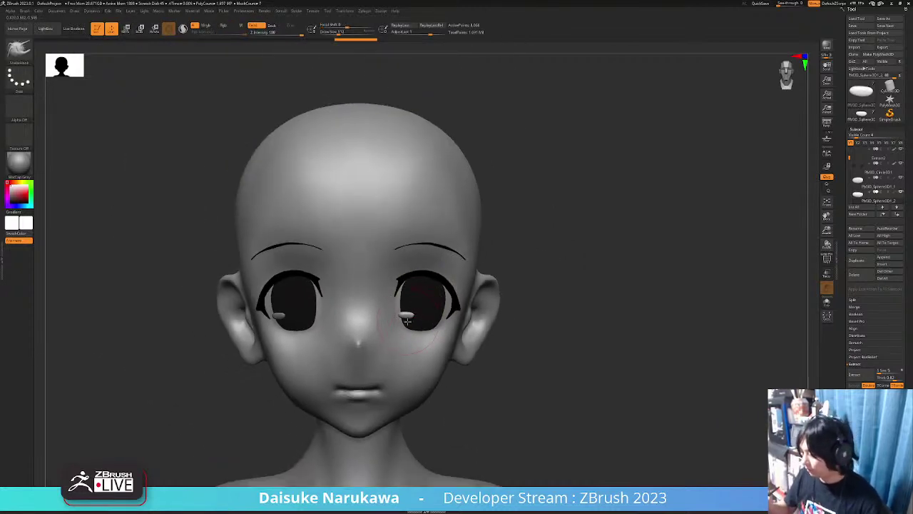
pyautogui.moveTo(407, 320); pyautogui.dragTo(455, 353, button='right')
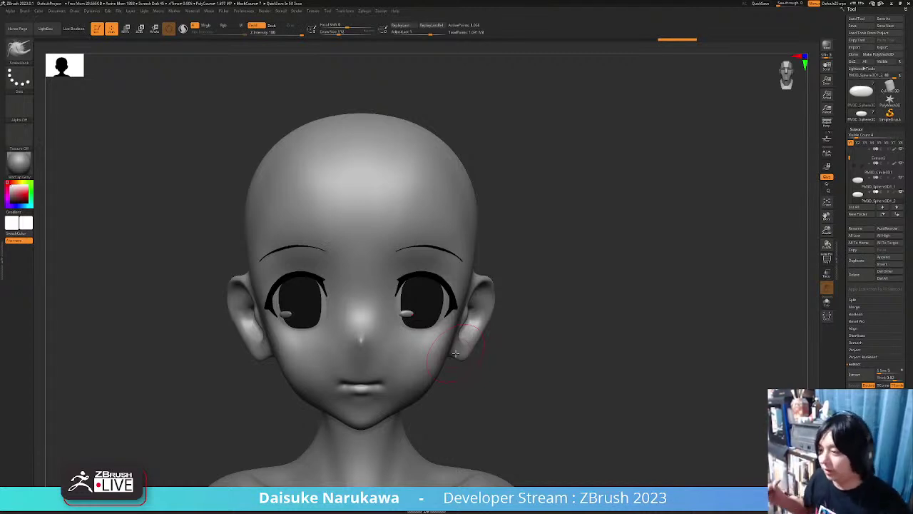
pyautogui.moveTo(435, 346); pyautogui.dragTo(440, 373, button='right')
# Merge the two eye highlights into one subtool with MergeDown.
pyautogui.keyDown('shift'); pyautogui.moveTo(409, 325); pyautogui.dragTo(484, 323, button='right'); pyautogui.keyUp('shift')
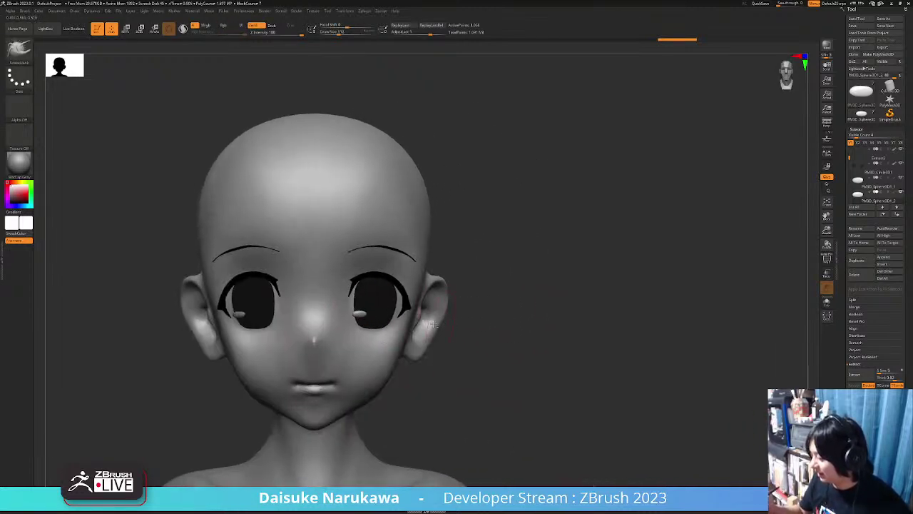
pyautogui.click(854, 307)
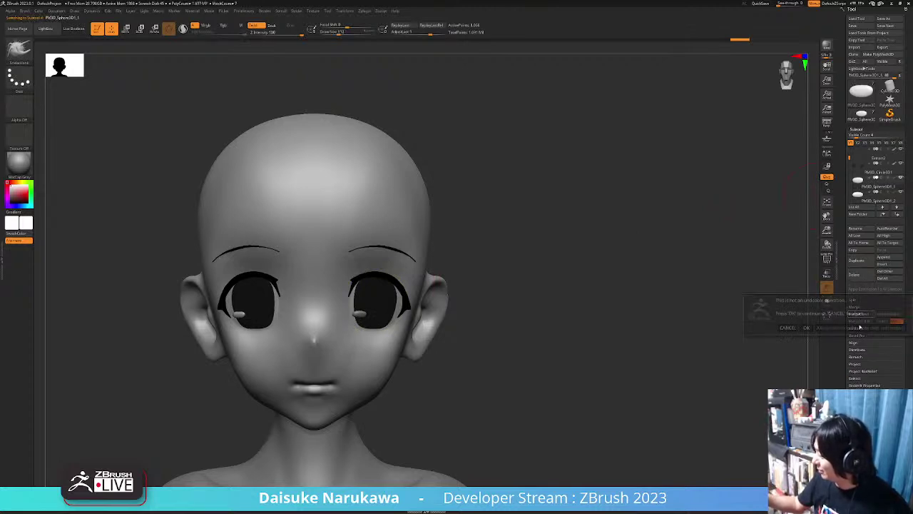
pyautogui.keyDown('alt'); pyautogui.moveTo(421, 394); pyautogui.dragTo(348, 262, button='right'); pyautogui.keyUp('alt')
pyautogui.keyDown('alt'); pyautogui.click(328, 320); pyautogui.keyUp('alt')
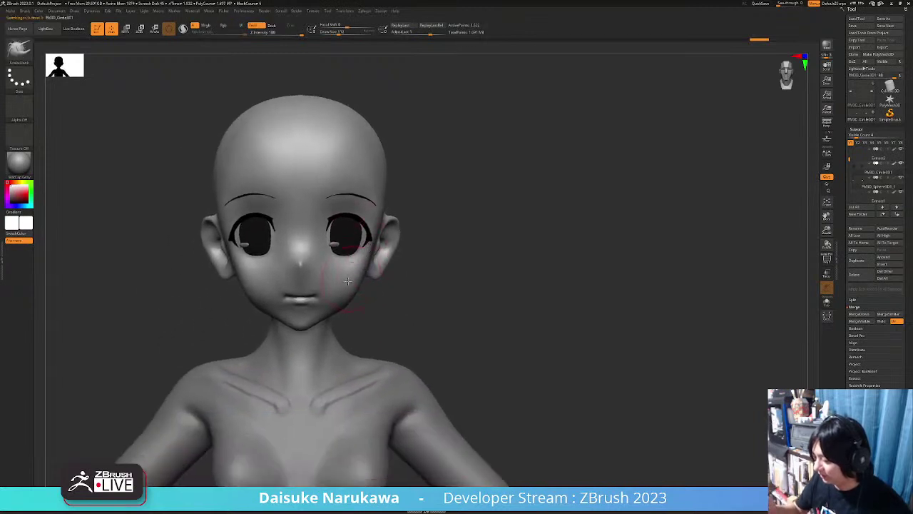
# Fill the merged eye highlights with the active white colour.
pyautogui.keyDown('alt'); pyautogui.click(341, 245); pyautogui.keyUp('alt')
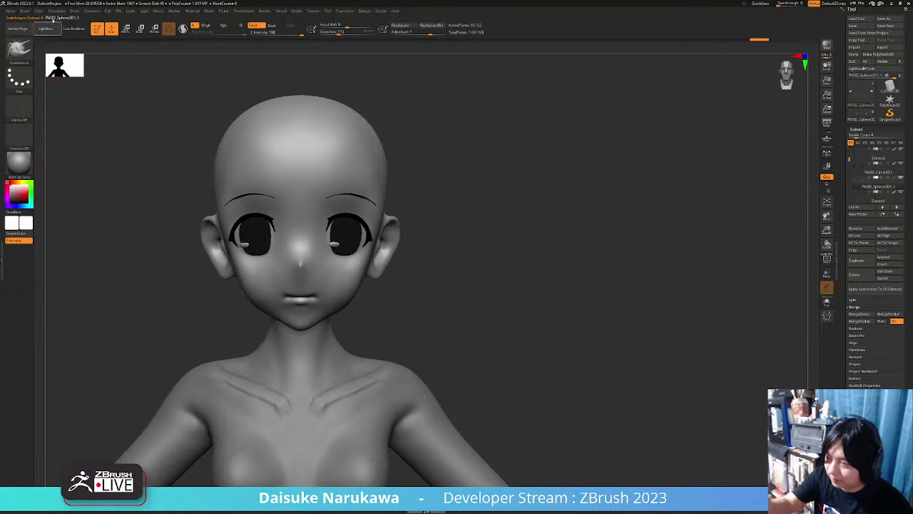
pyautogui.click(39, 12)
pyautogui.moveTo(387, 330); pyautogui.dragTo(397, 347)
pyautogui.keyDown('shift'); pyautogui.moveTo(398, 348); pyautogui.dragTo(364, 382, button='right'); pyautogui.keyUp('shift')
# Examine the face and the whole figure from the front and three-quarter views at different distances.
pyautogui.keyDown('alt'); pyautogui.click(362, 237); pyautogui.keyUp('alt')
pyautogui.moveTo(342, 389)
pyautogui.mouseDown(button='right')
pyautogui.moveTo(363, 395)
pyautogui.moveTo(342, 391)
pyautogui.mouseUp(button='right')
pyautogui.keyDown('ctrl'); pyautogui.moveTo(421, 404); pyautogui.dragTo(417, 294, button='right'); pyautogui.keyUp('ctrl')
pyautogui.moveTo(453, 356)
pyautogui.mouseDown(button='right')
pyautogui.moveTo(479, 354)
pyautogui.moveTo(452, 364)
pyautogui.mouseUp(button='right')
pyautogui.keyDown('ctrl'); pyautogui.moveTo(453, 363); pyautogui.dragTo(440, 294, button='right'); pyautogui.keyUp('ctrl')
pyautogui.keyDown('alt'); pyautogui.moveTo(423, 375); pyautogui.dragTo(418, 332, button='right'); pyautogui.keyUp('alt')
pyautogui.keyDown('ctrl'); pyautogui.moveTo(420, 383); pyautogui.dragTo(414, 434, button='right'); pyautogui.keyUp('ctrl')
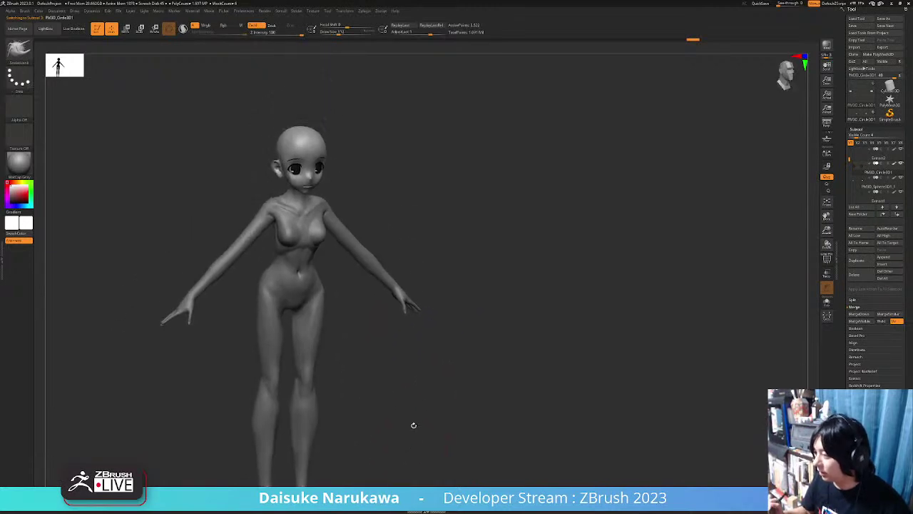
pyautogui.keyDown('shift'); pyautogui.moveTo(411, 401); pyautogui.dragTo(405, 400, button='right'); pyautogui.keyUp('shift')
pyautogui.keyDown('ctrl'); pyautogui.moveTo(322, 280); pyautogui.dragTo(321, 325, button='right'); pyautogui.keyUp('ctrl')
pyautogui.keyDown('alt'); pyautogui.moveTo(302, 268); pyautogui.dragTo(312, 435, button='right'); pyautogui.keyUp('alt')
pyautogui.keyDown('alt'); pyautogui.click(315, 264); pyautogui.keyUp('alt')
pyautogui.moveTo(315, 263)
pyautogui.mouseDown(button='right')
pyautogui.moveTo(338, 260)
pyautogui.moveTo(287, 261)
pyautogui.moveTo(328, 260)
pyautogui.mouseUp(button='right')
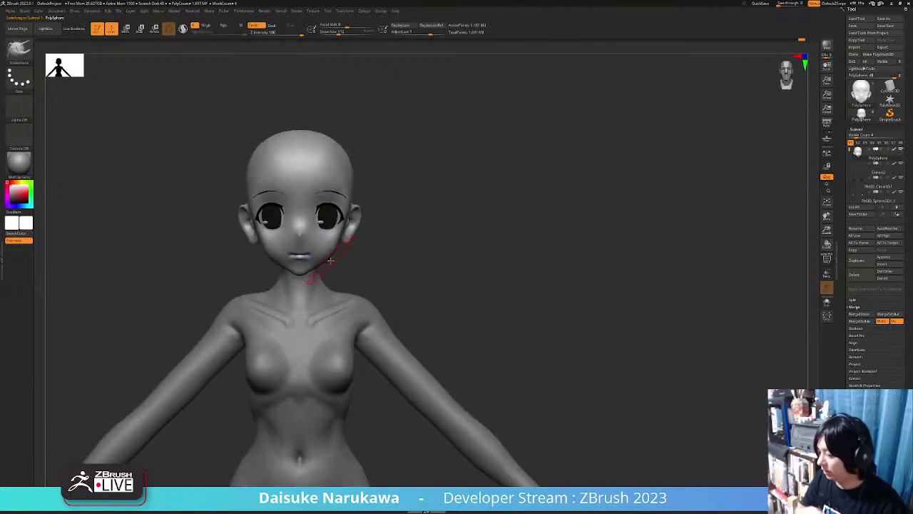
# Carve the neck muscle lines from the jaw towards the collarbones on the body with DamStandard and smooth them.
pyautogui.keyDown('alt'); pyautogui.click(327, 314); pyautogui.keyUp('alt')
pyautogui.press('b')
pyautogui.press('d')
pyautogui.press('s')
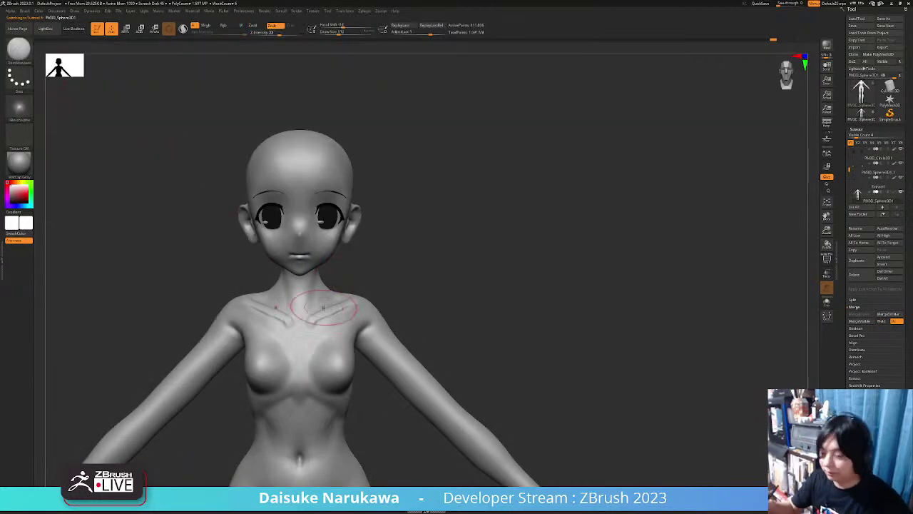
pyautogui.keyDown('ctrl'); pyautogui.moveTo(323, 295); pyautogui.dragTo(321, 326, button='right'); pyautogui.keyUp('ctrl')
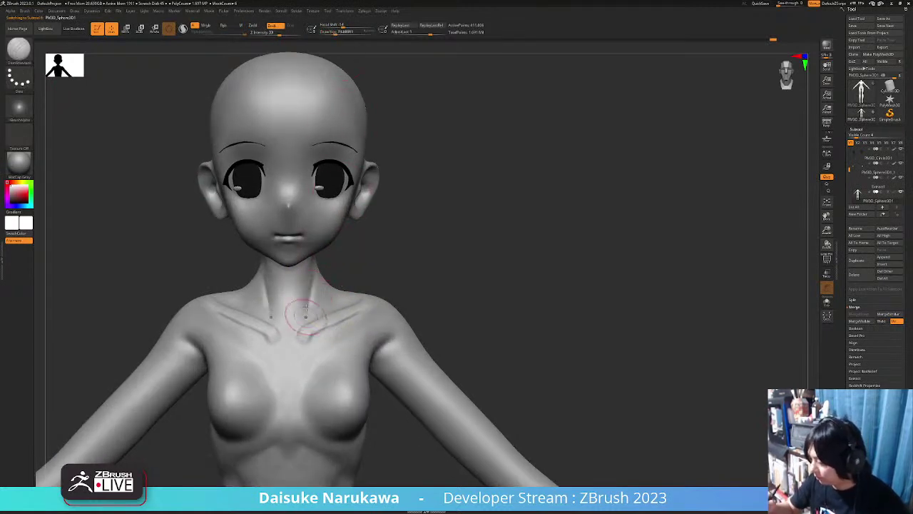
pyautogui.moveTo(312, 269); pyautogui.dragTo(303, 306)
pyautogui.moveTo(321, 286); pyautogui.dragTo(309, 276, button='right')
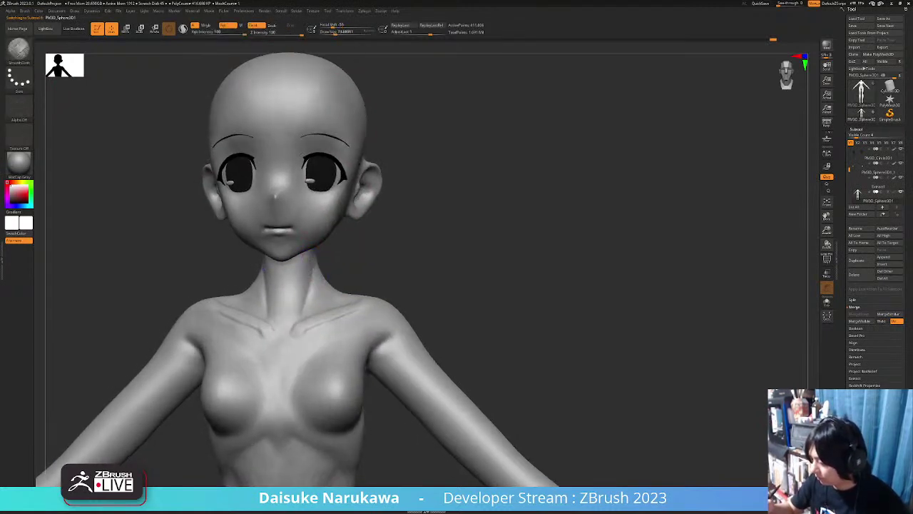
# Carve the notch between the collarbones with DamStandard and build up its edges with ClayBuildup.
pyautogui.moveTo(289, 334); pyautogui.dragTo(288, 328, button='right')
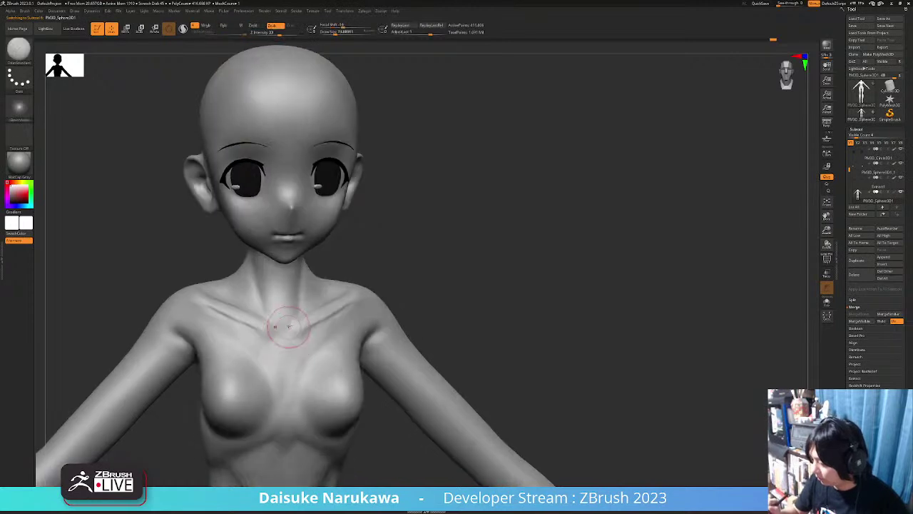
pyautogui.click(30, 63)
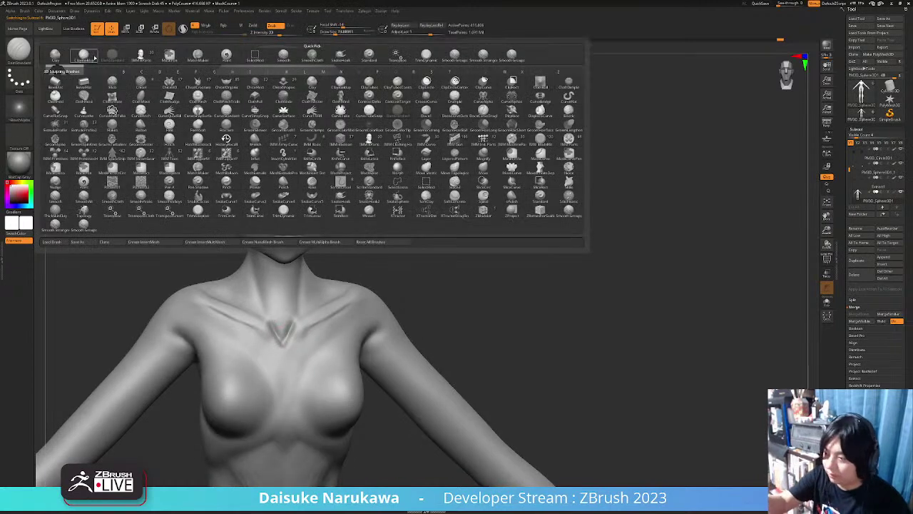
pyautogui.click(83, 56)
pyautogui.moveTo(280, 331); pyautogui.dragTo(277, 318)
pyautogui.click(266, 33)
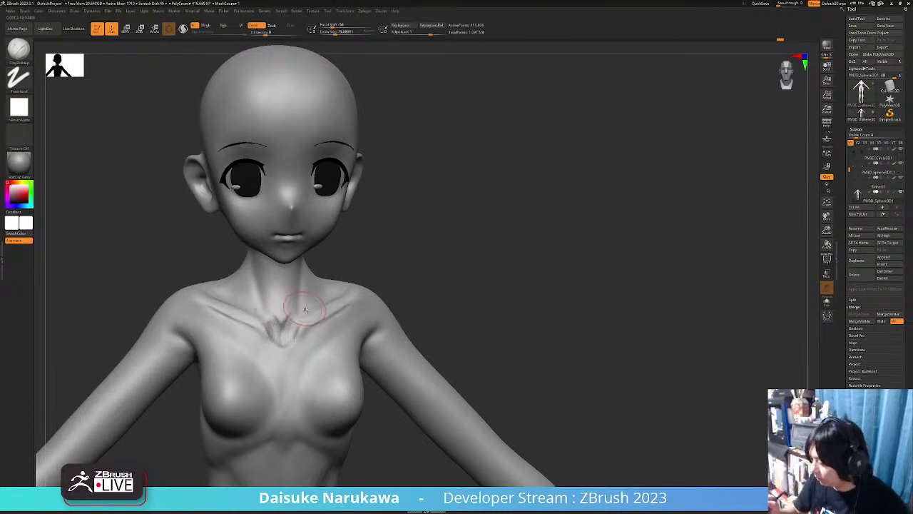
pyautogui.moveTo(304, 307); pyautogui.dragTo(293, 319, button='right')
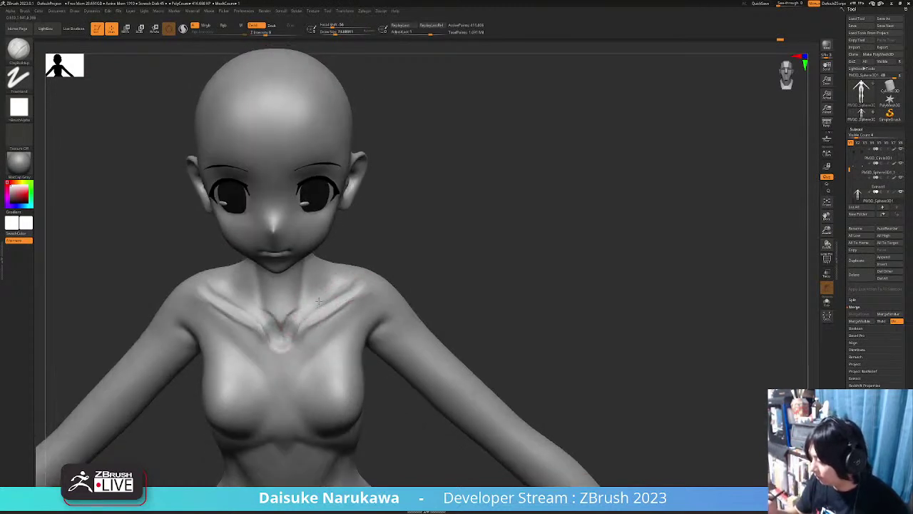
pyautogui.moveTo(336, 284)
pyautogui.mouseDown(button='right')
pyautogui.moveTo(322, 284)
pyautogui.moveTo(343, 316)
pyautogui.moveTo(338, 289)
pyautogui.moveTo(328, 300)
pyautogui.moveTo(347, 296)
pyautogui.moveTo(337, 300)
pyautogui.mouseUp(button='right')
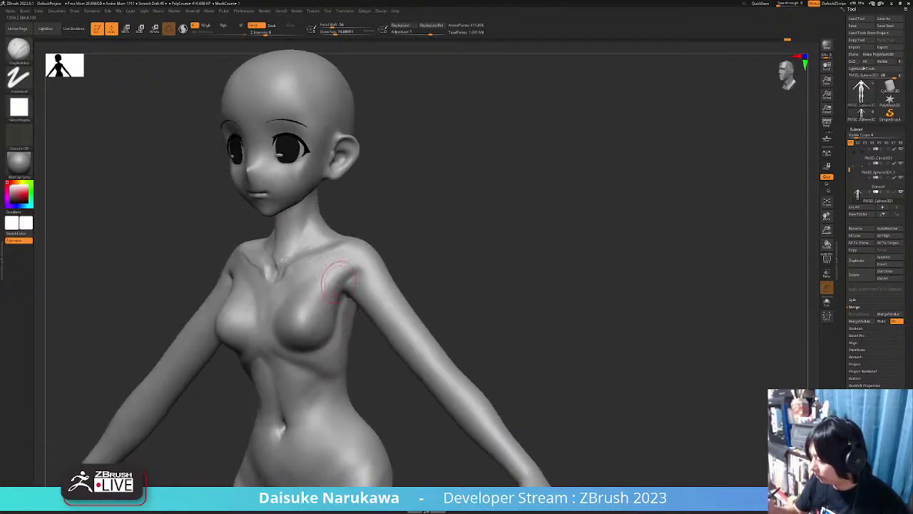
# Build up muscle form on the abdomen and lower belly around the navel with ClayBuildup.
pyautogui.moveTo(281, 261)
pyautogui.keyDown('ctrl'); pyautogui.mouseDown(button='right')
pyautogui.moveTo(299, 332)
pyautogui.moveTo(361, 357)
pyautogui.moveTo(296, 252)
pyautogui.mouseUp(button='right'); pyautogui.keyUp('ctrl')
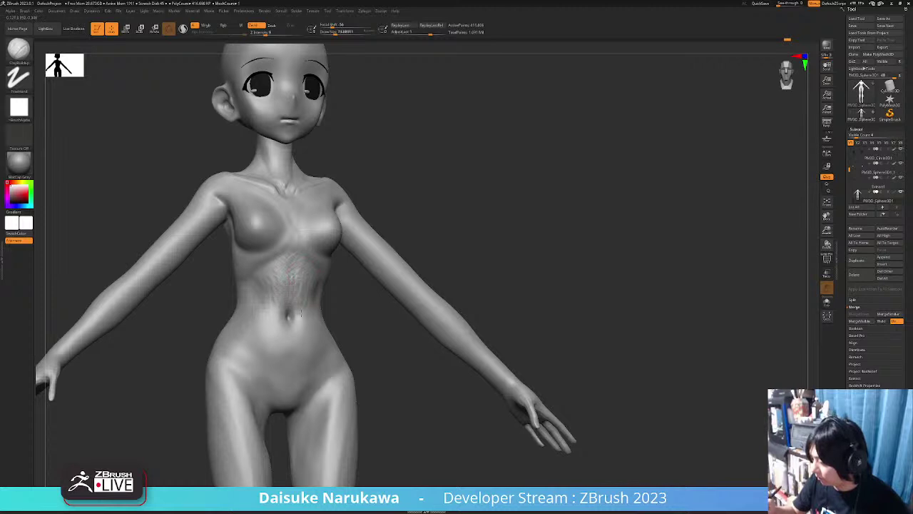
pyautogui.moveTo(310, 307); pyautogui.dragTo(301, 270, button='right')
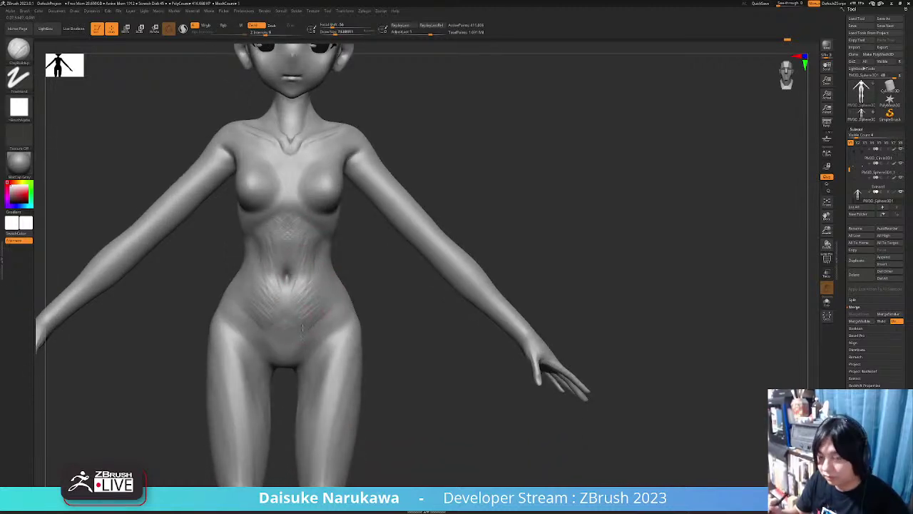
pyautogui.keyDown('ctrl'); pyautogui.moveTo(339, 324); pyautogui.dragTo(355, 287, button='right'); pyautogui.keyUp('ctrl')
pyautogui.keyDown('alt'); pyautogui.moveTo(359, 355); pyautogui.dragTo(416, 399, button='right'); pyautogui.keyUp('alt')
pyautogui.moveTo(208, 383); pyautogui.dragTo(234, 380, button='right')
# Build up the lower back, buttocks, hips and thighs of the body with ClayBuildup.
pyautogui.moveTo(340, 249); pyautogui.dragTo(335, 284, button='right')
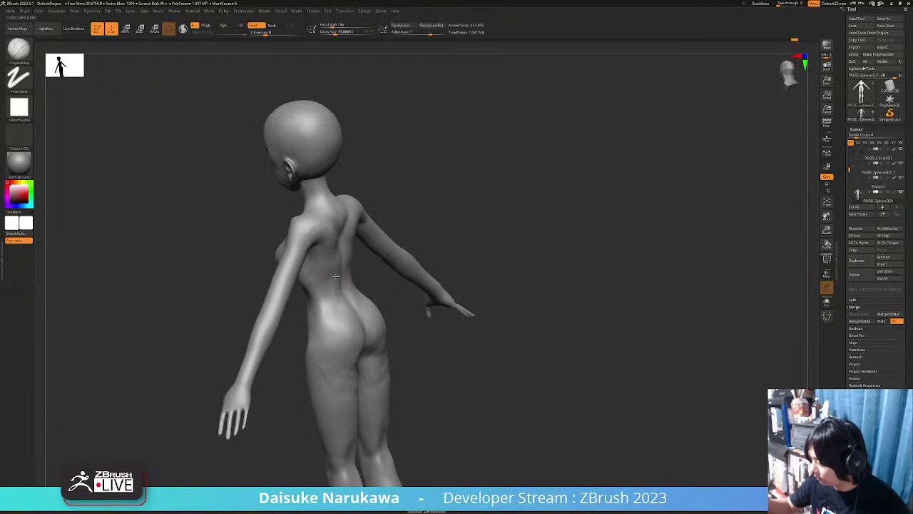
pyautogui.moveTo(359, 274); pyautogui.dragTo(378, 326, button='right')
pyautogui.moveTo(316, 152); pyautogui.dragTo(367, 332, button='right')
pyautogui.keyDown('ctrl'); pyautogui.moveTo(382, 391); pyautogui.dragTo(348, 371, button='right'); pyautogui.keyUp('ctrl')
pyautogui.moveTo(293, 264); pyautogui.dragTo(349, 402, button='right')
pyautogui.keyDown('ctrl'); pyautogui.moveTo(346, 300); pyautogui.dragTo(321, 349, button='right'); pyautogui.keyUp('ctrl')
pyautogui.moveTo(300, 252)
pyautogui.mouseDown(button='right')
pyautogui.moveTo(335, 264)
pyautogui.moveTo(296, 254)
pyautogui.mouseUp(button='right')
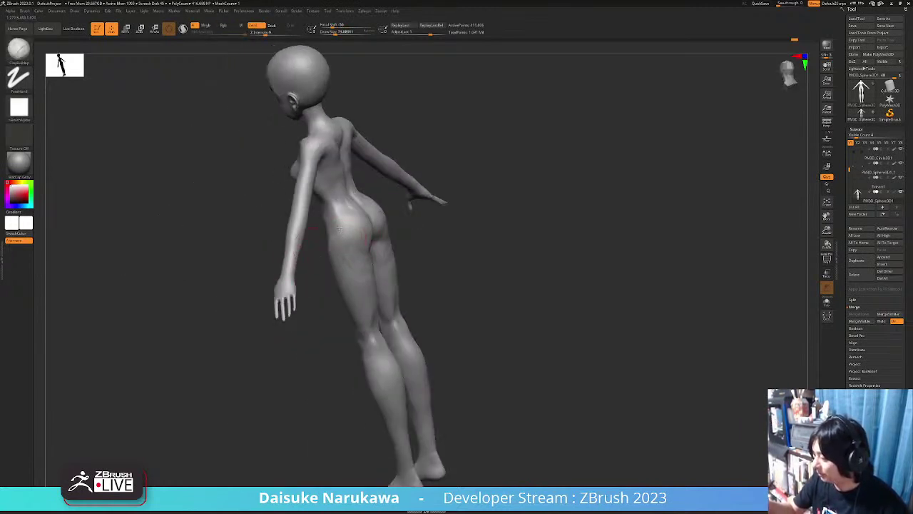
pyautogui.moveTo(361, 259)
pyautogui.mouseDown(button='right')
pyautogui.moveTo(364, 234)
pyautogui.moveTo(340, 227)
pyautogui.moveTo(341, 255)
pyautogui.moveTo(361, 262)
pyautogui.moveTo(386, 233)
pyautogui.moveTo(382, 254)
pyautogui.moveTo(392, 236)
pyautogui.moveTo(422, 275)
pyautogui.mouseUp(button='right')
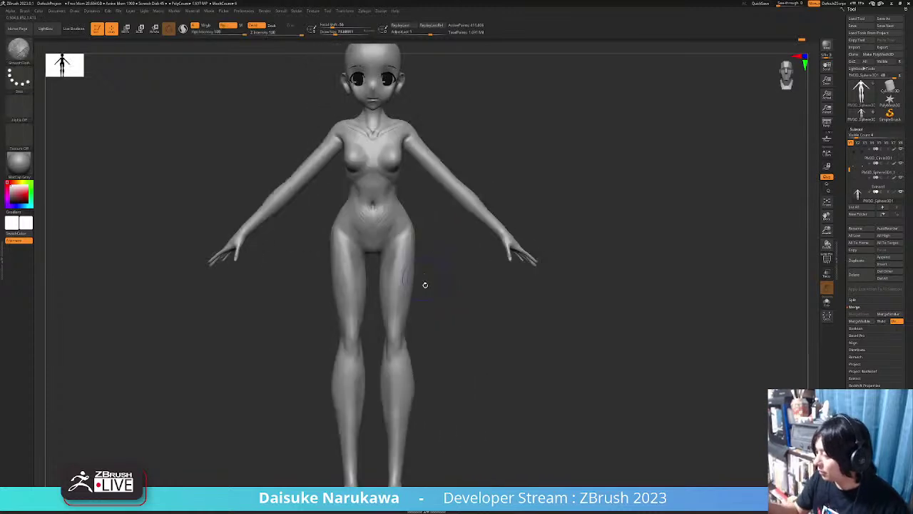
pyautogui.moveTo(375, 369); pyautogui.dragTo(389, 385, button='right')
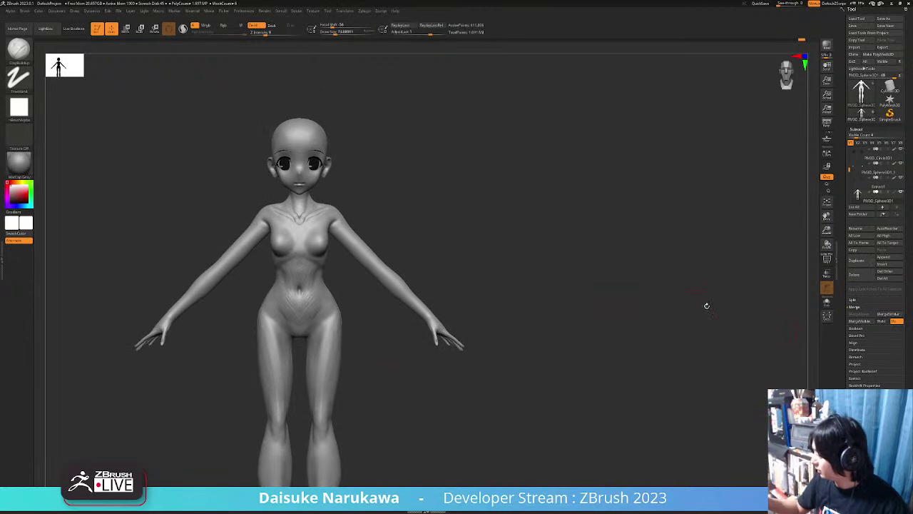
# Insert a sphere subtool and place it beside the upper part of the head as a hair base.
pyautogui.click(882, 264)
pyautogui.click(685, 302)
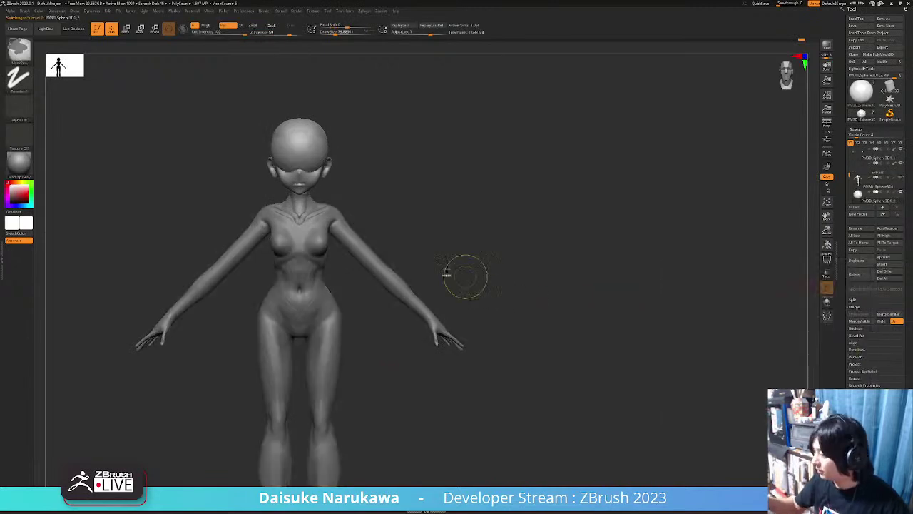
pyautogui.keyDown('ctrl'); pyautogui.moveTo(471, 283); pyautogui.dragTo(447, 432, button='right'); pyautogui.keyUp('ctrl')
pyautogui.keyDown('alt'); pyautogui.moveTo(428, 150); pyautogui.dragTo(468, 294, button='right'); pyautogui.keyUp('alt')
pyautogui.press('w')
pyautogui.moveTo(222, 212); pyautogui.dragTo(116, 199)
pyautogui.moveTo(115, 199); pyautogui.dragTo(371, 187, button='right')
pyautogui.moveTo(321, 158); pyautogui.dragTo(281, 158)
pyautogui.keyDown('shift'); pyautogui.moveTo(400, 272); pyautogui.dragTo(324, 271, button='right'); pyautogui.keyUp('shift')
pyautogui.press('q')
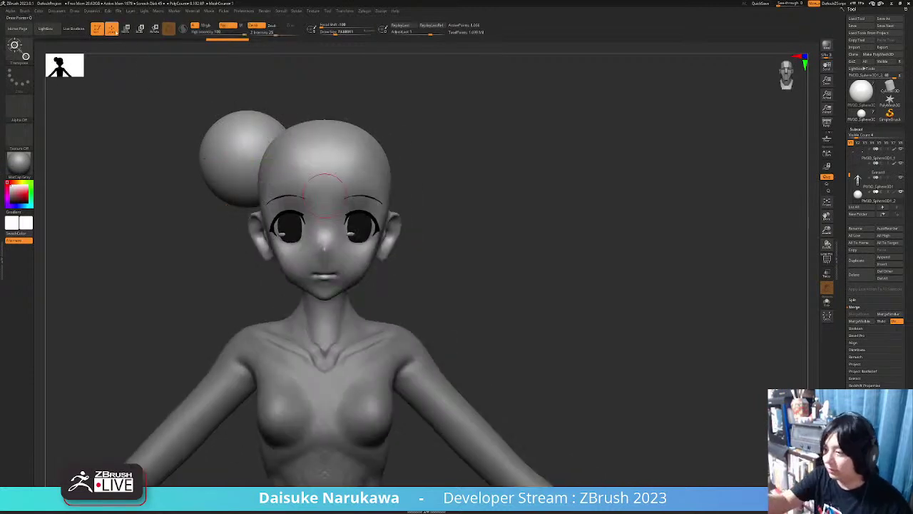
# Stretch the sphere vertically into a long hair mass behind the ear with a larger SnakeHook brush.
pyautogui.click(20, 51)
pyautogui.click(340, 55)
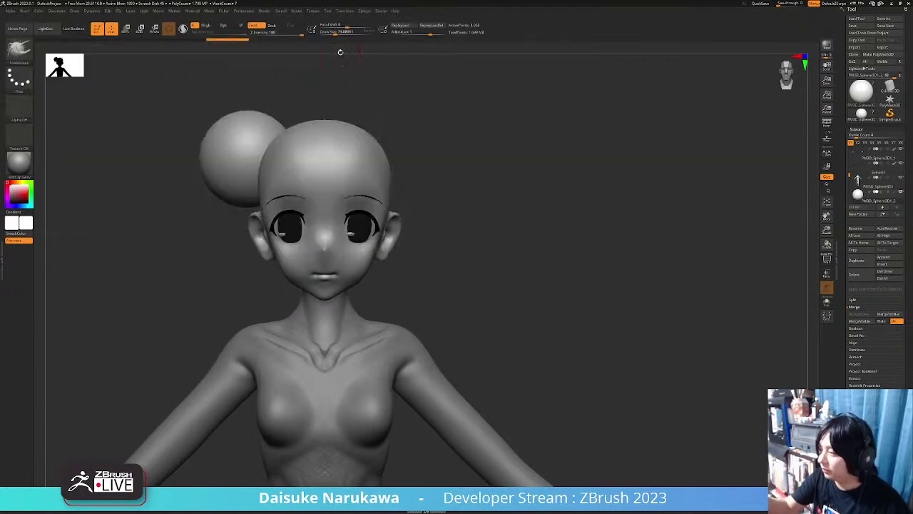
pyautogui.moveTo(343, 32); pyautogui.dragTo(358, 32)
pyautogui.moveTo(260, 239)
pyautogui.keyDown('ctrl'); pyautogui.mouseDown(button='right')
pyautogui.moveTo(254, 198)
pyautogui.moveTo(262, 242)
pyautogui.moveTo(255, 207)
pyautogui.mouseUp(button='right'); pyautogui.keyUp('ctrl')
pyautogui.moveTo(245, 187)
pyautogui.mouseDown()
pyautogui.moveTo(220, 214)
pyautogui.moveTo(241, 251)
pyautogui.mouseUp()
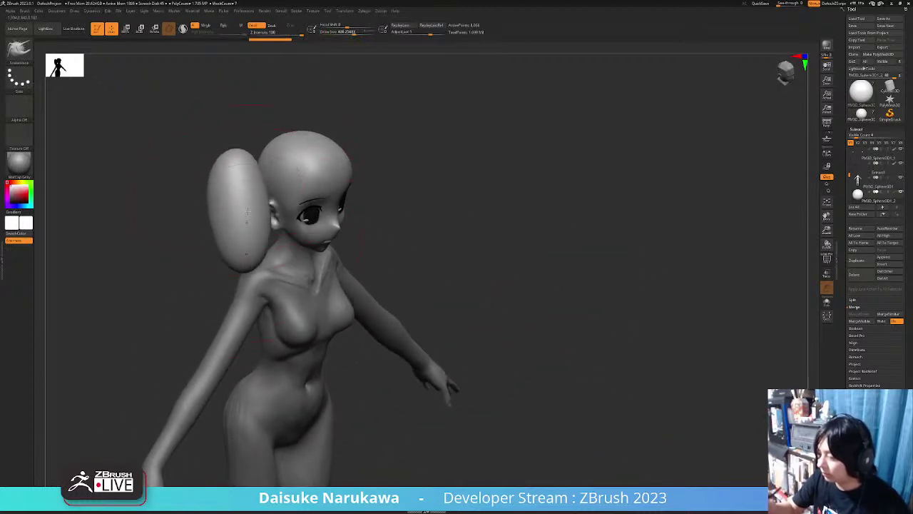
pyautogui.moveTo(246, 241); pyautogui.dragTo(284, 214, button='right')
pyautogui.moveTo(257, 181); pyautogui.dragTo(275, 162)
pyautogui.moveTo(279, 157); pyautogui.dragTo(324, 161, button='right')
pyautogui.moveTo(273, 214); pyautogui.dragTo(247, 208)
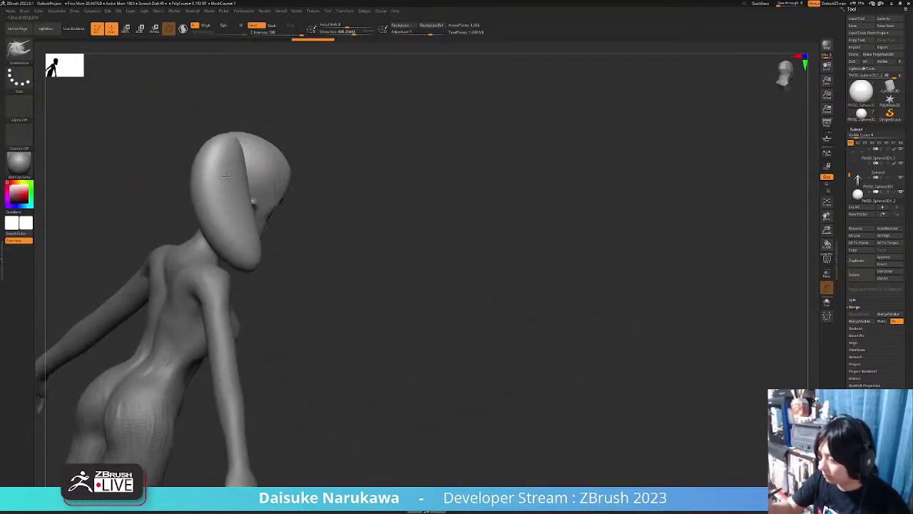
# Bend the hair mass into a curved lock running from the crown behind the neck towards the chest.
pyautogui.moveTo(251, 207); pyautogui.dragTo(187, 201, button='right')
pyautogui.moveTo(251, 149); pyautogui.dragTo(271, 140)
pyautogui.moveTo(254, 168); pyautogui.dragTo(285, 189, button='right')
pyautogui.moveTo(270, 184)
pyautogui.mouseDown()
pyautogui.moveTo(244, 194)
pyautogui.moveTo(279, 142)
pyautogui.mouseUp()
pyautogui.moveTo(285, 179); pyautogui.dragTo(247, 166, button='right')
pyautogui.moveTo(279, 141); pyautogui.dragTo(258, 146)
pyautogui.moveTo(262, 280); pyautogui.dragTo(296, 303)
pyautogui.moveTo(296, 302); pyautogui.dragTo(321, 286, button='right')
pyautogui.moveTo(270, 242); pyautogui.dragTo(246, 261)
pyautogui.moveTo(225, 291); pyautogui.dragTo(232, 276)
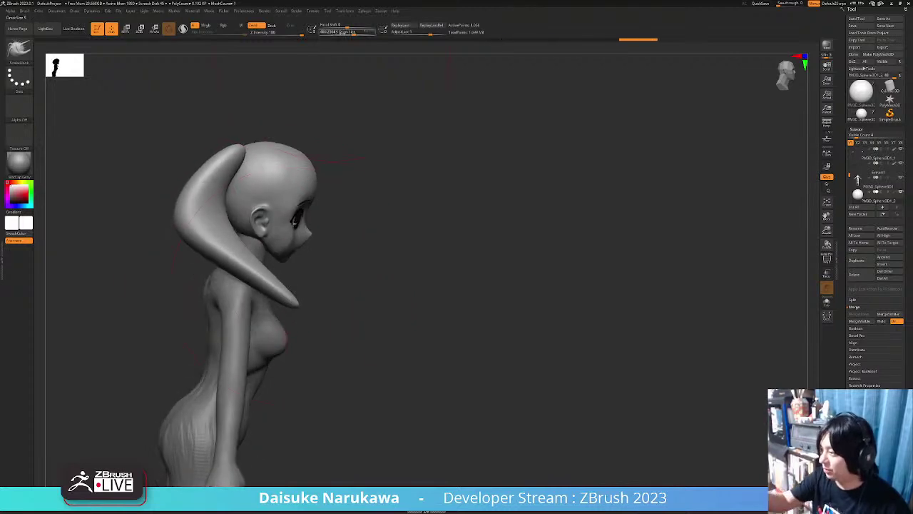
# Pull the lock's lower end down over the chest into a tapered tip and smooth it.
pyautogui.moveTo(291, 303)
pyautogui.mouseDown()
pyautogui.moveTo(297, 335)
pyautogui.moveTo(279, 364)
pyautogui.moveTo(262, 367)
pyautogui.moveTo(281, 308)
pyautogui.mouseUp()
pyautogui.moveTo(276, 347)
pyautogui.keyDown('shift'); pyautogui.mouseDown()
pyautogui.moveTo(277, 297)
pyautogui.moveTo(261, 284)
pyautogui.mouseUp(); pyautogui.keyUp('shift')
pyautogui.moveTo(442, 307); pyautogui.dragTo(292, 334, button='right')
pyautogui.moveTo(287, 316); pyautogui.dragTo(302, 292)
pyautogui.moveTo(294, 331)
pyautogui.mouseDown()
pyautogui.moveTo(288, 356)
pyautogui.moveTo(301, 338)
pyautogui.mouseUp()
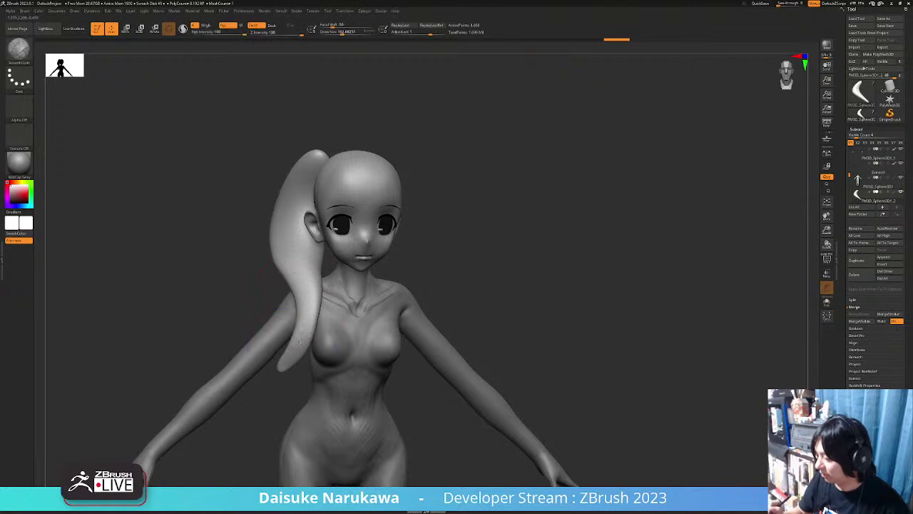
pyautogui.moveTo(386, 336)
pyautogui.mouseDown(button='right')
pyautogui.moveTo(492, 342)
pyautogui.moveTo(335, 339)
pyautogui.moveTo(355, 340)
pyautogui.moveTo(342, 361)
pyautogui.moveTo(309, 375)
pyautogui.moveTo(373, 328)
pyautogui.moveTo(302, 320)
pyautogui.moveTo(333, 353)
pyautogui.mouseUp(button='right')
pyautogui.press('shift')
pyautogui.moveTo(328, 308); pyautogui.dragTo(366, 375, button='right')
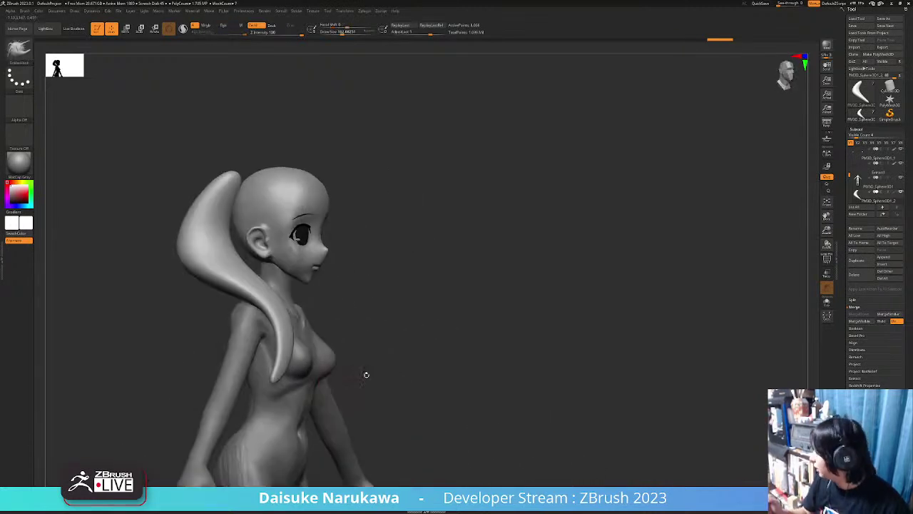
# Delete the sphere-based hair lock subtool.
pyautogui.click(857, 275)
pyautogui.click(813, 289)
pyautogui.moveTo(449, 292); pyautogui.dragTo(356, 285, button='right')
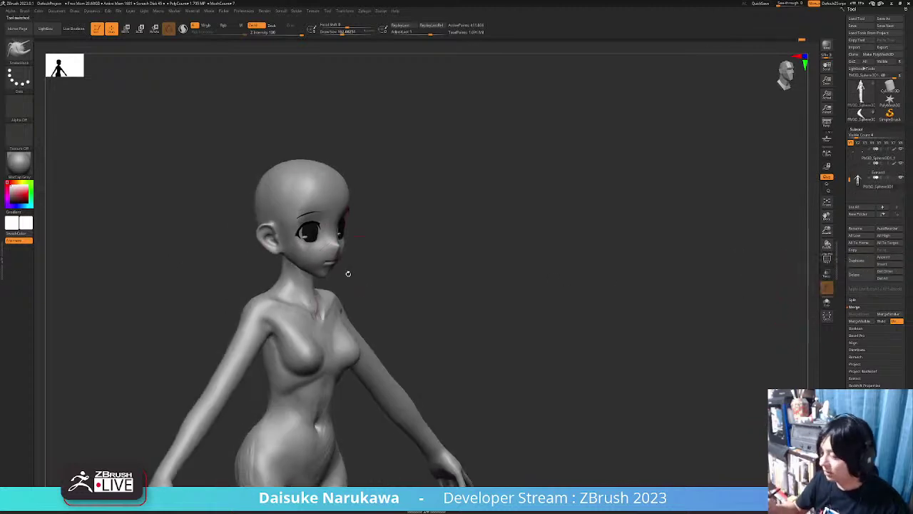
# Draw a mirrored pair of hair tubes with CurveTube from the back of the head over the shoulders to the chest.
pyautogui.click(27, 58)
pyautogui.click(340, 114)
pyautogui.moveTo(335, 215); pyautogui.dragTo(340, 183, button='right')
pyautogui.click(342, 33)
pyautogui.moveTo(251, 193); pyautogui.dragTo(284, 194, button='right')
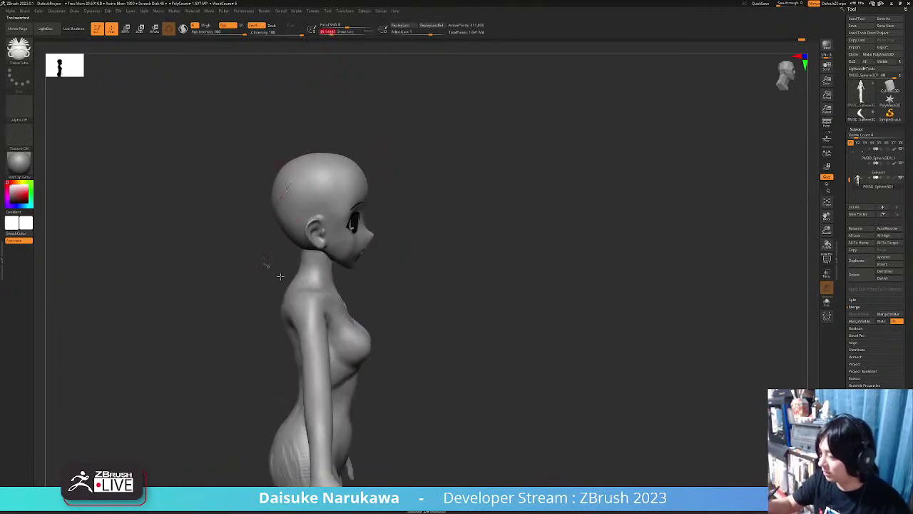
pyautogui.moveTo(385, 347); pyautogui.dragTo(347, 372)
pyautogui.moveTo(335, 434)
pyautogui.mouseDown(button='right')
pyautogui.moveTo(314, 428)
pyautogui.moveTo(349, 420)
pyautogui.moveTo(305, 179)
pyautogui.mouseUp(button='right')
pyautogui.hotkey('ctrl', 'z')
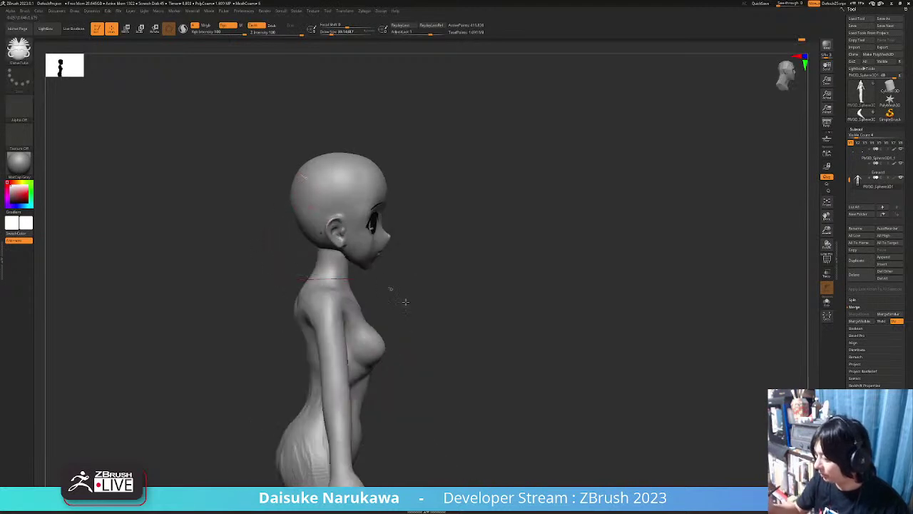
pyautogui.moveTo(397, 291); pyautogui.dragTo(355, 373)
pyautogui.moveTo(324, 381)
pyautogui.mouseDown(button='right')
pyautogui.moveTo(289, 383)
pyautogui.moveTo(321, 380)
pyautogui.mouseUp(button='right')
pyautogui.hotkey('ctrl', 'z')
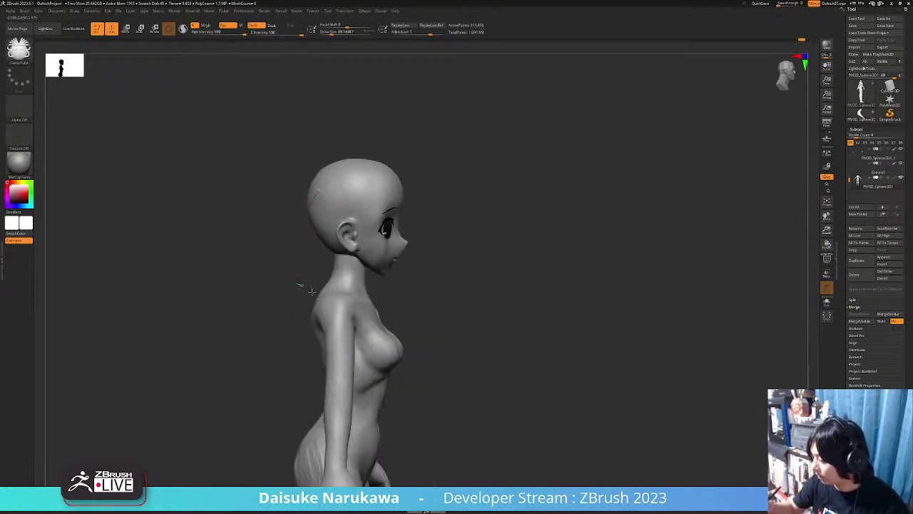
pyautogui.hotkey('ctrl', 'shift', 'z')
pyautogui.moveTo(318, 190); pyautogui.dragTo(684, 345, button='right')
# Split the unmasked hair tubes from the body into their own subtool and make it active.
pyautogui.click(853, 301)
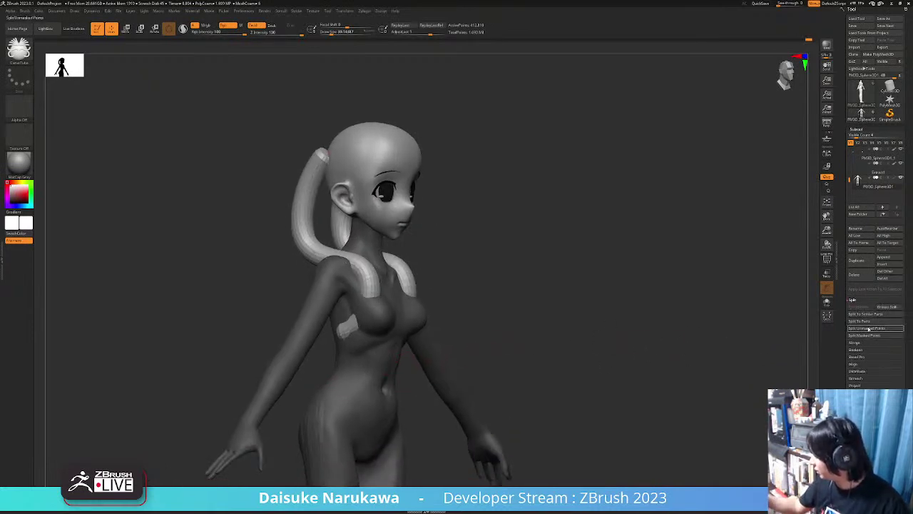
pyautogui.click(866, 329)
pyautogui.keyDown('alt'); pyautogui.click(317, 214); pyautogui.keyUp('alt')
pyautogui.moveTo(184, 213); pyautogui.dragTo(220, 213, button='right')
# Shape the two hair tubes with SnakeHook into curved twin tails with fuller middles and tapered tips.
pyautogui.click(20, 53)
pyautogui.click(283, 83)
pyautogui.click(342, 32)
pyautogui.moveTo(285, 222)
pyautogui.mouseDown(button='right')
pyautogui.moveTo(338, 225)
pyautogui.moveTo(371, 93)
pyautogui.mouseUp(button='right')
pyautogui.moveTo(389, 278); pyautogui.dragTo(415, 266)
pyautogui.moveTo(485, 243); pyautogui.dragTo(399, 236, button='right')
pyautogui.moveTo(426, 276); pyautogui.dragTo(477, 280)
pyautogui.moveTo(476, 279)
pyautogui.mouseDown(button='right')
pyautogui.moveTo(428, 299)
pyautogui.moveTo(407, 285)
pyautogui.mouseUp(button='right')
pyautogui.moveTo(505, 278)
pyautogui.keyDown('shift'); pyautogui.mouseDown()
pyautogui.moveTo(522, 318)
pyautogui.moveTo(509, 299)
pyautogui.mouseUp(); pyautogui.keyUp('shift')
pyautogui.moveTo(510, 299); pyautogui.dragTo(562, 305, button='right')
pyautogui.keyDown('shift'); pyautogui.moveTo(513, 279); pyautogui.dragTo(493, 336); pyautogui.keyUp('shift')
pyautogui.moveTo(491, 337)
pyautogui.keyDown('ctrl'); pyautogui.mouseDown(button='right')
pyautogui.moveTo(383, 336)
pyautogui.moveTo(428, 328)
pyautogui.mouseUp(button='right'); pyautogui.keyUp('ctrl')
# Smooth the twin tails along the shoulders and chest.
pyautogui.moveTo(388, 198); pyautogui.dragTo(387, 278, button='right')
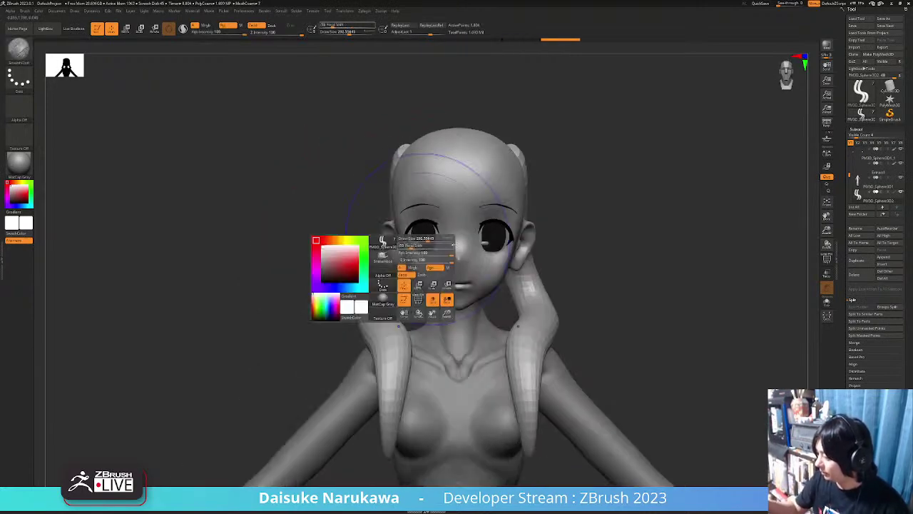
pyautogui.keyDown('alt'); pyautogui.moveTo(449, 278); pyautogui.dragTo(394, 279, button='right'); pyautogui.keyUp('alt')
pyautogui.keyDown('alt'); pyautogui.moveTo(393, 315); pyautogui.dragTo(400, 285, button='right'); pyautogui.keyUp('alt')
pyautogui.moveTo(321, 299); pyautogui.dragTo(391, 350, button='right')
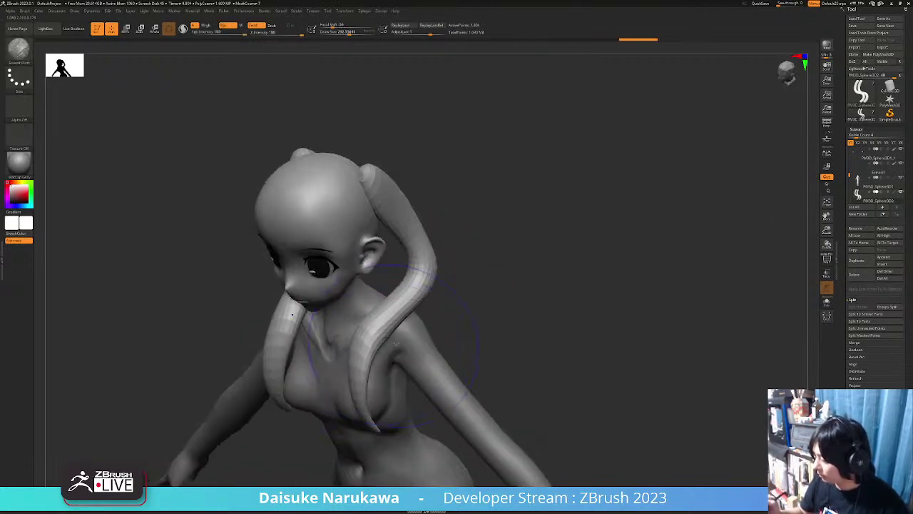
pyautogui.moveTo(429, 272); pyautogui.dragTo(400, 348, button='right')
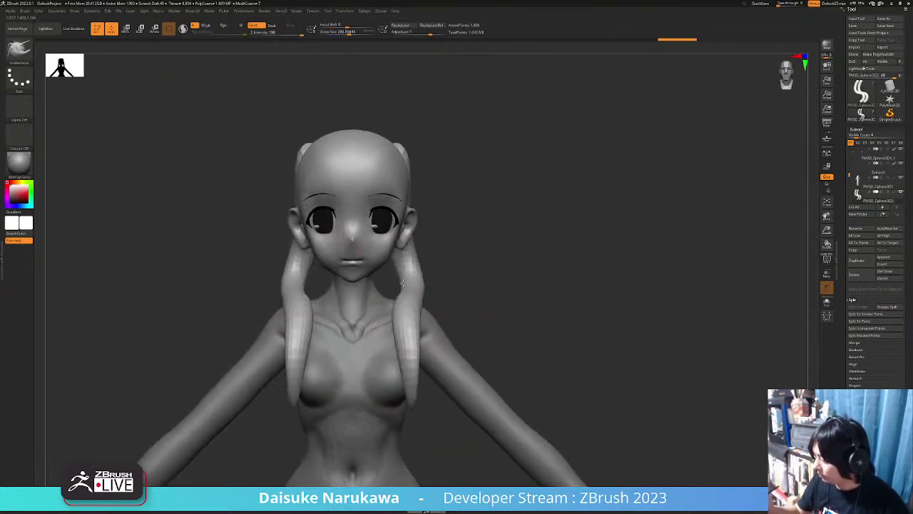
# Refine the curve and pointed ends of the twin tails over the chest with SnakeHook.
pyautogui.moveTo(417, 358); pyautogui.dragTo(411, 359)
pyautogui.moveTo(428, 371); pyautogui.dragTo(371, 389, button='right')
pyautogui.moveTo(413, 364); pyautogui.dragTo(391, 367)
pyautogui.moveTo(336, 421); pyautogui.dragTo(383, 430, button='right')
pyautogui.moveTo(418, 361)
pyautogui.mouseDown(button='right')
pyautogui.moveTo(546, 361)
pyautogui.moveTo(478, 361)
pyautogui.mouseUp(button='right')
pyautogui.moveTo(178, 122); pyautogui.dragTo(247, 122, button='right')
# Try to draw a side lock down the temple beside the face with CurveTube, and undo it.
pyautogui.click(19, 50)
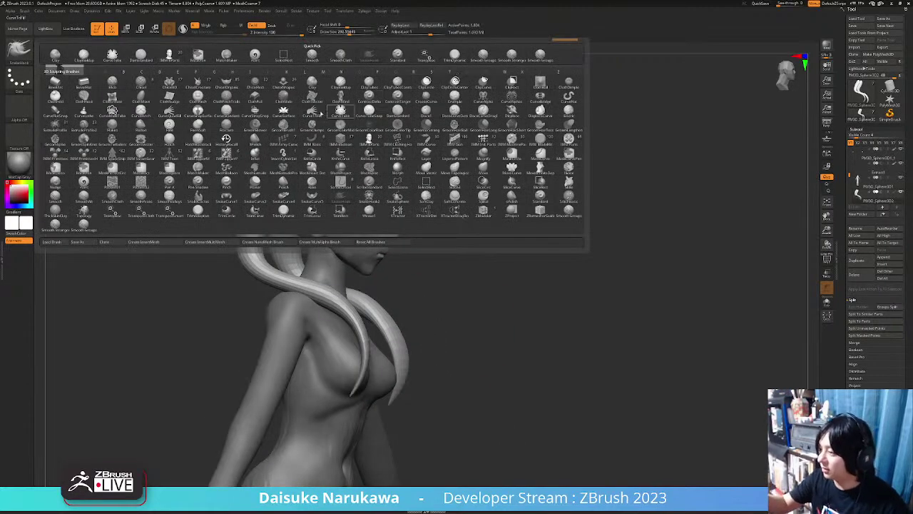
pyautogui.click(114, 55)
pyautogui.moveTo(335, 48); pyautogui.dragTo(271, 48, button='right')
pyautogui.keyDown('ctrl'); pyautogui.moveTo(271, 48); pyautogui.dragTo(289, 130, button='right'); pyautogui.keyUp('ctrl')
pyautogui.moveTo(328, 200); pyautogui.dragTo(334, 171, button='right')
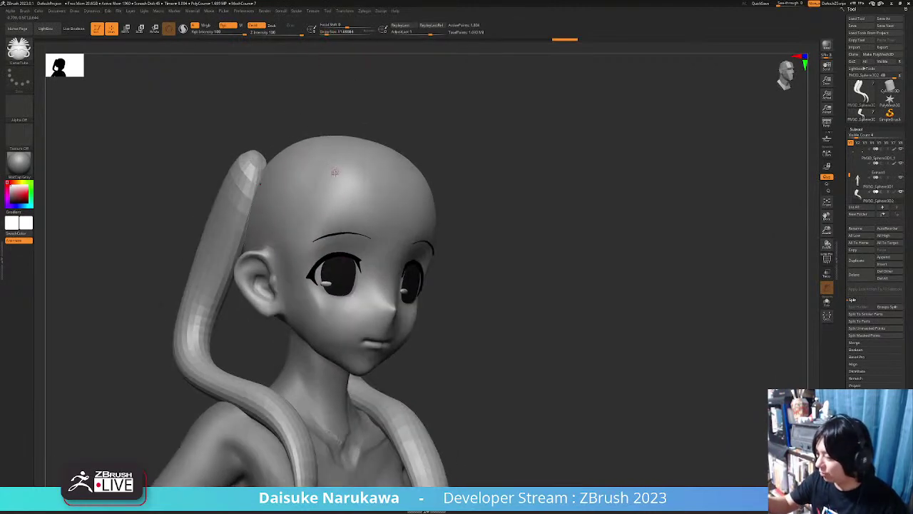
pyautogui.moveTo(287, 323); pyautogui.dragTo(295, 336)
pyautogui.hotkey('ctrl', 'z')
# Try the side lock again as a tube with a draw size of 64, and undo it.
pyautogui.click(331, 32)
pyautogui.moveTo(375, 289)
pyautogui.mouseDown(button='right')
pyautogui.moveTo(314, 293)
pyautogui.moveTo(349, 294)
pyautogui.mouseUp(button='right')
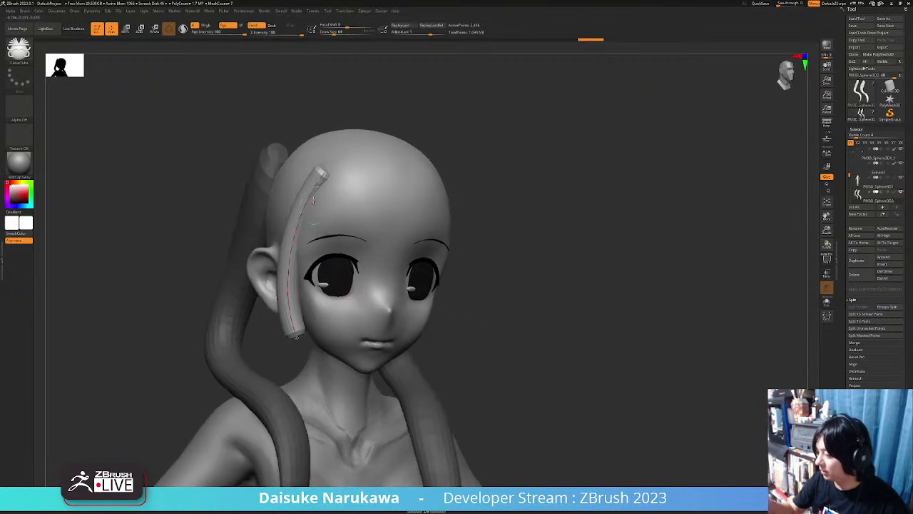
pyautogui.hotkey('ctrl', 'z')
# Switch the curve modifier of the CurveTube stroke from Intensity to Size.
pyautogui.click(296, 10)
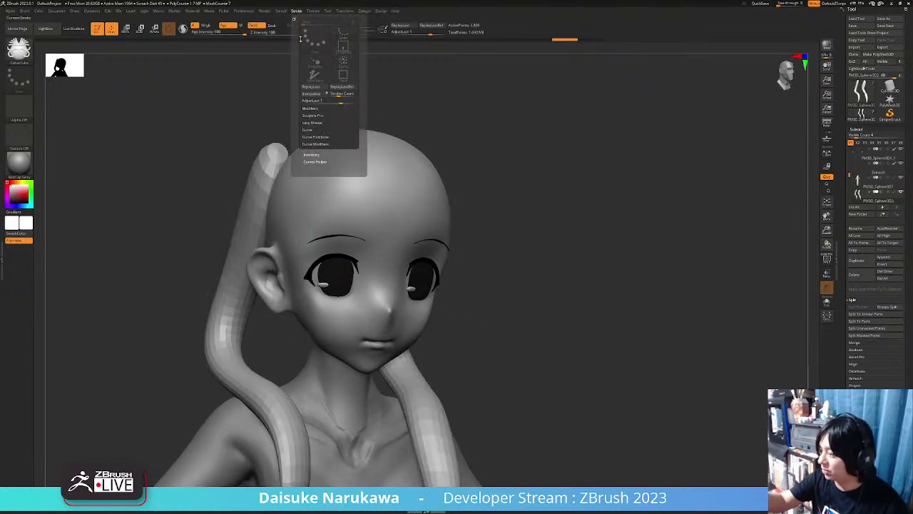
pyautogui.click(327, 136)
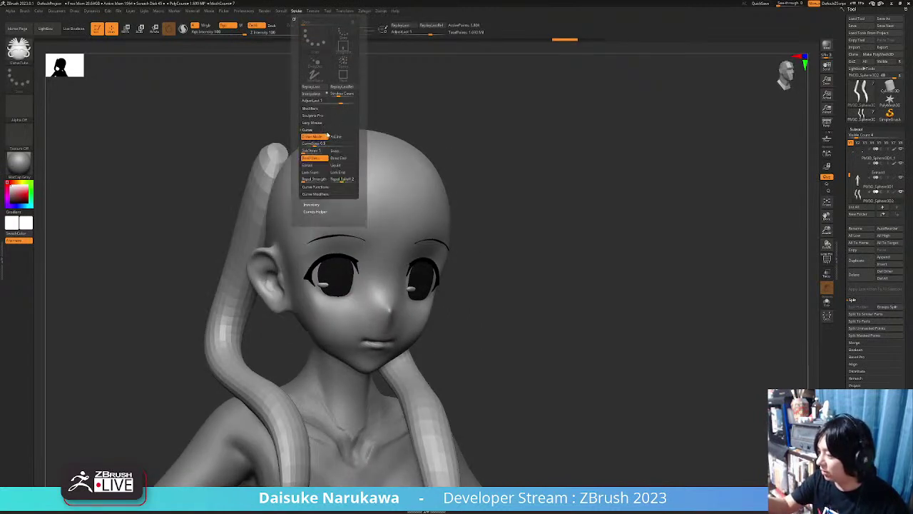
pyautogui.click(328, 137)
pyautogui.click(328, 136)
pyautogui.click(329, 130)
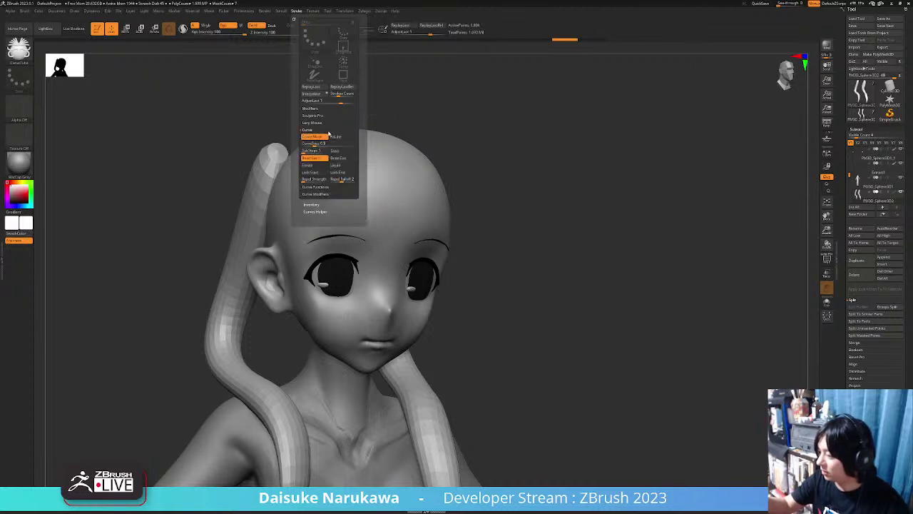
pyautogui.click(329, 131)
pyautogui.click(329, 137)
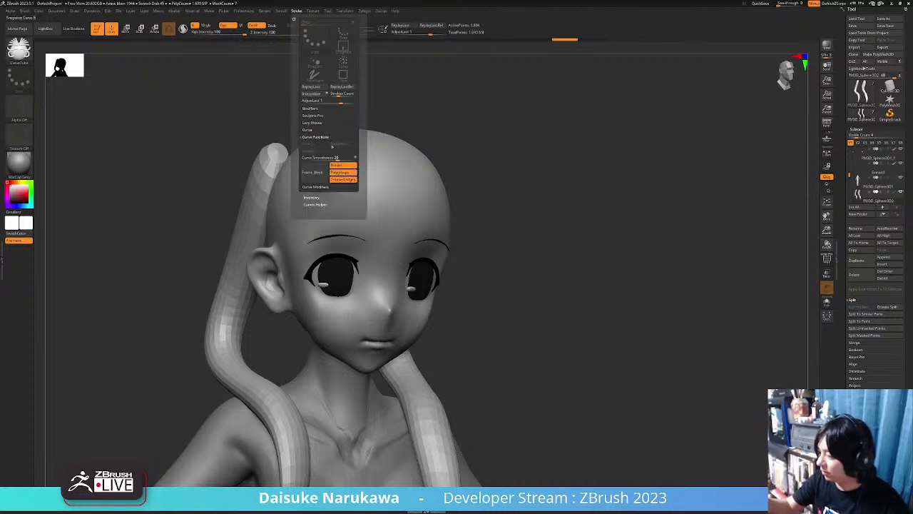
pyautogui.click(331, 186)
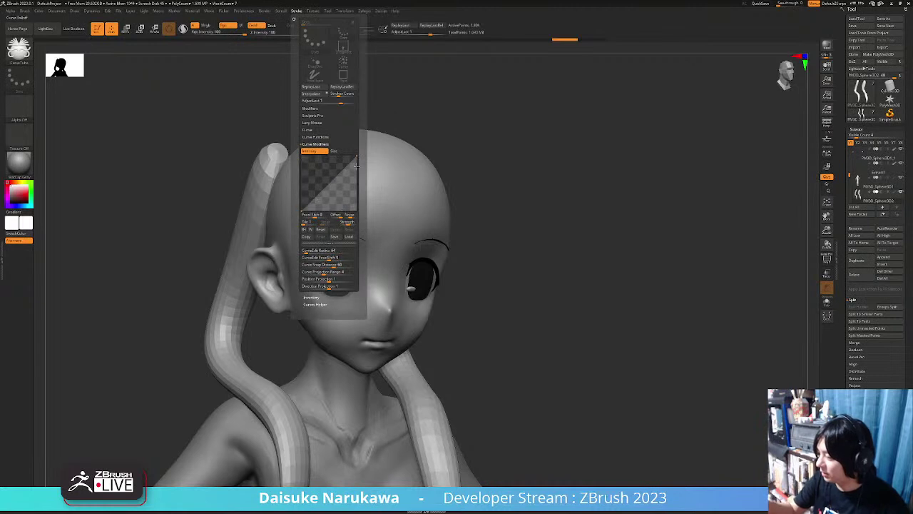
pyautogui.click(322, 151)
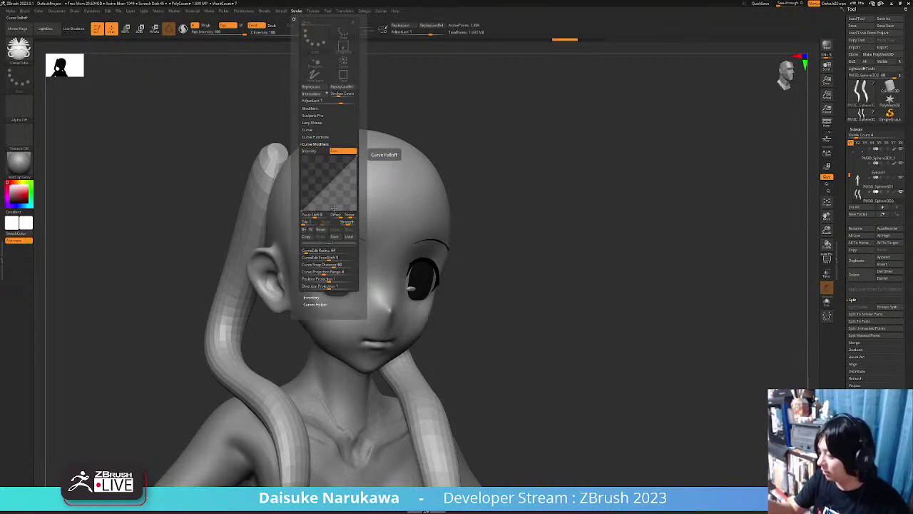
# Try a tapered CurveTube lock from the forehead down beside the cheek, and undo it.
pyautogui.moveTo(358, 313)
pyautogui.keyDown('ctrl'); pyautogui.mouseDown(button='right')
pyautogui.moveTo(369, 212)
pyautogui.moveTo(330, 184)
pyautogui.moveTo(337, 179)
pyautogui.mouseUp(button='right'); pyautogui.keyUp('ctrl')
pyautogui.moveTo(304, 281); pyautogui.dragTo(315, 306)
pyautogui.hotkey('ctrl', 'z')
pyautogui.moveTo(341, 155); pyautogui.dragTo(319, 297)
pyautogui.moveTo(363, 303)
pyautogui.mouseDown(button='right')
pyautogui.moveTo(348, 283)
pyautogui.moveTo(372, 284)
pyautogui.moveTo(331, 301)
pyautogui.moveTo(299, 227)
pyautogui.mouseUp(button='right')
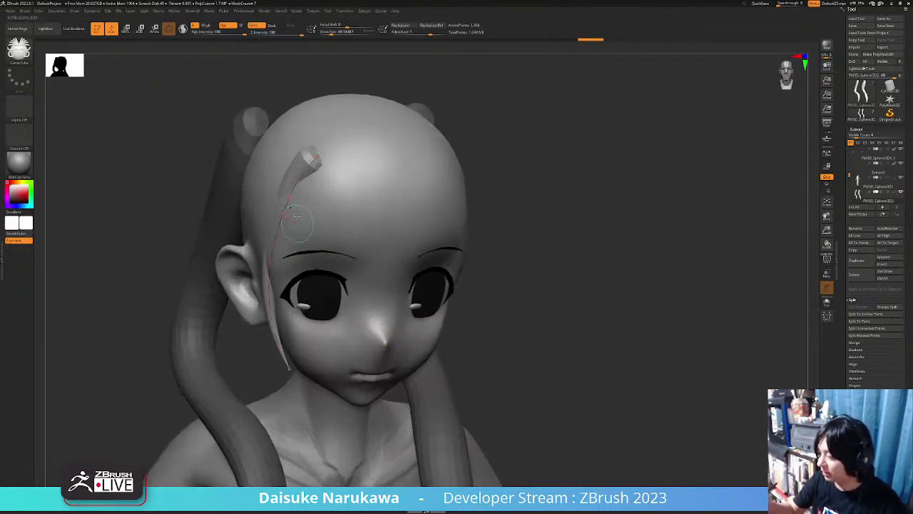
pyautogui.hotkey('ctrl', 'z')
# Try different Picker depth settings with another tapered side lock down to the jaw, and undo the lock.
pyautogui.moveTo(222, 13)
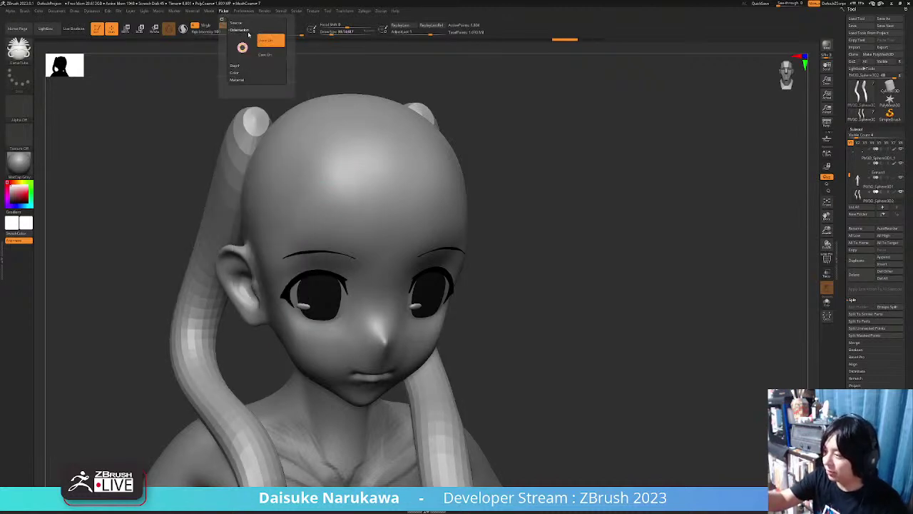
pyautogui.click(236, 37)
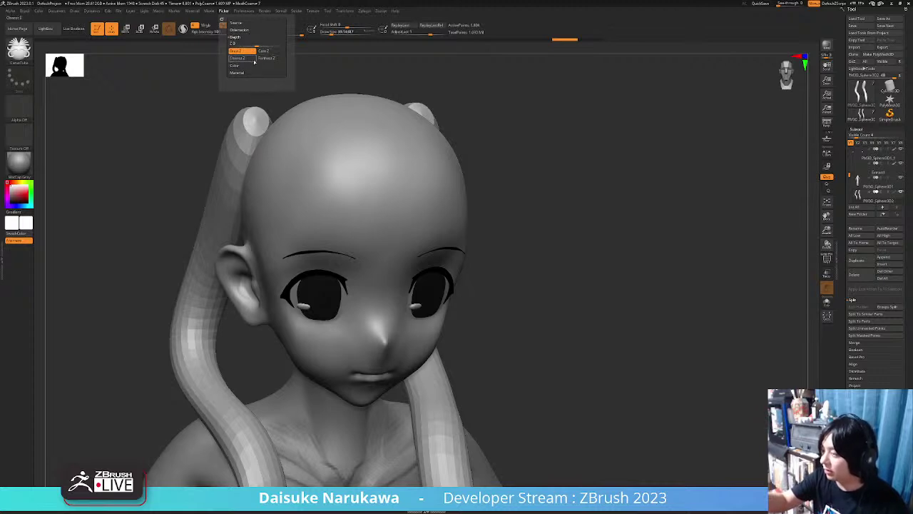
pyautogui.click(247, 59)
pyautogui.moveTo(252, 221); pyautogui.dragTo(308, 200, button='right')
pyautogui.moveTo(314, 367); pyautogui.dragTo(315, 371)
pyautogui.moveTo(321, 342)
pyautogui.keyDown('ctrl'); pyautogui.mouseDown(button='right')
pyautogui.moveTo(344, 245)
pyautogui.moveTo(358, 232)
pyautogui.moveTo(347, 210)
pyautogui.mouseUp(button='right'); pyautogui.keyUp('ctrl')
pyautogui.moveTo(370, 246); pyautogui.dragTo(349, 255, button='right')
pyautogui.keyDown('ctrl'); pyautogui.moveTo(349, 255); pyautogui.dragTo(386, 270, button='right'); pyautogui.keyUp('ctrl')
pyautogui.moveTo(415, 330); pyautogui.dragTo(437, 336, button='right')
pyautogui.hotkey('ctrl', 'z')
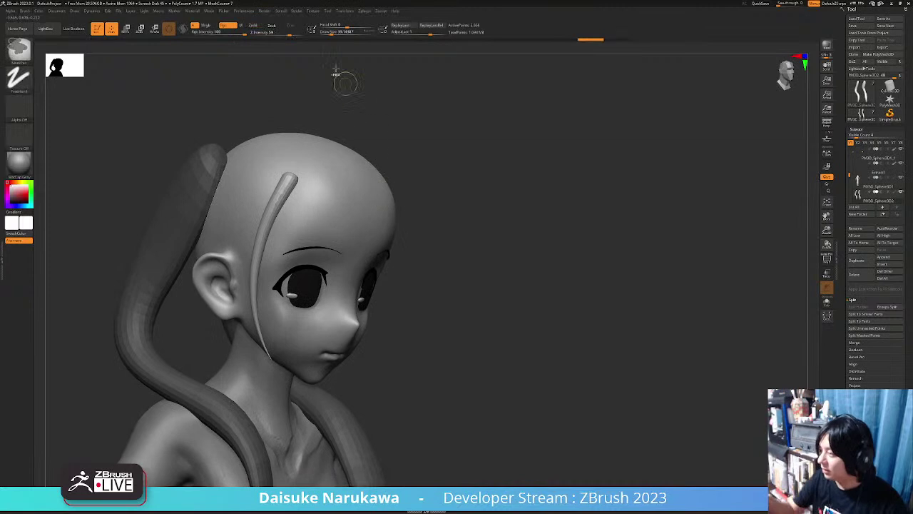
pyautogui.hotkey('ctrl', 'z')
# Draw the first tapered CurveTube locks from the hairline down the temple and over the nearer eye.
pyautogui.click(289, 13)
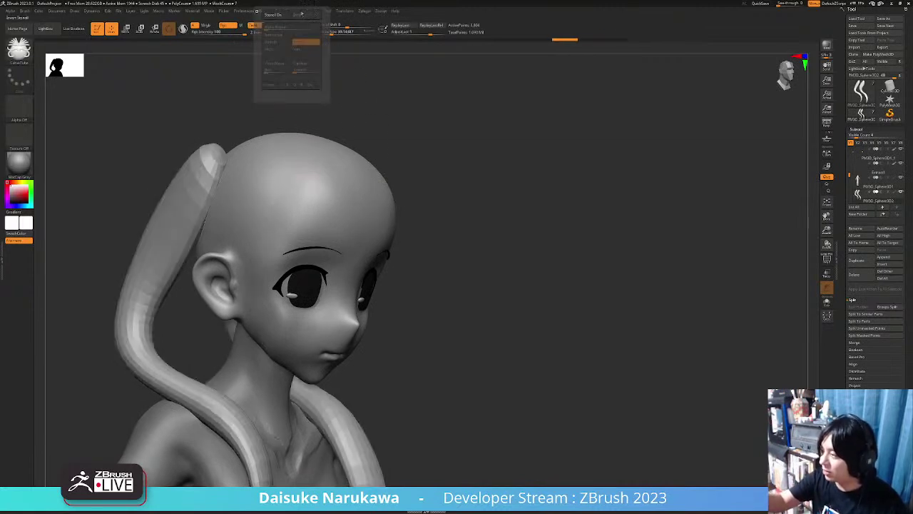
pyautogui.click(296, 11)
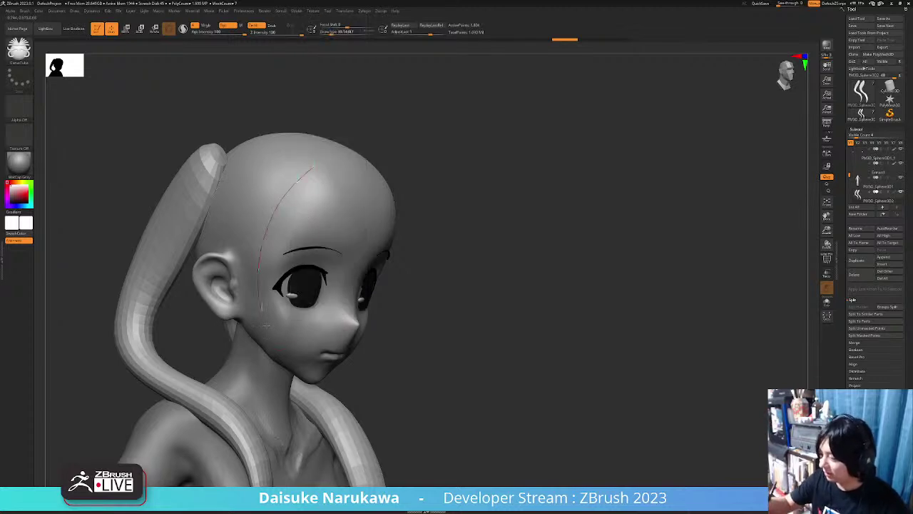
pyautogui.moveTo(261, 313); pyautogui.dragTo(276, 338)
pyautogui.moveTo(417, 238); pyautogui.dragTo(358, 233, button='right')
pyautogui.moveTo(293, 266); pyautogui.dragTo(294, 275)
pyautogui.moveTo(351, 212)
pyautogui.mouseDown(button='right')
pyautogui.moveTo(325, 202)
pyautogui.moveTo(349, 202)
pyautogui.moveTo(337, 192)
pyautogui.mouseUp(button='right')
pyautogui.moveTo(338, 179); pyautogui.dragTo(348, 193)
# Continue the row of tapered bangs across the forehead centre and above the other eye.
pyautogui.moveTo(358, 197); pyautogui.dragTo(341, 196, button='right')
pyautogui.moveTo(359, 176)
pyautogui.mouseDown()
pyautogui.moveTo(347, 214)
pyautogui.moveTo(368, 338)
pyautogui.mouseUp()
pyautogui.moveTo(374, 204)
pyautogui.mouseDown(button='right')
pyautogui.moveTo(373, 223)
pyautogui.moveTo(355, 218)
pyautogui.mouseUp(button='right')
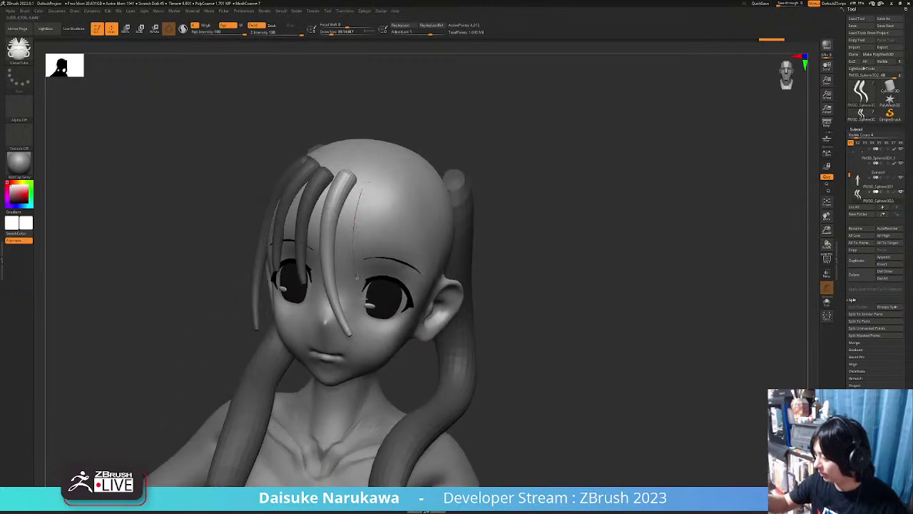
pyautogui.moveTo(378, 184); pyautogui.dragTo(401, 250)
pyautogui.click(392, 198)
pyautogui.moveTo(394, 201); pyautogui.dragTo(375, 208, button='right')
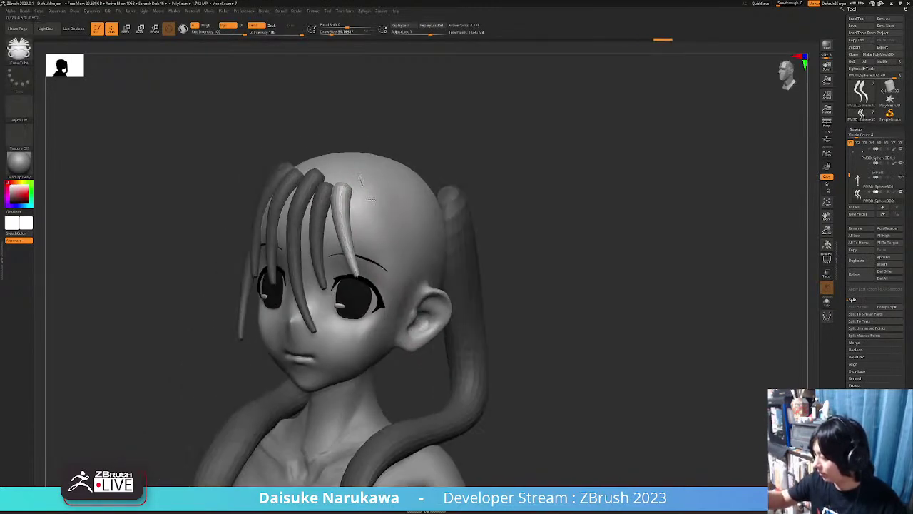
# Draw two long side locks down the other temple to the jaw, undoing the stray short tube near the ear.
pyautogui.moveTo(360, 176); pyautogui.dragTo(372, 342)
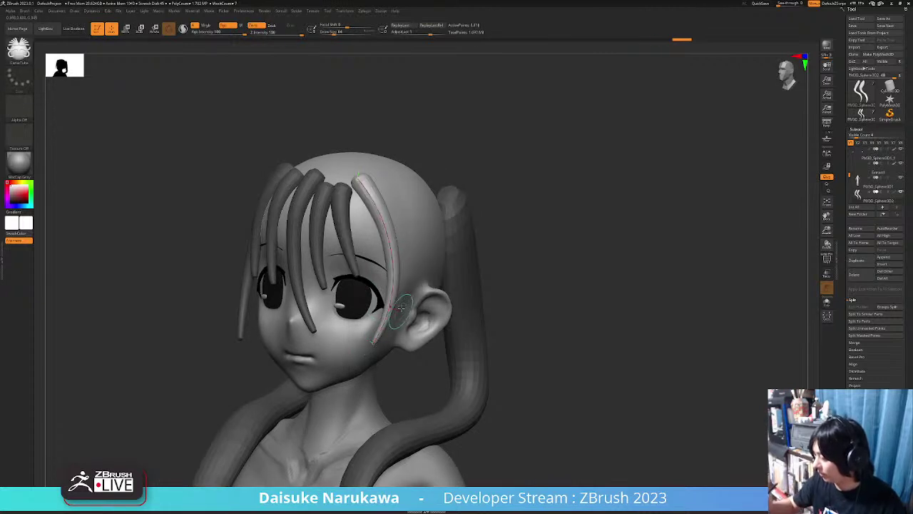
pyautogui.moveTo(414, 284); pyautogui.dragTo(397, 207, button='right')
pyautogui.hotkey('ctrl', 'z')
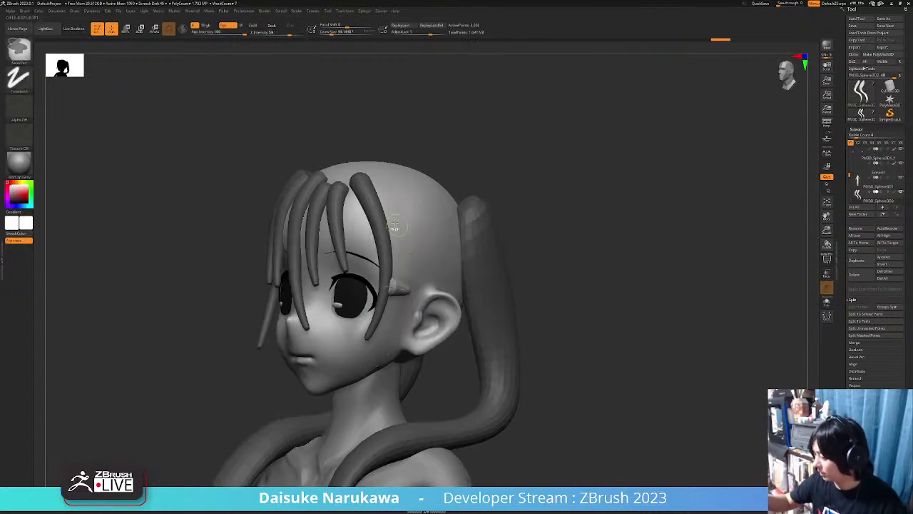
pyautogui.hotkey('ctrl', 'z')
pyautogui.moveTo(381, 184)
pyautogui.mouseDown()
pyautogui.moveTo(408, 279)
pyautogui.moveTo(381, 355)
pyautogui.mouseUp()
pyautogui.moveTo(321, 370); pyautogui.dragTo(357, 386, button='right')
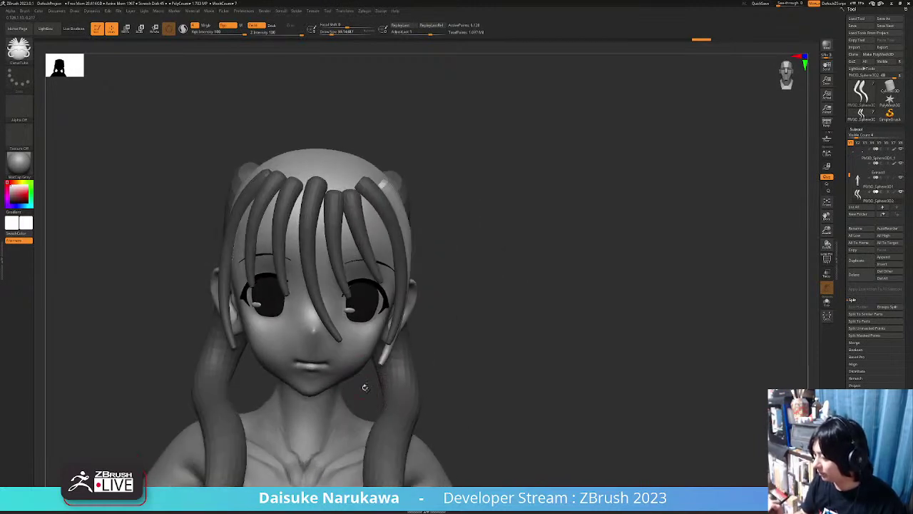
# Show polyframes, isolate the twin tails and split them from the bangs into separate subtools.
pyautogui.keyDown('ctrl'); pyautogui.moveTo(506, 341); pyautogui.dragTo(524, 359); pyautogui.keyUp('ctrl')
pyautogui.moveTo(534, 371); pyautogui.dragTo(457, 421, button='right')
pyautogui.moveTo(460, 385); pyautogui.dragTo(492, 368, button='right')
pyautogui.click(829, 265)
pyautogui.moveTo(398, 328); pyautogui.dragTo(417, 333, button='right')
pyautogui.keyDown('ctrl'); pyautogui.keyDown('shift'); pyautogui.click(389, 342); pyautogui.keyUp('shift'); pyautogui.keyUp('ctrl')
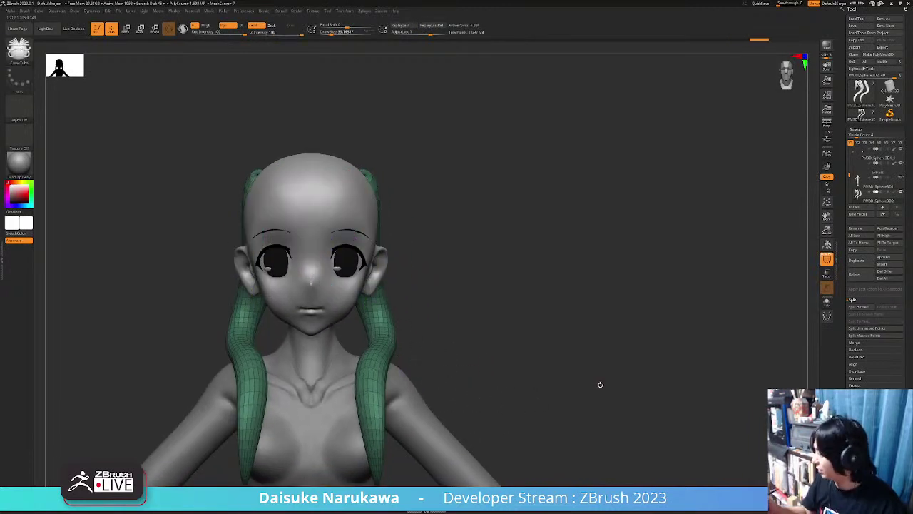
pyautogui.keyDown('ctrl'); pyautogui.keyDown('shift'); pyautogui.click(606, 363); pyautogui.keyUp('shift'); pyautogui.keyUp('ctrl')
pyautogui.click(865, 307)
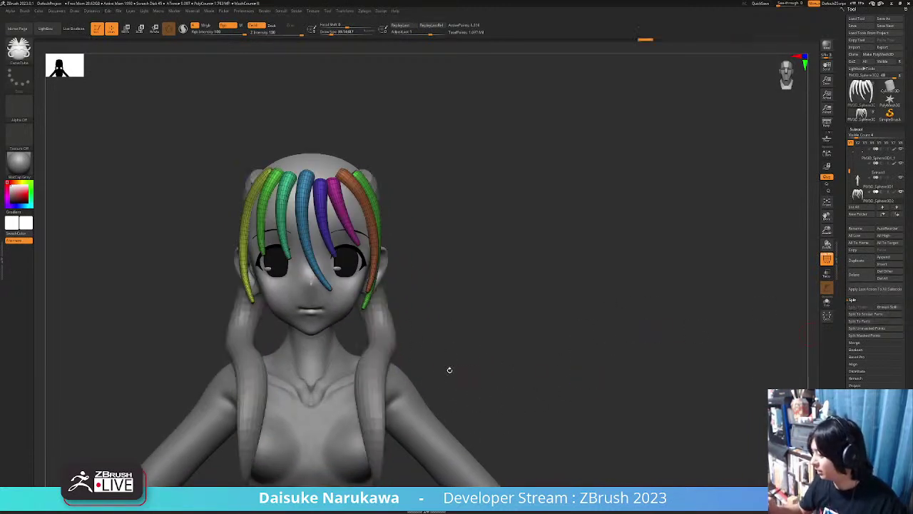
# Choose the SnakeHook brush and enable Topological masking and BackfaceMask in its auto masking settings.
pyautogui.moveTo(276, 241); pyautogui.dragTo(233, 210, button='right')
pyautogui.click(19, 50)
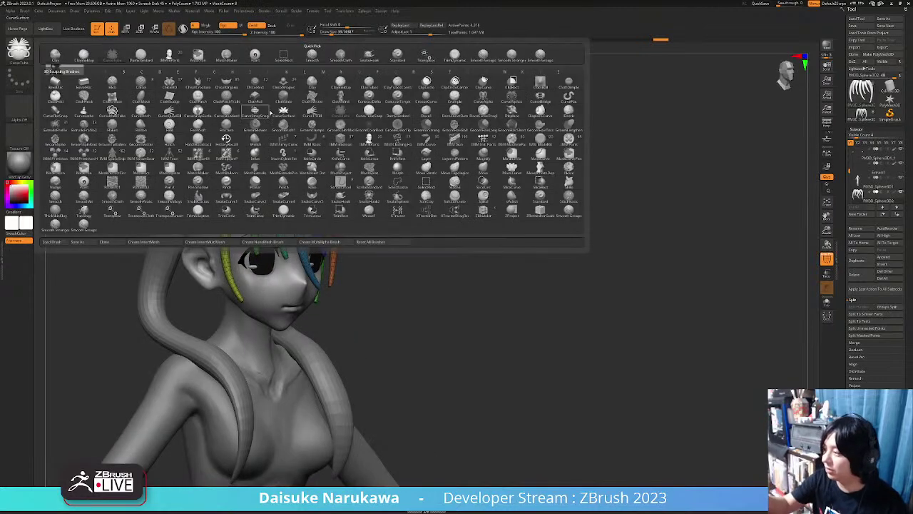
pyautogui.click(325, 57)
pyautogui.click(25, 11)
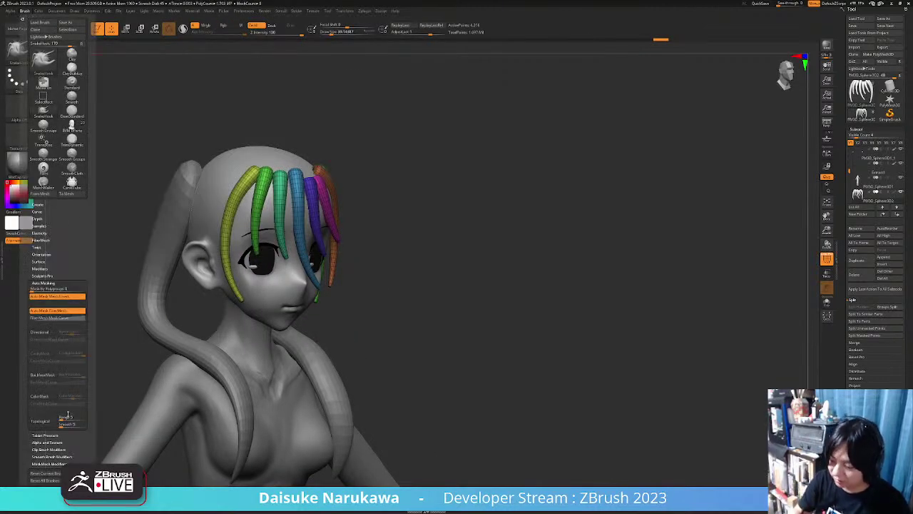
pyautogui.click(20, 50)
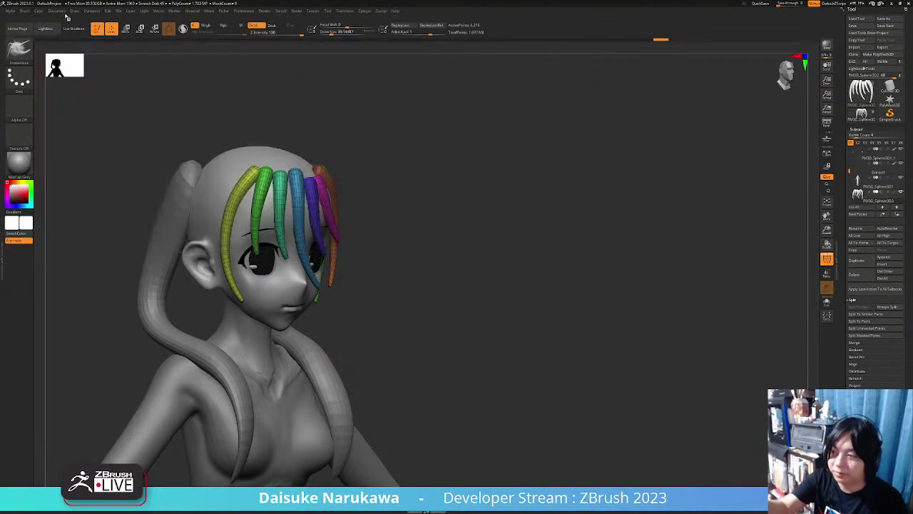
pyautogui.click(27, 11)
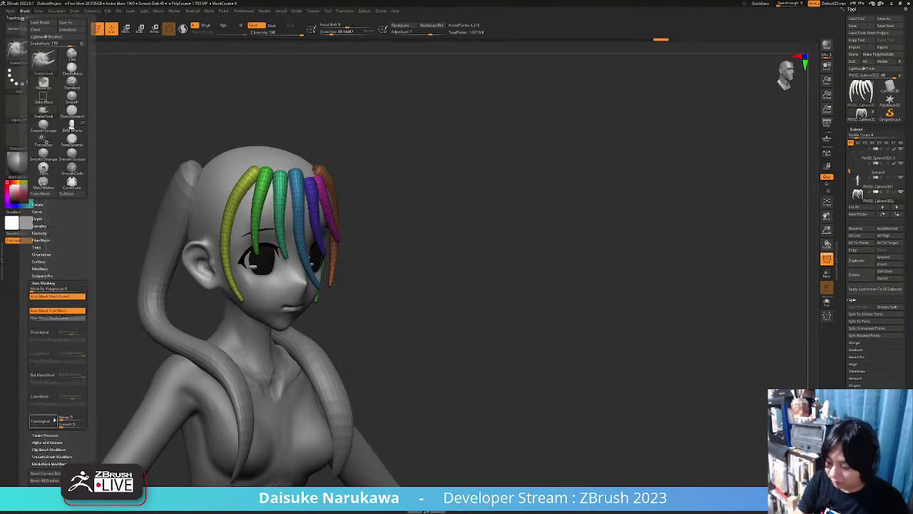
pyautogui.click(44, 420)
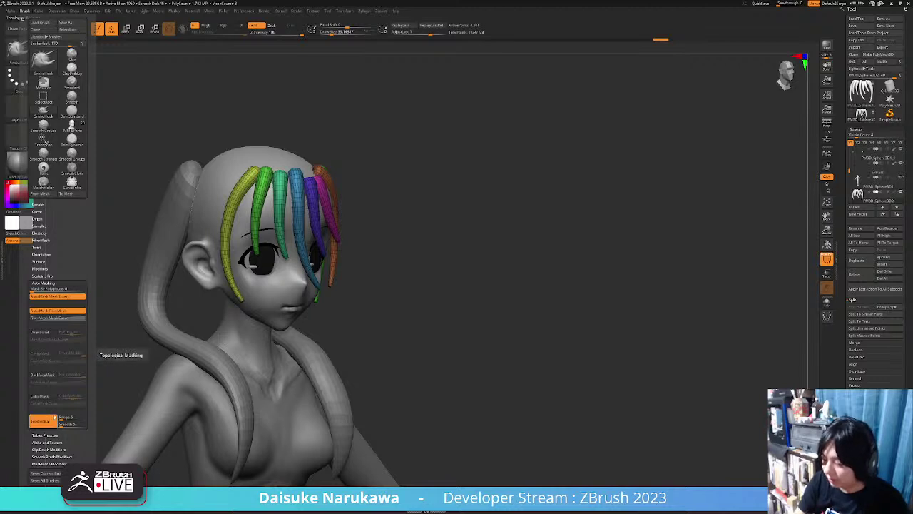
pyautogui.click(45, 375)
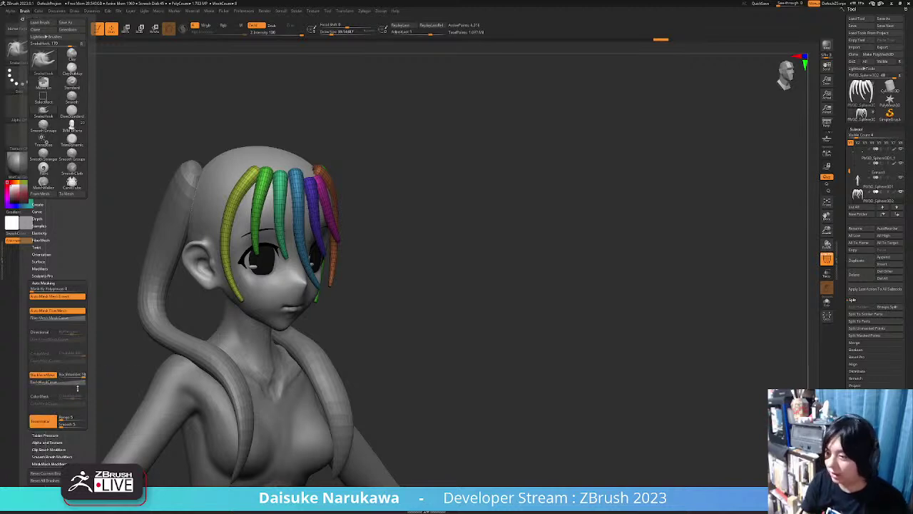
# Enlarge the brush and widen the yellow side lock at the temple with SnakeHook, keeping its tip pointed.
pyautogui.moveTo(333, 31); pyautogui.dragTo(349, 31)
pyautogui.moveTo(296, 127); pyautogui.dragTo(342, 130)
pyautogui.moveTo(236, 213); pyautogui.dragTo(222, 214)
pyautogui.moveTo(228, 254); pyautogui.dragTo(223, 252)
pyautogui.moveTo(223, 251)
pyautogui.mouseDown(button='right')
pyautogui.moveTo(249, 246)
pyautogui.moveTo(235, 214)
pyautogui.mouseUp(button='right')
pyautogui.moveTo(240, 195); pyautogui.dragTo(236, 188)
pyautogui.keyDown('ctrl'); pyautogui.moveTo(241, 168); pyautogui.dragTo(233, 193, button='right'); pyautogui.keyUp('ctrl')
pyautogui.moveTo(238, 190); pyautogui.dragTo(233, 189)
pyautogui.moveTo(223, 295); pyautogui.dragTo(243, 331, button='right')
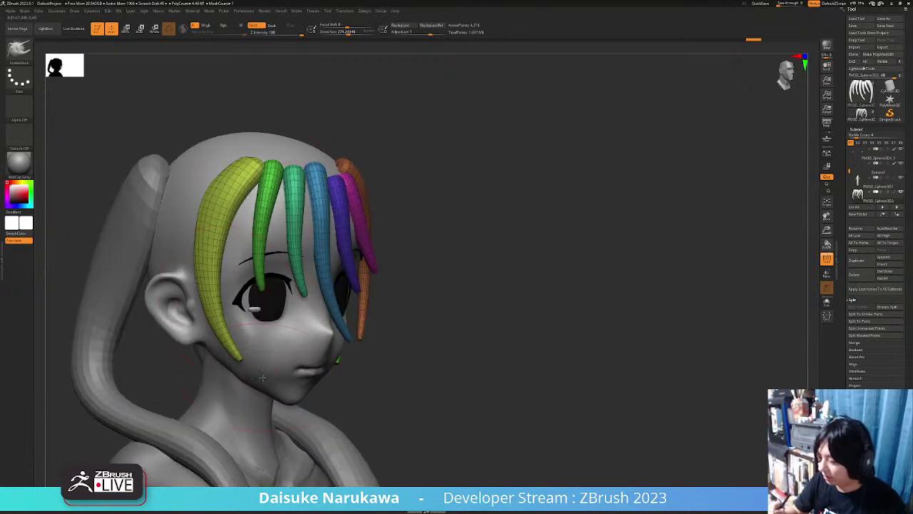
pyautogui.moveTo(274, 389)
pyautogui.mouseDown(button='right')
pyautogui.moveTo(291, 375)
pyautogui.moveTo(261, 380)
pyautogui.moveTo(260, 400)
pyautogui.mouseUp(button='right')
# Widen the green and teal bangs next to the yellow lock to close the gaps between them.
pyautogui.moveTo(269, 213)
pyautogui.mouseDown()
pyautogui.moveTo(258, 208)
pyautogui.moveTo(254, 230)
pyautogui.moveTo(250, 204)
pyautogui.mouseUp()
pyautogui.moveTo(300, 392); pyautogui.dragTo(262, 385, button='right')
pyautogui.moveTo(284, 168); pyautogui.dragTo(307, 220, button='right')
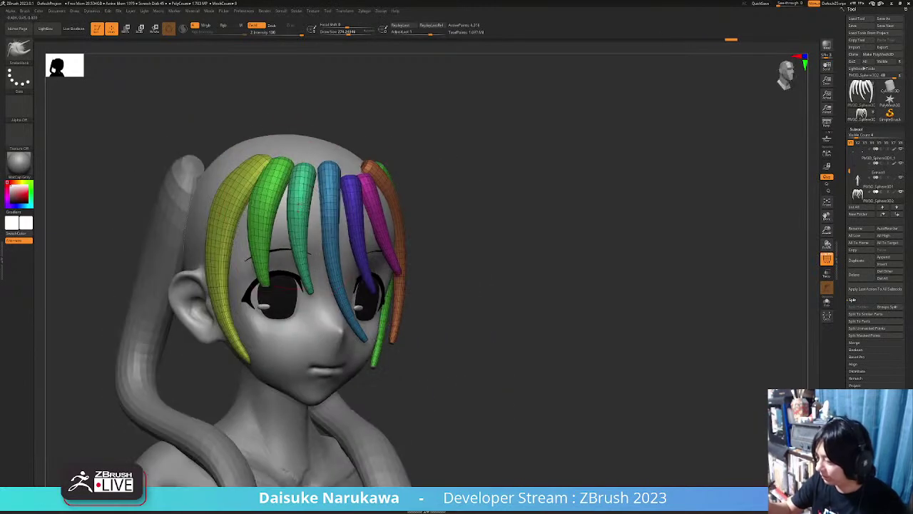
pyautogui.moveTo(294, 217); pyautogui.dragTo(287, 218)
pyautogui.moveTo(303, 235)
pyautogui.mouseDown(button='right')
pyautogui.moveTo(266, 239)
pyautogui.moveTo(268, 249)
pyautogui.mouseUp(button='right')
# Widen the long blue central lock that runs over the nose.
pyautogui.moveTo(332, 201); pyautogui.dragTo(323, 199)
pyautogui.moveTo(335, 187); pyautogui.dragTo(326, 186)
pyautogui.moveTo(333, 241); pyautogui.dragTo(331, 275)
pyautogui.moveTo(332, 278); pyautogui.dragTo(333, 247, button='right')
pyautogui.moveTo(337, 256); pyautogui.dragTo(333, 259)
pyautogui.moveTo(340, 332); pyautogui.dragTo(321, 351, button='right')
# Widen the violet lock beside the blue one and pull its root up to the hairline.
pyautogui.moveTo(325, 225)
pyautogui.mouseDown()
pyautogui.moveTo(317, 231)
pyautogui.moveTo(329, 254)
pyautogui.mouseUp()
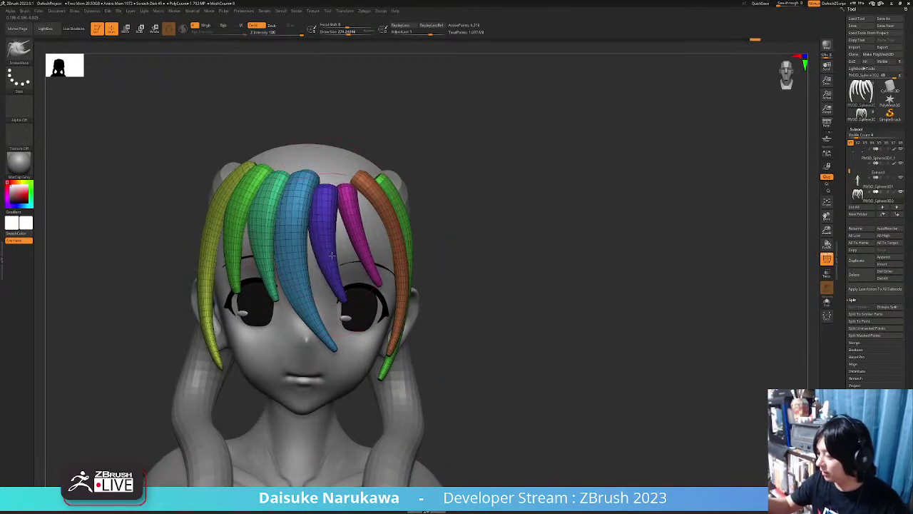
pyautogui.keyDown('alt'); pyautogui.moveTo(346, 269); pyautogui.dragTo(321, 275, button='right'); pyautogui.keyUp('alt')
pyautogui.moveTo(317, 209); pyautogui.dragTo(322, 274, button='right')
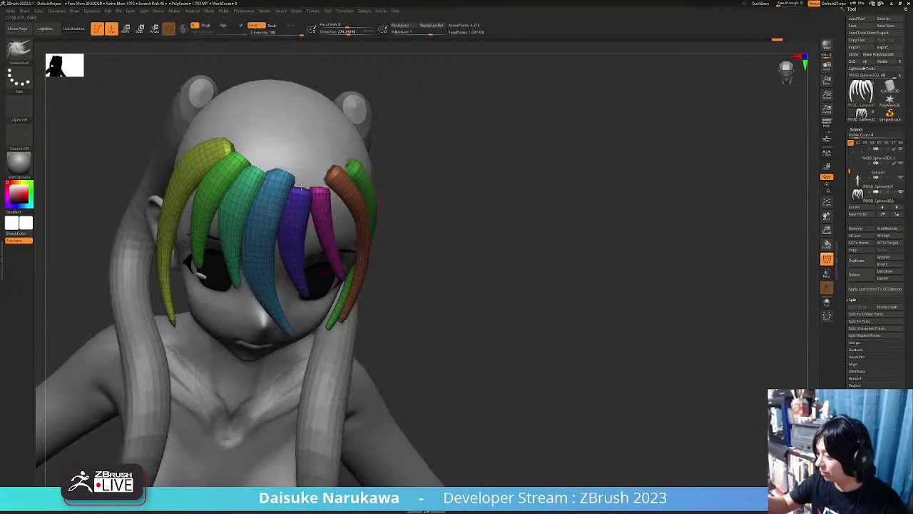
pyautogui.moveTo(303, 172); pyautogui.dragTo(318, 250, button='right')
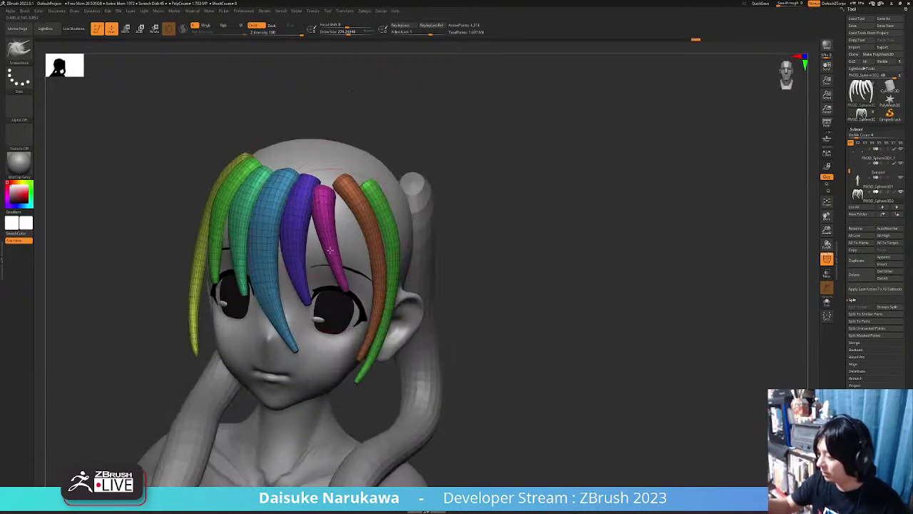
# Widen the magenta lock and pull the roots of the bangs together towards the crown.
pyautogui.moveTo(326, 202); pyautogui.dragTo(305, 176, button='right')
pyautogui.hotkey('ctrl', 'z')
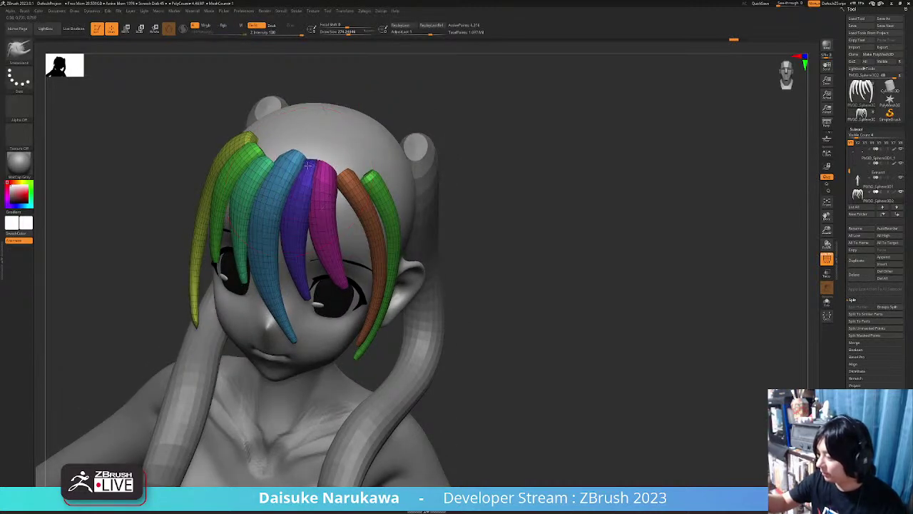
pyautogui.moveTo(270, 151)
pyautogui.mouseDown(button='right')
pyautogui.moveTo(250, 146)
pyautogui.moveTo(242, 114)
pyautogui.moveTo(230, 127)
pyautogui.moveTo(207, 114)
pyautogui.mouseUp(button='right')
pyautogui.hotkey('ctrl', 'shift', 'z')
# Widen the orange and outer green side locks in front of the ear and raise their roots towards the crown.
pyautogui.moveTo(385, 207); pyautogui.dragTo(360, 205, button='right')
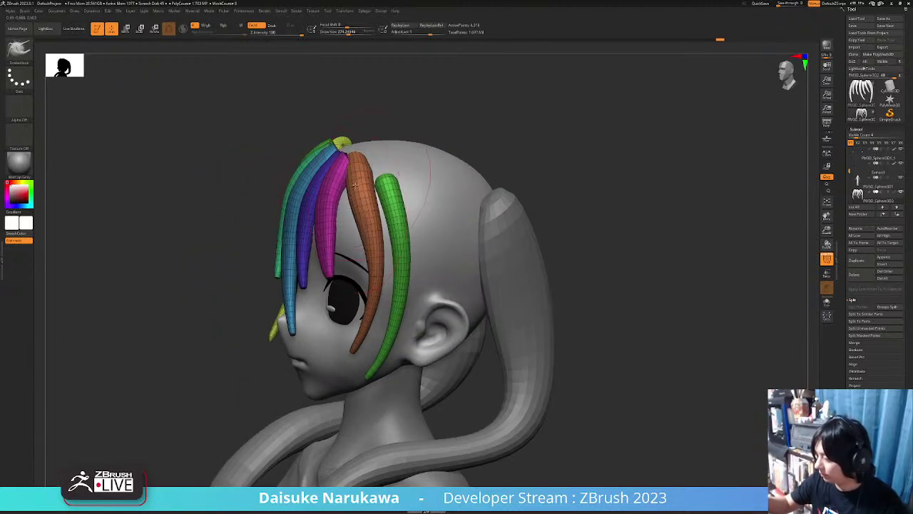
pyautogui.moveTo(370, 247)
pyautogui.mouseDown(button='right')
pyautogui.moveTo(348, 257)
pyautogui.moveTo(376, 260)
pyautogui.moveTo(349, 258)
pyautogui.moveTo(386, 246)
pyautogui.mouseUp(button='right')
pyautogui.moveTo(380, 161); pyautogui.dragTo(385, 169, button='right')
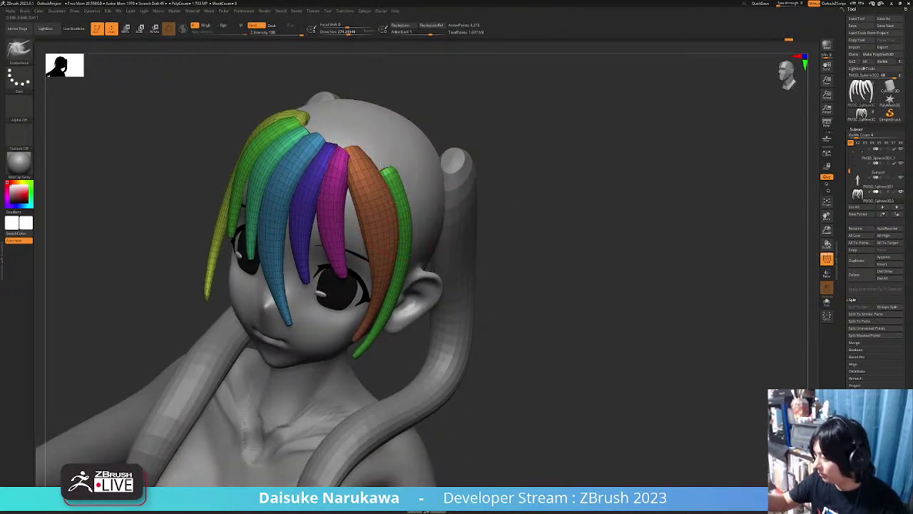
pyautogui.moveTo(358, 132); pyautogui.dragTo(418, 206, button='right')
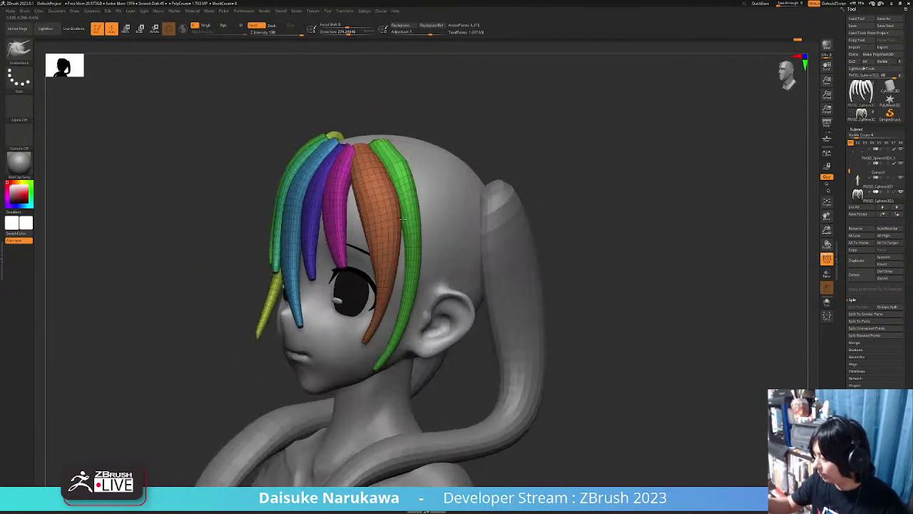
pyautogui.moveTo(422, 249); pyautogui.dragTo(422, 271)
pyautogui.moveTo(422, 271)
pyautogui.mouseDown(button='right')
pyautogui.moveTo(385, 221)
pyautogui.moveTo(398, 212)
pyautogui.mouseUp(button='right')
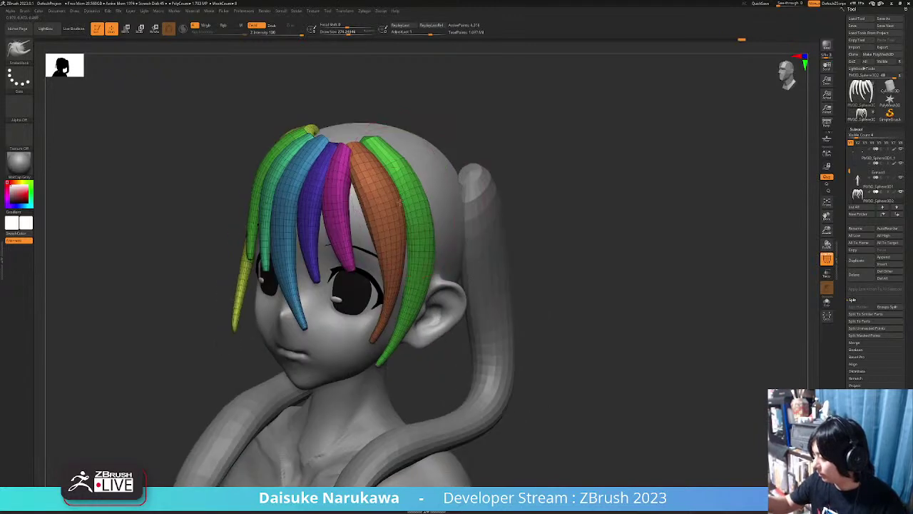
# Turn off backface masking, broaden the yellow side lock and pull its tip forward over the cheek.
pyautogui.moveTo(417, 171); pyautogui.dragTo(371, 399, button='right')
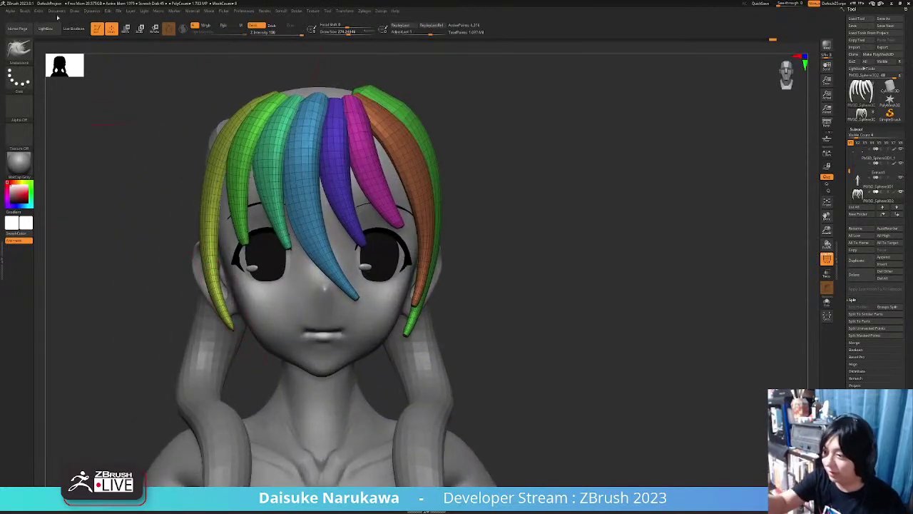
pyautogui.click(25, 11)
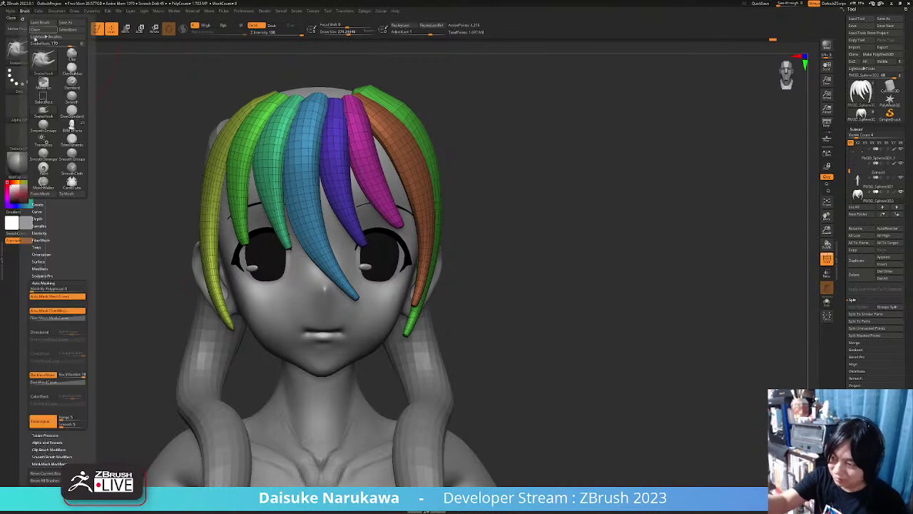
pyautogui.click(47, 375)
pyautogui.moveTo(243, 328); pyautogui.dragTo(264, 321, button='right')
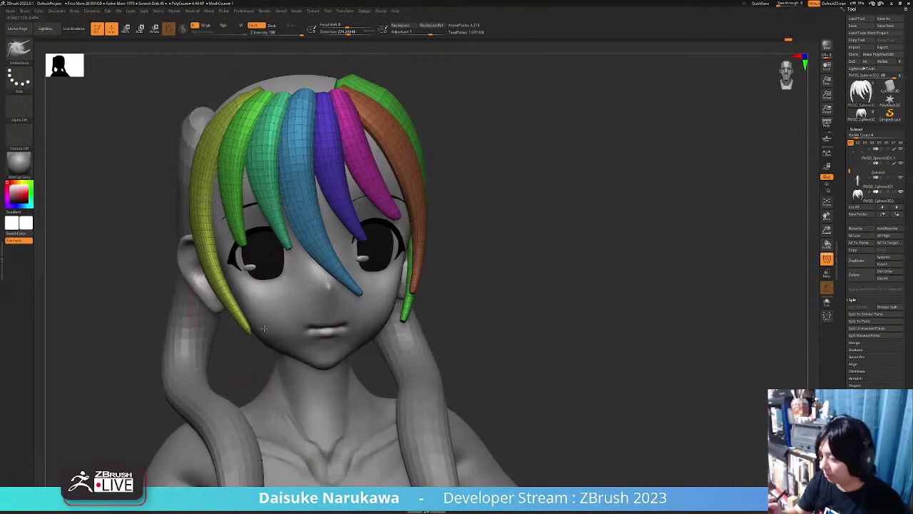
pyautogui.moveTo(298, 339); pyautogui.dragTo(261, 298)
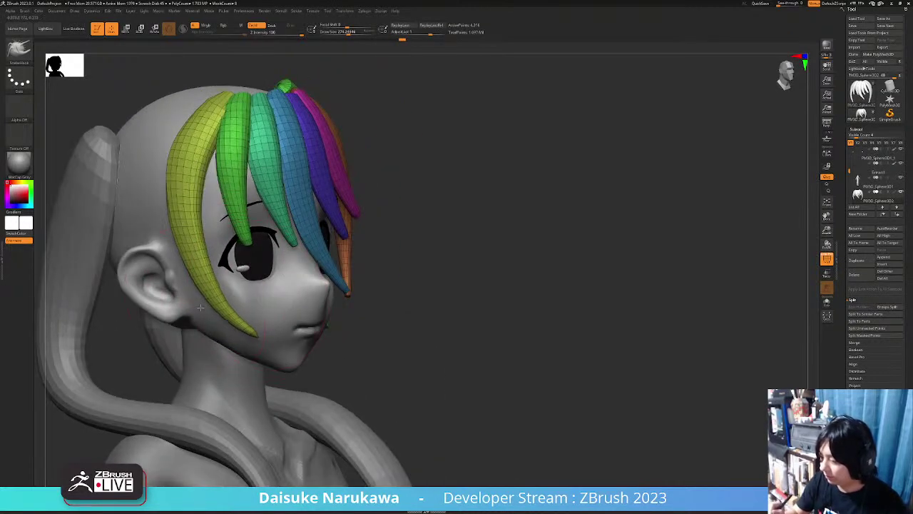
pyautogui.moveTo(158, 245); pyautogui.dragTo(220, 241)
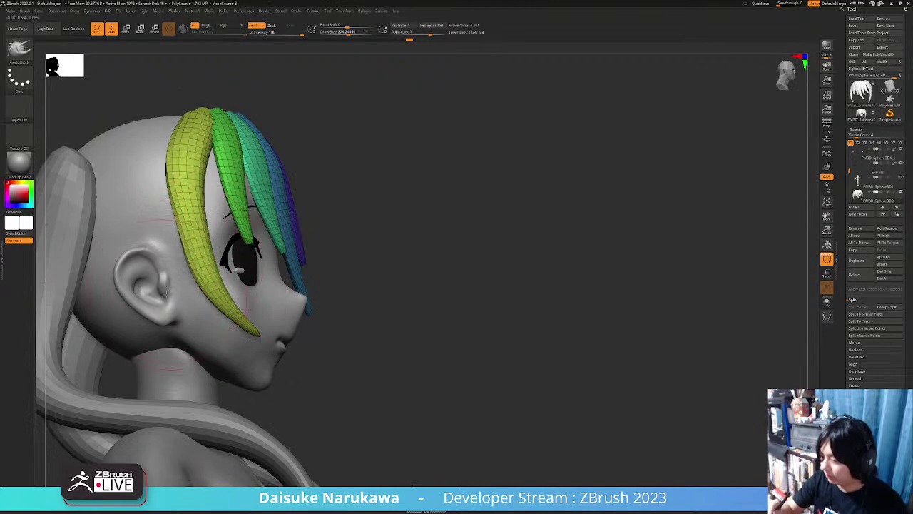
pyautogui.moveTo(499, 307)
pyautogui.mouseDown()
pyautogui.moveTo(341, 320)
pyautogui.moveTo(246, 352)
pyautogui.moveTo(284, 372)
pyautogui.moveTo(241, 335)
pyautogui.mouseUp()
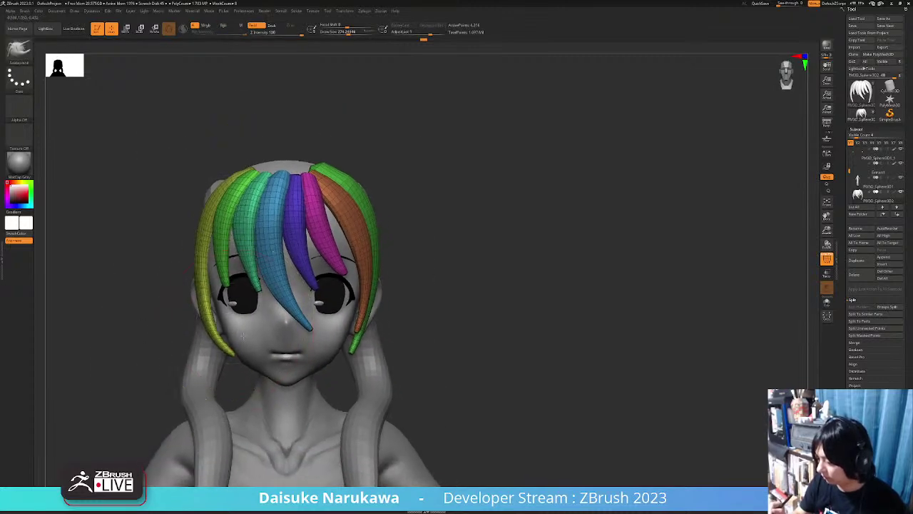
# Widen the orange side lock over the temple with the SnakeHook brush.
pyautogui.moveTo(343, 346)
pyautogui.mouseDown()
pyautogui.moveTo(307, 350)
pyautogui.moveTo(341, 348)
pyautogui.mouseUp()
pyautogui.moveTo(189, 353)
pyautogui.mouseDown()
pyautogui.moveTo(247, 356)
pyautogui.moveTo(189, 355)
pyautogui.mouseUp()
pyautogui.press('b')
pyautogui.press('s')
pyautogui.press('h')
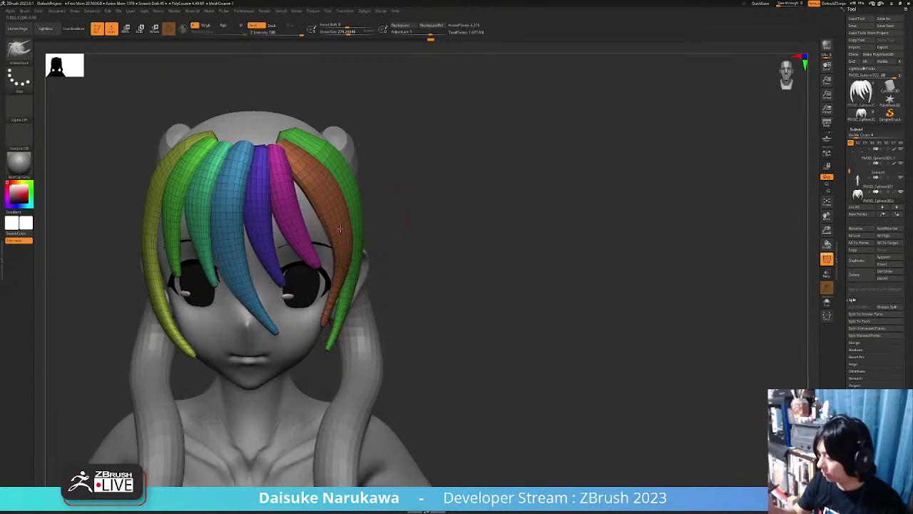
pyautogui.moveTo(339, 234); pyautogui.dragTo(382, 228, button='right')
pyautogui.moveTo(324, 214); pyautogui.dragTo(317, 211)
pyautogui.moveTo(371, 271)
pyautogui.mouseDown(button='right')
pyautogui.moveTo(332, 285)
pyautogui.moveTo(296, 380)
pyautogui.mouseUp(button='right')
pyautogui.moveTo(346, 353); pyautogui.dragTo(307, 344, button='right')
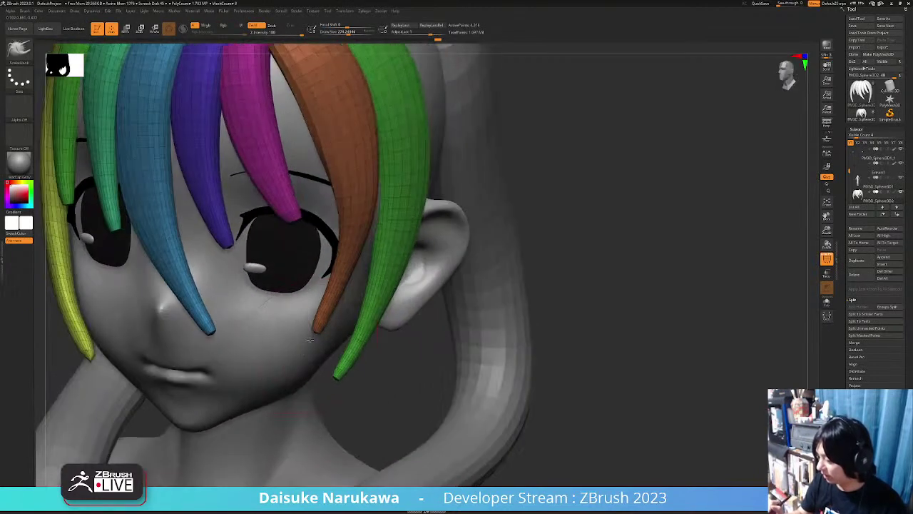
# Smooth and reshape the tip of the orange lock beside the eye.
pyautogui.press('shift')
pyautogui.keyDown('shift'); pyautogui.moveTo(312, 317); pyautogui.dragTo(314, 314); pyautogui.keyUp('shift')
pyautogui.moveTo(313, 314)
pyautogui.keyDown('shift'); pyautogui.mouseDown(button='right')
pyautogui.moveTo(338, 279)
pyautogui.moveTo(280, 374)
pyautogui.moveTo(296, 377)
pyautogui.mouseUp(button='right'); pyautogui.keyUp('shift')
pyautogui.moveTo(311, 319)
pyautogui.mouseDown(button='right')
pyautogui.moveTo(310, 300)
pyautogui.moveTo(297, 399)
pyautogui.moveTo(311, 403)
pyautogui.moveTo(285, 389)
pyautogui.moveTo(285, 435)
pyautogui.moveTo(321, 435)
pyautogui.mouseUp(button='right')
pyautogui.moveTo(321, 356)
pyautogui.mouseDown(button='right')
pyautogui.moveTo(346, 343)
pyautogui.moveTo(293, 346)
pyautogui.mouseUp(button='right')
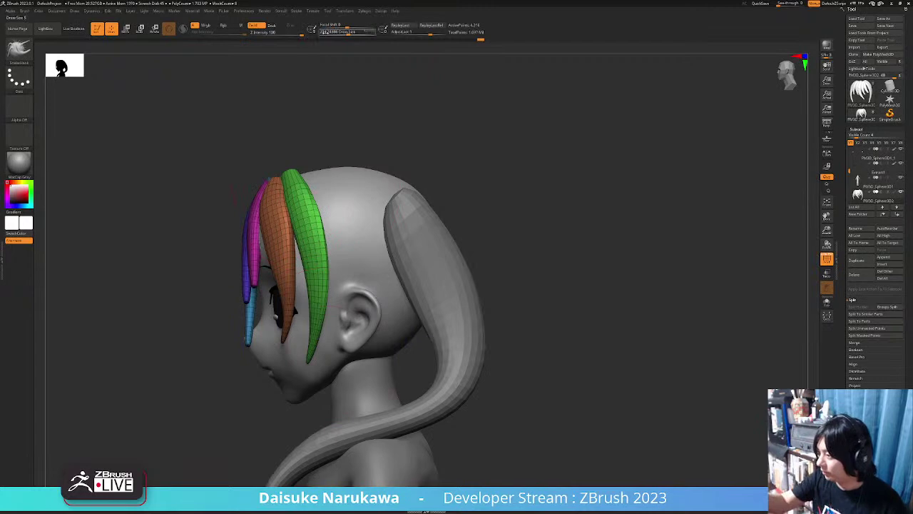
# Enlarge the brush slightly and widen the outer green lock in front of the ear.
pyautogui.click(349, 32)
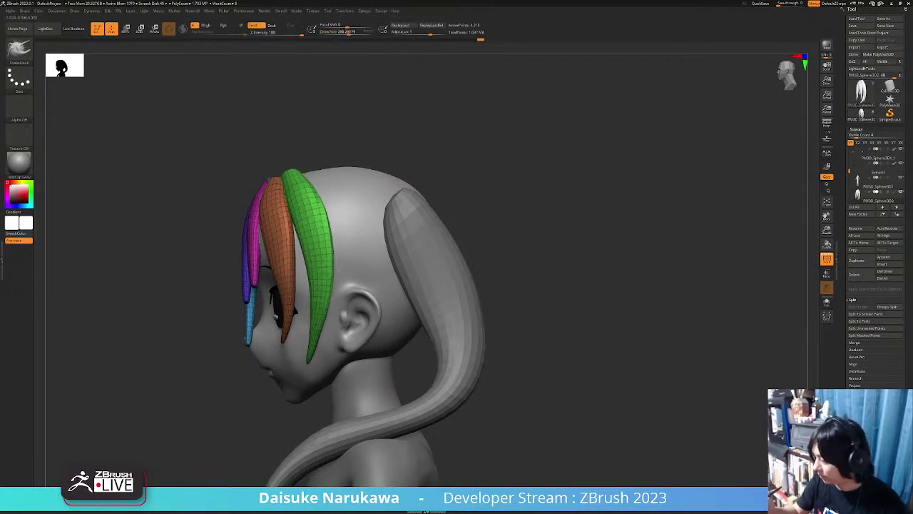
pyautogui.moveTo(289, 353); pyautogui.dragTo(393, 319, button='right')
pyautogui.moveTo(356, 387); pyautogui.dragTo(330, 228, button='right')
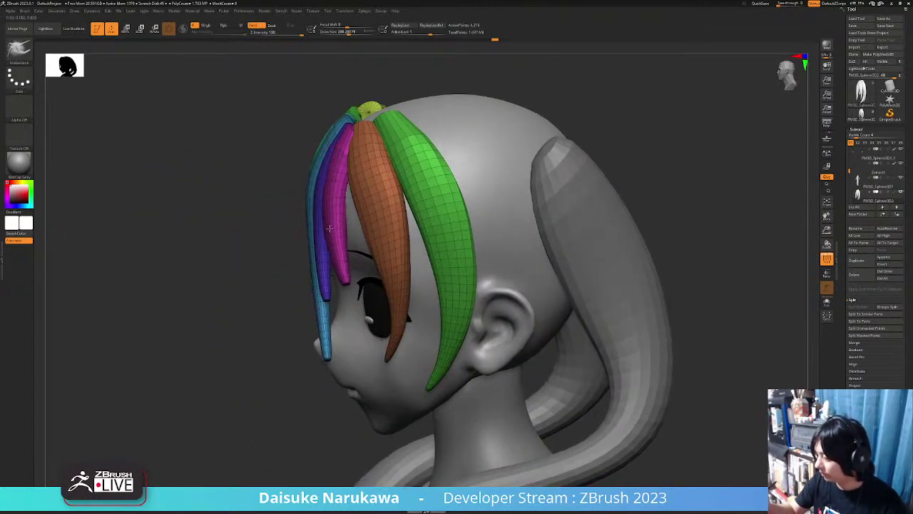
# Fill out the magenta lock and bend its tip in towards the eye, smoothing the end.
pyautogui.moveTo(352, 261); pyautogui.dragTo(346, 281, button='right')
pyautogui.moveTo(371, 324); pyautogui.dragTo(314, 189, button='right')
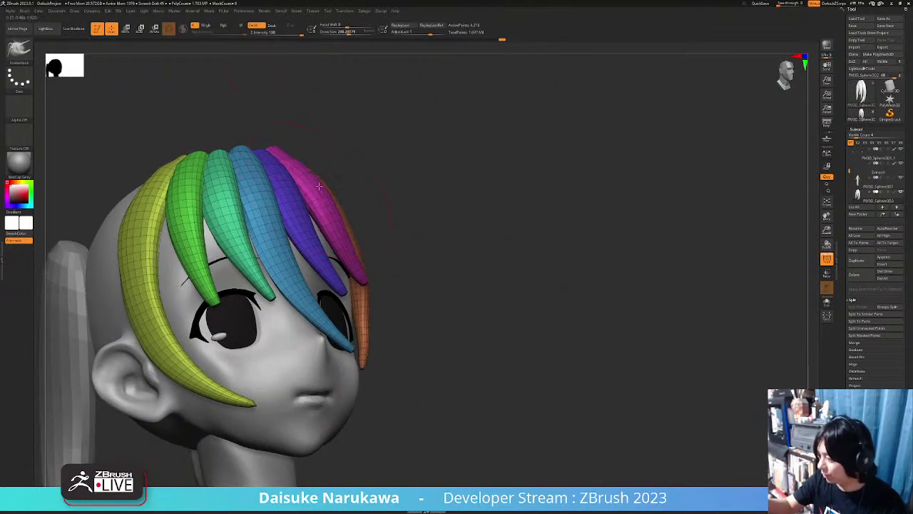
pyautogui.moveTo(347, 247); pyautogui.dragTo(338, 243, button='right')
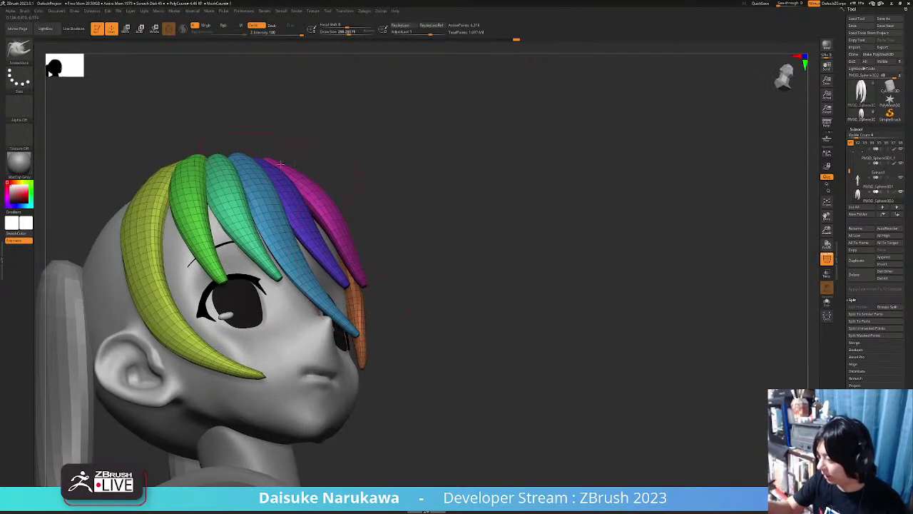
pyautogui.keyDown('ctrl'); pyautogui.moveTo(365, 279); pyautogui.dragTo(365, 289, button='right'); pyautogui.keyUp('ctrl')
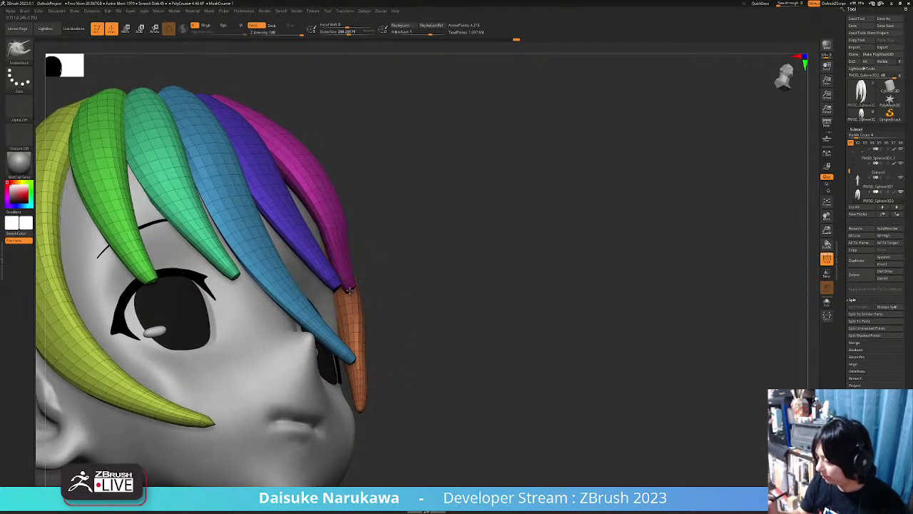
pyautogui.moveTo(350, 290); pyautogui.dragTo(347, 291)
pyautogui.press('shift')
pyautogui.moveTo(343, 278)
pyautogui.mouseDown(button='right')
pyautogui.moveTo(323, 287)
pyautogui.moveTo(333, 284)
pyautogui.mouseUp(button='right')
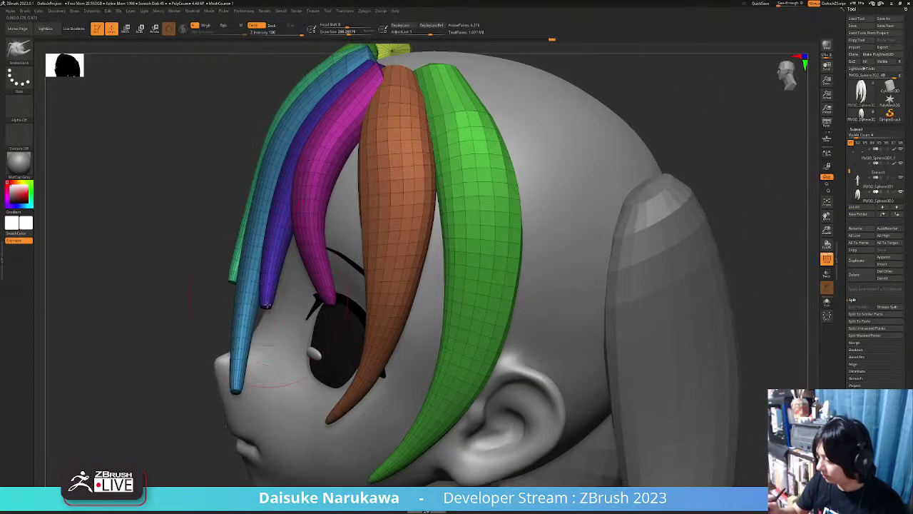
# Reshape the lower end of the violet lock so its tip curves towards the face.
pyautogui.moveTo(268, 301); pyautogui.dragTo(277, 243, button='right')
pyautogui.keyDown('shift'); pyautogui.moveTo(274, 263); pyautogui.dragTo(278, 208); pyautogui.keyUp('shift')
pyautogui.moveTo(279, 302)
pyautogui.keyDown('ctrl'); pyautogui.mouseDown(button='right')
pyautogui.moveTo(278, 266)
pyautogui.moveTo(291, 314)
pyautogui.moveTo(282, 279)
pyautogui.mouseUp(button='right'); pyautogui.keyUp('ctrl')
pyautogui.moveTo(283, 280); pyautogui.dragTo(356, 286, button='right')
# Bend the tip of the teal lock back towards the face and smooth its lower end.
pyautogui.moveTo(254, 289); pyautogui.dragTo(229, 333, button='right')
pyautogui.moveTo(235, 127); pyautogui.dragTo(226, 94, button='right')
pyautogui.moveTo(222, 135); pyautogui.dragTo(241, 225, button='right')
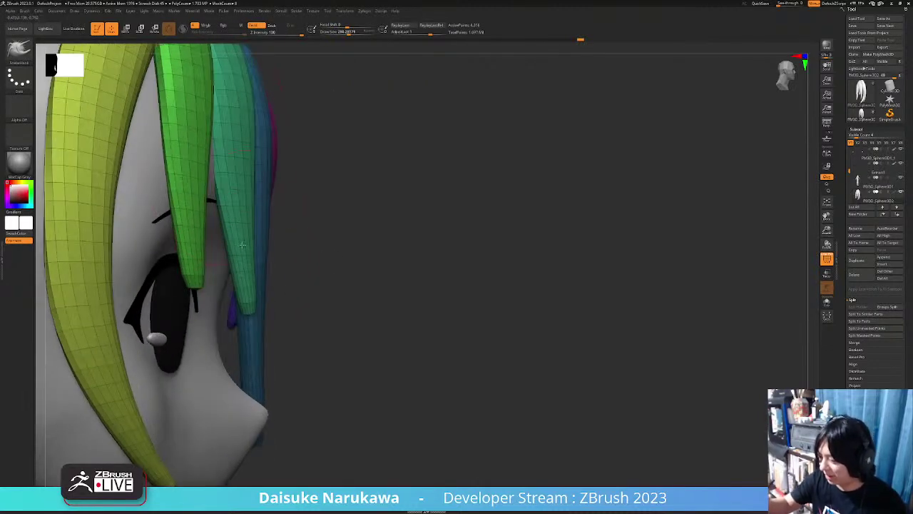
pyautogui.keyDown('shift'); pyautogui.moveTo(246, 242); pyautogui.dragTo(238, 275); pyautogui.keyUp('shift')
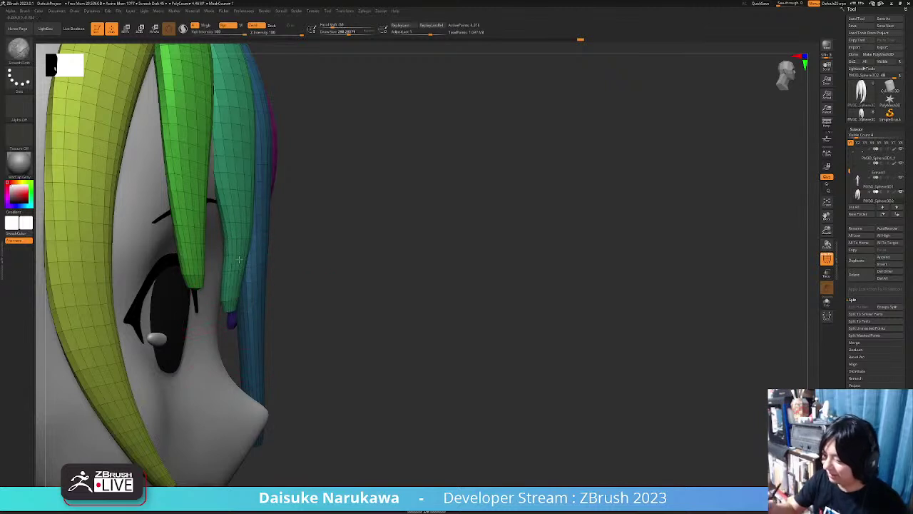
pyautogui.keyDown('shift'); pyautogui.moveTo(238, 229); pyautogui.dragTo(237, 251); pyautogui.keyUp('shift')
pyautogui.moveTo(238, 236); pyautogui.dragTo(251, 233, button='right')
pyautogui.keyDown('ctrl'); pyautogui.moveTo(246, 152); pyautogui.dragTo(233, 298, button='right'); pyautogui.keyUp('ctrl')
pyautogui.moveTo(232, 297); pyautogui.dragTo(224, 302)
pyautogui.moveTo(224, 301)
pyautogui.keyDown('ctrl'); pyautogui.mouseDown(button='right')
pyautogui.moveTo(255, 181)
pyautogui.moveTo(219, 326)
pyautogui.moveTo(187, 279)
pyautogui.moveTo(180, 300)
pyautogui.moveTo(194, 310)
pyautogui.mouseUp(button='right'); pyautogui.keyUp('ctrl')
pyautogui.moveTo(214, 230); pyautogui.dragTo(210, 224)
pyautogui.keyDown('ctrl'); pyautogui.moveTo(214, 221); pyautogui.dragTo(464, 363, button='right'); pyautogui.keyUp('ctrl')
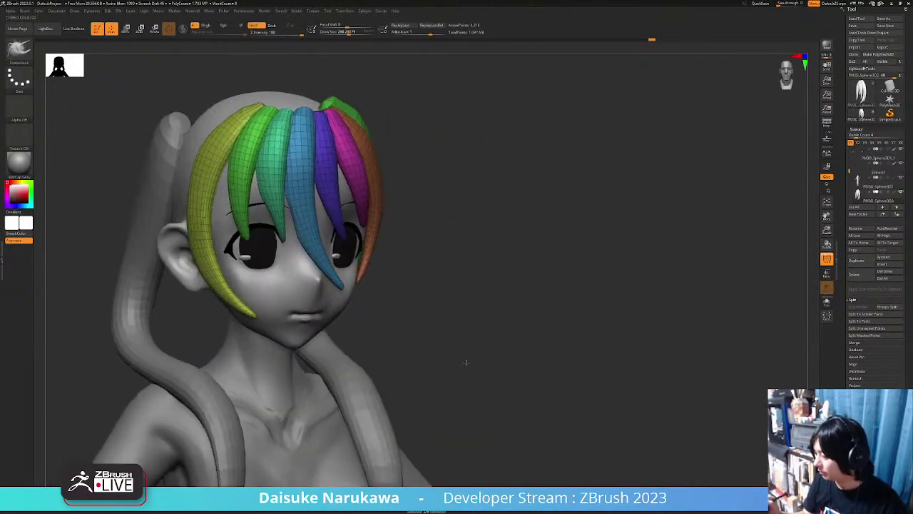
# Hide the polygroup wireframe and fill the bangs with a near-black colour.
pyautogui.click(827, 260)
pyautogui.keyDown('alt'); pyautogui.moveTo(606, 350); pyautogui.dragTo(628, 421, button='right'); pyautogui.keyUp('alt')
pyautogui.moveTo(627, 421); pyautogui.dragTo(503, 412, button='right')
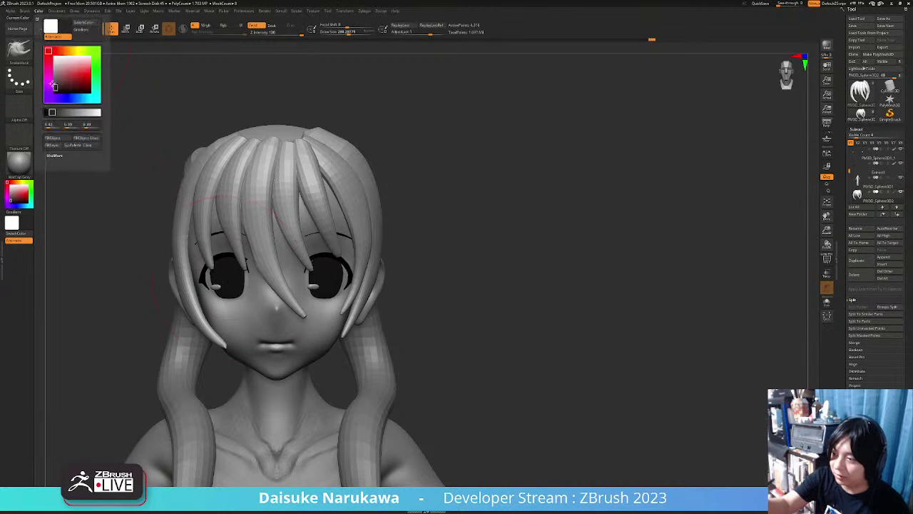
pyautogui.click(40, 13)
pyautogui.click(71, 143)
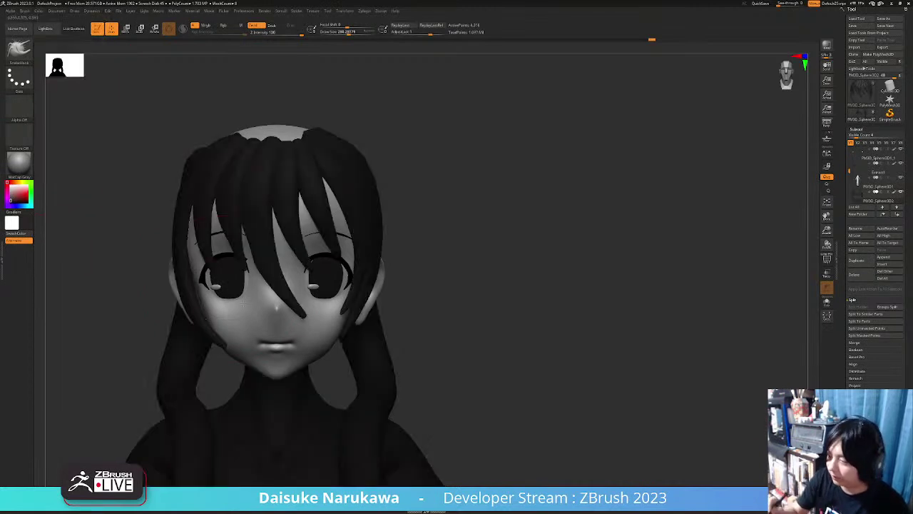
pyautogui.moveTo(252, 344); pyautogui.dragTo(205, 317, button='right')
pyautogui.moveTo(13, 192); pyautogui.dragTo(9, 179)
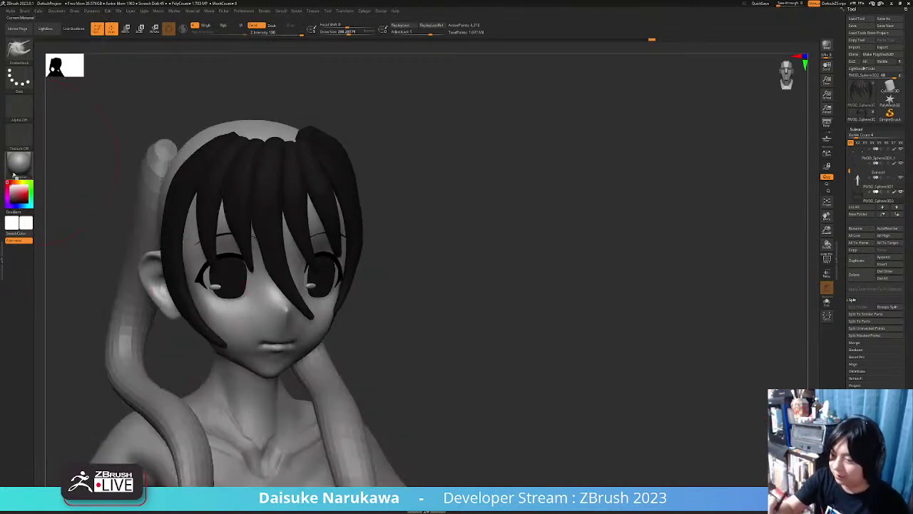
pyautogui.moveTo(52, 191); pyautogui.dragTo(330, 254, button='right')
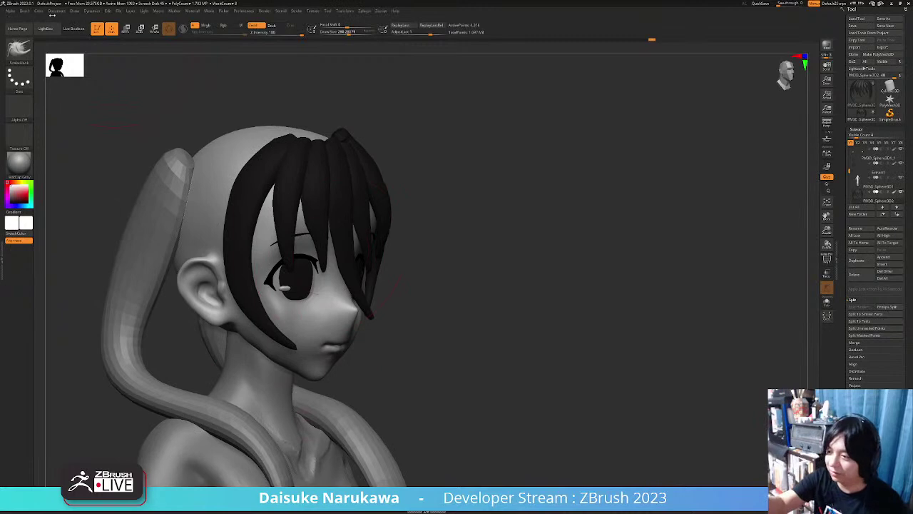
pyautogui.click(40, 11)
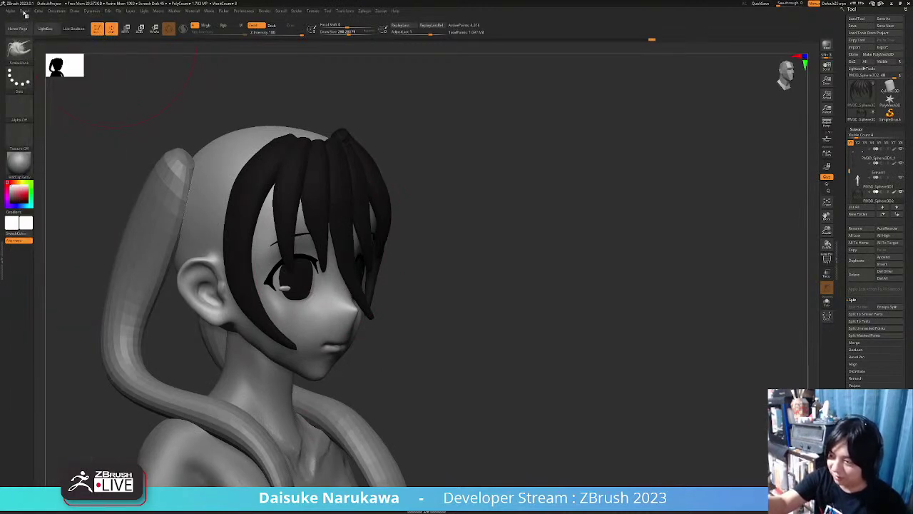
# Toggle backface masking and widen the black side lock by the character's right ear back over the temple.
pyautogui.click(25, 12)
pyautogui.click(53, 375)
pyautogui.moveTo(255, 203); pyautogui.dragTo(254, 152, button='right')
pyautogui.moveTo(249, 211); pyautogui.dragTo(238, 238)
pyautogui.keyDown('shift'); pyautogui.moveTo(238, 239); pyautogui.dragTo(233, 243, button='right'); pyautogui.keyUp('shift')
pyautogui.keyDown('shift'); pyautogui.moveTo(232, 243); pyautogui.dragTo(228, 227); pyautogui.keyUp('shift')
pyautogui.moveTo(229, 227); pyautogui.dragTo(233, 228, button='right')
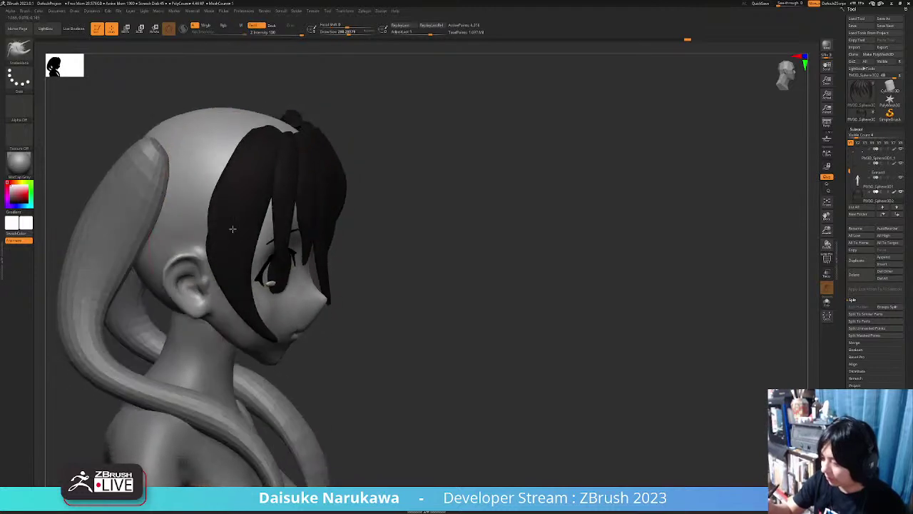
pyautogui.moveTo(233, 228); pyautogui.dragTo(227, 230)
pyautogui.moveTo(228, 226); pyautogui.dragTo(234, 219, button='right')
pyautogui.moveTo(240, 300); pyautogui.dragTo(234, 319)
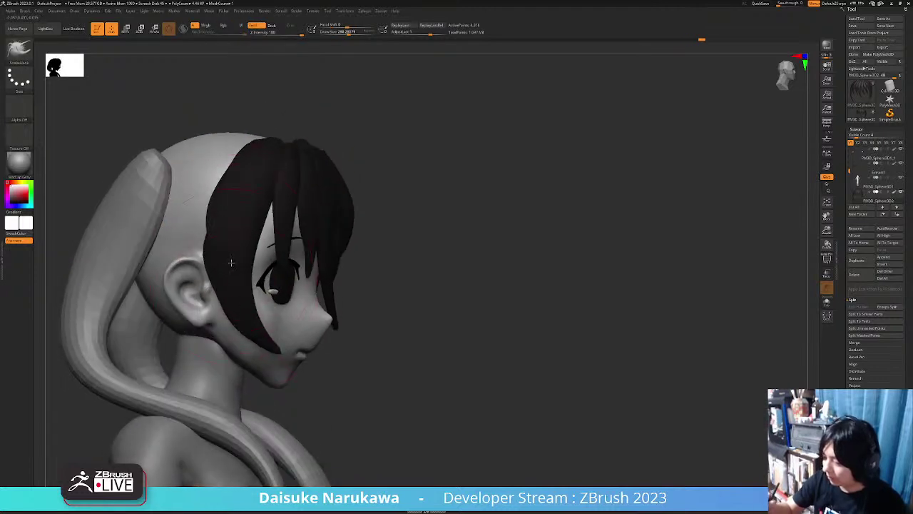
# Widen the black side lock by the character's left ear and reshape its tip with a smaller brush.
pyautogui.moveTo(244, 187); pyautogui.dragTo(368, 230, button='right')
pyautogui.moveTo(368, 231); pyautogui.dragTo(363, 230)
pyautogui.moveTo(362, 230); pyautogui.dragTo(372, 233, button='right')
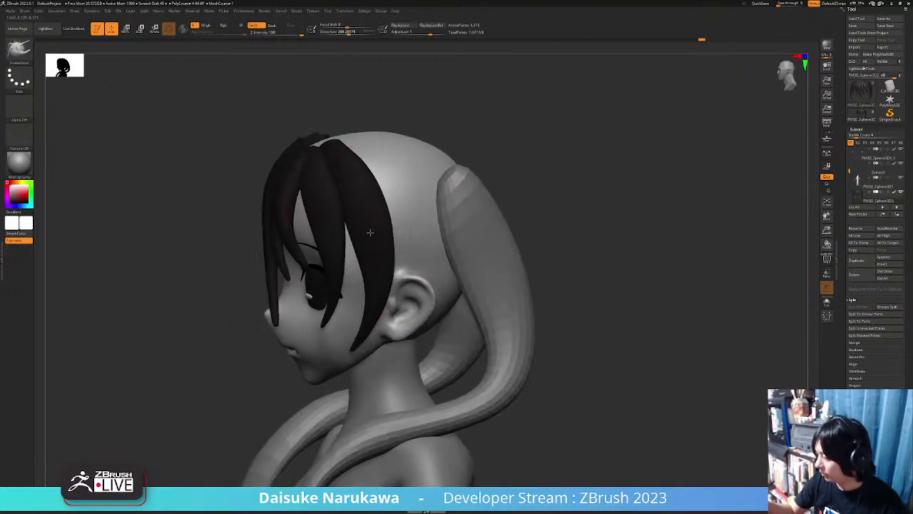
pyautogui.moveTo(364, 175); pyautogui.dragTo(363, 166, button='right')
pyautogui.moveTo(380, 217); pyautogui.dragTo(307, 350, button='right')
pyautogui.press('space')
pyautogui.moveTo(301, 348); pyautogui.dragTo(297, 348)
pyautogui.moveTo(378, 275); pyautogui.dragTo(330, 266, button='right')
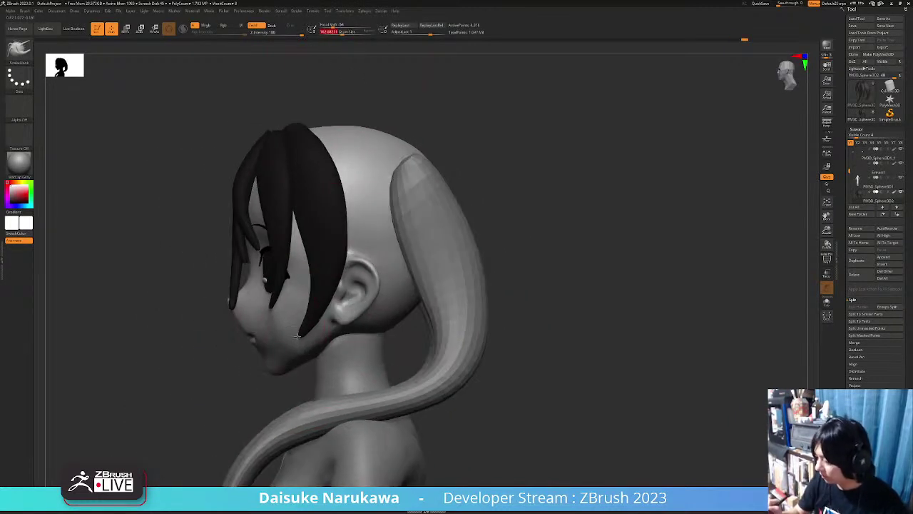
# Toggle topological masking, then refine and smooth the side lock tips along the cheek.
pyautogui.click(27, 13)
pyautogui.click(42, 421)
pyautogui.moveTo(295, 334)
pyautogui.mouseDown(button='right')
pyautogui.moveTo(311, 319)
pyautogui.moveTo(320, 325)
pyautogui.mouseUp(button='right')
pyautogui.moveTo(281, 350); pyautogui.dragTo(290, 328, button='right')
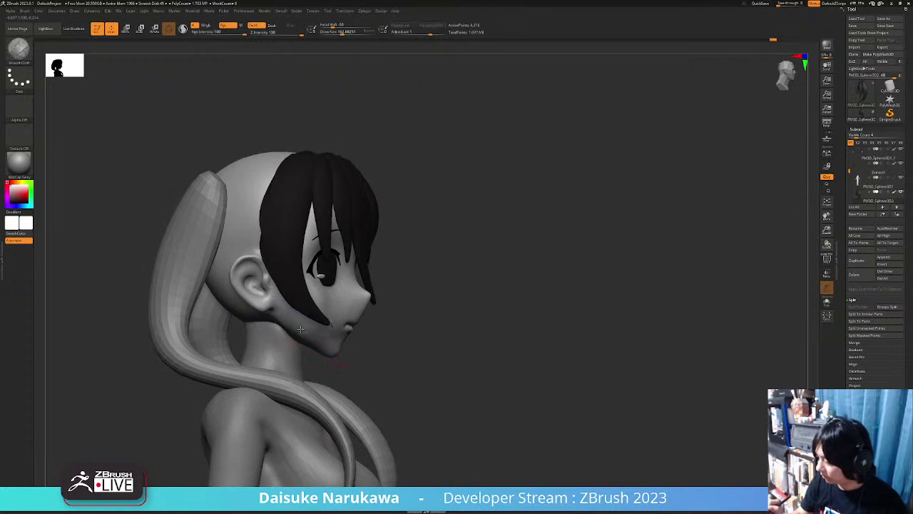
pyautogui.keyDown('shift'); pyautogui.moveTo(291, 329); pyautogui.dragTo(285, 319); pyautogui.keyUp('shift')
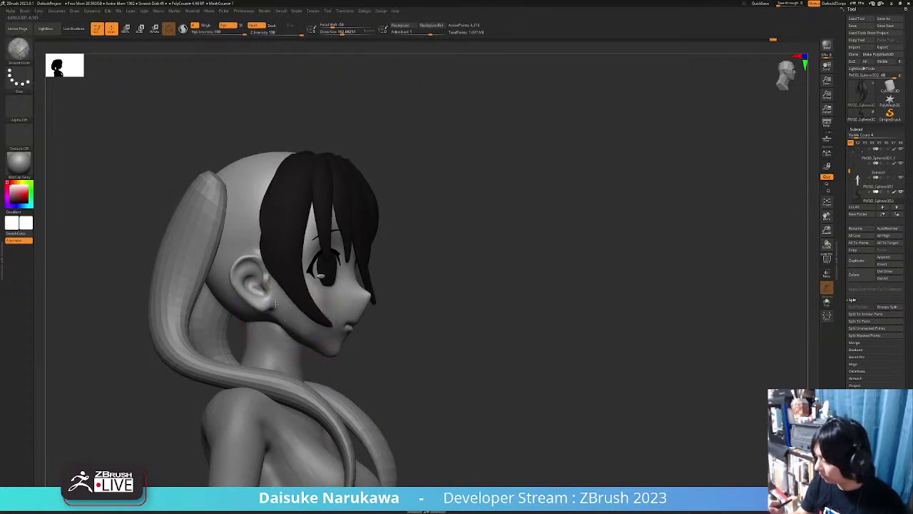
pyautogui.moveTo(312, 327); pyautogui.dragTo(317, 335, button='right')
pyautogui.press('b')
pyautogui.press('s')
pyautogui.press('h')
pyautogui.press('shift')
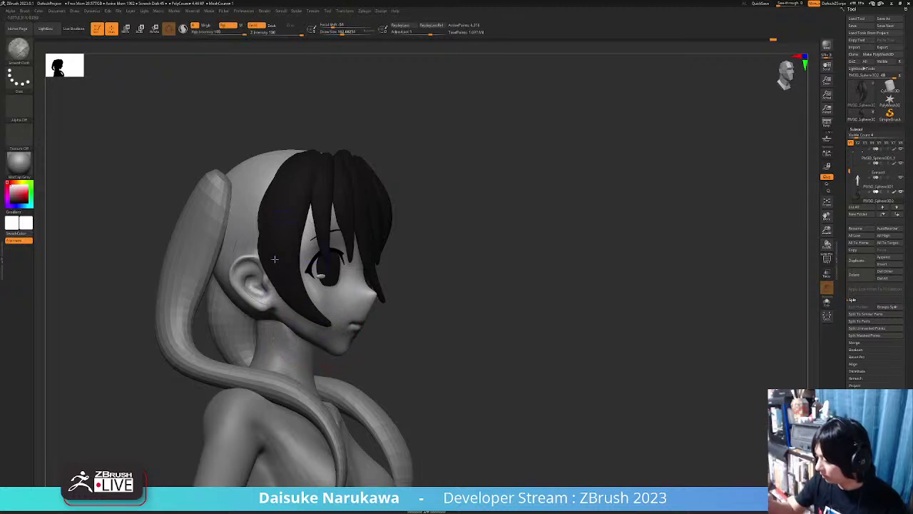
pyautogui.moveTo(499, 321)
pyautogui.mouseDown(button='right')
pyautogui.moveTo(421, 344)
pyautogui.moveTo(391, 394)
pyautogui.moveTo(411, 392)
pyautogui.moveTo(383, 400)
pyautogui.mouseUp(button='right')
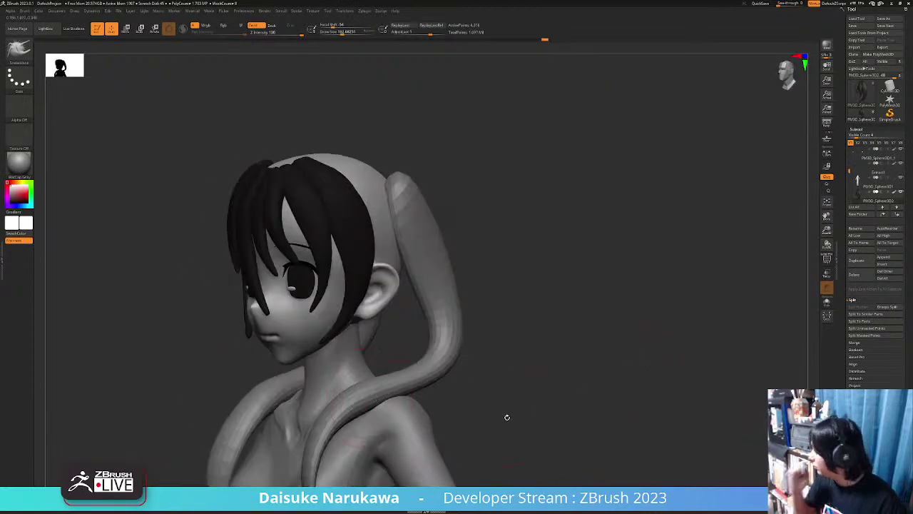
# ZRemesh the bangs with Keep Polypaint and Keep Groups enabled, checking the polygroup wireframe before hiding it again.
pyautogui.click(859, 128)
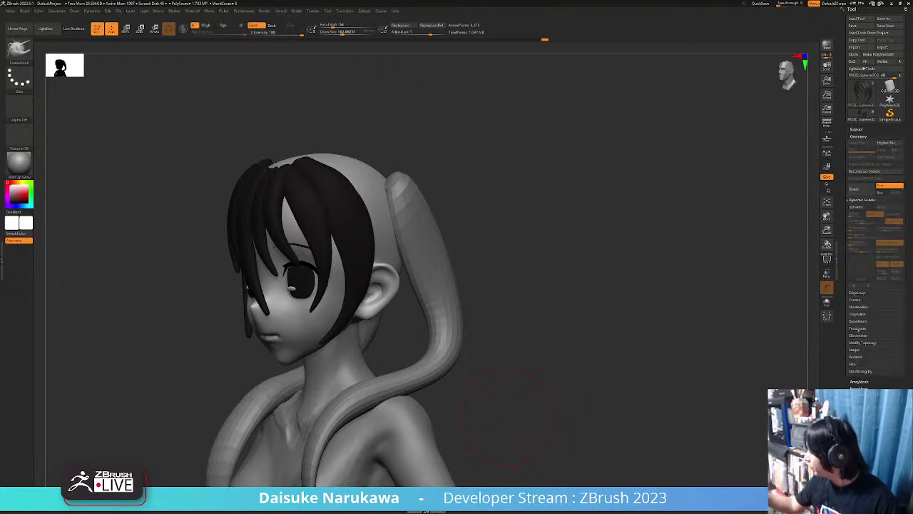
pyautogui.click(861, 336)
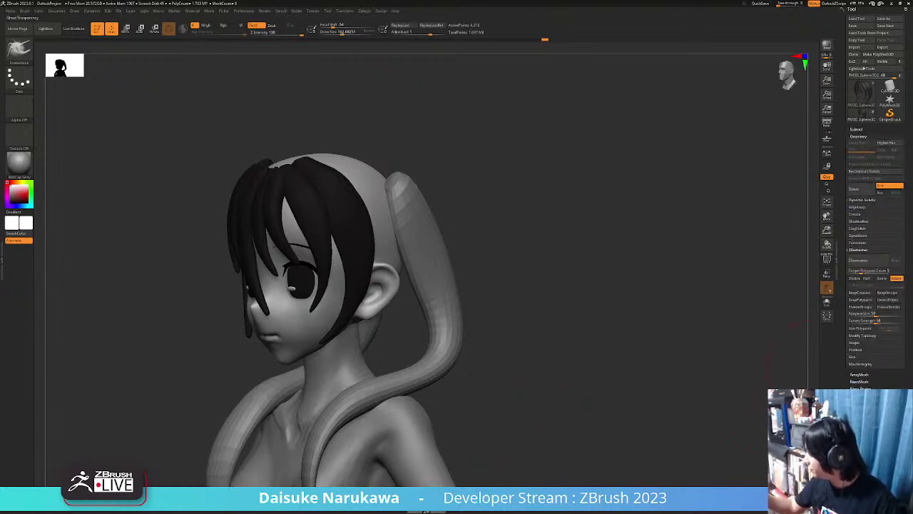
pyautogui.click(826, 259)
pyautogui.keyDown('ctrl'); pyautogui.moveTo(484, 349); pyautogui.dragTo(605, 365, button='right'); pyautogui.keyUp('ctrl')
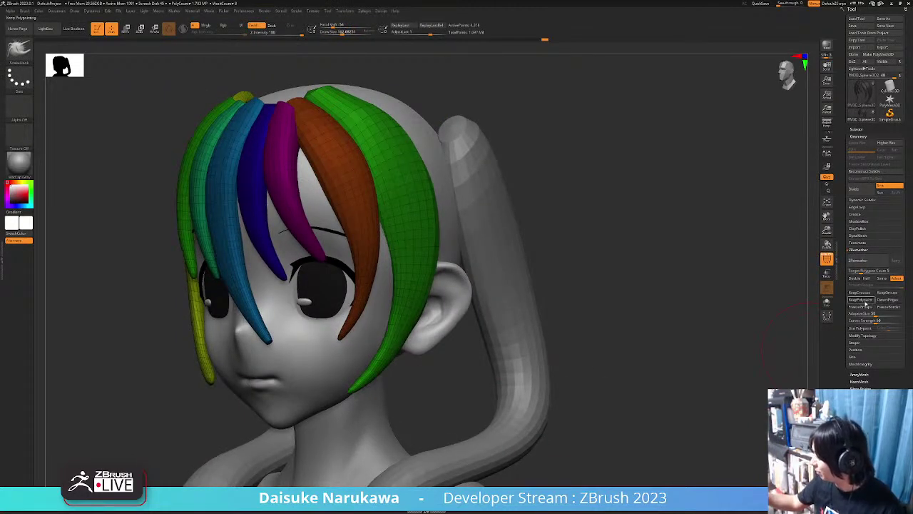
pyautogui.click(863, 301)
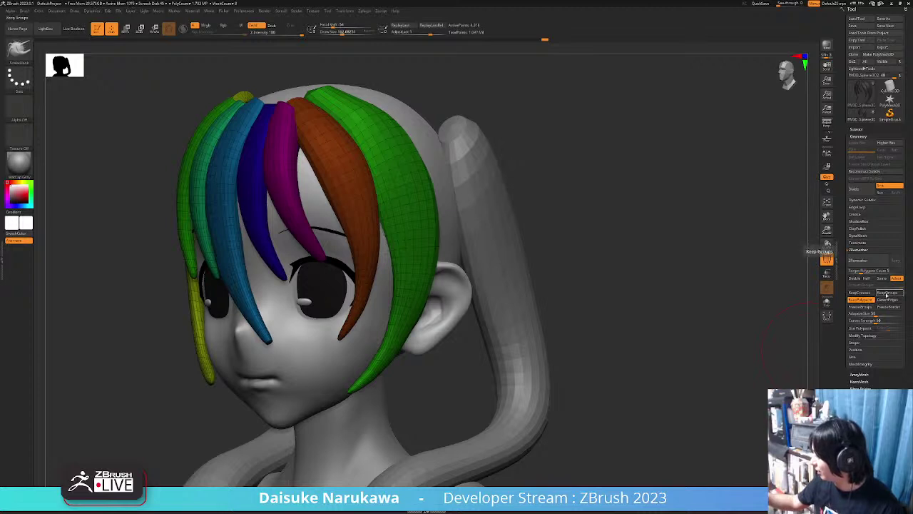
pyautogui.click(889, 293)
pyautogui.click(860, 260)
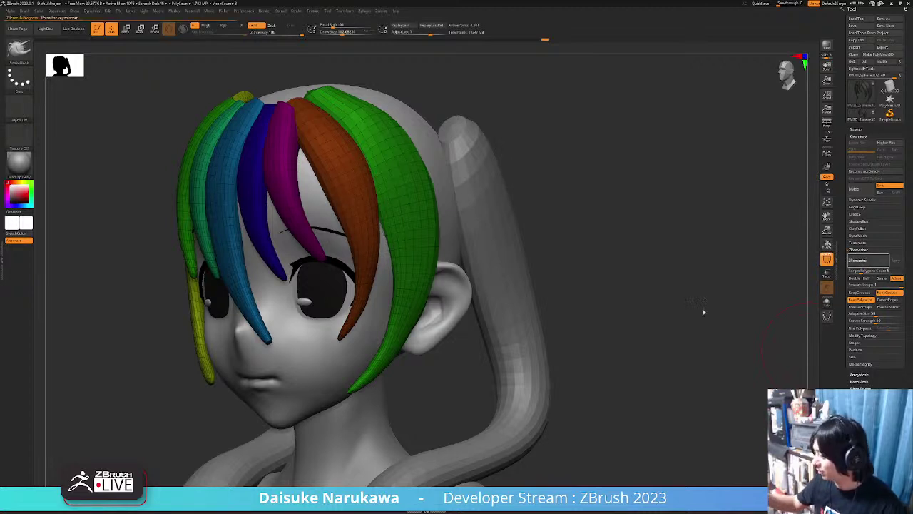
pyautogui.click(827, 259)
# Smooth the back edge of the side locks and pull their roots inward over the crown towards the centre parting.
pyautogui.moveTo(457, 421)
pyautogui.keyDown('ctrl'); pyautogui.mouseDown(button='right')
pyautogui.moveTo(397, 367)
pyautogui.moveTo(495, 237)
pyautogui.moveTo(372, 366)
pyautogui.mouseUp(button='right'); pyautogui.keyUp('ctrl')
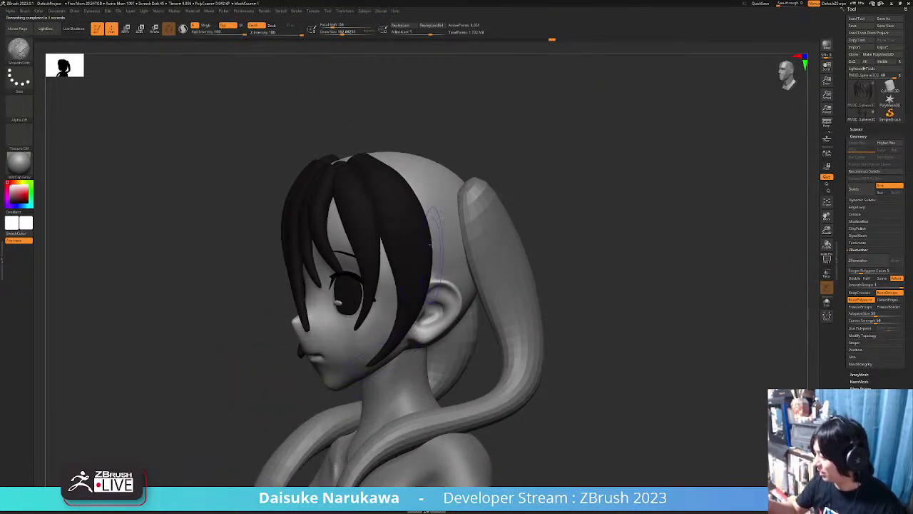
pyautogui.moveTo(392, 161); pyautogui.dragTo(414, 265, button='right')
pyautogui.moveTo(357, 159); pyautogui.dragTo(350, 214, button='right')
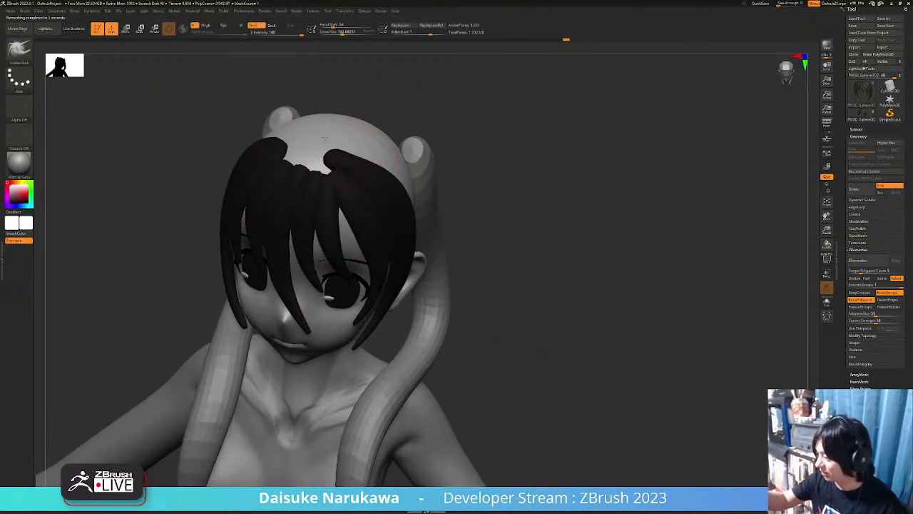
pyautogui.moveTo(364, 156); pyautogui.dragTo(257, 182, button='right')
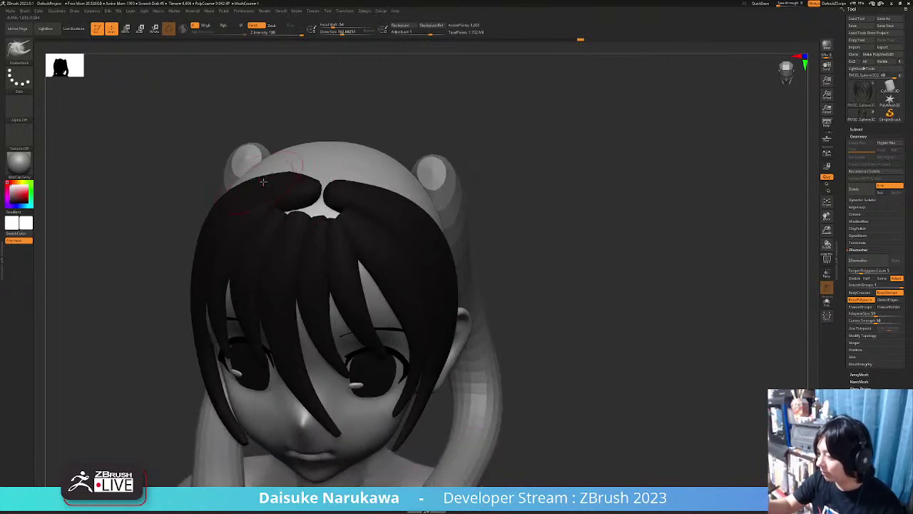
pyautogui.moveTo(309, 140); pyautogui.dragTo(302, 186, button='right')
pyautogui.moveTo(326, 151); pyautogui.dragTo(307, 207, button='right')
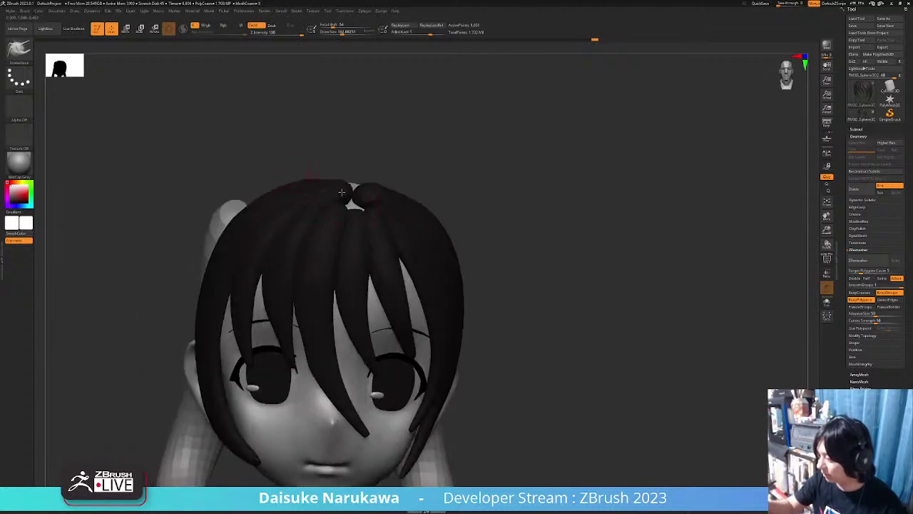
# Close the gap between the bang roots at the parting with a larger brush and round out the crown outline.
pyautogui.moveTo(320, 202); pyautogui.dragTo(335, 230, button='right')
pyautogui.moveTo(345, 203); pyautogui.dragTo(326, 221, button='right')
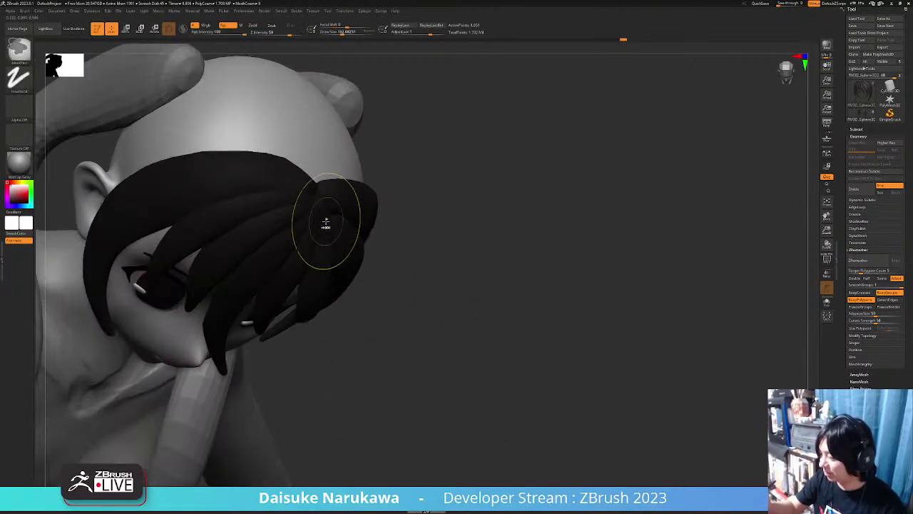
pyautogui.moveTo(316, 186)
pyautogui.mouseDown(button='right')
pyautogui.moveTo(326, 176)
pyautogui.moveTo(333, 223)
pyautogui.moveTo(341, 210)
pyautogui.moveTo(304, 248)
pyautogui.mouseUp(button='right')
pyautogui.press('space')
pyautogui.moveTo(344, 209); pyautogui.dragTo(337, 210)
pyautogui.keyDown('shift'); pyautogui.moveTo(363, 253); pyautogui.dragTo(400, 244, button='right'); pyautogui.keyUp('shift')
pyautogui.moveTo(357, 108); pyautogui.dragTo(374, 161, button='right')
pyautogui.moveTo(422, 124); pyautogui.dragTo(300, 177, button='right')
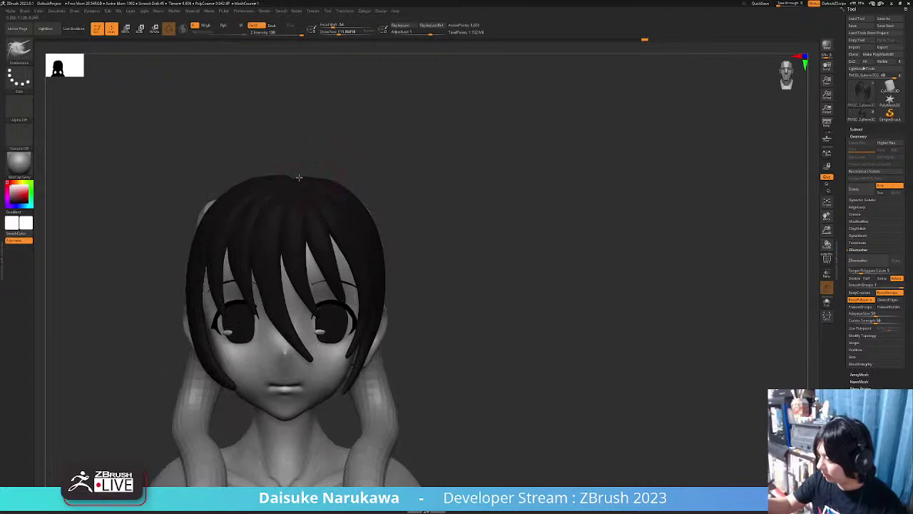
pyautogui.moveTo(336, 182); pyautogui.dragTo(338, 184)
# Smooth the tip of the long central bang and reshape it into a tapered curve across the cheek.
pyautogui.moveTo(401, 214); pyautogui.dragTo(382, 238, button='right')
pyautogui.moveTo(405, 323)
pyautogui.mouseDown(button='right')
pyautogui.moveTo(378, 314)
pyautogui.moveTo(405, 325)
pyautogui.mouseUp(button='right')
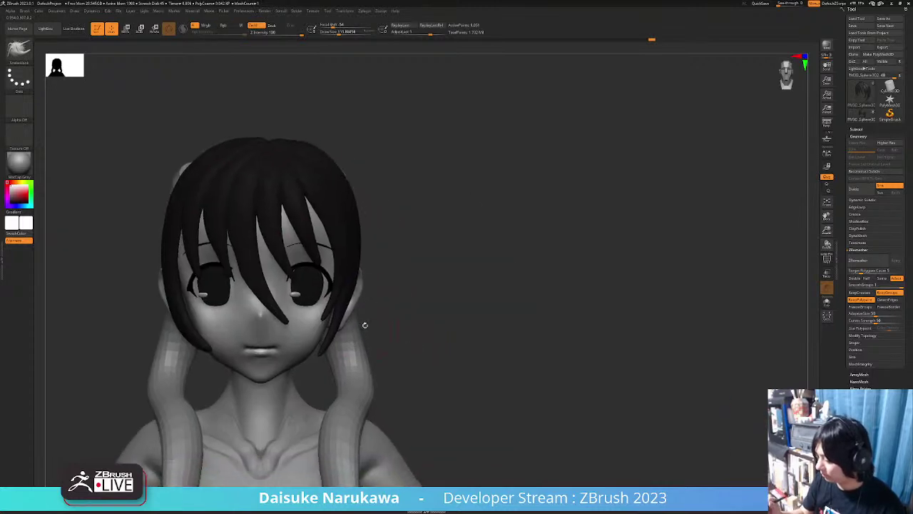
pyautogui.moveTo(357, 392)
pyautogui.mouseDown(button='right')
pyautogui.moveTo(303, 394)
pyautogui.moveTo(360, 409)
pyautogui.moveTo(360, 394)
pyautogui.moveTo(335, 408)
pyautogui.moveTo(376, 405)
pyautogui.mouseUp(button='right')
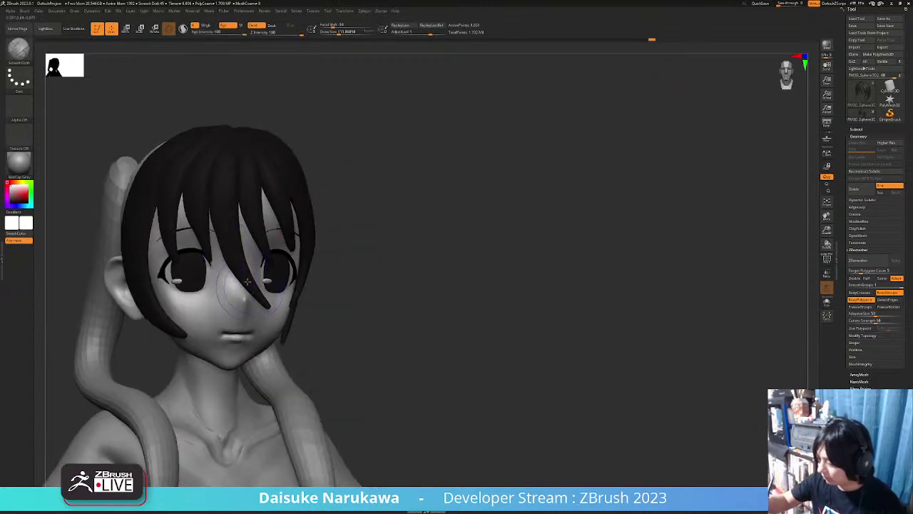
pyautogui.moveTo(265, 306); pyautogui.dragTo(257, 287, button='right')
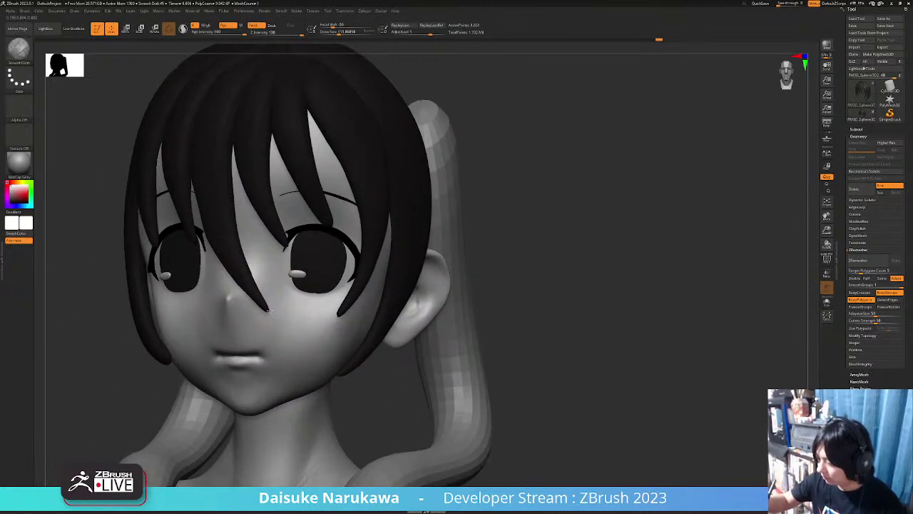
pyautogui.moveTo(274, 322); pyautogui.dragTo(274, 325, button='right')
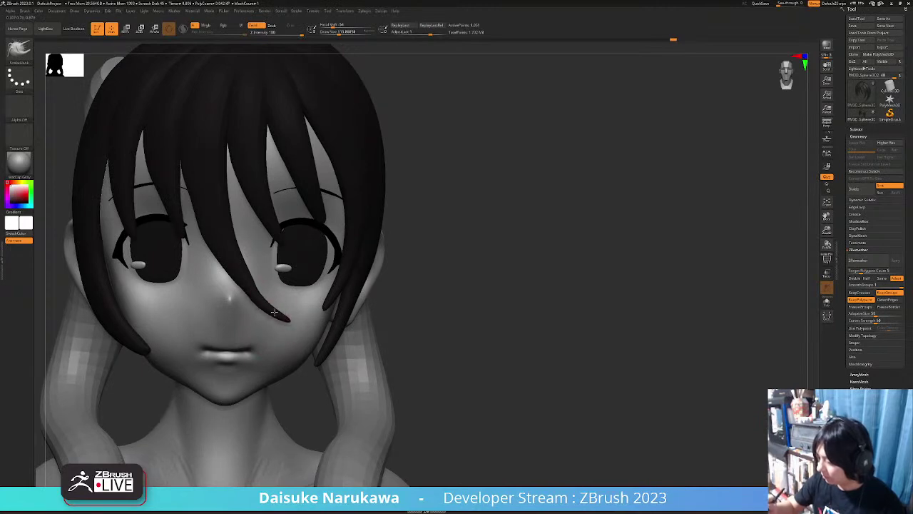
pyautogui.keyDown('shift'); pyautogui.moveTo(274, 313); pyautogui.dragTo(269, 307); pyautogui.keyUp('shift')
pyautogui.moveTo(267, 307)
pyautogui.mouseDown(button='right')
pyautogui.moveTo(293, 334)
pyautogui.moveTo(292, 359)
pyautogui.mouseUp(button='right')
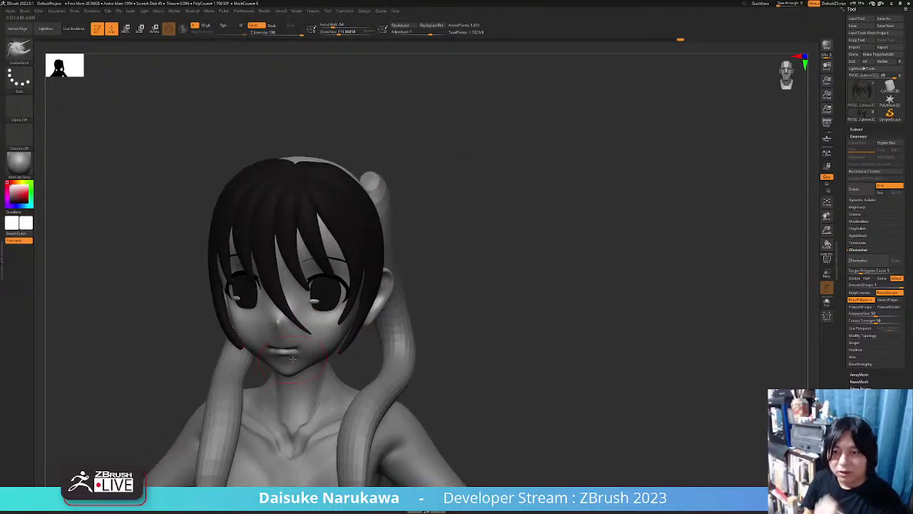
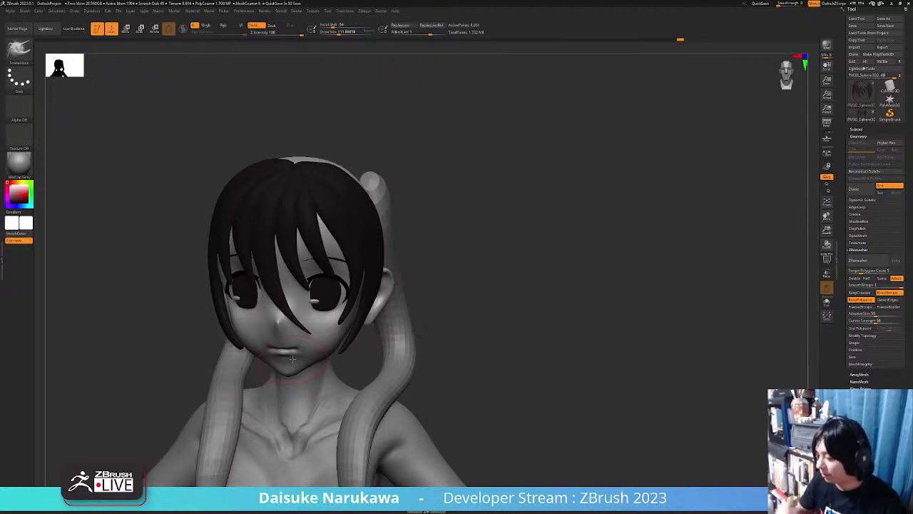
# Bend the tip of the long central bang to follow the cheek and smooth it to a point.
pyautogui.moveTo(292, 358); pyautogui.dragTo(304, 352, button='right')
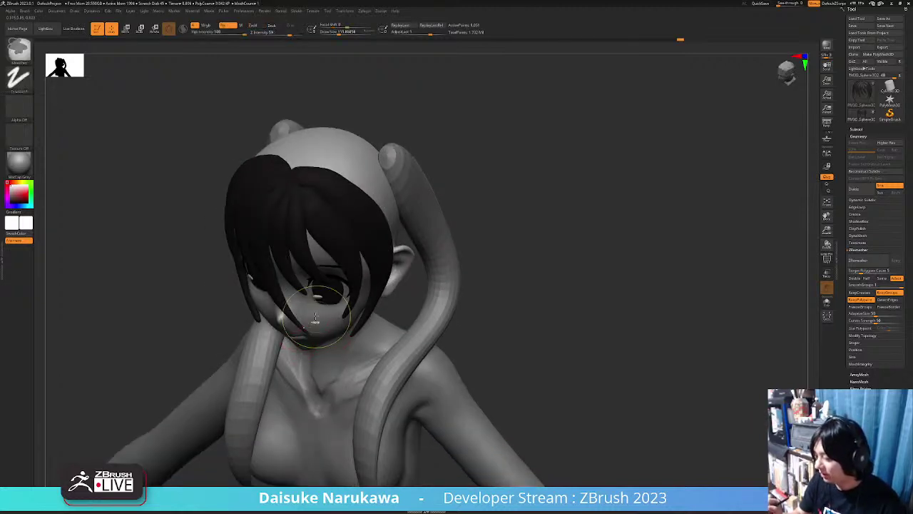
pyautogui.keyDown('ctrl'); pyautogui.moveTo(318, 315); pyautogui.dragTo(316, 338, button='right'); pyautogui.keyUp('ctrl')
pyautogui.moveTo(323, 338)
pyautogui.mouseDown()
pyautogui.moveTo(330, 330)
pyautogui.moveTo(303, 323)
pyautogui.mouseUp()
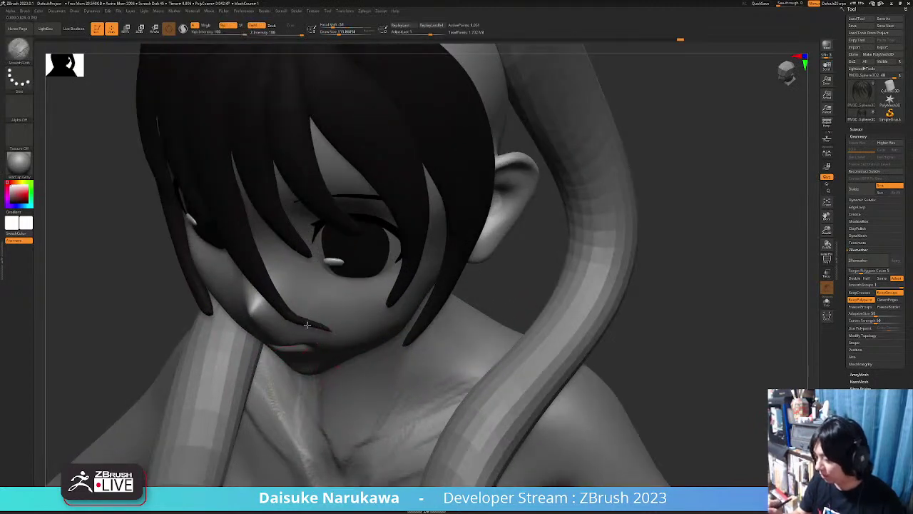
pyautogui.moveTo(326, 313)
pyautogui.mouseDown(button='right')
pyautogui.moveTo(321, 293)
pyautogui.moveTo(326, 326)
pyautogui.moveTo(351, 334)
pyautogui.moveTo(326, 337)
pyautogui.moveTo(307, 371)
pyautogui.moveTo(312, 363)
pyautogui.moveTo(268, 332)
pyautogui.mouseUp(button='right')
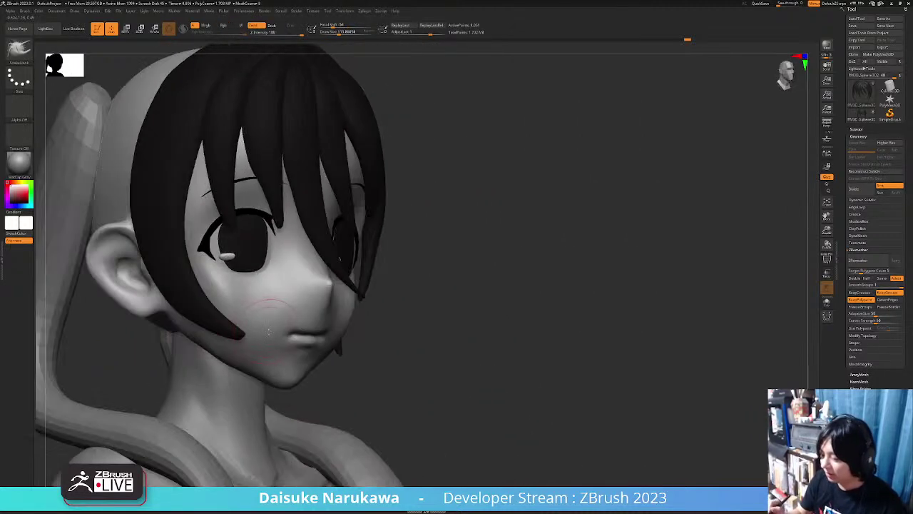
# Extend the side lock's tip along the jawline and smooth it into a taper.
pyautogui.press('shift')
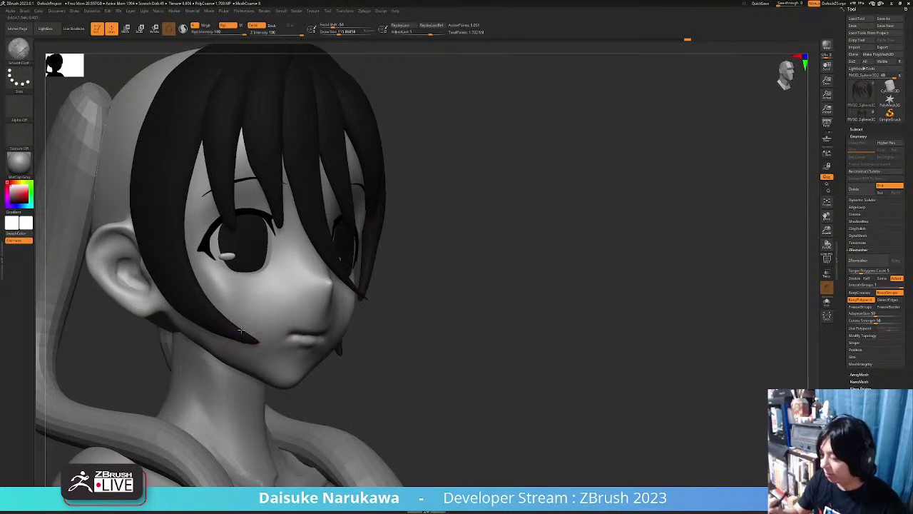
pyautogui.moveTo(244, 344); pyautogui.dragTo(267, 368, button='right')
pyautogui.press('shift')
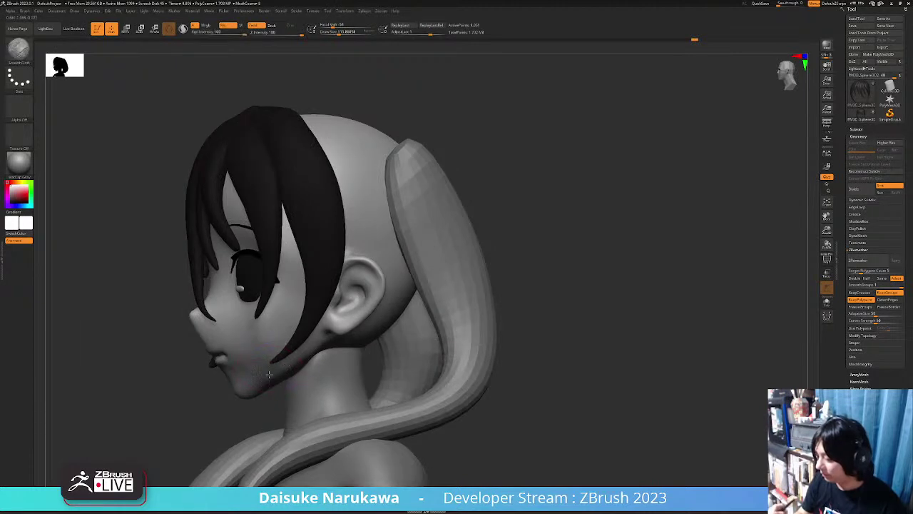
pyautogui.moveTo(212, 120)
pyautogui.mouseDown(button='right')
pyautogui.moveTo(227, 128)
pyautogui.moveTo(187, 119)
pyautogui.moveTo(200, 115)
pyautogui.mouseUp(button='right')
# Turn on BackfaceMask for the SnakeHook brush, enlarge the brush, and reshape the bangs beside the eye.
pyautogui.click(27, 11)
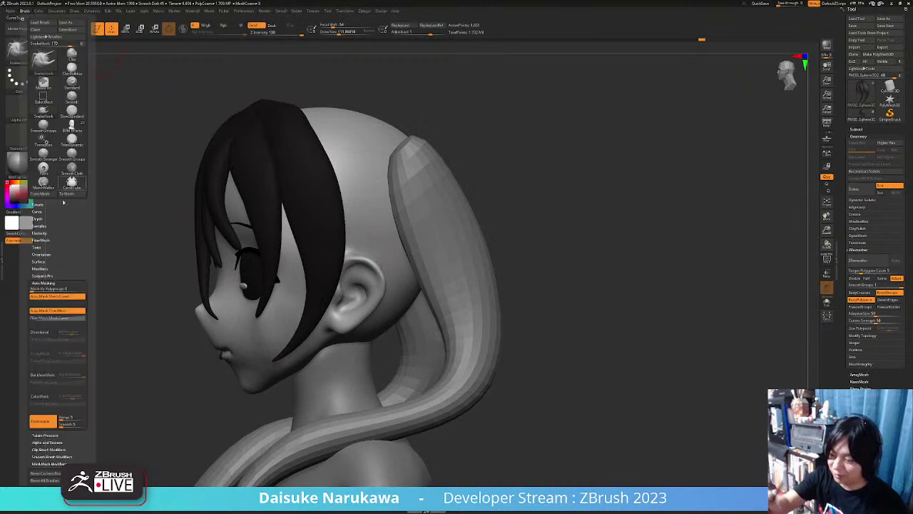
pyautogui.click(25, 11)
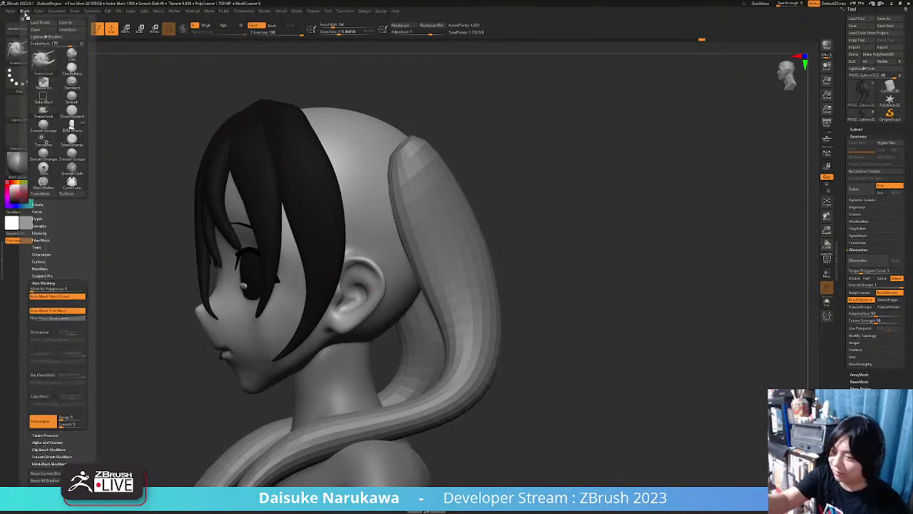
pyautogui.click(46, 374)
pyautogui.click(341, 34)
pyautogui.moveTo(315, 289)
pyautogui.mouseDown(button='right')
pyautogui.moveTo(316, 316)
pyautogui.moveTo(292, 277)
pyautogui.mouseUp(button='right')
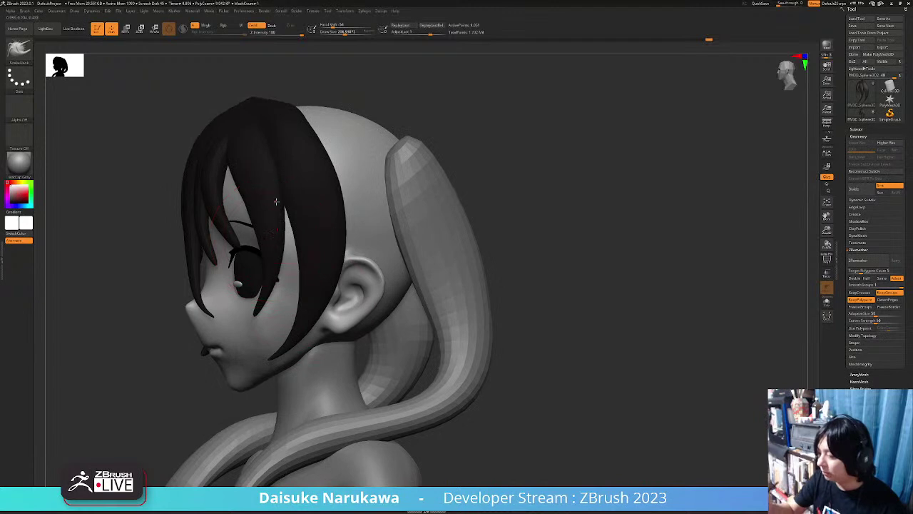
pyautogui.moveTo(270, 207); pyautogui.dragTo(297, 218, button='right')
# Adjust the side locks' outline around the temple and ear so they wrap the head smoothly.
pyautogui.moveTo(247, 153)
pyautogui.mouseDown(button='right')
pyautogui.moveTo(208, 107)
pyautogui.moveTo(259, 153)
pyautogui.moveTo(235, 169)
pyautogui.moveTo(249, 160)
pyautogui.moveTo(282, 227)
pyautogui.moveTo(292, 292)
pyautogui.moveTo(318, 325)
pyautogui.moveTo(351, 315)
pyautogui.moveTo(354, 327)
pyautogui.moveTo(332, 329)
pyautogui.moveTo(354, 327)
pyautogui.moveTo(404, 350)
pyautogui.mouseUp(button='right')
pyautogui.moveTo(263, 159)
pyautogui.mouseDown(button='right')
pyautogui.moveTo(273, 163)
pyautogui.moveTo(238, 153)
pyautogui.moveTo(194, 267)
pyautogui.moveTo(242, 243)
pyautogui.moveTo(197, 212)
pyautogui.moveTo(181, 240)
pyautogui.moveTo(178, 255)
pyautogui.moveTo(207, 235)
pyautogui.moveTo(222, 240)
pyautogui.moveTo(231, 307)
pyautogui.moveTo(221, 343)
pyautogui.mouseUp(button='right')
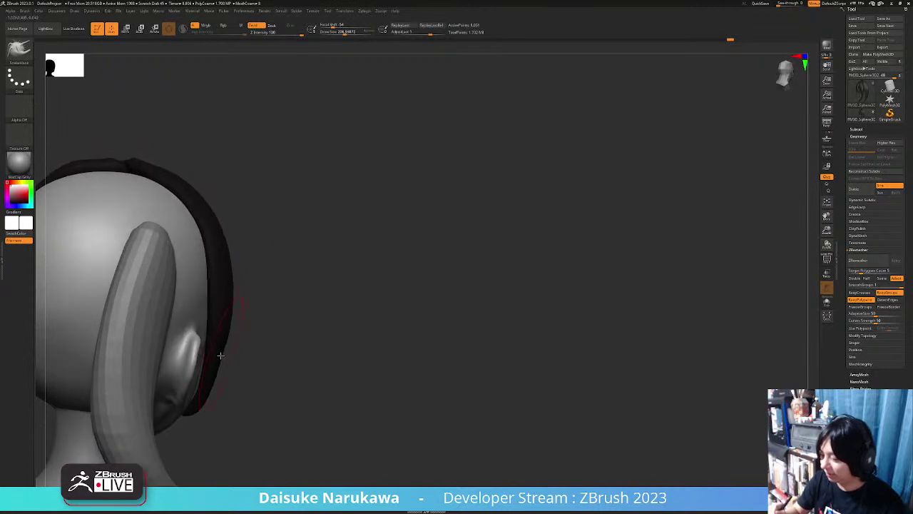
pyautogui.moveTo(236, 377)
pyautogui.mouseDown(button='right')
pyautogui.moveTo(241, 353)
pyautogui.moveTo(325, 405)
pyautogui.moveTo(415, 318)
pyautogui.moveTo(411, 334)
pyautogui.moveTo(424, 298)
pyautogui.mouseUp(button='right')
pyautogui.moveTo(424, 298); pyautogui.dragTo(433, 276, button='right')
pyautogui.moveTo(436, 278); pyautogui.dragTo(440, 280)
pyautogui.moveTo(412, 314); pyautogui.dragTo(429, 310, button='right')
pyautogui.moveTo(408, 358)
pyautogui.mouseDown(button='right')
pyautogui.moveTo(334, 401)
pyautogui.moveTo(311, 381)
pyautogui.moveTo(314, 394)
pyautogui.moveTo(285, 392)
pyautogui.moveTo(329, 391)
pyautogui.moveTo(289, 375)
pyautogui.moveTo(302, 352)
pyautogui.mouseUp(button='right')
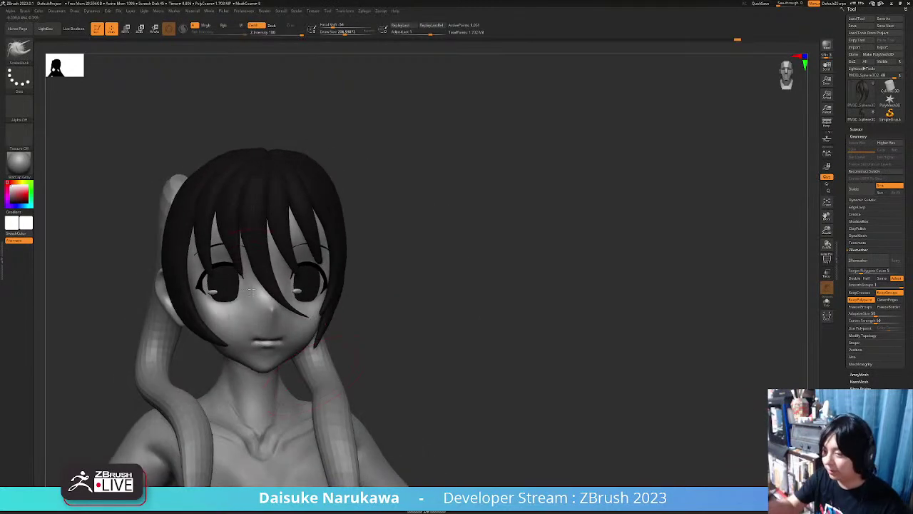
# Draw a thin tube strand with a small CurveTube brush from near the crown down the side lock towards the cheek.
pyautogui.click(20, 54)
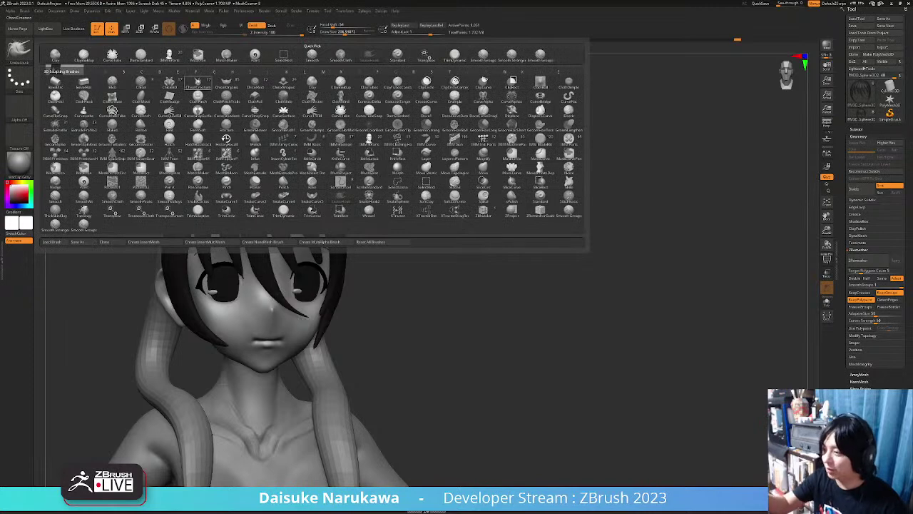
pyautogui.click(254, 81)
pyautogui.keyDown('ctrl'); pyautogui.moveTo(181, 228); pyautogui.dragTo(172, 242, button='right'); pyautogui.keyUp('ctrl')
pyautogui.moveTo(171, 242)
pyautogui.mouseDown(button='right')
pyautogui.moveTo(190, 235)
pyautogui.moveTo(219, 244)
pyautogui.mouseUp(button='right')
pyautogui.moveTo(341, 32); pyautogui.dragTo(330, 32)
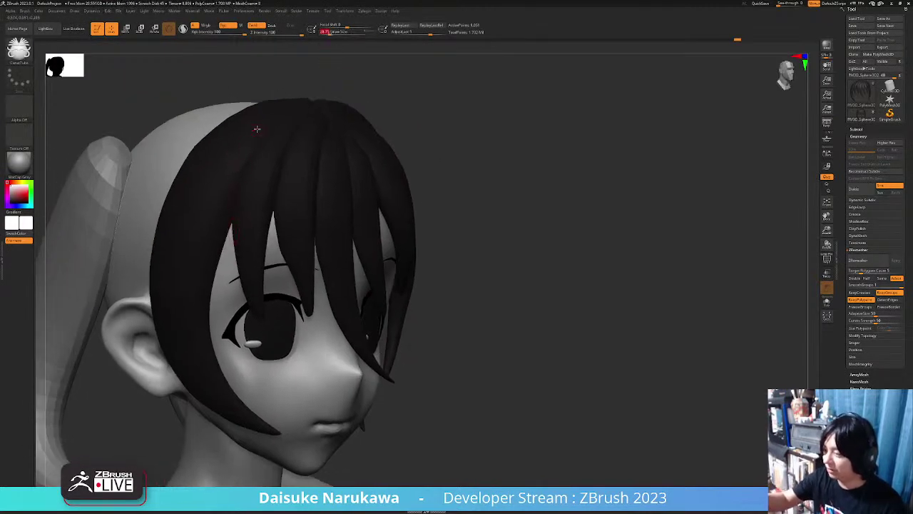
pyautogui.moveTo(200, 289); pyautogui.dragTo(229, 349)
pyautogui.hotkey('ctrl', 'z')
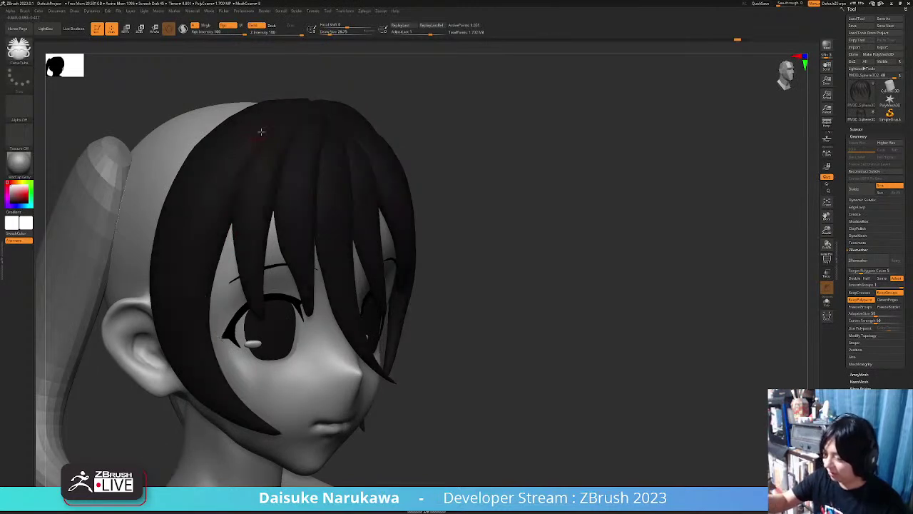
pyautogui.moveTo(268, 123); pyautogui.dragTo(230, 357)
pyautogui.moveTo(230, 357); pyautogui.dragTo(265, 380, button='right')
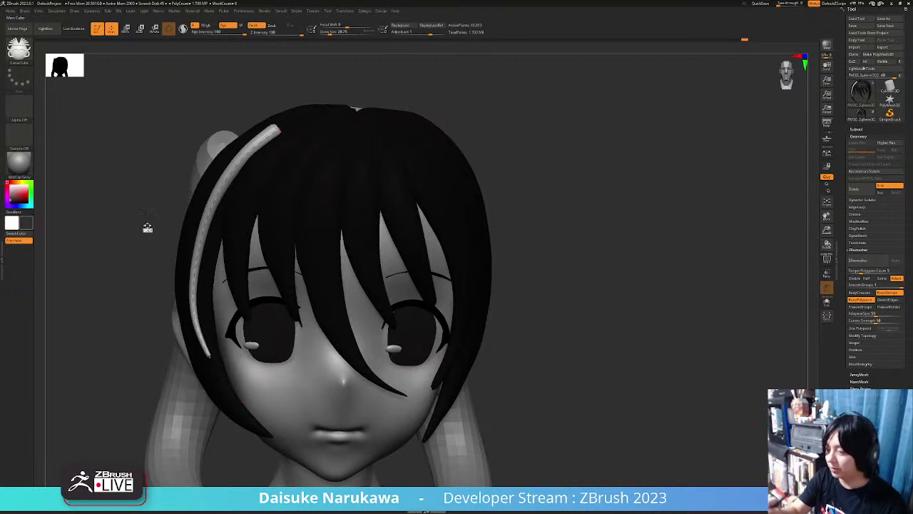
# Fill the new strand with the near-black hair colour and reset the current colour to white.
pyautogui.moveTo(183, 139); pyautogui.dragTo(163, 105, button='right')
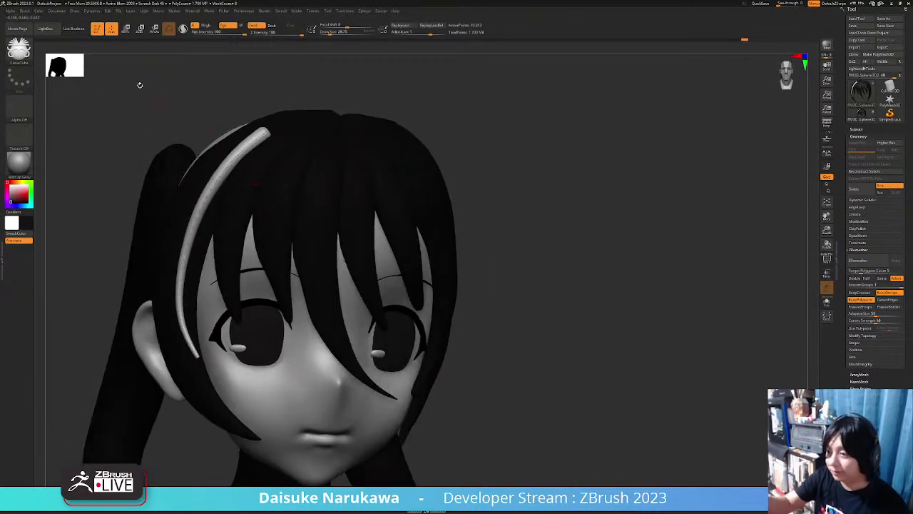
pyautogui.click(40, 13)
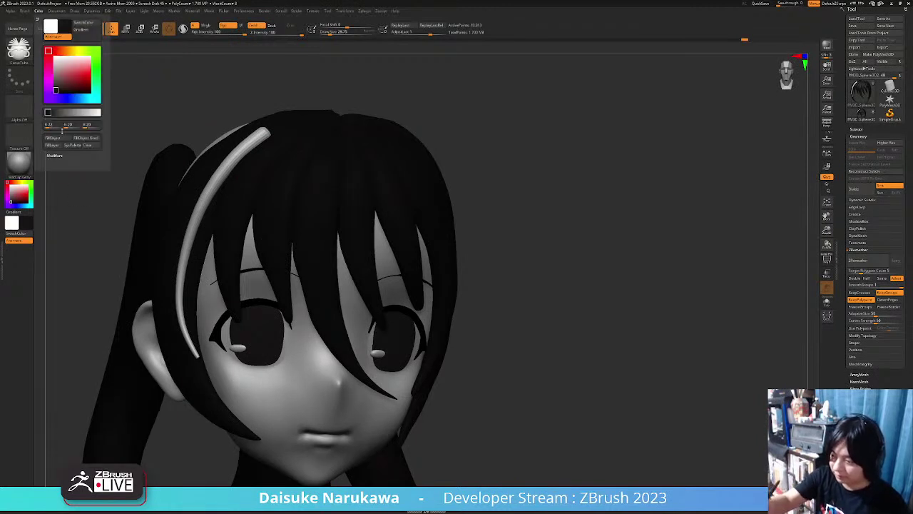
pyautogui.click(60, 137)
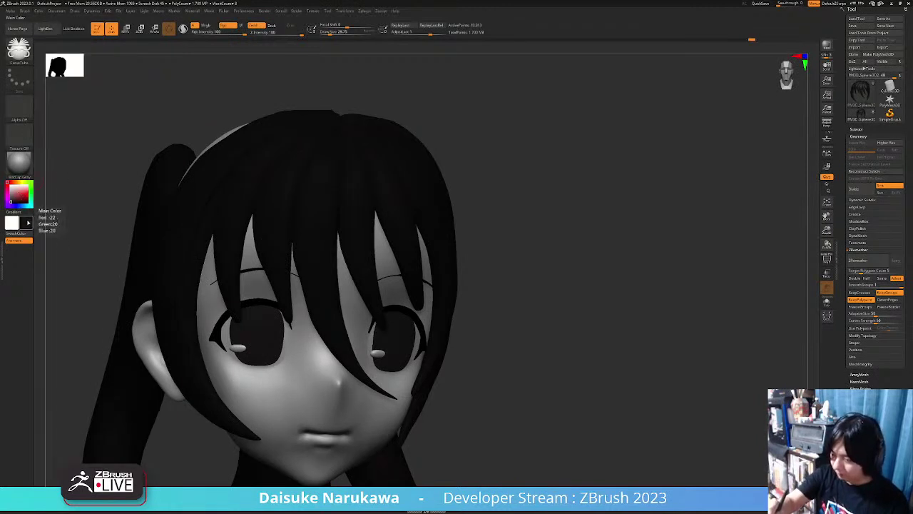
pyautogui.click(9, 183)
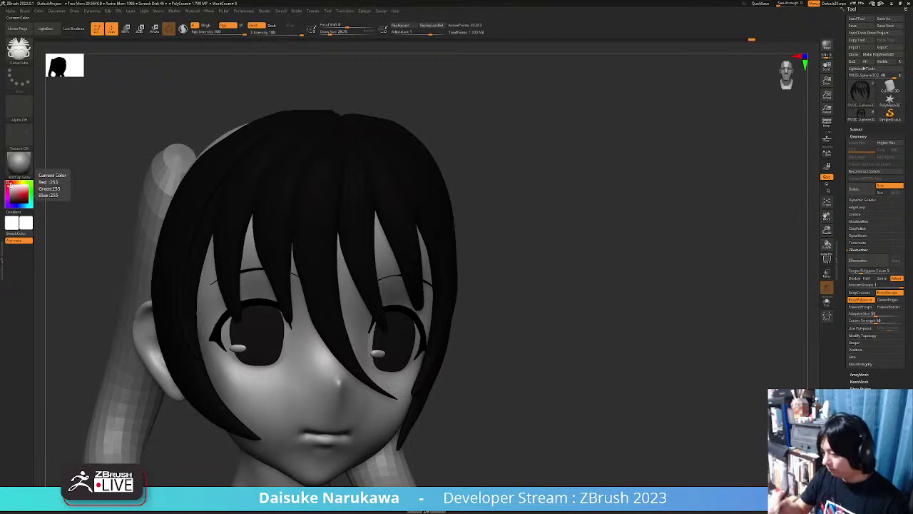
# Reshape the new strand with a SnakeHook brush of about size 245 so it curves beside the side lock.
pyautogui.moveTo(107, 300); pyautogui.dragTo(229, 319)
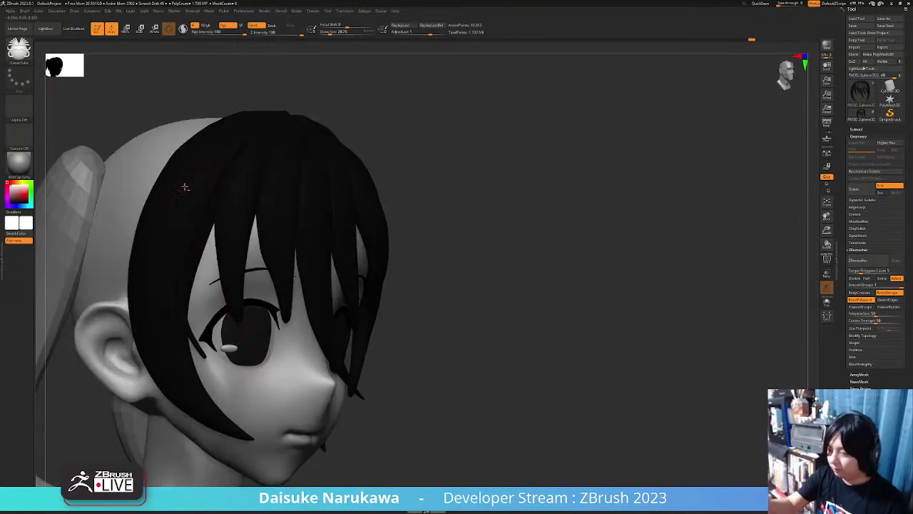
pyautogui.click(19, 50)
pyautogui.click(368, 55)
pyautogui.click(345, 34)
pyautogui.moveTo(198, 230); pyautogui.dragTo(191, 331, button='right')
pyautogui.moveTo(191, 332)
pyautogui.mouseDown()
pyautogui.moveTo(200, 354)
pyautogui.moveTo(218, 347)
pyautogui.mouseUp()
pyautogui.keyDown('ctrl'); pyautogui.moveTo(187, 314); pyautogui.dragTo(179, 253, button='right'); pyautogui.keyUp('ctrl')
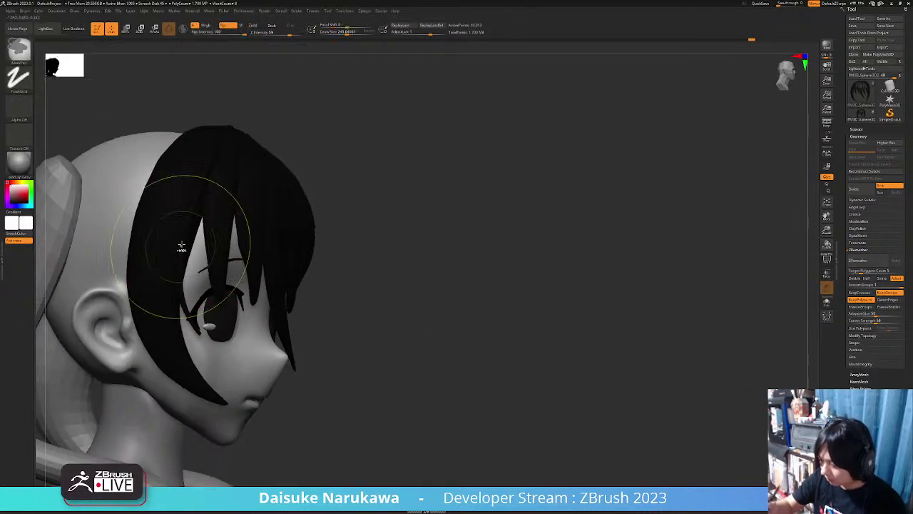
pyautogui.moveTo(194, 207); pyautogui.dragTo(205, 178, button='right')
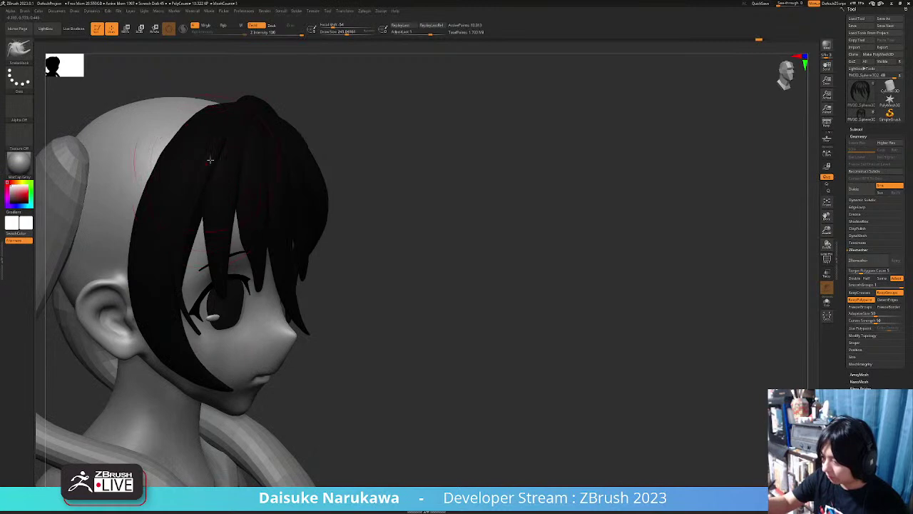
pyautogui.moveTo(184, 241)
pyautogui.mouseDown(button='right')
pyautogui.moveTo(187, 184)
pyautogui.moveTo(339, 366)
pyautogui.moveTo(304, 350)
pyautogui.mouseUp(button='right')
# Turn off BackfaceMask, pull the new strand's lower end onto the cheek, and smooth it into a thin tapered tip.
pyautogui.click(25, 12)
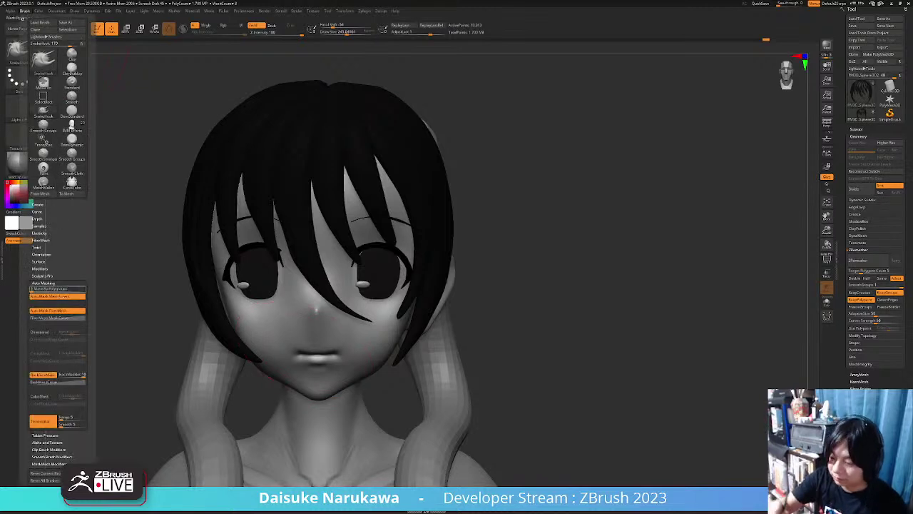
pyautogui.click(50, 377)
pyautogui.moveTo(164, 321); pyautogui.dragTo(214, 310, button='right')
pyautogui.keyDown('ctrl'); pyautogui.moveTo(214, 310); pyautogui.dragTo(225, 303, button='right'); pyautogui.keyUp('ctrl')
pyautogui.moveTo(212, 273)
pyautogui.mouseDown()
pyautogui.moveTo(225, 290)
pyautogui.moveTo(253, 296)
pyautogui.moveTo(234, 305)
pyautogui.mouseUp()
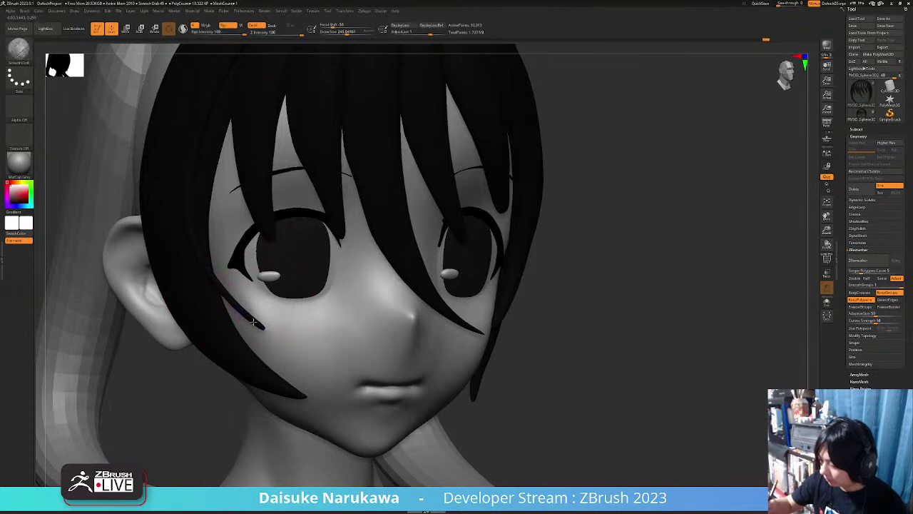
pyautogui.keyDown('shift'); pyautogui.moveTo(267, 331); pyautogui.dragTo(256, 322); pyautogui.keyUp('shift')
pyautogui.moveTo(255, 322); pyautogui.dragTo(304, 325, button='right')
pyautogui.keyDown('ctrl'); pyautogui.moveTo(303, 324); pyautogui.dragTo(299, 301, button='right'); pyautogui.keyUp('ctrl')
pyautogui.moveTo(236, 346)
pyautogui.mouseDown(button='right')
pyautogui.moveTo(259, 349)
pyautogui.moveTo(243, 332)
pyautogui.mouseUp(button='right')
pyautogui.moveTo(258, 326); pyautogui.dragTo(241, 311)
pyautogui.moveTo(321, 321)
pyautogui.mouseDown(button='right')
pyautogui.moveTo(288, 325)
pyautogui.moveTo(293, 342)
pyautogui.moveTo(335, 307)
pyautogui.moveTo(388, 355)
pyautogui.mouseUp(button='right')
# Recolour the bangs and the new strand by filling them with a lighter dark grey, and reset the current colour to white.
pyautogui.click(33, 234)
pyautogui.click(43, 11)
pyautogui.click(77, 138)
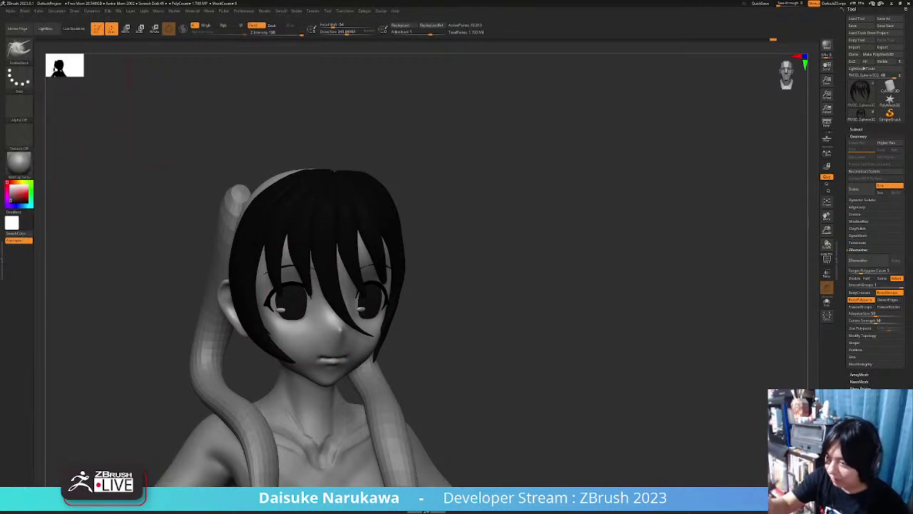
pyautogui.click(39, 12)
pyautogui.click(54, 138)
pyautogui.keyDown('ctrl'); pyautogui.moveTo(218, 222); pyautogui.dragTo(279, 258, button='right'); pyautogui.keyUp('ctrl')
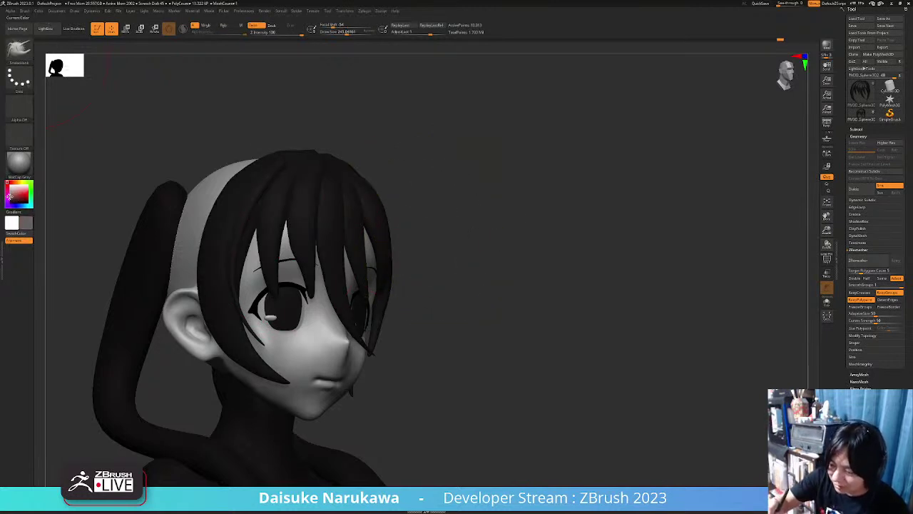
pyautogui.moveTo(9, 197); pyautogui.dragTo(10, 199)
pyautogui.click(40, 13)
pyautogui.click(56, 138)
pyautogui.moveTo(278, 250); pyautogui.dragTo(210, 250, button='right')
pyautogui.keyDown('ctrl'); pyautogui.moveTo(285, 314); pyautogui.dragTo(278, 250, button='right'); pyautogui.keyUp('ctrl')
pyautogui.click(10, 186)
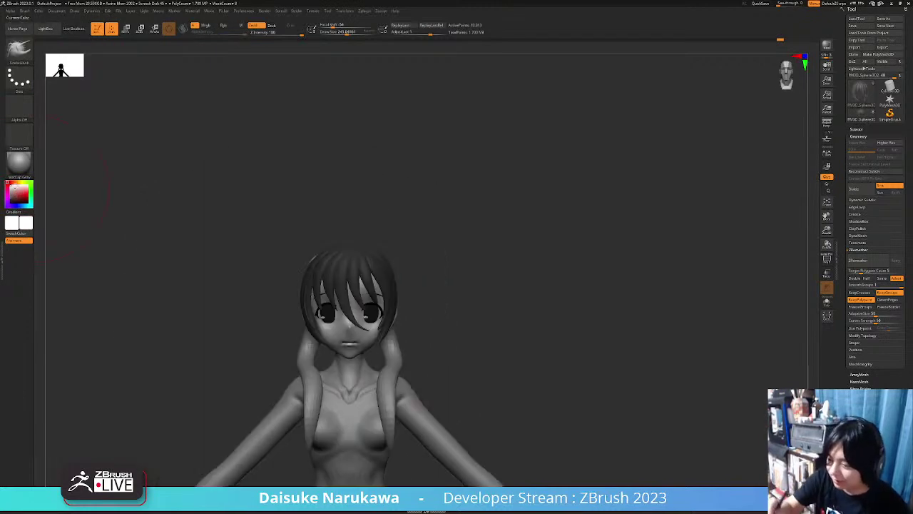
# Toggle BackfaceMask for the SnakeHook brush and pull the new strand's root up towards the crown.
pyautogui.keyDown('ctrl'); pyautogui.moveTo(316, 285); pyautogui.dragTo(342, 332, button='right'); pyautogui.keyUp('ctrl')
pyautogui.moveTo(242, 285); pyautogui.dragTo(274, 227, button='right')
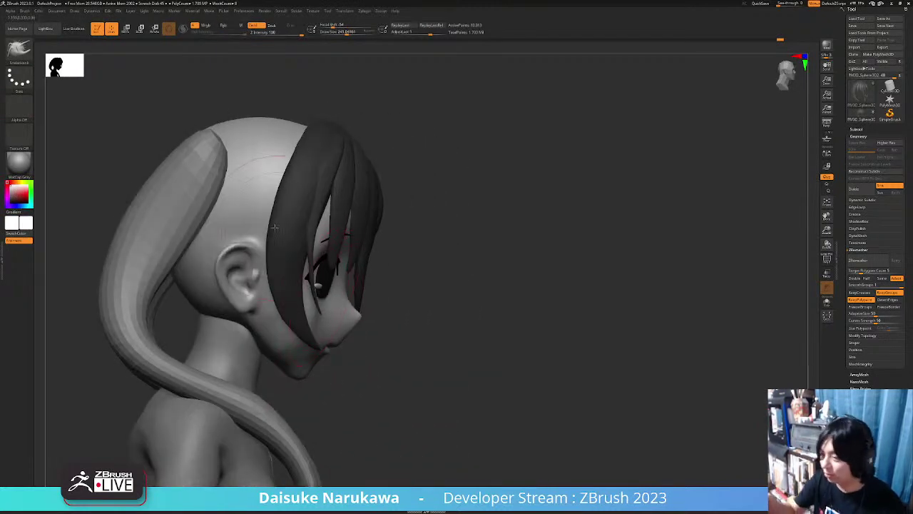
pyautogui.click(27, 12)
pyautogui.click(44, 375)
pyautogui.moveTo(346, 272)
pyautogui.mouseDown(button='right')
pyautogui.moveTo(306, 271)
pyautogui.moveTo(315, 198)
pyautogui.moveTo(315, 211)
pyautogui.mouseUp(button='right')
pyautogui.moveTo(372, 181); pyautogui.dragTo(389, 163, button='right')
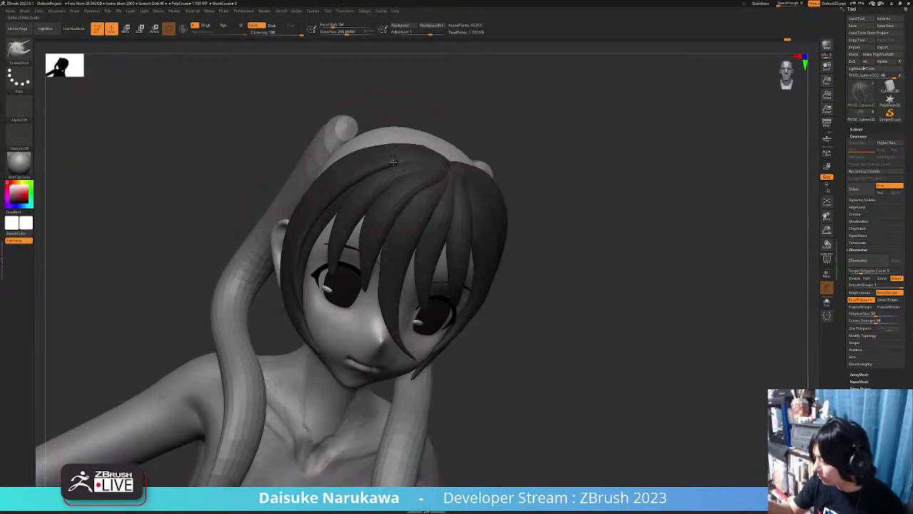
# Isolate the new strand, reshape and smooth its root into a rounded end, and show all the bangs again.
pyautogui.keyDown('ctrl'); pyautogui.keyDown('shift'); pyautogui.click(380, 169); pyautogui.keyUp('shift'); pyautogui.keyUp('ctrl')
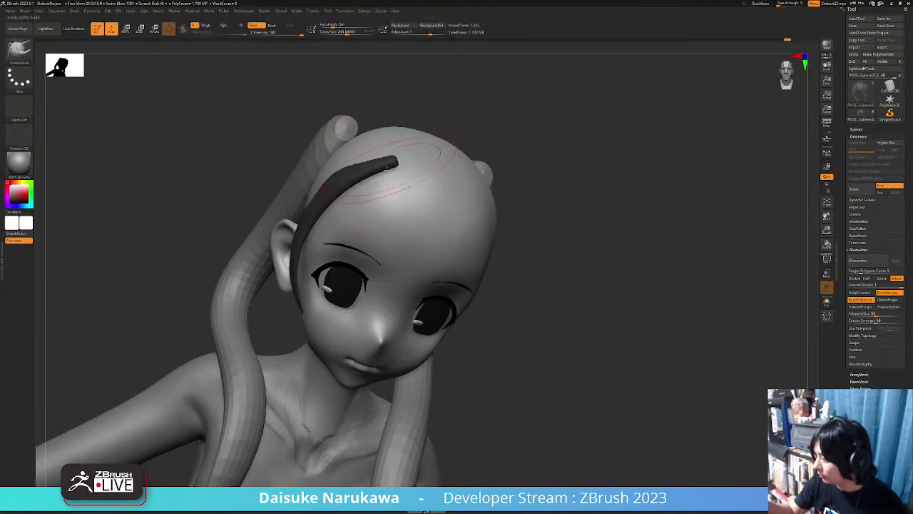
pyautogui.keyDown('shift'); pyautogui.moveTo(387, 166); pyautogui.dragTo(397, 165); pyautogui.keyUp('shift')
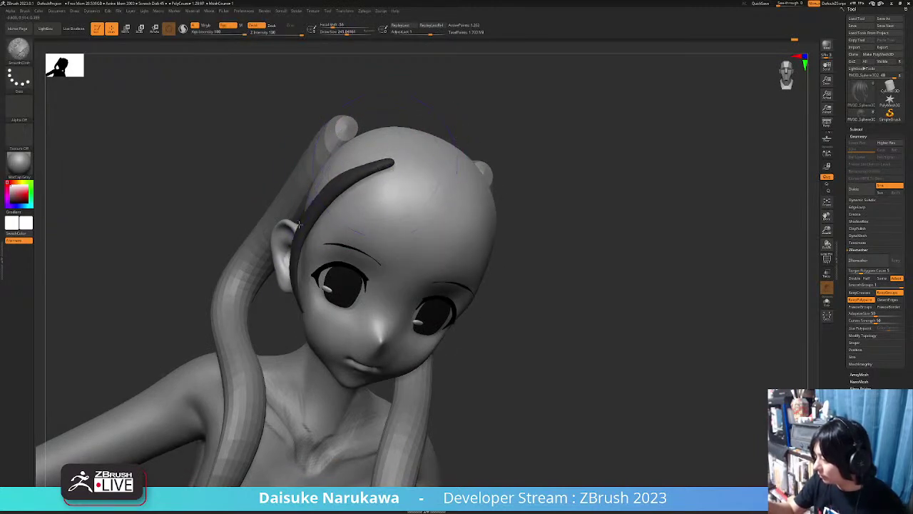
pyautogui.moveTo(313, 202); pyautogui.dragTo(399, 228, button='right')
pyautogui.keyDown('ctrl'); pyautogui.keyDown('shift'); pyautogui.click(508, 248); pyautogui.keyUp('shift'); pyautogui.keyUp('ctrl')
pyautogui.keyDown('shift'); pyautogui.moveTo(467, 288); pyautogui.dragTo(272, 330, button='right'); pyautogui.keyUp('shift')
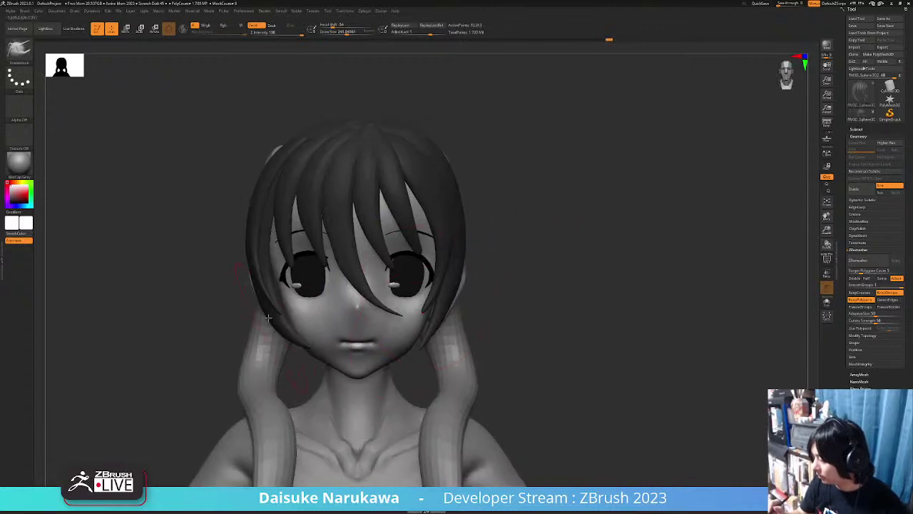
# Refine the side strands' outline and blend their roots into the crown parting with a smaller SnakeHook brush.
pyautogui.click(20, 11)
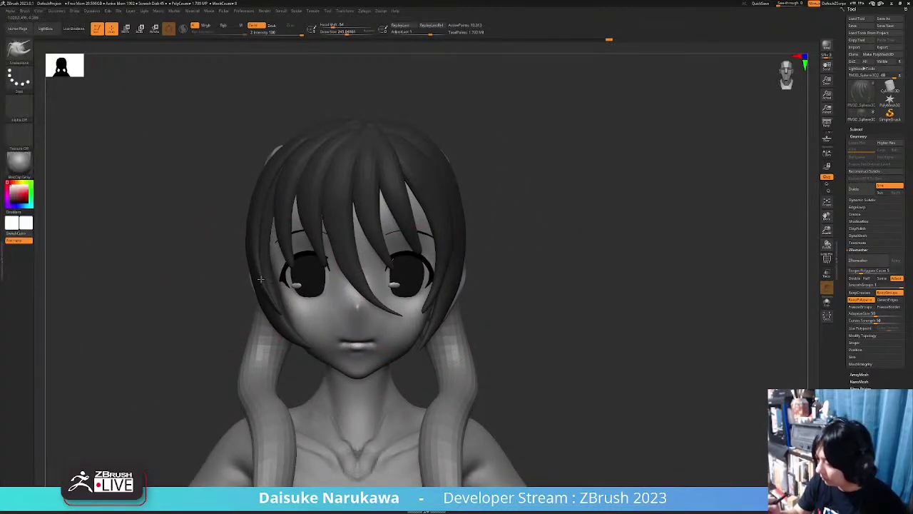
pyautogui.moveTo(288, 316); pyautogui.dragTo(277, 133, button='right')
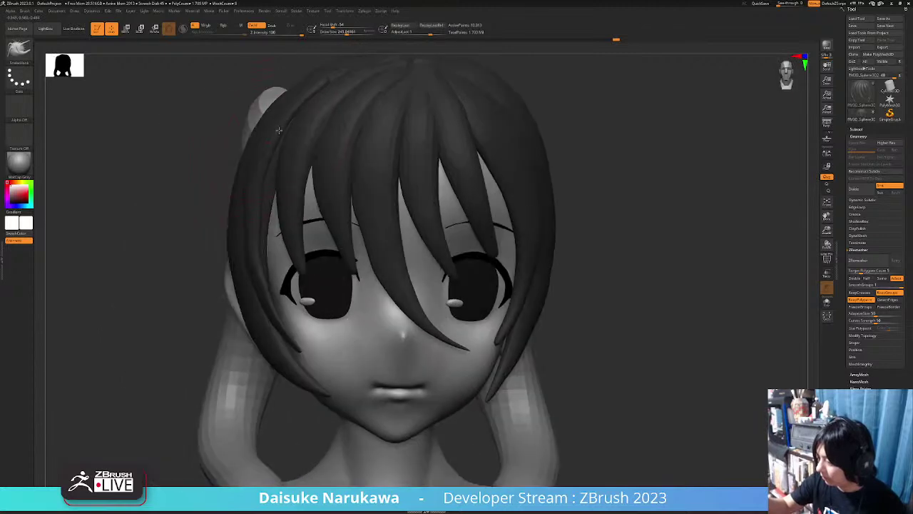
pyautogui.moveTo(325, 84)
pyautogui.mouseDown(button='right')
pyautogui.moveTo(323, 128)
pyautogui.moveTo(282, 214)
pyautogui.moveTo(232, 222)
pyautogui.moveTo(311, 214)
pyautogui.moveTo(270, 205)
pyautogui.moveTo(285, 203)
pyautogui.mouseUp(button='right')
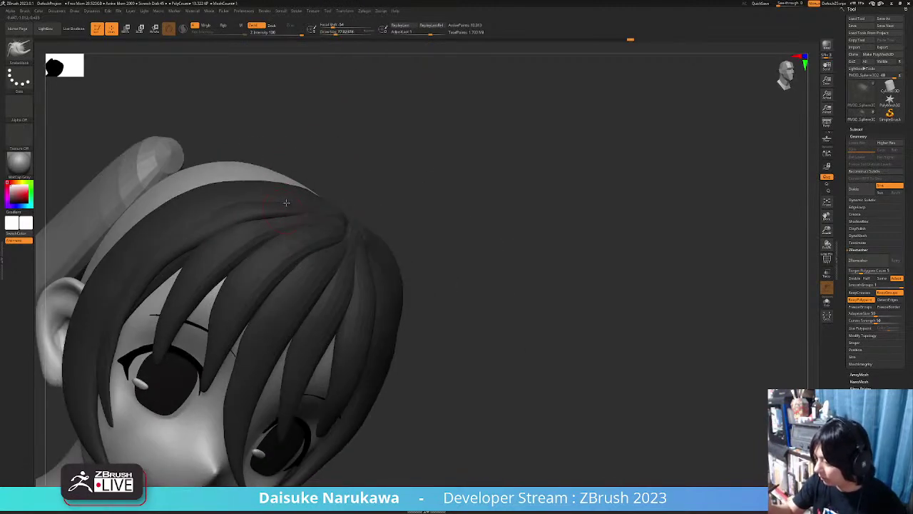
pyautogui.moveTo(174, 235); pyautogui.dragTo(211, 237, button='right')
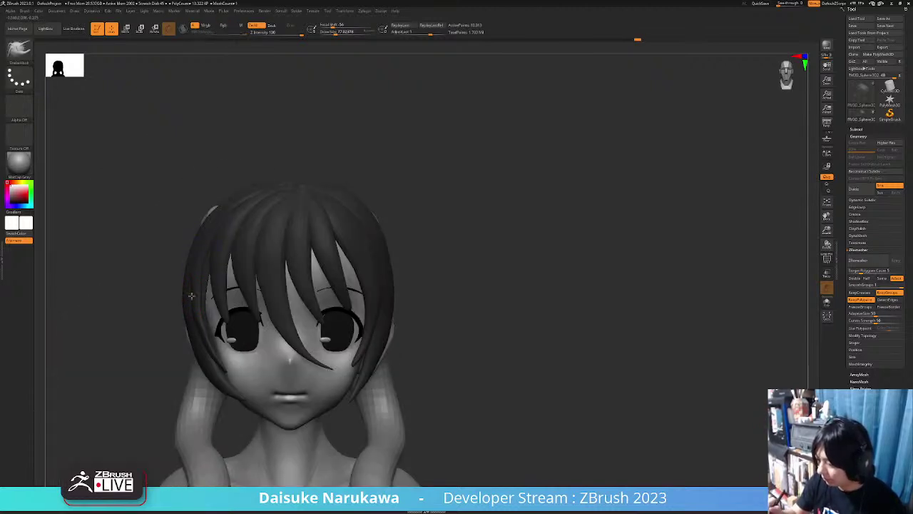
# Draw a new tube strand with the CurveTube brush behind the bangs, running along the hairline from the crown to the ear.
pyautogui.moveTo(302, 438); pyautogui.dragTo(368, 345, button='right')
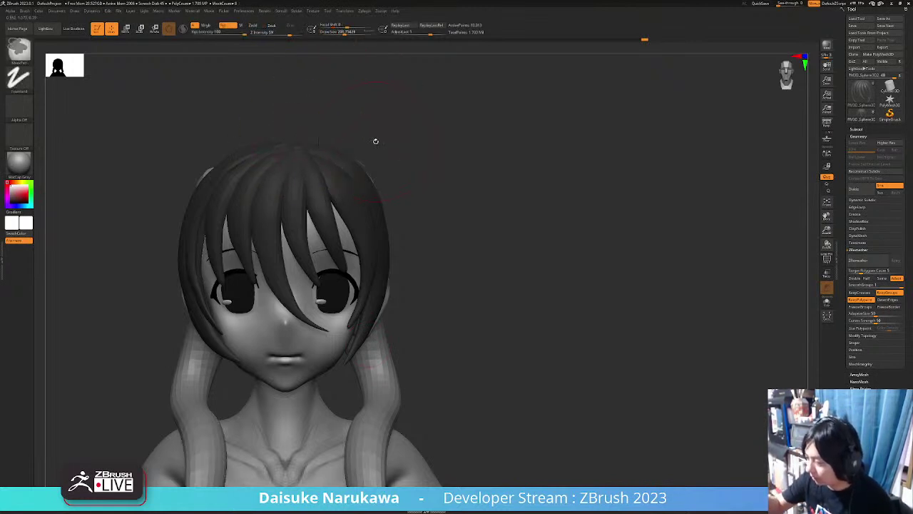
pyautogui.moveTo(394, 163); pyautogui.dragTo(458, 215)
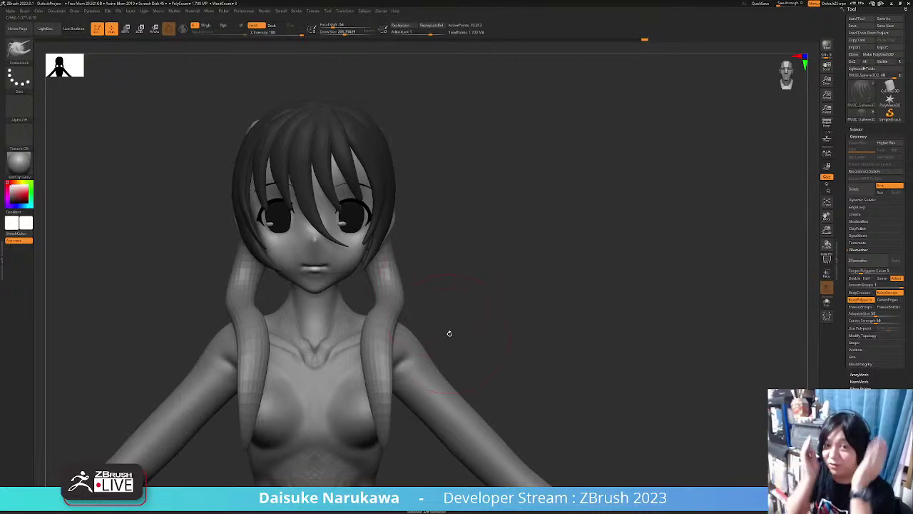
pyautogui.moveTo(449, 333)
pyautogui.mouseDown()
pyautogui.moveTo(473, 316)
pyautogui.moveTo(400, 264)
pyautogui.mouseUp()
pyautogui.click(18, 53)
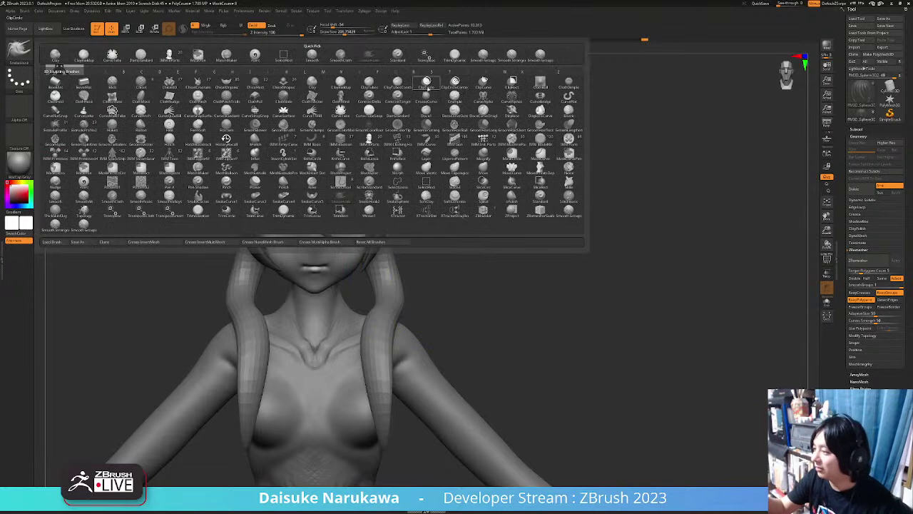
pyautogui.click(112, 55)
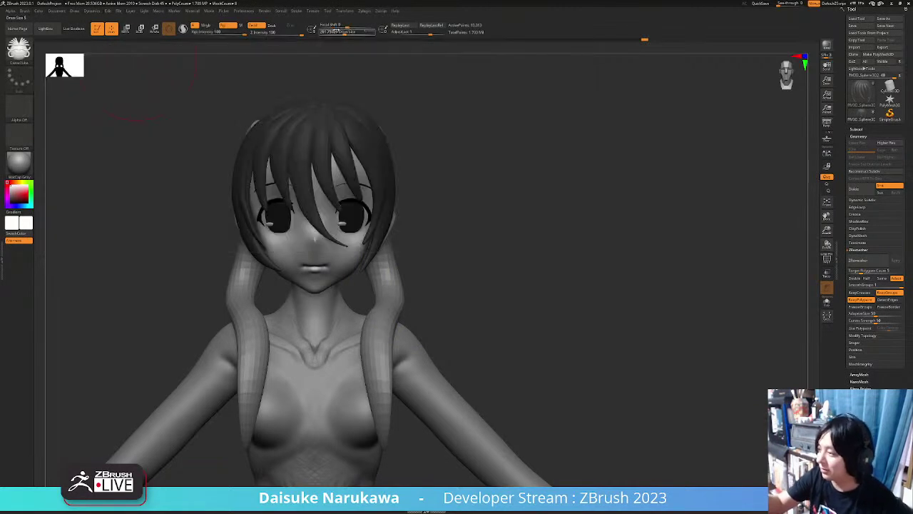
pyautogui.moveTo(320, 45); pyautogui.dragTo(260, 164)
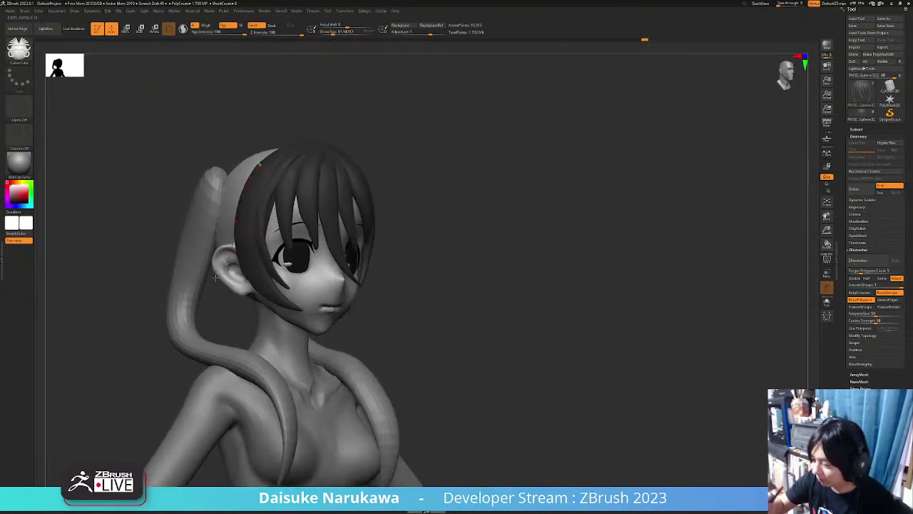
pyautogui.moveTo(226, 262); pyautogui.dragTo(205, 286)
pyautogui.moveTo(247, 261); pyautogui.dragTo(251, 237, button='right')
# Adjust the CurveTube draw size and reapply it to the curve to set the new strand's thickness.
pyautogui.click(327, 32)
pyautogui.click(253, 183)
pyautogui.moveTo(277, 71)
pyautogui.mouseDown()
pyautogui.moveTo(371, 65)
pyautogui.moveTo(333, 62)
pyautogui.mouseUp()
pyautogui.click(331, 32)
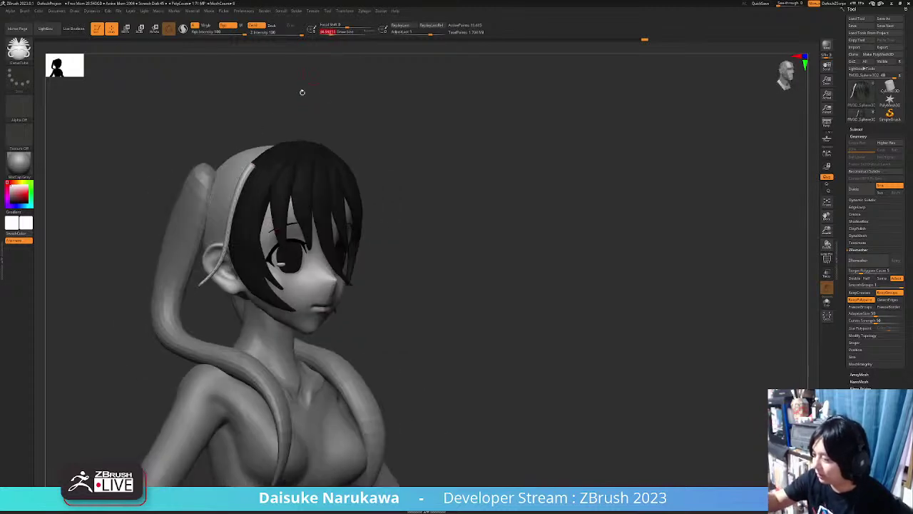
pyautogui.click(234, 208)
pyautogui.moveTo(236, 208)
pyautogui.mouseDown(button='right')
pyautogui.moveTo(273, 208)
pyautogui.moveTo(238, 194)
pyautogui.mouseUp(button='right')
pyautogui.moveTo(283, 140)
pyautogui.keyDown('alt'); pyautogui.mouseDown(button='right')
pyautogui.moveTo(264, 174)
pyautogui.moveTo(207, 207)
pyautogui.moveTo(253, 168)
pyautogui.moveTo(216, 195)
pyautogui.moveTo(242, 181)
pyautogui.mouseUp(button='right'); pyautogui.keyUp('alt')
# Switch to the SnakeHook brush and smooth the new strand along its length down to the tip.
pyautogui.click(21, 51)
pyautogui.click(375, 59)
pyautogui.press('shift')
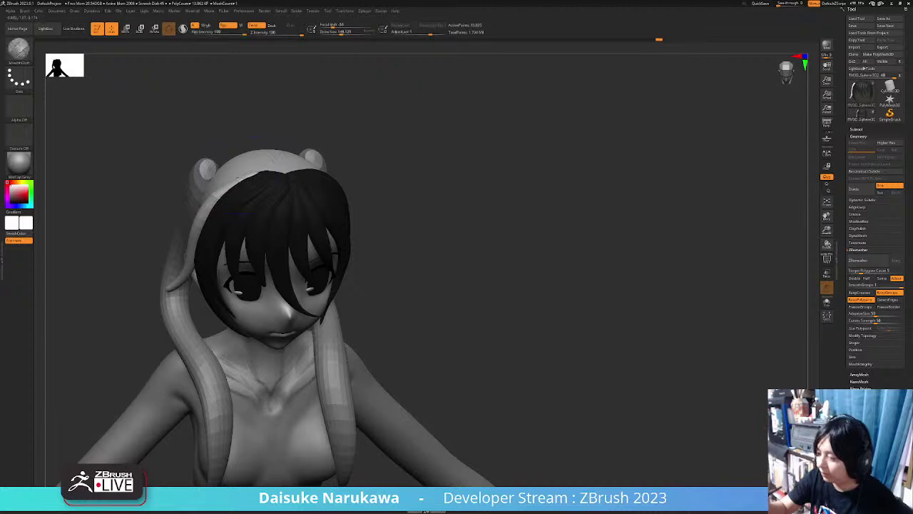
pyautogui.moveTo(248, 178); pyautogui.dragTo(203, 209, button='right')
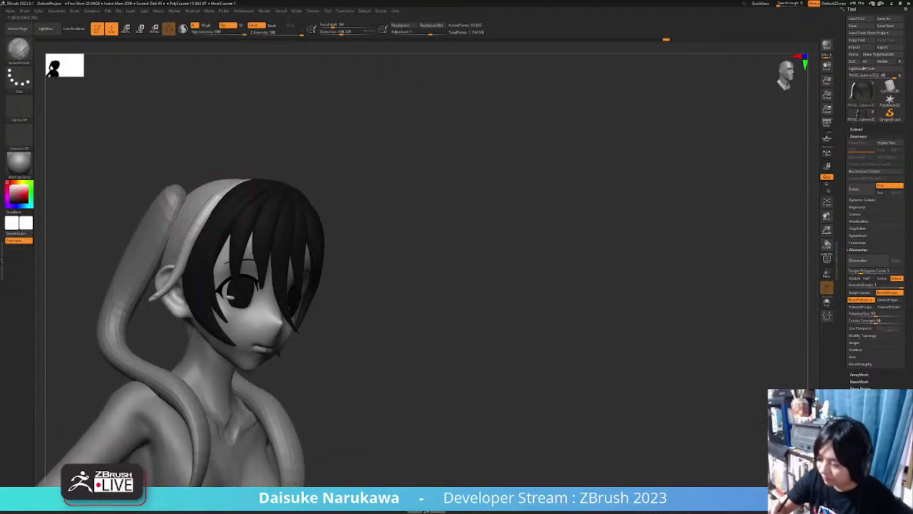
pyautogui.moveTo(151, 298); pyautogui.dragTo(170, 278, button='right')
# Pull the strand's root closer to the crown and smooth it into a tapered shape beside the ear.
pyautogui.moveTo(485, 236); pyautogui.dragTo(408, 259, button='right')
pyautogui.moveTo(360, 347); pyautogui.dragTo(391, 296, button='right')
pyautogui.moveTo(252, 168); pyautogui.dragTo(258, 172, button='right')
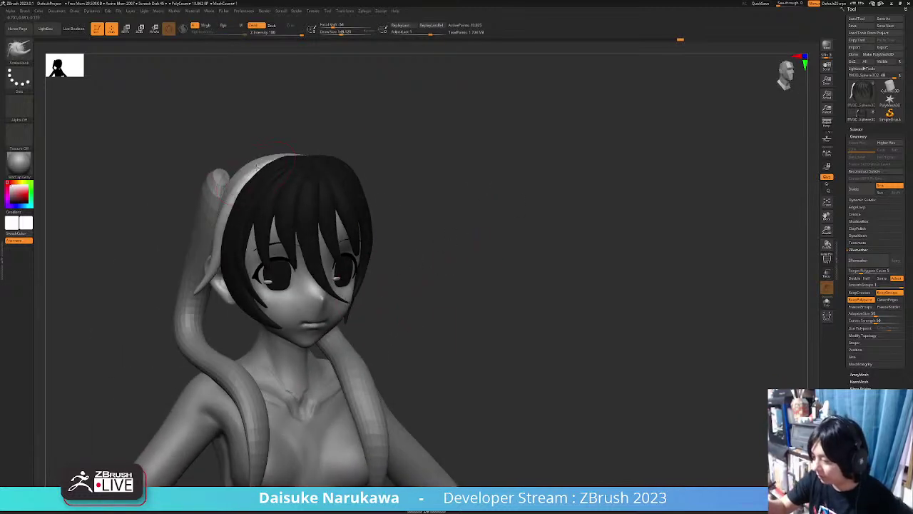
pyautogui.press('shift')
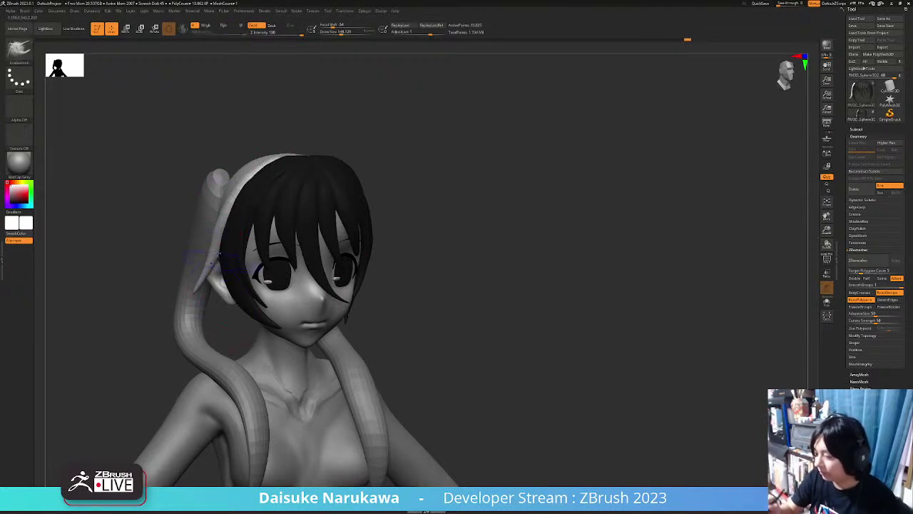
pyautogui.moveTo(226, 232)
pyautogui.mouseDown(button='right')
pyautogui.moveTo(299, 307)
pyautogui.moveTo(333, 304)
pyautogui.moveTo(283, 297)
pyautogui.moveTo(323, 230)
pyautogui.moveTo(285, 230)
pyautogui.mouseUp(button='right')
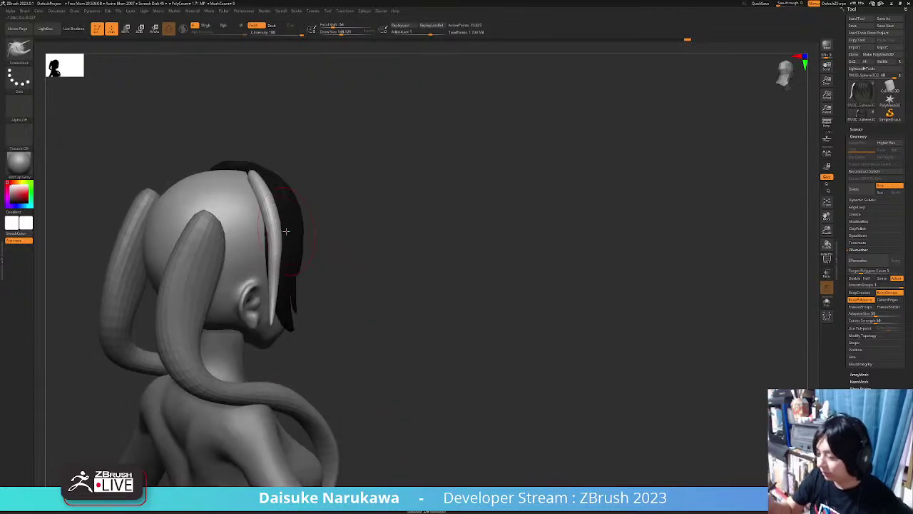
# Enlarge the SnakeHook brush and reshape the strand's curve along the hairline in side view.
pyautogui.click(26, 11)
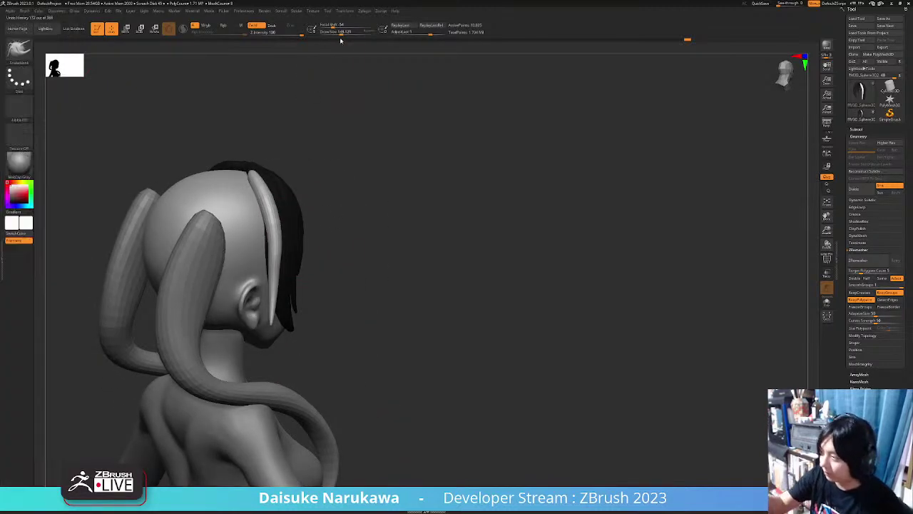
pyautogui.moveTo(274, 232); pyautogui.dragTo(292, 184, button='right')
pyautogui.keyDown('shift'); pyautogui.moveTo(380, 193); pyautogui.dragTo(300, 277, button='right'); pyautogui.keyUp('shift')
pyautogui.moveTo(499, 312); pyautogui.dragTo(346, 245, button='right')
# Draw a matching tube strand with the CurveTube brush behind the bangs on the opposite side of the head.
pyautogui.click(27, 49)
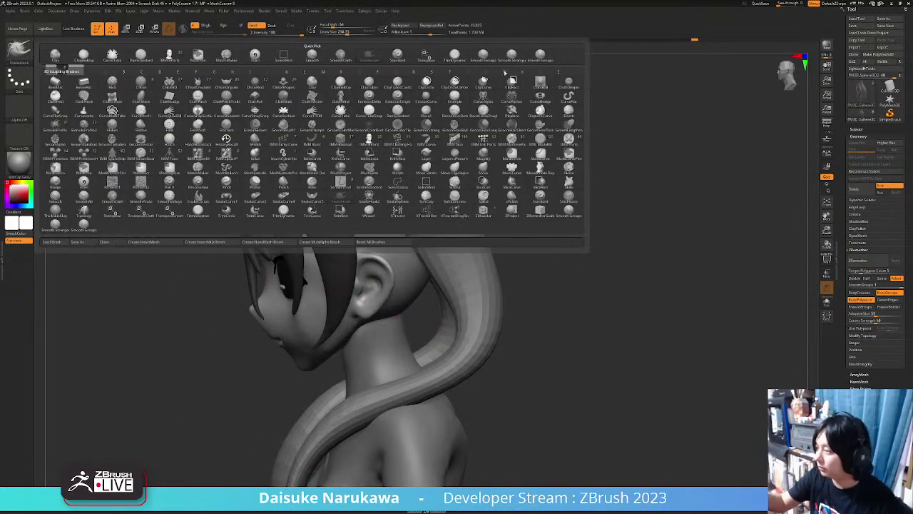
pyautogui.click(112, 55)
pyautogui.moveTo(324, 166); pyautogui.dragTo(333, 69, button='right')
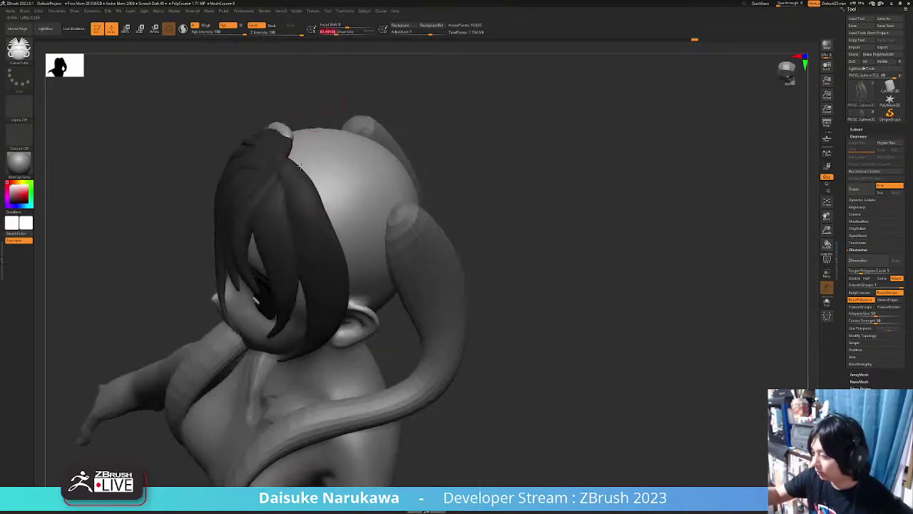
pyautogui.moveTo(329, 376)
pyautogui.mouseDown(button='right')
pyautogui.moveTo(390, 304)
pyautogui.moveTo(349, 67)
pyautogui.moveTo(346, 106)
pyautogui.moveTo(385, 273)
pyautogui.moveTo(431, 262)
pyautogui.mouseUp(button='right')
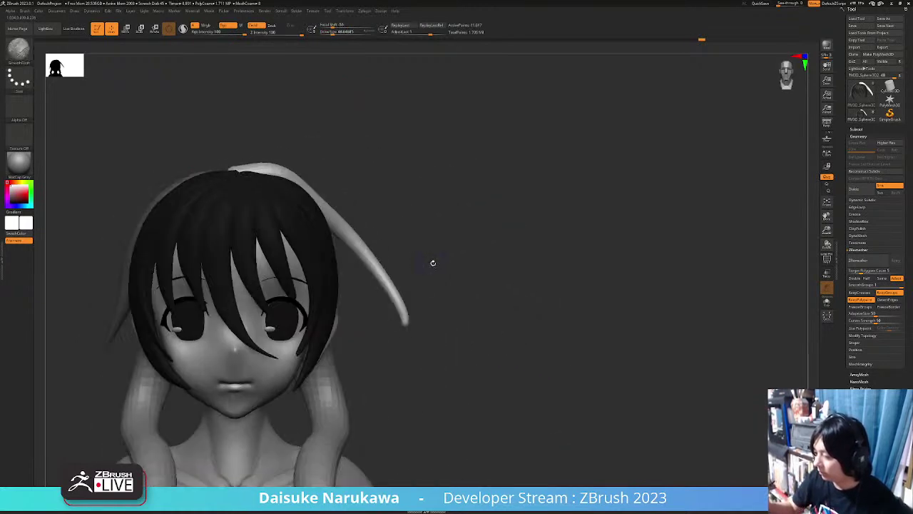
# Pull the second strand's root down onto the crown with the SnakeHook brush.
pyautogui.click(19, 50)
pyautogui.click(376, 63)
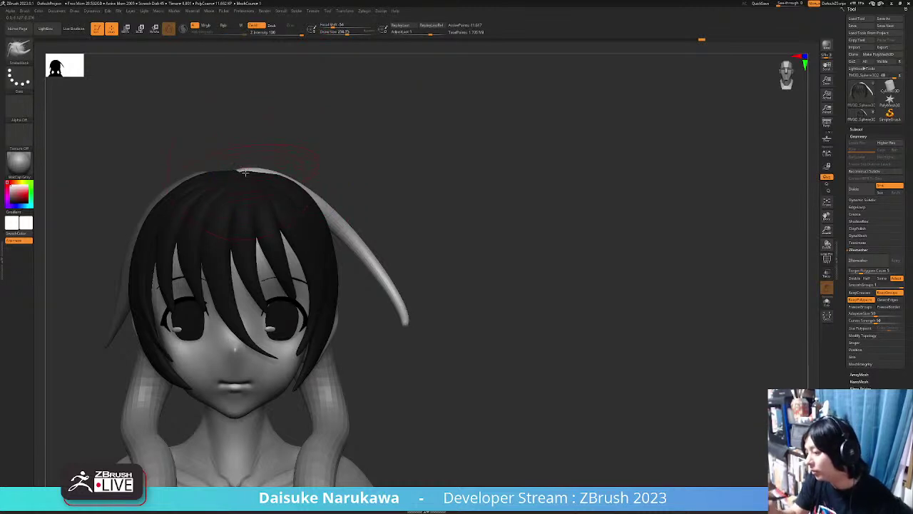
pyautogui.keyDown('ctrl'); pyautogui.moveTo(246, 173); pyautogui.dragTo(314, 214, button='right'); pyautogui.keyUp('ctrl')
pyautogui.moveTo(419, 257); pyautogui.dragTo(419, 214, button='right')
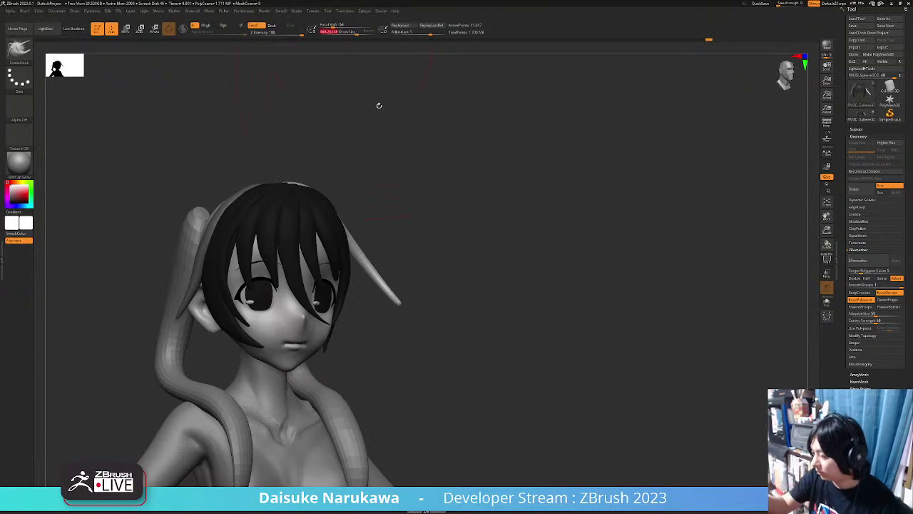
# Toggle BackfaceMask for the SnakeHook brush and pull the second strand's tip in towards the head.
pyautogui.moveTo(388, 300); pyautogui.dragTo(364, 306)
pyautogui.hotkey('ctrl', 'z')
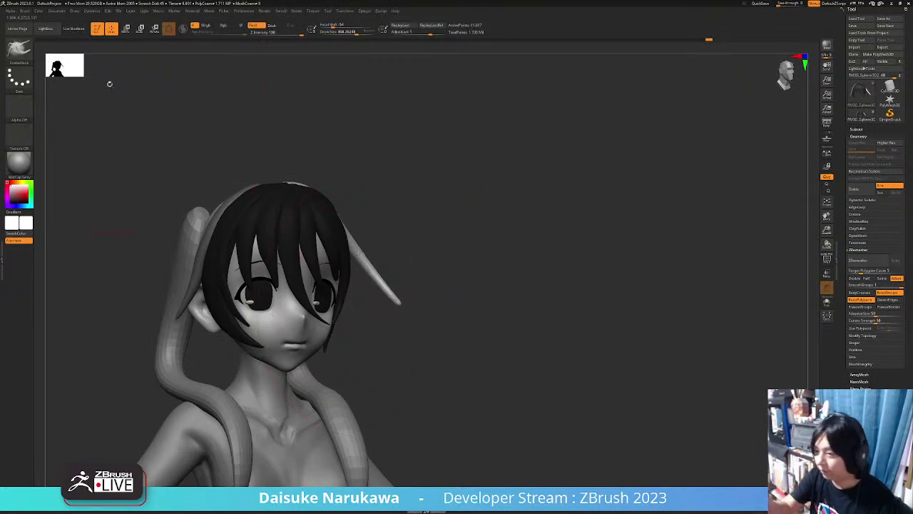
pyautogui.click(26, 12)
pyautogui.click(44, 376)
pyautogui.moveTo(389, 301); pyautogui.dragTo(377, 312)
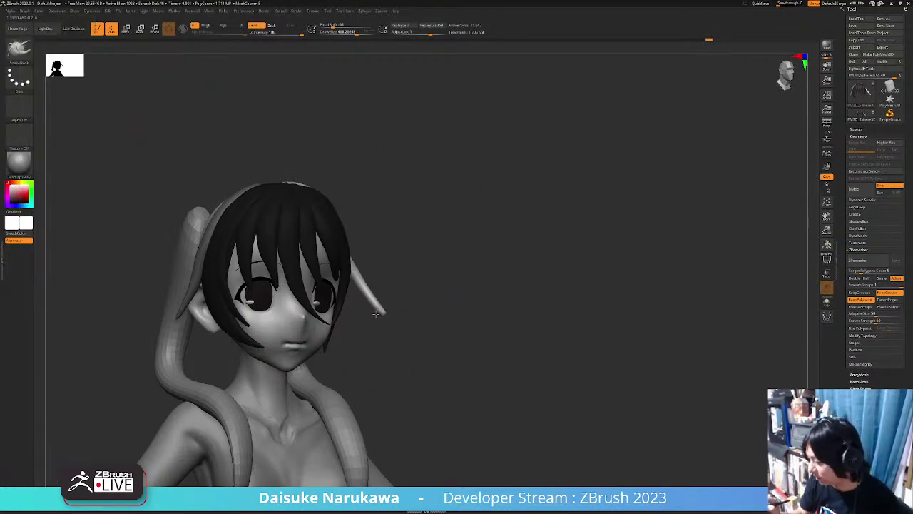
pyautogui.moveTo(376, 313); pyautogui.dragTo(428, 237, button='right')
pyautogui.moveTo(367, 179); pyautogui.dragTo(351, 190)
pyautogui.moveTo(352, 190); pyautogui.dragTo(385, 259, button='right')
# Bend the second strand around the side of the head above the ear and smooth it along the hairline.
pyautogui.moveTo(385, 259)
pyautogui.keyDown('shift'); pyautogui.mouseDown()
pyautogui.moveTo(372, 236)
pyautogui.moveTo(371, 246)
pyautogui.mouseUp(); pyautogui.keyUp('shift')
pyautogui.moveTo(371, 247); pyautogui.dragTo(414, 250, button='right')
pyautogui.moveTo(377, 273); pyautogui.dragTo(354, 274)
pyautogui.moveTo(354, 274)
pyautogui.mouseDown(button='right')
pyautogui.moveTo(239, 264)
pyautogui.moveTo(324, 221)
pyautogui.mouseUp(button='right')
pyautogui.keyDown('shift'); pyautogui.moveTo(383, 110); pyautogui.dragTo(402, 153); pyautogui.keyUp('shift')
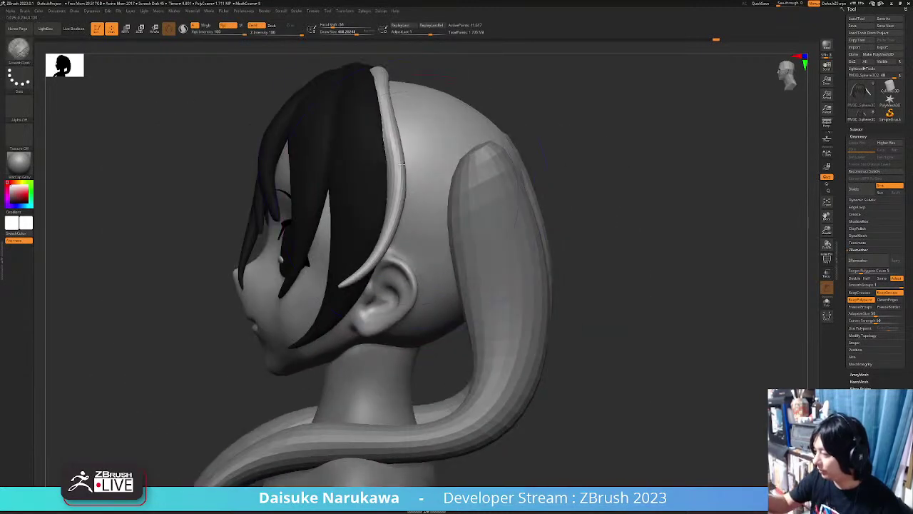
pyautogui.moveTo(401, 152); pyautogui.dragTo(365, 214, button='right')
# Toggle BackfaceMask again and reshape the second strand's lower half in front of the ear.
pyautogui.click(25, 11)
pyautogui.click(44, 374)
pyautogui.moveTo(360, 243); pyautogui.dragTo(342, 245)
pyautogui.moveTo(343, 245); pyautogui.dragTo(364, 245, button='right')
pyautogui.moveTo(371, 193); pyautogui.dragTo(420, 197, button='right')
pyautogui.moveTo(357, 203); pyautogui.dragTo(371, 199)
# Refine the second strand's upper section so it follows the outer edge of the bangs.
pyautogui.moveTo(399, 214); pyautogui.dragTo(428, 285, button='right')
pyautogui.moveTo(338, 166); pyautogui.dragTo(351, 158)
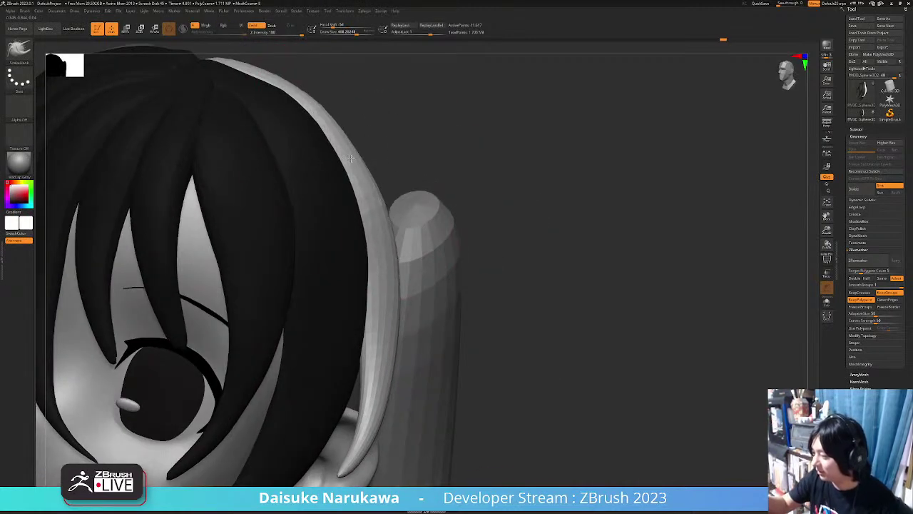
pyautogui.keyDown('ctrl'); pyautogui.moveTo(400, 214); pyautogui.dragTo(400, 172, button='right'); pyautogui.keyUp('ctrl')
pyautogui.keyDown('shift'); pyautogui.moveTo(399, 286); pyautogui.dragTo(457, 285, button='right'); pyautogui.keyUp('shift')
pyautogui.keyDown('ctrl'); pyautogui.moveTo(428, 385); pyautogui.dragTo(415, 350, button='right'); pyautogui.keyUp('ctrl')
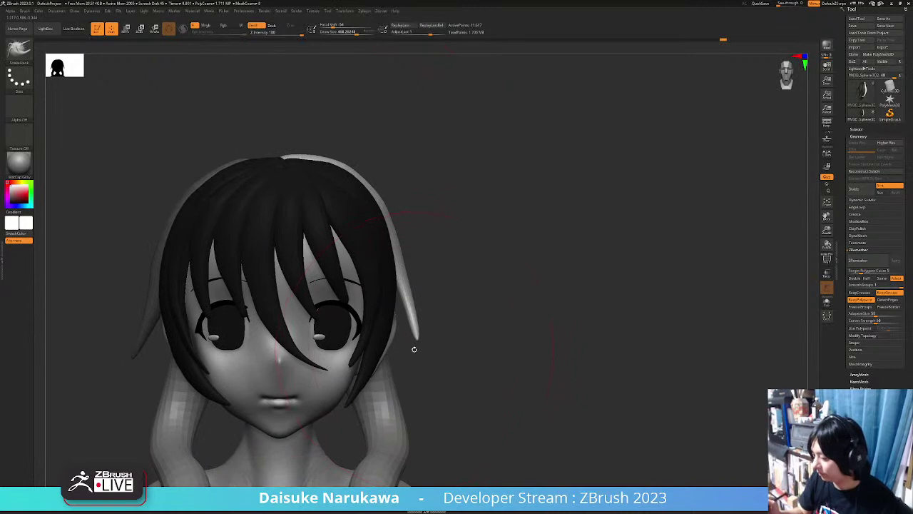
# Toggle BackfaceMask, reduce the SnakeHook brush size and reshape the second strand's tip around the ear.
pyautogui.click(25, 11)
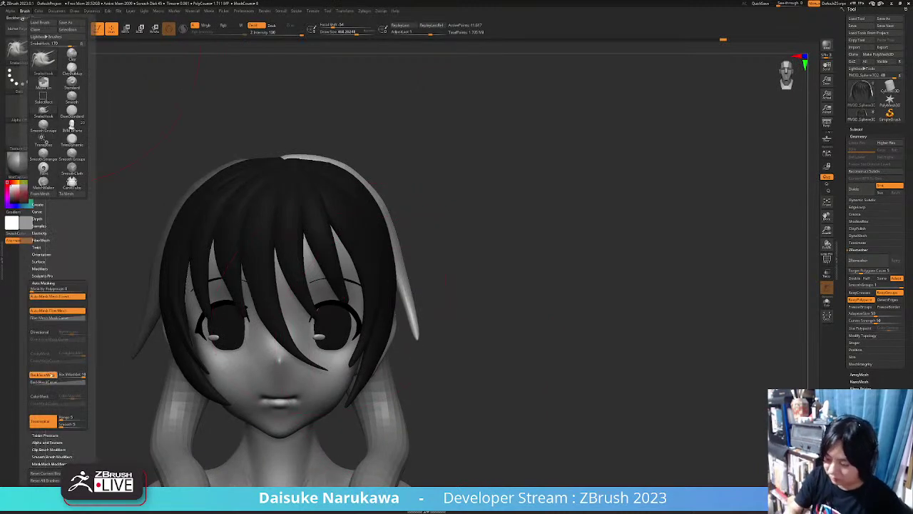
pyautogui.click(44, 375)
pyautogui.moveTo(391, 136); pyautogui.dragTo(335, 132, button='right')
pyautogui.moveTo(356, 253); pyautogui.dragTo(428, 321, button='right')
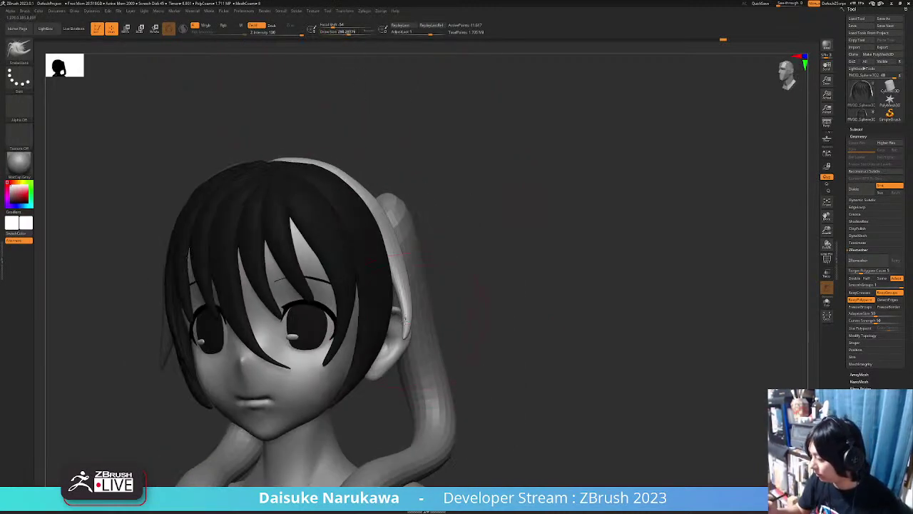
pyautogui.moveTo(397, 288)
pyautogui.mouseDown(button='right')
pyautogui.moveTo(443, 314)
pyautogui.moveTo(428, 378)
pyautogui.moveTo(397, 336)
pyautogui.moveTo(435, 402)
pyautogui.mouseUp(button='right')
pyautogui.keyDown('ctrl'); pyautogui.moveTo(435, 356); pyautogui.dragTo(402, 372, button='right'); pyautogui.keyUp('ctrl')
pyautogui.moveTo(412, 312)
pyautogui.mouseDown(button='right')
pyautogui.moveTo(389, 314)
pyautogui.moveTo(391, 263)
pyautogui.moveTo(418, 261)
pyautogui.moveTo(408, 282)
pyautogui.moveTo(398, 265)
pyautogui.mouseUp(button='right')
pyautogui.moveTo(398, 266); pyautogui.dragTo(342, 286, button='right')
# Smooth the second strand from its middle down to the tip beside the ear.
pyautogui.keyDown('ctrl'); pyautogui.moveTo(378, 363); pyautogui.dragTo(389, 303, button='right'); pyautogui.keyUp('ctrl')
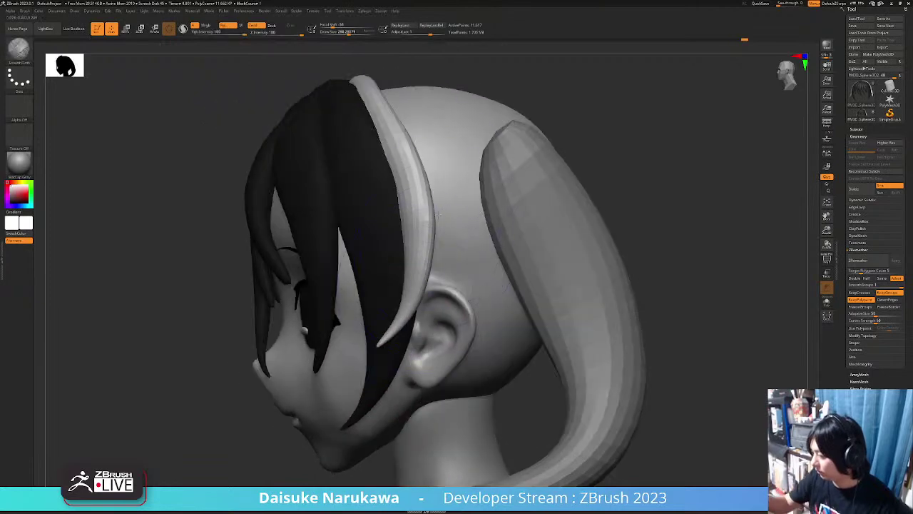
pyautogui.moveTo(441, 202); pyautogui.dragTo(442, 364, button='right')
pyautogui.keyDown('ctrl'); pyautogui.moveTo(392, 313); pyautogui.dragTo(427, 329, button='right'); pyautogui.keyUp('ctrl')
# Refine the second strand's tip into a sharper flick with a smaller SnakeHook brush.
pyautogui.moveTo(348, 32); pyautogui.dragTo(339, 32)
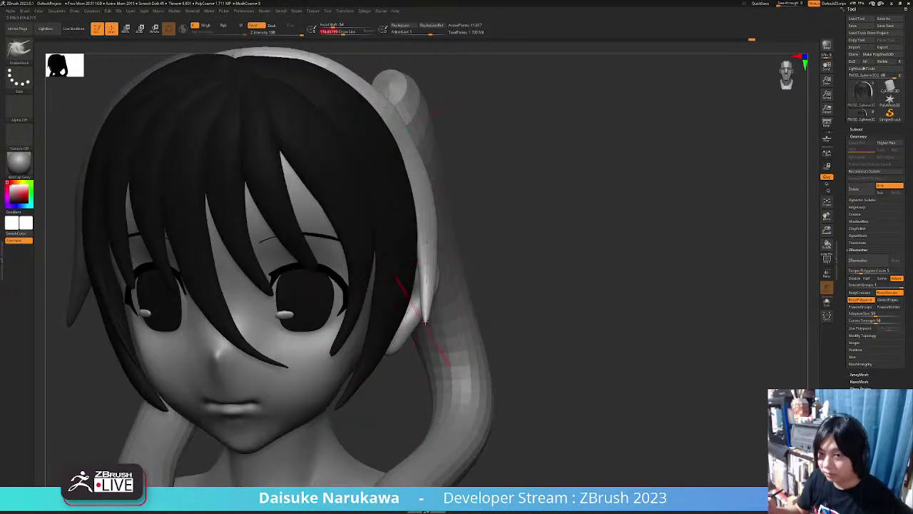
pyautogui.keyDown('ctrl'); pyautogui.moveTo(424, 308); pyautogui.dragTo(433, 326, button='right'); pyautogui.keyUp('ctrl')
pyautogui.moveTo(435, 327)
pyautogui.mouseDown()
pyautogui.moveTo(445, 329)
pyautogui.moveTo(428, 232)
pyautogui.mouseUp()
pyautogui.keyDown('ctrl'); pyautogui.moveTo(464, 314); pyautogui.dragTo(424, 251, button='right'); pyautogui.keyUp('ctrl')
pyautogui.moveTo(419, 301)
pyautogui.mouseDown(button='right')
pyautogui.moveTo(412, 318)
pyautogui.moveTo(438, 389)
pyautogui.moveTo(467, 334)
pyautogui.moveTo(498, 353)
pyautogui.moveTo(454, 347)
pyautogui.moveTo(457, 359)
pyautogui.mouseUp(button='right')
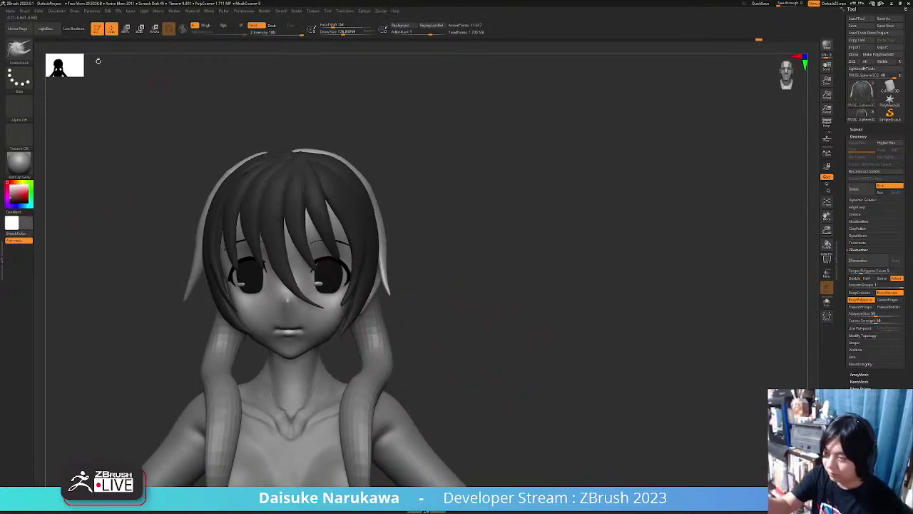
# Fill the two new side strands with the dark grey of the bangs.
pyautogui.click(27, 11)
pyautogui.click(39, 11)
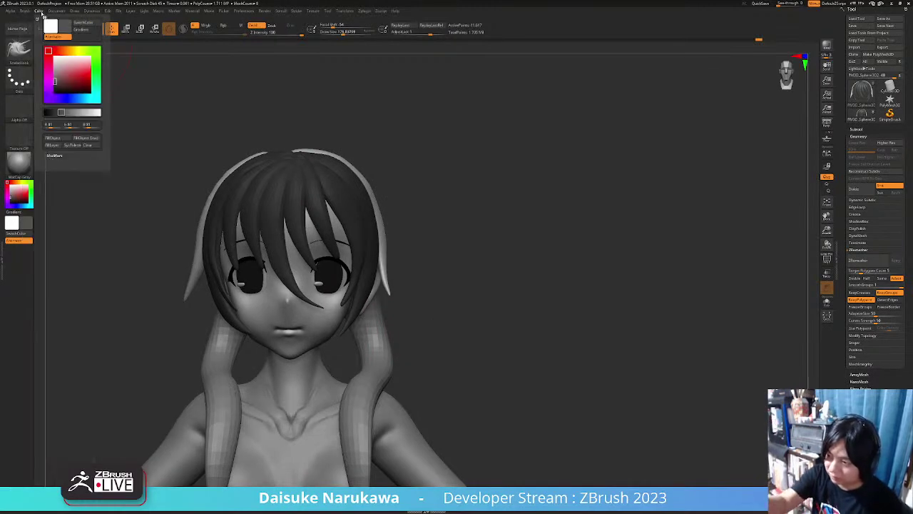
pyautogui.click(54, 138)
pyautogui.moveTo(338, 353); pyautogui.dragTo(335, 372, button='right')
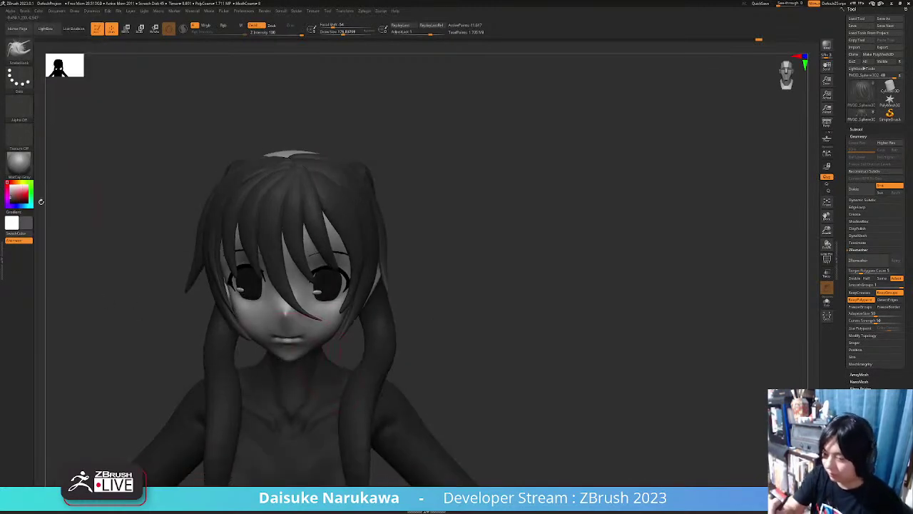
# Select the twin tails, fill them with the same dark grey, and reset the current colour to white.
pyautogui.moveTo(14, 192); pyautogui.dragTo(3, 184)
pyautogui.moveTo(341, 391); pyautogui.dragTo(344, 359, button='right')
pyautogui.keyDown('alt'); pyautogui.click(381, 356); pyautogui.keyUp('alt')
pyautogui.click(25, 12)
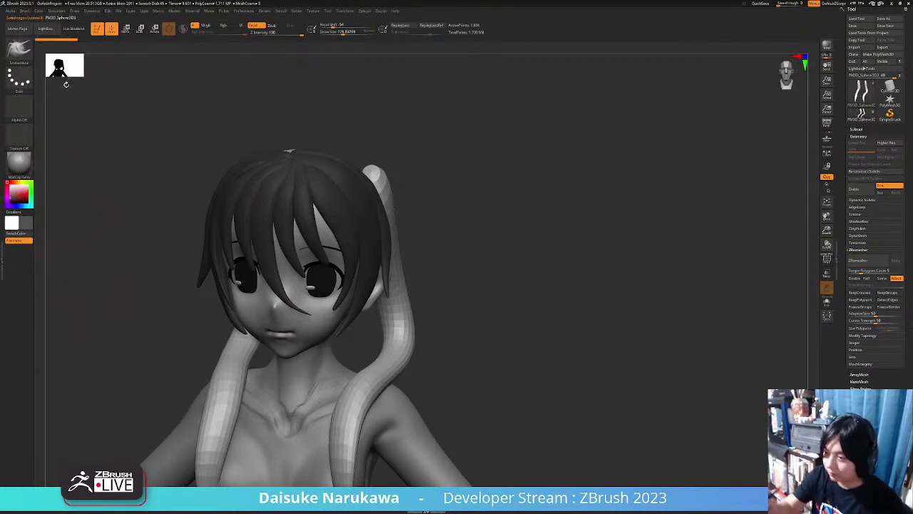
pyautogui.click(38, 11)
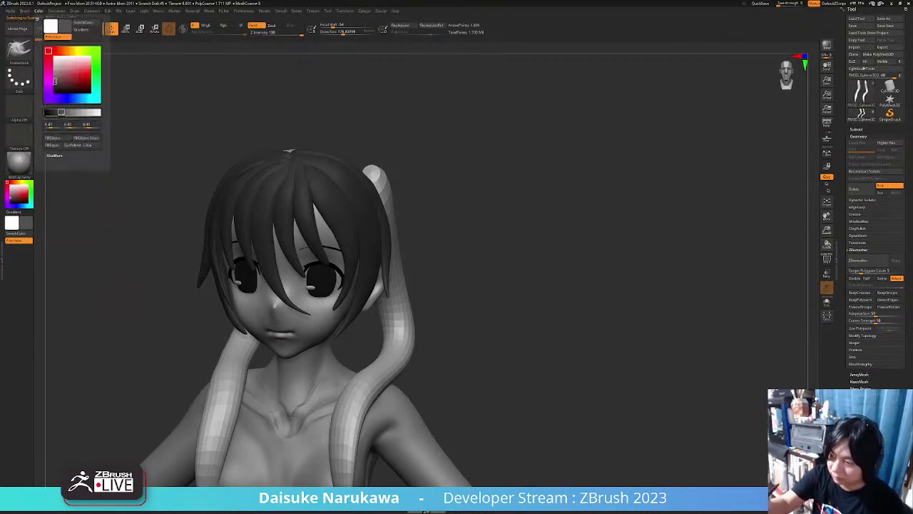
pyautogui.click(61, 137)
pyautogui.moveTo(327, 364); pyautogui.dragTo(406, 352, button='right')
pyautogui.click(10, 187)
pyautogui.moveTo(405, 351)
pyautogui.mouseDown()
pyautogui.moveTo(421, 302)
pyautogui.moveTo(424, 333)
pyautogui.moveTo(344, 346)
pyautogui.mouseUp()
pyautogui.press('ctrl')
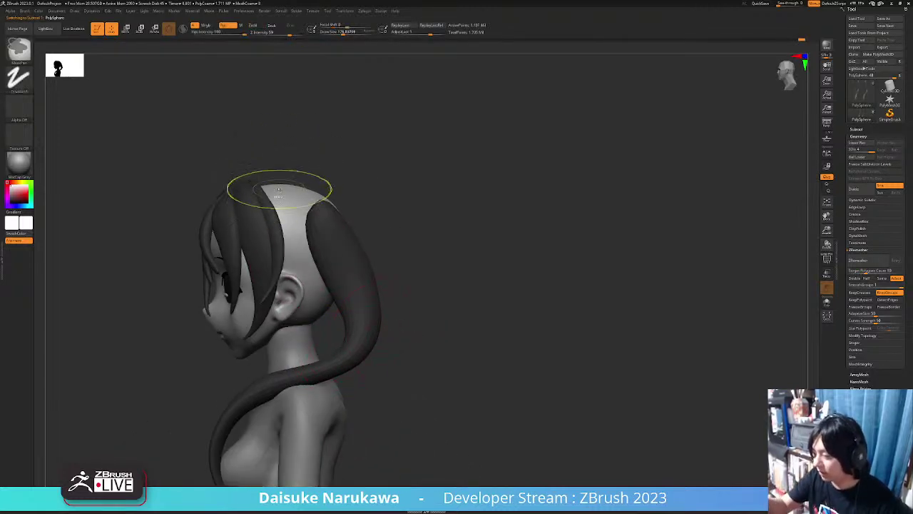
pyautogui.click(33, 57)
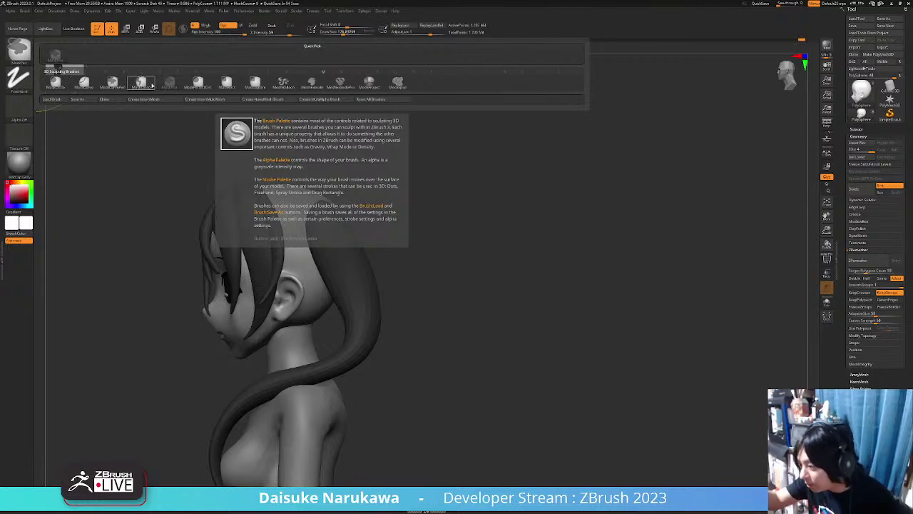
pyautogui.click(312, 84)
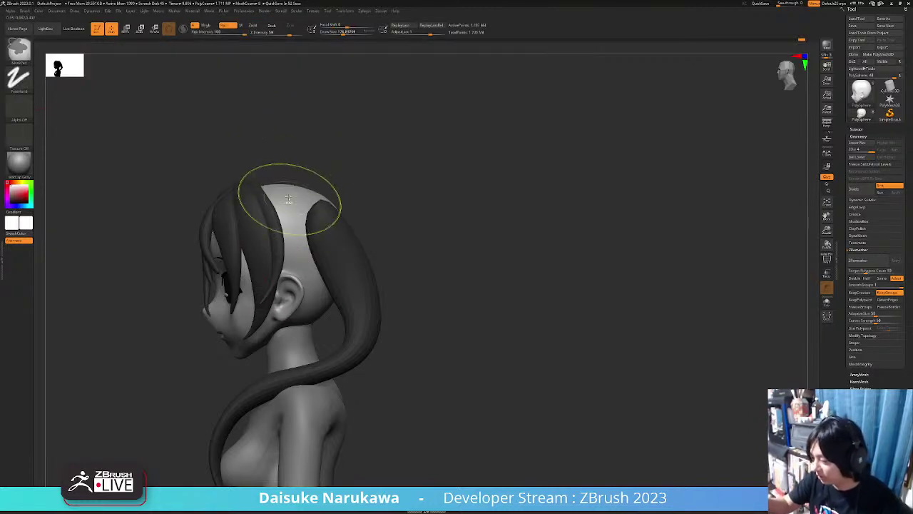
pyautogui.moveTo(283, 169)
pyautogui.keyDown('ctrl'); pyautogui.mouseDown()
pyautogui.moveTo(319, 271)
pyautogui.moveTo(362, 272)
pyautogui.mouseUp(); pyautogui.keyUp('ctrl')
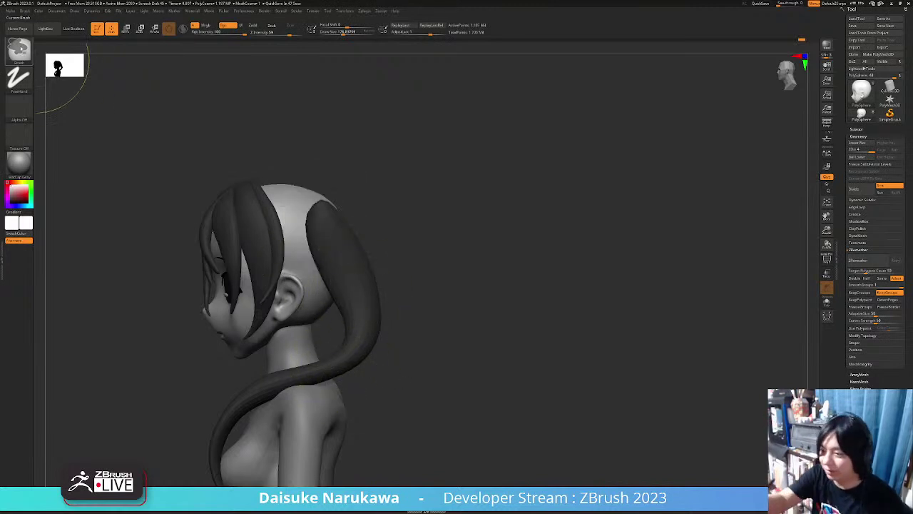
# Mask the scalp area from behind the side bangs and ear to the back of the head with MaskLasso.
pyautogui.click(18, 49)
pyautogui.keyDown('ctrl'); pyautogui.click(141, 81); pyautogui.keyUp('ctrl')
pyautogui.moveTo(280, 155)
pyautogui.keyDown('ctrl'); pyautogui.mouseDown()
pyautogui.moveTo(281, 256)
pyautogui.moveTo(304, 303)
pyautogui.moveTo(296, 324)
pyautogui.moveTo(347, 193)
pyautogui.moveTo(286, 155)
pyautogui.mouseUp(); pyautogui.keyUp('ctrl')
pyautogui.moveTo(385, 380)
pyautogui.mouseDown()
pyautogui.moveTo(360, 367)
pyautogui.moveTo(373, 377)
pyautogui.moveTo(668, 349)
pyautogui.mouseUp()
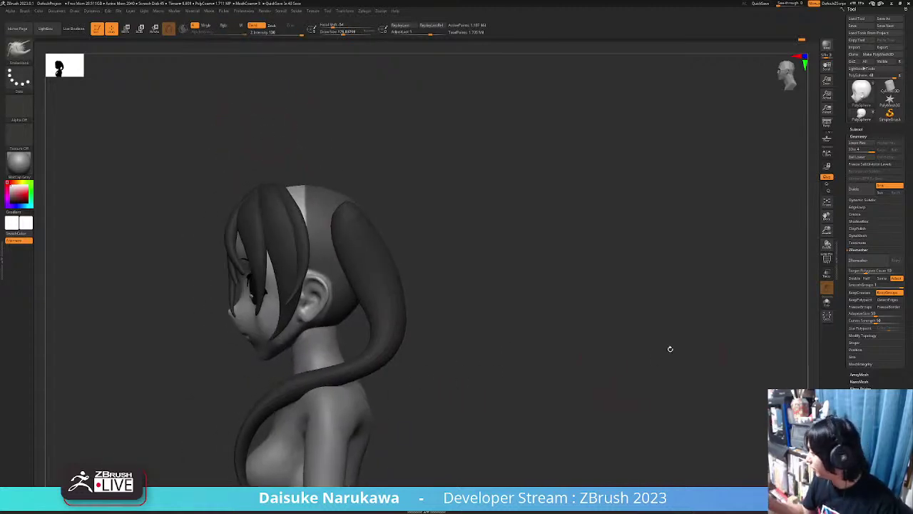
# Extract the masked scalp area as a separate hair cap subtool.
pyautogui.click(857, 130)
pyautogui.click(857, 399)
pyautogui.click(860, 377)
pyautogui.click(855, 385)
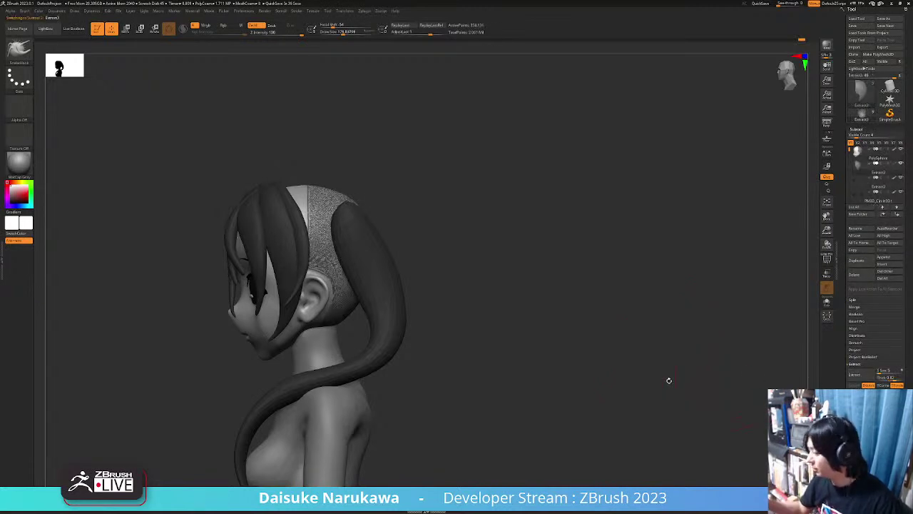
# Fill the extracted hair cap with the dark grey of the bangs.
pyautogui.keyDown('ctrl'); pyautogui.moveTo(477, 370); pyautogui.dragTo(484, 377, button='right'); pyautogui.keyUp('ctrl')
pyautogui.moveTo(484, 377)
pyautogui.keyDown('ctrl'); pyautogui.mouseDown()
pyautogui.moveTo(486, 401)
pyautogui.moveTo(467, 383)
pyautogui.moveTo(622, 297)
pyautogui.mouseUp(); pyautogui.keyUp('ctrl')
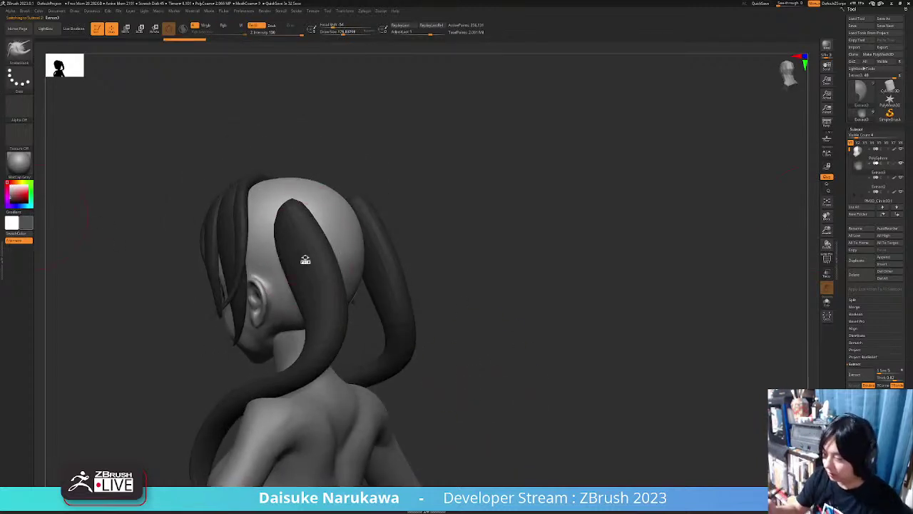
pyautogui.moveTo(39, 12)
pyautogui.click(62, 139)
pyautogui.moveTo(416, 337)
pyautogui.mouseDown()
pyautogui.moveTo(423, 342)
pyautogui.moveTo(661, 234)
pyautogui.mouseUp()
# Isolate the extracted hair cap and close the holes in its mesh.
pyautogui.click(872, 168)
pyautogui.click(869, 127)
pyautogui.click(859, 136)
pyautogui.moveTo(532, 332); pyautogui.dragTo(549, 380)
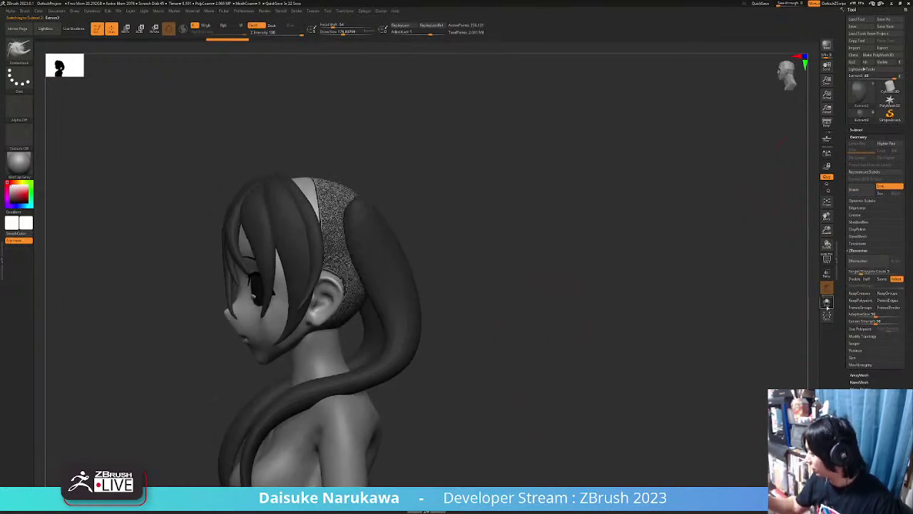
pyautogui.click(827, 301)
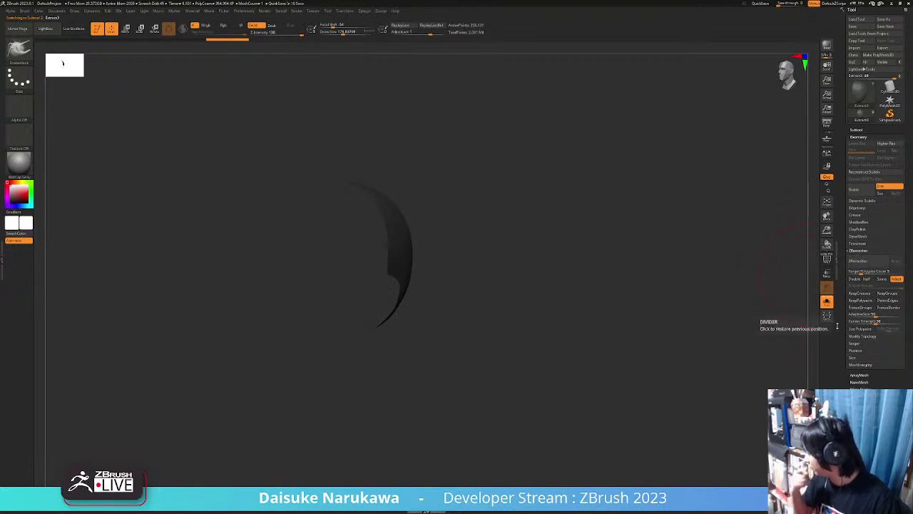
pyautogui.click(862, 336)
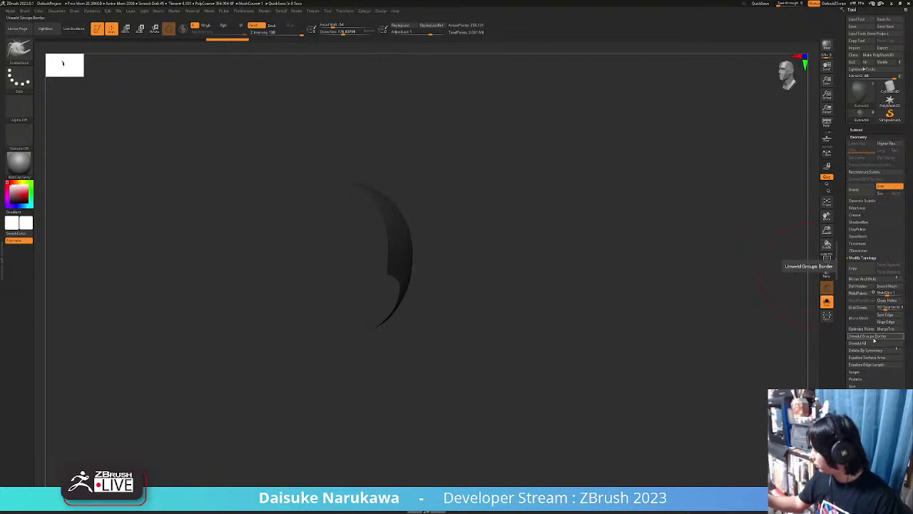
pyautogui.click(884, 301)
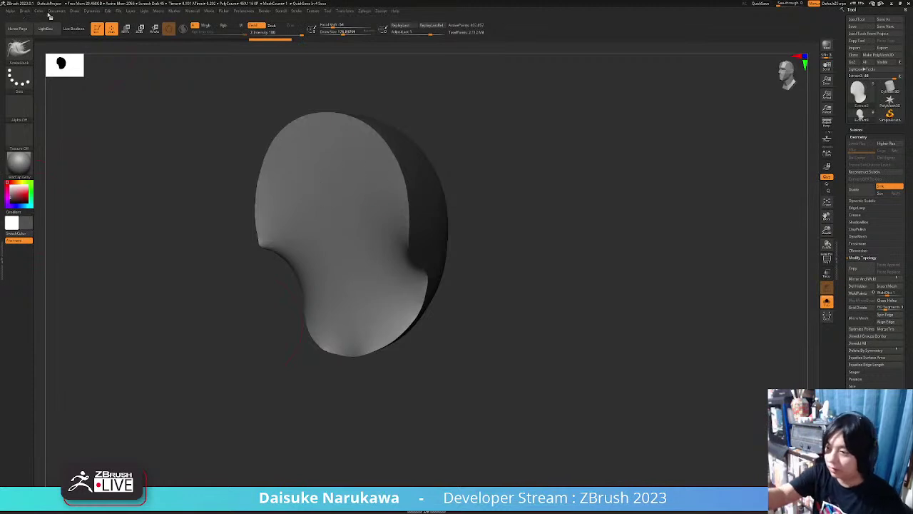
# Fill the closed hair cap with dark grey and show the rest of the model again.
pyautogui.moveTo(38, 12)
pyautogui.click(75, 139)
pyautogui.keyDown('ctrl'); pyautogui.moveTo(485, 325); pyautogui.dragTo(484, 347, button='right'); pyautogui.keyUp('ctrl')
pyautogui.moveTo(484, 347)
pyautogui.mouseDown()
pyautogui.moveTo(663, 342)
pyautogui.moveTo(552, 373)
pyautogui.mouseUp()
pyautogui.click(826, 304)
# Inflate the hair cap over the side, nape and back of the head with a larger Inflat brush.
pyautogui.click(23, 54)
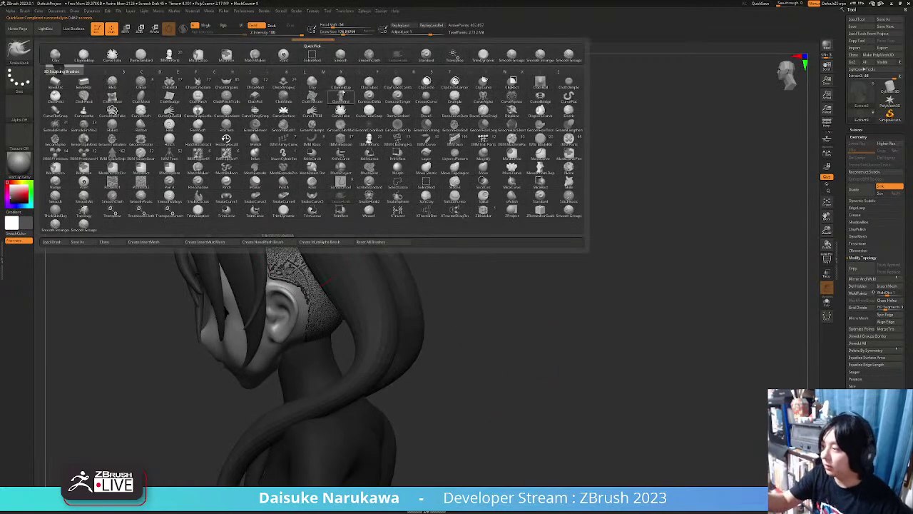
pyautogui.press('i')
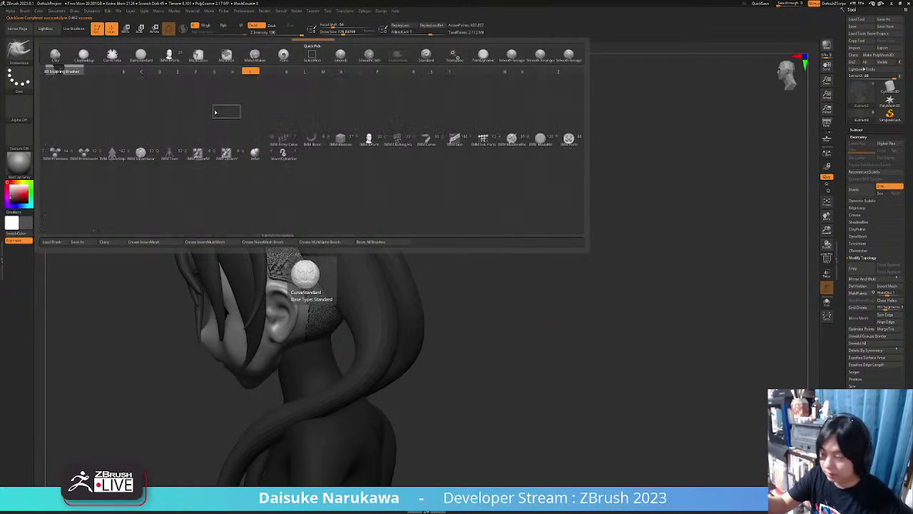
pyautogui.click(255, 155)
pyautogui.moveTo(275, 227); pyautogui.dragTo(282, 196, button='right')
pyautogui.moveTo(337, 33); pyautogui.dragTo(344, 33)
pyautogui.moveTo(300, 205); pyautogui.dragTo(321, 187, button='right')
pyautogui.moveTo(269, 176)
pyautogui.keyDown('alt'); pyautogui.mouseDown()
pyautogui.moveTo(291, 184)
pyautogui.moveTo(311, 264)
pyautogui.moveTo(306, 300)
pyautogui.mouseUp(); pyautogui.keyUp('alt')
pyautogui.moveTo(306, 299); pyautogui.dragTo(314, 319, button='right')
pyautogui.keyDown('alt'); pyautogui.moveTo(316, 321); pyautogui.dragTo(320, 330); pyautogui.keyUp('alt')
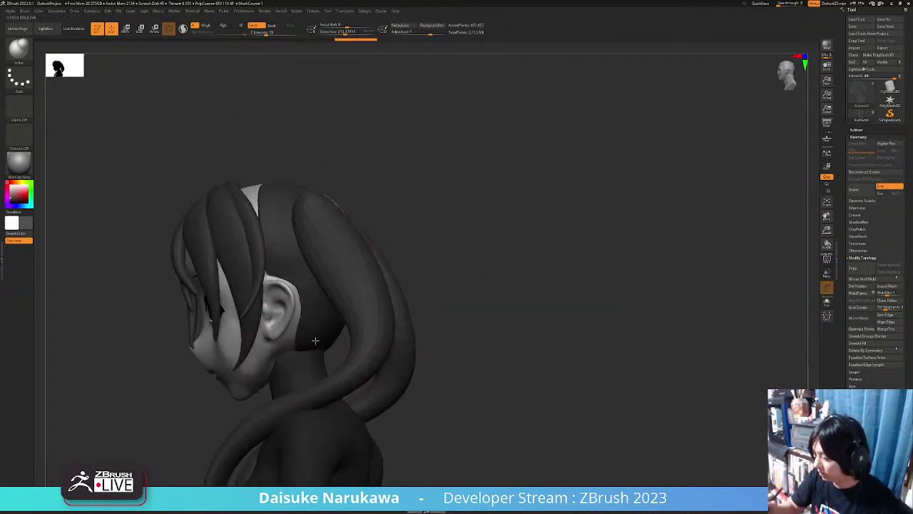
pyautogui.moveTo(321, 330); pyautogui.dragTo(291, 303, button='right')
pyautogui.keyDown('alt'); pyautogui.moveTo(325, 170); pyautogui.dragTo(378, 282); pyautogui.keyUp('alt')
pyautogui.moveTo(380, 303)
pyautogui.mouseDown(button='right')
pyautogui.moveTo(359, 292)
pyautogui.moveTo(388, 301)
pyautogui.moveTo(400, 290)
pyautogui.moveTo(385, 286)
pyautogui.moveTo(404, 269)
pyautogui.mouseUp(button='right')
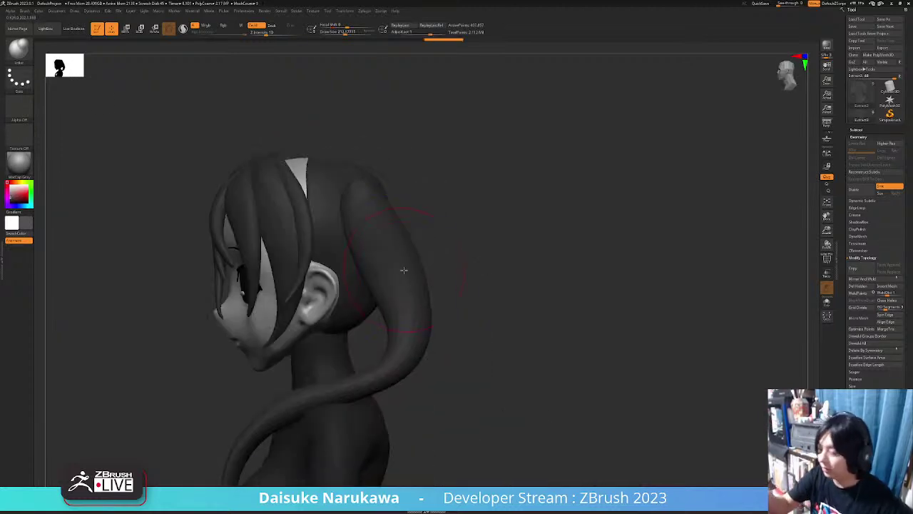
# Pull the hair cap's front edge over the bare scalp behind the bangs with SnakeHook, undoing the last stroke.
pyautogui.click(23, 52)
pyautogui.click(454, 59)
pyautogui.moveTo(316, 203); pyautogui.dragTo(307, 221, button='right')
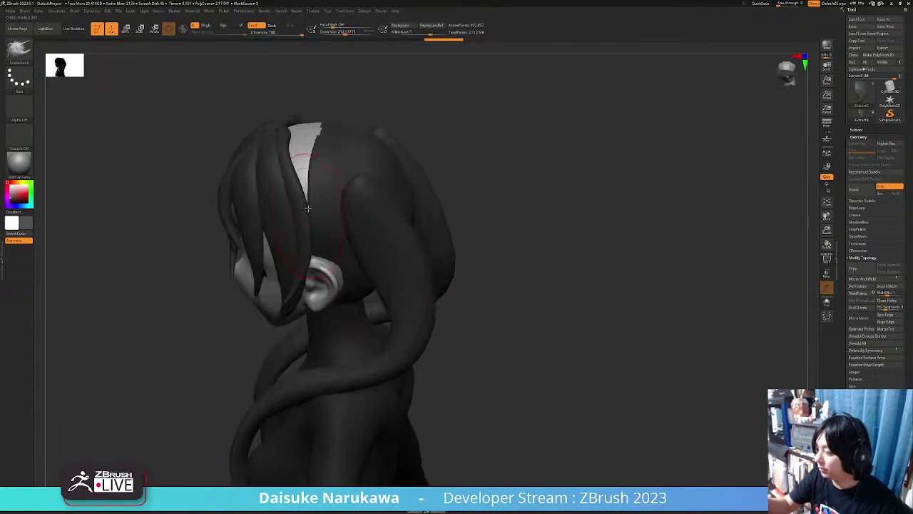
pyautogui.moveTo(371, 122); pyautogui.dragTo(311, 128, button='right')
pyautogui.moveTo(321, 131); pyautogui.dragTo(284, 124)
pyautogui.moveTo(284, 124); pyautogui.dragTo(315, 128, button='right')
pyautogui.hotkey('ctrl', 'z')
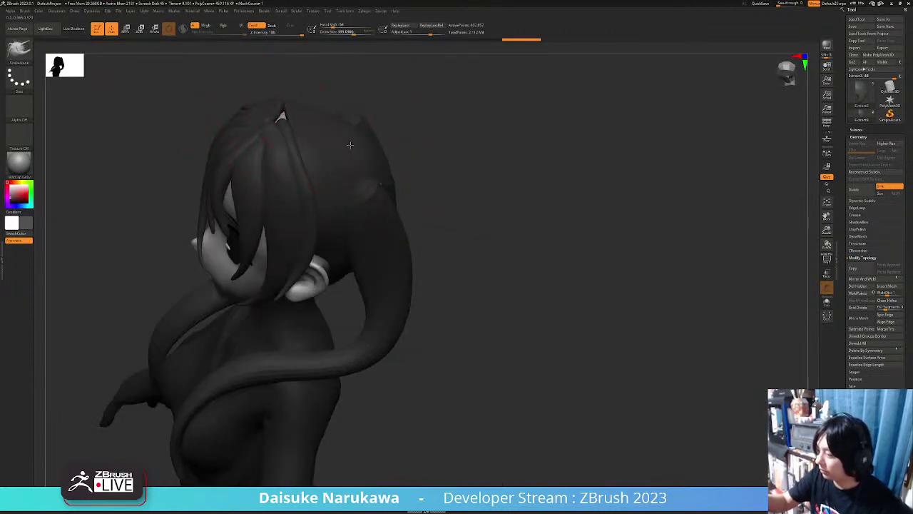
# Reshape and smooth the hair cap's crown, sides and back with a smaller SnakeHook brush until it covers the scalp.
pyautogui.moveTo(355, 32); pyautogui.dragTo(346, 40)
pyautogui.moveTo(347, 71)
pyautogui.mouseDown(button='right')
pyautogui.moveTo(351, 126)
pyautogui.moveTo(259, 189)
pyautogui.moveTo(300, 153)
pyautogui.moveTo(287, 216)
pyautogui.mouseUp(button='right')
pyautogui.moveTo(266, 153); pyautogui.dragTo(302, 174, button='right')
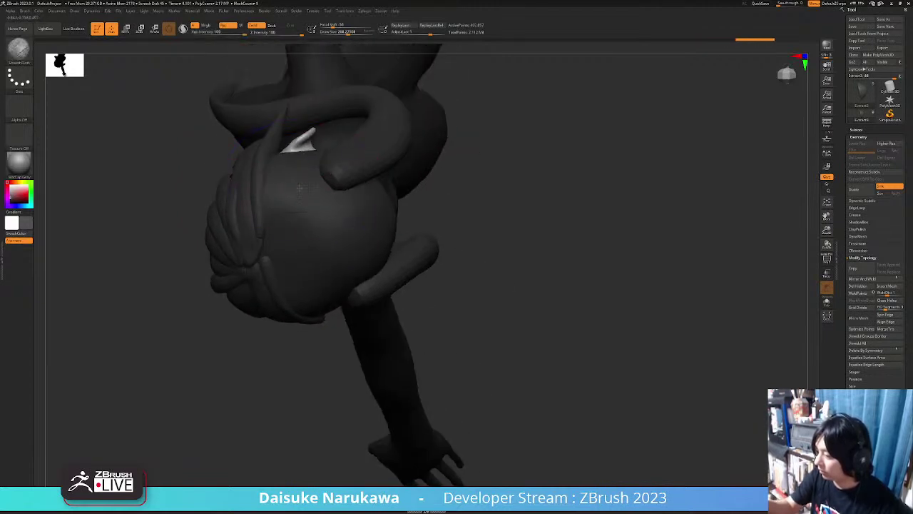
pyautogui.moveTo(290, 208)
pyautogui.mouseDown(button='right')
pyautogui.moveTo(341, 264)
pyautogui.moveTo(344, 341)
pyautogui.moveTo(213, 276)
pyautogui.moveTo(236, 240)
pyautogui.moveTo(256, 271)
pyautogui.mouseUp(button='right')
pyautogui.moveTo(304, 316); pyautogui.dragTo(303, 289, button='right')
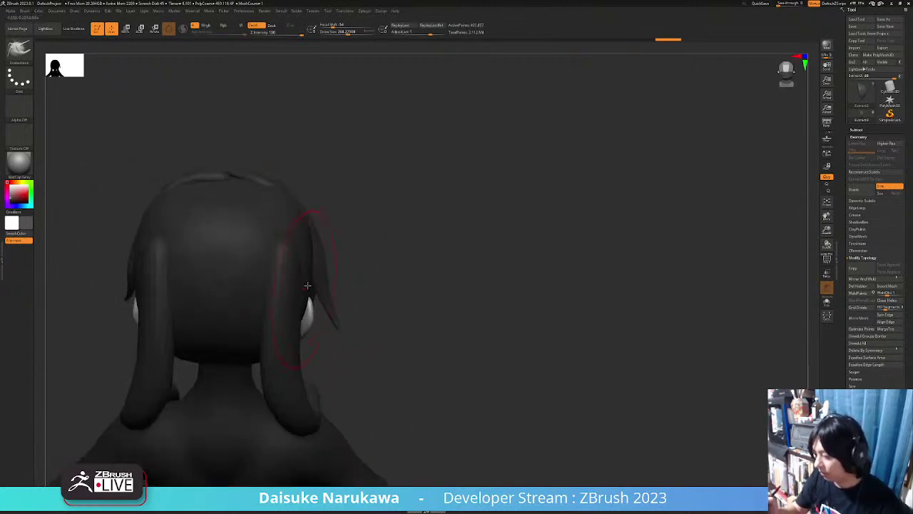
pyautogui.moveTo(238, 185); pyautogui.dragTo(354, 344, button='right')
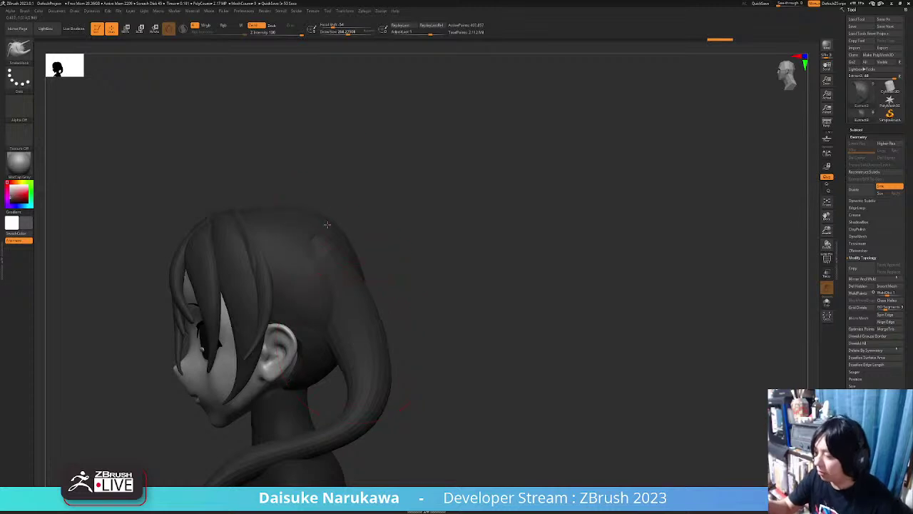
pyautogui.moveTo(262, 217)
pyautogui.mouseDown(button='right')
pyautogui.moveTo(254, 241)
pyautogui.moveTo(318, 337)
pyautogui.moveTo(257, 368)
pyautogui.moveTo(261, 311)
pyautogui.moveTo(254, 348)
pyautogui.mouseUp(button='right')
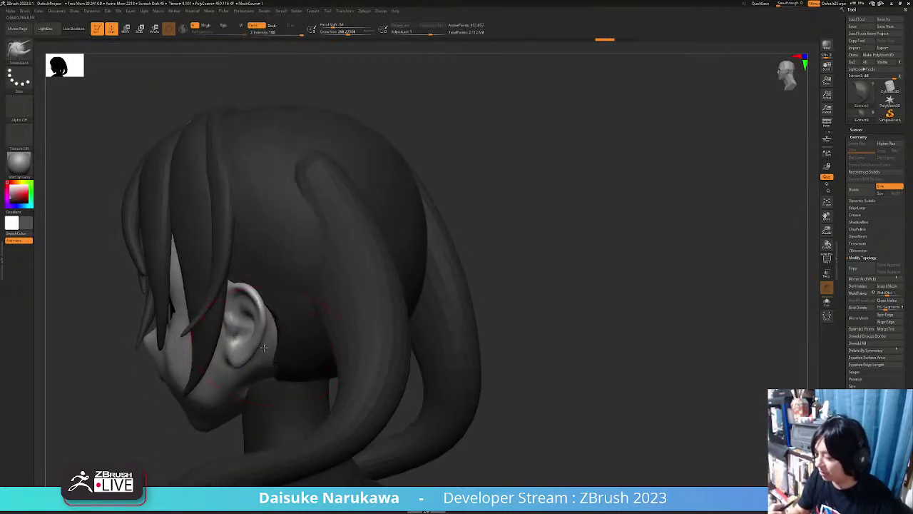
# Refine and smooth the hair cap's edge around the ear and down to the nape with SnakeHook.
pyautogui.moveTo(258, 312); pyautogui.dragTo(258, 283, button='right')
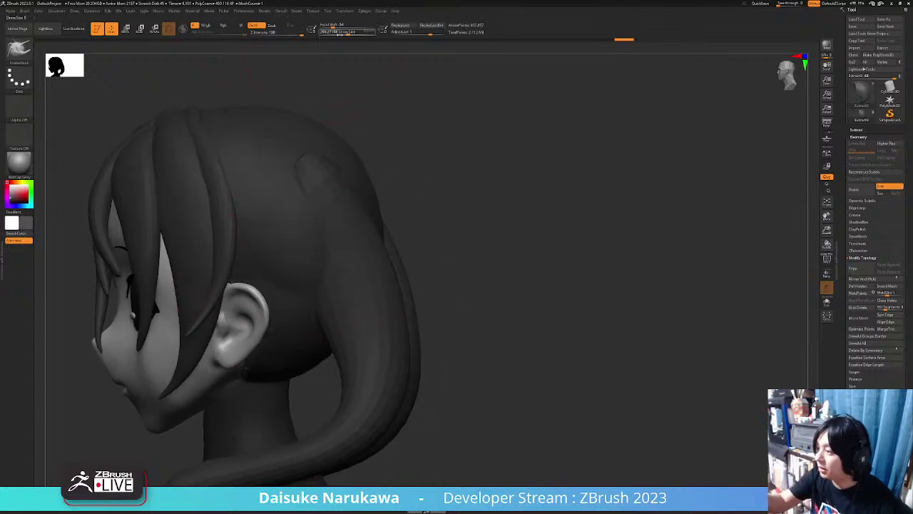
pyautogui.moveTo(266, 224); pyautogui.dragTo(244, 278, button='right')
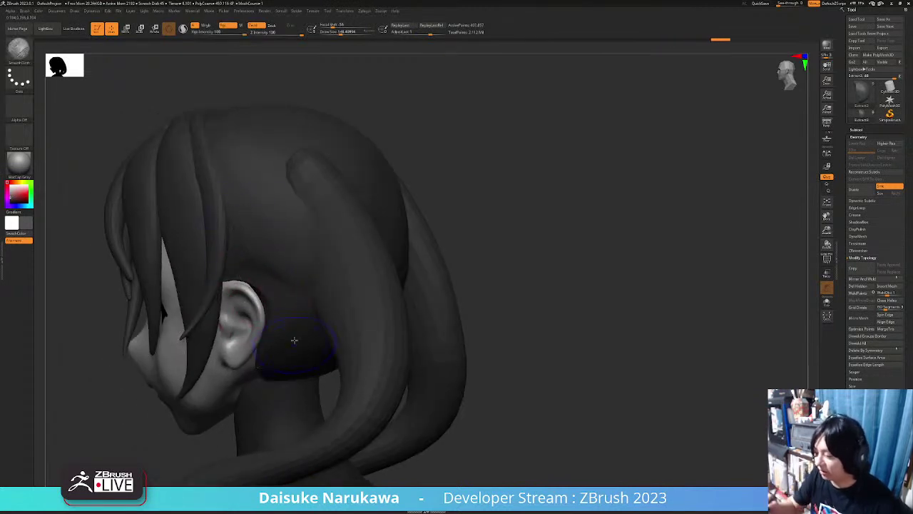
pyautogui.moveTo(269, 361); pyautogui.dragTo(359, 301, button='right')
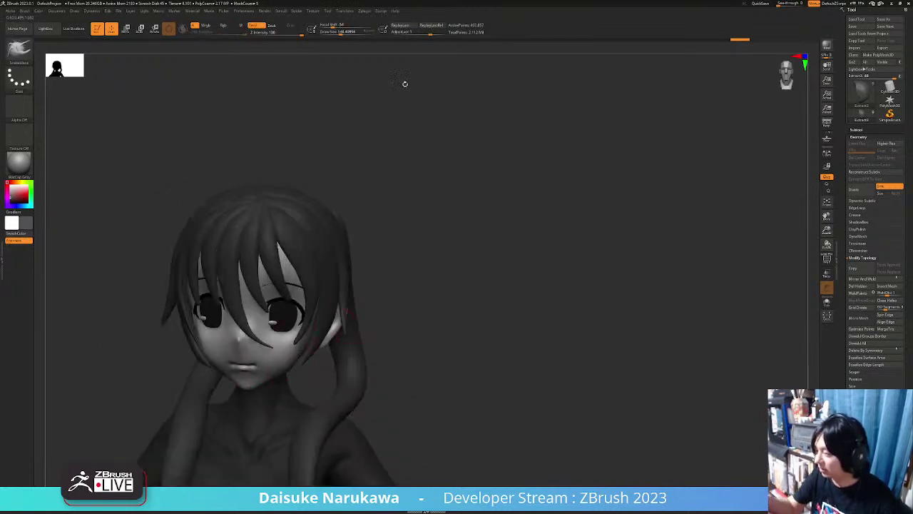
pyautogui.moveTo(264, 326); pyautogui.dragTo(253, 363, button='right')
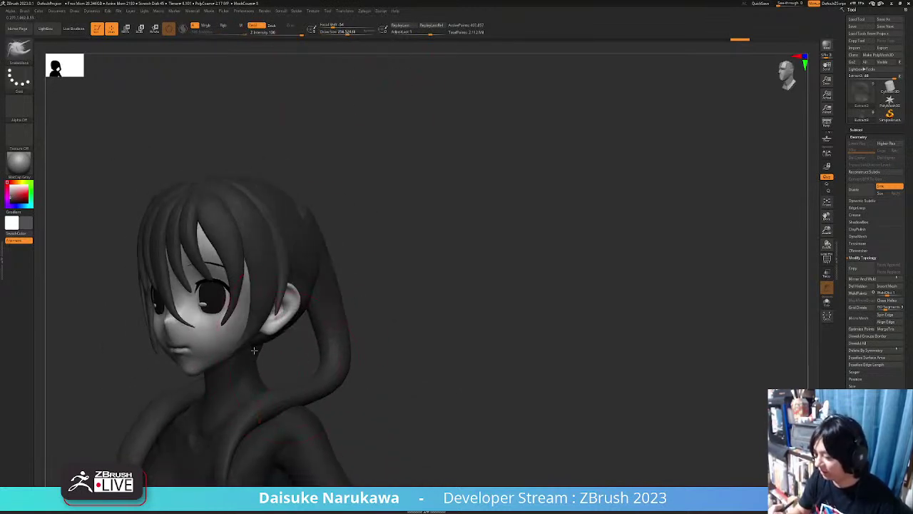
pyautogui.keyDown('ctrl'); pyautogui.moveTo(287, 335); pyautogui.dragTo(311, 321, button='right'); pyautogui.keyUp('ctrl')
pyautogui.moveTo(323, 273); pyautogui.dragTo(288, 269, button='right')
# Reshape the twin tails with a large SnakeHook brush so they fall straighter from the back of the head.
pyautogui.keyDown('alt'); pyautogui.click(336, 203); pyautogui.keyUp('alt')
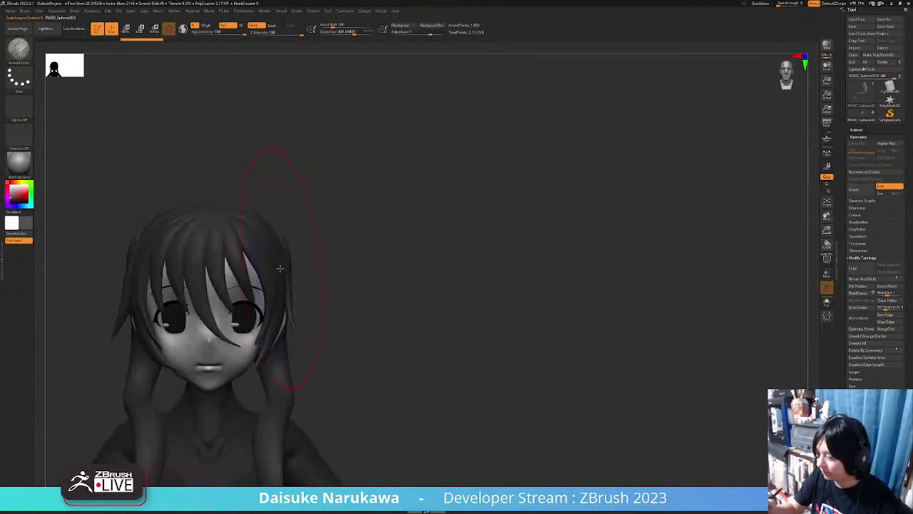
pyautogui.moveTo(289, 333); pyautogui.dragTo(347, 311, button='right')
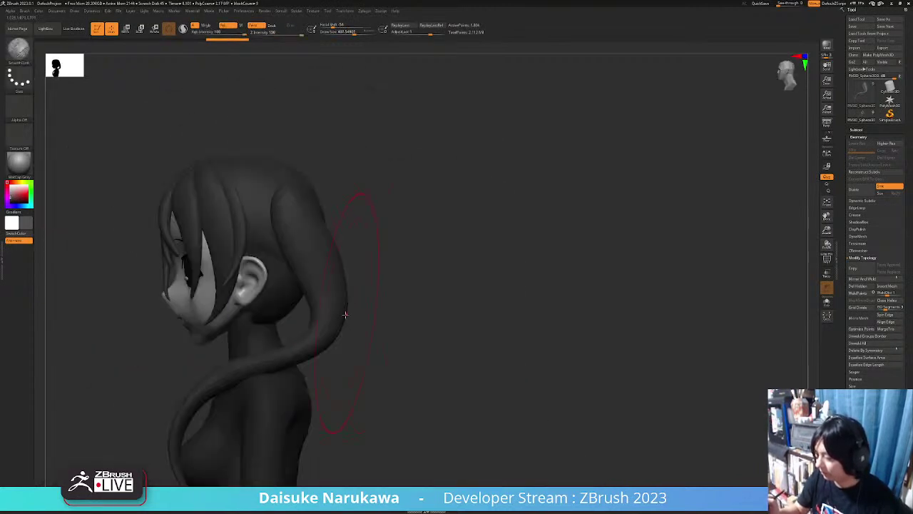
pyautogui.moveTo(289, 371); pyautogui.dragTo(356, 317, button='right')
pyautogui.moveTo(352, 339); pyautogui.dragTo(347, 338)
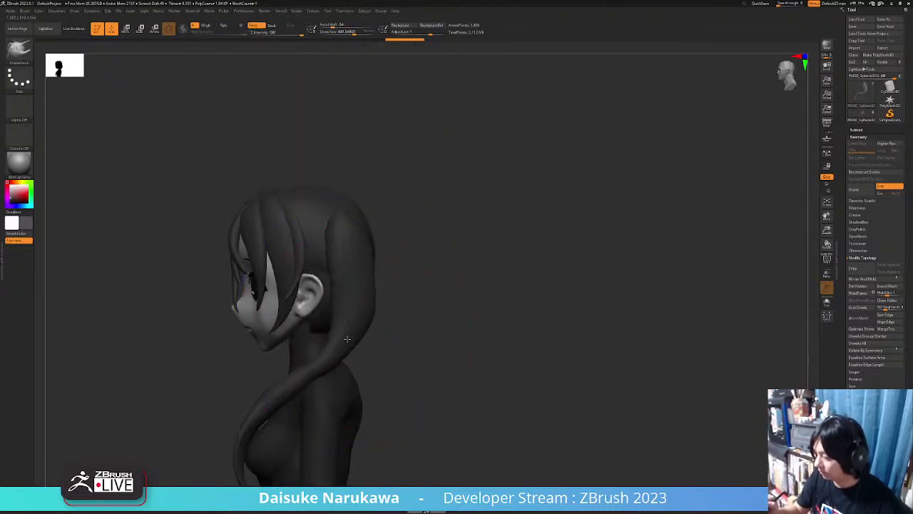
pyautogui.keyDown('ctrl'); pyautogui.moveTo(346, 338); pyautogui.dragTo(350, 240, button='right'); pyautogui.keyUp('ctrl')
pyautogui.moveTo(343, 322); pyautogui.dragTo(323, 293, button='right')
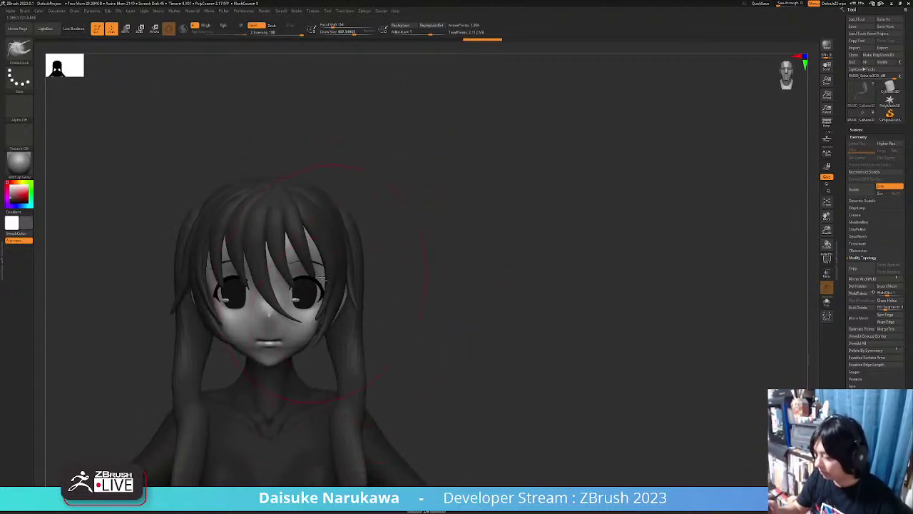
pyautogui.moveTo(386, 344); pyautogui.dragTo(367, 334, button='right')
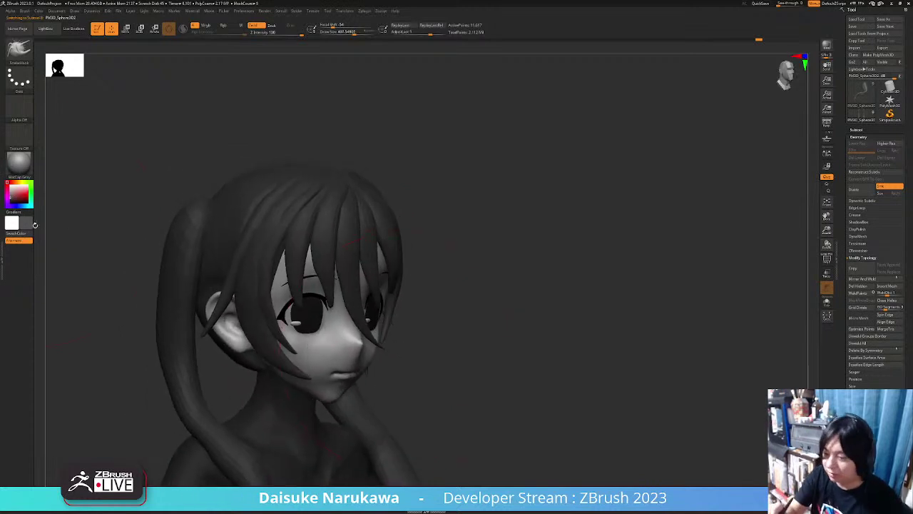
# Pick a pale yellow-beige and fill the bangs, side strands, hair cap and twin tails with it.
pyautogui.click(15, 183)
pyautogui.click(20, 186)
pyautogui.moveTo(17, 184); pyautogui.dragTo(21, 187)
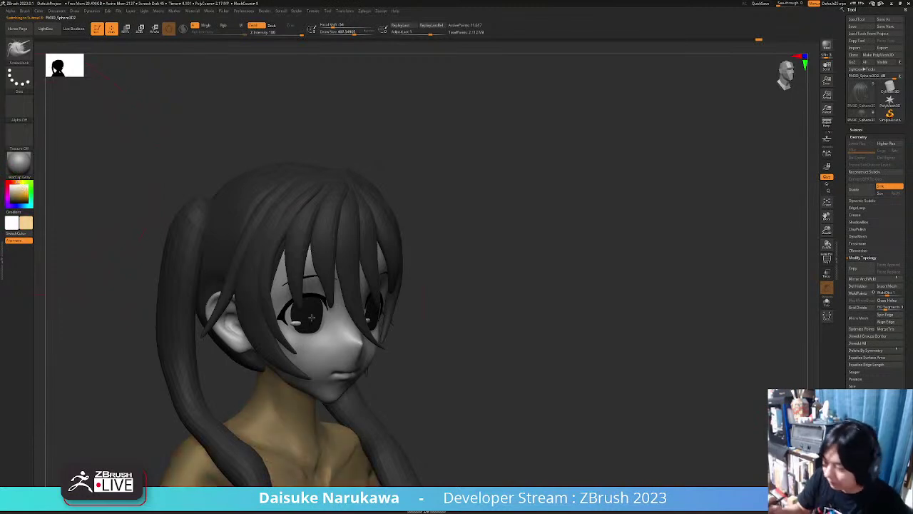
pyautogui.moveTo(307, 312); pyautogui.dragTo(305, 243, button='right')
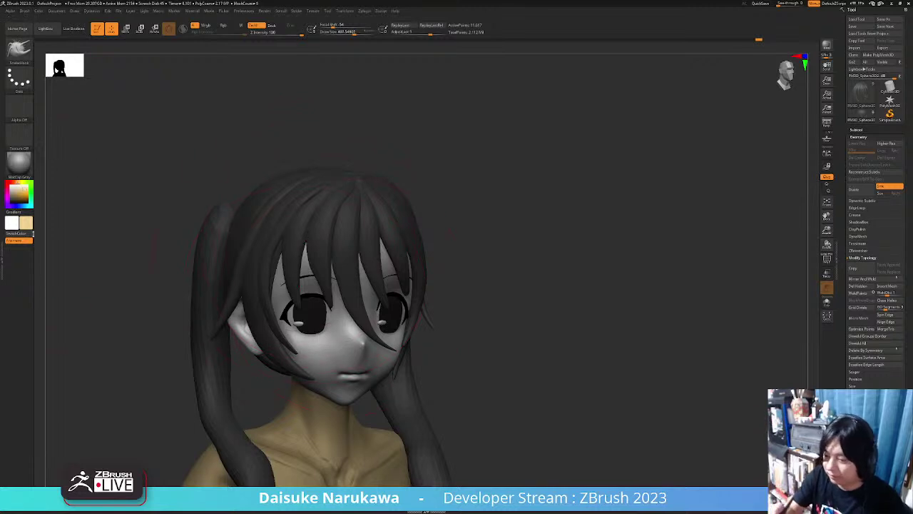
pyautogui.click(40, 11)
pyautogui.click(57, 139)
pyautogui.moveTo(154, 208); pyautogui.dragTo(239, 208, button='right')
pyautogui.keyDown('alt'); pyautogui.click(240, 208); pyautogui.keyUp('alt')
pyautogui.click(40, 12)
pyautogui.click(53, 137)
pyautogui.click(40, 12)
pyautogui.click(56, 139)
pyautogui.moveTo(143, 141); pyautogui.dragTo(122, 143)
# Select the body, set the current colour back to white and fill the body with it.
pyautogui.keyDown('alt'); pyautogui.click(313, 393); pyautogui.keyUp('alt')
pyautogui.moveTo(29, 223); pyautogui.dragTo(83, 57)
pyautogui.click(39, 12)
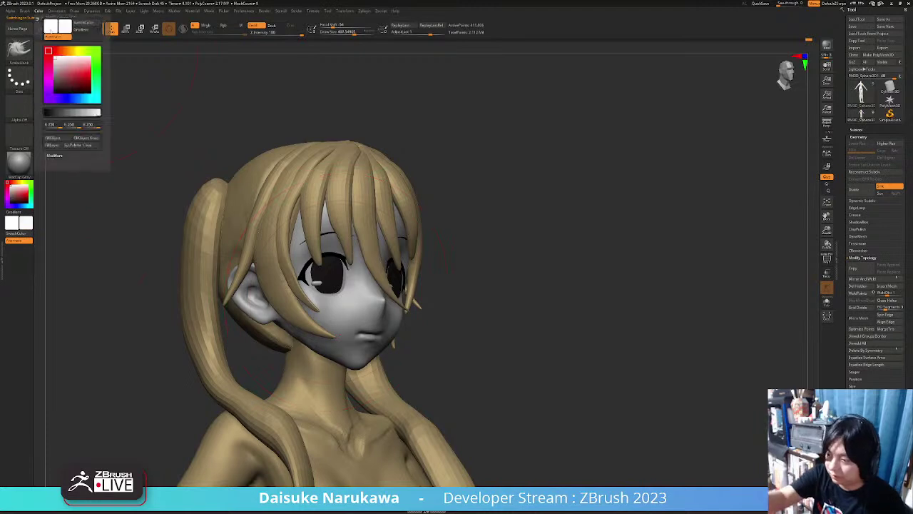
pyautogui.click(63, 138)
# Select the hair cap and set up a smaller DamStandard brush for carving the back of the head.
pyautogui.keyDown('alt'); pyautogui.click(293, 242); pyautogui.keyUp('alt')
pyautogui.keyDown('shift'); pyautogui.moveTo(457, 371); pyautogui.dragTo(423, 389); pyautogui.keyUp('shift')
pyautogui.moveTo(423, 390)
pyautogui.mouseDown(button='right')
pyautogui.moveTo(305, 399)
pyautogui.moveTo(274, 335)
pyautogui.moveTo(320, 336)
pyautogui.moveTo(281, 397)
pyautogui.moveTo(276, 435)
pyautogui.mouseUp(button='right')
pyautogui.press('b')
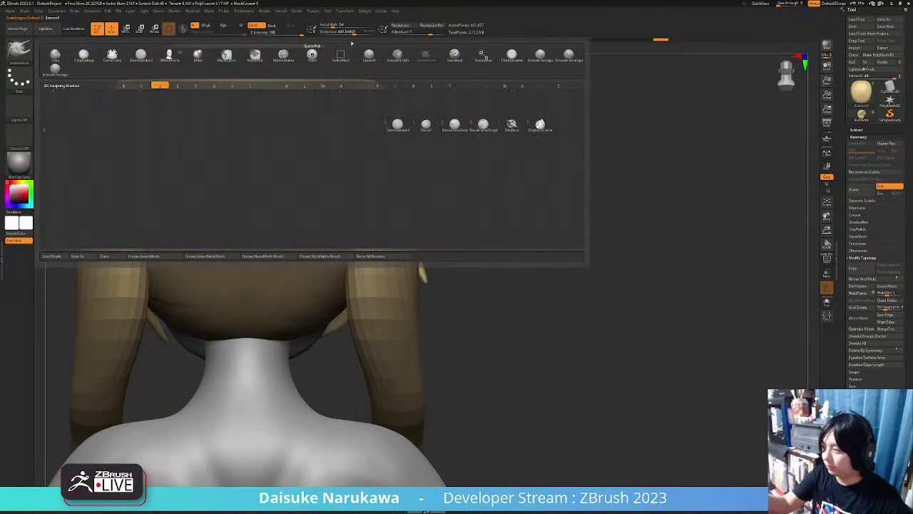
pyautogui.press('d')
pyautogui.press('s')
pyautogui.click(330, 31)
pyautogui.keyDown('ctrl'); pyautogui.moveTo(285, 293); pyautogui.dragTo(269, 261, button='right'); pyautogui.keyUp('ctrl')
pyautogui.moveTo(256, 249); pyautogui.dragTo(336, 270)
pyautogui.keyDown('ctrl'); pyautogui.moveTo(317, 282); pyautogui.dragTo(288, 242, button='right'); pyautogui.keyUp('ctrl')
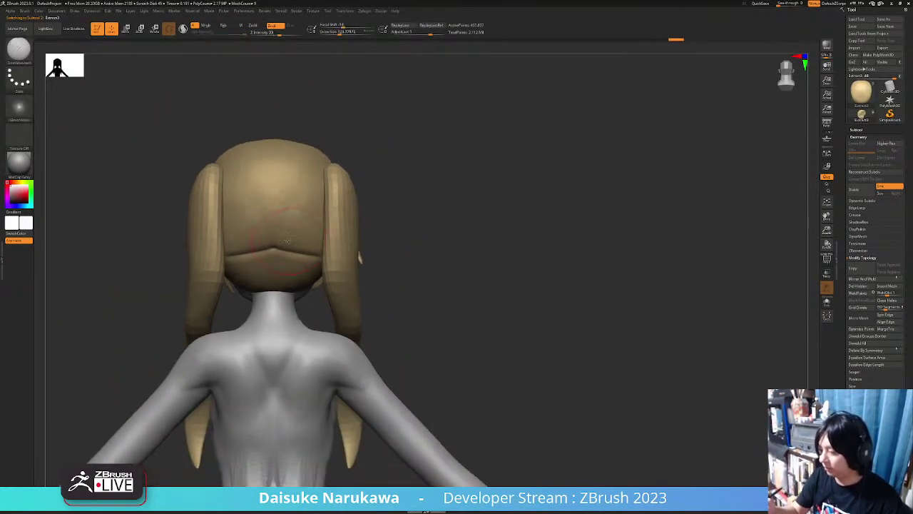
pyautogui.moveTo(319, 217); pyautogui.dragTo(323, 215)
pyautogui.hotkey('ctrl', 'z')
pyautogui.moveTo(280, 238); pyautogui.dragTo(325, 214)
pyautogui.moveTo(324, 214)
pyautogui.mouseDown(button='right')
pyautogui.moveTo(339, 200)
pyautogui.moveTo(357, 218)
pyautogui.mouseUp(button='right')
pyautogui.hotkey('ctrl', 'z')
pyautogui.hotkey('ctrl', 'z')
pyautogui.hotkey('ctrl', 'z')
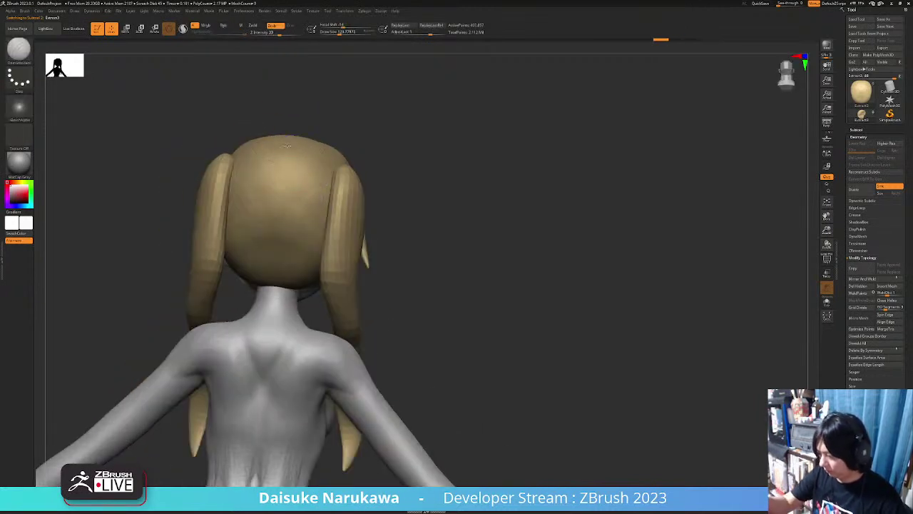
# Carve a central vertical parting groove down the back of the hair cap with DamStandard.
pyautogui.hotkey('ctrl', 'shift', 'z')
pyautogui.moveTo(283, 214); pyautogui.dragTo(283, 109, button='right')
pyautogui.hotkey('ctrl', 'shift', 'z')
pyautogui.hotkey('ctrl', 'shift', 'z')
pyautogui.hotkey('ctrl', 'shift', 'z')
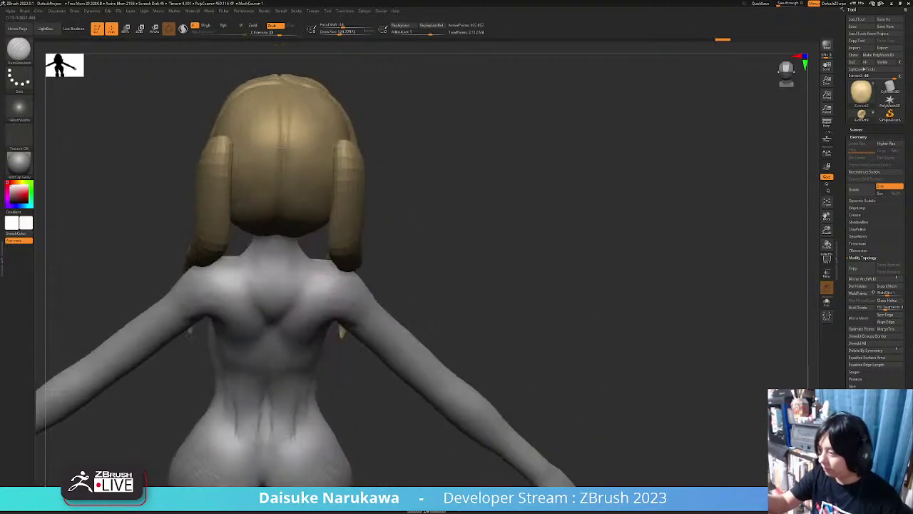
pyautogui.moveTo(266, 302); pyautogui.dragTo(304, 343, button='right')
# Reshape the hair cap's volume and its lower edge behind the ear with SnakeHook.
pyautogui.press('b')
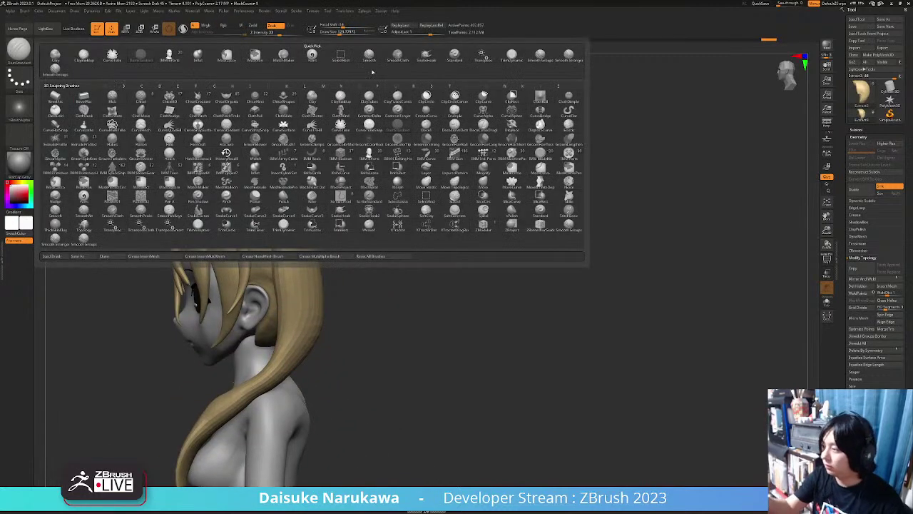
pyautogui.click(428, 55)
pyautogui.moveTo(317, 261); pyautogui.dragTo(320, 252, button='right')
pyautogui.moveTo(291, 208); pyautogui.dragTo(211, 215, button='right')
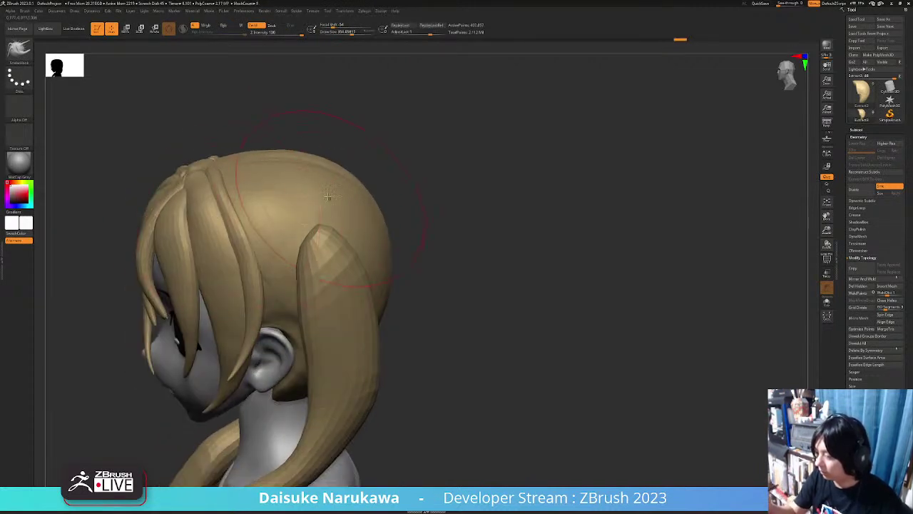
pyautogui.keyDown('ctrl'); pyautogui.moveTo(290, 182); pyautogui.dragTo(332, 223, button='right'); pyautogui.keyUp('ctrl')
pyautogui.moveTo(289, 321); pyautogui.dragTo(325, 261, button='right')
pyautogui.moveTo(352, 33); pyautogui.dragTo(344, 32)
pyautogui.moveTo(316, 117)
pyautogui.keyDown('ctrl'); pyautogui.mouseDown(button='right')
pyautogui.moveTo(285, 314)
pyautogui.moveTo(293, 325)
pyautogui.moveTo(273, 314)
pyautogui.moveTo(331, 357)
pyautogui.moveTo(301, 348)
pyautogui.mouseUp(button='right'); pyautogui.keyUp('ctrl')
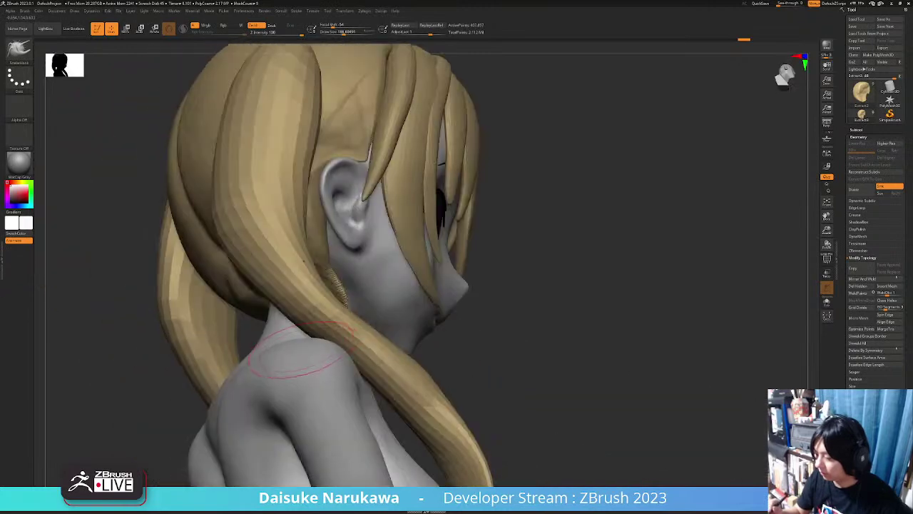
# Build up hair strands behind the ear and across the lower back of the hair cap with a smaller ClayBuildup brush.
pyautogui.click(20, 53)
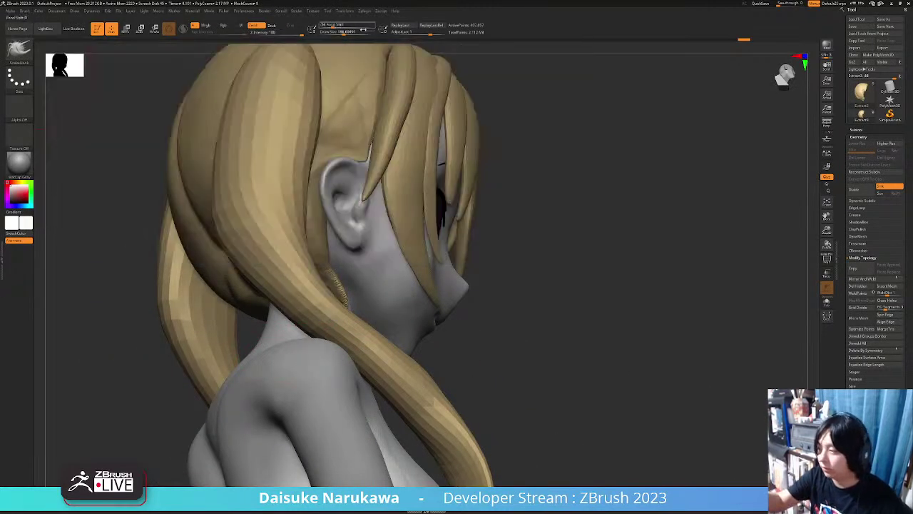
pyautogui.click(28, 57)
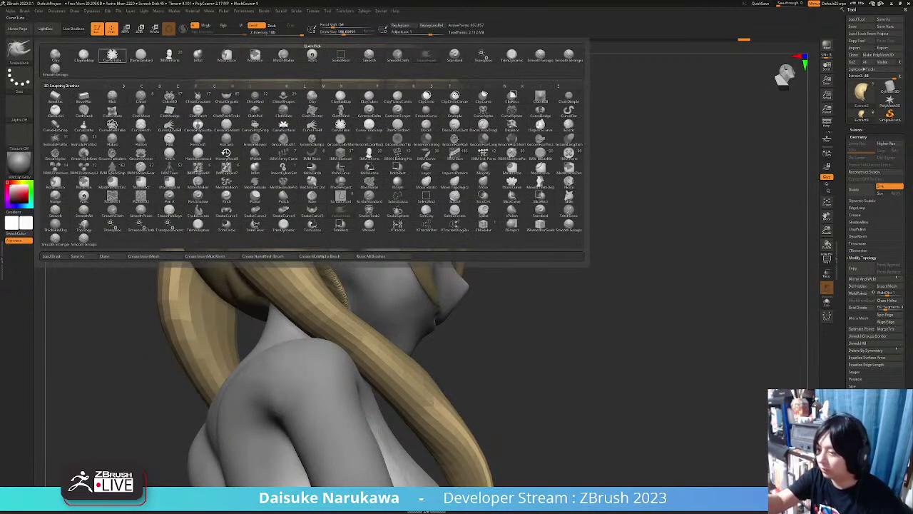
pyautogui.click(88, 57)
pyautogui.moveTo(342, 32); pyautogui.dragTo(338, 31)
pyautogui.moveTo(360, 194); pyautogui.dragTo(339, 260, button='right')
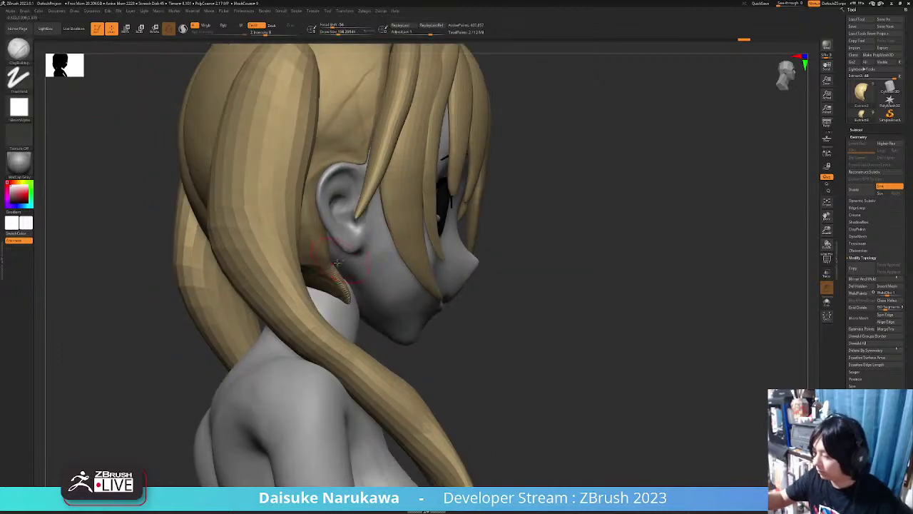
pyautogui.moveTo(344, 298); pyautogui.dragTo(231, 271, button='right')
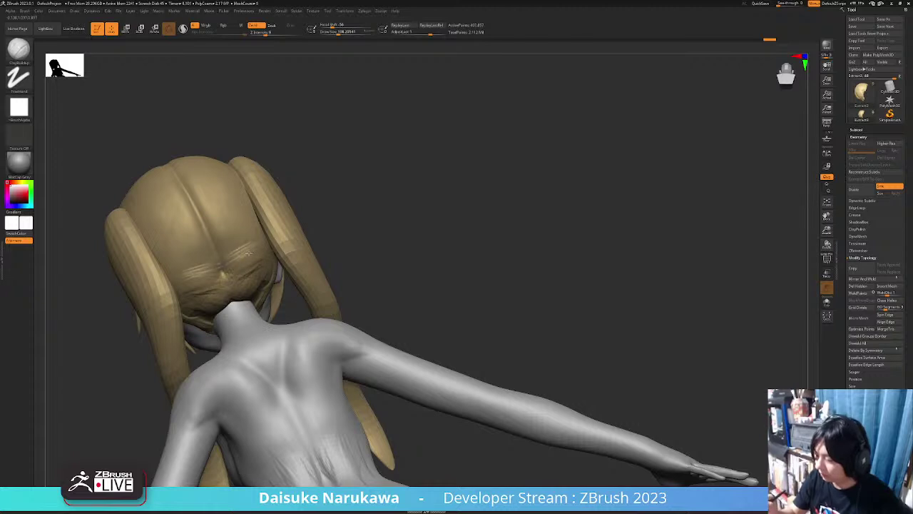
# Extend the strand strokes over the back and sides of the hair cap, running toward the twin tail roots.
pyautogui.moveTo(263, 229); pyautogui.dragTo(249, 235, button='right')
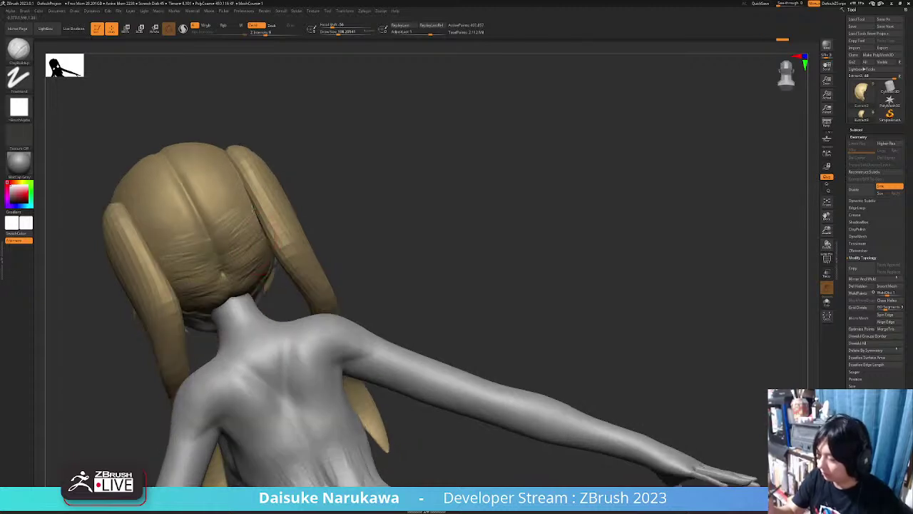
pyautogui.moveTo(241, 186); pyautogui.dragTo(248, 174, button='right')
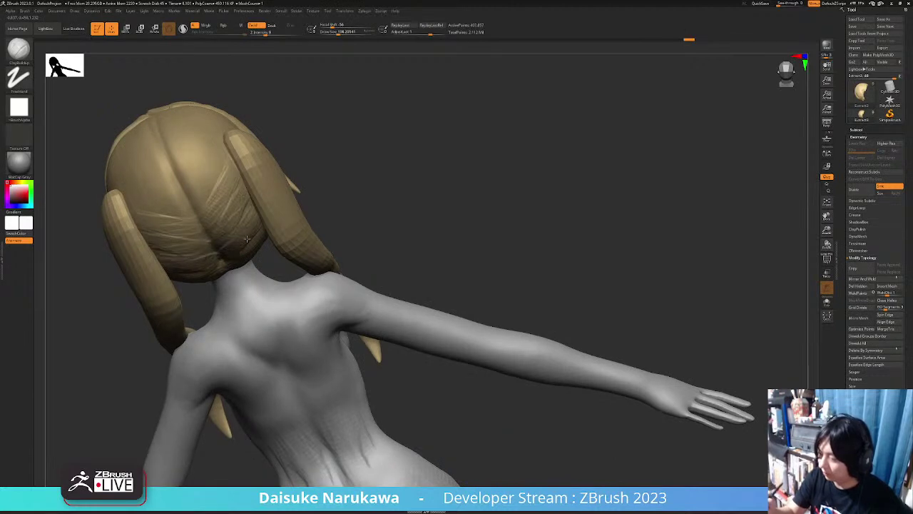
pyautogui.moveTo(241, 243); pyautogui.dragTo(242, 232, button='right')
pyautogui.moveTo(231, 190); pyautogui.dragTo(481, 356, button='right')
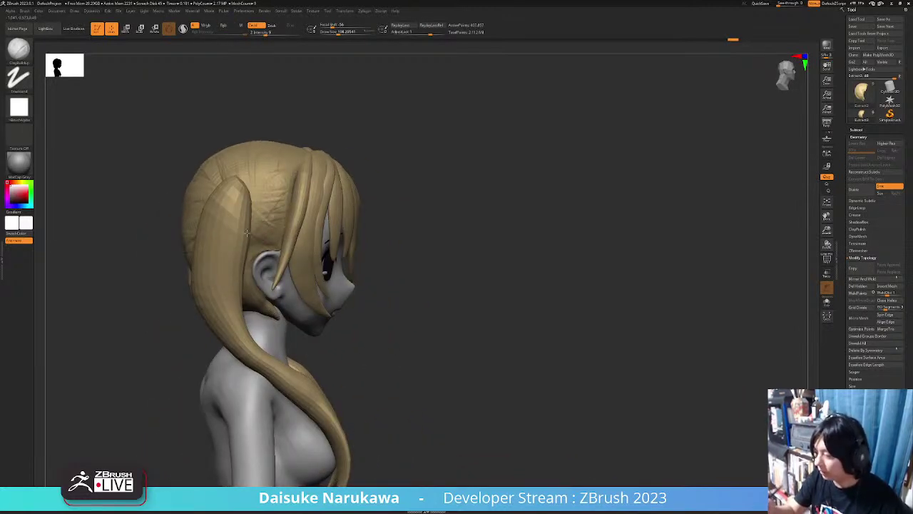
pyautogui.moveTo(288, 261)
pyautogui.mouseDown(button='right')
pyautogui.moveTo(239, 265)
pyautogui.moveTo(284, 249)
pyautogui.mouseUp(button='right')
# Select the twin tails and reshape their roots and upper lengths with SnakeHook from the side and front.
pyautogui.keyDown('alt'); pyautogui.click(238, 212); pyautogui.keyUp('alt')
pyautogui.click(31, 61)
pyautogui.click(407, 45)
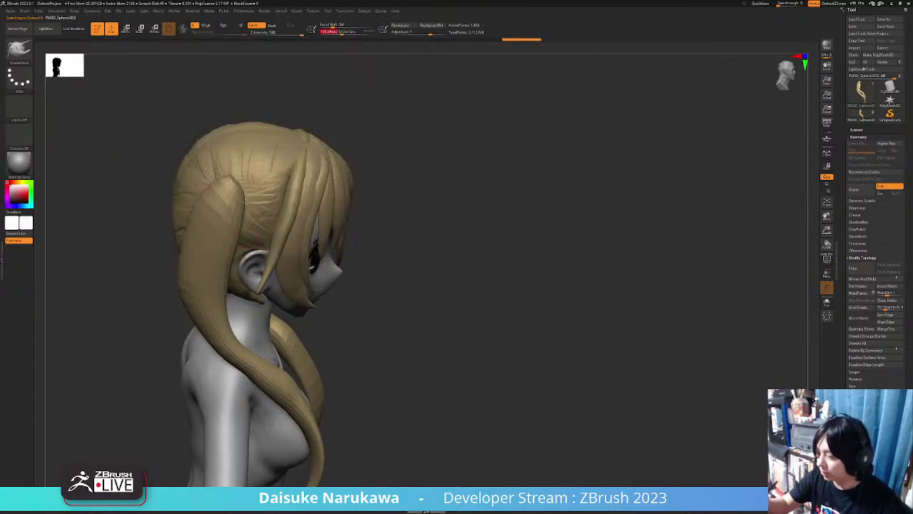
pyautogui.moveTo(241, 182); pyautogui.dragTo(310, 191, button='right')
pyautogui.moveTo(251, 282)
pyautogui.mouseDown(button='right')
pyautogui.moveTo(381, 267)
pyautogui.moveTo(305, 277)
pyautogui.mouseUp(button='right')
pyautogui.click(349, 32)
pyautogui.moveTo(348, 253); pyautogui.dragTo(362, 255)
pyautogui.moveTo(385, 214); pyautogui.dragTo(351, 178, button='right')
pyautogui.moveTo(351, 178); pyautogui.dragTo(355, 171)
pyautogui.moveTo(355, 172); pyautogui.dragTo(410, 193, button='right')
pyautogui.moveTo(364, 239); pyautogui.dragTo(361, 303)
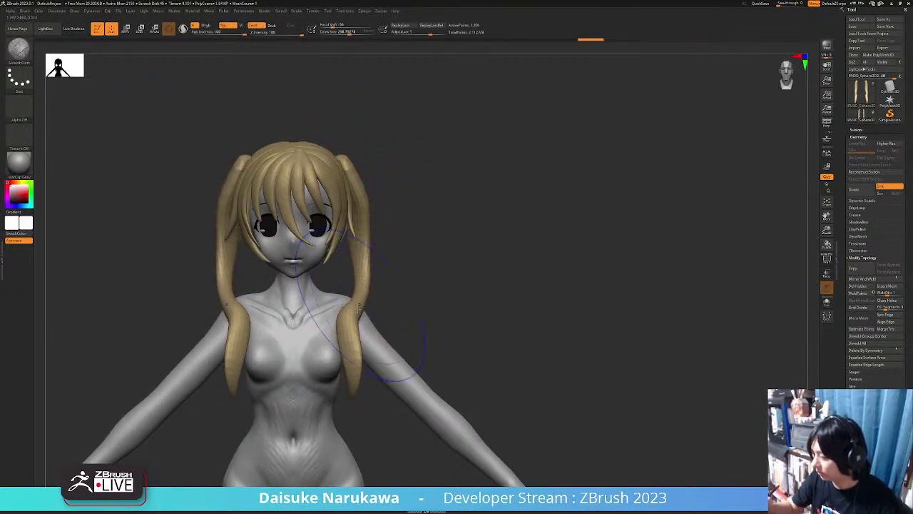
# Smooth the lower twin tails and taper their ends into slim tips in front of the chest.
pyautogui.moveTo(283, 391); pyautogui.dragTo(304, 398, button='right')
pyautogui.moveTo(363, 371); pyautogui.dragTo(351, 369)
pyautogui.moveTo(341, 347); pyautogui.dragTo(371, 351, button='right')
pyautogui.keyDown('shift'); pyautogui.moveTo(371, 351); pyautogui.dragTo(346, 305, button='right'); pyautogui.keyUp('shift')
pyautogui.keyDown('shift'); pyautogui.moveTo(378, 282); pyautogui.dragTo(370, 296); pyautogui.keyUp('shift')
pyautogui.moveTo(364, 294); pyautogui.dragTo(386, 279, button='right')
pyautogui.keyDown('shift'); pyautogui.moveTo(383, 276); pyautogui.dragTo(376, 285); pyautogui.keyUp('shift')
pyautogui.keyDown('shift'); pyautogui.moveTo(337, 361); pyautogui.dragTo(340, 374); pyautogui.keyUp('shift')
pyautogui.moveTo(341, 362)
pyautogui.mouseDown(button='right')
pyautogui.moveTo(365, 361)
pyautogui.moveTo(364, 388)
pyautogui.moveTo(362, 341)
pyautogui.moveTo(326, 359)
pyautogui.moveTo(342, 409)
pyautogui.moveTo(343, 401)
pyautogui.mouseUp(button='right')
pyautogui.keyDown('alt'); pyautogui.click(335, 368); pyautogui.keyUp('alt')
# Refine the twin tails' curve around the shoulders and adjust their roots with SnakeHook.
pyautogui.moveTo(346, 258); pyautogui.dragTo(321, 261, button='right')
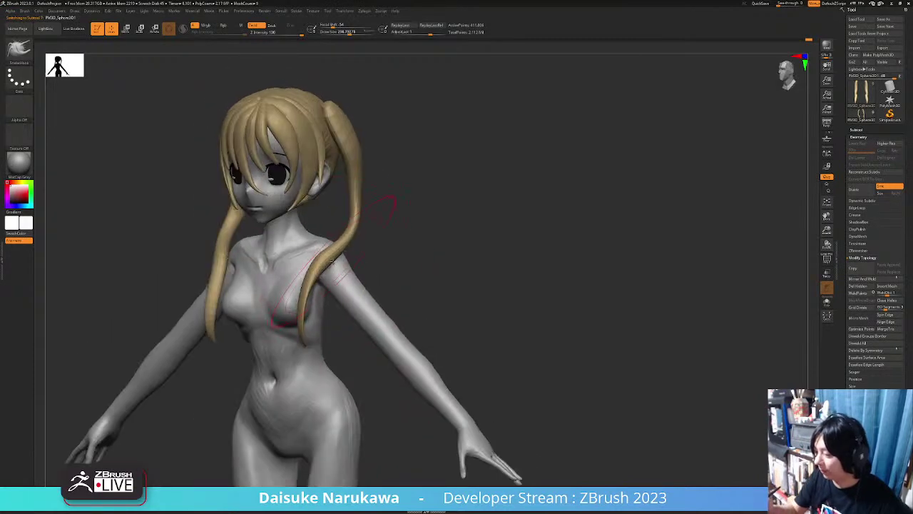
pyautogui.moveTo(336, 252); pyautogui.dragTo(346, 246)
pyautogui.keyDown('ctrl'); pyautogui.moveTo(353, 232); pyautogui.dragTo(363, 194, button='right'); pyautogui.keyUp('ctrl')
pyautogui.moveTo(362, 194); pyautogui.dragTo(362, 216)
pyautogui.moveTo(361, 216)
pyautogui.keyDown('ctrl'); pyautogui.mouseDown(button='right')
pyautogui.moveTo(353, 343)
pyautogui.moveTo(321, 326)
pyautogui.moveTo(349, 356)
pyautogui.moveTo(419, 391)
pyautogui.moveTo(368, 389)
pyautogui.mouseUp(button='right'); pyautogui.keyUp('ctrl')
pyautogui.press('shift')
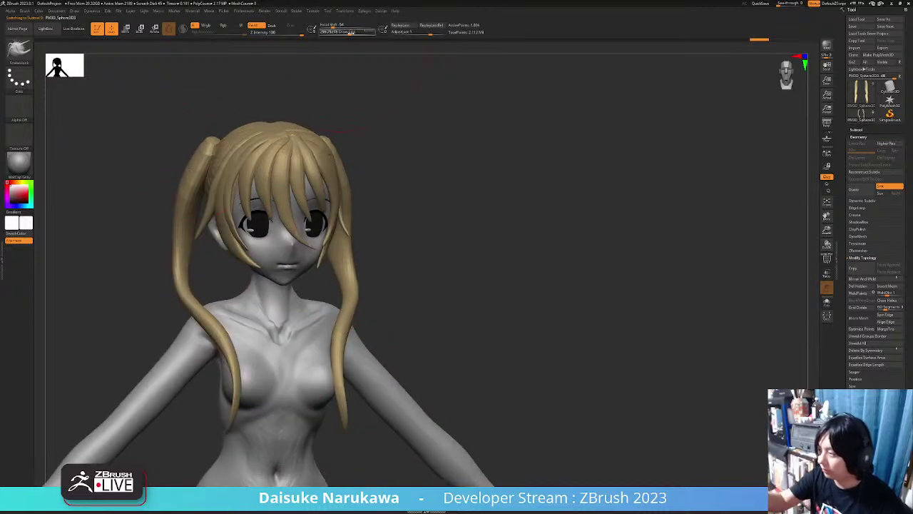
pyautogui.moveTo(200, 164); pyautogui.dragTo(191, 152, button='right')
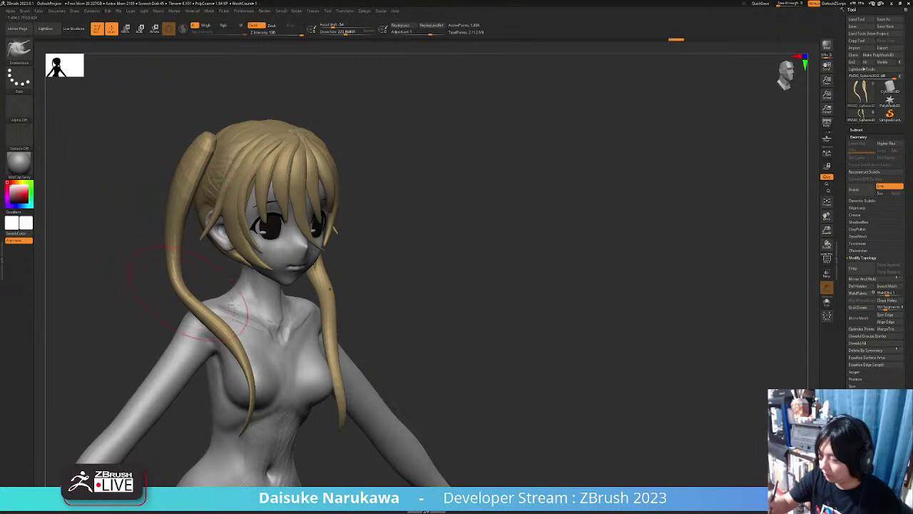
pyautogui.moveTo(133, 265); pyautogui.dragTo(444, 329, button='right')
# Select the body, smooth the rough strokes on the abdomen and refine the waist contour.
pyautogui.keyDown('alt'); pyautogui.click(389, 362); pyautogui.keyUp('alt')
pyautogui.keyDown('ctrl'); pyautogui.moveTo(444, 330); pyautogui.dragTo(385, 353, button='right'); pyautogui.keyUp('ctrl')
pyautogui.moveTo(314, 389)
pyautogui.mouseDown(button='right')
pyautogui.moveTo(386, 404)
pyautogui.moveTo(360, 401)
pyautogui.moveTo(382, 400)
pyautogui.moveTo(368, 401)
pyautogui.moveTo(377, 400)
pyautogui.moveTo(325, 353)
pyautogui.moveTo(321, 311)
pyautogui.moveTo(348, 327)
pyautogui.moveTo(353, 273)
pyautogui.mouseUp(button='right')
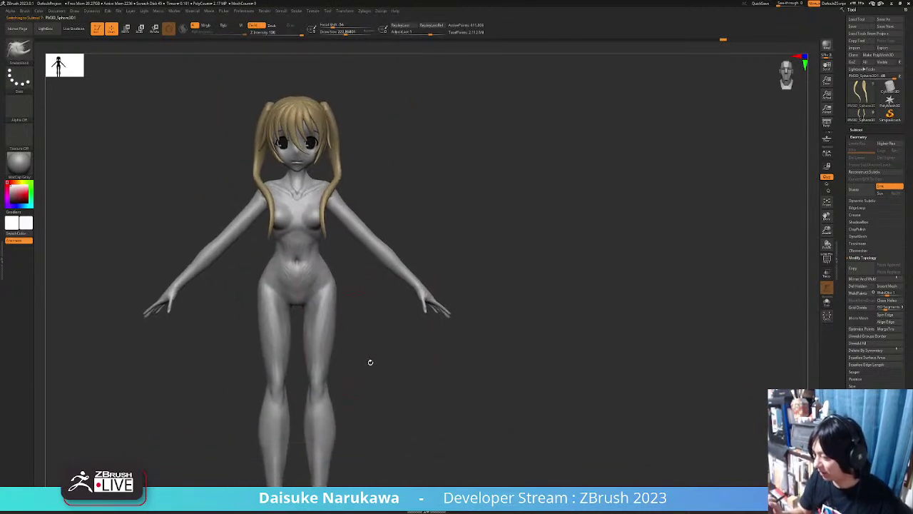
pyautogui.keyDown('ctrl'); pyautogui.moveTo(377, 367); pyautogui.dragTo(391, 348, button='right'); pyautogui.keyUp('ctrl')
pyautogui.keyDown('alt'); pyautogui.moveTo(392, 384); pyautogui.dragTo(396, 359, button='right'); pyautogui.keyUp('alt')
pyautogui.moveTo(395, 359)
pyautogui.mouseDown(button='right')
pyautogui.moveTo(415, 373)
pyautogui.moveTo(412, 365)
pyautogui.mouseUp(button='right')
pyautogui.keyDown('ctrl'); pyautogui.moveTo(306, 267); pyautogui.dragTo(339, 232, button='right'); pyautogui.keyUp('ctrl')
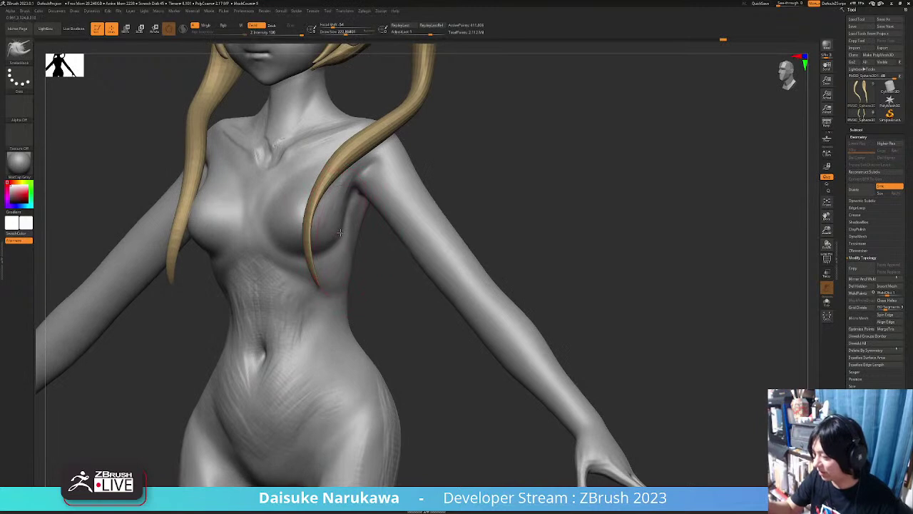
pyautogui.keyDown('ctrl'); pyautogui.moveTo(326, 264); pyautogui.dragTo(312, 286, button='right'); pyautogui.keyUp('ctrl')
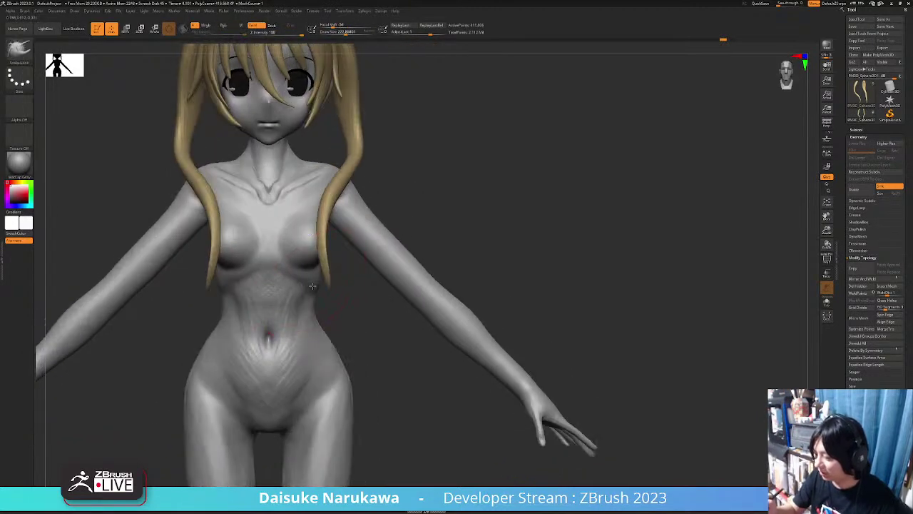
pyautogui.moveTo(336, 246); pyautogui.dragTo(307, 319, button='right')
pyautogui.keyDown('alt'); pyautogui.click(320, 320); pyautogui.keyUp('alt')
pyautogui.keyDown('alt'); pyautogui.click(326, 317); pyautogui.keyUp('alt')
pyautogui.keyDown('ctrl'); pyautogui.moveTo(307, 319); pyautogui.dragTo(369, 251, button='right'); pyautogui.keyUp('ctrl')
pyautogui.moveTo(363, 302); pyautogui.dragTo(335, 296, button='right')
pyautogui.moveTo(335, 296)
pyautogui.mouseDown(button='right')
pyautogui.moveTo(307, 323)
pyautogui.moveTo(273, 298)
pyautogui.moveTo(316, 343)
pyautogui.moveTo(333, 314)
pyautogui.moveTo(331, 353)
pyautogui.moveTo(330, 335)
pyautogui.moveTo(293, 281)
pyautogui.moveTo(321, 307)
pyautogui.moveTo(289, 324)
pyautogui.moveTo(280, 363)
pyautogui.mouseUp(button='right')
pyautogui.moveTo(282, 287)
pyautogui.keyDown('shift'); pyautogui.mouseDown(button='right')
pyautogui.moveTo(266, 375)
pyautogui.moveTo(313, 346)
pyautogui.moveTo(314, 326)
pyautogui.mouseUp(button='right'); pyautogui.keyUp('shift')
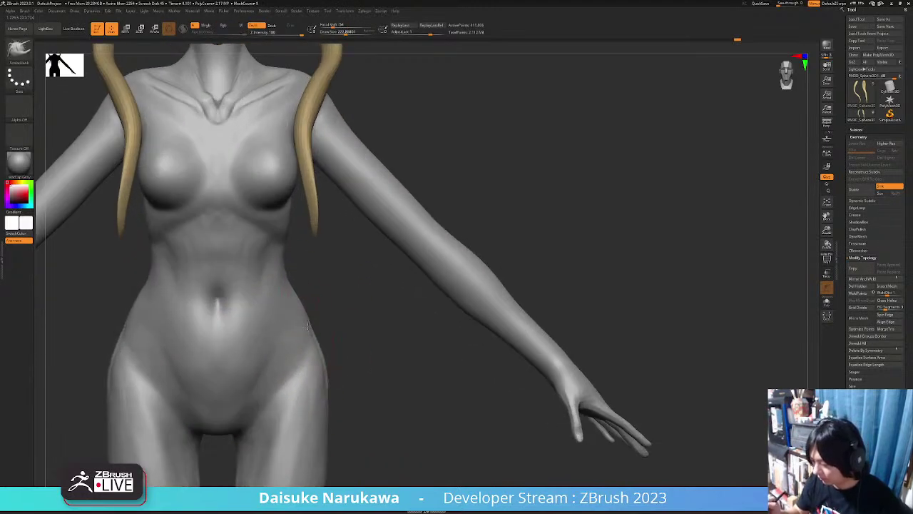
# Refine and smooth the body's outer hip and upper thigh contours with SnakeHook.
pyautogui.keyDown('ctrl'); pyautogui.moveTo(293, 297); pyautogui.dragTo(306, 316, button='right'); pyautogui.keyUp('ctrl')
pyautogui.moveTo(339, 392)
pyautogui.keyDown('alt'); pyautogui.mouseDown(button='right')
pyautogui.moveTo(338, 361)
pyautogui.moveTo(338, 379)
pyautogui.moveTo(316, 370)
pyautogui.moveTo(300, 329)
pyautogui.moveTo(297, 345)
pyautogui.moveTo(312, 306)
pyautogui.moveTo(307, 361)
pyautogui.moveTo(306, 322)
pyautogui.moveTo(272, 341)
pyautogui.moveTo(345, 412)
pyautogui.moveTo(341, 421)
pyautogui.mouseUp(button='right'); pyautogui.keyUp('alt')
pyautogui.press('shift')
pyautogui.keyDown('shift'); pyautogui.moveTo(341, 421); pyautogui.dragTo(337, 390, button='right'); pyautogui.keyUp('shift')
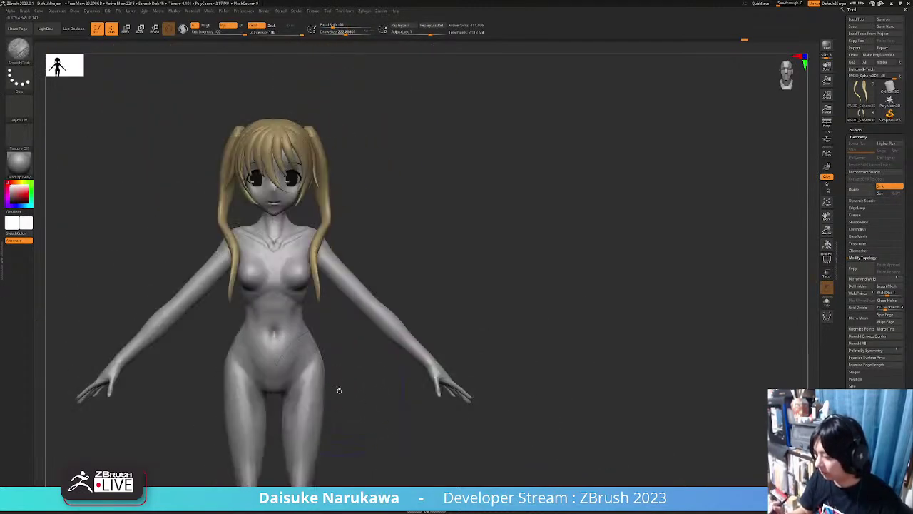
pyautogui.keyDown('alt'); pyautogui.click(319, 395); pyautogui.keyUp('alt')
pyautogui.rightClick(294, 418)
pyautogui.keyDown('ctrl'); pyautogui.moveTo(294, 419); pyautogui.dragTo(266, 362, button='right'); pyautogui.keyUp('ctrl')
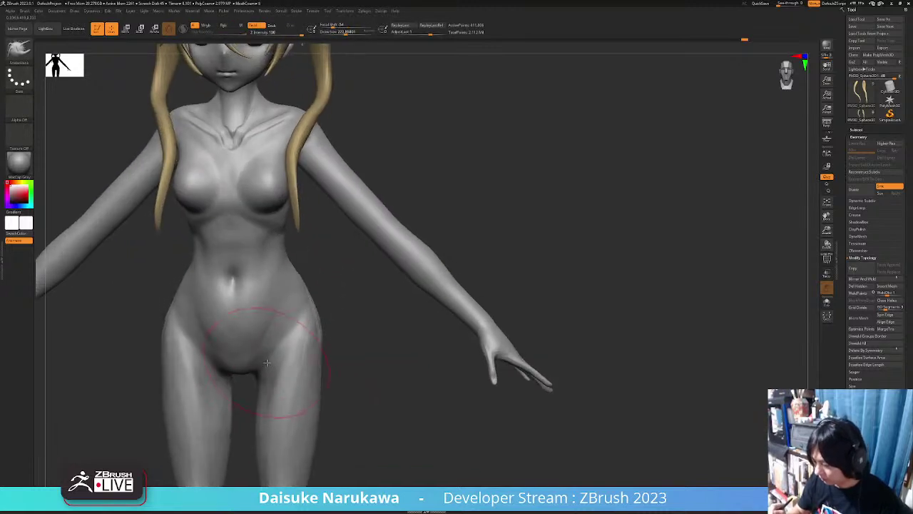
pyautogui.keyDown('ctrl'); pyautogui.moveTo(281, 328); pyautogui.dragTo(336, 345, button='right'); pyautogui.keyUp('ctrl')
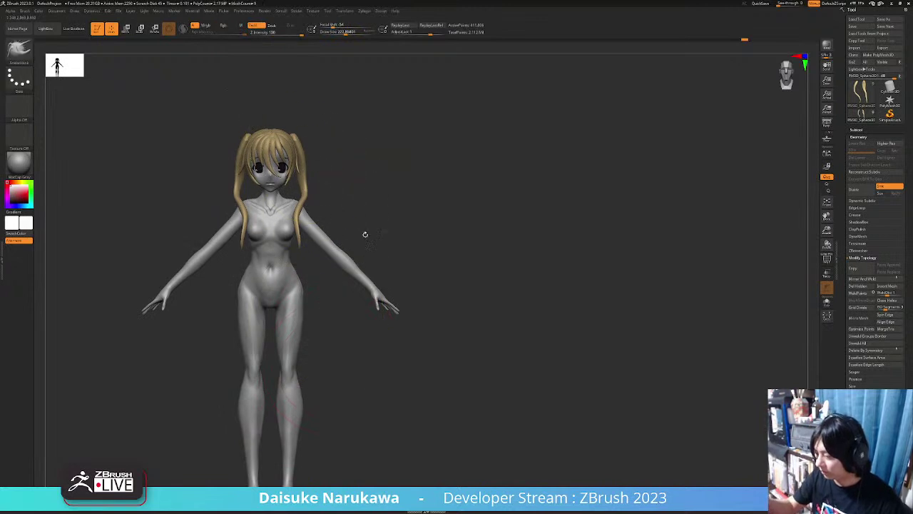
# Isolate both forearms and hands with a lasso mask and adjust their placement with the transform gizmo, clearing the mask to finish.
pyautogui.moveTo(336, 437)
pyautogui.keyDown('alt'); pyautogui.mouseDown(button='right')
pyautogui.moveTo(357, 428)
pyautogui.moveTo(242, 266)
pyautogui.mouseUp(button='right'); pyautogui.keyUp('alt')
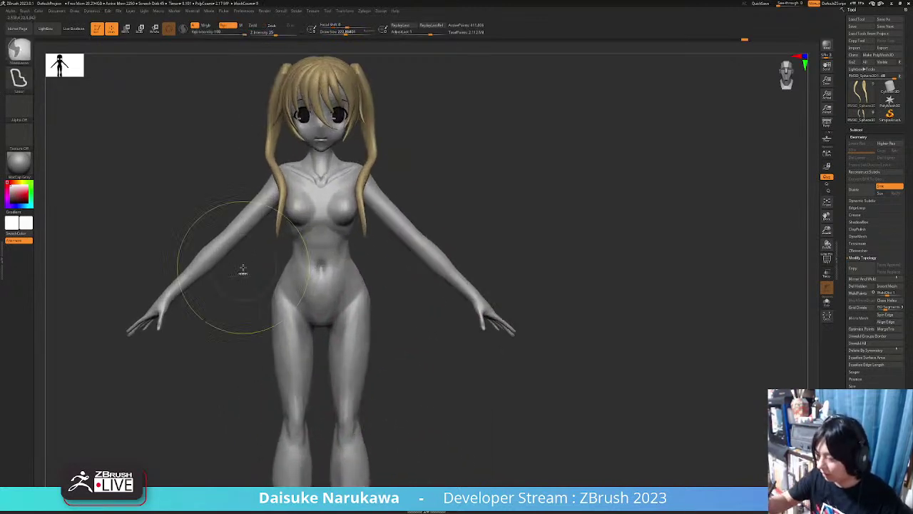
pyautogui.moveTo(254, 279)
pyautogui.keyDown('ctrl'); pyautogui.mouseDown()
pyautogui.moveTo(83, 347)
pyautogui.moveTo(94, 314)
pyautogui.mouseUp(); pyautogui.keyUp('ctrl')
pyautogui.keyDown('ctrl'); pyautogui.click(258, 286); pyautogui.keyUp('ctrl')
pyautogui.click(127, 28)
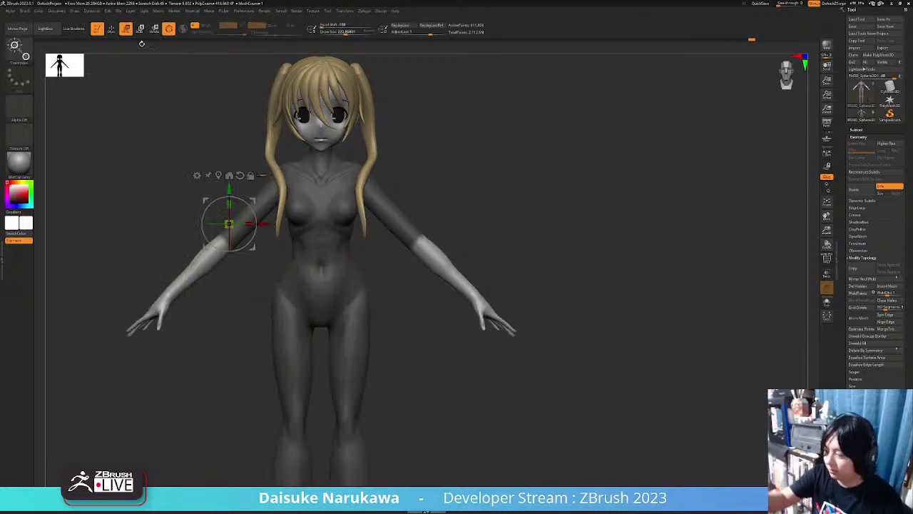
pyautogui.moveTo(253, 201); pyautogui.dragTo(248, 208)
pyautogui.keyDown('ctrl'); pyautogui.moveTo(300, 235); pyautogui.dragTo(430, 392, button='right'); pyautogui.keyUp('ctrl')
pyautogui.keyDown('ctrl'); pyautogui.moveTo(430, 392); pyautogui.dragTo(447, 420); pyautogui.keyUp('ctrl')
pyautogui.moveTo(446, 419)
pyautogui.keyDown('alt'); pyautogui.mouseDown(button='right')
pyautogui.moveTo(425, 393)
pyautogui.moveTo(450, 416)
pyautogui.moveTo(438, 411)
pyautogui.mouseUp(button='right'); pyautogui.keyUp('alt')
pyautogui.press('space')
pyautogui.moveTo(438, 411); pyautogui.dragTo(426, 411)
pyautogui.moveTo(467, 378)
pyautogui.keyDown('ctrl'); pyautogui.mouseDown(button='right')
pyautogui.moveTo(414, 402)
pyautogui.moveTo(324, 321)
pyautogui.mouseUp(button='right'); pyautogui.keyUp('ctrl')
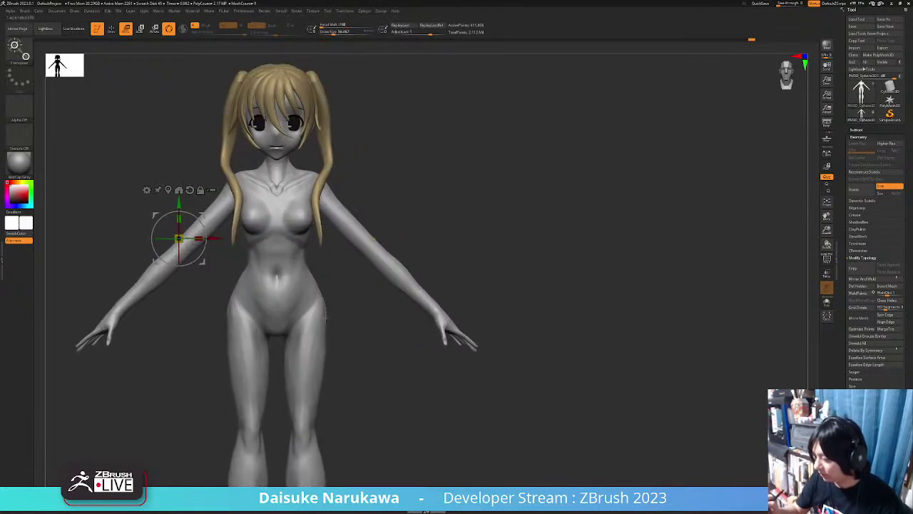
# Return to sculpting and touch up the side of the hip in the front view with a resized SnakeHook brush.
pyautogui.press('q')
pyautogui.click(342, 32)
pyautogui.moveTo(325, 314); pyautogui.dragTo(330, 313)
pyautogui.hotkey('ctrl', 'z')
pyautogui.moveTo(331, 314); pyautogui.dragTo(321, 318, button='right')
pyautogui.moveTo(321, 318); pyautogui.dragTo(325, 311)
pyautogui.keyDown('alt'); pyautogui.moveTo(327, 312); pyautogui.dragTo(328, 317, button='right'); pyautogui.keyUp('alt')
# Shape the waist, hip and buttock contours from the back view with SnakeHook.
pyautogui.moveTo(329, 317); pyautogui.dragTo(436, 379)
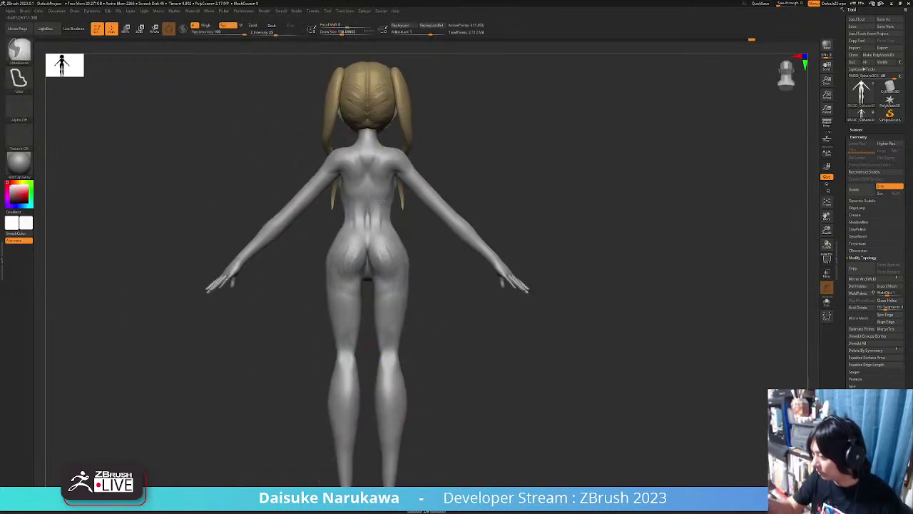
pyautogui.keyDown('ctrl'); pyautogui.moveTo(379, 202); pyautogui.dragTo(399, 244, button='right'); pyautogui.keyUp('ctrl')
pyautogui.keyDown('alt'); pyautogui.moveTo(395, 236); pyautogui.dragTo(398, 251); pyautogui.keyUp('alt')
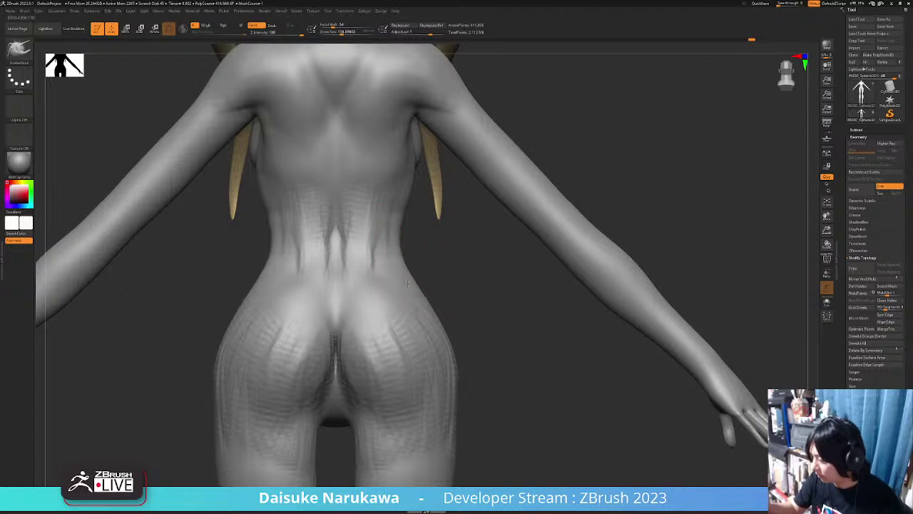
pyautogui.keyDown('ctrl'); pyautogui.moveTo(416, 279); pyautogui.dragTo(414, 254, button='right'); pyautogui.keyUp('ctrl')
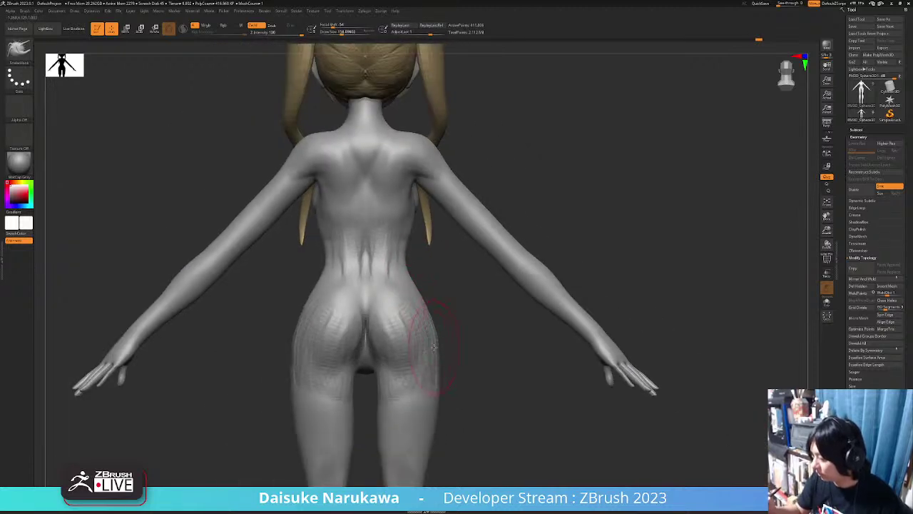
pyautogui.keyDown('ctrl'); pyautogui.moveTo(433, 348); pyautogui.dragTo(457, 369, button='right'); pyautogui.keyUp('ctrl')
pyautogui.moveTo(403, 350)
pyautogui.mouseDown(button='right')
pyautogui.moveTo(461, 379)
pyautogui.moveTo(458, 404)
pyautogui.moveTo(489, 408)
pyautogui.moveTo(436, 395)
pyautogui.mouseUp(button='right')
# Adjust the outer contour of the thighs and knees in the front view with SnakeHook.
pyautogui.keyDown('shift'); pyautogui.moveTo(363, 382); pyautogui.dragTo(357, 387); pyautogui.keyUp('shift')
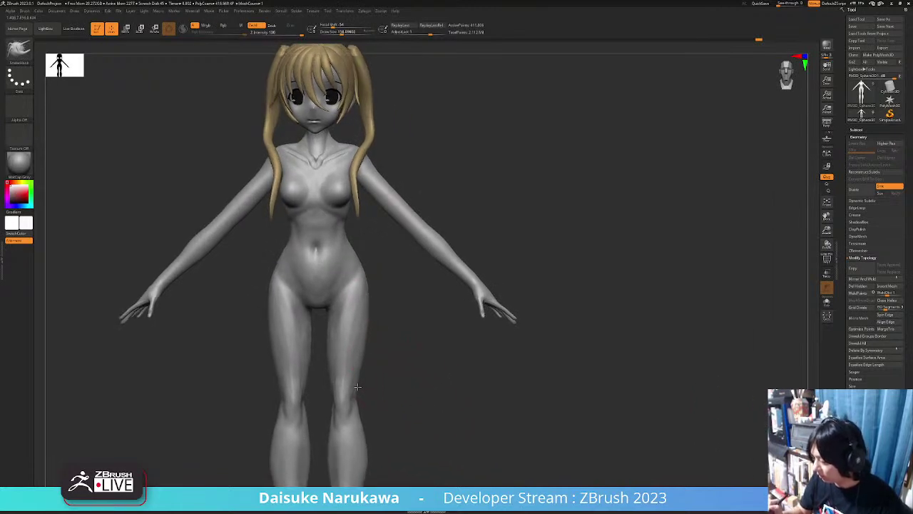
pyautogui.moveTo(355, 381); pyautogui.dragTo(364, 426, button='right')
pyautogui.keyDown('ctrl'); pyautogui.moveTo(362, 369); pyautogui.dragTo(357, 482, button='right'); pyautogui.keyUp('ctrl')
# Isolate the body in Solo mode around the chest and shoulders, hiding the head and hair.
pyautogui.moveTo(367, 285); pyautogui.dragTo(383, 288, button='right')
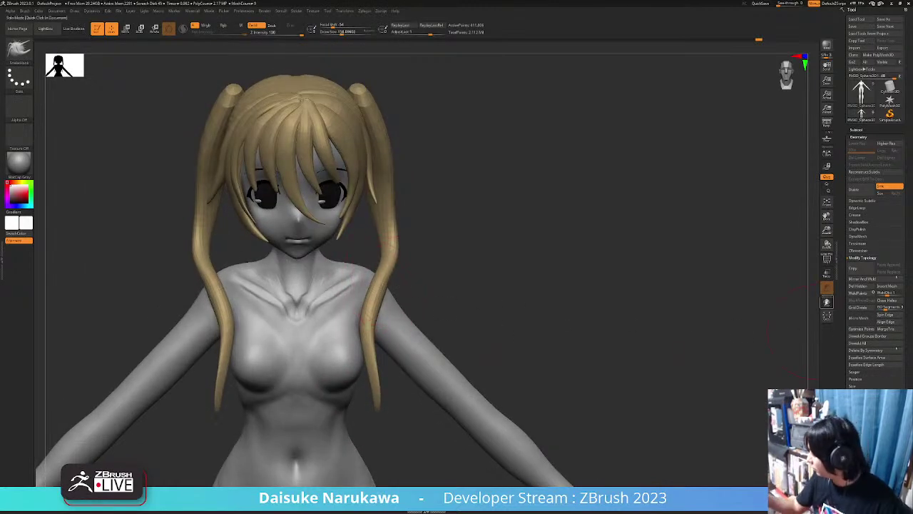
pyautogui.click(827, 301)
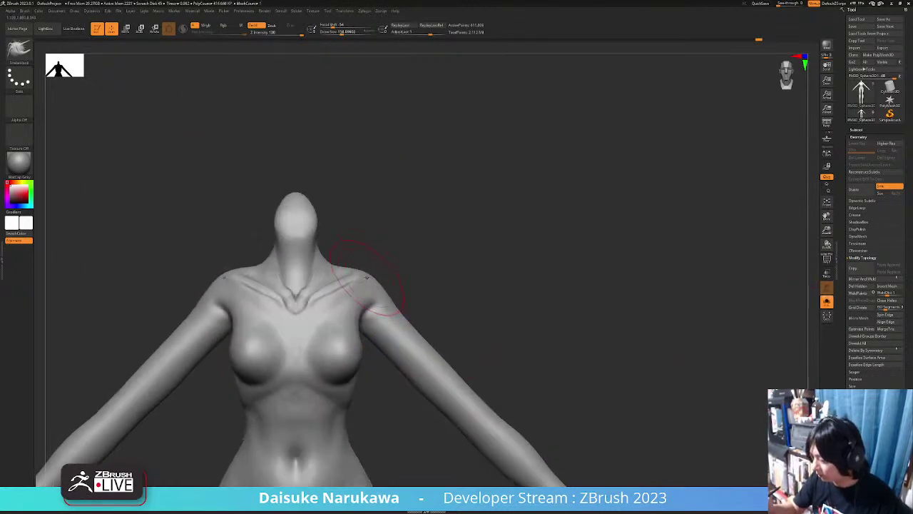
# Refine the shoulder contour with SnakeHook and leave Solo mode to bring back the head and hair.
pyautogui.moveTo(368, 288); pyautogui.dragTo(372, 256, button='right')
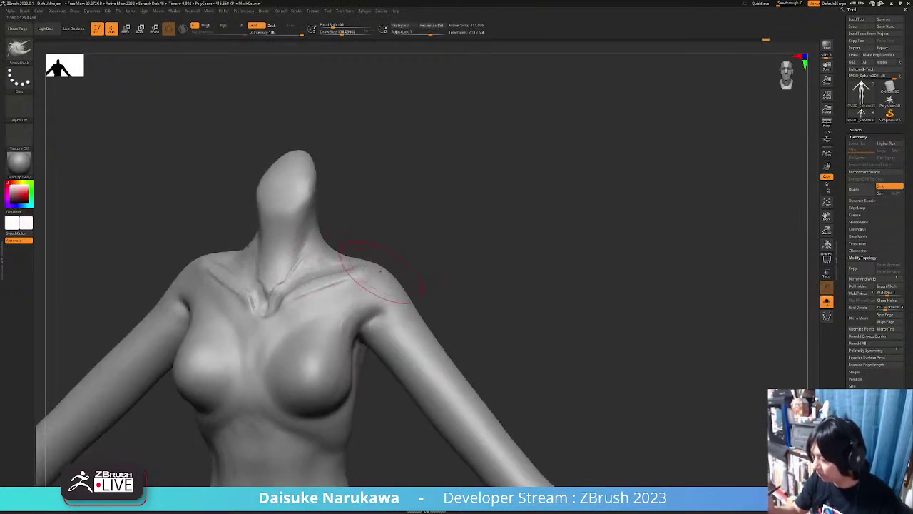
pyautogui.moveTo(398, 296); pyautogui.dragTo(414, 322, button='right')
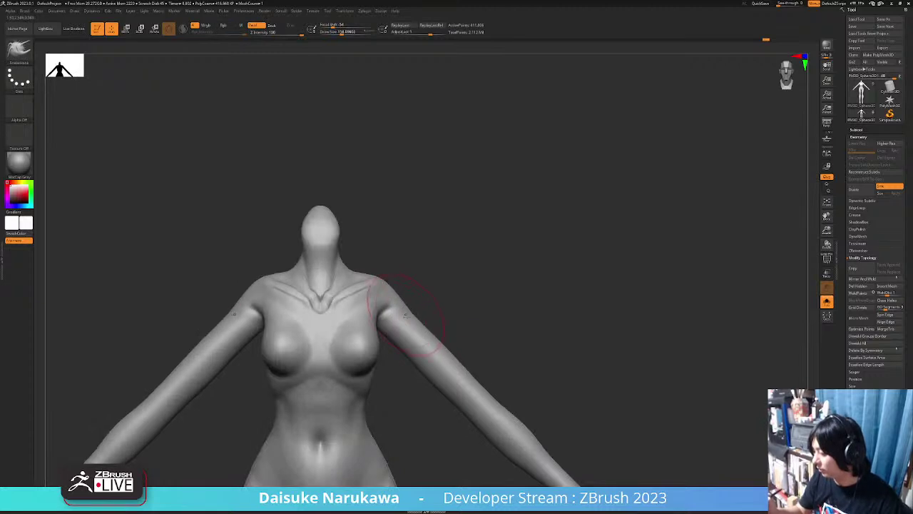
pyautogui.click(827, 301)
pyautogui.keyDown('ctrl'); pyautogui.moveTo(600, 387); pyautogui.dragTo(599, 348, button='right'); pyautogui.keyUp('ctrl')
pyautogui.keyDown('shift'); pyautogui.moveTo(444, 240); pyautogui.dragTo(399, 250, button='right'); pyautogui.keyUp('shift')
pyautogui.keyDown('shift'); pyautogui.moveTo(471, 306); pyautogui.dragTo(384, 302, button='right'); pyautogui.keyUp('shift')
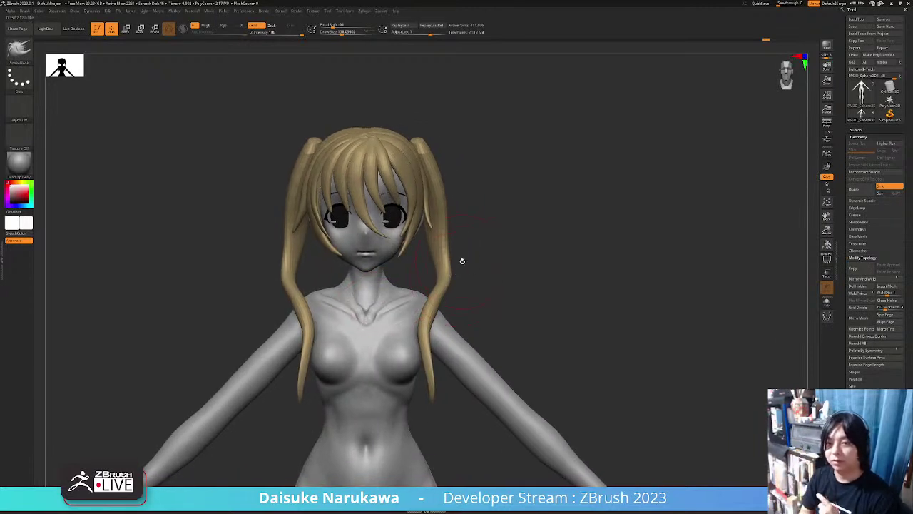
# Select the fringe hair mesh, enlarge the SnakeHook brush and turn off its Topological auto masking.
pyautogui.moveTo(448, 262)
pyautogui.keyDown('ctrl'); pyautogui.mouseDown(button='right')
pyautogui.moveTo(435, 314)
pyautogui.moveTo(433, 300)
pyautogui.mouseUp(button='right'); pyautogui.keyUp('ctrl')
pyautogui.keyDown('alt'); pyautogui.click(359, 140); pyautogui.keyUp('alt')
pyautogui.keyDown('alt'); pyautogui.moveTo(359, 135); pyautogui.dragTo(319, 159, button='right'); pyautogui.keyUp('alt')
pyautogui.moveTo(341, 34); pyautogui.dragTo(347, 33)
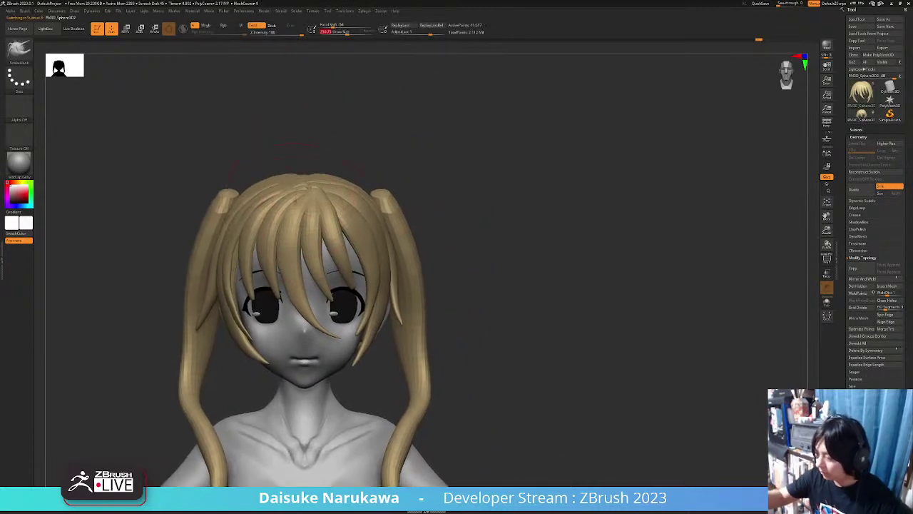
pyautogui.keyDown('shift'); pyautogui.moveTo(293, 193); pyautogui.dragTo(307, 184); pyautogui.keyUp('shift')
pyautogui.click(27, 12)
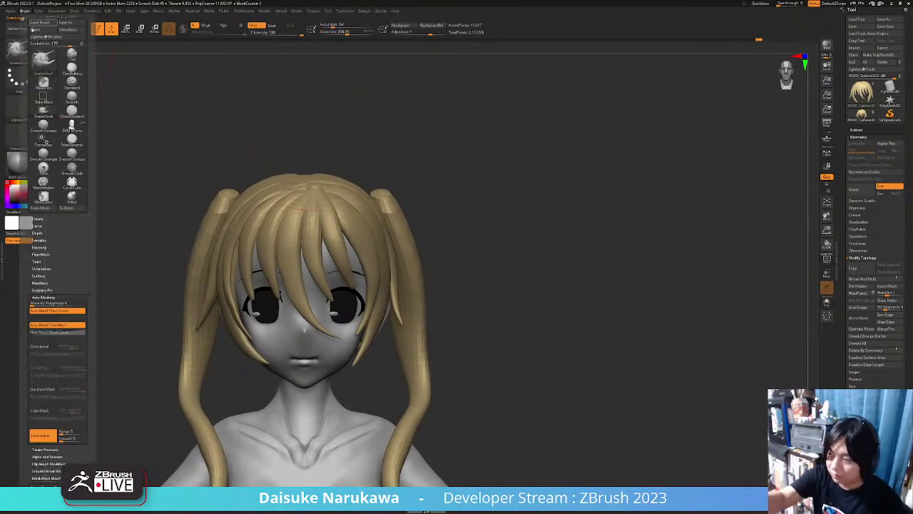
pyautogui.click(43, 435)
# Reshape the volume and spacing of the fringe locks across the forehead with SnakeHook.
pyautogui.moveTo(299, 218); pyautogui.dragTo(285, 222)
pyautogui.moveTo(255, 248); pyautogui.dragTo(272, 231)
pyautogui.moveTo(285, 236); pyautogui.dragTo(319, 237, button='right')
pyautogui.moveTo(331, 237); pyautogui.dragTo(338, 237)
pyautogui.moveTo(364, 255); pyautogui.dragTo(383, 262, button='right')
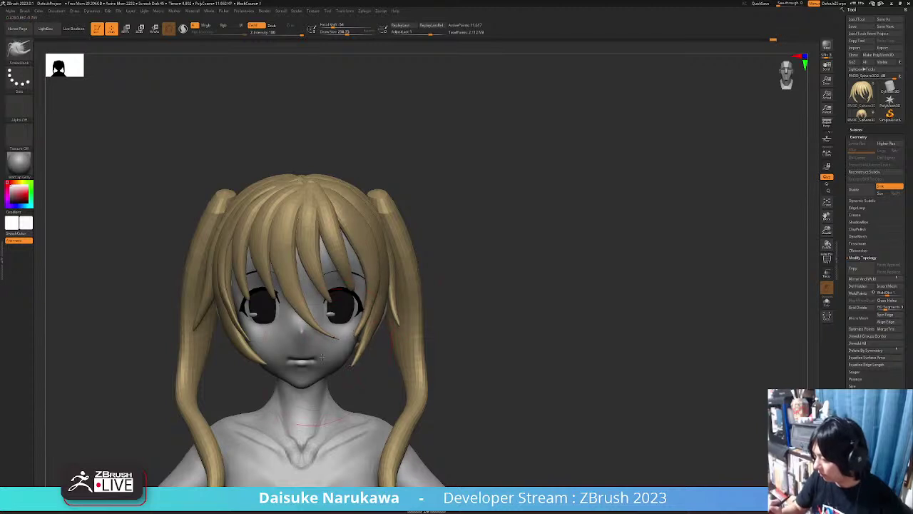
# Reshape the outline of the rear hair cap from the side and three-quarter views with a resized SnakeHook brush.
pyautogui.keyDown('ctrl'); pyautogui.moveTo(305, 365); pyautogui.dragTo(302, 410, button='right'); pyautogui.keyUp('ctrl')
pyautogui.moveTo(302, 410)
pyautogui.mouseDown(button='right')
pyautogui.moveTo(324, 435)
pyautogui.moveTo(309, 453)
pyautogui.mouseUp(button='right')
pyautogui.press('space')
pyautogui.moveTo(348, 409); pyautogui.dragTo(355, 409)
pyautogui.moveTo(411, 404); pyautogui.dragTo(368, 189, button='right')
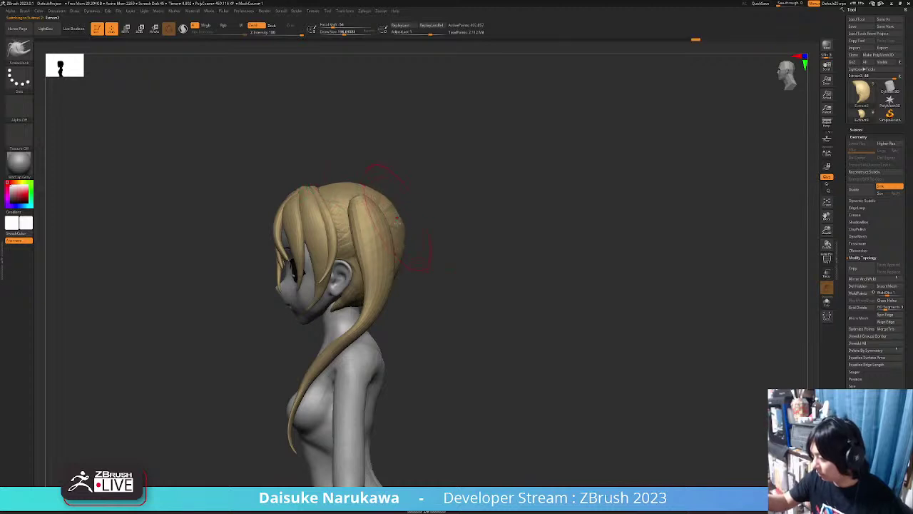
pyautogui.moveTo(402, 257)
pyautogui.mouseDown(button='right')
pyautogui.moveTo(394, 281)
pyautogui.moveTo(352, 323)
pyautogui.moveTo(341, 351)
pyautogui.mouseUp(button='right')
pyautogui.keyDown('ctrl'); pyautogui.moveTo(360, 311); pyautogui.dragTo(395, 288, button='right'); pyautogui.keyUp('ctrl')
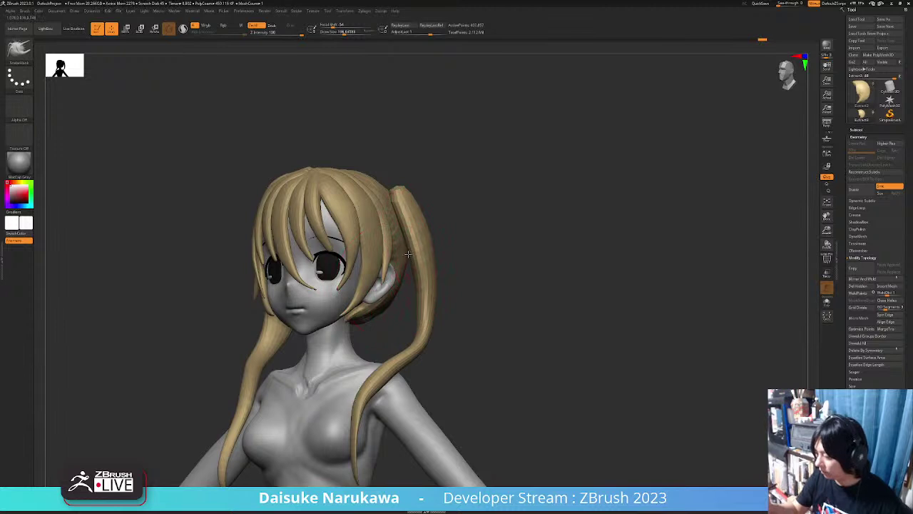
pyautogui.moveTo(406, 256); pyautogui.dragTo(422, 347, button='right')
pyautogui.moveTo(434, 379); pyautogui.dragTo(440, 306, button='right')
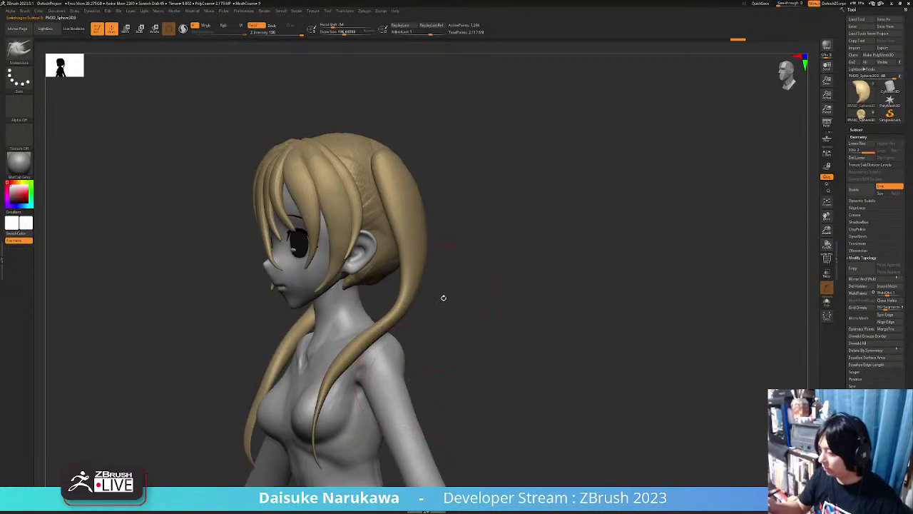
# Switch to the CurveTube brush with a smaller draw size for adding twin-tail strands.
pyautogui.press('b')
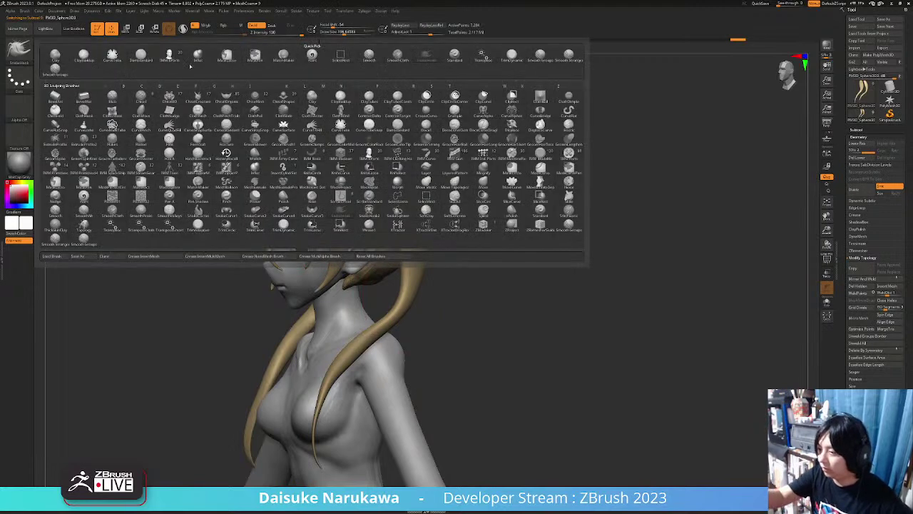
pyautogui.hotkey('ctrl', 'z')
pyautogui.click(120, 54)
pyautogui.moveTo(337, 31); pyautogui.dragTo(333, 32)
pyautogui.moveTo(485, 178)
pyautogui.keyDown('alt'); pyautogui.mouseDown()
pyautogui.moveTo(452, 152)
pyautogui.moveTo(385, 156)
pyautogui.mouseUp(); pyautogui.keyUp('alt')
pyautogui.moveTo(317, 354); pyautogui.dragTo(318, 366)
pyautogui.hotkey('ctrl', 'z')
# Sample the hair's beige colour and draw a thin CurveTube strand along the back of the twin tail with a smaller brush.
pyautogui.moveTo(27, 222); pyautogui.dragTo(365, 187)
pyautogui.moveTo(334, 31); pyautogui.dragTo(330, 31)
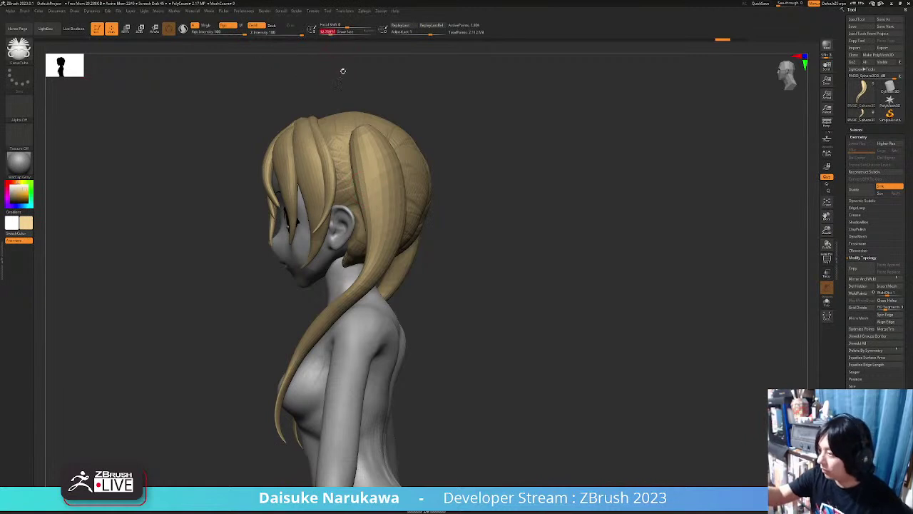
pyautogui.moveTo(342, 338); pyautogui.dragTo(315, 399)
pyautogui.moveTo(318, 408); pyautogui.dragTo(449, 382, button='right')
pyautogui.hotkey('ctrl', 'z')
pyautogui.moveTo(317, 321); pyautogui.dragTo(341, 141, button='right')
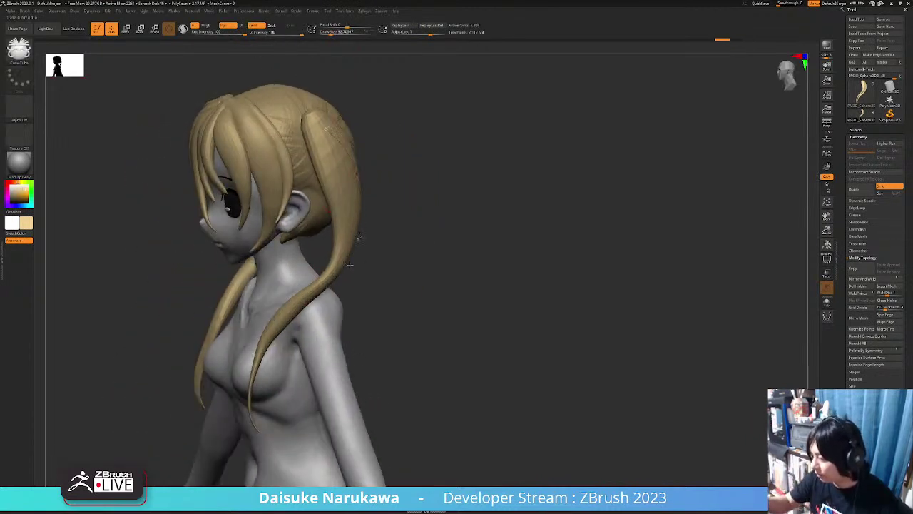
pyautogui.moveTo(296, 373); pyautogui.dragTo(312, 397)
pyautogui.moveTo(333, 368)
pyautogui.mouseDown(button='right')
pyautogui.moveTo(350, 401)
pyautogui.moveTo(341, 404)
pyautogui.moveTo(329, 365)
pyautogui.mouseUp(button='right')
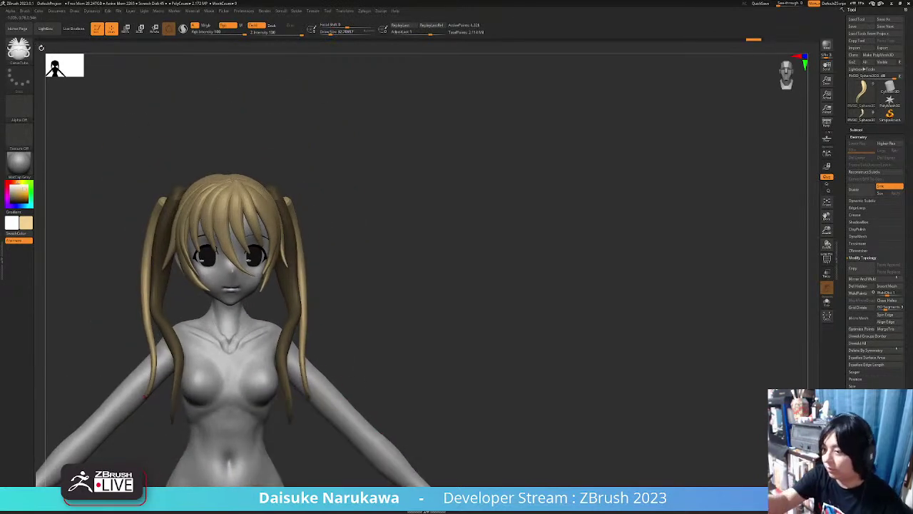
# Return to SnakeHook and smooth and align the new thin strand with the twin tail in the side view.
pyautogui.press('b')
pyautogui.click(426, 57)
pyautogui.moveTo(294, 222)
pyautogui.mouseDown(button='right')
pyautogui.moveTo(288, 206)
pyautogui.moveTo(200, 194)
pyautogui.mouseUp(button='right')
pyautogui.moveTo(306, 243); pyautogui.dragTo(317, 245)
pyautogui.moveTo(281, 311)
pyautogui.mouseDown()
pyautogui.moveTo(335, 289)
pyautogui.moveTo(311, 292)
pyautogui.mouseUp()
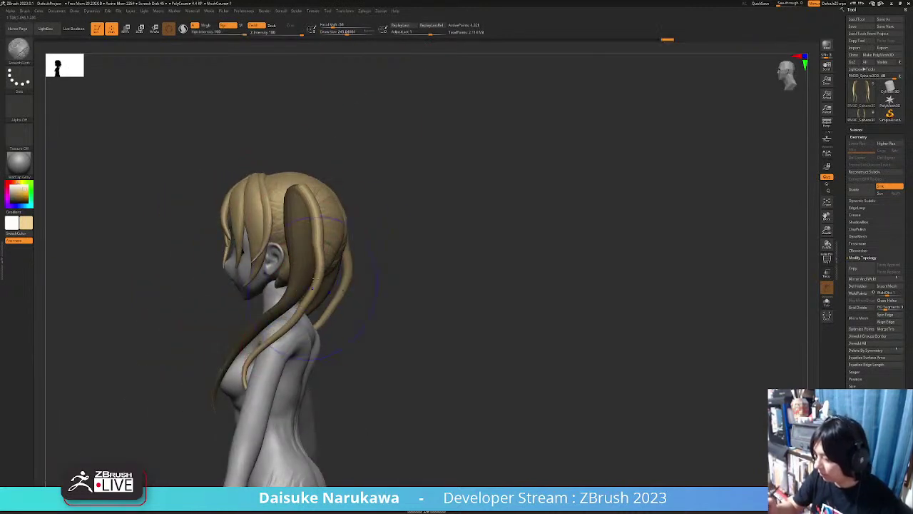
pyautogui.keyDown('shift'); pyautogui.moveTo(321, 244); pyautogui.dragTo(318, 257); pyautogui.keyUp('shift')
pyautogui.keyDown('ctrl'); pyautogui.moveTo(319, 257); pyautogui.dragTo(328, 281, button='right'); pyautogui.keyUp('ctrl')
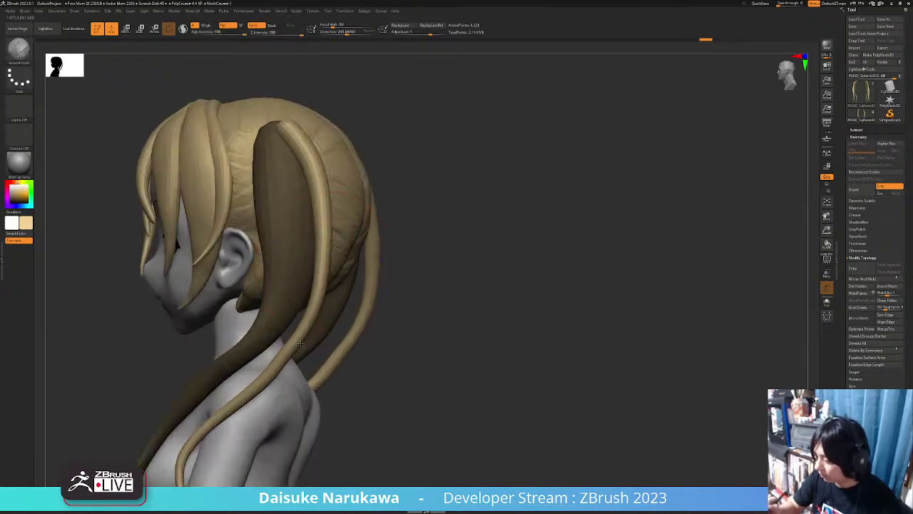
# Shape the lower part and tip of the thin strand where it falls over the shoulder with SnakeHook.
pyautogui.moveTo(241, 400)
pyautogui.keyDown('alt'); pyautogui.mouseDown(button='right')
pyautogui.moveTo(280, 328)
pyautogui.moveTo(276, 312)
pyautogui.mouseUp(button='right'); pyautogui.keyUp('alt')
pyautogui.moveTo(255, 350); pyautogui.dragTo(267, 336)
pyautogui.moveTo(228, 378); pyautogui.dragTo(255, 404, button='right')
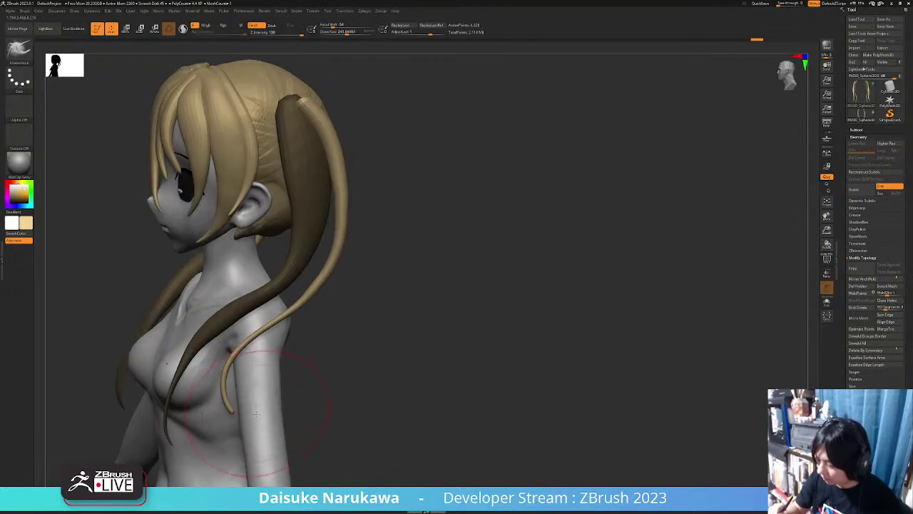
pyautogui.moveTo(235, 391); pyautogui.dragTo(221, 380)
pyautogui.moveTo(226, 372)
pyautogui.mouseDown(button='right')
pyautogui.moveTo(267, 372)
pyautogui.moveTo(242, 368)
pyautogui.mouseUp(button='right')
pyautogui.moveTo(239, 356); pyautogui.dragTo(226, 343)
# Adjust the root and middle bend of the thin strand beside the twin tail in the three-quarter view.
pyautogui.moveTo(211, 318)
pyautogui.mouseDown(button='right')
pyautogui.moveTo(246, 330)
pyautogui.moveTo(310, 271)
pyautogui.moveTo(291, 320)
pyautogui.moveTo(291, 158)
pyautogui.mouseUp(button='right')
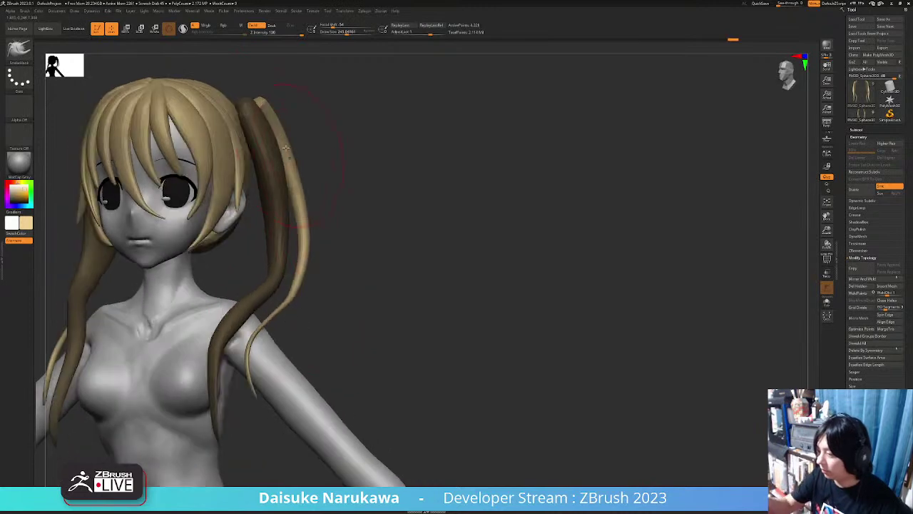
pyautogui.moveTo(253, 102); pyautogui.dragTo(258, 106)
pyautogui.moveTo(268, 103); pyautogui.dragTo(287, 135, button='right')
pyautogui.keyDown('shift'); pyautogui.moveTo(302, 280); pyautogui.dragTo(280, 311); pyautogui.keyUp('shift')
pyautogui.moveTo(240, 321)
pyautogui.mouseDown(button='right')
pyautogui.moveTo(292, 361)
pyautogui.moveTo(399, 356)
pyautogui.mouseUp(button='right')
pyautogui.moveTo(483, 375)
pyautogui.keyDown('ctrl'); pyautogui.mouseDown(button='right')
pyautogui.moveTo(389, 368)
pyautogui.moveTo(395, 361)
pyautogui.mouseUp(button='right'); pyautogui.keyUp('ctrl')
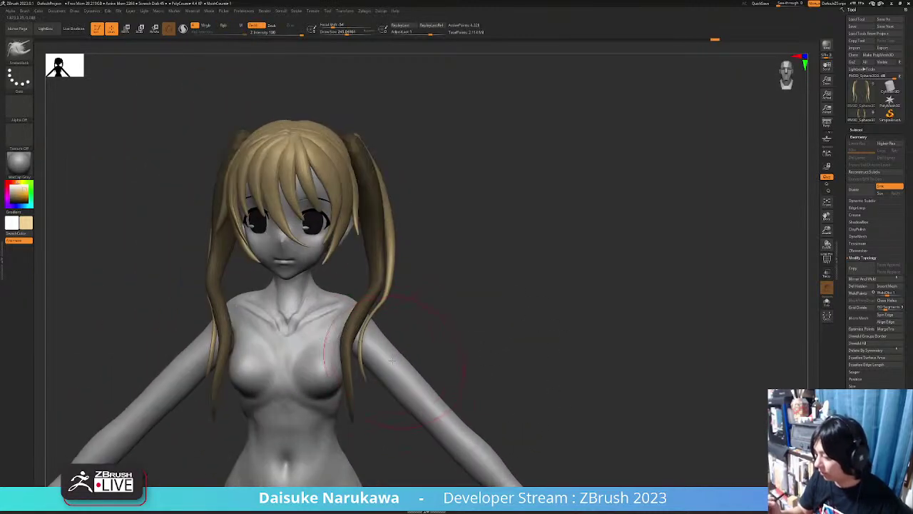
# Pull the thin strand closer to the twin tail's outer curve in the front view with SnakeHook.
pyautogui.moveTo(381, 348); pyautogui.dragTo(386, 342)
pyautogui.keyDown('ctrl'); pyautogui.moveTo(386, 343); pyautogui.dragTo(421, 328, button='right'); pyautogui.keyUp('ctrl')
pyautogui.moveTo(421, 328); pyautogui.dragTo(393, 303, button='right')
pyautogui.moveTo(392, 303); pyautogui.dragTo(405, 287)
pyautogui.moveTo(405, 286)
pyautogui.keyDown('ctrl'); pyautogui.mouseDown(button='right')
pyautogui.moveTo(361, 363)
pyautogui.moveTo(410, 300)
pyautogui.moveTo(390, 411)
pyautogui.moveTo(403, 429)
pyautogui.moveTo(414, 428)
pyautogui.mouseUp(button='right'); pyautogui.keyUp('ctrl')
pyautogui.keyDown('alt'); pyautogui.moveTo(373, 456); pyautogui.dragTo(355, 421, button='right'); pyautogui.keyUp('alt')
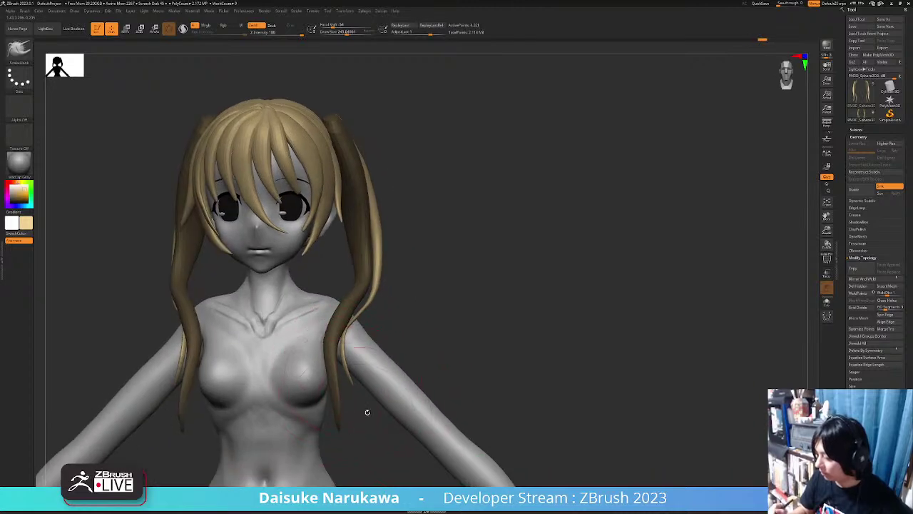
# Clear the mask on the twin tails and touch up the fringe locks over the face with SnakeHook and smoothing.
pyautogui.keyDown('ctrl'); pyautogui.moveTo(474, 339); pyautogui.dragTo(464, 371); pyautogui.keyUp('ctrl')
pyautogui.moveTo(464, 371)
pyautogui.mouseDown(button='right')
pyautogui.moveTo(473, 378)
pyautogui.moveTo(447, 387)
pyautogui.moveTo(485, 383)
pyautogui.moveTo(460, 382)
pyautogui.mouseUp(button='right')
pyautogui.moveTo(343, 287); pyautogui.dragTo(341, 337, button='right')
pyautogui.moveTo(289, 308); pyautogui.dragTo(301, 370, button='right')
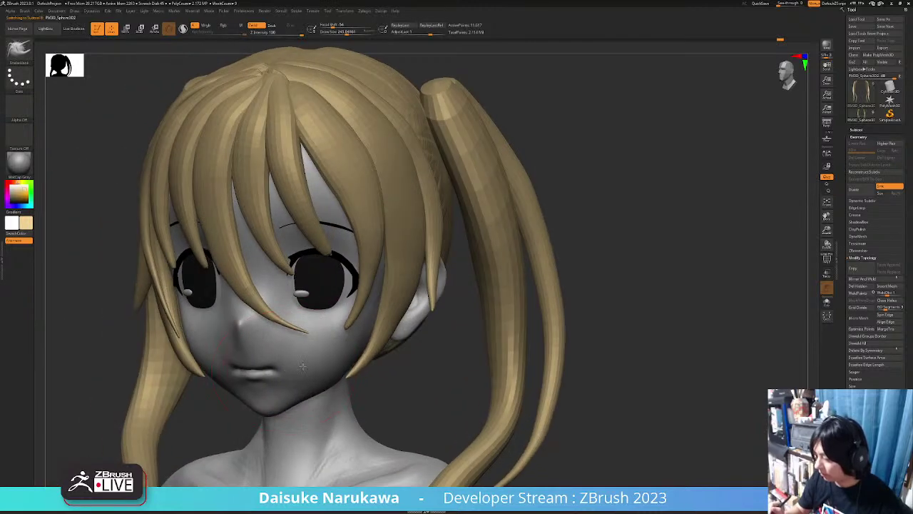
pyautogui.press('shift')
pyautogui.keyDown('ctrl'); pyautogui.moveTo(257, 332); pyautogui.dragTo(490, 346, button='right'); pyautogui.keyUp('ctrl')
pyautogui.keyDown('ctrl'); pyautogui.moveTo(549, 409); pyautogui.dragTo(490, 346, button='right'); pyautogui.keyUp('ctrl')
pyautogui.moveTo(507, 438); pyautogui.dragTo(492, 418, button='right')
pyautogui.moveTo(492, 417)
pyautogui.keyDown('alt'); pyautogui.mouseDown(button='right')
pyautogui.moveTo(491, 461)
pyautogui.moveTo(492, 432)
pyautogui.mouseUp(button='right'); pyautogui.keyUp('alt')
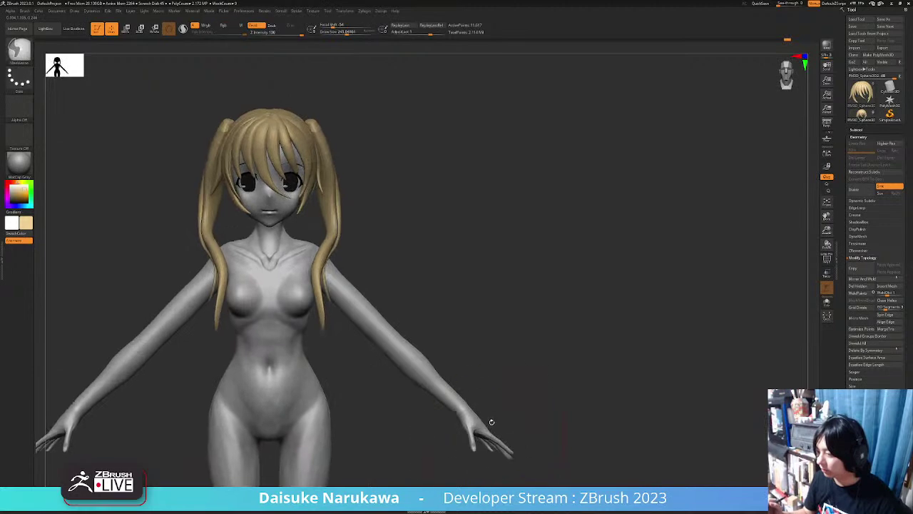
# Select the rear hair cap and adjust its lower edge around the nape with SnakeHook.
pyautogui.moveTo(291, 213); pyautogui.dragTo(337, 220, button='right')
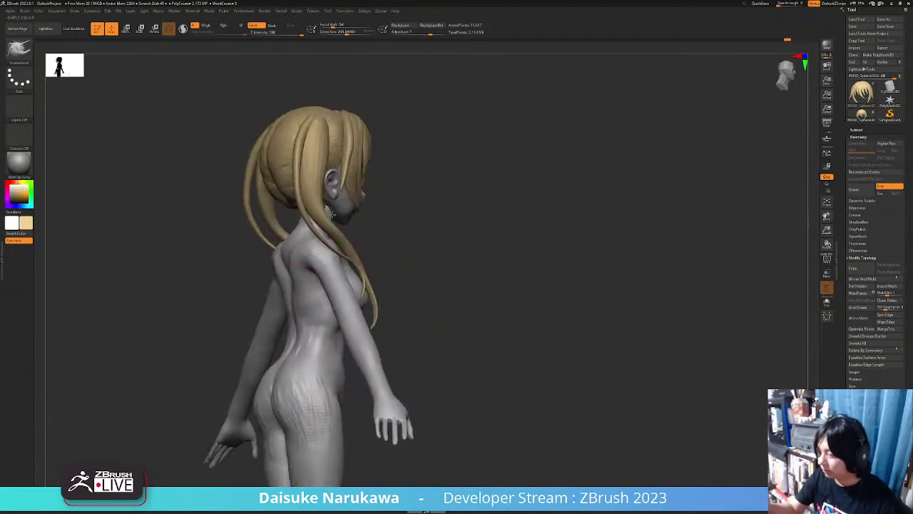
pyautogui.moveTo(283, 204); pyautogui.dragTo(379, 210, button='right')
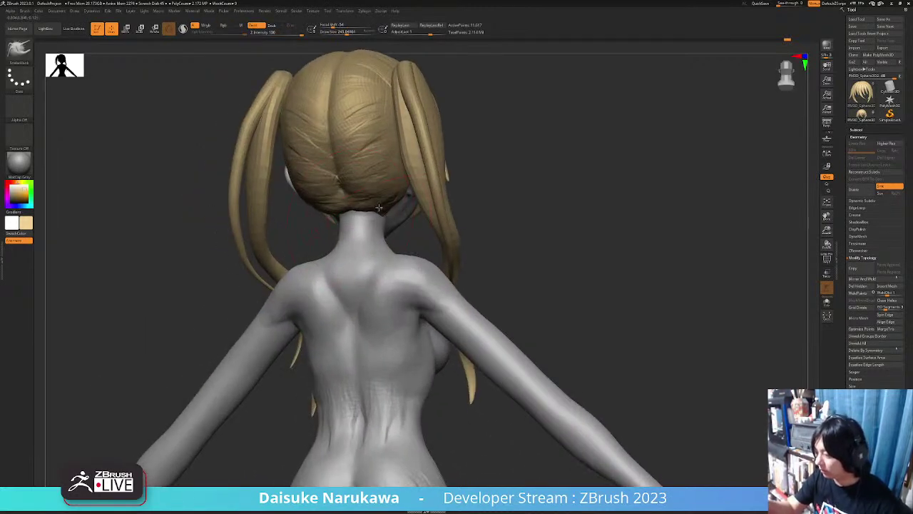
pyautogui.click(40, 11)
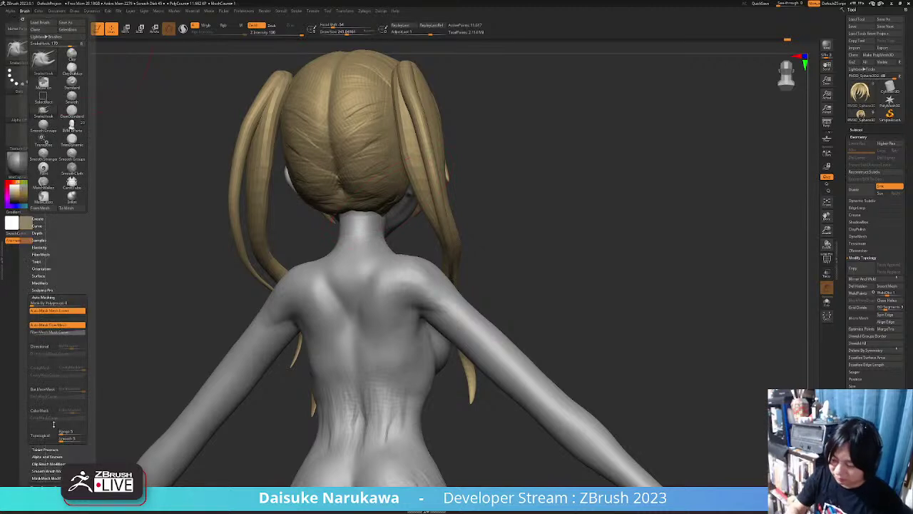
pyautogui.keyDown('alt'); pyautogui.click(395, 189); pyautogui.keyUp('alt')
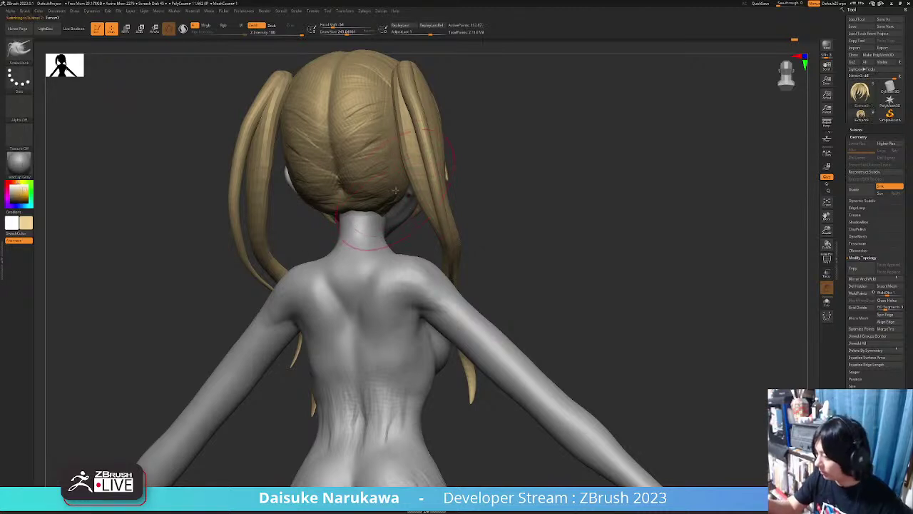
pyautogui.moveTo(393, 187); pyautogui.dragTo(406, 228, button='right')
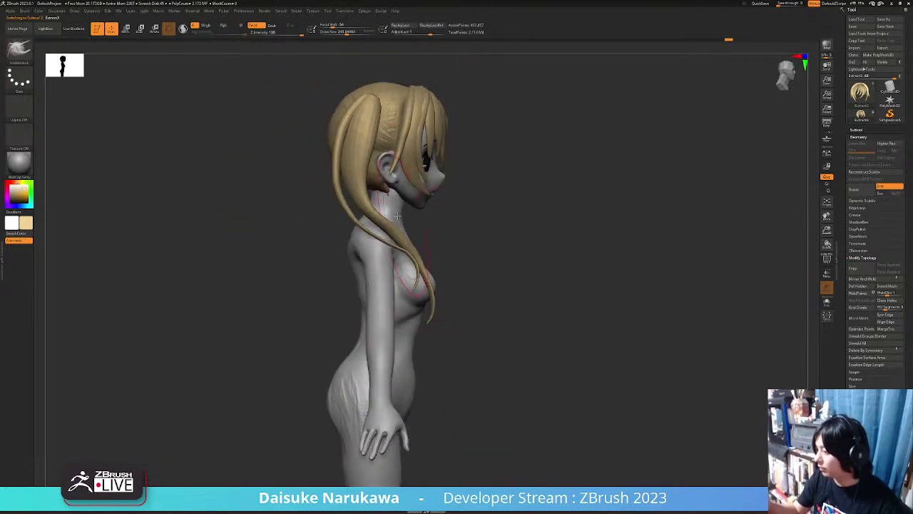
pyautogui.keyDown('alt'); pyautogui.moveTo(335, 135); pyautogui.dragTo(335, 422, button='right'); pyautogui.keyUp('alt')
pyautogui.moveTo(420, 383)
pyautogui.mouseDown(button='right')
pyautogui.moveTo(387, 381)
pyautogui.moveTo(418, 386)
pyautogui.moveTo(390, 356)
pyautogui.moveTo(452, 336)
pyautogui.moveTo(387, 302)
pyautogui.moveTo(331, 291)
pyautogui.moveTo(549, 306)
pyautogui.moveTo(442, 299)
pyautogui.moveTo(446, 276)
pyautogui.moveTo(406, 295)
pyautogui.mouseUp(button='right')
# Build up the shoulder blade and spine forms on the body's back with the ClayBuildup brush.
pyautogui.click(20, 51)
pyautogui.click(84, 55)
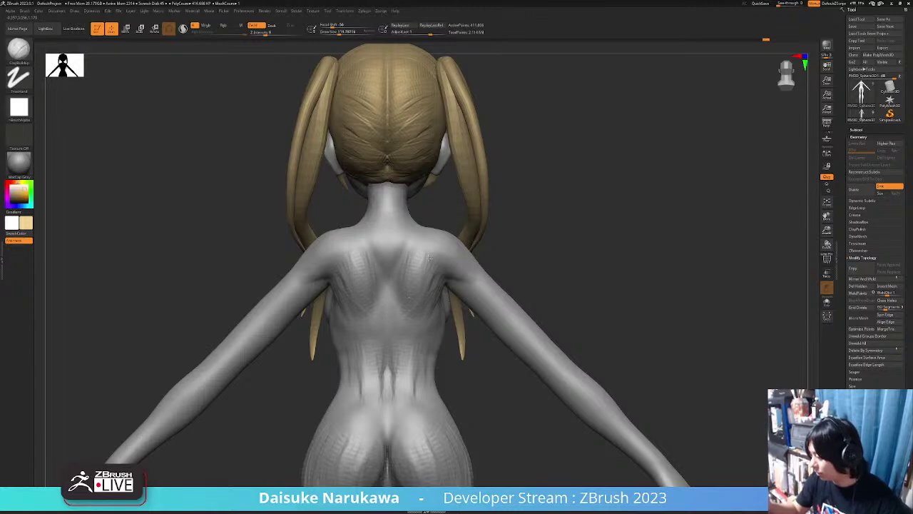
pyautogui.moveTo(420, 299); pyautogui.dragTo(376, 373, button='right')
pyautogui.moveTo(349, 307); pyautogui.dragTo(365, 336, button='right')
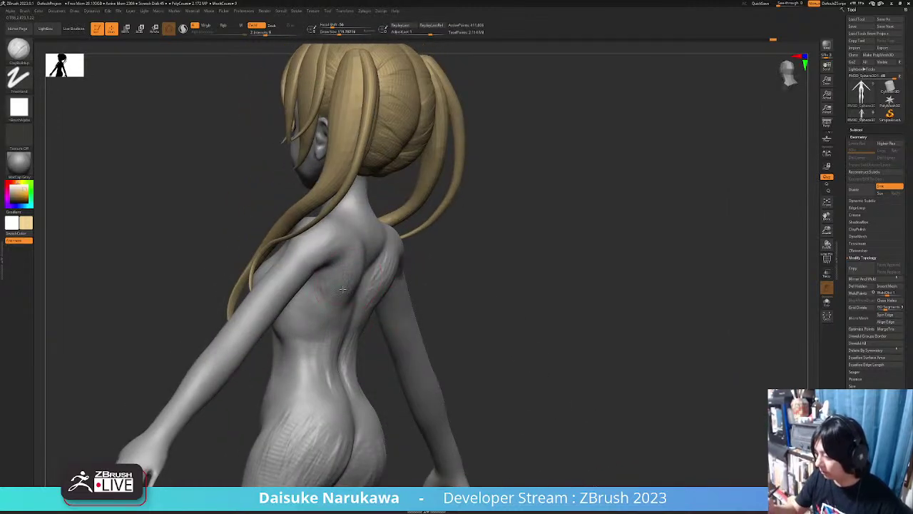
pyautogui.moveTo(339, 299); pyautogui.dragTo(398, 424, button='right')
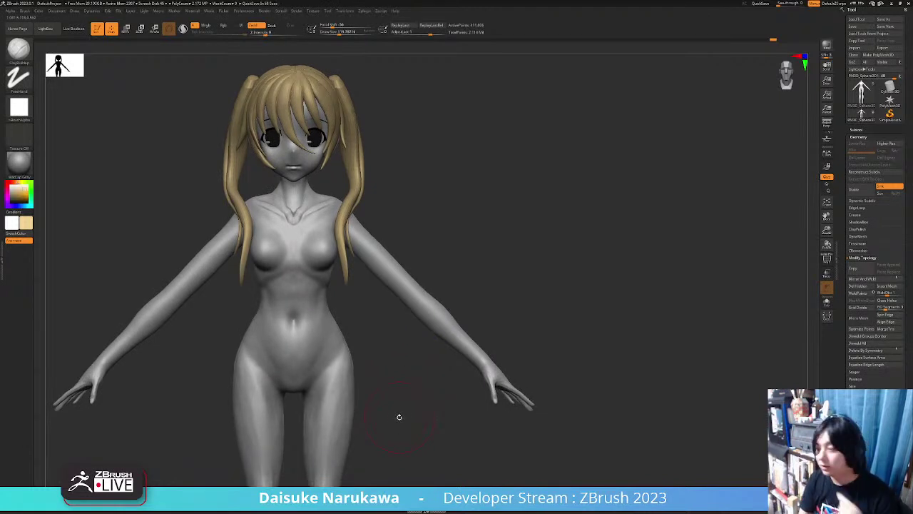
pyautogui.moveTo(399, 416); pyautogui.dragTo(353, 339)
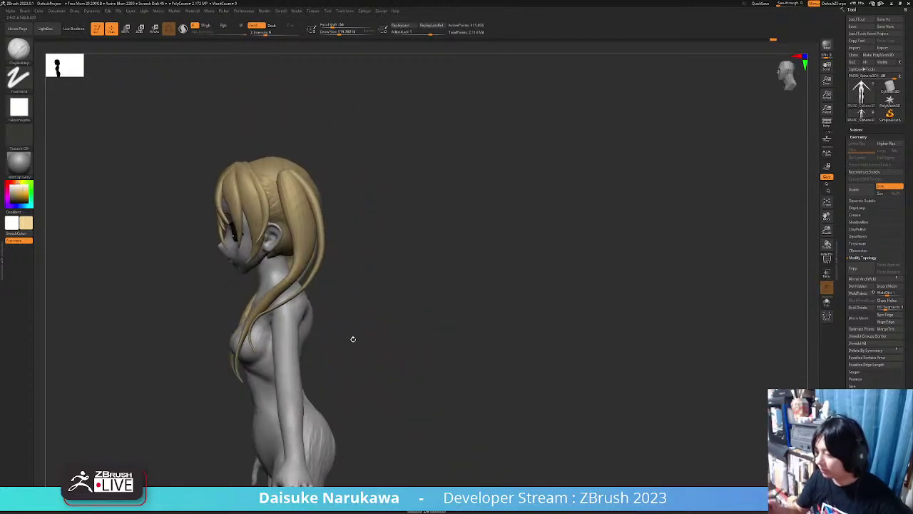
# Select the twin-tail hair mesh and switch to CurveTube with a smaller draw size.
pyautogui.moveTo(300, 261); pyautogui.dragTo(375, 316)
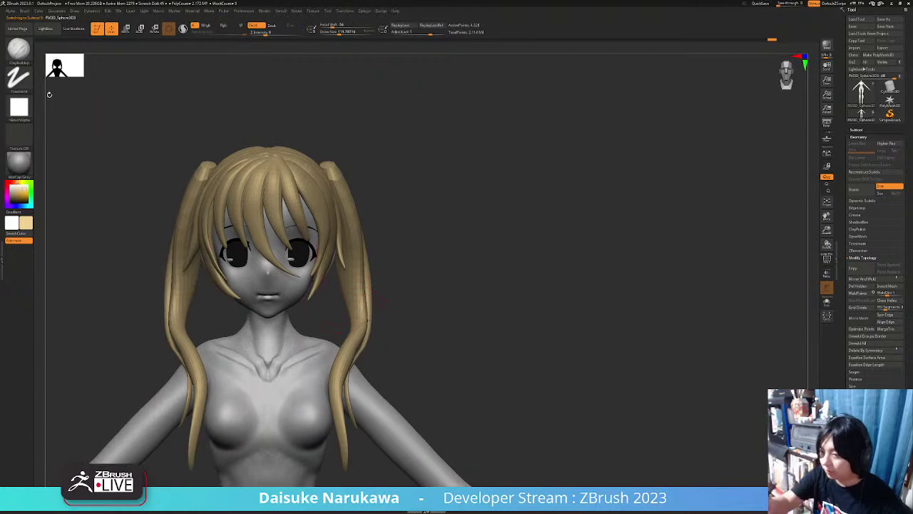
pyautogui.click(28, 53)
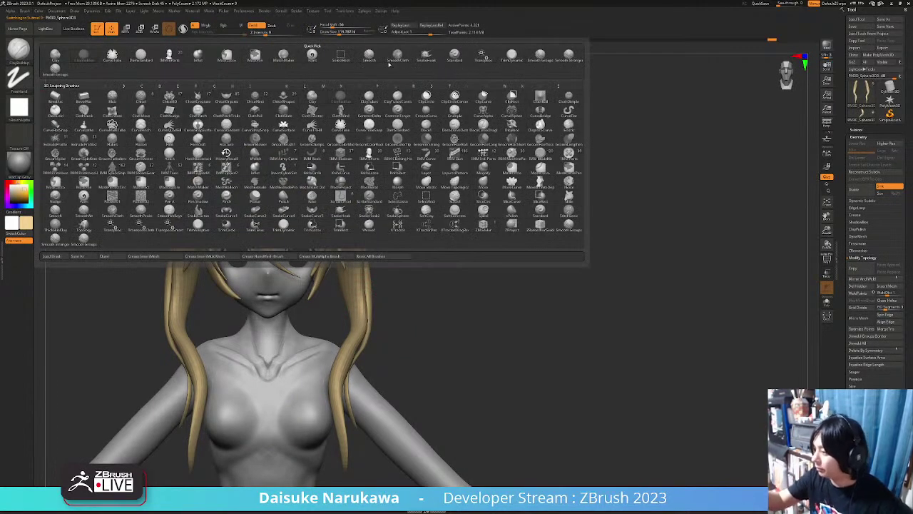
pyautogui.click(116, 60)
pyautogui.click(329, 33)
pyautogui.moveTo(417, 160); pyautogui.dragTo(375, 178)
pyautogui.moveTo(333, 180); pyautogui.dragTo(336, 189, button='right')
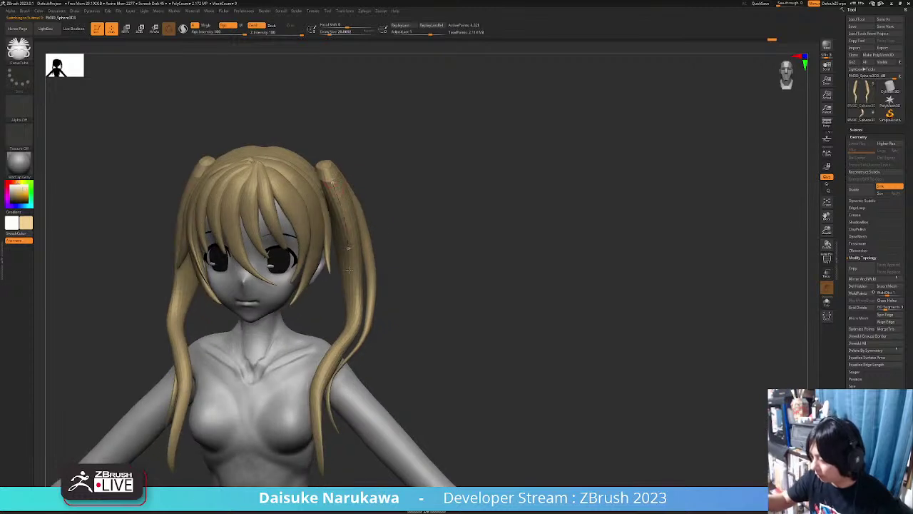
pyautogui.moveTo(281, 380); pyautogui.dragTo(280, 382)
pyautogui.hotkey('ctrl', 'z')
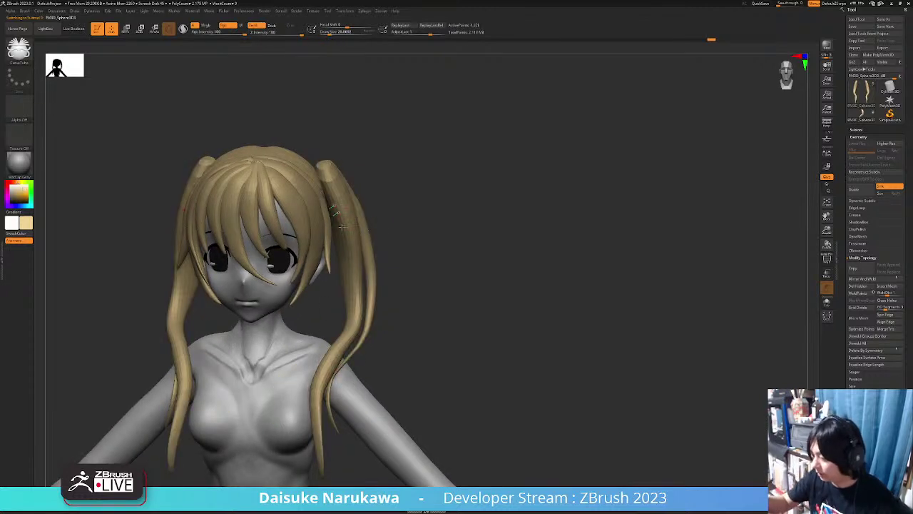
# Draw a thin CurveTube strand from the front of the twin tail, curving inward down to the upper chest.
pyautogui.moveTo(332, 206); pyautogui.dragTo(284, 392)
pyautogui.moveTo(368, 217)
pyautogui.mouseDown(button='right')
pyautogui.moveTo(336, 218)
pyautogui.moveTo(352, 220)
pyautogui.moveTo(351, 210)
pyautogui.mouseUp(button='right')
pyautogui.moveTo(349, 210); pyautogui.dragTo(346, 205)
pyautogui.click(347, 207)
pyautogui.keyDown('shift'); pyautogui.moveTo(380, 280); pyautogui.dragTo(412, 277, button='right'); pyautogui.keyUp('shift')
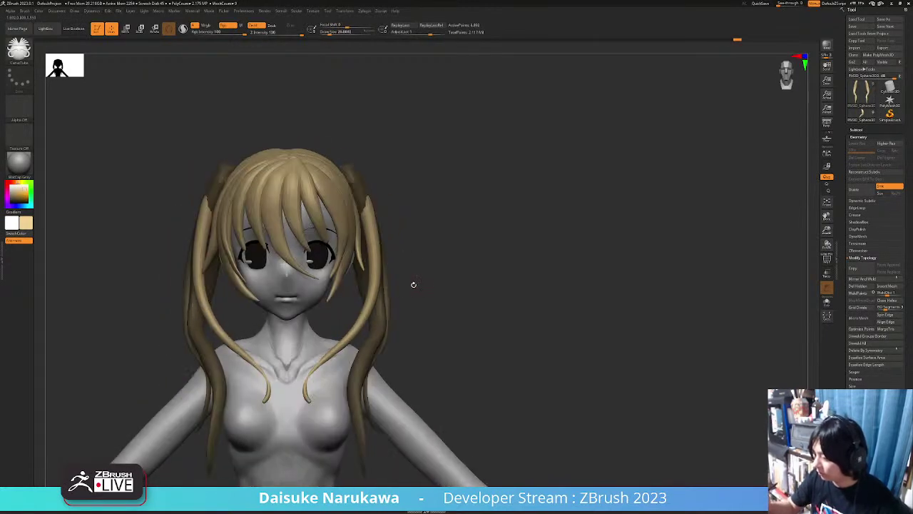
# Switch to the SnakeHook brush and reposition the lower tip of the thin front twin-tail strand over the upper chest.
pyautogui.click(20, 50)
pyautogui.click(427, 59)
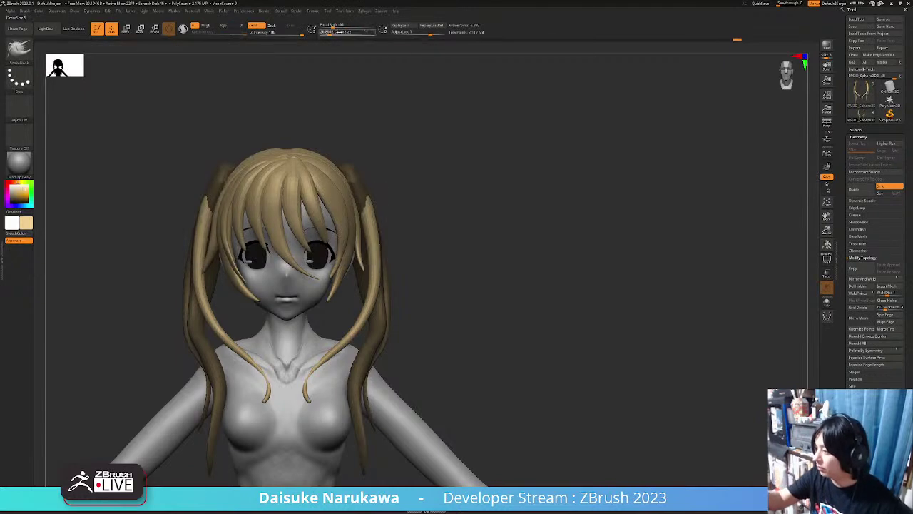
pyautogui.moveTo(385, 324); pyautogui.dragTo(345, 325, button='right')
pyautogui.moveTo(289, 379); pyautogui.dragTo(262, 379, button='right')
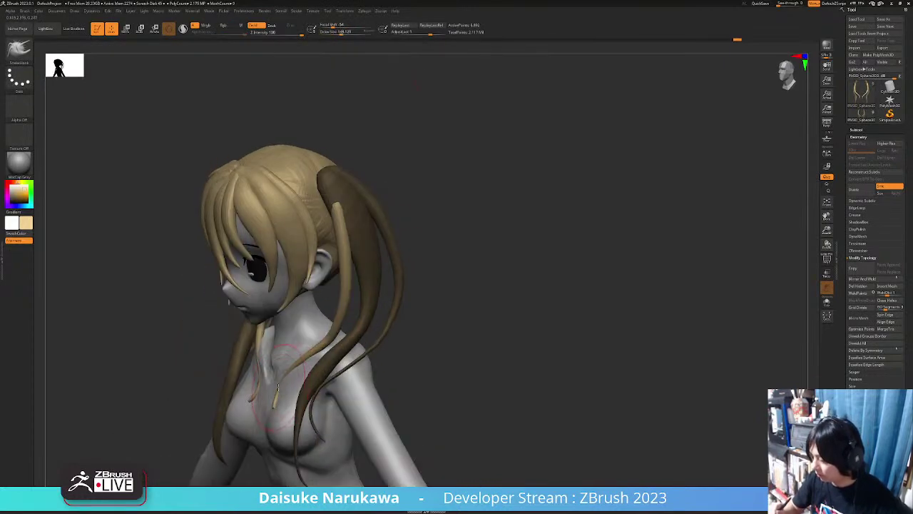
pyautogui.moveTo(278, 384); pyautogui.dragTo(271, 401)
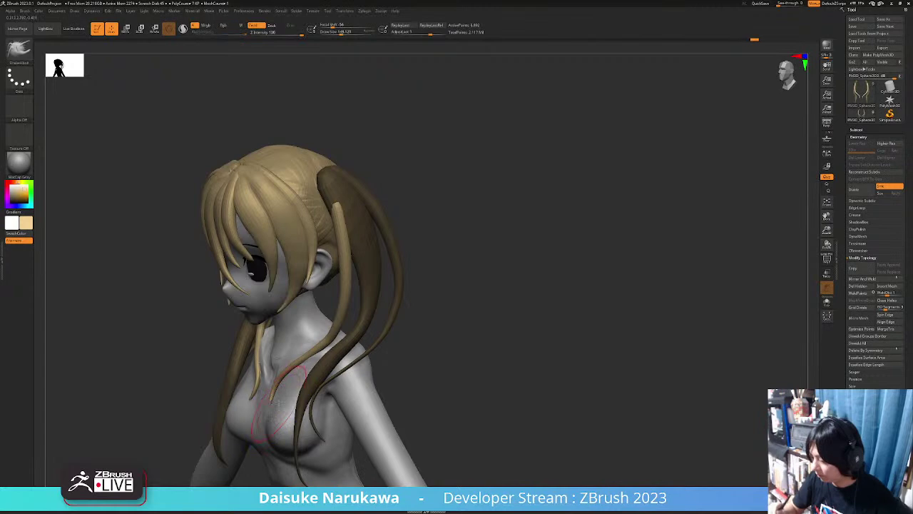
pyautogui.moveTo(278, 405); pyautogui.dragTo(319, 416, button='right')
pyautogui.moveTo(288, 363); pyautogui.dragTo(290, 373)
pyautogui.moveTo(289, 456); pyautogui.dragTo(290, 426, button='right')
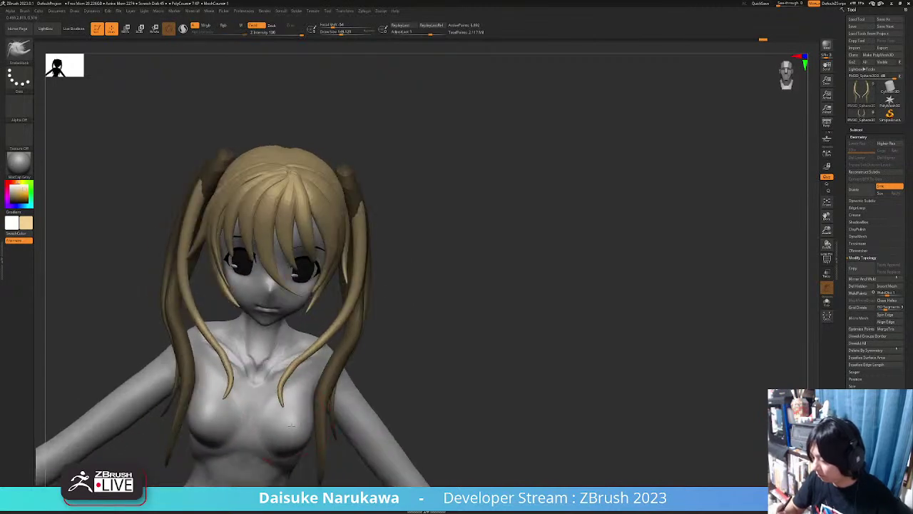
# Bend the thin front strand's lower curve inward and nudge its upper part closer to the twin tail.
pyautogui.keyDown('shift'); pyautogui.moveTo(298, 401); pyautogui.dragTo(294, 399); pyautogui.keyUp('shift')
pyautogui.keyDown('shift'); pyautogui.moveTo(310, 359); pyautogui.dragTo(318, 345); pyautogui.keyUp('shift')
pyautogui.moveTo(320, 343); pyautogui.dragTo(307, 323, button='right')
pyautogui.keyDown('shift'); pyautogui.moveTo(358, 204); pyautogui.dragTo(364, 220); pyautogui.keyUp('shift')
pyautogui.moveTo(362, 285); pyautogui.dragTo(371, 268, button='right')
# Enlarge the SnakeHook draw size and pull the front strand's upper end up to the base of the twin tail.
pyautogui.click(354, 32)
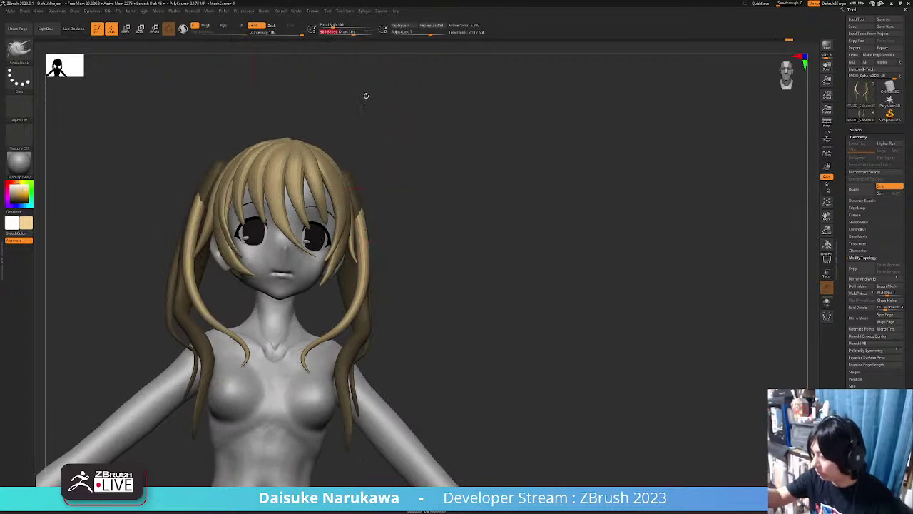
pyautogui.moveTo(414, 207); pyautogui.dragTo(364, 209, button='right')
pyautogui.moveTo(363, 207); pyautogui.dragTo(367, 203)
pyautogui.hotkey('ctrl', 'z')
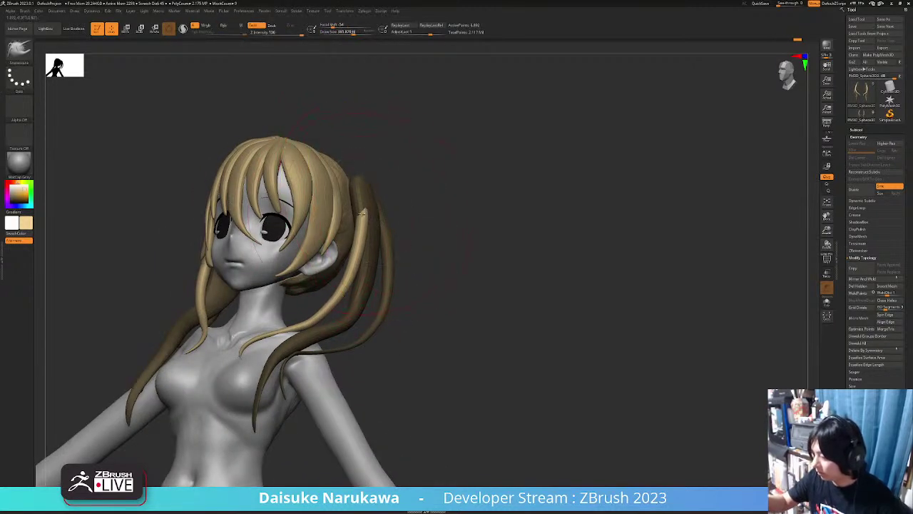
pyautogui.moveTo(365, 207); pyautogui.dragTo(400, 202, button='right')
pyautogui.moveTo(361, 189); pyautogui.dragTo(359, 194)
pyautogui.moveTo(358, 196)
pyautogui.mouseDown(button='right')
pyautogui.moveTo(394, 212)
pyautogui.moveTo(393, 227)
pyautogui.mouseUp(button='right')
pyautogui.moveTo(358, 214); pyautogui.dragTo(362, 226)
# Reshape the front strand's middle and lower curve so it sweeps smoothly from beside the face over the chest.
pyautogui.moveTo(363, 285)
pyautogui.mouseDown(button='right')
pyautogui.moveTo(286, 314)
pyautogui.moveTo(301, 385)
pyautogui.moveTo(325, 356)
pyautogui.mouseUp(button='right')
pyautogui.moveTo(315, 318); pyautogui.dragTo(309, 333)
pyautogui.moveTo(309, 335); pyautogui.dragTo(276, 357, button='right')
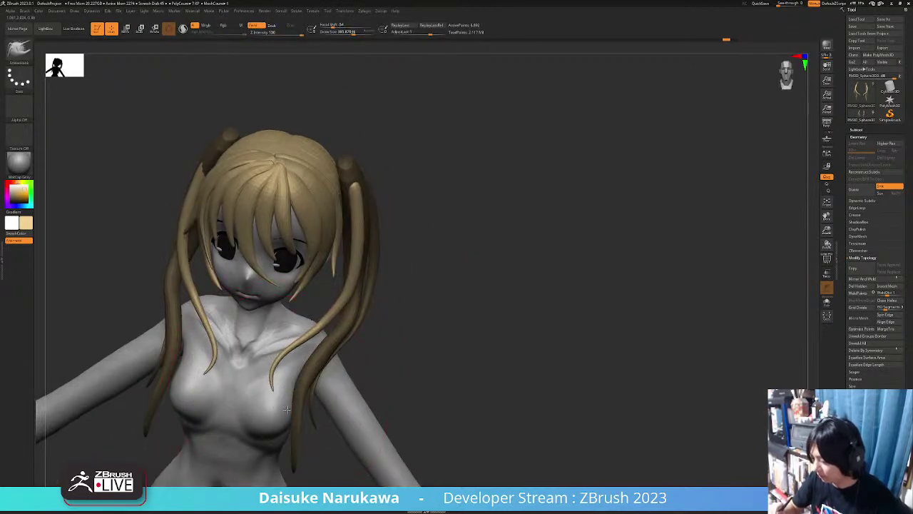
pyautogui.moveTo(292, 393); pyautogui.dragTo(286, 371, button='right')
pyautogui.keyDown('shift'); pyautogui.moveTo(329, 372); pyautogui.dragTo(342, 295); pyautogui.keyUp('shift')
pyautogui.moveTo(356, 221)
pyautogui.keyDown('shift'); pyautogui.mouseDown()
pyautogui.moveTo(358, 202)
pyautogui.moveTo(360, 229)
pyautogui.mouseUp(); pyautogui.keyUp('shift')
pyautogui.moveTo(314, 299)
pyautogui.mouseDown(button='right')
pyautogui.moveTo(349, 303)
pyautogui.moveTo(340, 329)
pyautogui.mouseUp(button='right')
# Refine the mirrored front strand's curve beside the neck, then bend its tip with a smaller SnakeHook draw size.
pyautogui.moveTo(210, 326); pyautogui.dragTo(199, 336)
pyautogui.moveTo(199, 336)
pyautogui.mouseDown(button='right')
pyautogui.moveTo(220, 310)
pyautogui.moveTo(202, 327)
pyautogui.mouseUp(button='right')
pyautogui.moveTo(178, 250); pyautogui.dragTo(173, 268)
pyautogui.moveTo(197, 356)
pyautogui.mouseDown(button='right')
pyautogui.moveTo(208, 329)
pyautogui.moveTo(195, 413)
pyautogui.mouseUp(button='right')
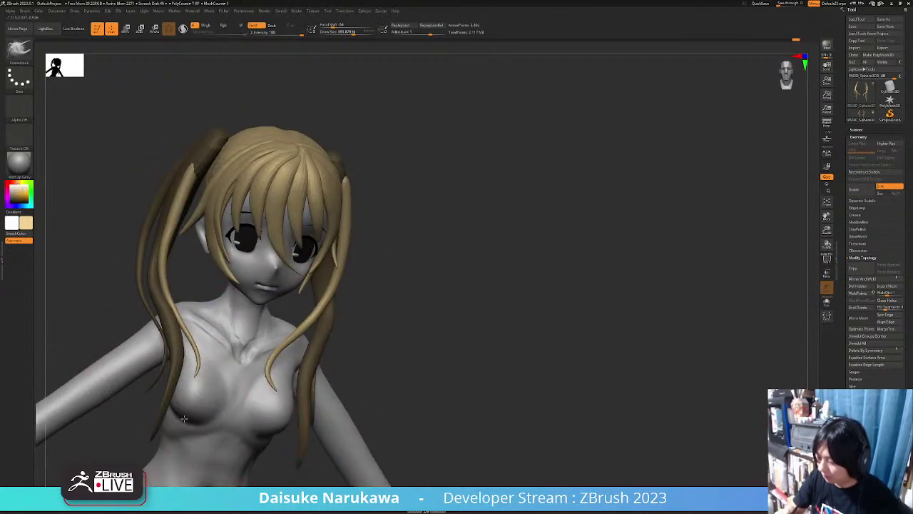
pyautogui.moveTo(184, 419); pyautogui.dragTo(192, 414)
pyautogui.click(343, 33)
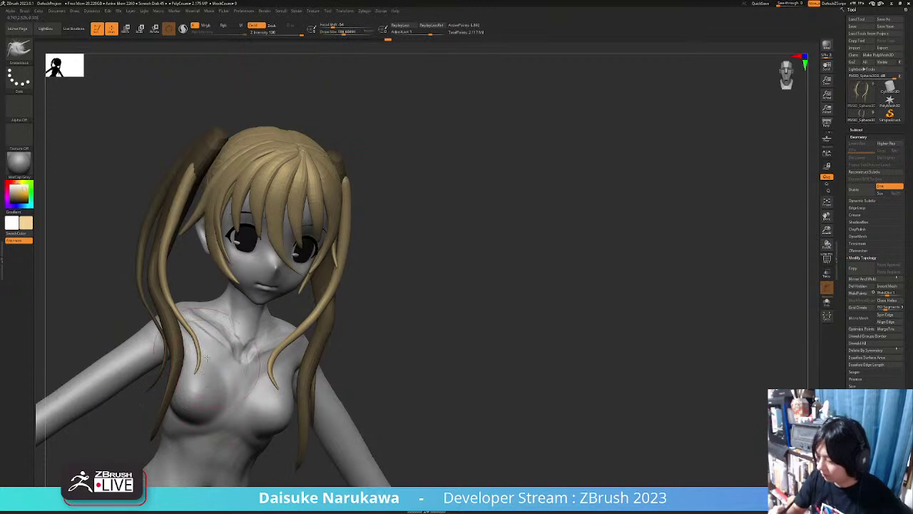
pyautogui.moveTo(210, 346); pyautogui.dragTo(207, 360, button='right')
pyautogui.keyDown('shift'); pyautogui.moveTo(211, 362); pyautogui.dragTo(208, 375); pyautogui.keyUp('shift')
pyautogui.moveTo(208, 375)
pyautogui.mouseDown(button='right')
pyautogui.moveTo(191, 384)
pyautogui.moveTo(202, 345)
pyautogui.moveTo(223, 368)
pyautogui.moveTo(264, 384)
pyautogui.moveTo(328, 384)
pyautogui.moveTo(202, 279)
pyautogui.moveTo(190, 205)
pyautogui.mouseUp(button='right')
# Fit the front strand's root against the twin tail's base with SnakeHook, working from both sides of the head.
pyautogui.rightClick(191, 384)
pyautogui.press('b')
pyautogui.press('s')
pyautogui.press('h')
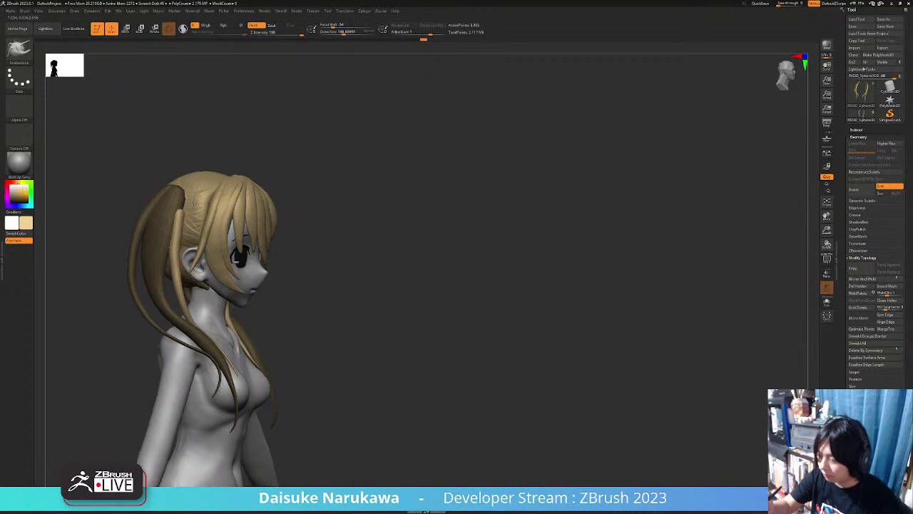
pyautogui.press('shift')
pyautogui.moveTo(179, 218)
pyautogui.mouseDown(button='right')
pyautogui.moveTo(184, 202)
pyautogui.moveTo(207, 203)
pyautogui.moveTo(209, 152)
pyautogui.mouseUp(button='right')
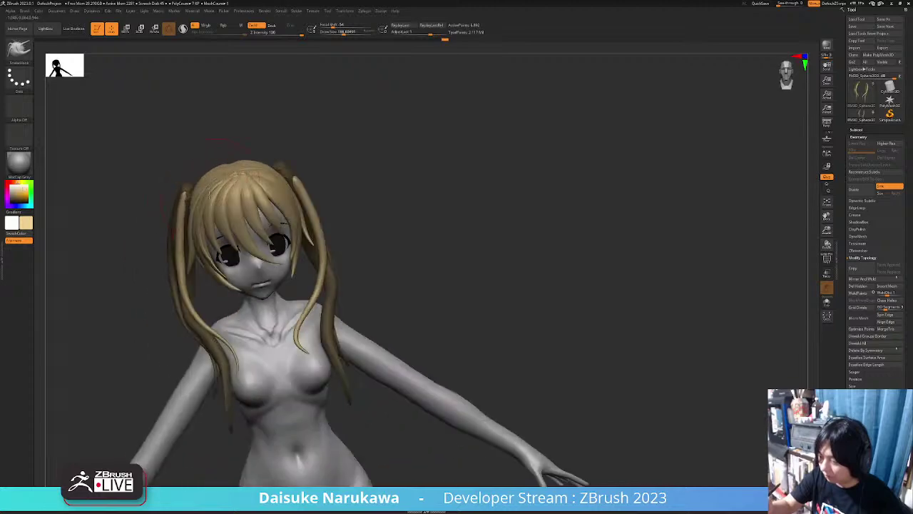
pyautogui.moveTo(196, 241); pyautogui.dragTo(320, 171, button='right')
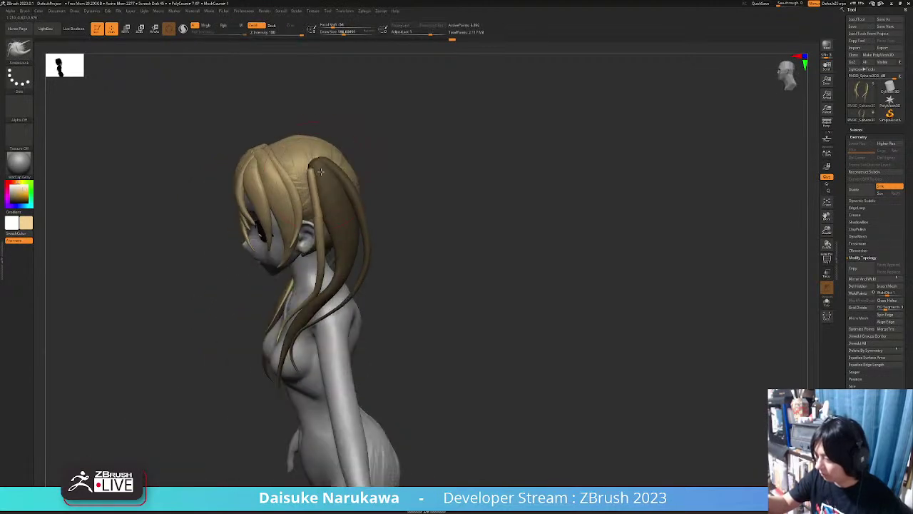
pyautogui.press('shift')
pyautogui.keyDown('shift'); pyautogui.moveTo(322, 213); pyautogui.dragTo(336, 243, button='right'); pyautogui.keyUp('shift')
pyautogui.moveTo(344, 375)
pyautogui.mouseDown(button='right')
pyautogui.moveTo(419, 344)
pyautogui.moveTo(408, 397)
pyautogui.mouseUp(button='right')
# Select the bangs hair mesh and switch to the CurveTube brush with a smaller draw size.
pyautogui.keyDown('alt'); pyautogui.click(276, 185); pyautogui.keyUp('alt')
pyautogui.keyDown('ctrl'); pyautogui.moveTo(276, 187); pyautogui.dragTo(304, 313, button='right'); pyautogui.keyUp('ctrl')
pyautogui.click(21, 52)
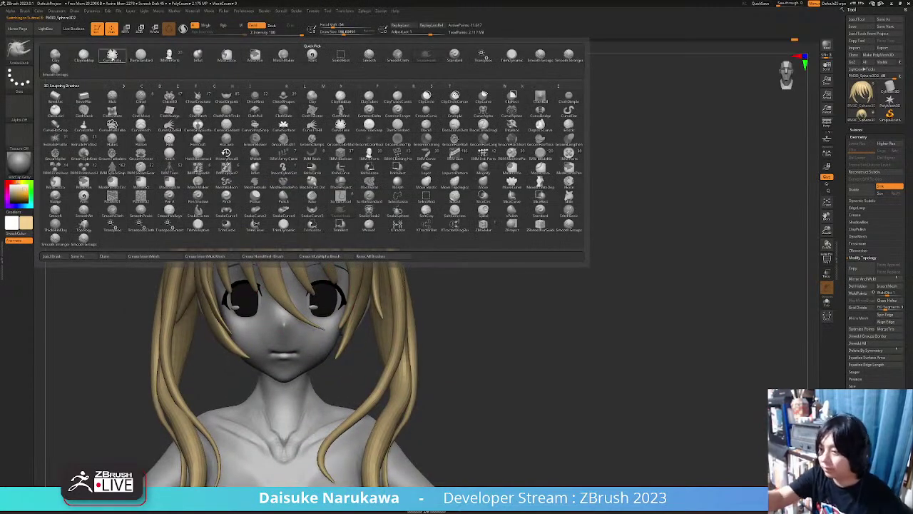
pyautogui.click(112, 55)
pyautogui.moveTo(328, 114)
pyautogui.keyDown('ctrl'); pyautogui.mouseDown(button='right')
pyautogui.moveTo(330, 168)
pyautogui.moveTo(314, 90)
pyautogui.mouseUp(button='right'); pyautogui.keyUp('ctrl')
pyautogui.moveTo(327, 33); pyautogui.dragTo(324, 33)
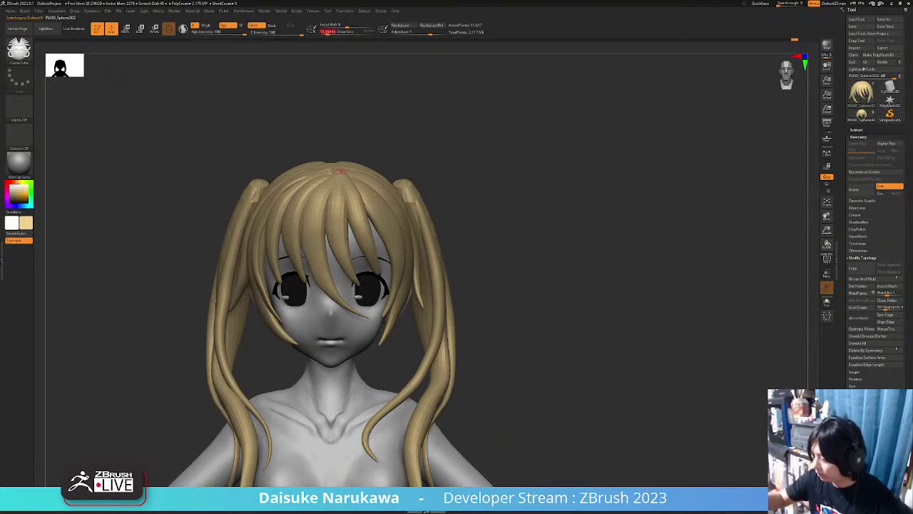
# Draw a thin CurveTube strand along the long central bang, from below the crown down across the nose bridge.
pyautogui.moveTo(316, 298); pyautogui.dragTo(318, 301)
pyautogui.keyDown('ctrl'); pyautogui.moveTo(315, 217); pyautogui.dragTo(321, 260, button='right'); pyautogui.keyUp('ctrl')
pyautogui.hotkey('ctrl', 'z')
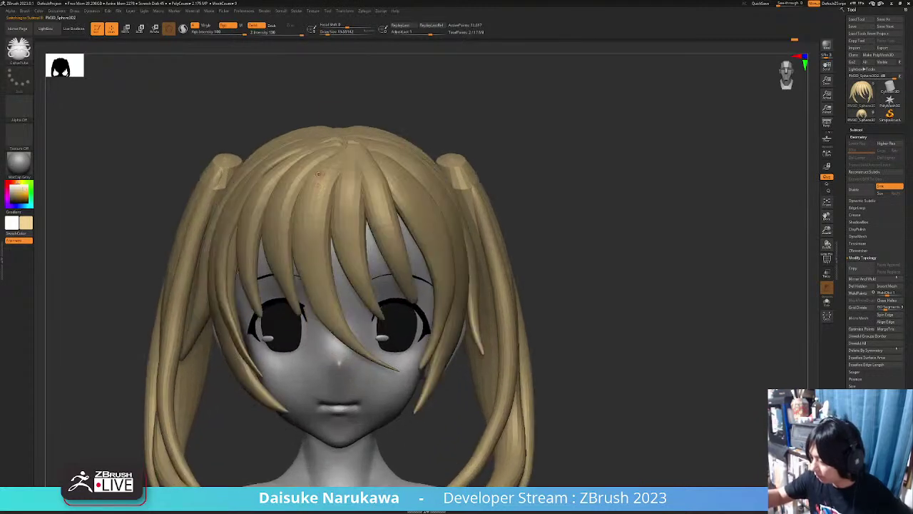
pyautogui.moveTo(327, 329); pyautogui.dragTo(364, 359)
pyautogui.hotkey('ctrl', 'z')
pyautogui.moveTo(323, 173)
pyautogui.mouseDown()
pyautogui.moveTo(307, 217)
pyautogui.moveTo(365, 360)
pyautogui.mouseUp()
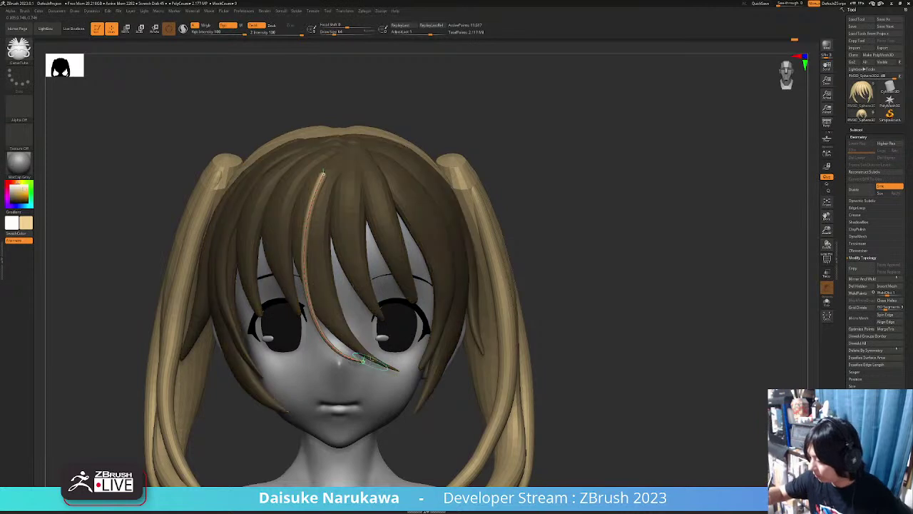
pyautogui.moveTo(382, 243); pyautogui.dragTo(336, 227, button='right')
# Switch to SnakeHook with a larger draw size and move the new strand's lower end against the long central bang.
pyautogui.press('shift')
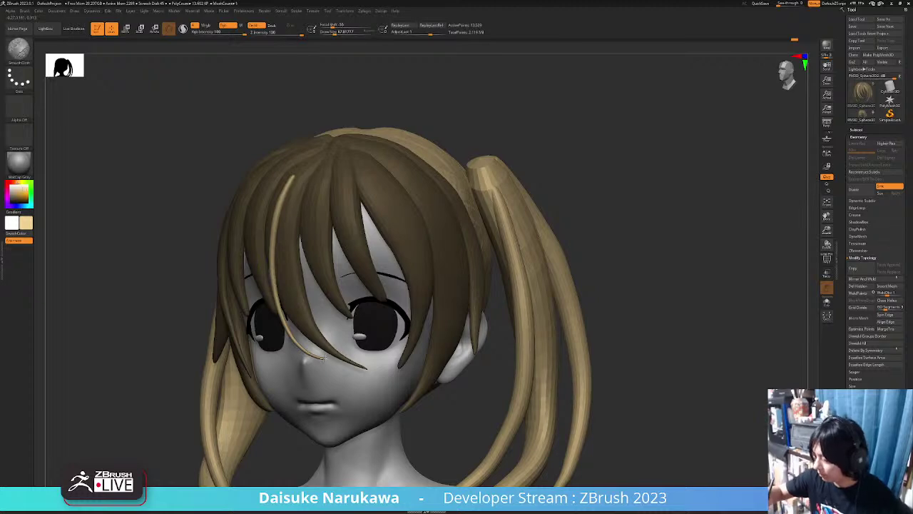
pyautogui.press('b')
pyautogui.click(426, 56)
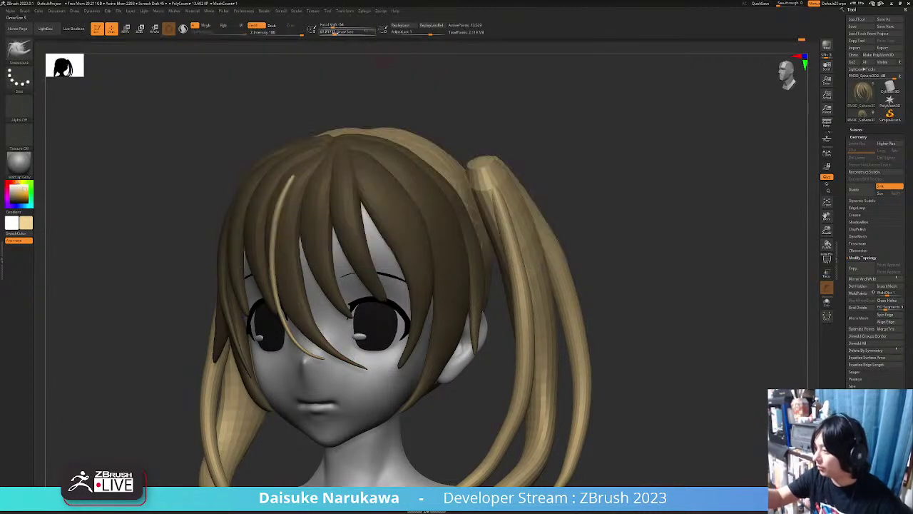
pyautogui.click(344, 33)
pyautogui.moveTo(321, 357); pyautogui.dragTo(314, 355)
pyautogui.keyDown('shift'); pyautogui.moveTo(385, 379); pyautogui.dragTo(329, 388, button='right'); pyautogui.keyUp('shift')
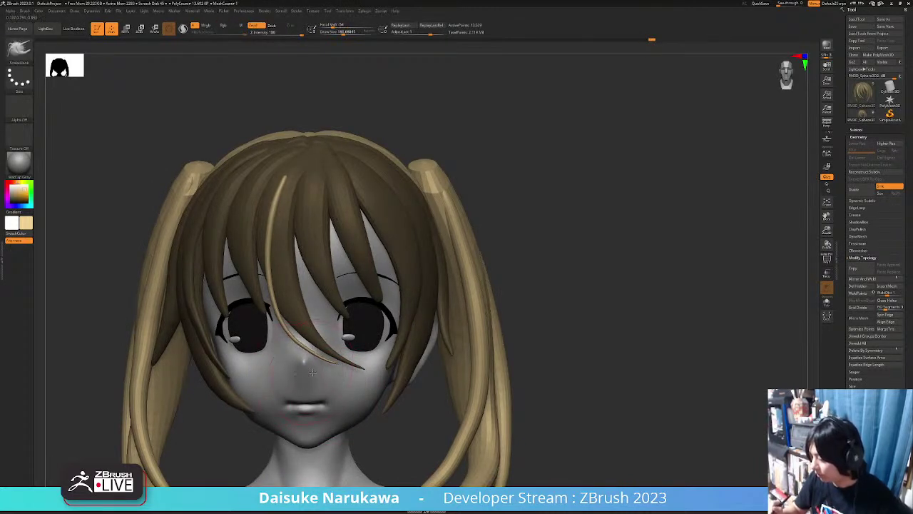
pyautogui.moveTo(312, 416)
pyautogui.mouseDown(button='right')
pyautogui.moveTo(346, 386)
pyautogui.moveTo(261, 409)
pyautogui.mouseUp(button='right')
pyautogui.click(352, 32)
pyautogui.moveTo(291, 362); pyautogui.dragTo(284, 357)
pyautogui.moveTo(303, 399)
pyautogui.mouseDown(button='right')
pyautogui.moveTo(288, 405)
pyautogui.moveTo(367, 386)
pyautogui.moveTo(280, 422)
pyautogui.moveTo(288, 411)
pyautogui.mouseUp(button='right')
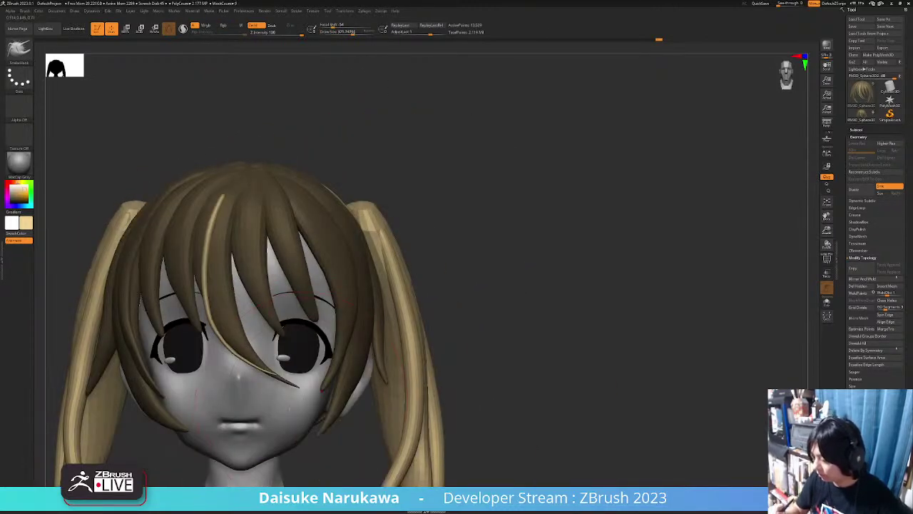
# Adjust the middle and tip of the thin strand so it follows the edge of the long central bang.
pyautogui.moveTo(212, 301); pyautogui.dragTo(221, 298)
pyautogui.moveTo(301, 436); pyautogui.dragTo(302, 452, button='right')
pyautogui.moveTo(245, 401); pyautogui.dragTo(249, 408)
pyautogui.moveTo(278, 446); pyautogui.dragTo(277, 427, button='right')
pyautogui.moveTo(216, 379); pyautogui.dragTo(220, 381)
pyautogui.moveTo(311, 389)
pyautogui.mouseDown(button='right')
pyautogui.moveTo(317, 407)
pyautogui.moveTo(371, 357)
pyautogui.moveTo(372, 375)
pyautogui.moveTo(294, 375)
pyautogui.moveTo(314, 377)
pyautogui.mouseUp(button='right')
pyautogui.keyDown('ctrl'); pyautogui.moveTo(449, 244); pyautogui.dragTo(503, 251); pyautogui.keyUp('ctrl')
pyautogui.keyDown('ctrl'); pyautogui.moveTo(375, 288); pyautogui.dragTo(275, 240, button='right'); pyautogui.keyUp('ctrl')
# Fit the thin strand's upper end and upper curve onto the surface of the central bang near the crown.
pyautogui.hotkey('ctrl', 'h')
pyautogui.keyDown('ctrl'); pyautogui.moveTo(274, 240); pyautogui.dragTo(239, 168, button='right'); pyautogui.keyUp('ctrl')
pyautogui.moveTo(227, 242); pyautogui.dragTo(216, 233)
pyautogui.moveTo(246, 179); pyautogui.dragTo(250, 217, button='right')
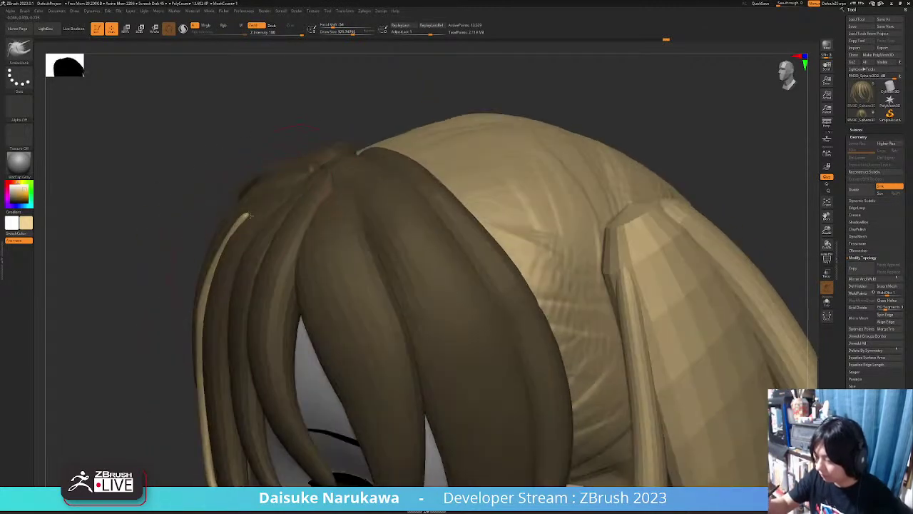
pyautogui.moveTo(250, 215)
pyautogui.keyDown('shift'); pyautogui.mouseDown()
pyautogui.moveTo(208, 284)
pyautogui.moveTo(202, 322)
pyautogui.mouseUp(); pyautogui.keyUp('shift')
pyautogui.moveTo(182, 275); pyautogui.dragTo(213, 271, button='right')
pyautogui.moveTo(213, 271); pyautogui.dragTo(218, 265)
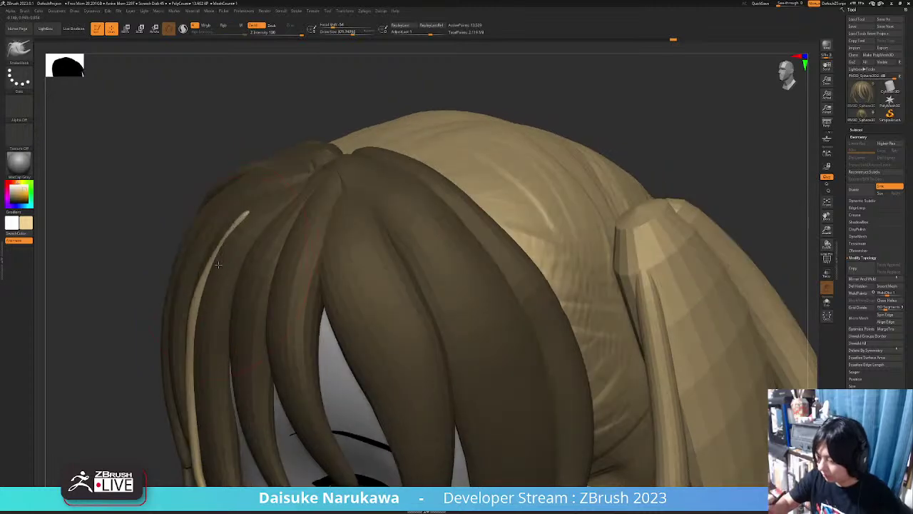
pyautogui.moveTo(316, 77); pyautogui.dragTo(249, 210, button='right')
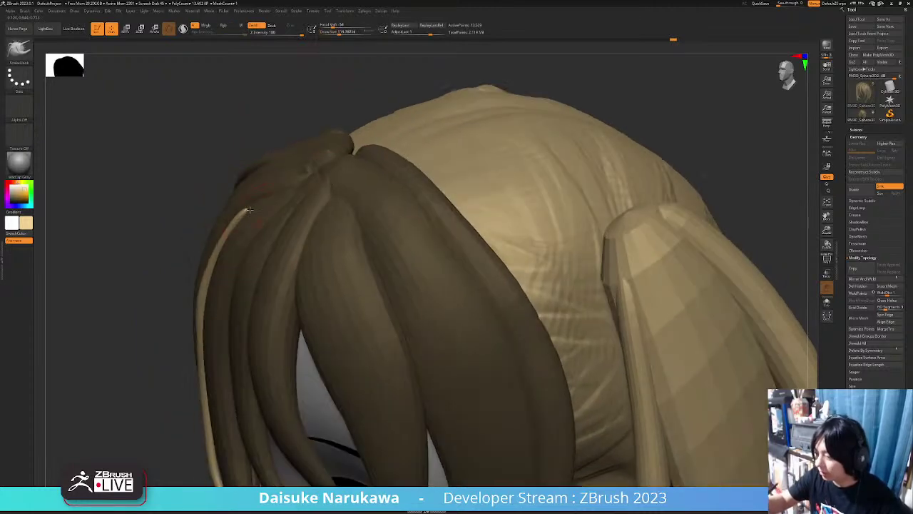
pyautogui.moveTo(257, 208)
pyautogui.keyDown('shift'); pyautogui.mouseDown()
pyautogui.moveTo(221, 235)
pyautogui.moveTo(201, 280)
pyautogui.mouseUp(); pyautogui.keyUp('shift')
pyautogui.moveTo(247, 278)
pyautogui.keyDown('ctrl'); pyautogui.mouseDown(button='right')
pyautogui.moveTo(318, 285)
pyautogui.moveTo(291, 294)
pyautogui.moveTo(327, 312)
pyautogui.mouseUp(button='right'); pyautogui.keyUp('ctrl')
# Turn on Topological auto masking for SnakeHook and pull the thin strand into a wider lock along the central bang.
pyautogui.click(26, 11)
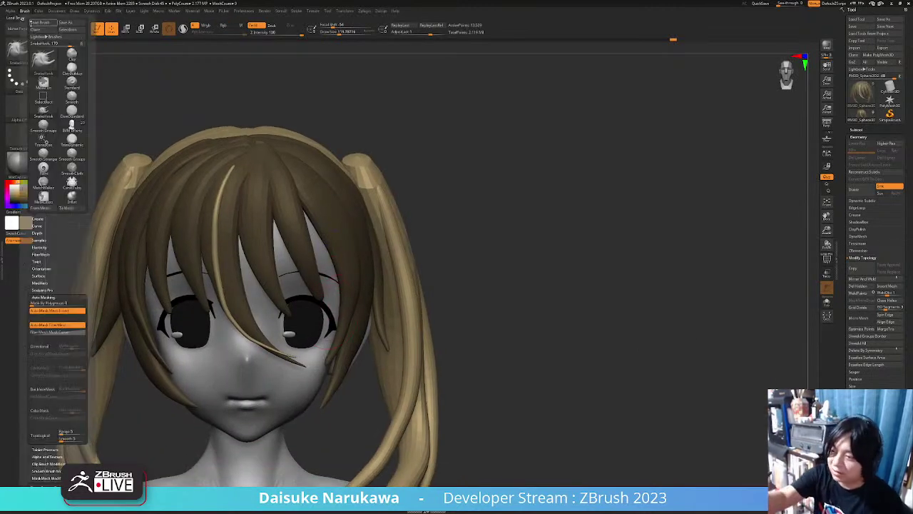
pyautogui.click(42, 434)
pyautogui.click(27, 11)
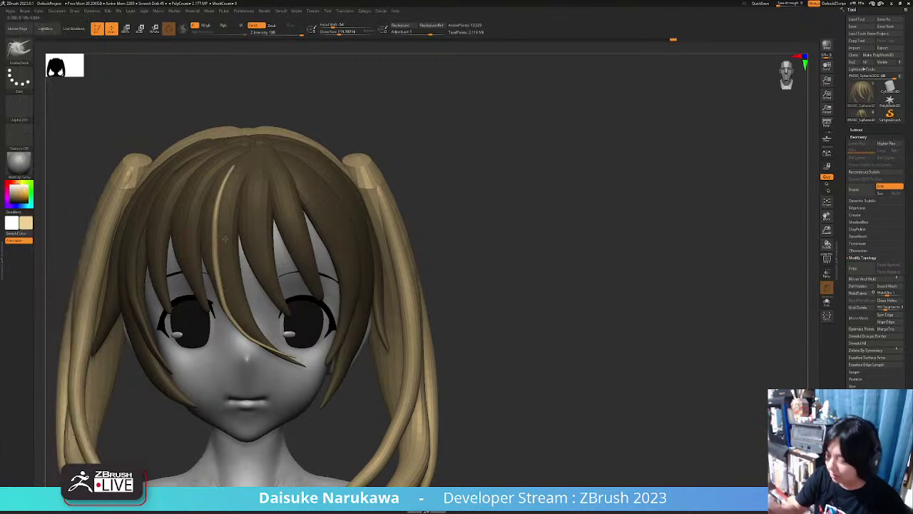
pyautogui.moveTo(238, 226); pyautogui.dragTo(235, 231)
pyautogui.moveTo(172, 229)
pyautogui.mouseDown(button='right')
pyautogui.moveTo(250, 229)
pyautogui.moveTo(154, 257)
pyautogui.moveTo(216, 370)
pyautogui.moveTo(235, 207)
pyautogui.moveTo(233, 397)
pyautogui.moveTo(214, 403)
pyautogui.moveTo(263, 443)
pyautogui.moveTo(358, 124)
pyautogui.mouseUp(button='right')
pyautogui.keyDown('ctrl'); pyautogui.moveTo(328, 73); pyautogui.dragTo(230, 311, button='right'); pyautogui.keyUp('ctrl')
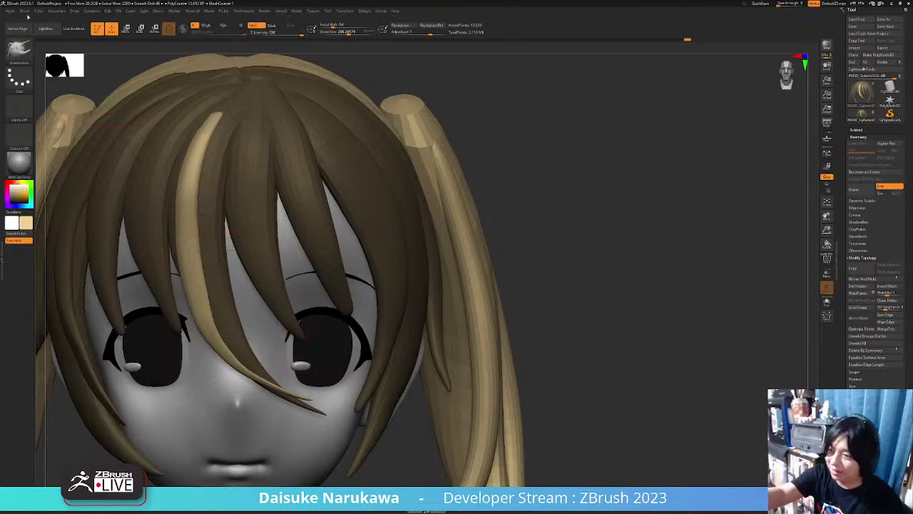
# Turn off Topological auto masking, then refine and smooth the widened lock's lower edge and tip across the nose bridge.
pyautogui.click(25, 11)
pyautogui.click(44, 390)
pyautogui.moveTo(236, 357)
pyautogui.keyDown('ctrl'); pyautogui.mouseDown(button='right')
pyautogui.moveTo(227, 271)
pyautogui.moveTo(224, 368)
pyautogui.mouseUp(button='right'); pyautogui.keyUp('ctrl')
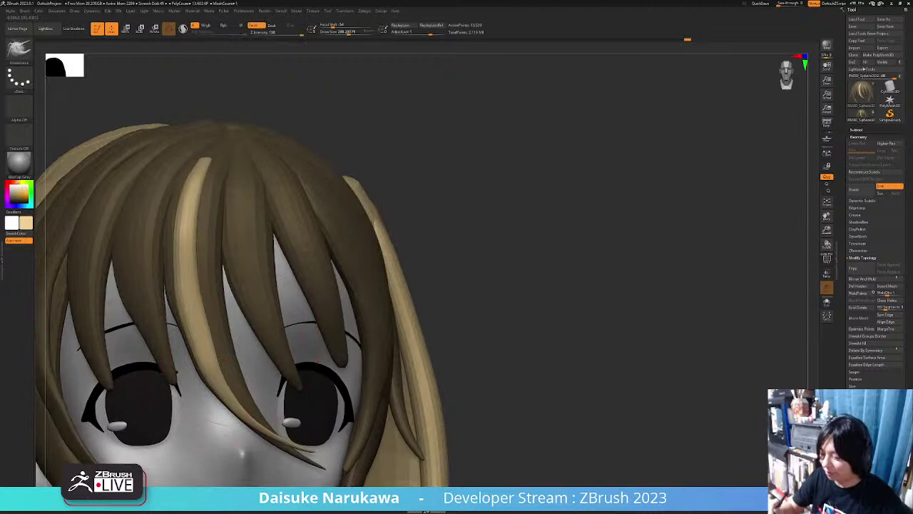
pyautogui.press('shift')
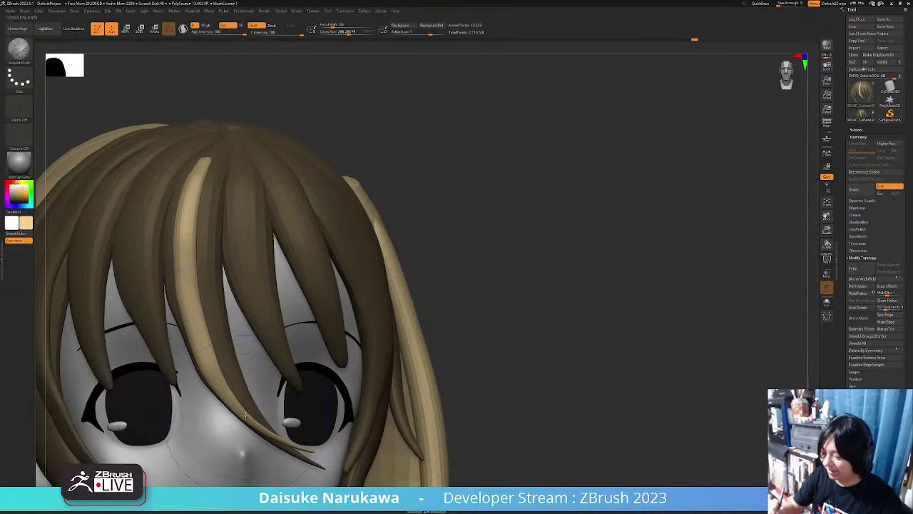
pyautogui.moveTo(279, 475); pyautogui.dragTo(321, 458, button='right')
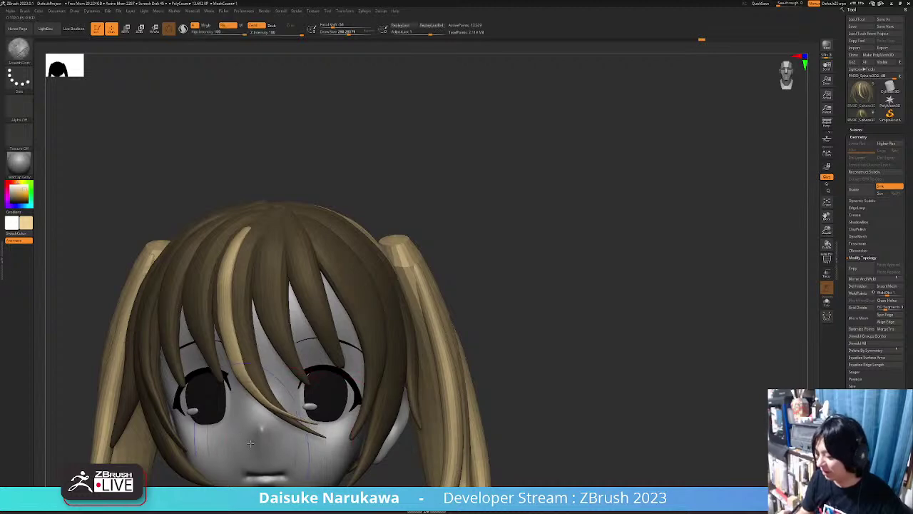
pyautogui.keyDown('ctrl'); pyautogui.moveTo(326, 419); pyautogui.dragTo(385, 298, button='right'); pyautogui.keyUp('ctrl')
pyautogui.keyDown('ctrl'); pyautogui.moveTo(464, 337); pyautogui.dragTo(483, 324); pyautogui.keyUp('ctrl')
pyautogui.keyDown('ctrl'); pyautogui.moveTo(482, 325); pyautogui.dragTo(452, 387, button='right'); pyautogui.keyUp('ctrl')
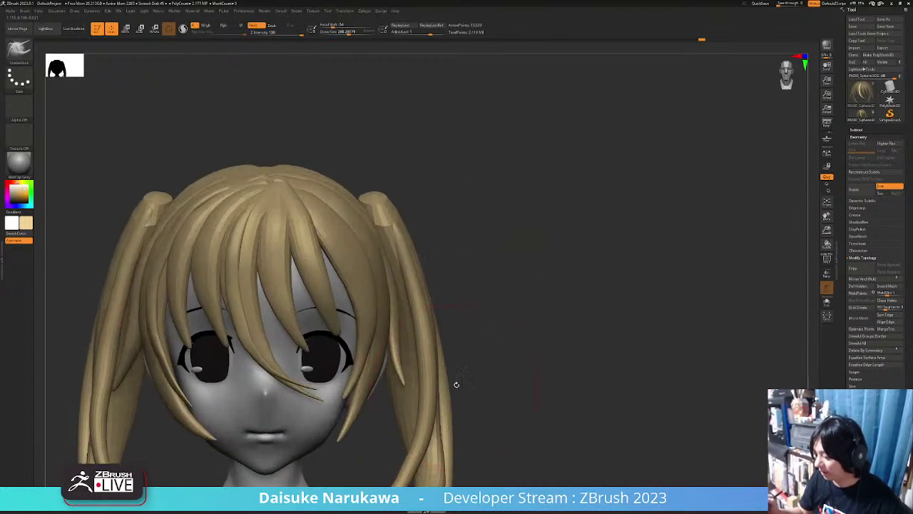
# Draw a thin CurveTube strand along the bang ending at the inner eye corner, redrawing it with a smaller draw size.
pyautogui.click(24, 54)
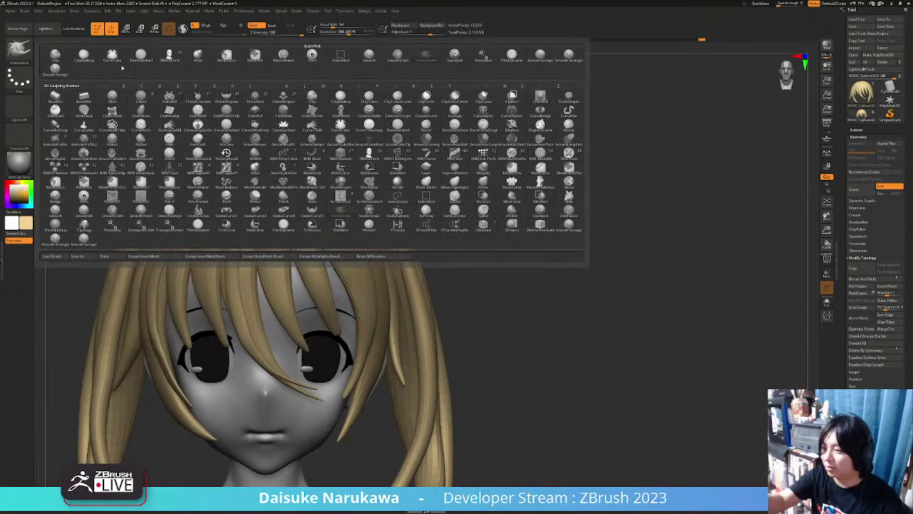
pyautogui.click(119, 58)
pyautogui.click(341, 32)
pyautogui.moveTo(312, 207); pyautogui.dragTo(279, 209, button='right')
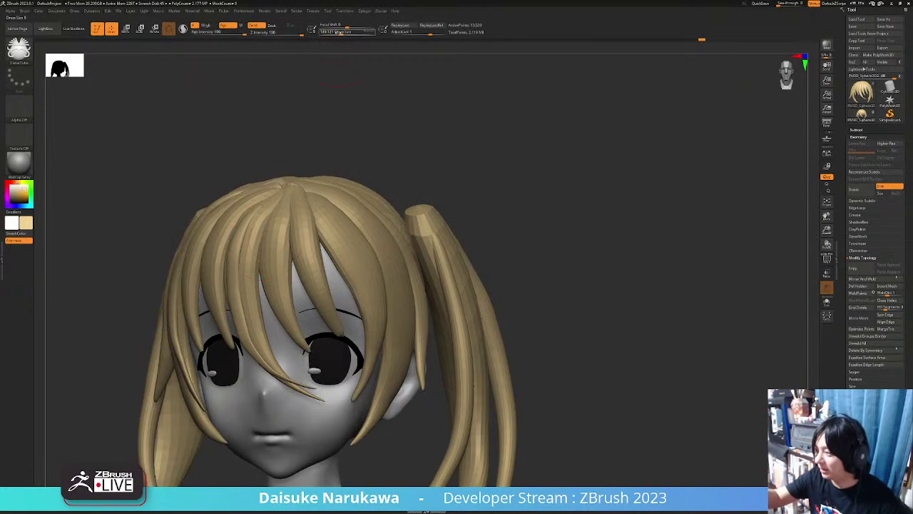
pyautogui.moveTo(300, 330); pyautogui.dragTo(313, 341)
pyautogui.hotkey('ctrl', 'z')
pyautogui.moveTo(275, 214); pyautogui.dragTo(315, 337)
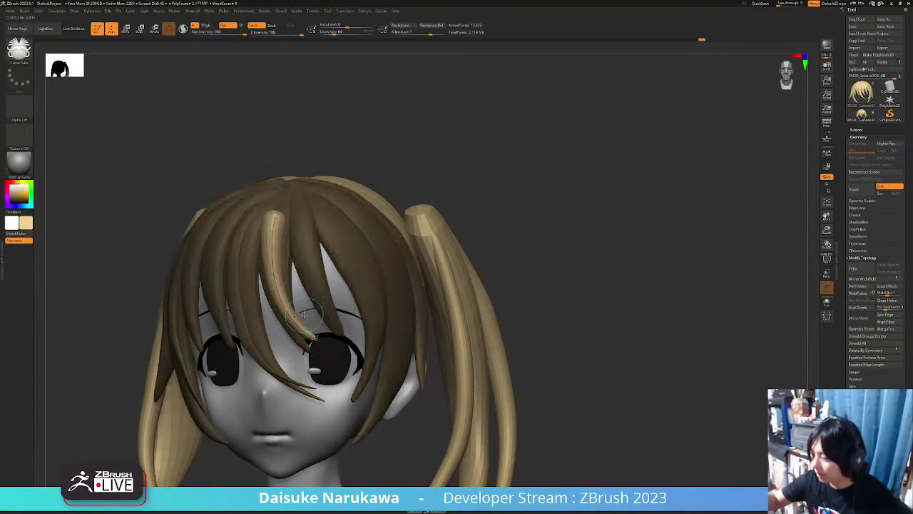
pyautogui.moveTo(336, 32); pyautogui.dragTo(328, 32)
pyautogui.hotkey('ctrl', 'z')
pyautogui.moveTo(279, 210); pyautogui.dragTo(311, 335)
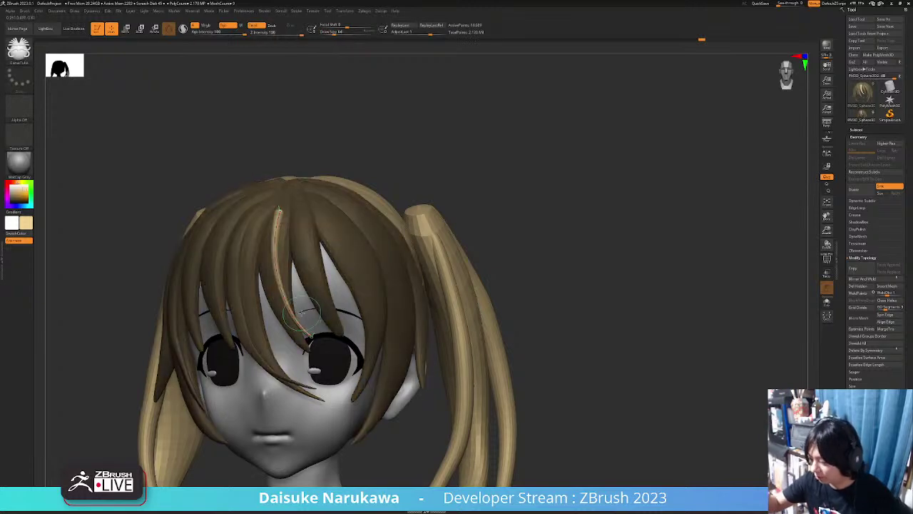
# Finish the thin CurveTube strand on the bang at the inner eye corner and shape its upper part against the hair with SnakeHook.
pyautogui.moveTo(283, 218); pyautogui.dragTo(287, 239, button='right')
pyautogui.click(19, 50)
pyautogui.click(426, 56)
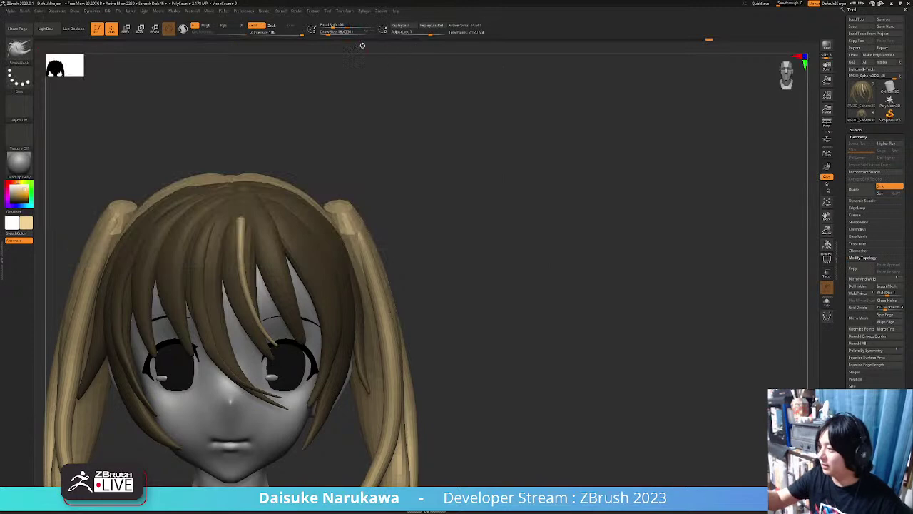
pyautogui.press('shift')
pyautogui.keyDown('shift'); pyautogui.moveTo(242, 219); pyautogui.dragTo(244, 230); pyautogui.keyUp('shift')
pyautogui.moveTo(254, 292); pyautogui.dragTo(179, 319, button='right')
pyautogui.moveTo(333, 32); pyautogui.dragTo(341, 32)
pyautogui.moveTo(193, 187)
pyautogui.mouseDown(button='right')
pyautogui.moveTo(239, 211)
pyautogui.moveTo(236, 220)
pyautogui.mouseUp(button='right')
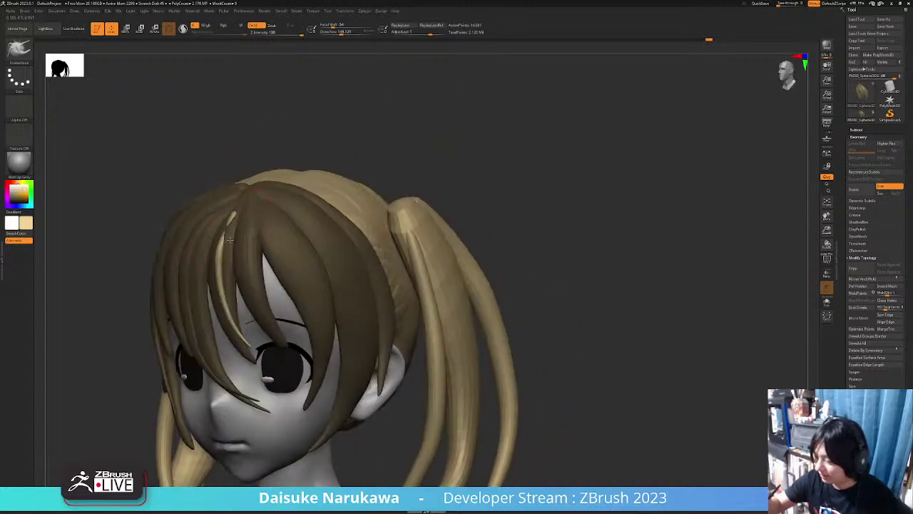
# Smooth the thin strand and refine its curve and tip along the bang at the inner eye corner.
pyautogui.press('shift')
pyautogui.moveTo(192, 291); pyautogui.dragTo(229, 294, button='right')
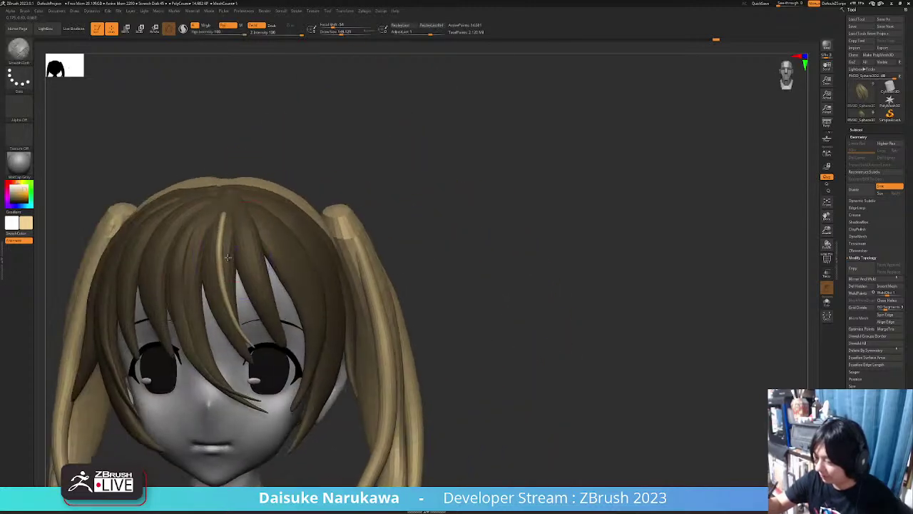
pyautogui.moveTo(291, 401); pyautogui.dragTo(289, 401, button='right')
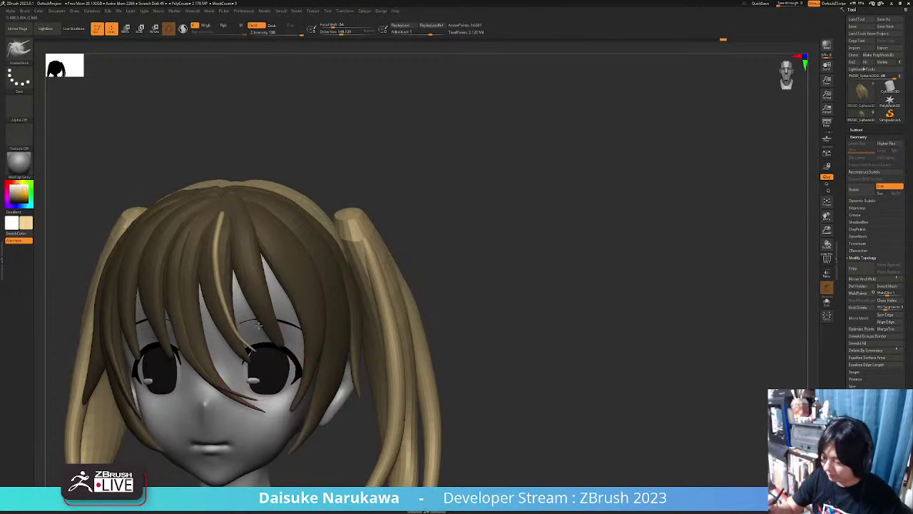
pyautogui.press('shift')
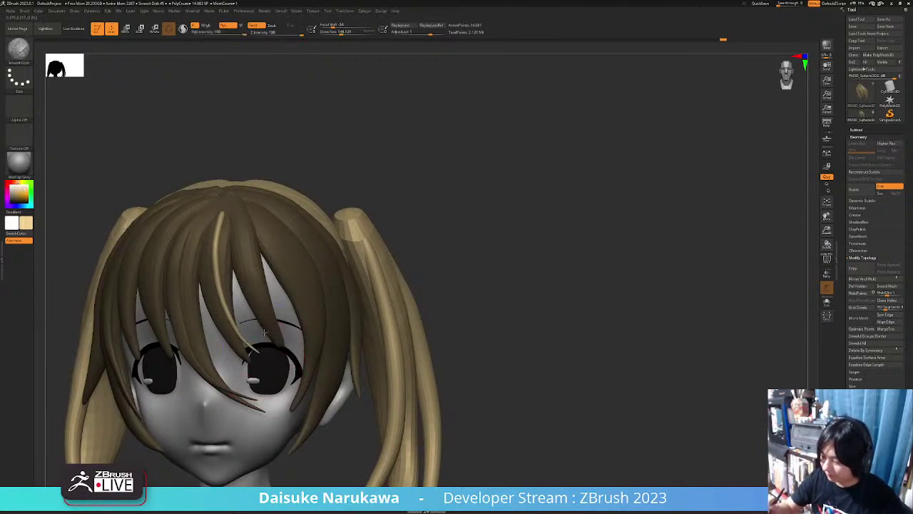
# Pull the thin strand into a wider tapered lock along the bang using a larger SnakeHook brush, and clear the mask.
pyautogui.click(27, 12)
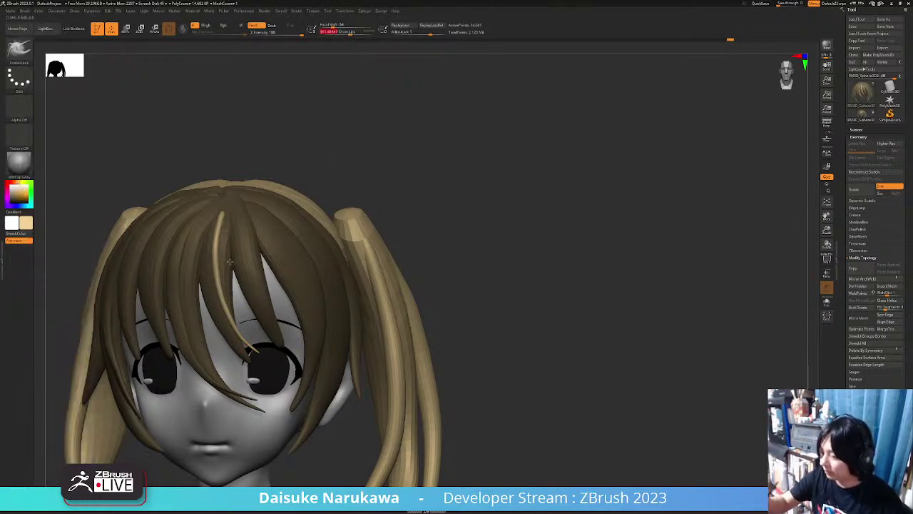
pyautogui.moveTo(225, 261); pyautogui.dragTo(245, 233, button='right')
pyautogui.moveTo(238, 254)
pyautogui.keyDown('ctrl'); pyautogui.mouseDown(button='right')
pyautogui.moveTo(238, 301)
pyautogui.moveTo(227, 304)
pyautogui.mouseUp(button='right'); pyautogui.keyUp('ctrl')
pyautogui.moveTo(227, 304); pyautogui.dragTo(224, 287)
pyautogui.moveTo(238, 212); pyautogui.dragTo(234, 208)
pyautogui.keyDown('ctrl'); pyautogui.moveTo(236, 208); pyautogui.dragTo(274, 176, button='right'); pyautogui.keyUp('ctrl')
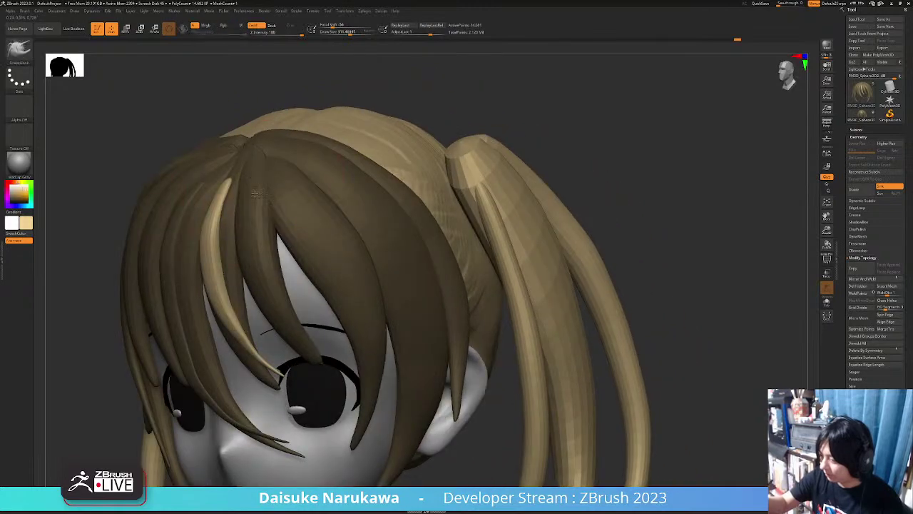
pyautogui.keyDown('ctrl'); pyautogui.moveTo(264, 240); pyautogui.dragTo(275, 182, button='right'); pyautogui.keyUp('ctrl')
pyautogui.moveTo(321, 285)
pyautogui.keyDown('shift'); pyautogui.mouseDown(button='right')
pyautogui.moveTo(459, 367)
pyautogui.moveTo(481, 351)
pyautogui.mouseUp(button='right'); pyautogui.keyUp('shift')
pyautogui.keyDown('ctrl'); pyautogui.moveTo(480, 351); pyautogui.dragTo(491, 363); pyautogui.keyUp('ctrl')
pyautogui.moveTo(457, 363); pyautogui.dragTo(421, 371, button='right')
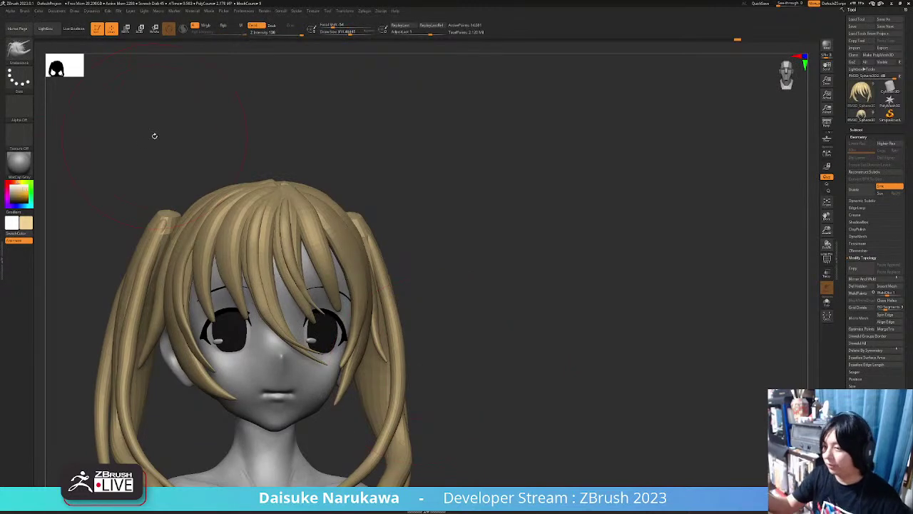
# Draw a CurveTube strand hanging from the central bang beside the nose bridge, and make it thinner with a smaller draw size.
pyautogui.click(20, 50)
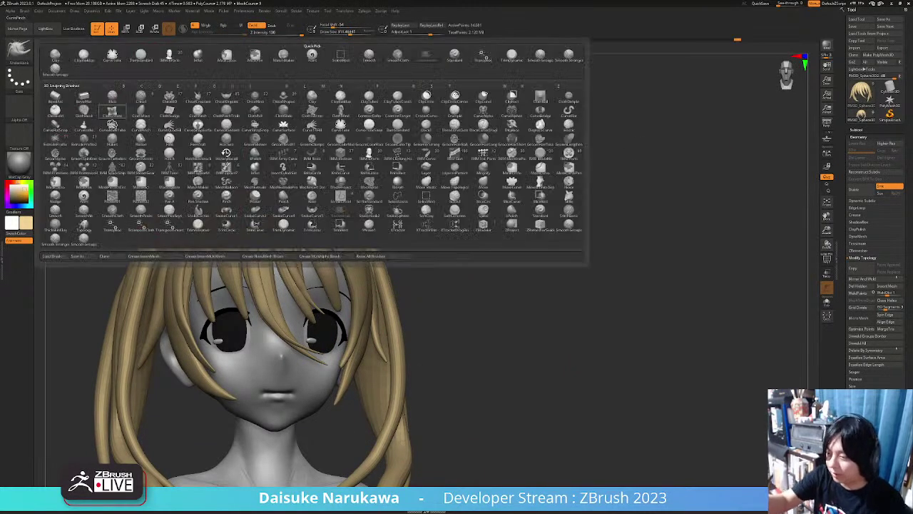
pyautogui.click(20, 50)
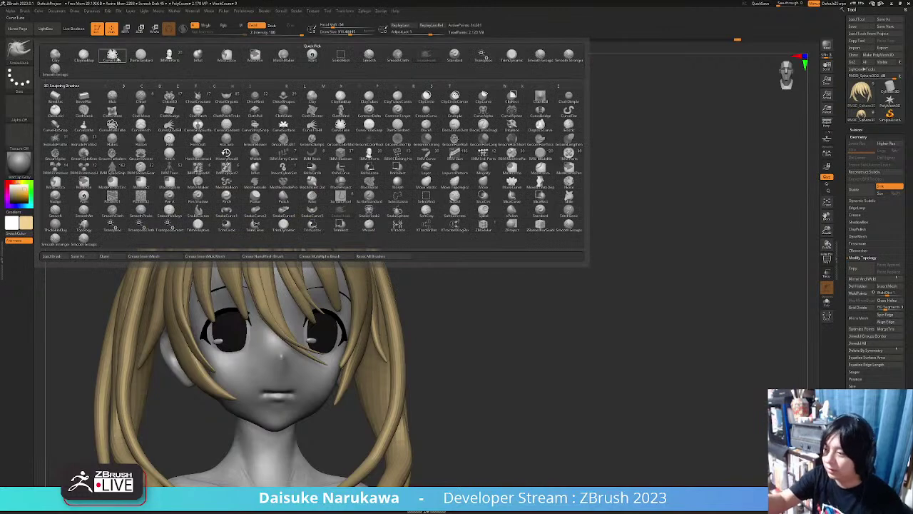
pyautogui.click(114, 57)
pyautogui.moveTo(348, 32); pyautogui.dragTo(334, 32)
pyautogui.moveTo(266, 201)
pyautogui.keyDown('ctrl'); pyautogui.mouseDown(button='right')
pyautogui.moveTo(264, 281)
pyautogui.moveTo(253, 276)
pyautogui.mouseUp(button='right'); pyautogui.keyUp('ctrl')
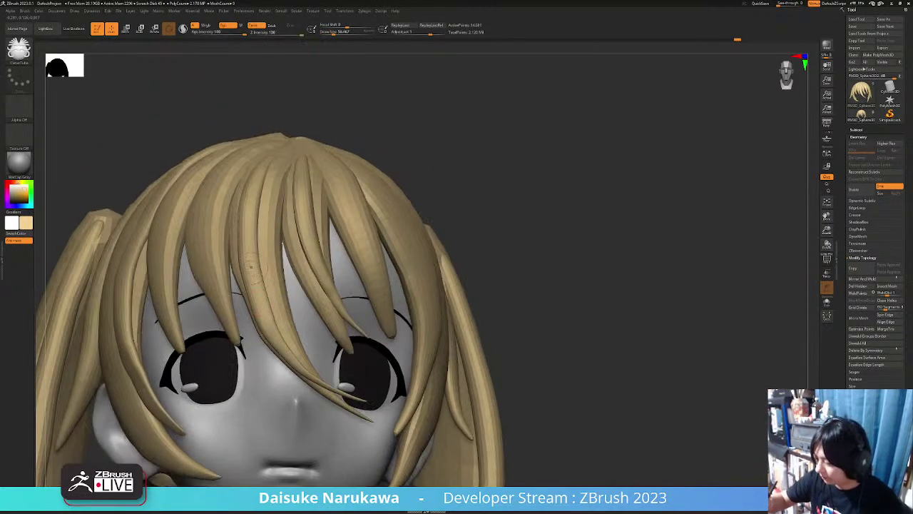
pyautogui.moveTo(269, 352); pyautogui.dragTo(265, 405)
pyautogui.moveTo(269, 380); pyautogui.dragTo(258, 422, button='right')
pyautogui.click(333, 32)
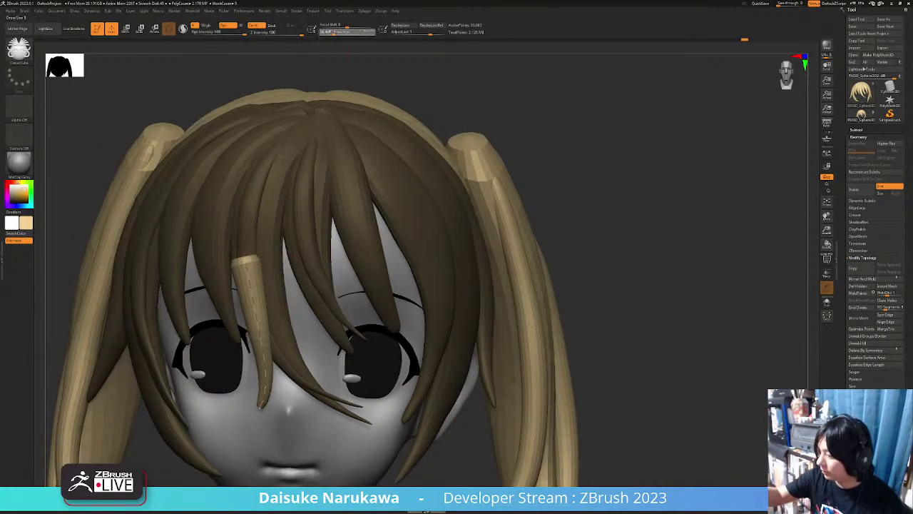
pyautogui.click(249, 271)
# Reposition the new strand beneath the central bang with the Move gizmo and return to Draw mode.
pyautogui.moveTo(265, 316)
pyautogui.mouseDown(button='right')
pyautogui.moveTo(291, 358)
pyautogui.moveTo(305, 360)
pyautogui.moveTo(314, 313)
pyautogui.mouseUp(button='right')
pyautogui.moveTo(314, 314); pyautogui.dragTo(258, 309, button='right')
pyautogui.click(125, 30)
pyautogui.moveTo(310, 279); pyautogui.dragTo(314, 279)
pyautogui.moveTo(286, 284); pyautogui.dragTo(337, 272, button='right')
pyautogui.click(112, 29)
# Shape the short strand beside the nose with a large SnakeHook brush, adjusting its auto masking, and smooth it under the bang.
pyautogui.click(20, 50)
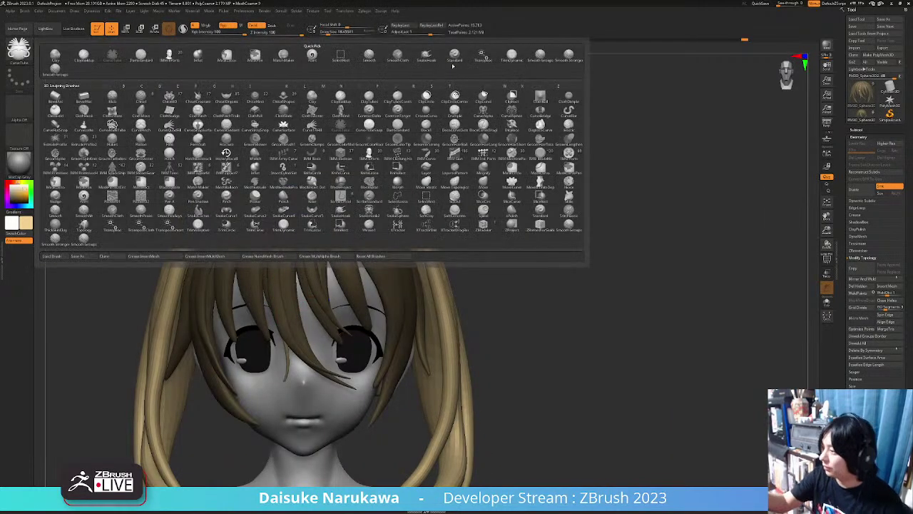
pyautogui.click(427, 56)
pyautogui.moveTo(257, 335); pyautogui.dragTo(330, 341, button='right')
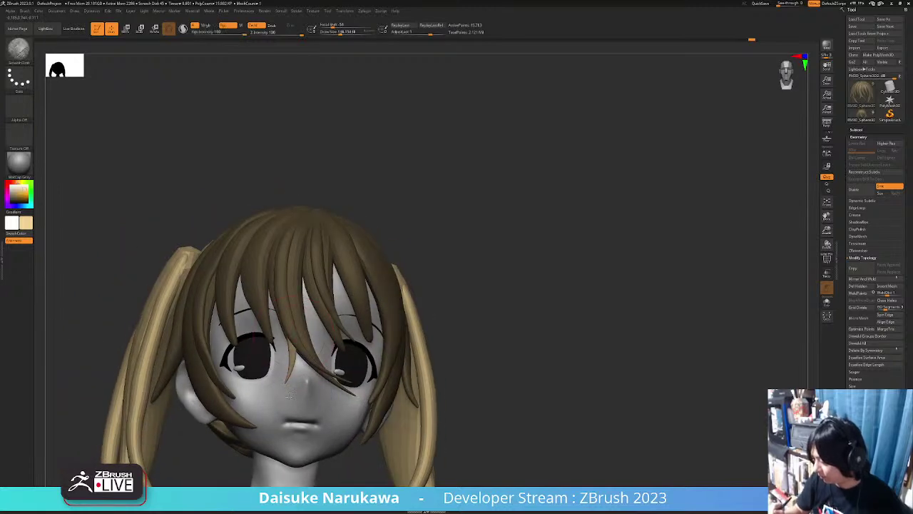
pyautogui.click(351, 32)
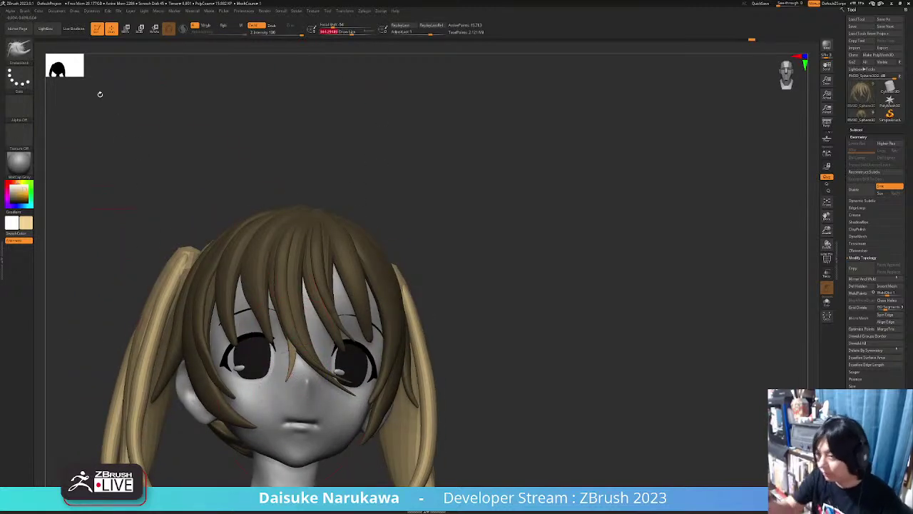
pyautogui.click(25, 11)
pyautogui.click(44, 389)
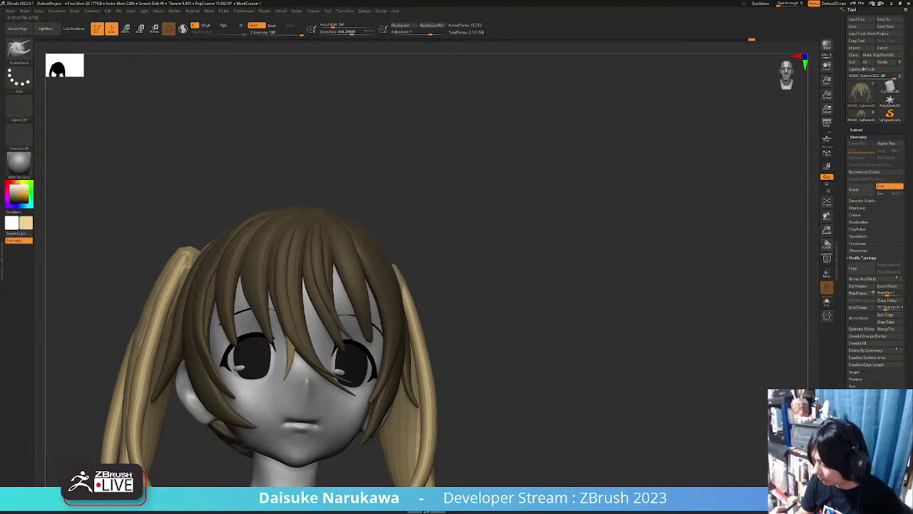
pyautogui.moveTo(281, 384); pyautogui.dragTo(315, 404, button='right')
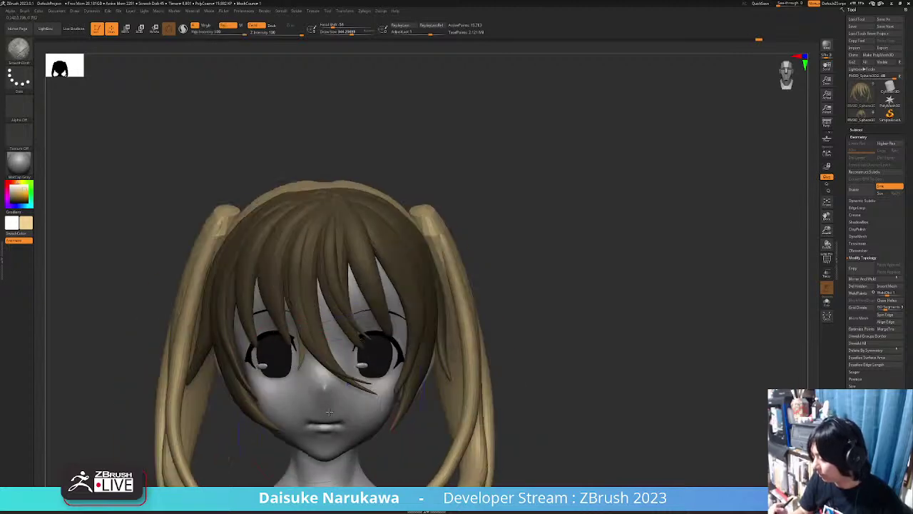
pyautogui.moveTo(561, 306)
pyautogui.mouseDown(button='right')
pyautogui.moveTo(534, 358)
pyautogui.moveTo(547, 373)
pyautogui.moveTo(572, 364)
pyautogui.moveTo(521, 335)
pyautogui.mouseUp(button='right')
# Make the iris mesh active, choose the Paint brush and pick the dark iris colour as the painting colour.
pyautogui.keyDown('alt'); pyautogui.click(341, 283); pyautogui.keyUp('alt')
pyautogui.keyDown('ctrl'); pyautogui.moveTo(349, 285); pyautogui.dragTo(370, 338, button='right'); pyautogui.keyUp('ctrl')
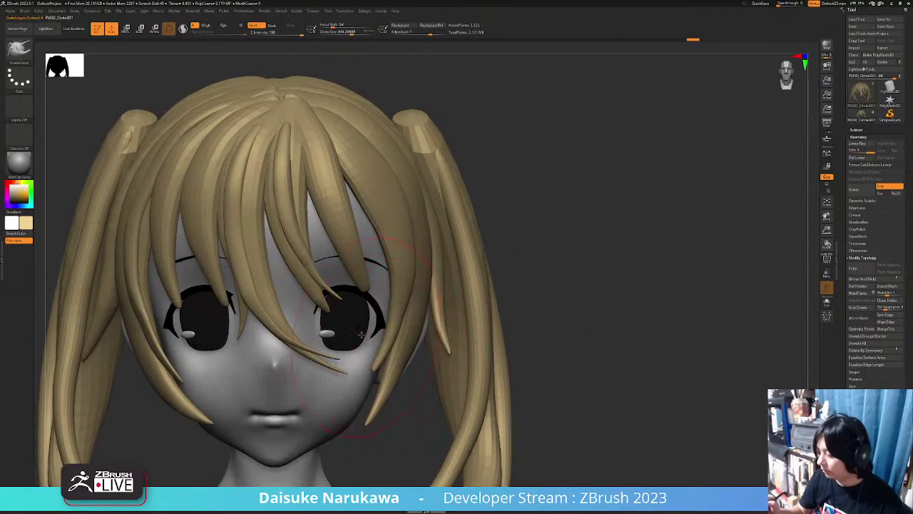
pyautogui.click(336, 32)
pyautogui.moveTo(301, 364)
pyautogui.keyDown('ctrl'); pyautogui.mouseDown(button='right')
pyautogui.moveTo(295, 333)
pyautogui.moveTo(368, 335)
pyautogui.moveTo(251, 351)
pyautogui.mouseUp(button='right'); pyautogui.keyUp('ctrl')
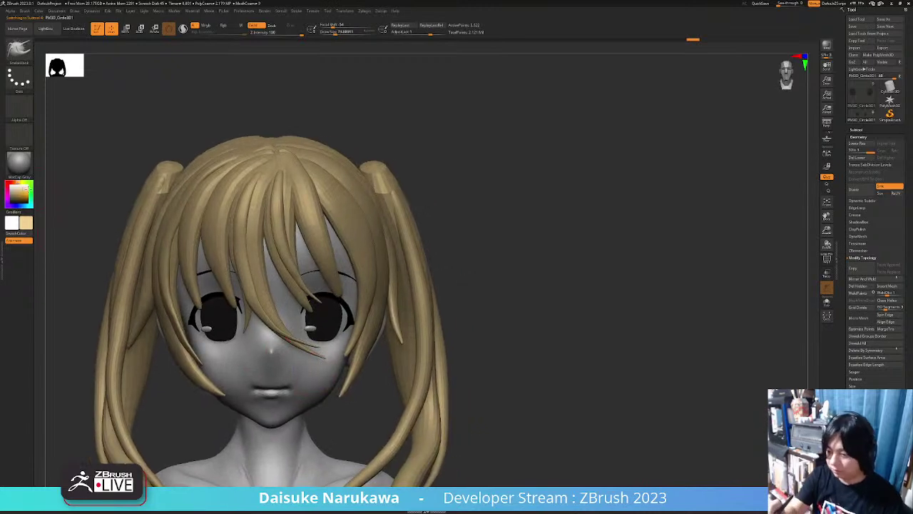
pyautogui.click(18, 48)
pyautogui.click(389, 175)
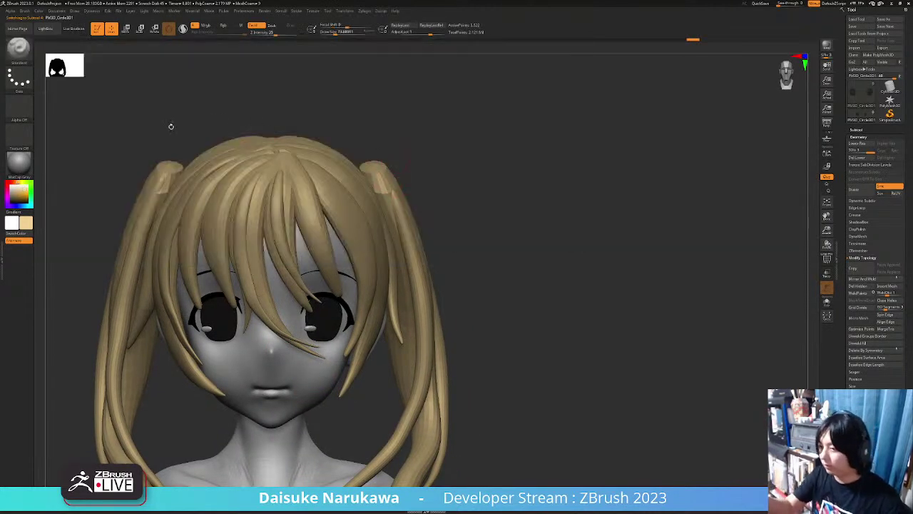
pyautogui.press('b')
pyautogui.click(312, 55)
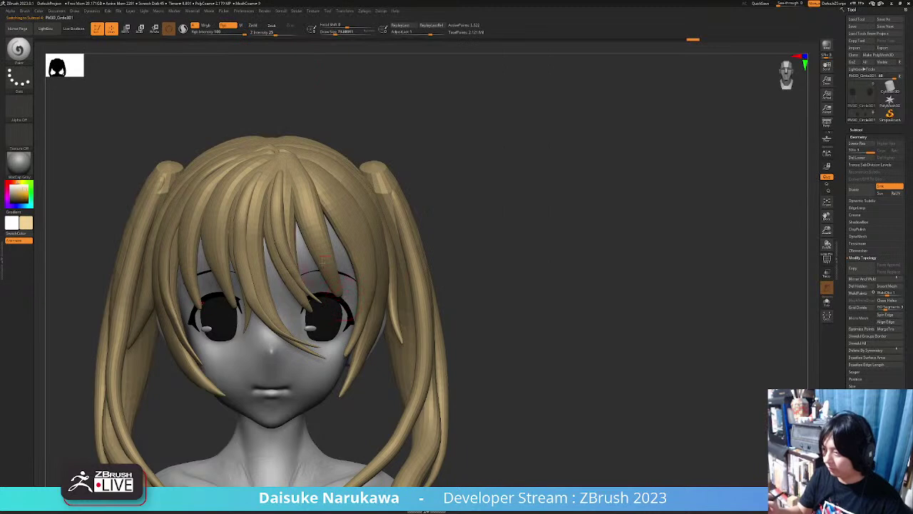
pyautogui.moveTo(27, 220); pyautogui.dragTo(329, 326)
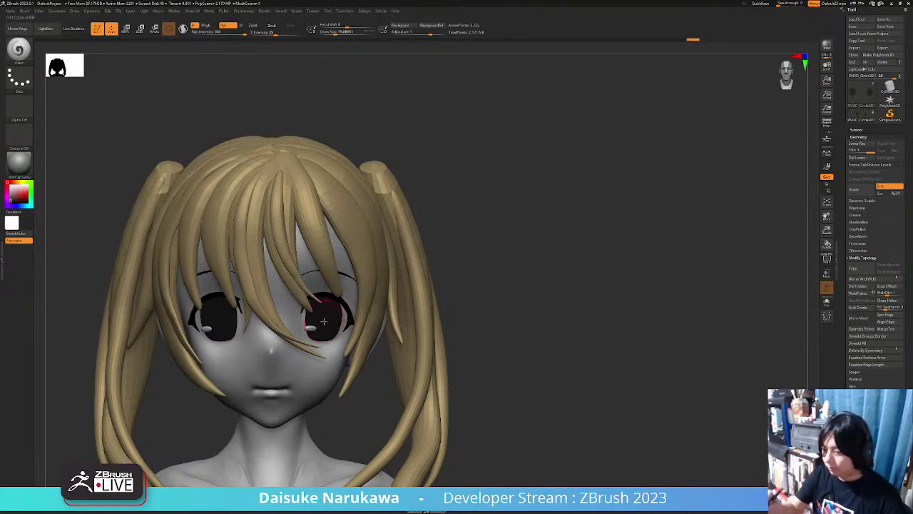
# Reduce the Paint brush size and paint dark strokes on the irises.
pyautogui.moveTo(345, 32); pyautogui.dragTo(331, 31)
pyautogui.moveTo(382, 296); pyautogui.dragTo(321, 306, button='right')
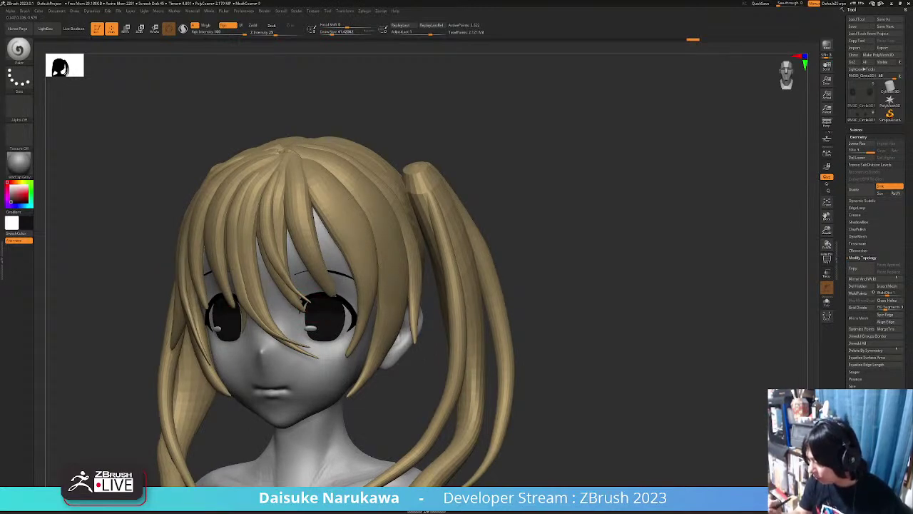
pyautogui.moveTo(288, 314); pyautogui.dragTo(306, 318, button='right')
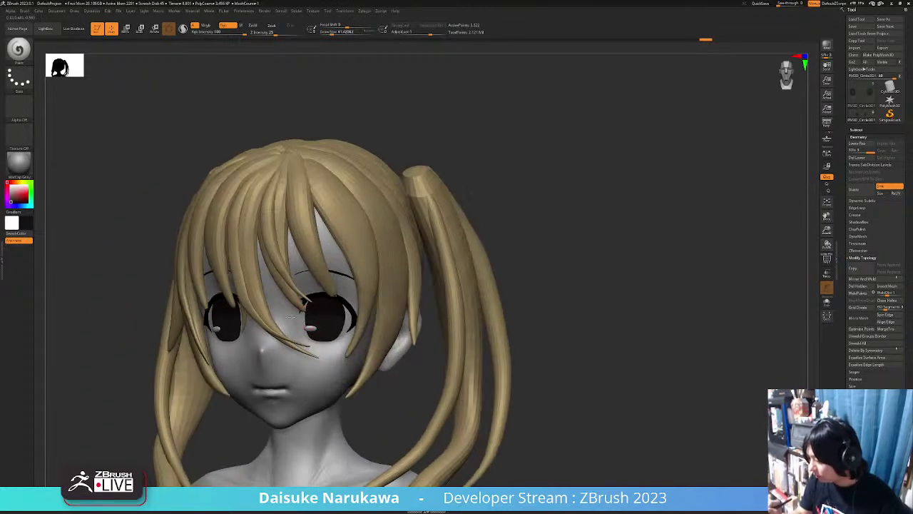
pyautogui.moveTo(373, 322); pyautogui.dragTo(428, 423, button='right')
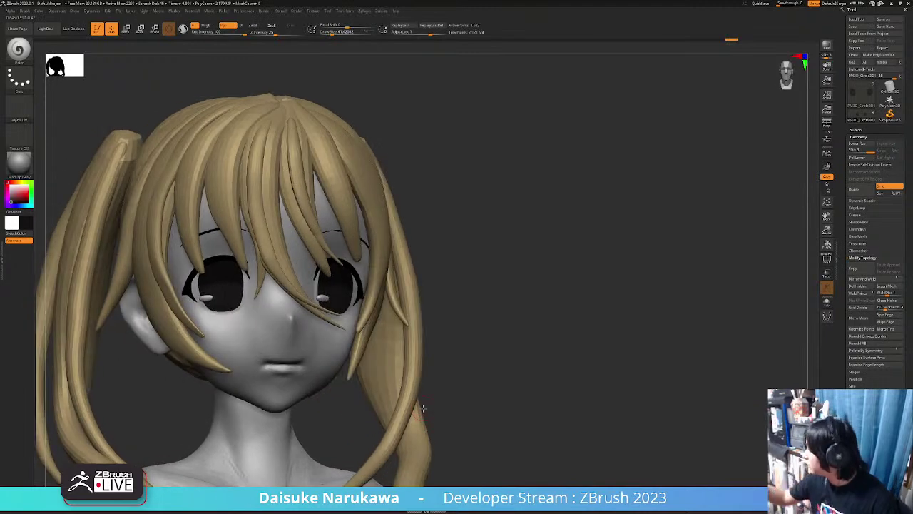
# Recolour the irises to a teal green with the Polypaint Adjust Colors tint and accept the change.
pyautogui.click(858, 137)
pyautogui.keyDown('ctrl'); pyautogui.moveTo(571, 285); pyautogui.dragTo(525, 328, button='right'); pyautogui.keyUp('ctrl')
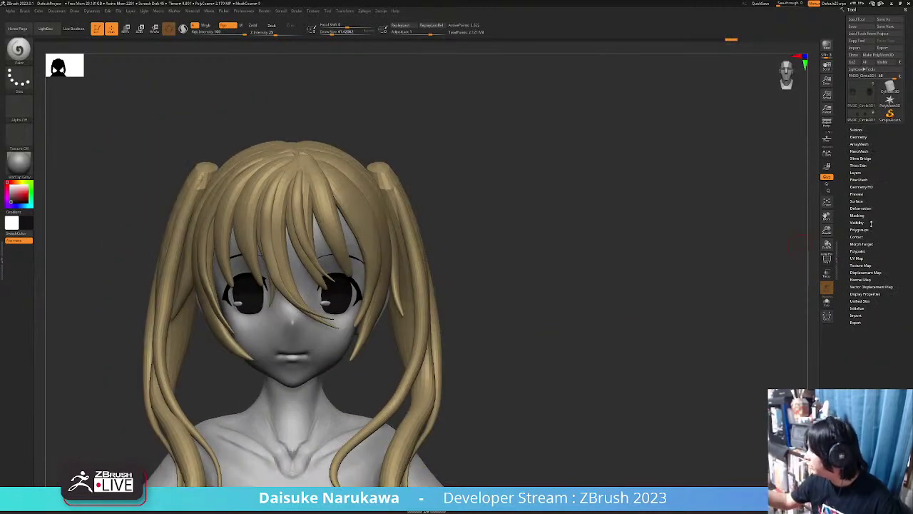
pyautogui.click(860, 250)
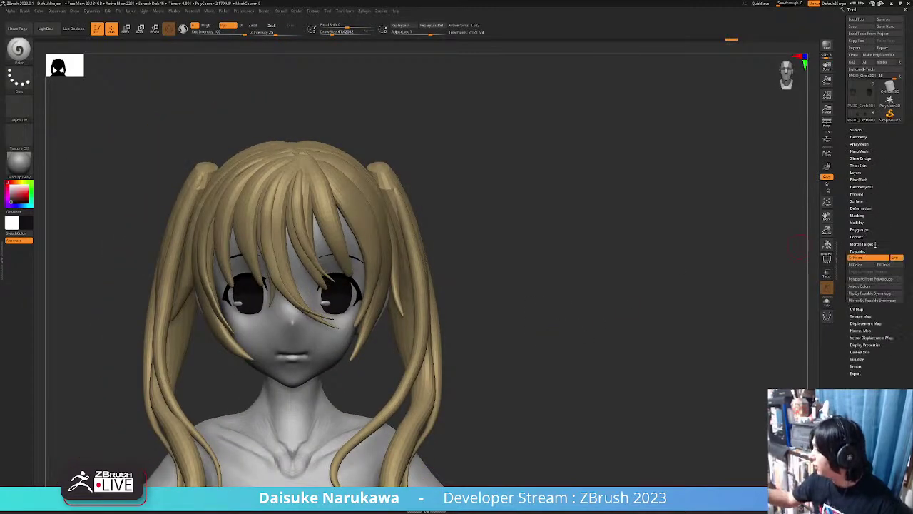
pyautogui.click(862, 147)
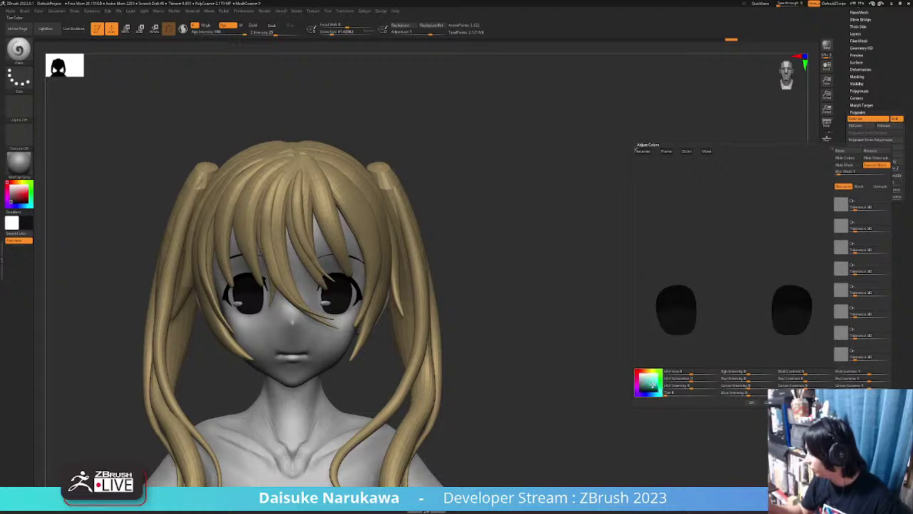
pyautogui.click(701, 392)
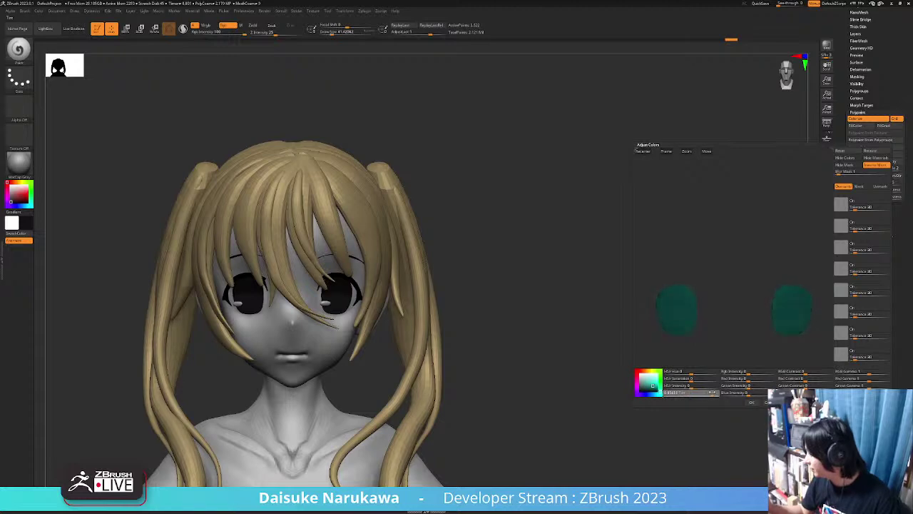
pyautogui.click(709, 392)
pyautogui.click(751, 402)
# Sample the teal iris colour and paint darker teal shading on the upper irises with a smaller brush.
pyautogui.keyDown('alt'); pyautogui.moveTo(459, 404); pyautogui.dragTo(428, 406); pyautogui.keyUp('alt')
pyautogui.moveTo(428, 406); pyautogui.dragTo(323, 390)
pyautogui.press('c')
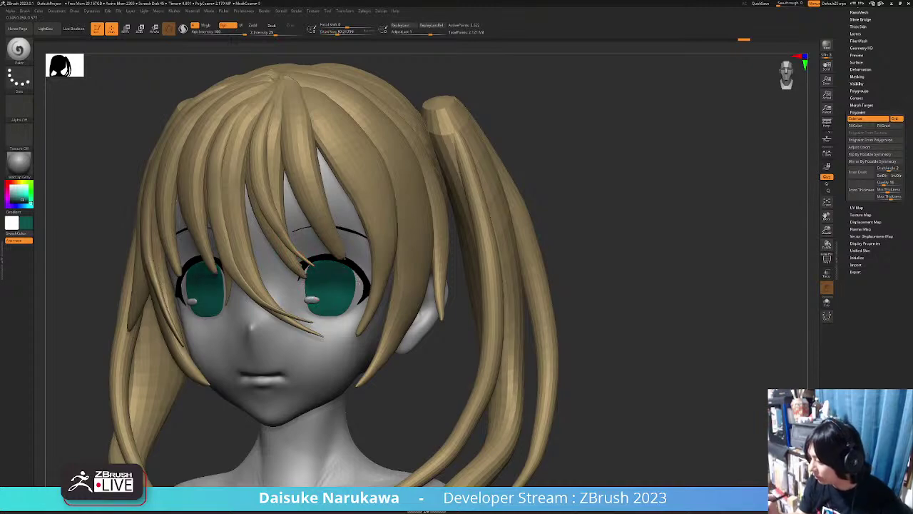
pyautogui.moveTo(349, 314); pyautogui.dragTo(353, 354)
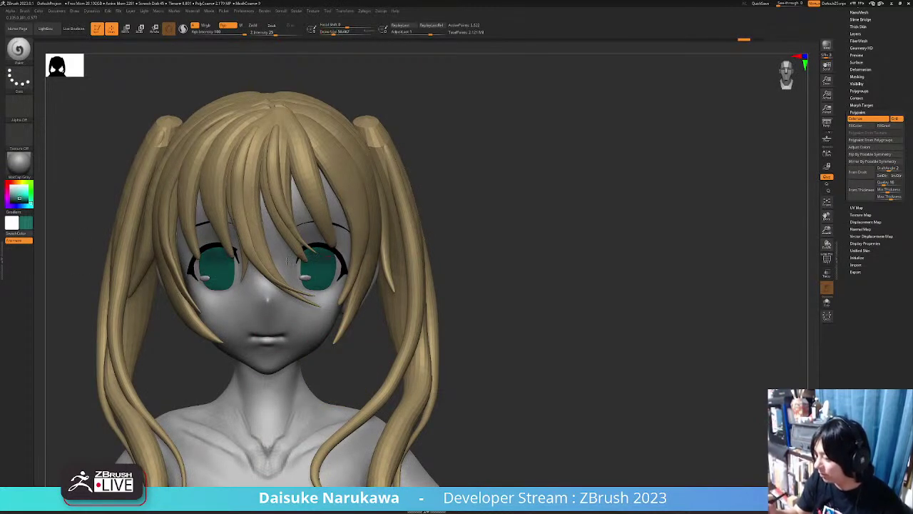
pyautogui.click(330, 33)
pyautogui.keyDown('ctrl'); pyautogui.moveTo(301, 261); pyautogui.dragTo(296, 268, button='right'); pyautogui.keyUp('ctrl')
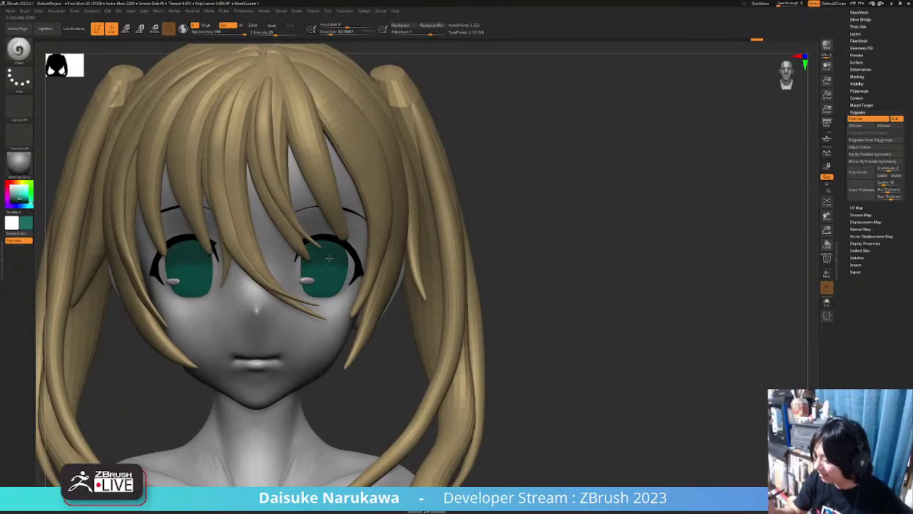
pyautogui.keyDown('ctrl'); pyautogui.moveTo(357, 279); pyautogui.dragTo(320, 263, button='right'); pyautogui.keyUp('ctrl')
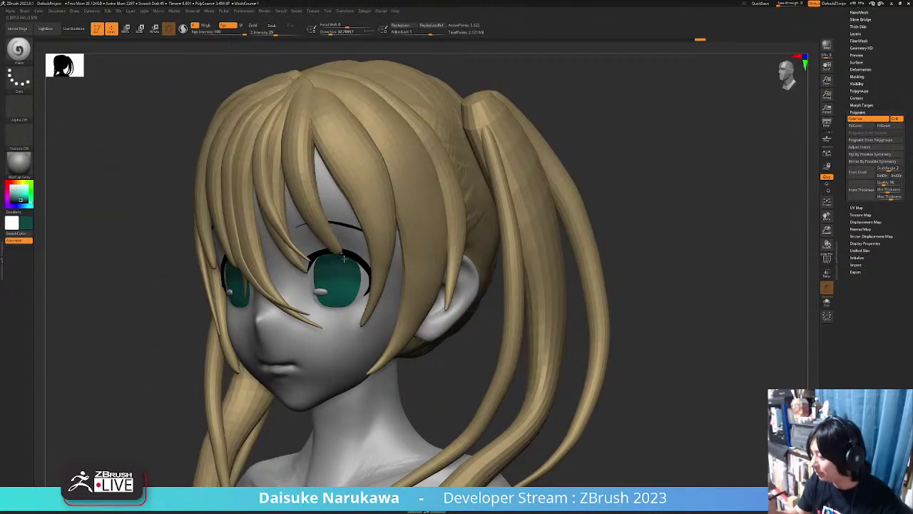
pyautogui.keyDown('ctrl'); pyautogui.moveTo(371, 276); pyautogui.dragTo(357, 251, button='right'); pyautogui.keyUp('ctrl')
pyautogui.moveTo(357, 251)
pyautogui.mouseDown(button='right')
pyautogui.moveTo(397, 289)
pyautogui.moveTo(391, 326)
pyautogui.moveTo(368, 321)
pyautogui.mouseUp(button='right')
# Draw a thin hair strand down the fringe toward the character's left eye with a smaller CurveTube brush.
pyautogui.press('b')
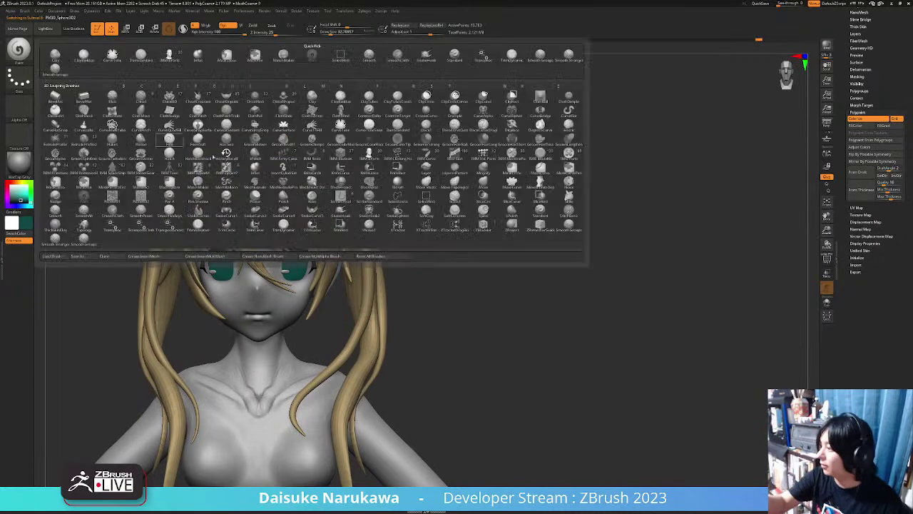
pyautogui.click(113, 57)
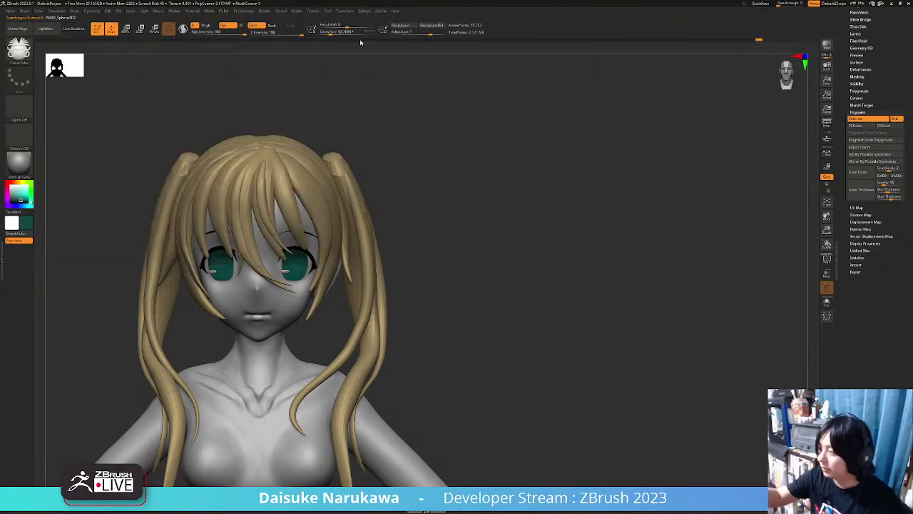
pyautogui.moveTo(326, 86)
pyautogui.keyDown('ctrl'); pyautogui.mouseDown(button='right')
pyautogui.moveTo(321, 146)
pyautogui.moveTo(285, 154)
pyautogui.mouseUp(button='right'); pyautogui.keyUp('ctrl')
pyautogui.moveTo(268, 152); pyautogui.dragTo(319, 259)
pyautogui.hotkey('ctrl', 'z')
pyautogui.press('c')
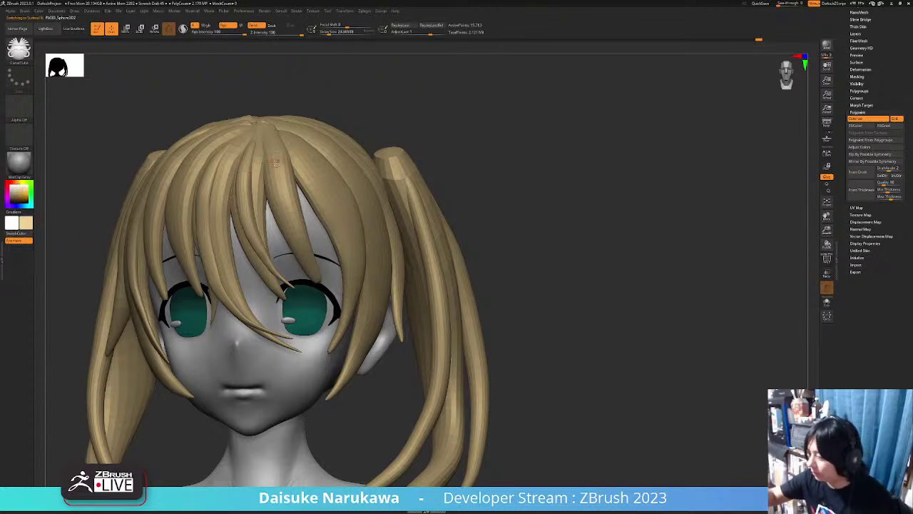
pyautogui.moveTo(327, 274); pyautogui.dragTo(341, 287)
pyautogui.hotkey('ctrl', 'z')
pyautogui.moveTo(267, 153)
pyautogui.mouseDown()
pyautogui.moveTo(288, 220)
pyautogui.moveTo(331, 272)
pyautogui.mouseUp()
pyautogui.hotkey('ctrl', 'z')
pyautogui.moveTo(325, 211); pyautogui.dragTo(186, 75, button='right')
# Pull the new fringe strand into a curve above the character's left eye with an enlarged SnakeHook brush.
pyautogui.click(125, 29)
pyautogui.moveTo(392, 269); pyautogui.dragTo(396, 269)
pyautogui.click(140, 29)
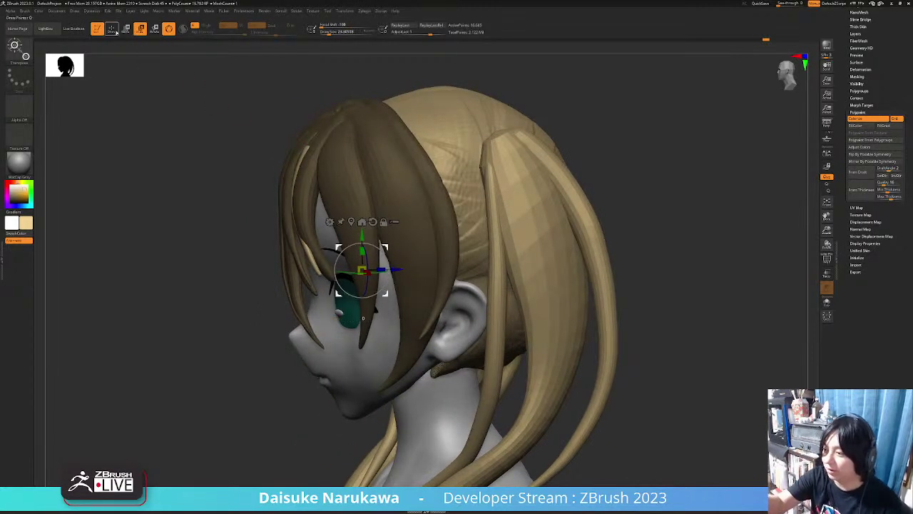
pyautogui.click(114, 30)
pyautogui.click(19, 51)
pyautogui.click(426, 57)
pyautogui.click(355, 31)
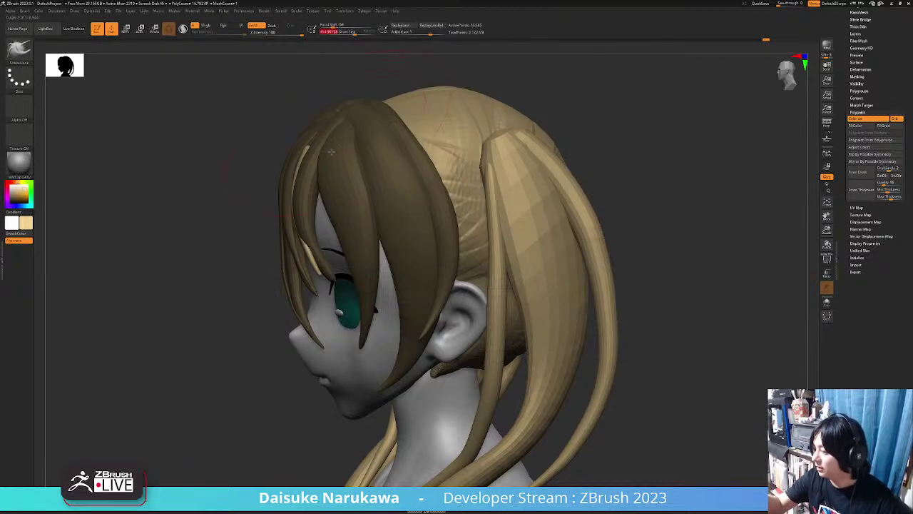
pyautogui.moveTo(300, 230); pyautogui.dragTo(304, 194, button='right')
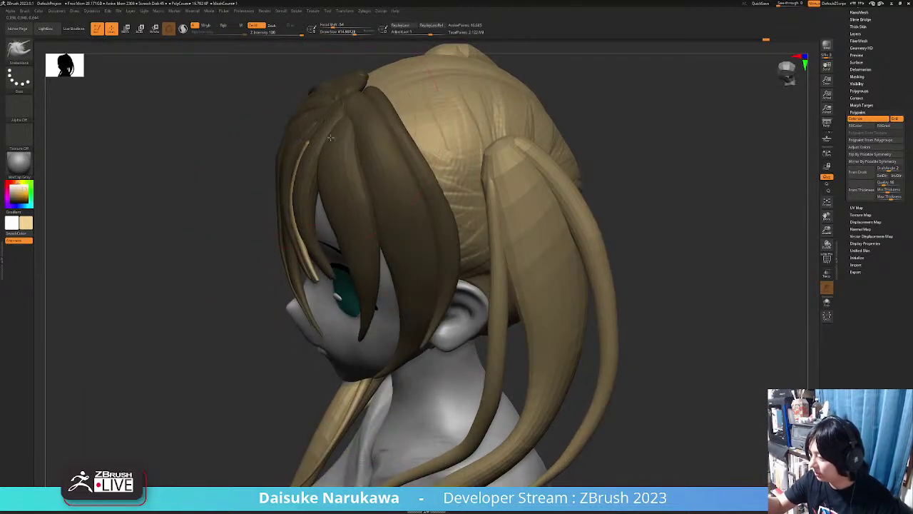
pyautogui.moveTo(311, 253); pyautogui.dragTo(336, 245, button='right')
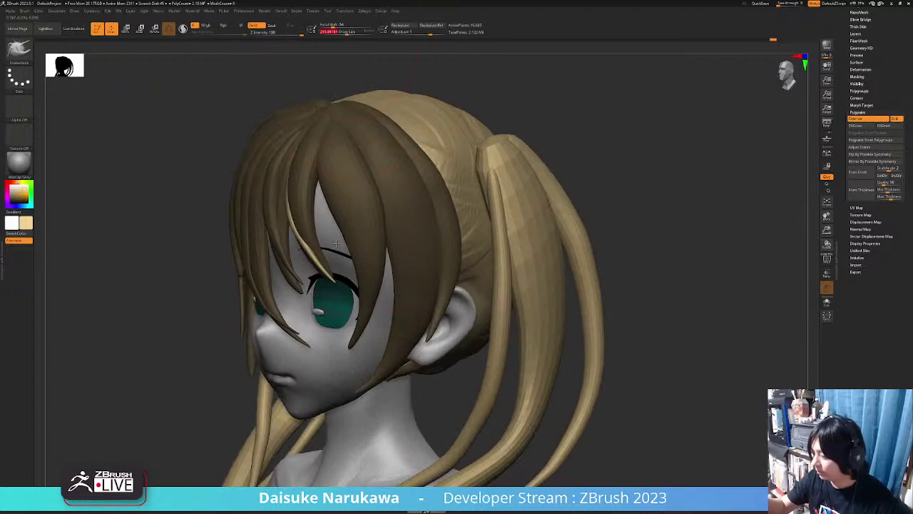
pyautogui.moveTo(367, 309)
pyautogui.mouseDown(button='right')
pyautogui.moveTo(450, 365)
pyautogui.moveTo(516, 373)
pyautogui.moveTo(504, 330)
pyautogui.moveTo(489, 350)
pyautogui.moveTo(518, 359)
pyautogui.moveTo(495, 359)
pyautogui.moveTo(480, 340)
pyautogui.mouseUp(button='right')
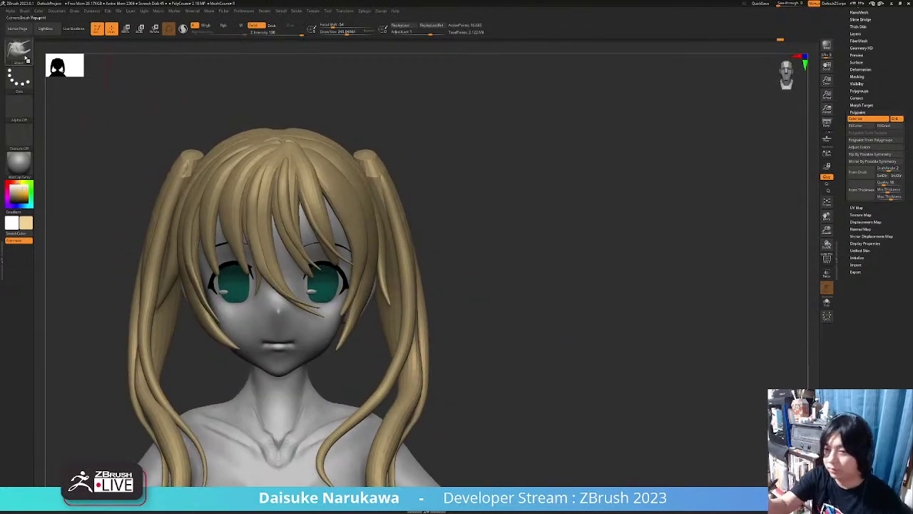
# Draw another thin strand from the upper fringe down past the character's left eye with a reduced CurveTube brush.
pyautogui.press('b')
pyautogui.press('t')
pyautogui.press('d')
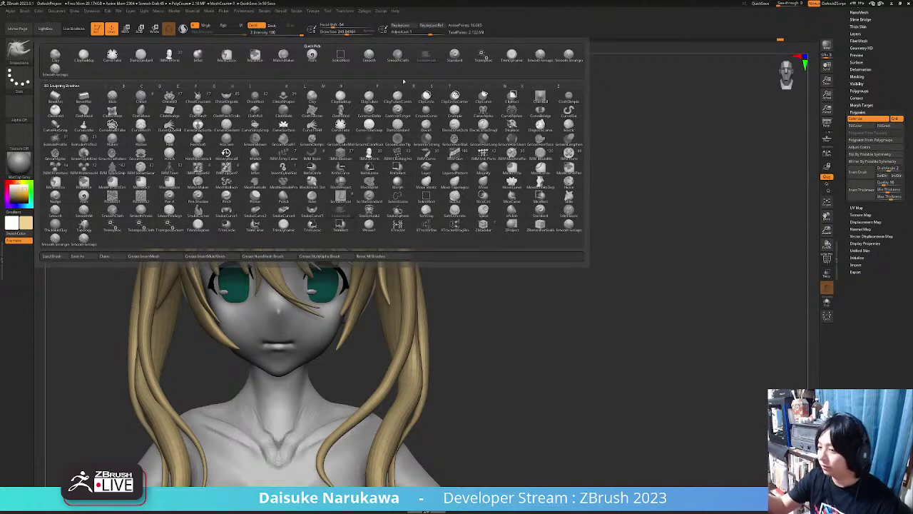
pyautogui.click(112, 56)
pyautogui.click(335, 32)
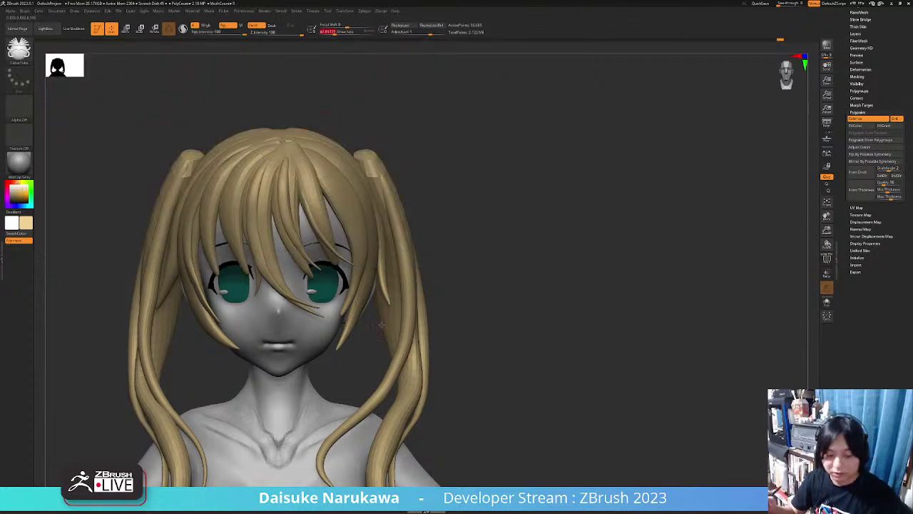
pyautogui.moveTo(391, 325)
pyautogui.mouseDown(button='right')
pyautogui.moveTo(371, 268)
pyautogui.moveTo(357, 275)
pyautogui.moveTo(350, 257)
pyautogui.mouseUp(button='right')
pyautogui.click(330, 32)
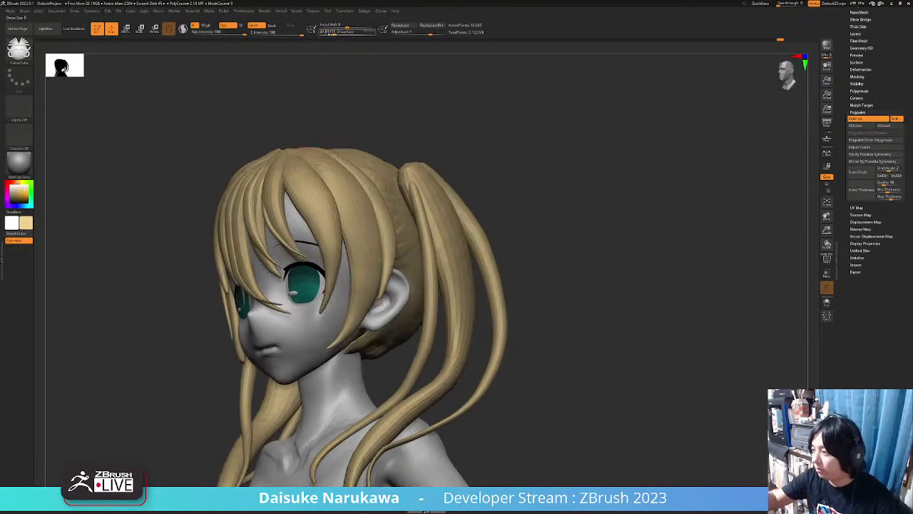
pyautogui.moveTo(302, 202); pyautogui.dragTo(321, 208, button='right')
pyautogui.moveTo(288, 157); pyautogui.dragTo(321, 285)
pyautogui.hotkey('ctrl', 'z')
pyautogui.moveTo(286, 156); pyautogui.dragTo(321, 284)
pyautogui.hotkey('ctrl', 'z')
pyautogui.moveTo(288, 157); pyautogui.dragTo(321, 284)
pyautogui.moveTo(320, 284); pyautogui.dragTo(404, 354, button='right')
# Bend the lower part of the new strand beside the left eye with a larger SnakeHook brush.
pyautogui.click(27, 57)
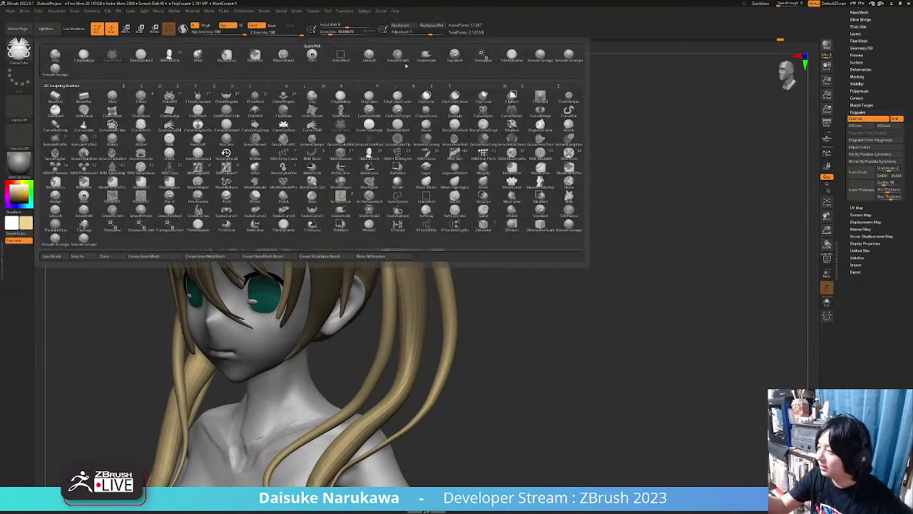
pyautogui.click(423, 53)
pyautogui.click(338, 32)
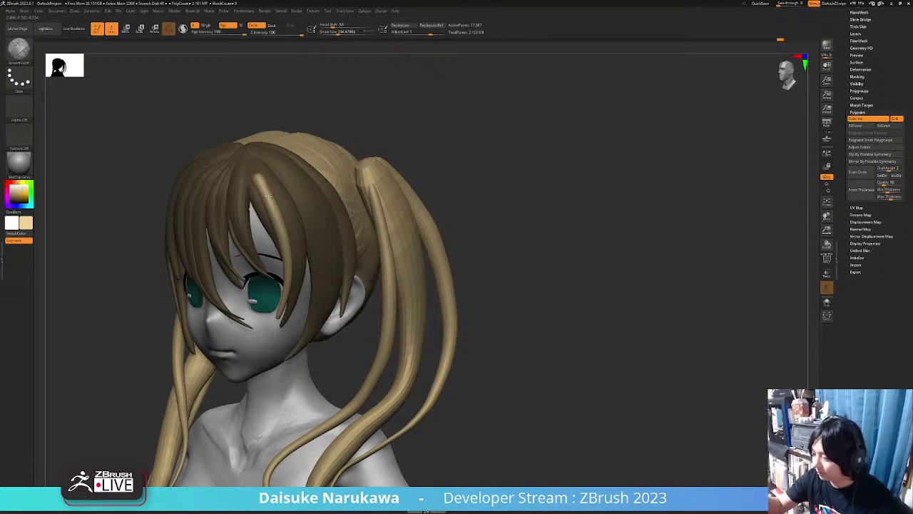
pyautogui.moveTo(281, 312); pyautogui.dragTo(294, 302, button='right')
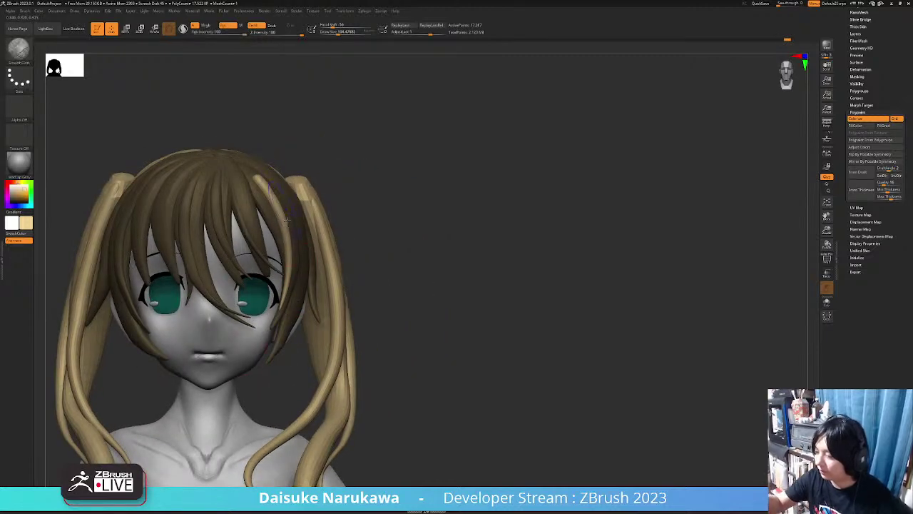
# Pull the strand's upper end toward the crown with the SnakeHook brush, following the curve of the head.
pyautogui.press('b')
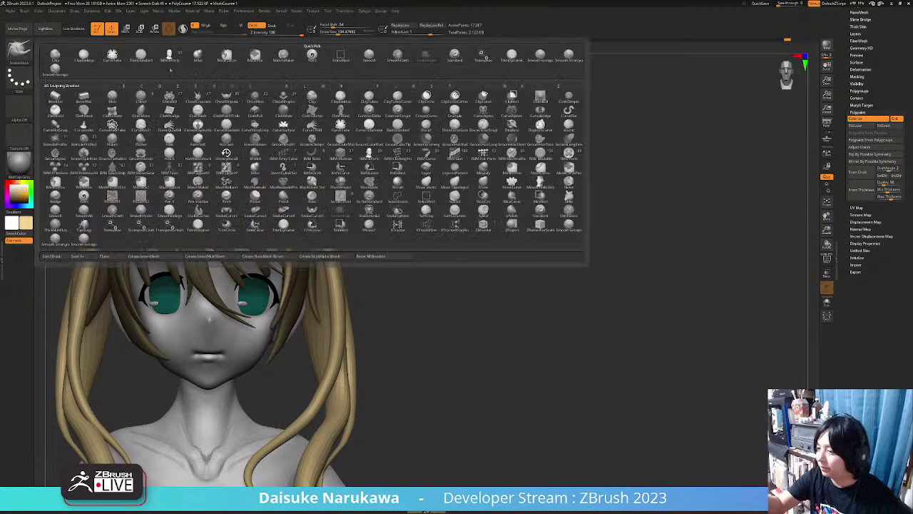
pyautogui.click(112, 55)
pyautogui.press('b')
pyautogui.press('s')
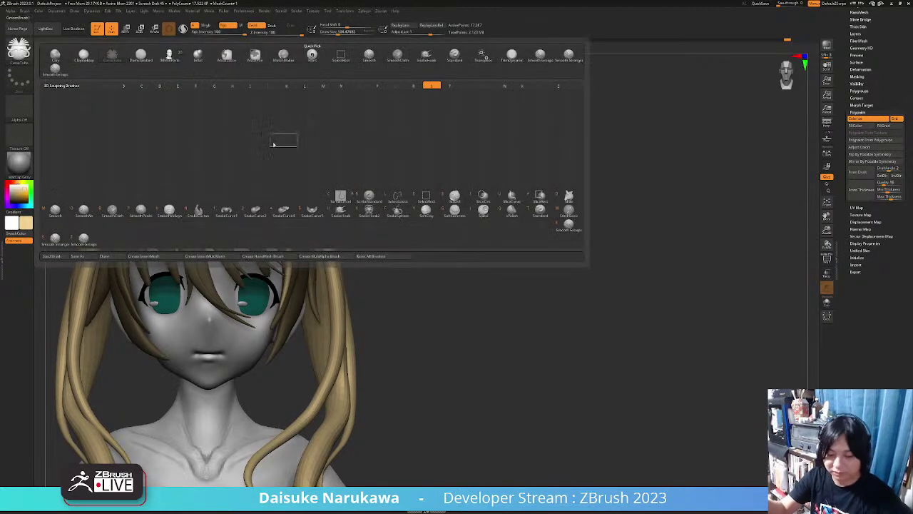
pyautogui.press('h')
pyautogui.moveTo(354, 32); pyautogui.dragTo(359, 43)
pyautogui.keyDown('alt'); pyautogui.moveTo(225, 192); pyautogui.dragTo(246, 175, button='right'); pyautogui.keyUp('alt')
pyautogui.moveTo(249, 178); pyautogui.dragTo(244, 173)
pyautogui.moveTo(314, 207)
pyautogui.mouseDown(button='right')
pyautogui.moveTo(271, 214)
pyautogui.moveTo(283, 252)
pyautogui.moveTo(321, 253)
pyautogui.mouseUp(button='right')
pyautogui.moveTo(250, 183); pyautogui.dragTo(241, 174)
pyautogui.moveTo(241, 173); pyautogui.dragTo(241, 187, button='right')
pyautogui.moveTo(216, 144)
pyautogui.mouseDown()
pyautogui.moveTo(197, 136)
pyautogui.moveTo(235, 174)
pyautogui.mouseUp()
pyautogui.moveTo(207, 143); pyautogui.dragTo(230, 162, button='right')
pyautogui.moveTo(207, 143); pyautogui.dragTo(189, 133)
pyautogui.moveTo(189, 132); pyautogui.dragTo(240, 160, button='right')
pyautogui.moveTo(250, 179); pyautogui.dragTo(234, 161)
pyautogui.moveTo(234, 162); pyautogui.dragTo(228, 159, button='right')
pyautogui.moveTo(226, 159); pyautogui.dragTo(258, 160)
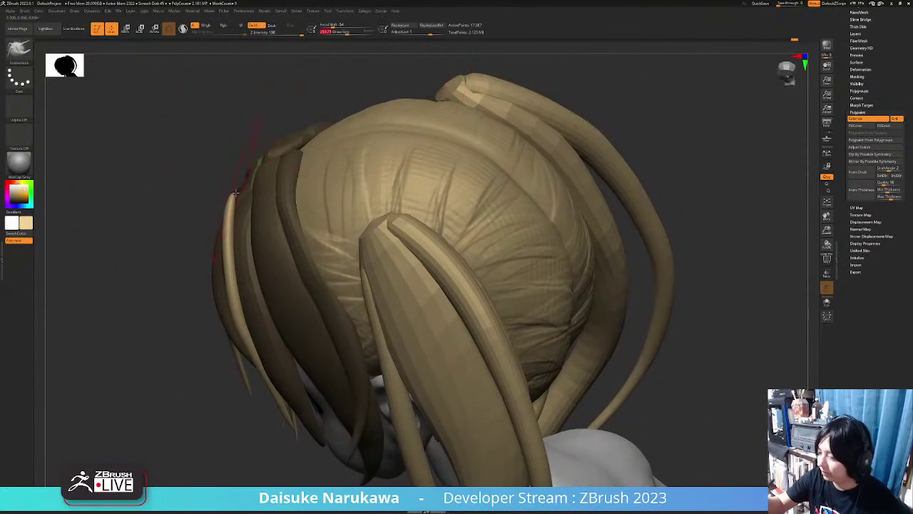
pyautogui.moveTo(229, 225); pyautogui.dragTo(240, 208, button='right')
pyautogui.moveTo(237, 214)
pyautogui.mouseDown()
pyautogui.moveTo(232, 246)
pyautogui.moveTo(233, 227)
pyautogui.mouseUp()
pyautogui.hotkey('ctrl', 'z')
pyautogui.hotkey('ctrl', 'z')
pyautogui.hotkey('ctrl', 'z')
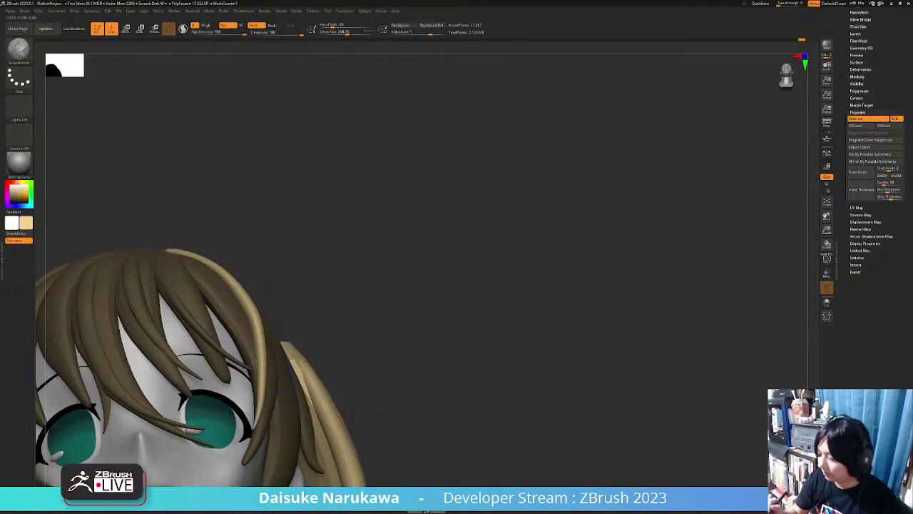
# Smooth and reshape the strand's curve beside the left eye, and clear the mask on the hair.
pyautogui.moveTo(329, 371); pyautogui.dragTo(264, 387, button='right')
pyautogui.moveTo(266, 387)
pyautogui.mouseDown()
pyautogui.moveTo(280, 391)
pyautogui.moveTo(283, 381)
pyautogui.mouseUp()
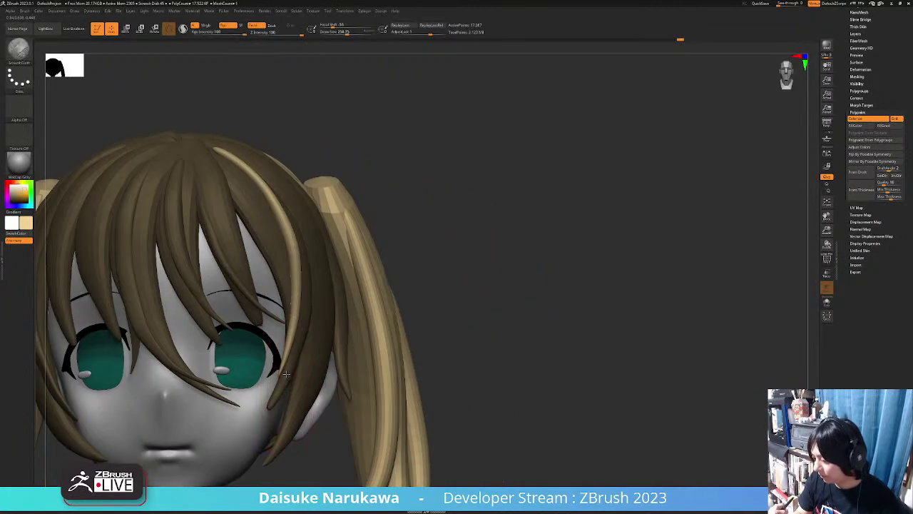
pyautogui.keyDown('alt'); pyautogui.moveTo(309, 314); pyautogui.dragTo(319, 291, button='right'); pyautogui.keyUp('alt')
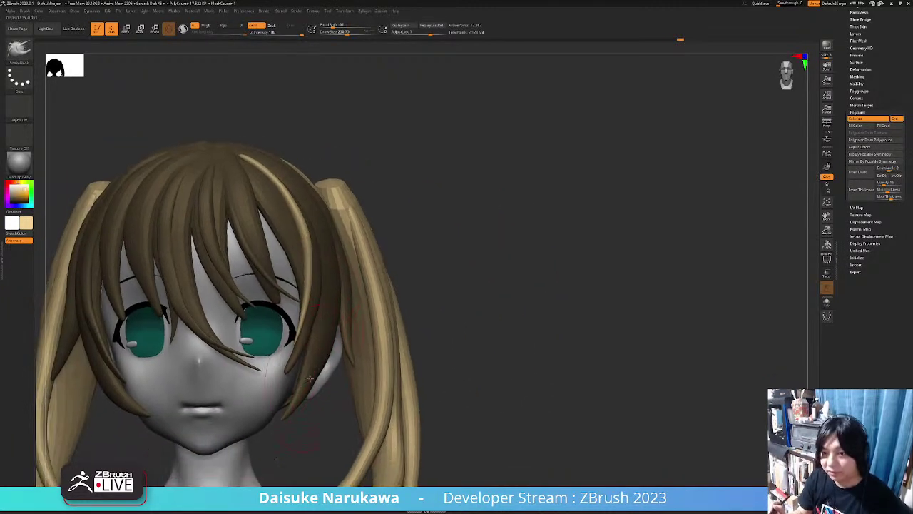
pyautogui.keyDown('ctrl'); pyautogui.moveTo(288, 366); pyautogui.dragTo(379, 281, button='right'); pyautogui.keyUp('ctrl')
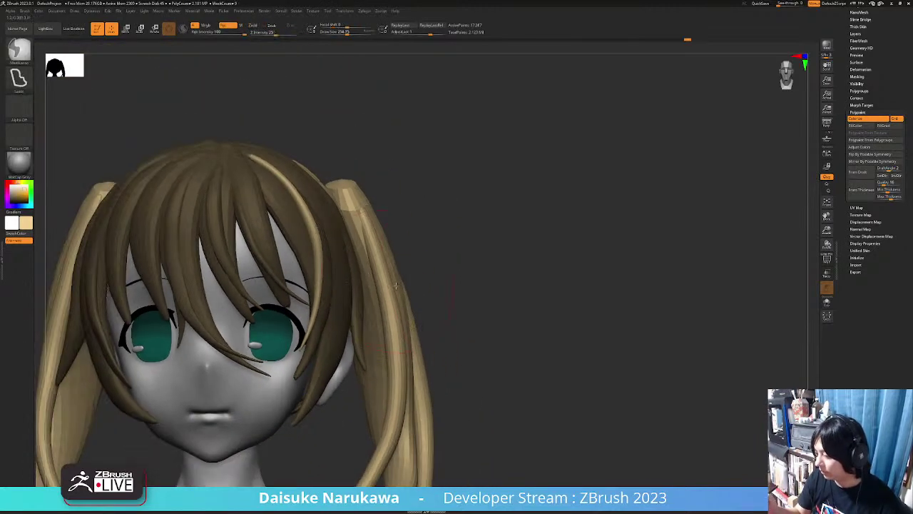
pyautogui.keyDown('ctrl'); pyautogui.moveTo(452, 298); pyautogui.dragTo(445, 367); pyautogui.keyUp('ctrl')
pyautogui.moveTo(445, 374); pyautogui.dragTo(415, 369, button='right')
# Draw a thin strand hanging in front of the character's right ear with a reduced CurveTube brush.
pyautogui.click(19, 51)
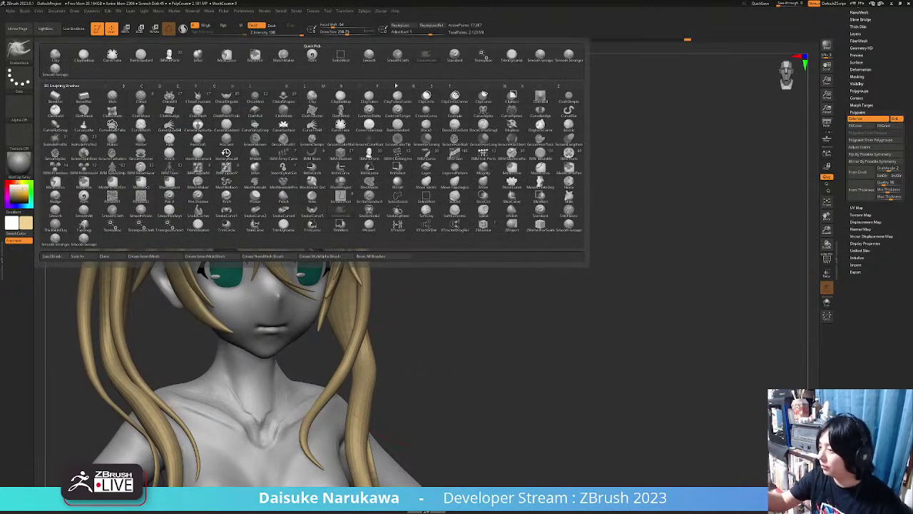
pyautogui.click(118, 59)
pyautogui.keyDown('alt'); pyautogui.moveTo(139, 256); pyautogui.dragTo(243, 293, button='right'); pyautogui.keyUp('alt')
pyautogui.moveTo(362, 32); pyautogui.dragTo(340, 32)
pyautogui.keyDown('alt'); pyautogui.moveTo(260, 235); pyautogui.dragTo(259, 219, button='right'); pyautogui.keyUp('alt')
pyautogui.moveTo(258, 352); pyautogui.dragTo(257, 355)
pyautogui.hotkey('ctrl', 'z')
pyautogui.moveTo(340, 33); pyautogui.dragTo(333, 33)
pyautogui.moveTo(293, 357); pyautogui.dragTo(286, 374)
pyautogui.moveTo(295, 311)
pyautogui.mouseDown(button='right')
pyautogui.moveTo(295, 296)
pyautogui.moveTo(310, 306)
pyautogui.moveTo(308, 291)
pyautogui.mouseUp(button='right')
# Reshape the strand in front of the right ear with an enlarged SnakeHook brush.
pyautogui.click(19, 50)
pyautogui.click(425, 57)
pyautogui.moveTo(333, 33); pyautogui.dragTo(345, 33)
pyautogui.moveTo(342, 100); pyautogui.dragTo(300, 104, button='right')
pyautogui.moveTo(269, 247)
pyautogui.mouseDown()
pyautogui.moveTo(279, 249)
pyautogui.moveTo(284, 291)
pyautogui.mouseUp()
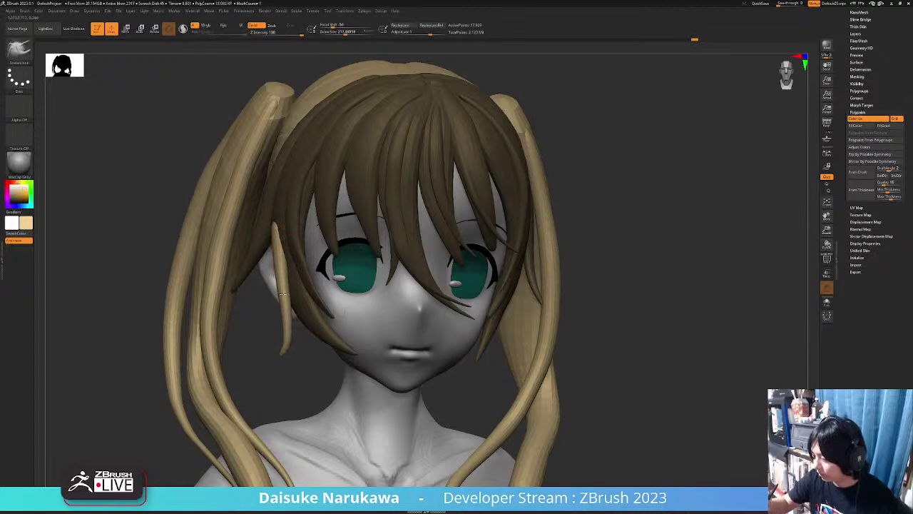
pyautogui.moveTo(291, 302); pyautogui.dragTo(341, 319, button='right')
pyautogui.moveTo(289, 287); pyautogui.dragTo(299, 288)
pyautogui.moveTo(298, 288)
pyautogui.mouseDown(button='right')
pyautogui.moveTo(347, 291)
pyautogui.moveTo(300, 285)
pyautogui.moveTo(300, 229)
pyautogui.mouseUp(button='right')
# Smooth the right ear strand, refine its tip into a gentle curve, and clear the mask.
pyautogui.press('shift')
pyautogui.moveTo(303, 284)
pyautogui.mouseDown(button='right')
pyautogui.moveTo(295, 315)
pyautogui.moveTo(288, 264)
pyautogui.moveTo(277, 370)
pyautogui.moveTo(250, 369)
pyautogui.mouseUp(button='right')
pyautogui.moveTo(214, 380); pyautogui.dragTo(213, 379)
pyautogui.moveTo(214, 383); pyautogui.dragTo(212, 370, button='right')
pyautogui.moveTo(221, 356); pyautogui.dragTo(219, 359)
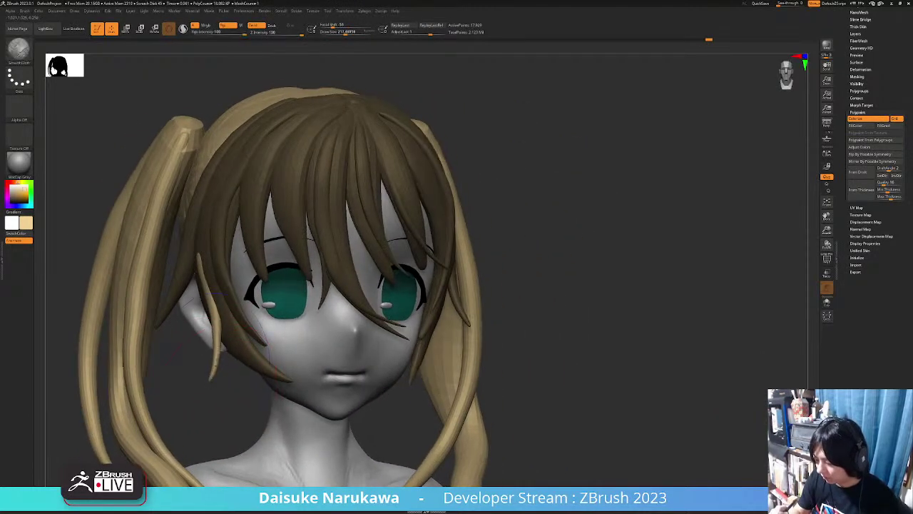
pyautogui.keyDown('ctrl'); pyautogui.moveTo(218, 360); pyautogui.dragTo(217, 400, button='right'); pyautogui.keyUp('ctrl')
pyautogui.moveTo(216, 350); pyautogui.dragTo(214, 353)
pyautogui.keyDown('ctrl'); pyautogui.moveTo(214, 353); pyautogui.dragTo(286, 267, button='right'); pyautogui.keyUp('ctrl')
pyautogui.keyDown('ctrl'); pyautogui.moveTo(434, 302); pyautogui.dragTo(442, 344); pyautogui.keyUp('ctrl')
pyautogui.moveTo(442, 344)
pyautogui.mouseDown(button='right')
pyautogui.moveTo(502, 330)
pyautogui.moveTo(444, 333)
pyautogui.moveTo(437, 361)
pyautogui.mouseUp(button='right')
pyautogui.moveTo(437, 361); pyautogui.dragTo(378, 323, button='right')
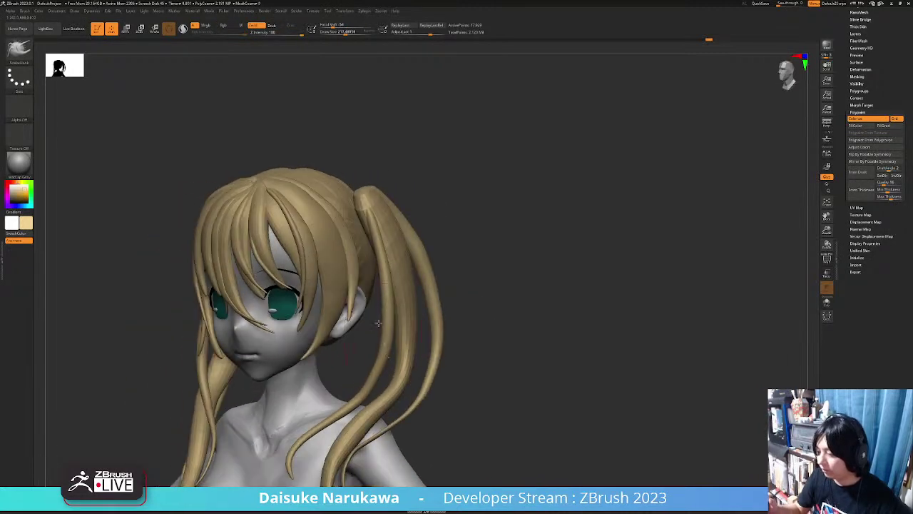
# Draw a matching thin strand in front of the character's left ear with a small CurveTube brush.
pyautogui.click(21, 52)
pyautogui.click(112, 55)
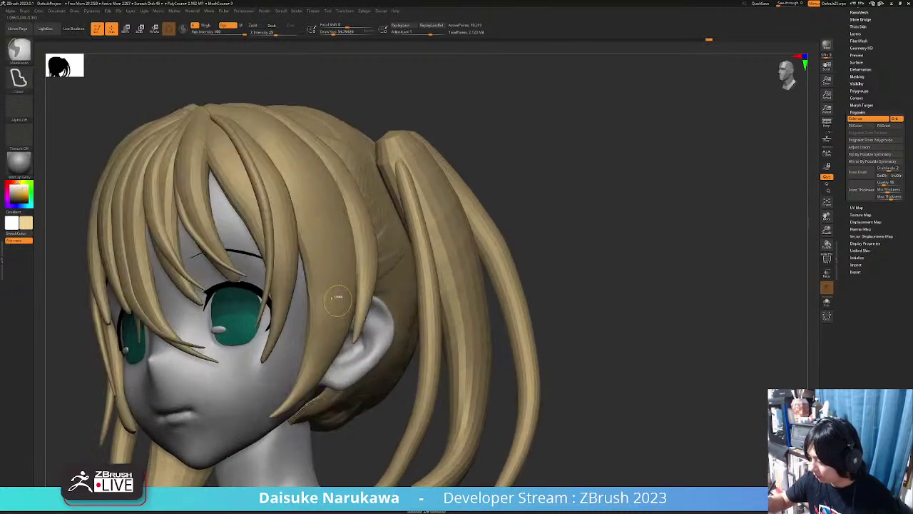
pyautogui.press('s')
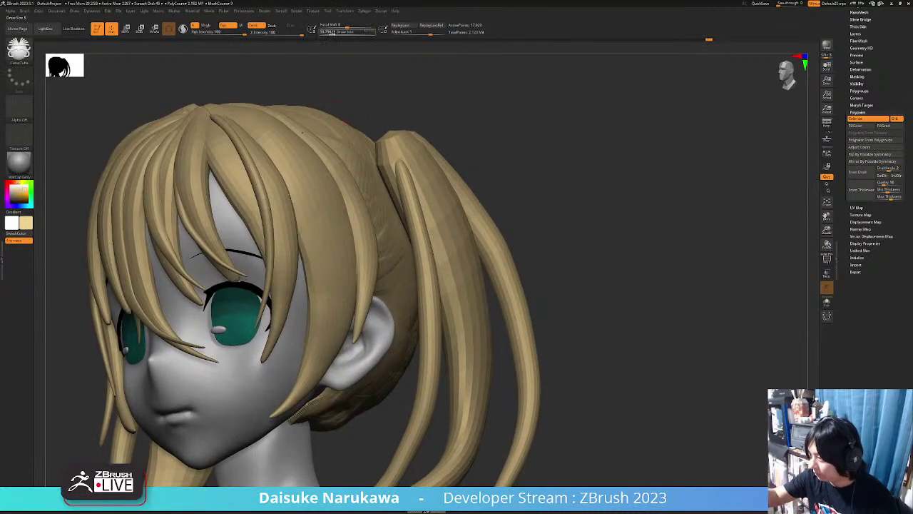
pyautogui.moveTo(355, 420); pyautogui.dragTo(357, 422)
pyautogui.moveTo(371, 371)
pyautogui.mouseDown(button='right')
pyautogui.moveTo(285, 364)
pyautogui.moveTo(278, 307)
pyautogui.mouseUp(button='right')
pyautogui.moveTo(278, 307)
pyautogui.mouseDown(button='right')
pyautogui.moveTo(361, 284)
pyautogui.moveTo(375, 229)
pyautogui.mouseUp(button='right')
pyautogui.moveTo(214, 171); pyautogui.dragTo(276, 158, button='right')
# Pull the left ear strand into a hanging curve with an enlarged SnakeHook brush, and clear the mask.
pyautogui.click(22, 54)
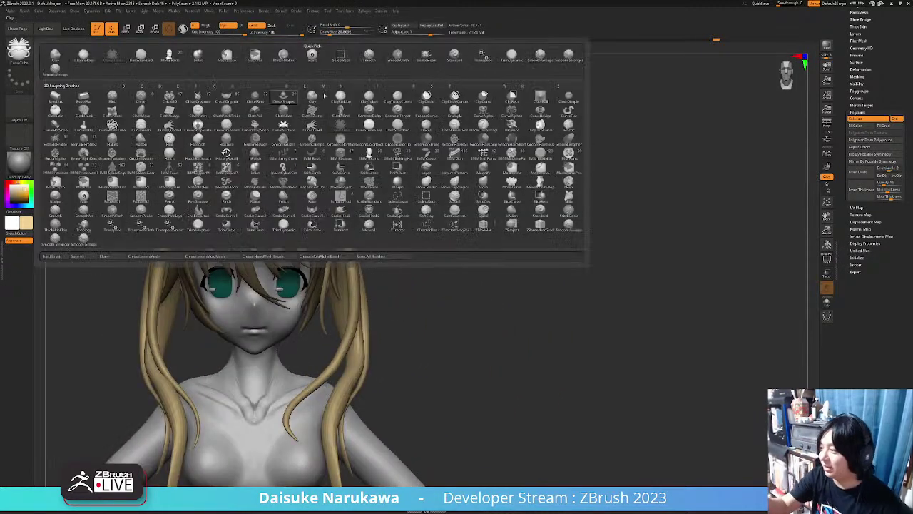
pyautogui.click(409, 58)
pyautogui.click(342, 34)
pyautogui.moveTo(307, 262)
pyautogui.mouseDown(button='right')
pyautogui.moveTo(327, 264)
pyautogui.moveTo(268, 270)
pyautogui.moveTo(329, 267)
pyautogui.moveTo(324, 298)
pyautogui.moveTo(341, 299)
pyautogui.moveTo(286, 290)
pyautogui.mouseUp(button='right')
pyautogui.moveTo(341, 282); pyautogui.dragTo(347, 438, button='right')
pyautogui.moveTo(345, 399); pyautogui.dragTo(349, 420)
pyautogui.keyDown('ctrl'); pyautogui.moveTo(348, 419); pyautogui.dragTo(456, 341, button='right'); pyautogui.keyUp('ctrl')
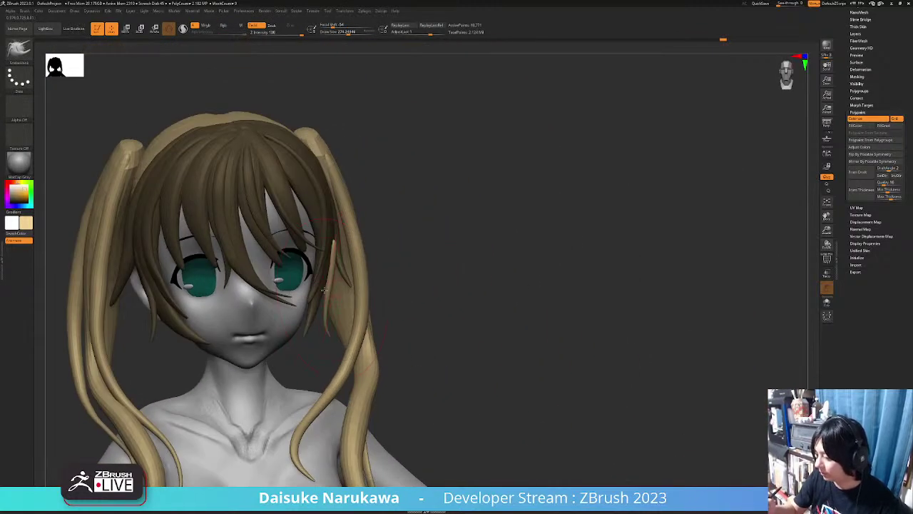
pyautogui.moveTo(320, 278); pyautogui.dragTo(286, 274, button='right')
pyautogui.keyDown('ctrl'); pyautogui.moveTo(478, 266); pyautogui.dragTo(501, 331); pyautogui.keyUp('ctrl')
pyautogui.keyDown('shift'); pyautogui.moveTo(502, 331); pyautogui.dragTo(474, 376, button='right'); pyautogui.keyUp('shift')
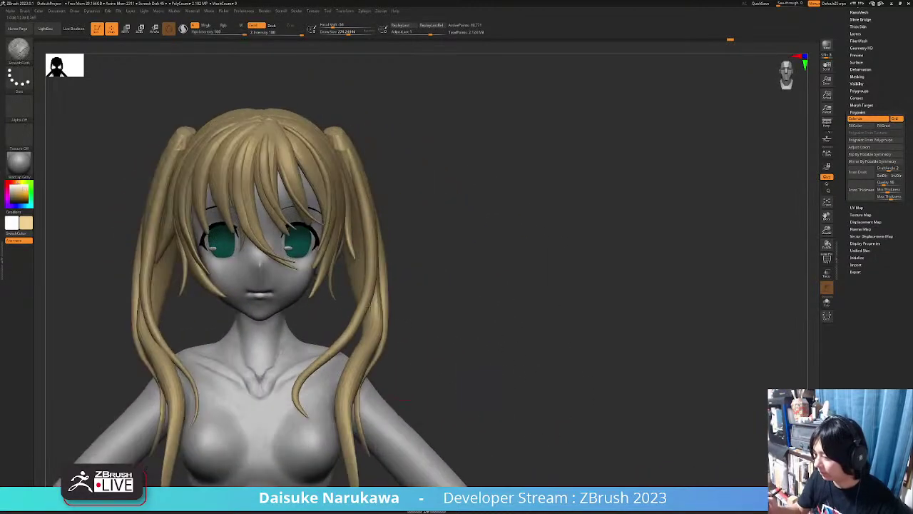
# Refine the curves of the thin side strands in front of both ears with the SnakeHook brush.
pyautogui.keyDown('ctrl'); pyautogui.moveTo(328, 239); pyautogui.dragTo(320, 254, button='right'); pyautogui.keyUp('ctrl')
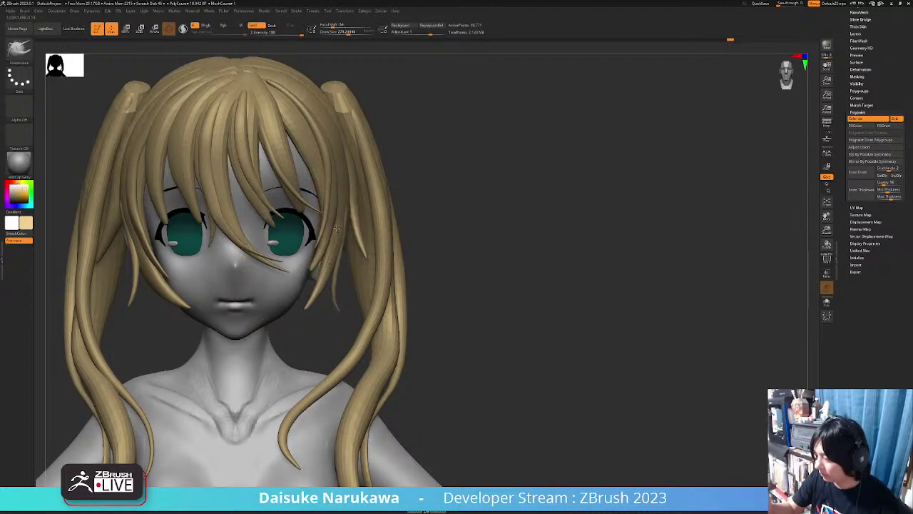
pyautogui.keyDown('alt'); pyautogui.moveTo(207, 329); pyautogui.dragTo(244, 363, button='right'); pyautogui.keyUp('alt')
pyautogui.keyDown('ctrl'); pyautogui.moveTo(244, 363); pyautogui.dragTo(218, 366, button='right'); pyautogui.keyUp('ctrl')
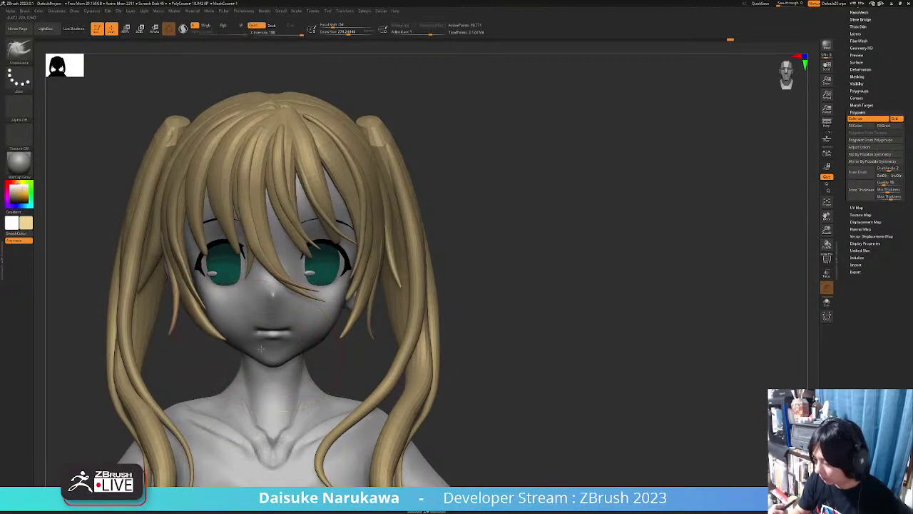
pyautogui.keyDown('ctrl'); pyautogui.moveTo(174, 297); pyautogui.dragTo(178, 335, button='right'); pyautogui.keyUp('ctrl')
pyautogui.moveTo(190, 274); pyautogui.dragTo(179, 272)
pyautogui.keyDown('ctrl'); pyautogui.moveTo(179, 271); pyautogui.dragTo(214, 188, button='right'); pyautogui.keyUp('ctrl')
pyautogui.moveTo(328, 326); pyautogui.dragTo(358, 319, button='right')
pyautogui.keyDown('ctrl'); pyautogui.moveTo(465, 351); pyautogui.dragTo(467, 386, button='right'); pyautogui.keyUp('ctrl')
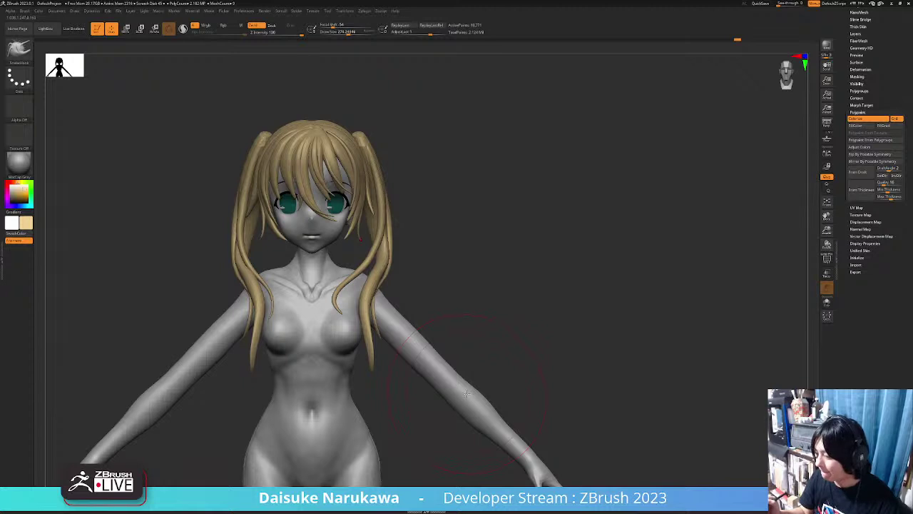
pyautogui.keyDown('ctrl'); pyautogui.moveTo(467, 391); pyautogui.dragTo(448, 389, button='right'); pyautogui.keyUp('ctrl')
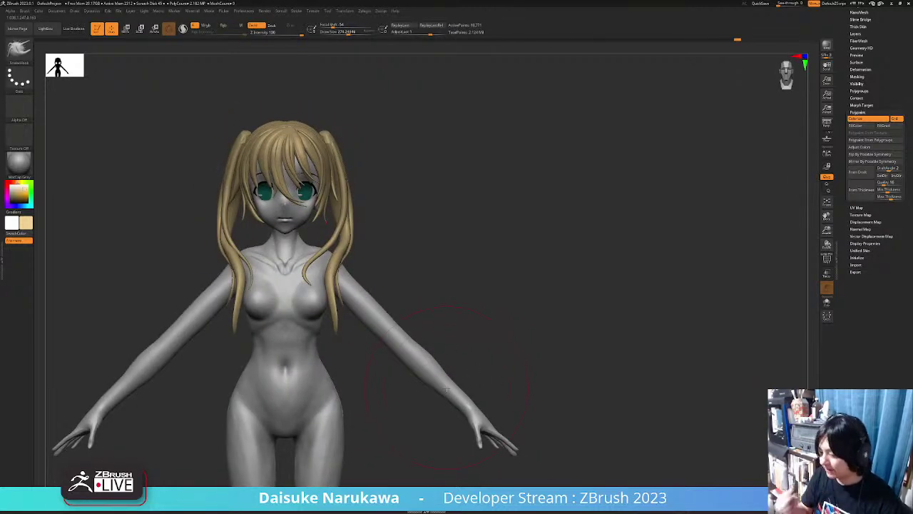
pyautogui.press('space')
pyautogui.click(441, 385)
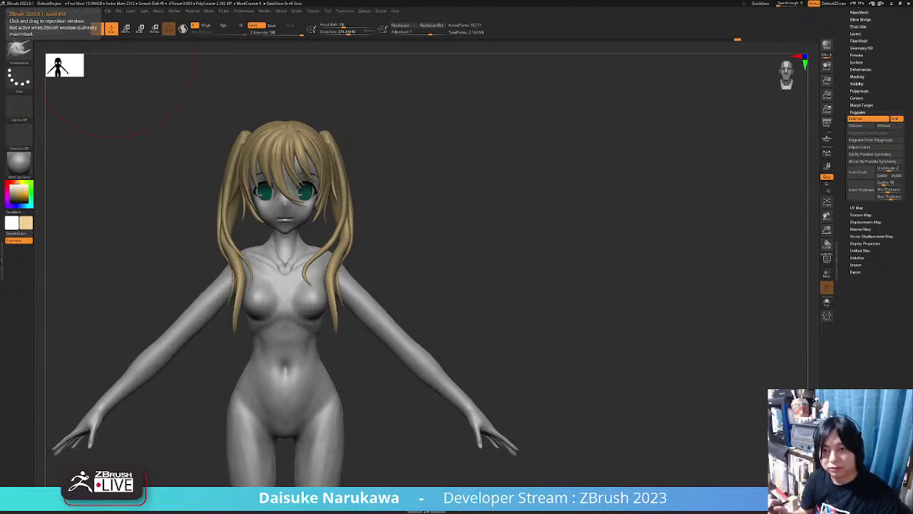
# Make the body mesh the active subtool and frame the torso from the front.
pyautogui.keyDown('ctrl'); pyautogui.moveTo(318, 208); pyautogui.dragTo(351, 414, button='right'); pyautogui.keyUp('ctrl')
pyautogui.keyDown('alt'); pyautogui.click(340, 326); pyautogui.keyUp('alt')
pyautogui.moveTo(339, 326); pyautogui.dragTo(327, 321, button='right')
pyautogui.keyDown('alt'); pyautogui.click(343, 209); pyautogui.keyUp('alt')
pyautogui.keyDown('ctrl'); pyautogui.moveTo(342, 214); pyautogui.dragTo(321, 338, button='right'); pyautogui.keyUp('ctrl')
pyautogui.keyDown('alt'); pyautogui.click(421, 339); pyautogui.keyUp('alt')
pyautogui.moveTo(421, 340)
pyautogui.mouseDown(button='right')
pyautogui.moveTo(464, 346)
pyautogui.moveTo(370, 369)
pyautogui.moveTo(374, 318)
pyautogui.mouseUp(button='right')
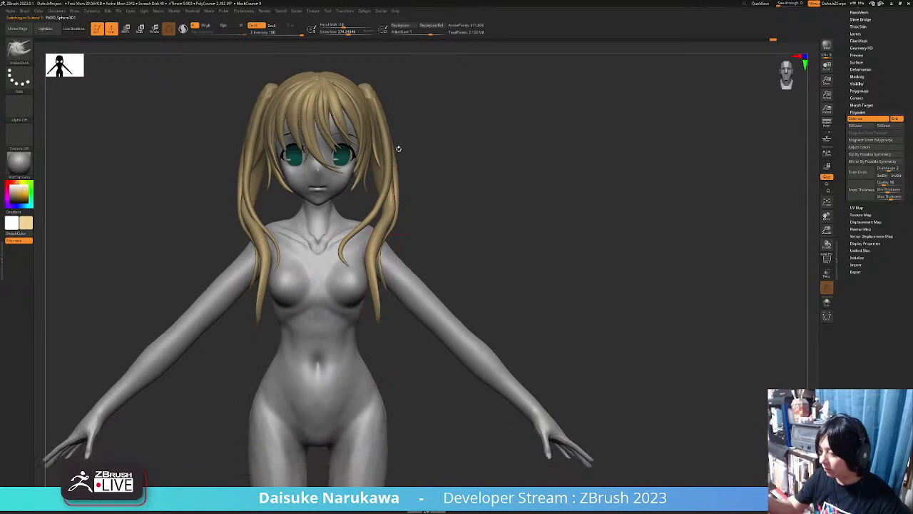
# Build up the upper abdomen just below the chest with the ClayBuildup brush.
pyautogui.click(19, 51)
pyautogui.click(19, 51)
pyautogui.click(19, 51)
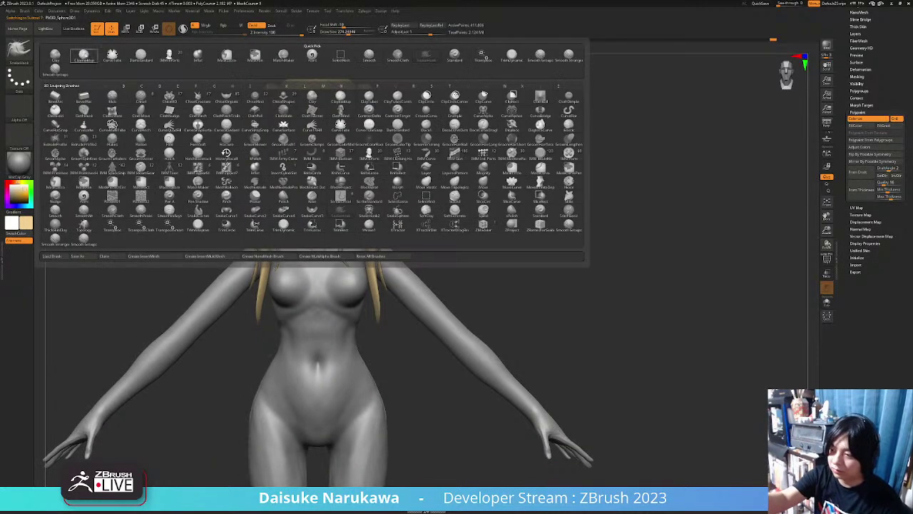
pyautogui.click(84, 56)
pyautogui.click(339, 32)
pyautogui.moveTo(339, 303); pyautogui.dragTo(324, 284, button='right')
pyautogui.click(340, 32)
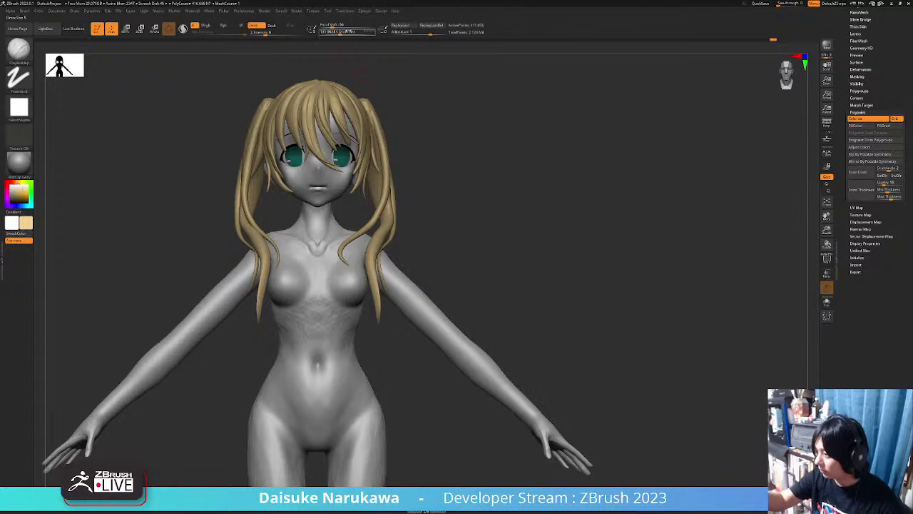
# Add ClayBuildup strokes down the midriff and around the navel to define the abdominal forms.
pyautogui.moveTo(339, 342); pyautogui.dragTo(346, 339, button='right')
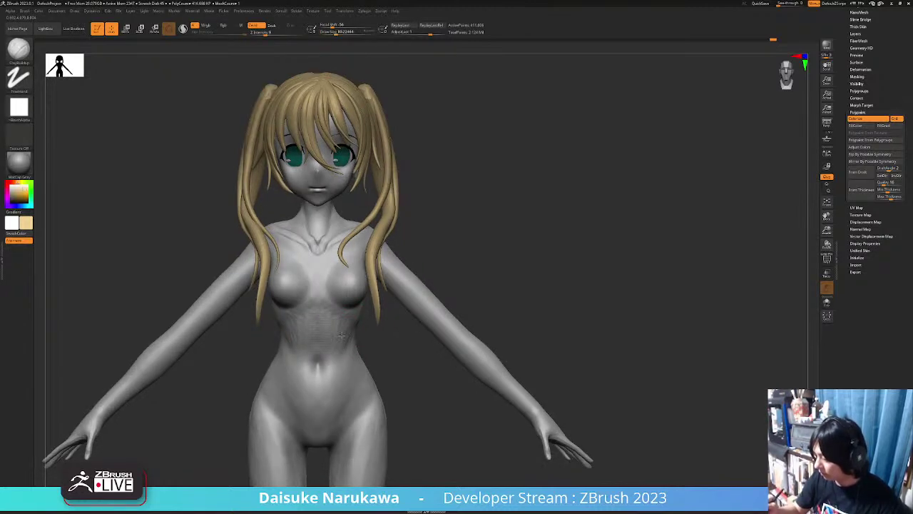
pyautogui.keyDown('alt'); pyautogui.moveTo(339, 348); pyautogui.dragTo(339, 323, button='right'); pyautogui.keyUp('alt')
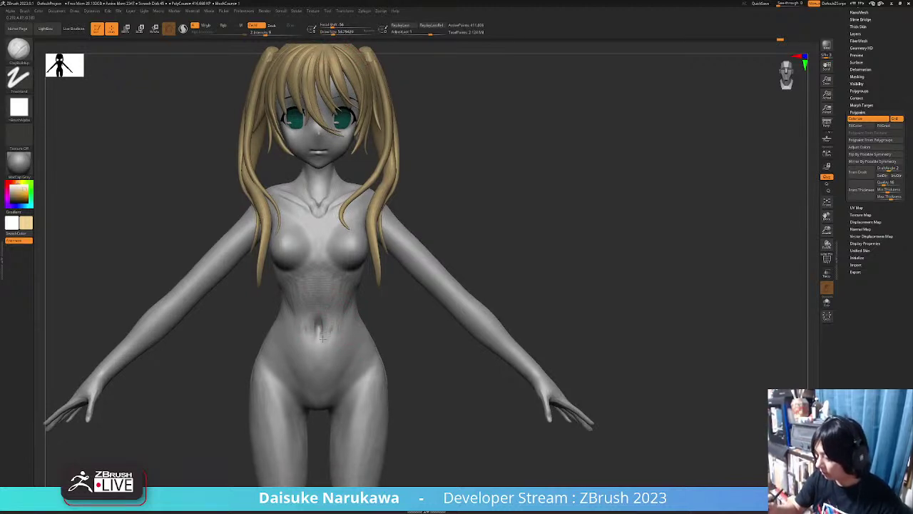
pyautogui.moveTo(319, 331); pyautogui.dragTo(326, 328, button='right')
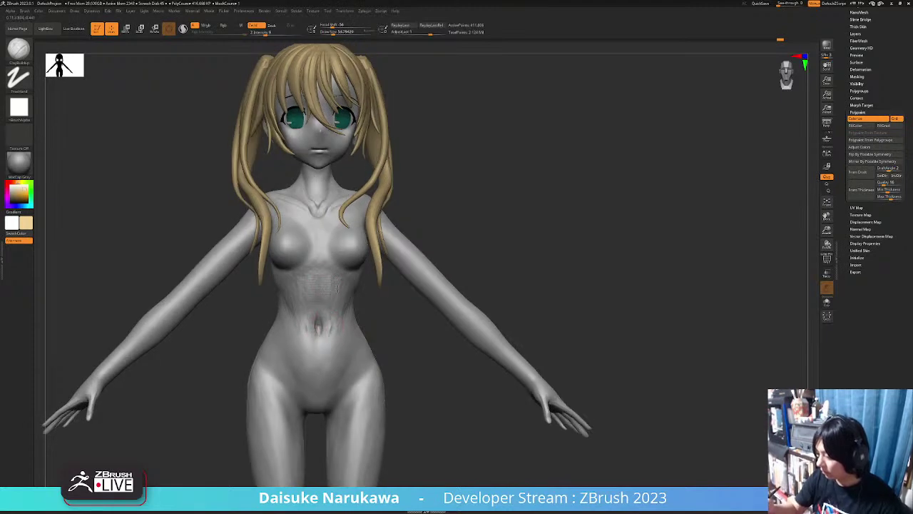
pyautogui.moveTo(342, 294)
pyautogui.keyDown('ctrl'); pyautogui.mouseDown(button='right')
pyautogui.moveTo(357, 386)
pyautogui.moveTo(374, 413)
pyautogui.moveTo(333, 413)
pyautogui.mouseUp(button='right'); pyautogui.keyUp('ctrl')
# Build up the buttocks and hips from behind, check the body in isolation, and show the other parts again.
pyautogui.moveTo(477, 334); pyautogui.dragTo(408, 331, button='right')
pyautogui.keyDown('ctrl'); pyautogui.moveTo(312, 329); pyautogui.dragTo(312, 291, button='right'); pyautogui.keyUp('ctrl')
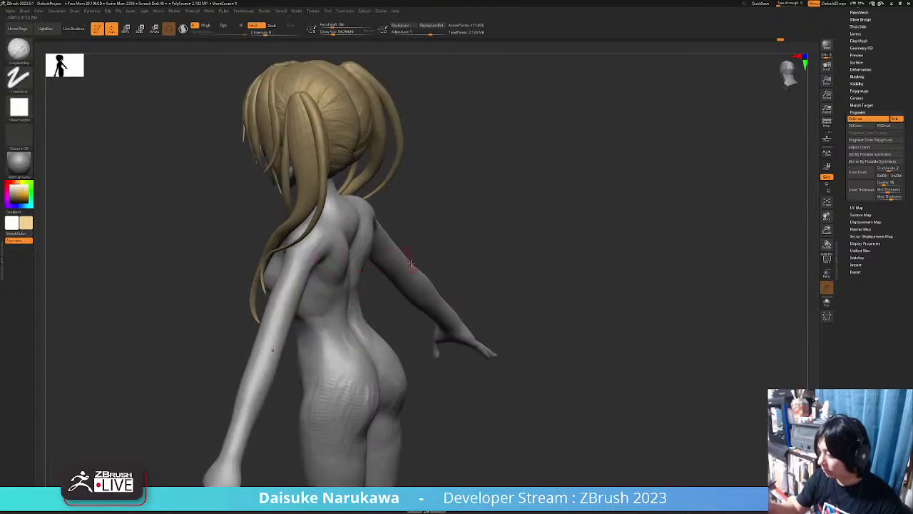
pyautogui.click(826, 302)
pyautogui.moveTo(583, 332); pyautogui.dragTo(436, 234, button='right')
pyautogui.moveTo(337, 34); pyautogui.dragTo(333, 33)
pyautogui.moveTo(457, 142)
pyautogui.mouseDown(button='right')
pyautogui.moveTo(360, 181)
pyautogui.moveTo(394, 152)
pyautogui.moveTo(469, 325)
pyautogui.moveTo(507, 342)
pyautogui.moveTo(730, 310)
pyautogui.mouseUp(button='right')
pyautogui.click(827, 301)
# Refine the abdomen around the navel with close-up ClayBuildup strokes.
pyautogui.moveTo(602, 363); pyautogui.dragTo(587, 386, button='right')
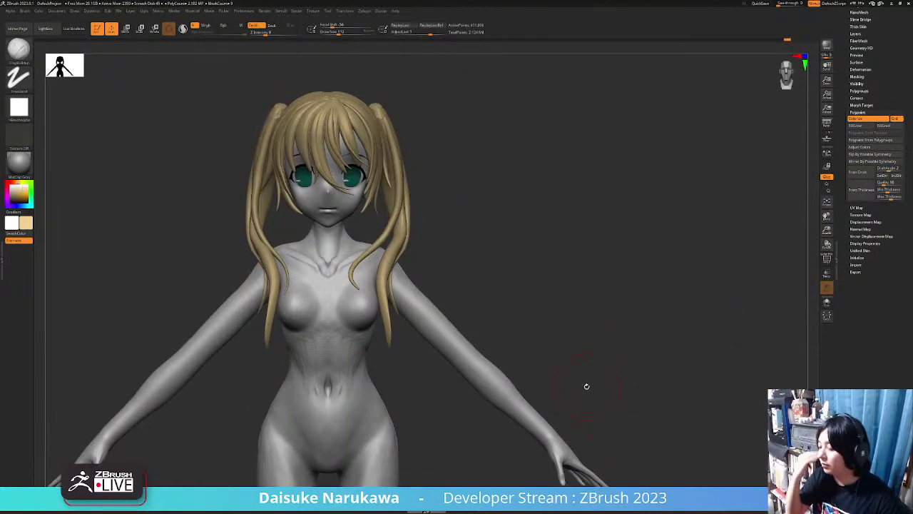
pyautogui.keyDown('ctrl'); pyautogui.moveTo(497, 361); pyautogui.dragTo(319, 346, button='right'); pyautogui.keyUp('ctrl')
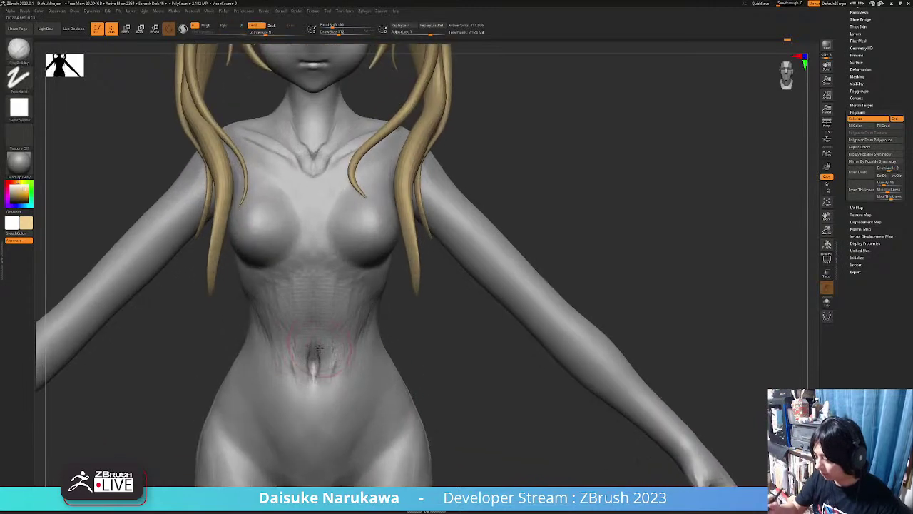
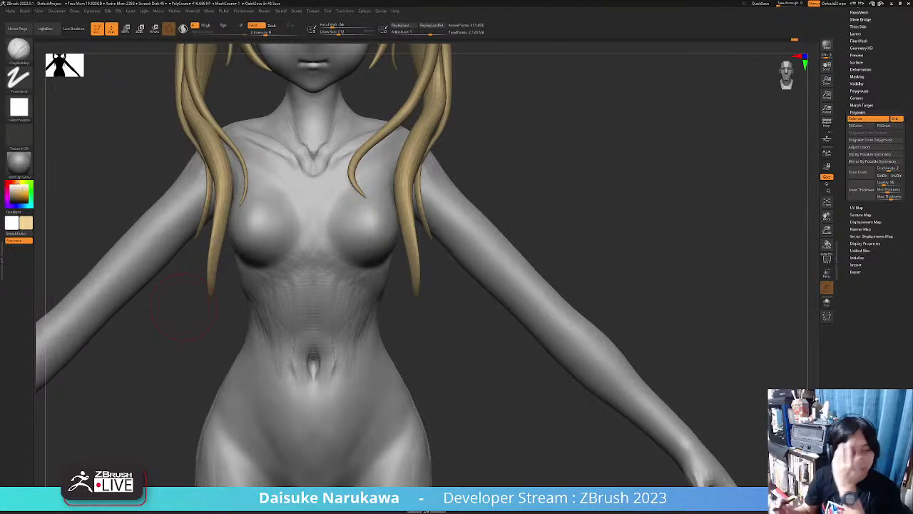
# Insert a Ring3D mesh as a new subtool in the character model.
pyautogui.moveTo(456, 330); pyautogui.dragTo(427, 329)
pyautogui.moveTo(20, 164)
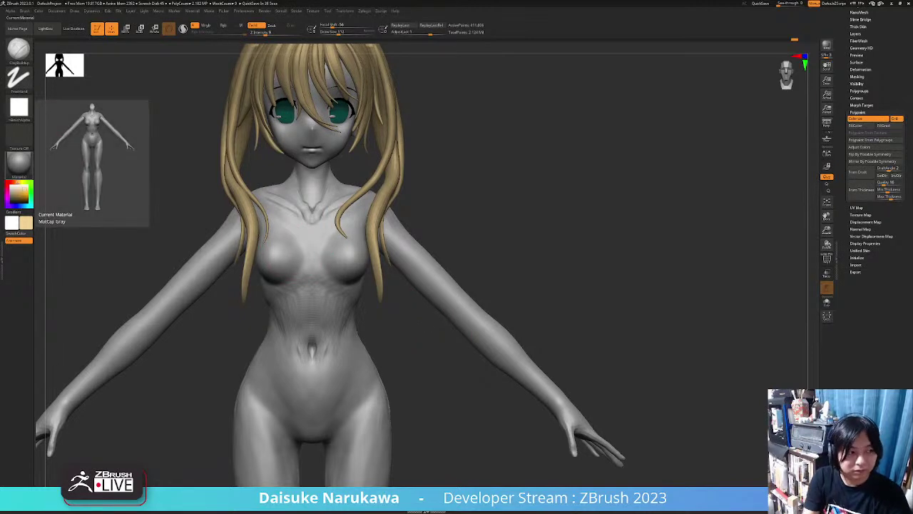
pyautogui.moveTo(422, 344)
pyautogui.mouseDown()
pyautogui.moveTo(458, 349)
pyautogui.moveTo(425, 348)
pyautogui.mouseUp()
pyautogui.keyDown('alt'); pyautogui.moveTo(425, 348); pyautogui.dragTo(391, 403); pyautogui.keyUp('alt')
pyautogui.keyDown('shift'); pyautogui.moveTo(537, 337); pyautogui.dragTo(532, 358); pyautogui.keyUp('shift')
pyautogui.moveTo(873, 14); pyautogui.dragTo(875, 140)
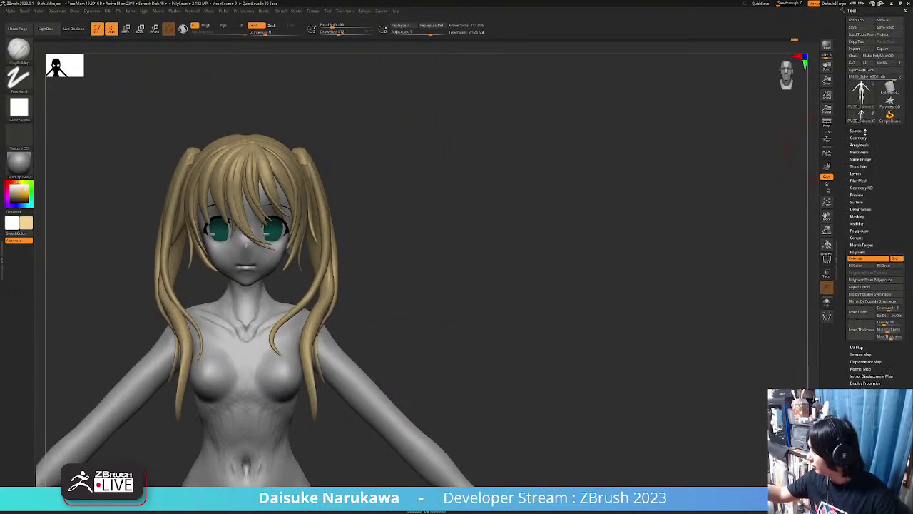
pyautogui.click(863, 131)
pyautogui.click(887, 264)
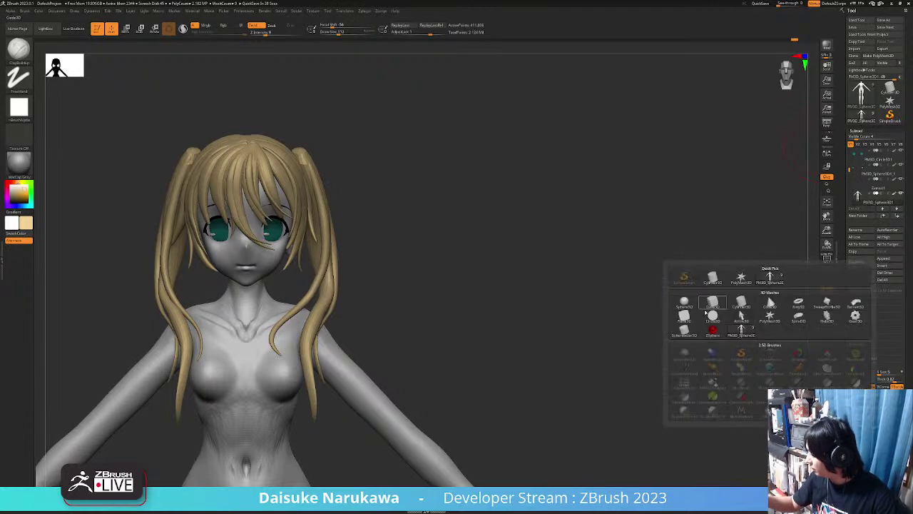
pyautogui.click(798, 302)
# Move, scale and rotate the ring so it wraps around the base of one pigtail as a hair band.
pyautogui.keyDown('ctrl'); pyautogui.moveTo(713, 321); pyautogui.dragTo(383, 238, button='right'); pyautogui.keyUp('ctrl')
pyautogui.click(126, 28)
pyautogui.press('f')
pyautogui.keyDown('shift'); pyautogui.moveTo(360, 282); pyautogui.dragTo(359, 320); pyautogui.keyUp('shift')
pyautogui.moveTo(366, 278); pyautogui.dragTo(435, 234)
pyautogui.moveTo(585, 216); pyautogui.dragTo(468, 265)
pyautogui.moveTo(357, 246); pyautogui.dragTo(451, 257)
pyautogui.moveTo(528, 243); pyautogui.dragTo(441, 240)
pyautogui.moveTo(385, 259); pyautogui.dragTo(485, 297)
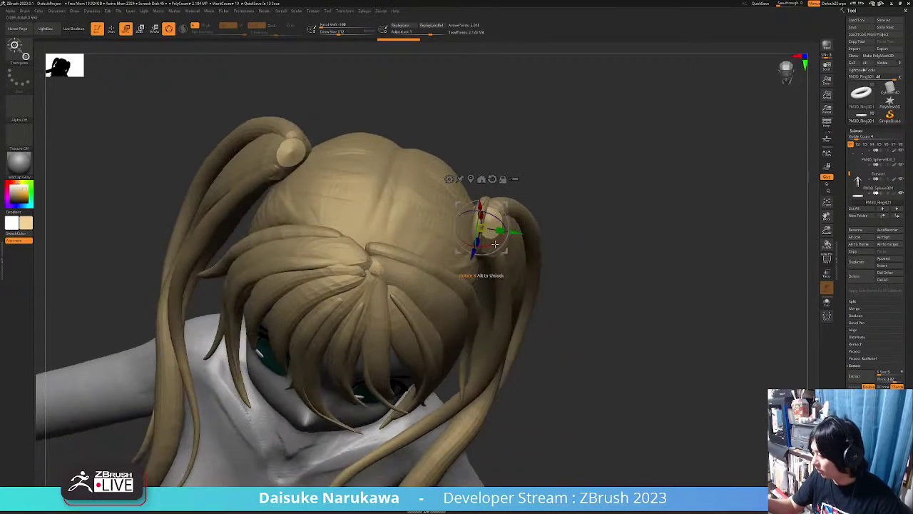
pyautogui.moveTo(493, 233); pyautogui.dragTo(585, 298)
pyautogui.moveTo(571, 235); pyautogui.dragTo(455, 281)
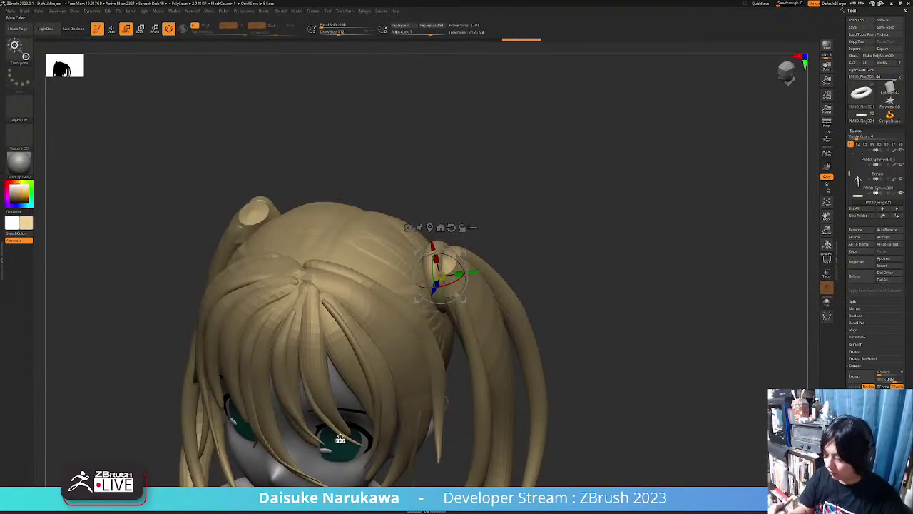
# Fill the whole hair band ring with black.
pyautogui.click(39, 12)
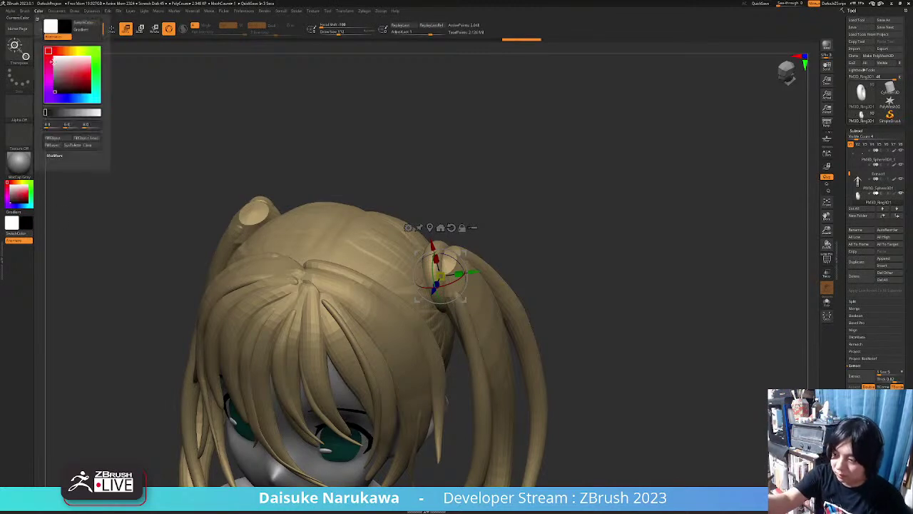
pyautogui.click(57, 139)
pyautogui.keyDown('shift'); pyautogui.moveTo(414, 372); pyautogui.dragTo(583, 391, button='right'); pyautogui.keyUp('shift')
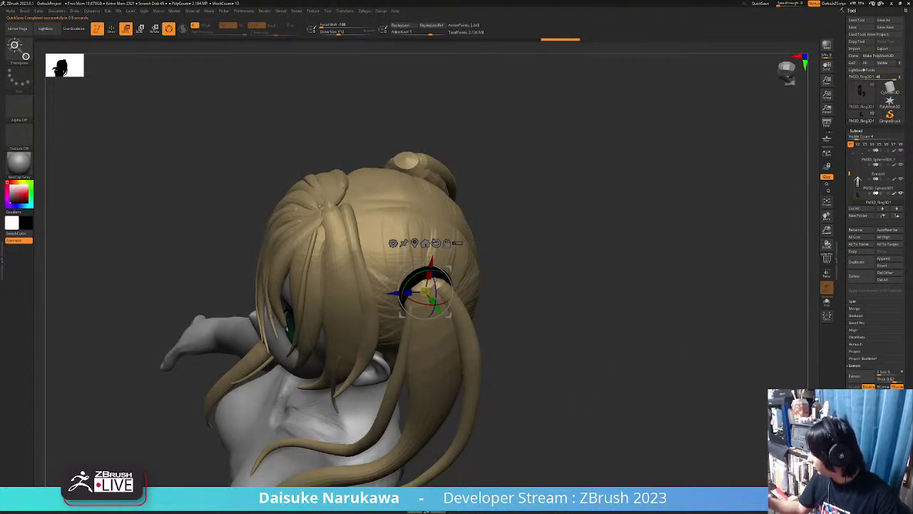
# Mirror and weld the hair band so the opposite pigtail gets a matching one, and return to drawing mode.
pyautogui.click(859, 395)
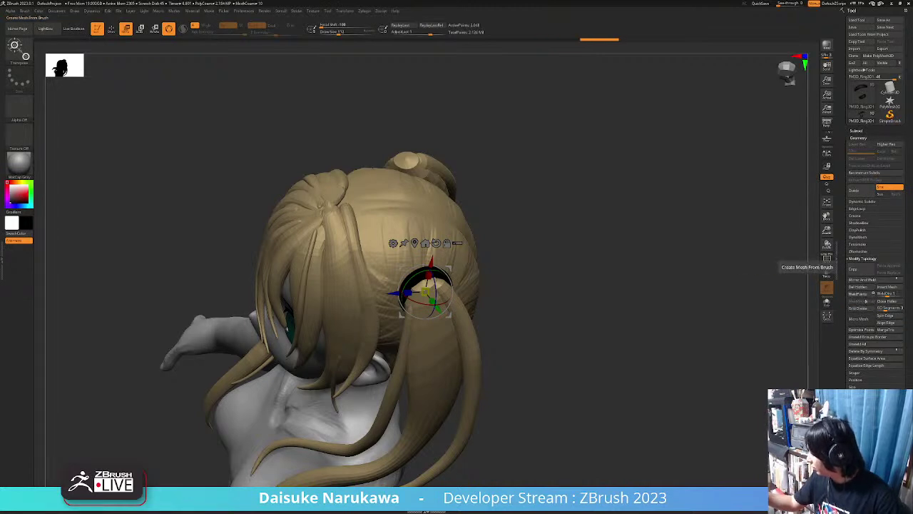
pyautogui.click(868, 281)
pyautogui.moveTo(601, 371); pyautogui.dragTo(573, 338)
pyautogui.press('q')
# Select the hair subtool and inspect the head and upper body with both hair bands from the front.
pyautogui.moveTo(428, 235)
pyautogui.keyDown('ctrl'); pyautogui.mouseDown(button='right')
pyautogui.moveTo(449, 316)
pyautogui.moveTo(492, 378)
pyautogui.moveTo(476, 363)
pyautogui.mouseUp(button='right'); pyautogui.keyUp('ctrl')
pyautogui.moveTo(482, 413); pyautogui.dragTo(406, 417, button='right')
pyautogui.keyDown('alt'); pyautogui.click(371, 184); pyautogui.keyUp('alt')
pyautogui.moveTo(374, 182); pyautogui.dragTo(359, 253, button='right')
pyautogui.keyDown('alt'); pyautogui.moveTo(363, 438); pyautogui.dragTo(341, 299, button='right'); pyautogui.keyUp('alt')
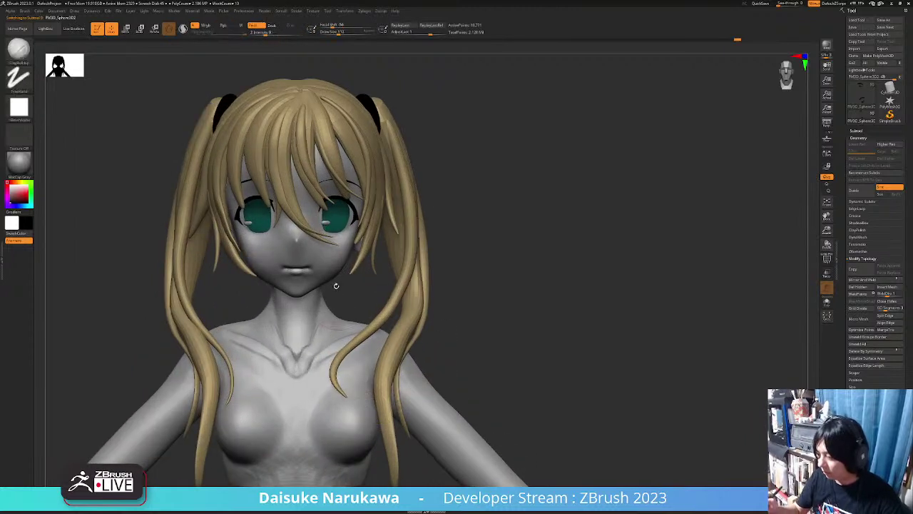
pyautogui.moveTo(287, 350); pyautogui.dragTo(291, 385, button='right')
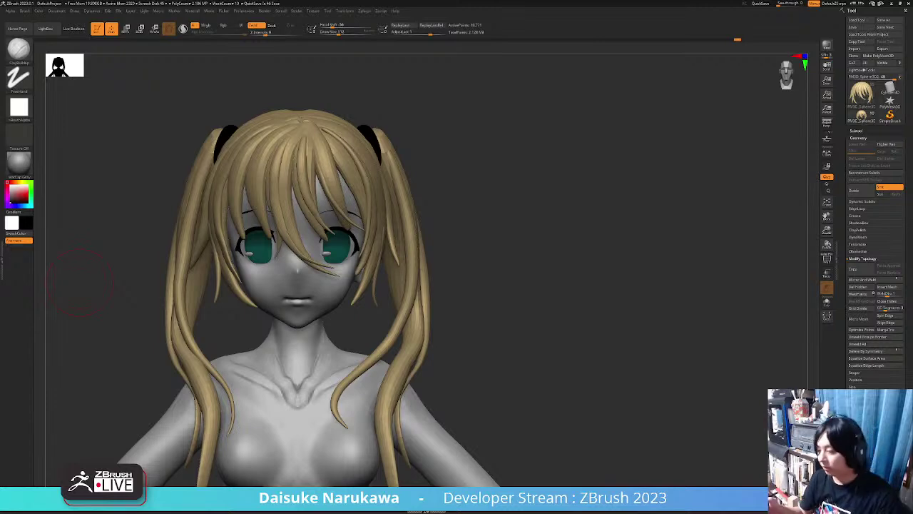
pyautogui.moveTo(457, 376)
pyautogui.mouseDown()
pyautogui.moveTo(475, 376)
pyautogui.moveTo(443, 381)
pyautogui.moveTo(445, 347)
pyautogui.moveTo(431, 367)
pyautogui.moveTo(411, 345)
pyautogui.mouseUp()
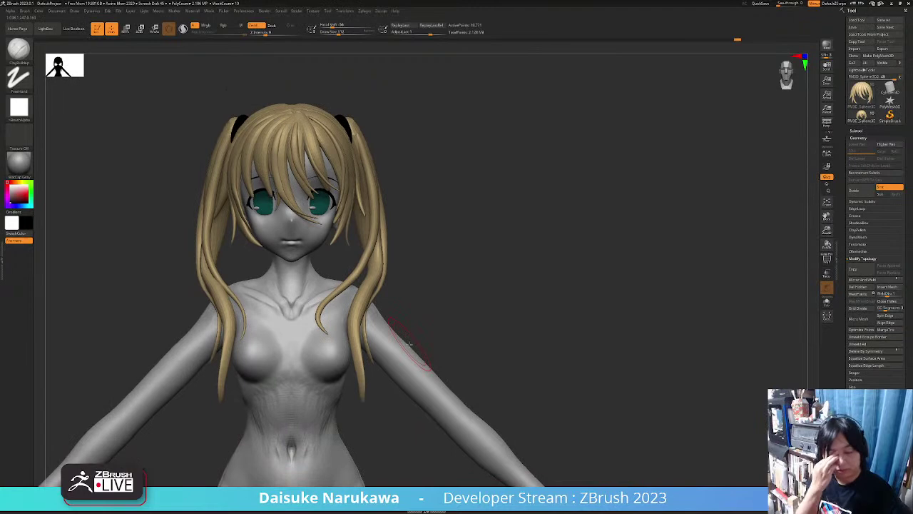
# Select the iris subtool and adjust the lower edge of the eye with the SnakeHook brush.
pyautogui.keyDown('alt'); pyautogui.click(332, 216); pyautogui.keyUp('alt')
pyautogui.keyDown('ctrl'); pyautogui.moveTo(332, 215); pyautogui.dragTo(293, 236, button='right'); pyautogui.keyUp('ctrl')
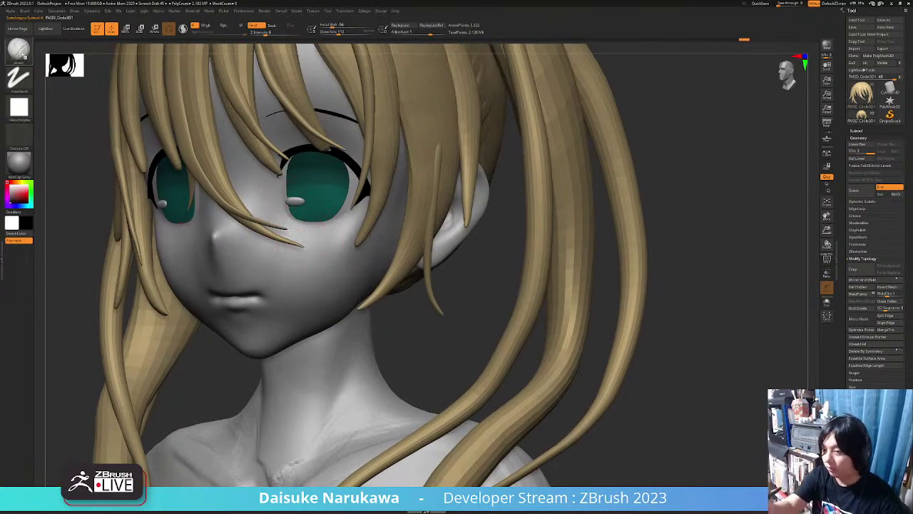
pyautogui.click(19, 51)
pyautogui.click(426, 56)
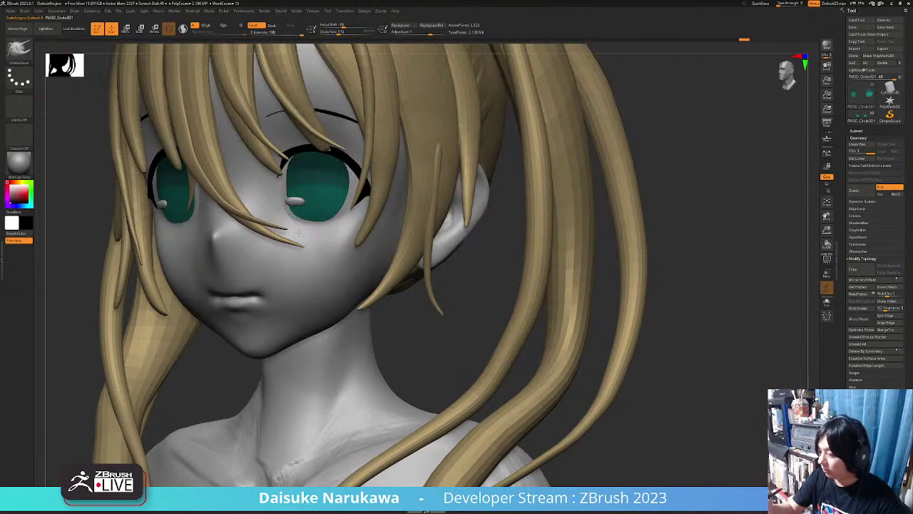
pyautogui.moveTo(307, 217)
pyautogui.keyDown('shift'); pyautogui.mouseDown()
pyautogui.moveTo(320, 210)
pyautogui.moveTo(305, 218)
pyautogui.mouseUp(); pyautogui.keyUp('shift')
pyautogui.moveTo(294, 235)
pyautogui.mouseDown(button='right')
pyautogui.moveTo(340, 230)
pyautogui.moveTo(296, 259)
pyautogui.moveTo(306, 238)
pyautogui.moveTo(294, 235)
pyautogui.moveTo(323, 237)
pyautogui.moveTo(308, 240)
pyautogui.moveTo(364, 324)
pyautogui.moveTo(314, 228)
pyautogui.moveTo(326, 232)
pyautogui.moveTo(360, 336)
pyautogui.mouseUp(button='right')
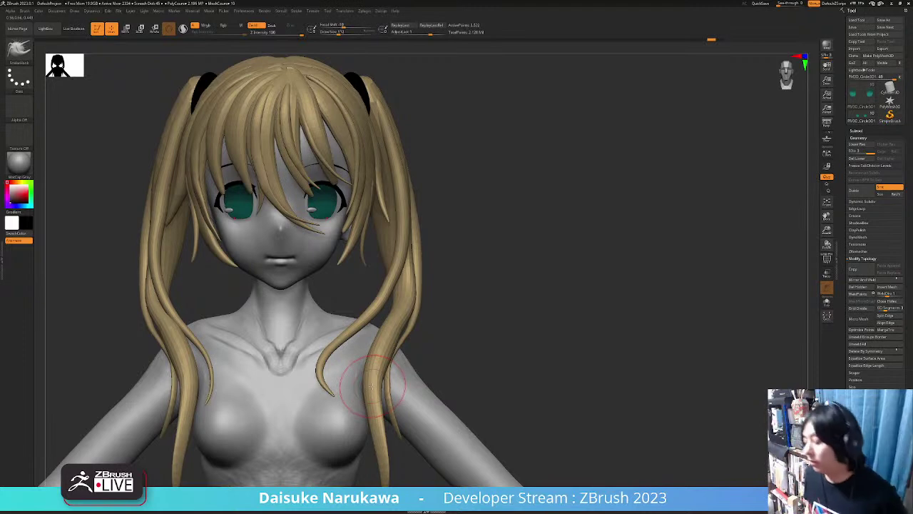
# Retouch the outer edge of the eye and select the upper eyelash subtool for sculpting.
pyautogui.moveTo(364, 257); pyautogui.dragTo(357, 314, button='right')
pyautogui.keyDown('alt'); pyautogui.click(341, 201); pyautogui.keyUp('alt')
pyautogui.keyDown('alt'); pyautogui.click(339, 212); pyautogui.keyUp('alt')
pyautogui.press('shift')
pyautogui.keyDown('ctrl'); pyautogui.moveTo(357, 314); pyautogui.dragTo(295, 264, button='right'); pyautogui.keyUp('ctrl')
pyautogui.keyDown('alt'); pyautogui.click(328, 237); pyautogui.keyUp('alt')
pyautogui.rightClick(295, 264)
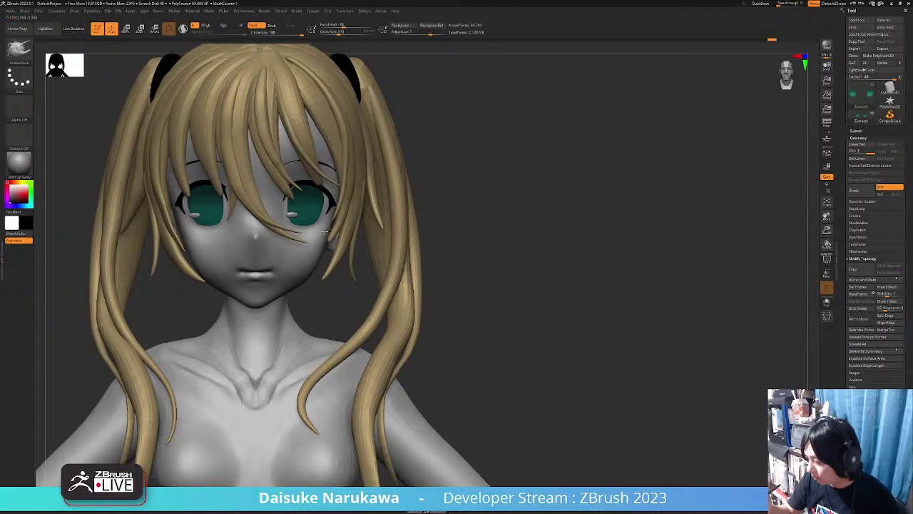
# Increase the brush size and refine the outer corners of the eyelashes with the SnakeHook brush.
pyautogui.press('shift')
pyautogui.moveTo(326, 222)
pyautogui.keyDown('ctrl'); pyautogui.mouseDown(button='right')
pyautogui.moveTo(311, 235)
pyautogui.moveTo(303, 205)
pyautogui.moveTo(341, 214)
pyautogui.moveTo(314, 215)
pyautogui.mouseUp(button='right'); pyautogui.keyUp('ctrl')
pyautogui.moveTo(319, 214); pyautogui.dragTo(318, 222)
pyautogui.press('space')
pyautogui.moveTo(314, 218)
pyautogui.keyDown('ctrl'); pyautogui.mouseDown(button='right')
pyautogui.moveTo(285, 237)
pyautogui.moveTo(310, 237)
pyautogui.moveTo(291, 236)
pyautogui.mouseUp(button='right'); pyautogui.keyUp('ctrl')
pyautogui.moveTo(291, 236); pyautogui.dragTo(296, 241)
pyautogui.moveTo(295, 241)
pyautogui.keyDown('ctrl'); pyautogui.mouseDown(button='right')
pyautogui.moveTo(354, 230)
pyautogui.moveTo(390, 416)
pyautogui.mouseUp(button='right'); pyautogui.keyUp('ctrl')
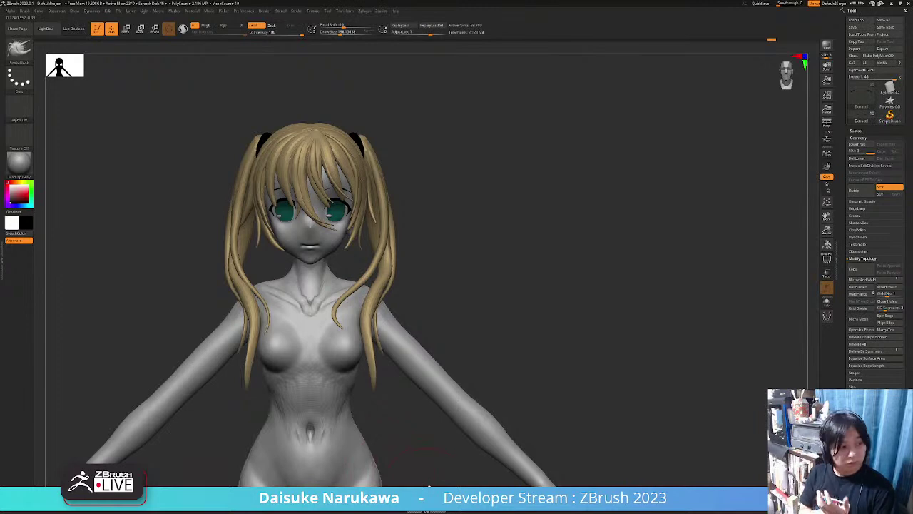
# Select the eyebrow subtool, reshape the eyebrows with the SnakeHook brush and undo the last stroke.
pyautogui.keyDown('ctrl'); pyautogui.moveTo(333, 209); pyautogui.dragTo(342, 184, button='right'); pyautogui.keyUp('ctrl')
pyautogui.keyDown('alt'); pyautogui.click(363, 177); pyautogui.keyUp('alt')
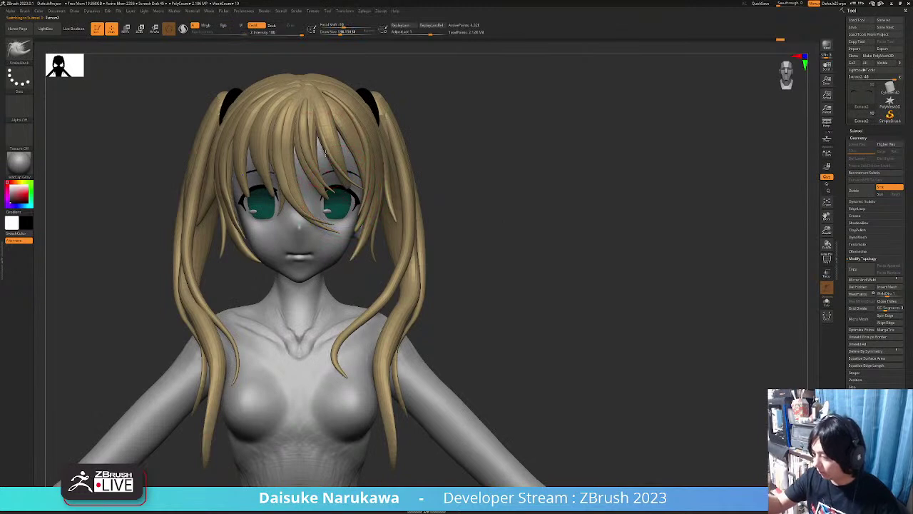
pyautogui.moveTo(325, 151); pyautogui.dragTo(364, 179, button='right')
pyautogui.moveTo(328, 136)
pyautogui.mouseDown(button='right')
pyautogui.moveTo(312, 158)
pyautogui.moveTo(334, 129)
pyautogui.moveTo(344, 146)
pyautogui.mouseUp(button='right')
pyautogui.hotkey('ctrl', 'z')
pyautogui.moveTo(364, 179); pyautogui.dragTo(397, 304, button='right')
pyautogui.keyDown('ctrl'); pyautogui.moveTo(392, 288); pyautogui.dragTo(456, 303, button='right'); pyautogui.keyUp('ctrl')
# Select the head subtool and bring up the brush settings for the SnakeHook brush.
pyautogui.keyDown('ctrl'); pyautogui.moveTo(316, 205); pyautogui.dragTo(230, 258, button='right'); pyautogui.keyUp('ctrl')
pyautogui.keyDown('alt'); pyautogui.click(318, 264); pyautogui.keyUp('alt')
pyautogui.moveTo(318, 264); pyautogui.dragTo(329, 258, button='right')
pyautogui.keyDown('ctrl'); pyautogui.moveTo(314, 214); pyautogui.dragTo(276, 296, button='right'); pyautogui.keyUp('ctrl')
pyautogui.rightClick(275, 297)
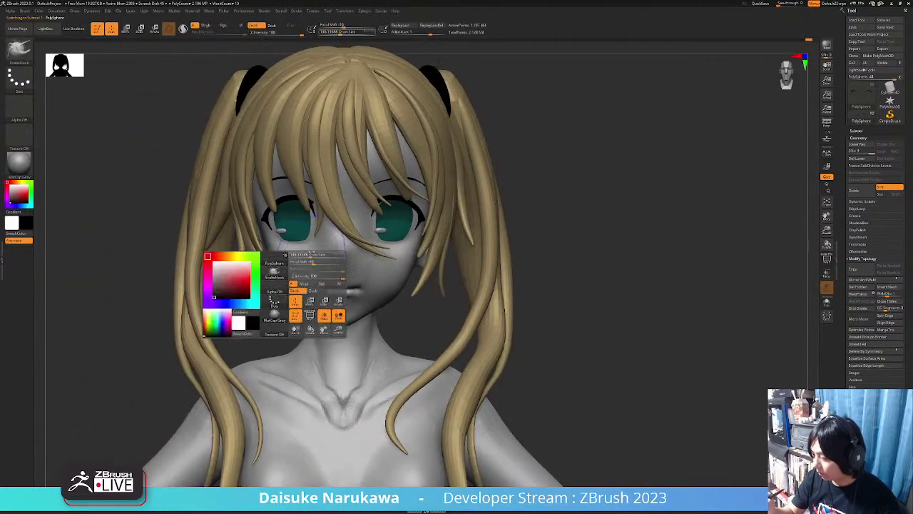
pyautogui.moveTo(308, 251); pyautogui.dragTo(305, 271)
# Reshape the cheeks and the area around the mouth on the head with the SnakeHook brush.
pyautogui.moveTo(405, 253)
pyautogui.mouseDown(button='right')
pyautogui.moveTo(372, 229)
pyautogui.moveTo(305, 243)
pyautogui.moveTo(296, 264)
pyautogui.moveTo(311, 276)
pyautogui.moveTo(310, 260)
pyautogui.moveTo(303, 268)
pyautogui.moveTo(318, 260)
pyautogui.moveTo(473, 344)
pyautogui.moveTo(454, 352)
pyautogui.moveTo(421, 336)
pyautogui.moveTo(387, 352)
pyautogui.moveTo(433, 345)
pyautogui.mouseUp(button='right')
pyautogui.keyDown('alt'); pyautogui.click(296, 264); pyautogui.keyUp('alt')
pyautogui.keyDown('alt'); pyautogui.click(397, 348); pyautogui.keyUp('alt')
pyautogui.keyDown('alt'); pyautogui.click(312, 214); pyautogui.keyUp('alt')
pyautogui.moveTo(304, 239); pyautogui.dragTo(250, 271, button='right')
pyautogui.moveTo(365, 328)
pyautogui.keyDown('alt'); pyautogui.mouseDown(button='right')
pyautogui.moveTo(367, 344)
pyautogui.moveTo(366, 327)
pyautogui.mouseUp(button='right'); pyautogui.keyUp('alt')
pyautogui.moveTo(359, 391)
pyautogui.keyDown('ctrl'); pyautogui.mouseDown(button='right')
pyautogui.moveTo(336, 326)
pyautogui.moveTo(306, 332)
pyautogui.moveTo(385, 322)
pyautogui.moveTo(368, 325)
pyautogui.moveTo(314, 270)
pyautogui.moveTo(331, 261)
pyautogui.moveTo(292, 268)
pyautogui.moveTo(385, 398)
pyautogui.moveTo(353, 391)
pyautogui.moveTo(338, 437)
pyautogui.mouseUp(button='right'); pyautogui.keyUp('ctrl')
pyautogui.moveTo(338, 436); pyautogui.dragTo(357, 428, button='right')
pyautogui.keyDown('alt'); pyautogui.click(279, 279); pyautogui.keyUp('alt')
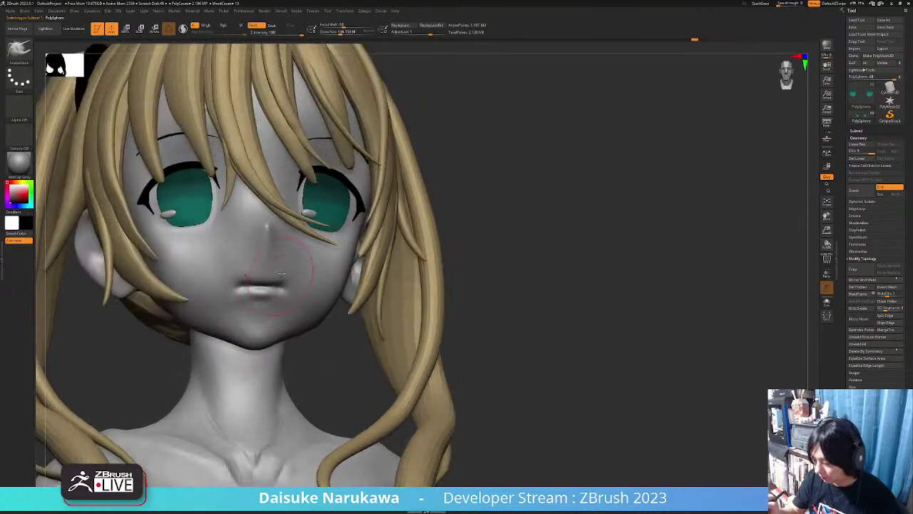
# Smooth and adjust the cheek and jaw from a three-quarter view, and undo the last stroke.
pyautogui.moveTo(283, 272)
pyautogui.mouseDown(button='right')
pyautogui.moveTo(290, 286)
pyautogui.moveTo(283, 315)
pyautogui.moveTo(294, 305)
pyautogui.moveTo(313, 311)
pyautogui.moveTo(301, 281)
pyautogui.mouseUp(button='right')
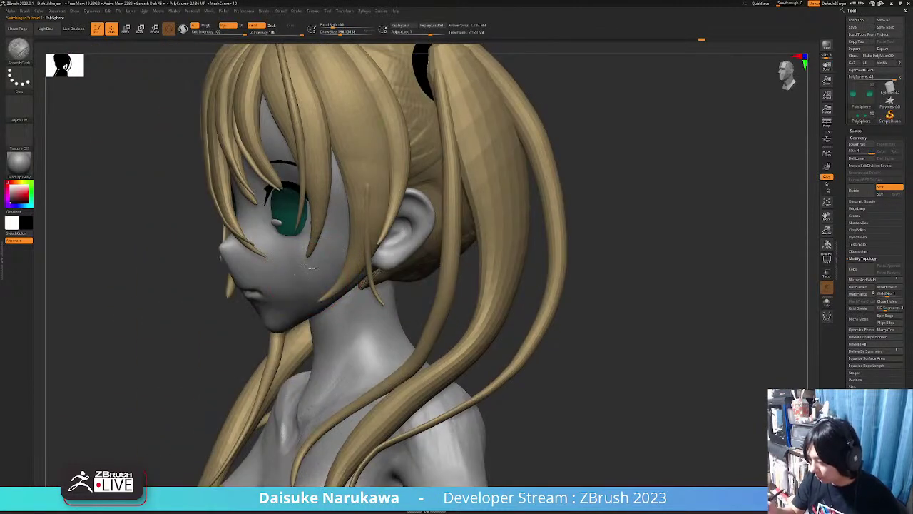
pyautogui.moveTo(299, 283)
pyautogui.mouseDown(button='right')
pyautogui.moveTo(250, 292)
pyautogui.moveTo(215, 283)
pyautogui.moveTo(187, 232)
pyautogui.moveTo(210, 219)
pyautogui.moveTo(216, 249)
pyautogui.moveTo(246, 271)
pyautogui.moveTo(224, 305)
pyautogui.moveTo(224, 287)
pyautogui.moveTo(250, 296)
pyautogui.moveTo(276, 286)
pyautogui.moveTo(301, 347)
pyautogui.moveTo(283, 323)
pyautogui.mouseUp(button='right')
pyautogui.moveTo(283, 323); pyautogui.dragTo(281, 325)
pyautogui.hotkey('ctrl', 'z')
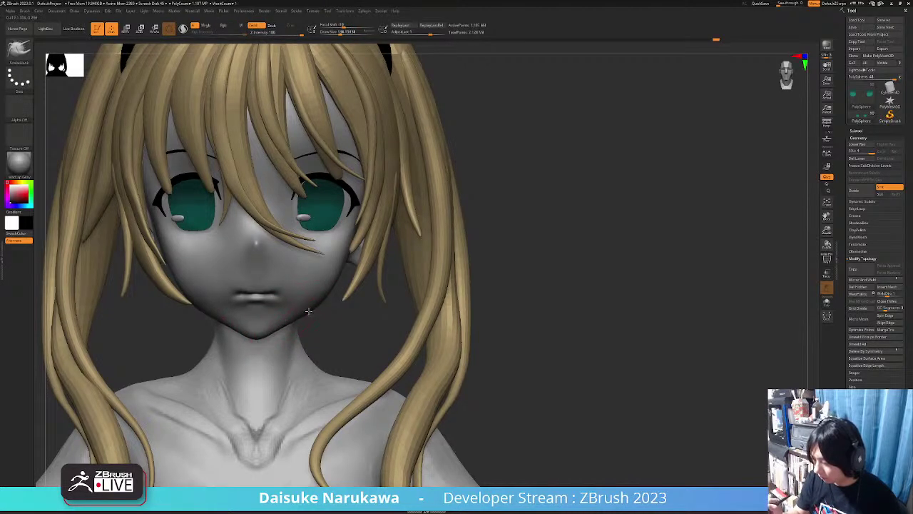
# Reshape and smooth the jawline and outer cheek contour toward the chin.
pyautogui.moveTo(324, 299); pyautogui.dragTo(334, 296, button='right')
pyautogui.press('shift')
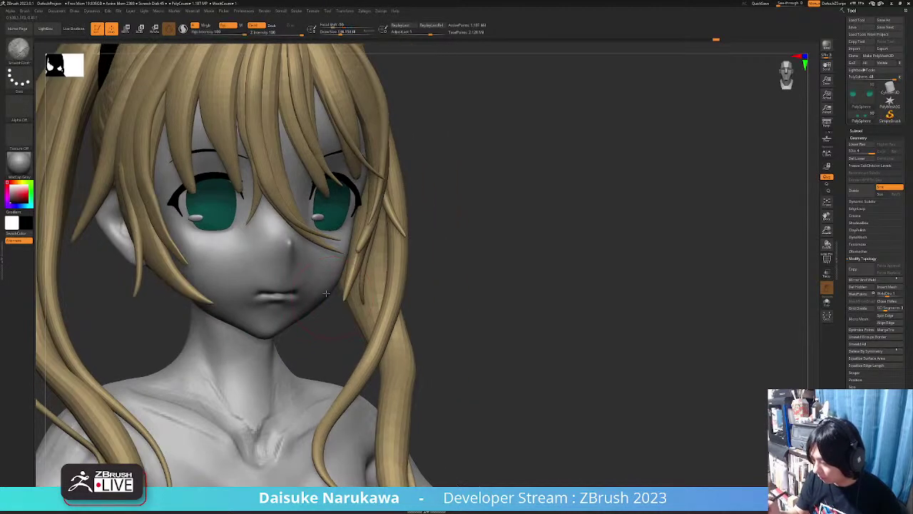
pyautogui.moveTo(338, 269); pyautogui.dragTo(359, 249, button='right')
pyautogui.keyDown('shift'); pyautogui.moveTo(355, 259); pyautogui.dragTo(336, 296); pyautogui.keyUp('shift')
pyautogui.keyDown('ctrl'); pyautogui.moveTo(336, 296); pyautogui.dragTo(360, 349, button='right'); pyautogui.keyUp('ctrl')
pyautogui.keyDown('shift'); pyautogui.moveTo(360, 349); pyautogui.dragTo(370, 396, button='right'); pyautogui.keyUp('shift')
pyautogui.keyDown('ctrl'); pyautogui.moveTo(371, 326); pyautogui.dragTo(370, 389, button='right'); pyautogui.keyUp('ctrl')
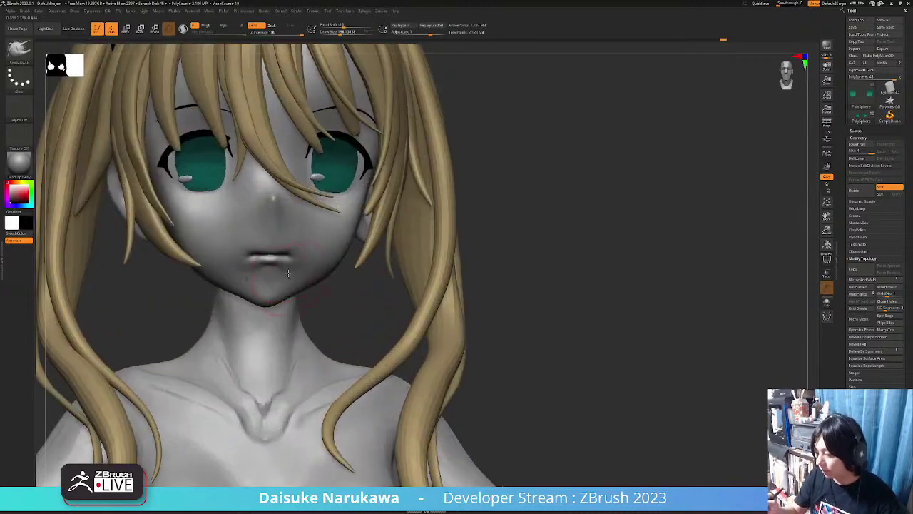
pyautogui.keyDown('ctrl'); pyautogui.moveTo(336, 321); pyautogui.dragTo(298, 278, button='right'); pyautogui.keyUp('ctrl')
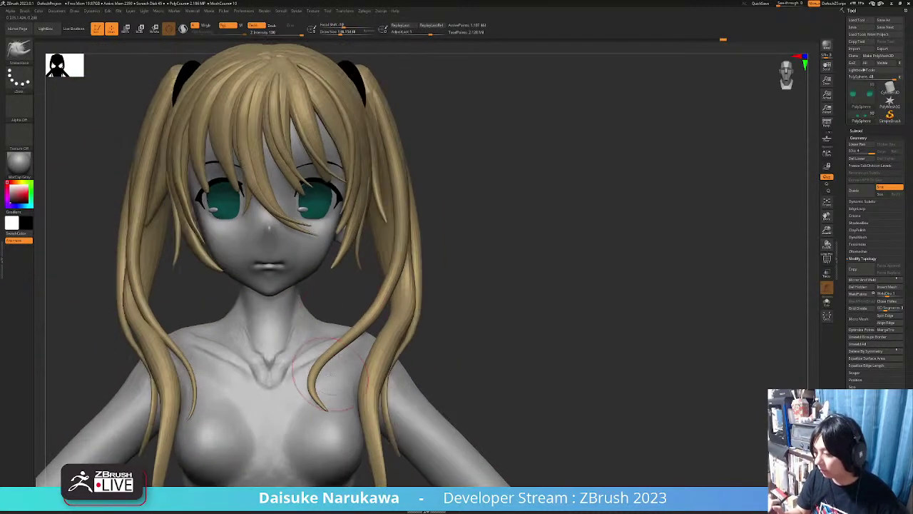
# Reduce the brush size, then reshape and smooth the chin and lower lip in the side profile.
pyautogui.click(341, 32)
pyautogui.keyDown('alt'); pyautogui.click(270, 247); pyautogui.keyUp('alt')
pyautogui.moveTo(269, 246)
pyautogui.keyDown('ctrl'); pyautogui.mouseDown(button='right')
pyautogui.moveTo(235, 289)
pyautogui.moveTo(288, 263)
pyautogui.moveTo(281, 265)
pyautogui.moveTo(278, 282)
pyautogui.moveTo(293, 269)
pyautogui.mouseUp(button='right'); pyautogui.keyUp('ctrl')
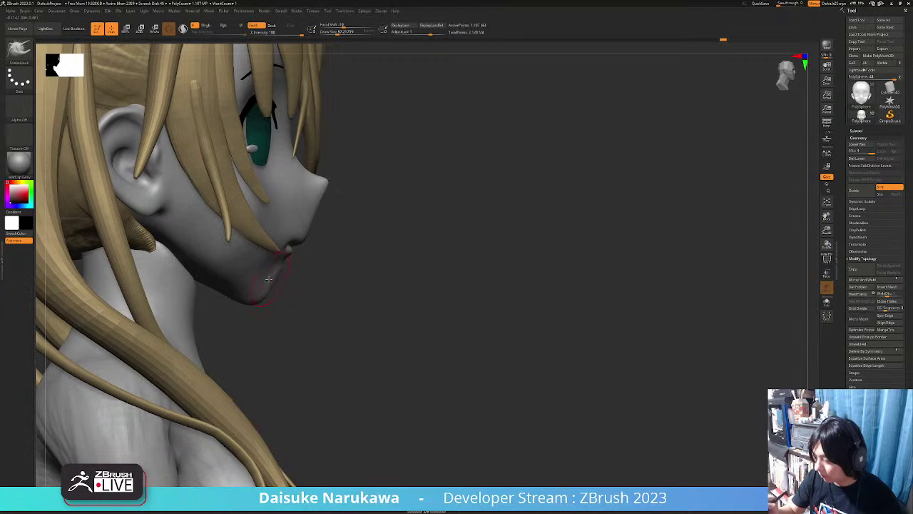
pyautogui.press('shift')
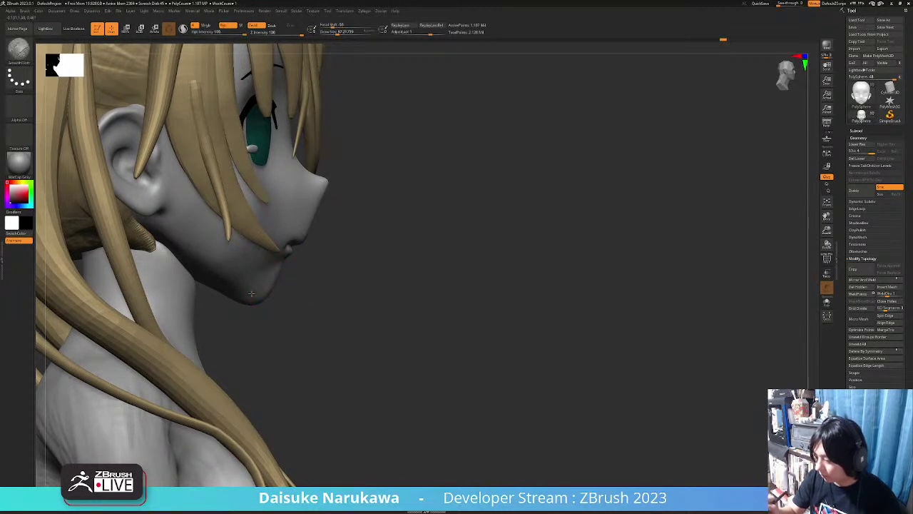
pyautogui.keyDown('ctrl'); pyautogui.moveTo(253, 290); pyautogui.dragTo(258, 264, button='right'); pyautogui.keyUp('ctrl')
pyautogui.keyDown('shift'); pyautogui.moveTo(313, 285); pyautogui.dragTo(314, 353, button='right'); pyautogui.keyUp('shift')
pyautogui.keyDown('ctrl'); pyautogui.moveTo(367, 389); pyautogui.dragTo(378, 311, button='right'); pyautogui.keyUp('ctrl')
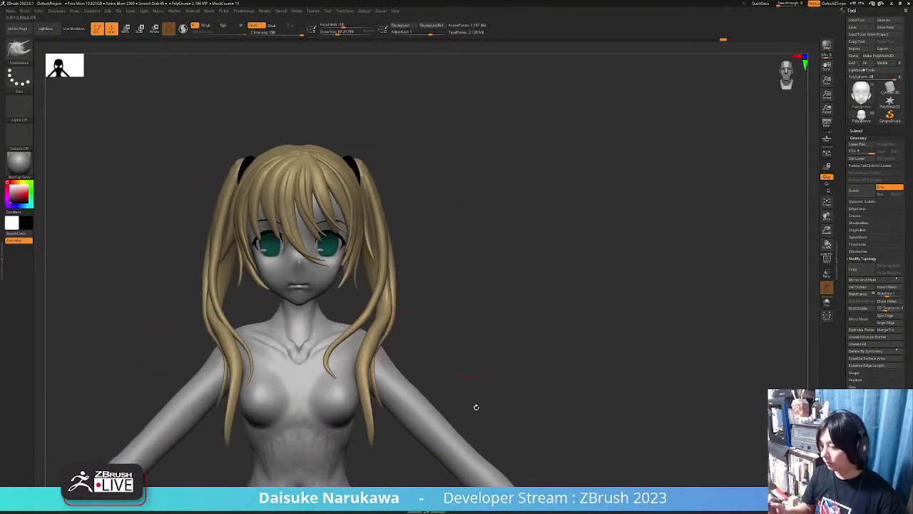
# Adjust the corners of the mouth and the nose bridge with the SnakeHook brush.
pyautogui.moveTo(316, 277)
pyautogui.mouseDown(button='right')
pyautogui.moveTo(338, 268)
pyautogui.moveTo(343, 299)
pyautogui.moveTo(313, 291)
pyautogui.moveTo(328, 300)
pyautogui.moveTo(322, 284)
pyautogui.mouseUp(button='right')
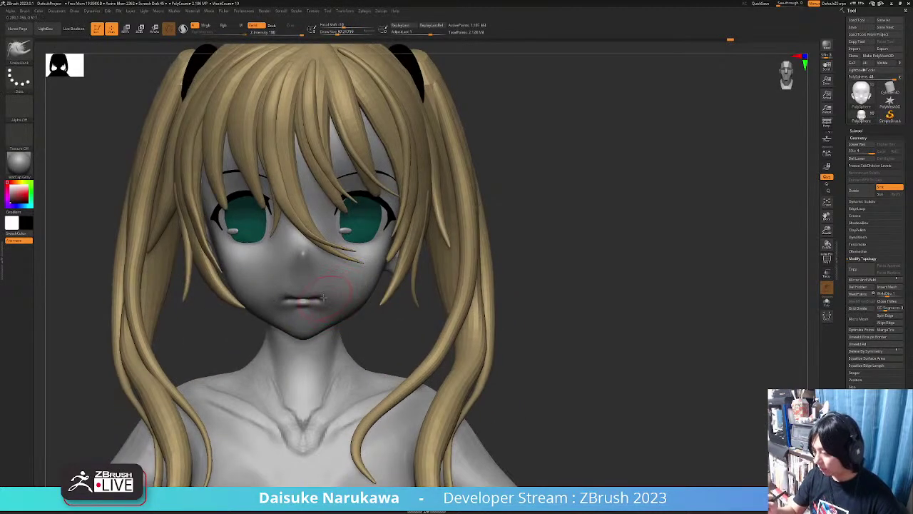
pyautogui.moveTo(323, 295); pyautogui.dragTo(314, 229, button='right')
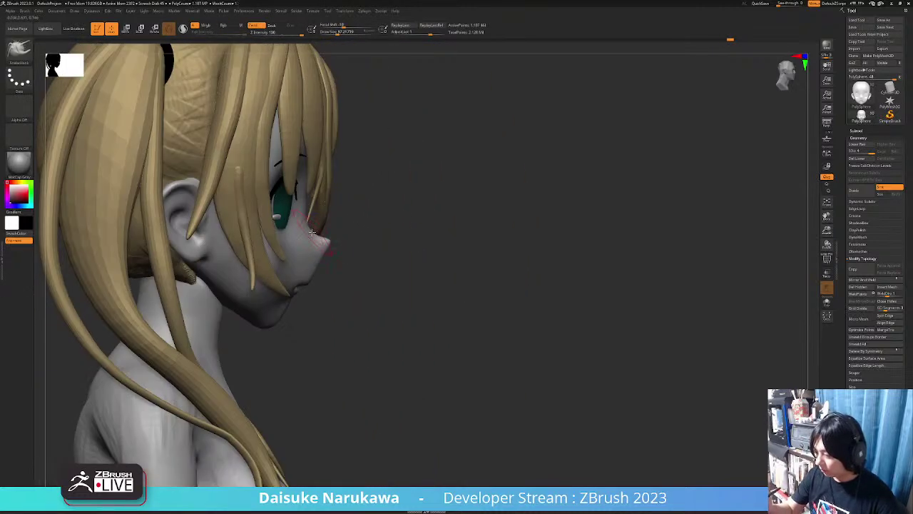
pyautogui.moveTo(299, 301)
pyautogui.mouseDown(button='right')
pyautogui.moveTo(300, 229)
pyautogui.moveTo(316, 235)
pyautogui.moveTo(348, 220)
pyautogui.moveTo(399, 285)
pyautogui.moveTo(387, 335)
pyautogui.mouseUp(button='right')
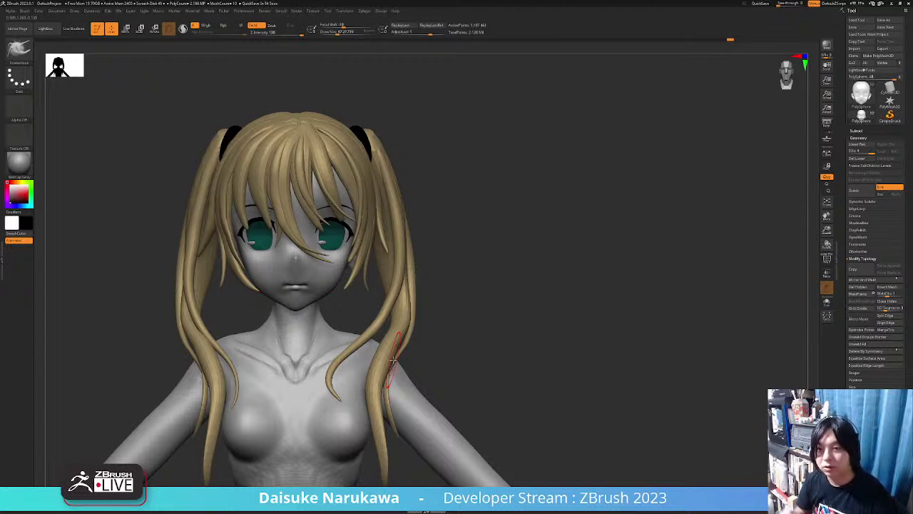
# Isolate the head subtool with Solo mode and view it from the front.
pyautogui.moveTo(467, 379)
pyautogui.mouseDown()
pyautogui.moveTo(457, 388)
pyautogui.moveTo(448, 378)
pyautogui.moveTo(476, 380)
pyautogui.moveTo(460, 393)
pyautogui.moveTo(496, 386)
pyautogui.moveTo(465, 385)
pyautogui.moveTo(496, 388)
pyautogui.moveTo(466, 394)
pyautogui.mouseUp()
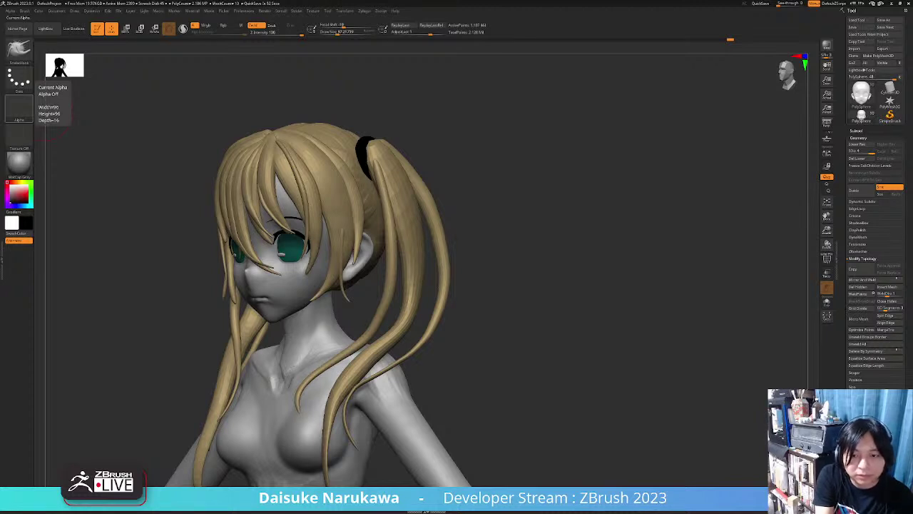
pyautogui.moveTo(485, 362); pyautogui.dragTo(526, 394)
pyautogui.click(827, 300)
pyautogui.moveTo(444, 351); pyautogui.dragTo(477, 360)
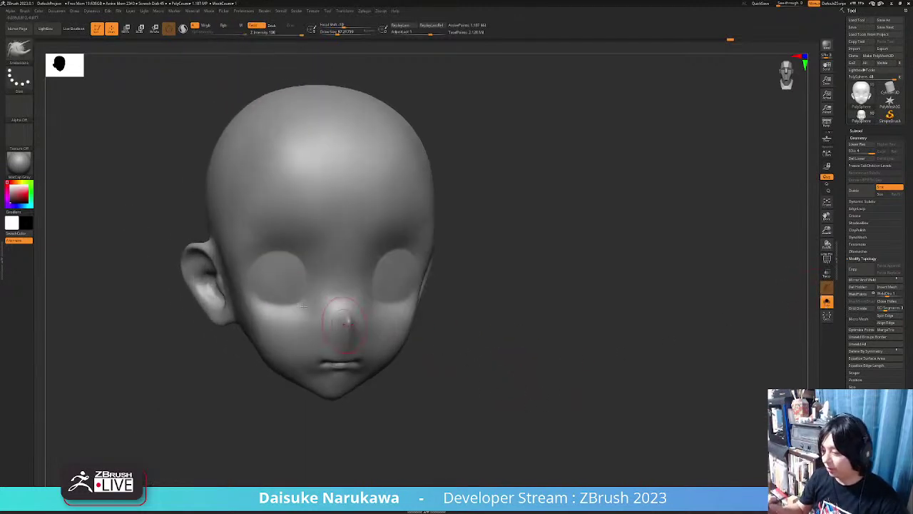
# Switch to the Paint brush and paint a dark horizontal guide line across the nose bridge between the eyes.
pyautogui.click(20, 53)
pyautogui.click(311, 57)
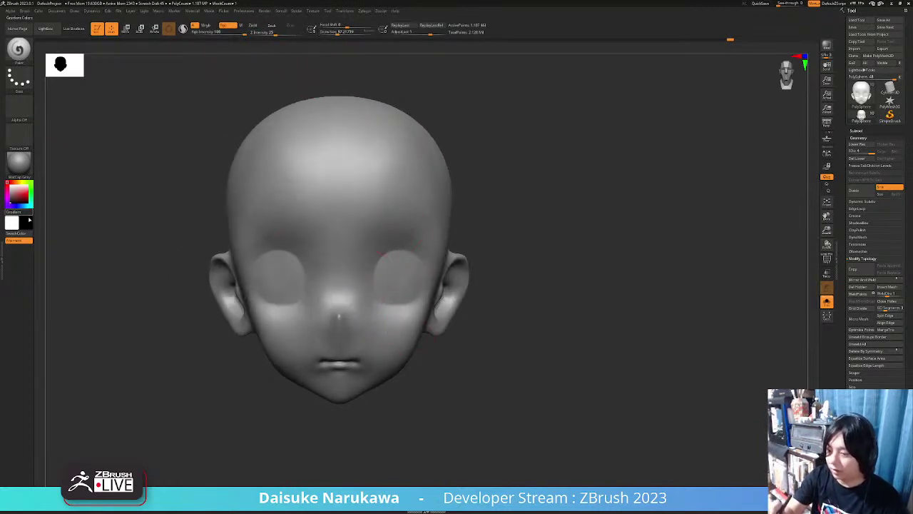
pyautogui.moveTo(325, 276); pyautogui.dragTo(364, 277)
pyautogui.keyDown('ctrl'); pyautogui.moveTo(366, 273); pyautogui.dragTo(365, 259, button='right'); pyautogui.keyUp('ctrl')
# Paint a dark vertical centre guide line down the face from the forehead to the chin.
pyautogui.moveTo(345, 180); pyautogui.dragTo(344, 361)
pyautogui.hotkey('ctrl', 'z')
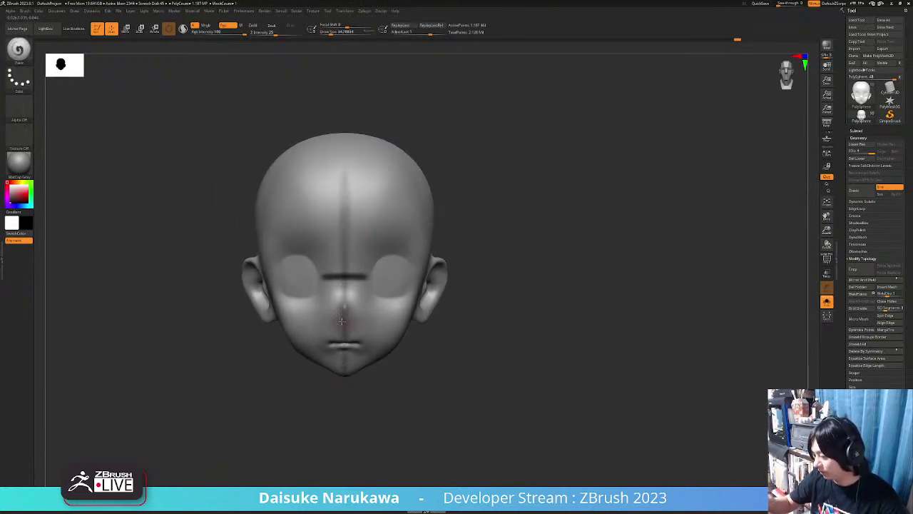
pyautogui.moveTo(345, 371); pyautogui.dragTo(361, 363, button='right')
pyautogui.moveTo(363, 303); pyautogui.dragTo(345, 302, button='right')
pyautogui.keyDown('ctrl'); pyautogui.moveTo(344, 302); pyautogui.dragTo(347, 328, button='right'); pyautogui.keyUp('ctrl')
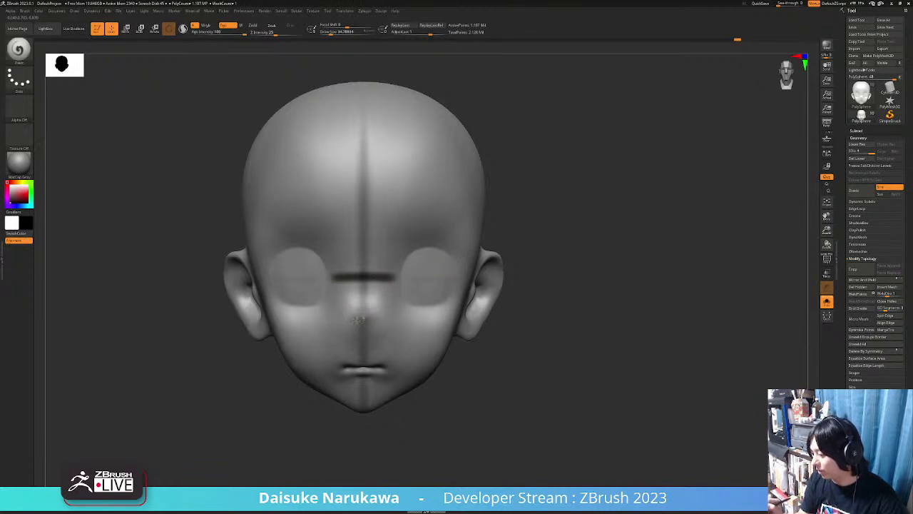
# Paint dark guide marks under the nose and across the mouth, plus vertical lines joining the nose bridge to the mouth corners.
pyautogui.moveTo(378, 321)
pyautogui.mouseDown(button='right')
pyautogui.moveTo(390, 322)
pyautogui.moveTo(361, 321)
pyautogui.mouseUp(button='right')
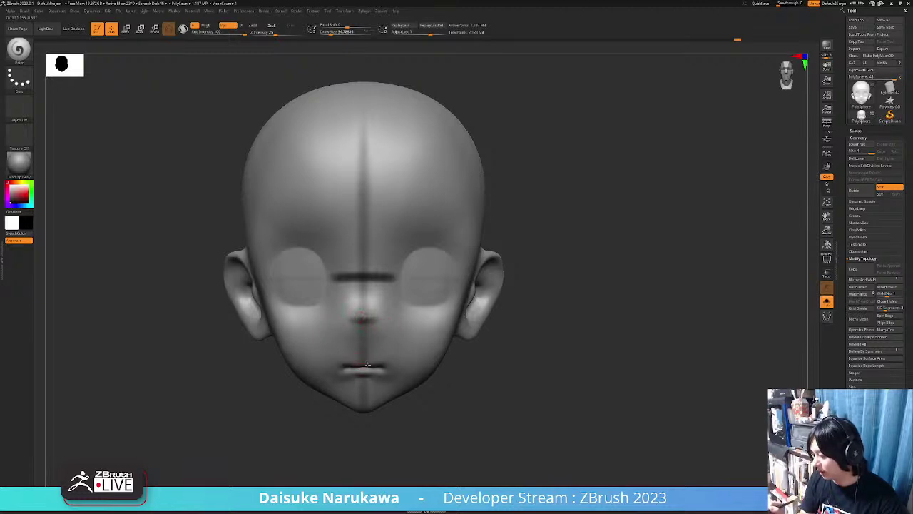
pyautogui.moveTo(371, 366)
pyautogui.mouseDown(button='right')
pyautogui.moveTo(336, 364)
pyautogui.moveTo(379, 360)
pyautogui.mouseUp(button='right')
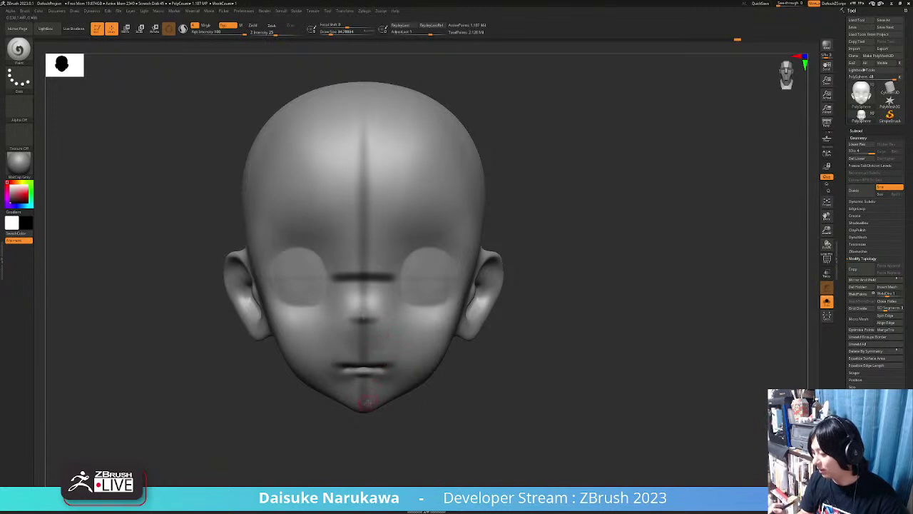
pyautogui.moveTo(431, 424); pyautogui.dragTo(417, 423, button='right')
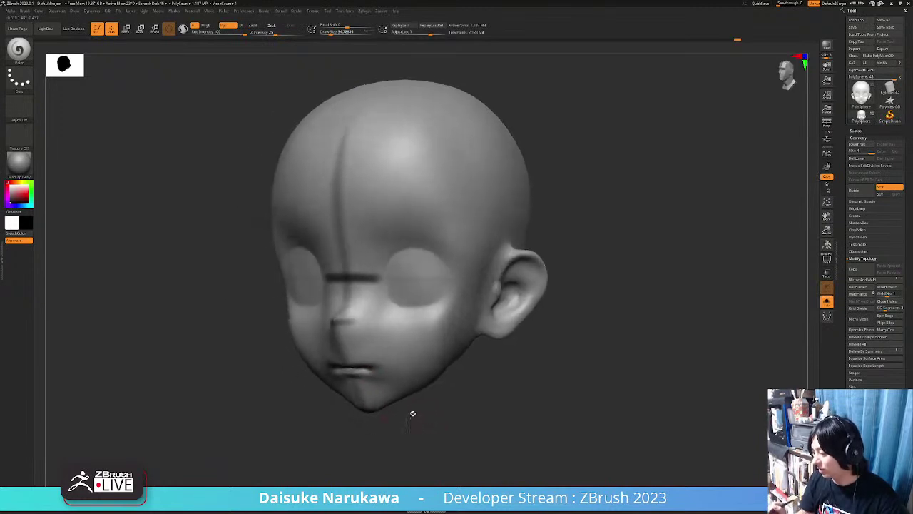
pyautogui.moveTo(368, 287); pyautogui.dragTo(370, 368)
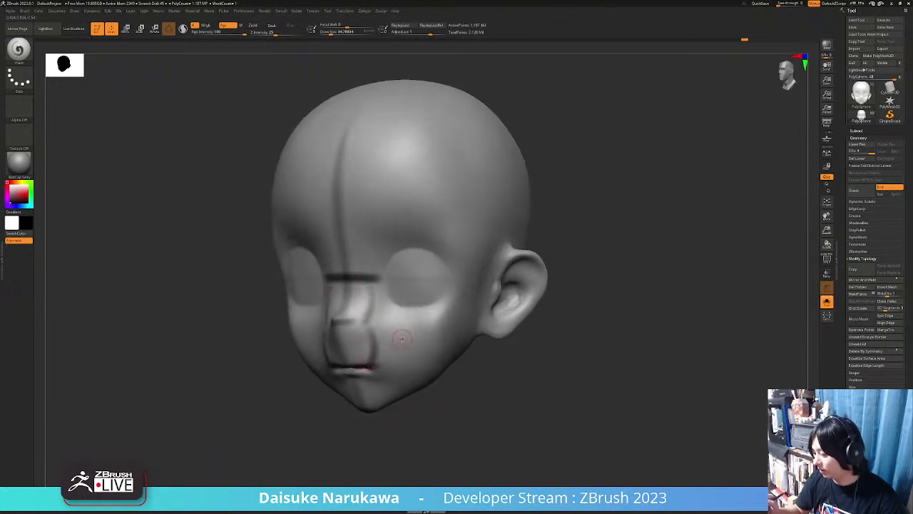
pyautogui.moveTo(431, 391)
pyautogui.mouseDown(button='right')
pyautogui.moveTo(438, 418)
pyautogui.moveTo(430, 399)
pyautogui.moveTo(407, 418)
pyautogui.moveTo(447, 381)
pyautogui.moveTo(420, 320)
pyautogui.moveTo(424, 378)
pyautogui.mouseUp(button='right')
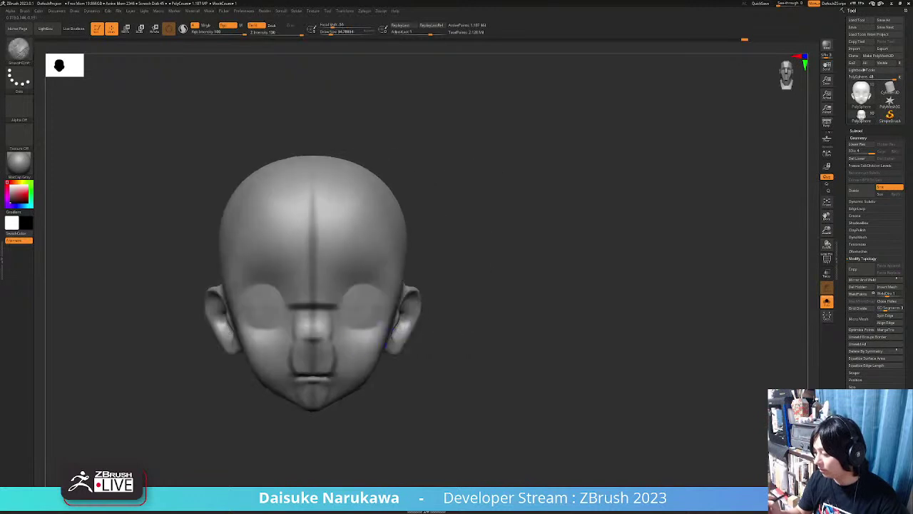
# Undo the painted nose and mouth guide marks and the vertical centre guide line on the face.
pyautogui.hotkey('ctrl', 'z')
pyautogui.hotkey('ctrl', 'z')
pyautogui.hotkey('ctrl', 'z')
pyautogui.hotkey('ctrl', 'z')
pyautogui.hotkey('ctrl', 'z')
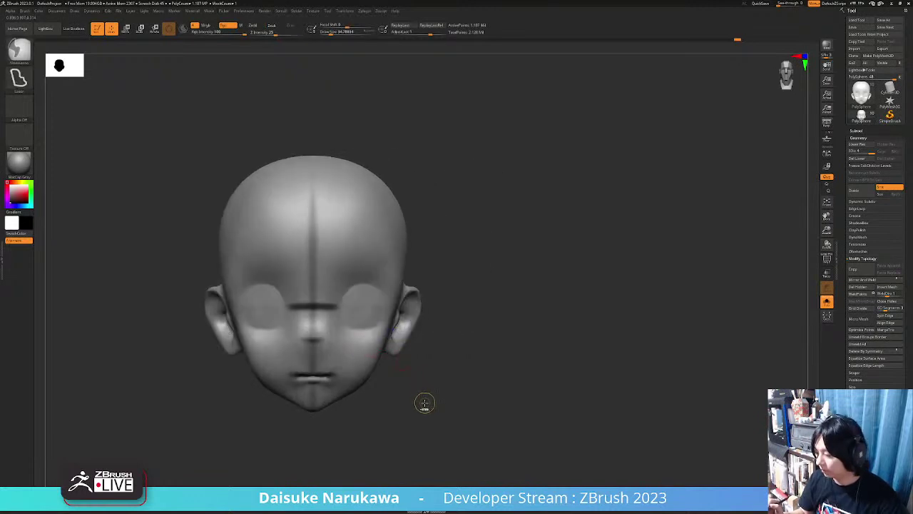
pyautogui.hotkey('ctrl', 'z')
pyautogui.hotkey('ctrl', 'z')
pyautogui.hotkey('ctrl', 'z')
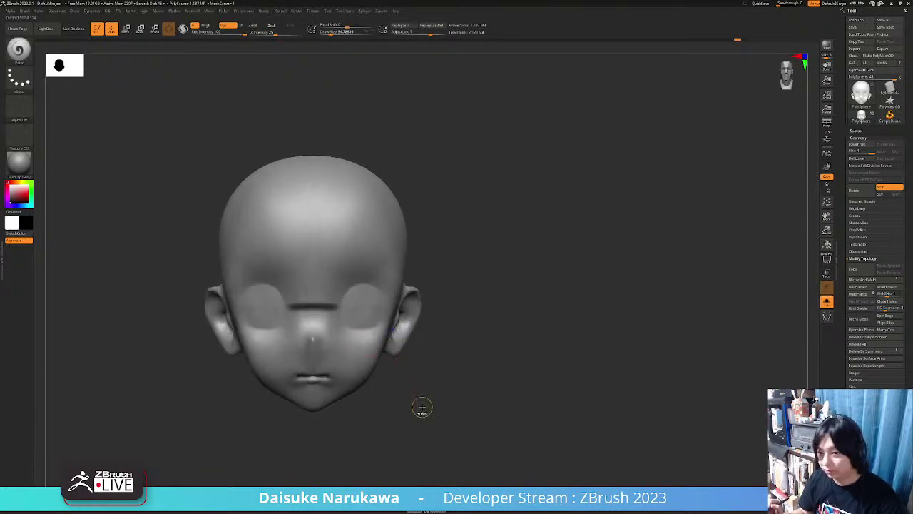
# Paint guide strokes from the nose bridge towards the eye and outward from the mouth corner in three-quarter view.
pyautogui.moveTo(444, 391); pyautogui.dragTo(431, 382, button='right')
pyautogui.moveTo(436, 404); pyautogui.dragTo(370, 341)
pyautogui.moveTo(281, 313); pyautogui.dragTo(333, 316)
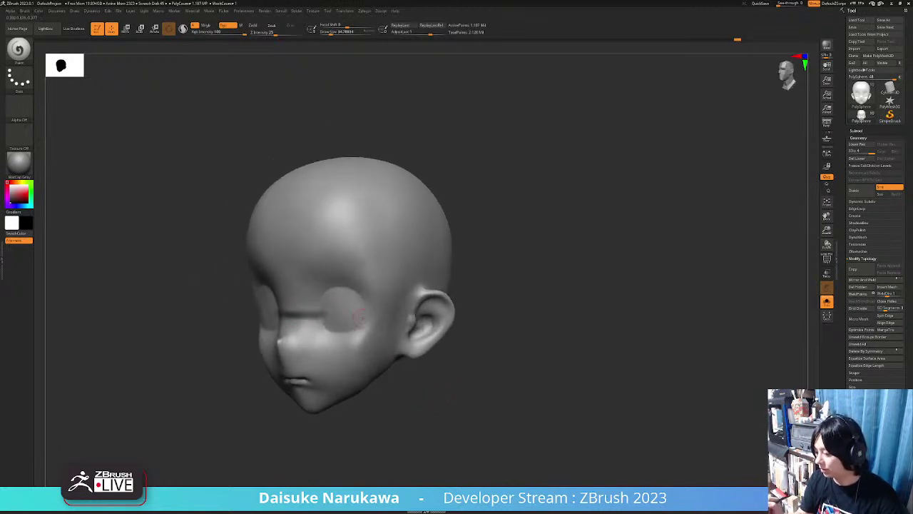
pyautogui.moveTo(292, 379); pyautogui.dragTo(325, 377)
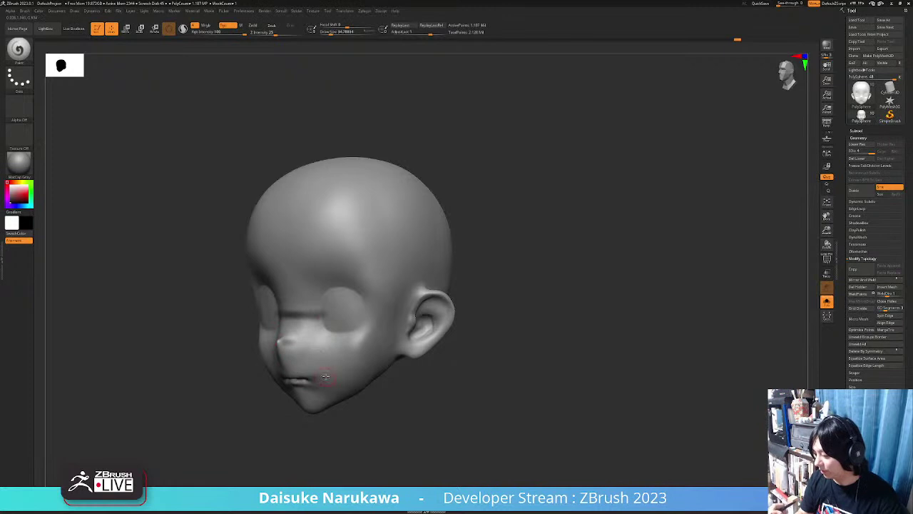
pyautogui.moveTo(401, 447); pyautogui.dragTo(454, 438)
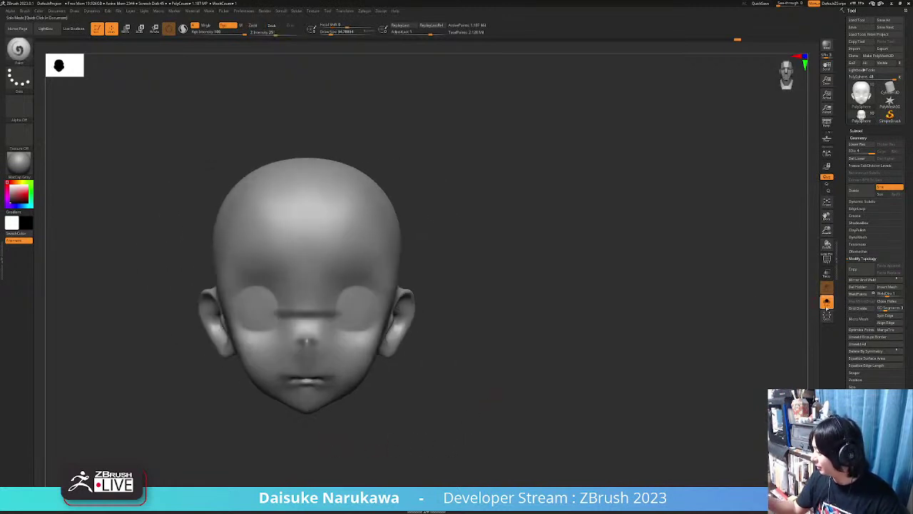
# Compare the isolated head with the full character from several angles, leaving Solo mode off.
pyautogui.click(827, 302)
pyautogui.moveTo(554, 423)
pyautogui.mouseDown()
pyautogui.moveTo(513, 430)
pyautogui.moveTo(551, 433)
pyautogui.mouseUp()
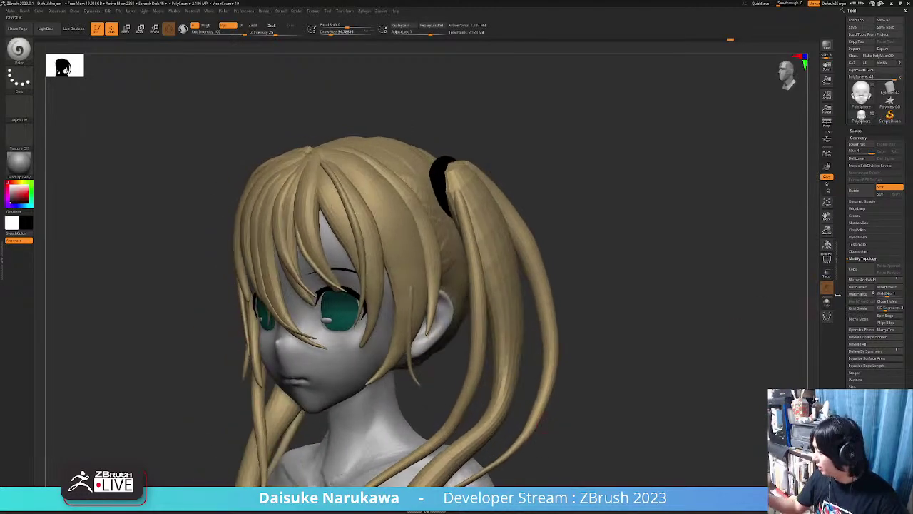
pyautogui.click(827, 302)
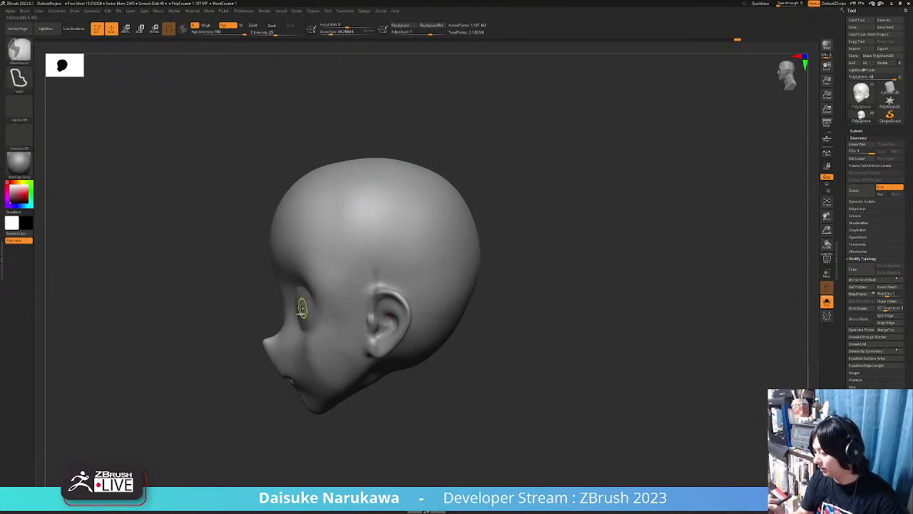
pyautogui.moveTo(378, 388); pyautogui.dragTo(439, 385)
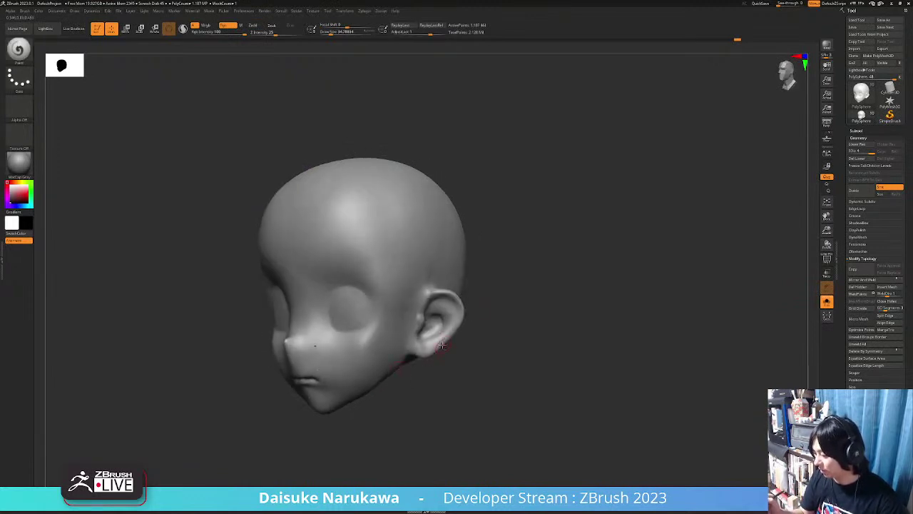
pyautogui.click(827, 302)
pyautogui.moveTo(583, 369); pyautogui.dragTo(569, 401)
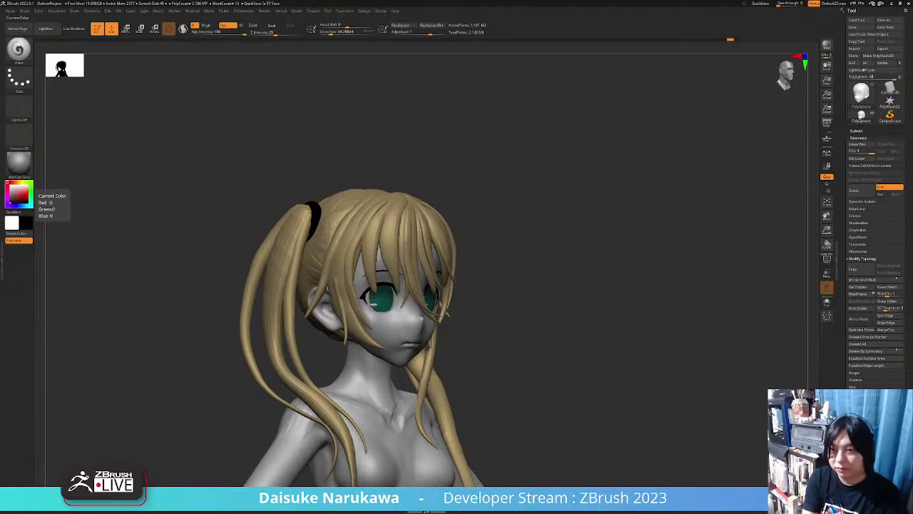
# Make the body the active subtool and stroke over the chest, torso centreline and abdomen, undoing one unwanted stroke.
pyautogui.keyDown('shift'); pyautogui.moveTo(570, 396); pyautogui.dragTo(404, 371, button='right'); pyautogui.keyUp('shift')
pyautogui.keyDown('alt'); pyautogui.click(387, 345); pyautogui.keyUp('alt')
pyautogui.keyDown('ctrl'); pyautogui.moveTo(403, 371); pyautogui.dragTo(319, 311, button='right'); pyautogui.keyUp('ctrl')
pyautogui.keyDown('shift'); pyautogui.moveTo(320, 311); pyautogui.dragTo(356, 314, button='right'); pyautogui.keyUp('shift')
pyautogui.moveTo(303, 325); pyautogui.dragTo(289, 367)
pyautogui.keyDown('alt'); pyautogui.moveTo(302, 349); pyautogui.dragTo(310, 322, button='right'); pyautogui.keyUp('alt')
pyautogui.moveTo(295, 346); pyautogui.dragTo(344, 316)
pyautogui.keyDown('alt'); pyautogui.moveTo(315, 387); pyautogui.dragTo(331, 306, button='right'); pyautogui.keyUp('alt')
pyautogui.hotkey('ctrl', 'z')
pyautogui.moveTo(305, 271); pyautogui.dragTo(306, 374)
pyautogui.keyDown('ctrl'); pyautogui.moveTo(297, 395); pyautogui.dragTo(332, 308, button='right'); pyautogui.keyUp('ctrl')
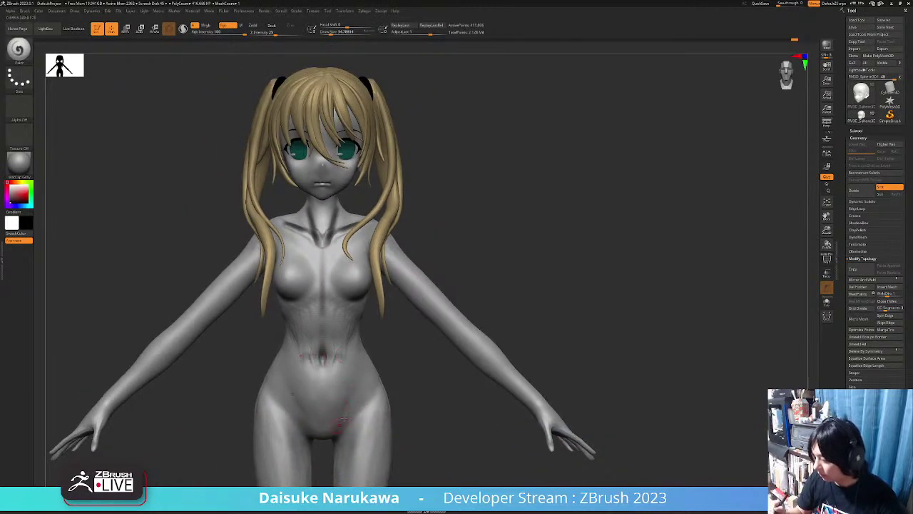
# Adjust the brush size and define the groin creases and hip lines on the front of the pelvis with the DamStandard brush.
pyautogui.moveTo(346, 432); pyautogui.dragTo(377, 402)
pyautogui.keyDown('alt'); pyautogui.moveTo(371, 387); pyautogui.dragTo(362, 403, button='right'); pyautogui.keyUp('alt')
pyautogui.moveTo(363, 402)
pyautogui.mouseDown(button='right')
pyautogui.moveTo(379, 405)
pyautogui.moveTo(360, 404)
pyautogui.moveTo(366, 354)
pyautogui.moveTo(339, 363)
pyautogui.mouseUp(button='right')
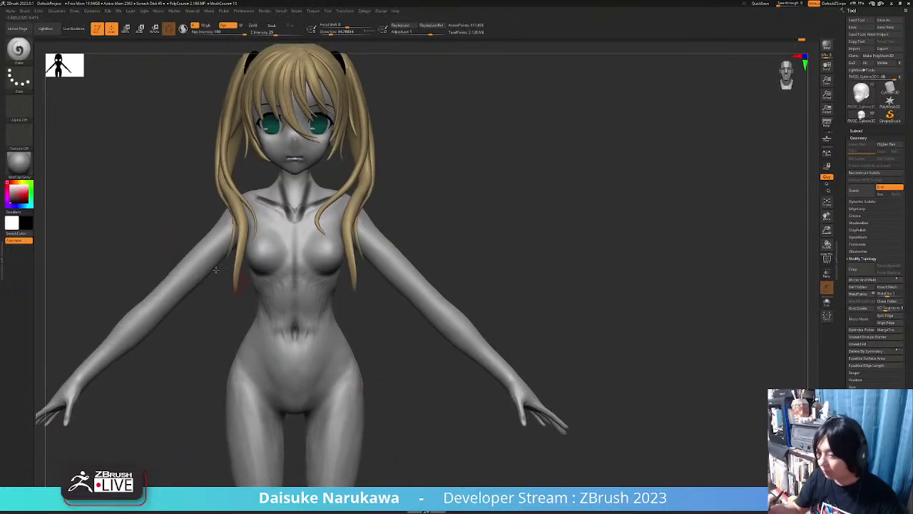
pyautogui.click(340, 32)
pyautogui.moveTo(321, 401); pyautogui.dragTo(346, 376)
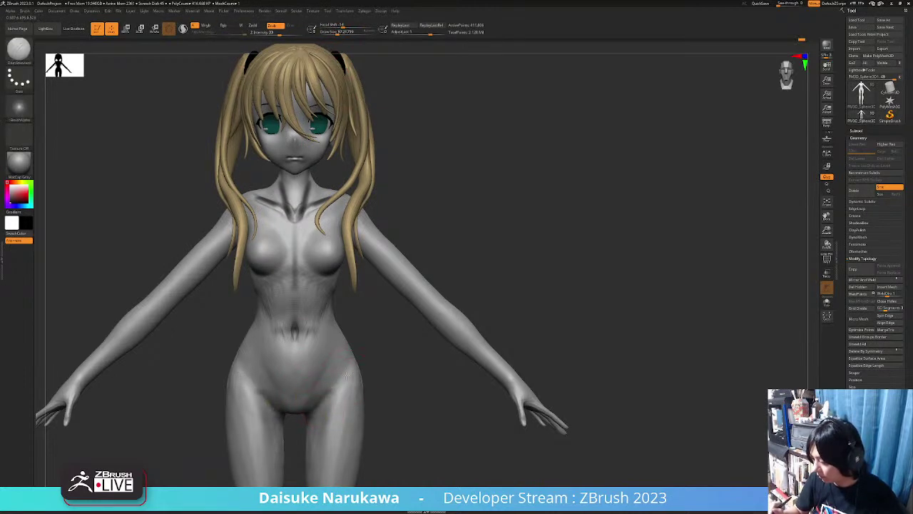
pyautogui.moveTo(338, 383); pyautogui.dragTo(303, 377, button='right')
pyautogui.moveTo(301, 396); pyautogui.dragTo(326, 405)
pyautogui.moveTo(325, 405); pyautogui.dragTo(344, 401, button='right')
# Switch to the ClayBuildup brush and build up the buttocks and the sacrum area from behind.
pyautogui.click(18, 50)
pyautogui.click(83, 56)
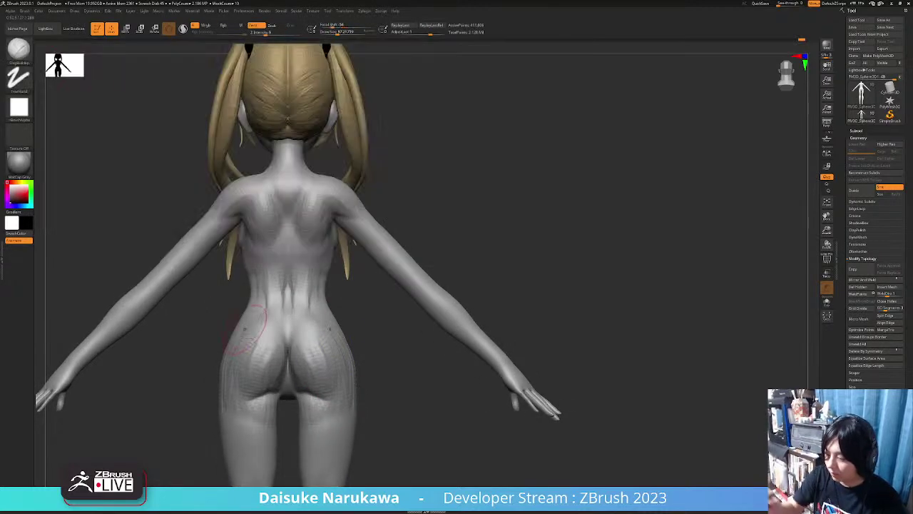
pyautogui.moveTo(259, 401); pyautogui.dragTo(268, 372)
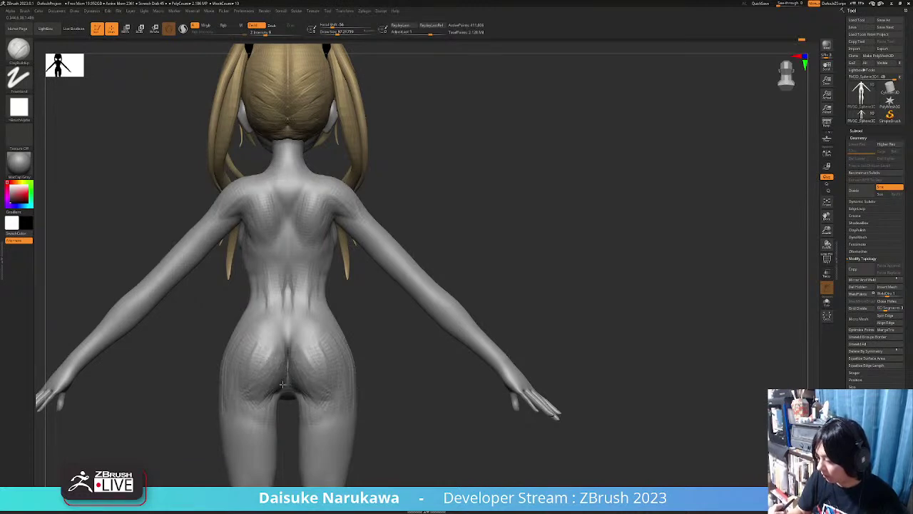
pyautogui.moveTo(284, 365); pyautogui.dragTo(289, 330)
pyautogui.moveTo(278, 320); pyautogui.dragTo(286, 326, button='right')
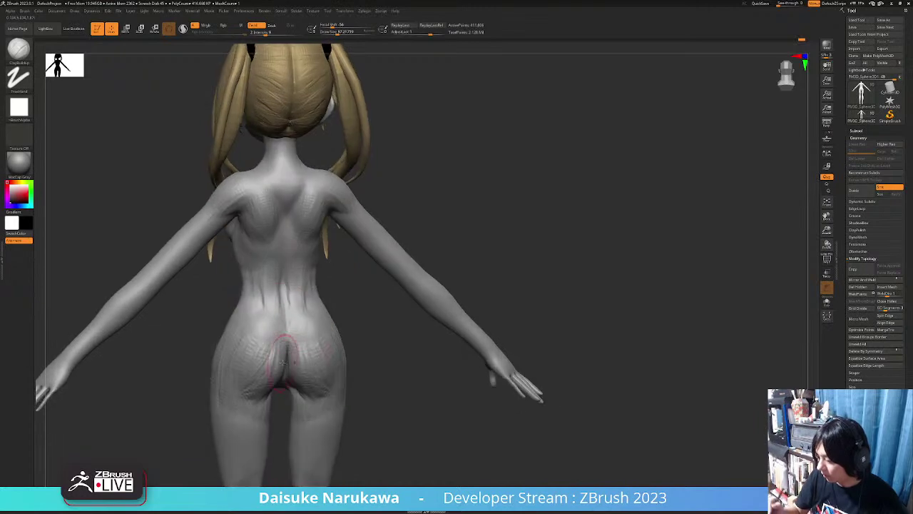
# Switch to the DamStandard brush and carve the V-shaped sacral lines converging at the base of the lower back.
pyautogui.click(19, 50)
pyautogui.click(83, 57)
pyautogui.moveTo(310, 314); pyautogui.dragTo(288, 343)
pyautogui.moveTo(294, 331); pyautogui.dragTo(312, 297, button='right')
pyautogui.moveTo(312, 298); pyautogui.dragTo(289, 339)
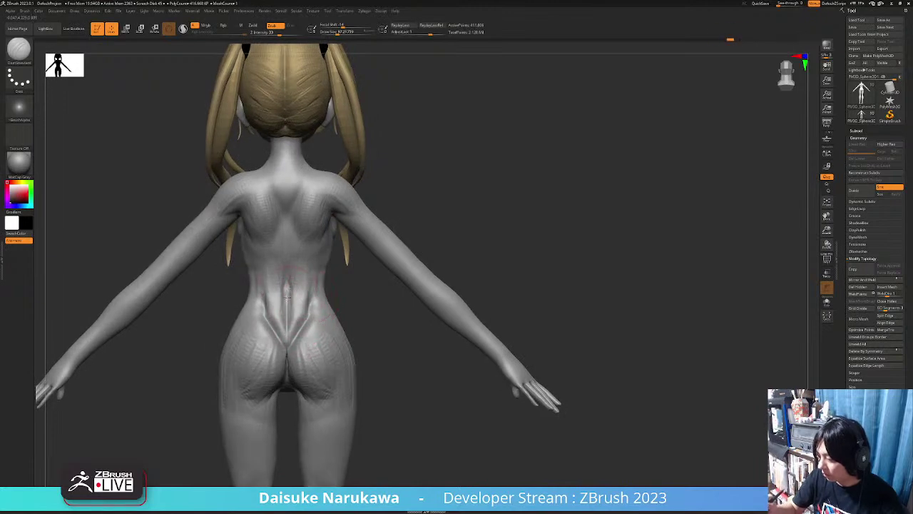
# Carve the spine groove from the sacrum up between the shoulder blades with the DamStandard brush.
pyautogui.moveTo(287, 284); pyautogui.dragTo(288, 348)
pyautogui.moveTo(293, 314); pyautogui.dragTo(286, 303, button='right')
pyautogui.moveTo(283, 318); pyautogui.dragTo(289, 197)
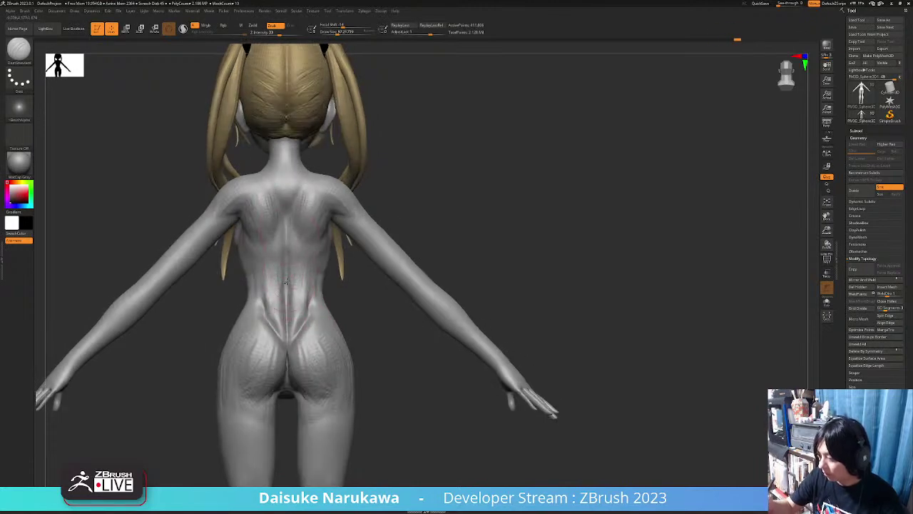
pyautogui.moveTo(288, 214); pyautogui.dragTo(289, 205, button='right')
pyautogui.moveTo(287, 243); pyautogui.dragTo(288, 203)
pyautogui.moveTo(288, 243); pyautogui.dragTo(300, 218, button='right')
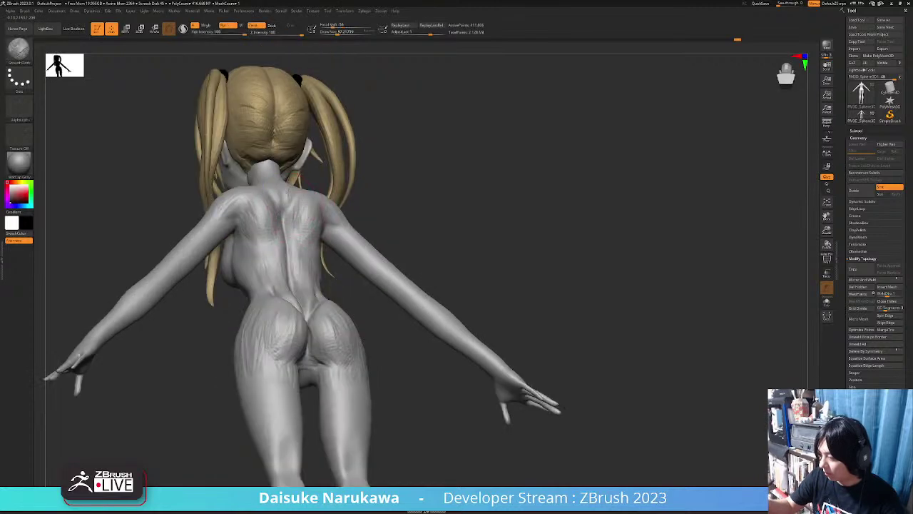
# Switch to the ClayBuildup brush, add volume beside the upper spine below the neck, and smooth the strokes.
pyautogui.press('b')
pyautogui.click(88, 56)
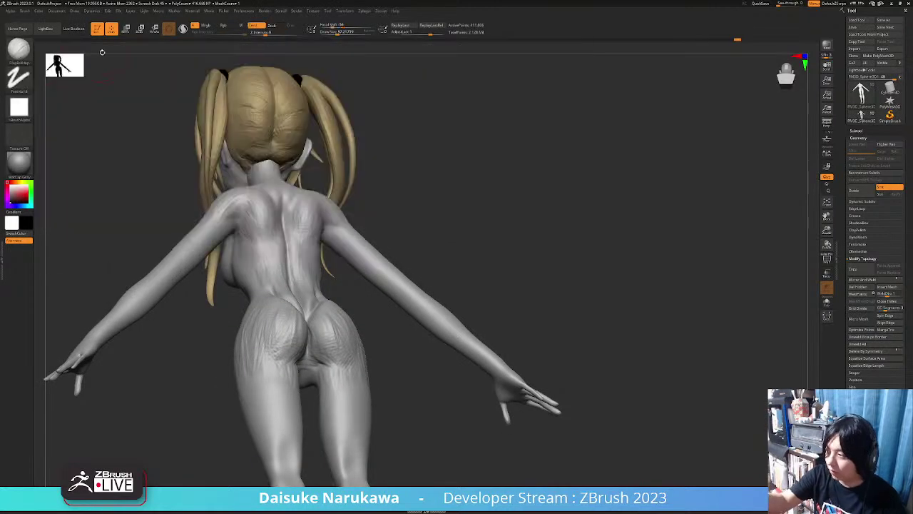
pyautogui.keyDown('ctrl'); pyautogui.moveTo(279, 177); pyautogui.dragTo(282, 207, button='right'); pyautogui.keyUp('ctrl')
pyautogui.moveTo(288, 203)
pyautogui.mouseDown()
pyautogui.moveTo(285, 236)
pyautogui.moveTo(292, 223)
pyautogui.mouseUp()
pyautogui.keyDown('shift'); pyautogui.moveTo(300, 188); pyautogui.dragTo(291, 200, button='right'); pyautogui.keyUp('shift')
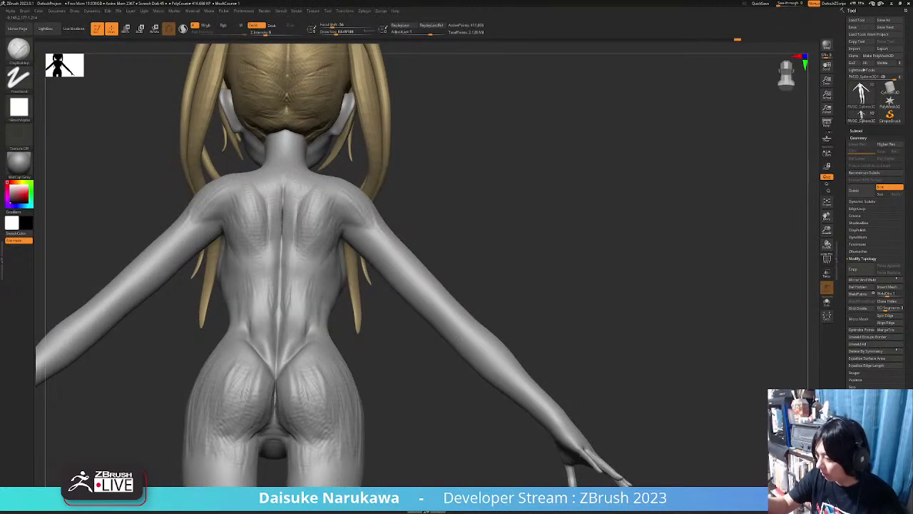
pyautogui.keyDown('shift'); pyautogui.moveTo(285, 204); pyautogui.dragTo(288, 213); pyautogui.keyUp('shift')
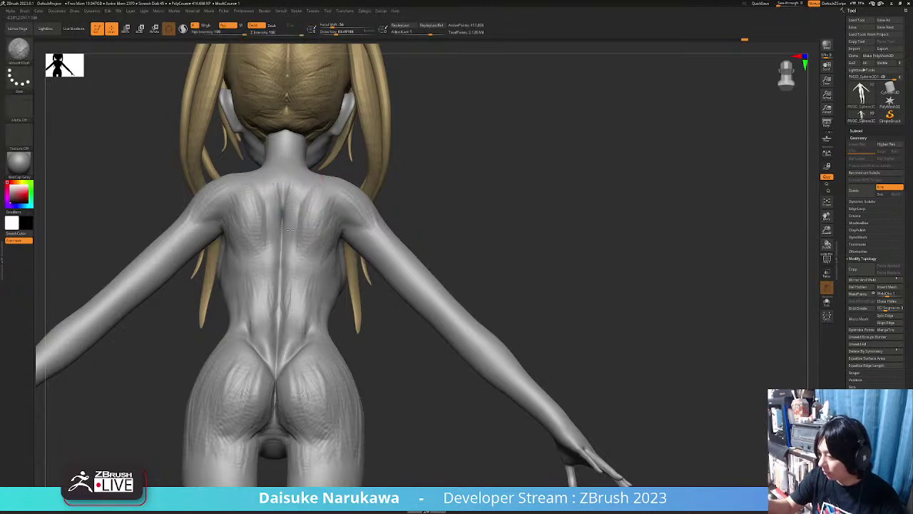
pyautogui.moveTo(312, 228)
pyautogui.mouseDown(button='right')
pyautogui.moveTo(314, 317)
pyautogui.moveTo(356, 375)
pyautogui.mouseUp(button='right')
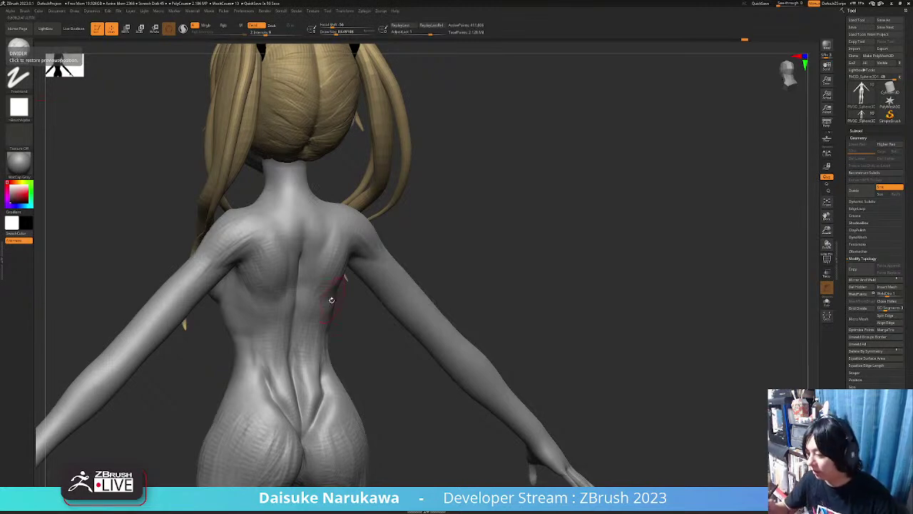
# Build up and smooth the muscle forms between the spine and the shoulder blades on the upper back.
pyautogui.moveTo(306, 251); pyautogui.dragTo(311, 238, button='right')
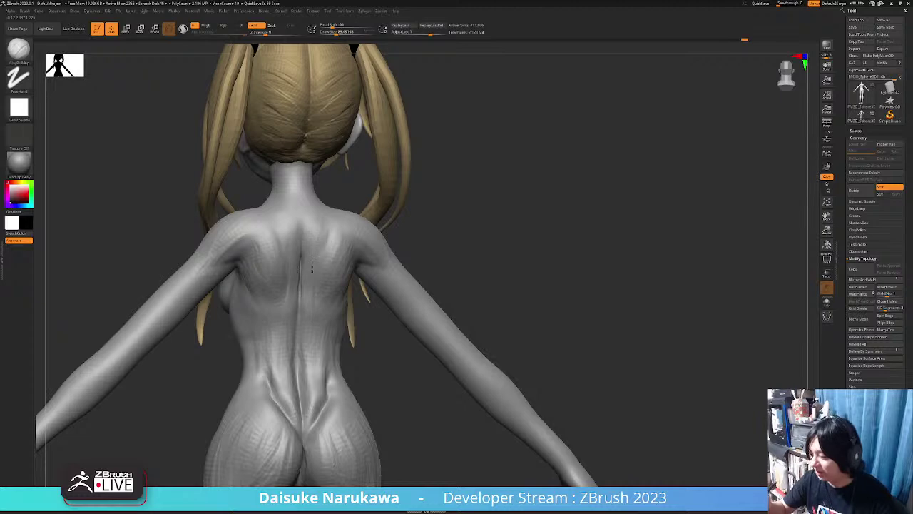
pyautogui.moveTo(331, 221); pyautogui.dragTo(314, 246, button='right')
pyautogui.press('shift')
pyautogui.keyDown('shift'); pyautogui.moveTo(312, 227); pyautogui.dragTo(308, 277); pyautogui.keyUp('shift')
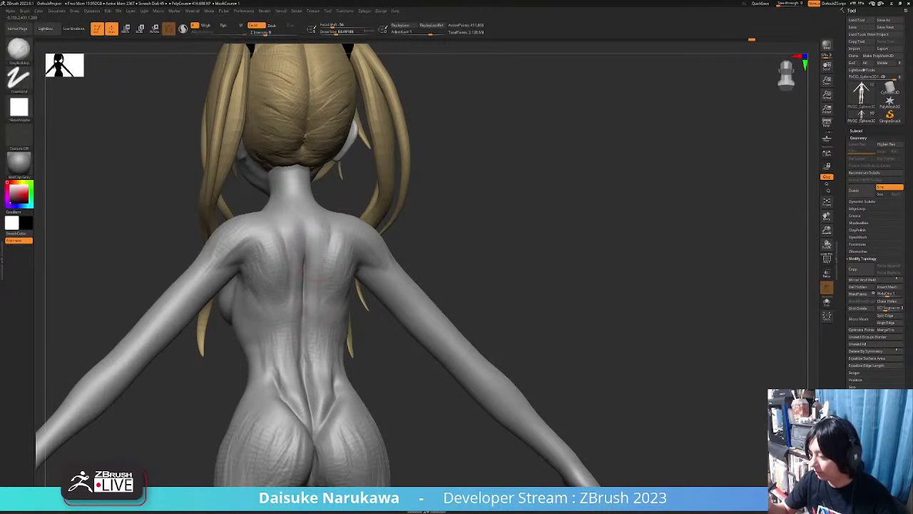
# Build up the long back muscles beside the spine across the middle back and waist with the ClayBuildup brush.
pyautogui.keyDown('shift'); pyautogui.moveTo(310, 321); pyautogui.dragTo(311, 360); pyautogui.keyUp('shift')
pyautogui.moveTo(336, 304); pyautogui.dragTo(309, 304, button='right')
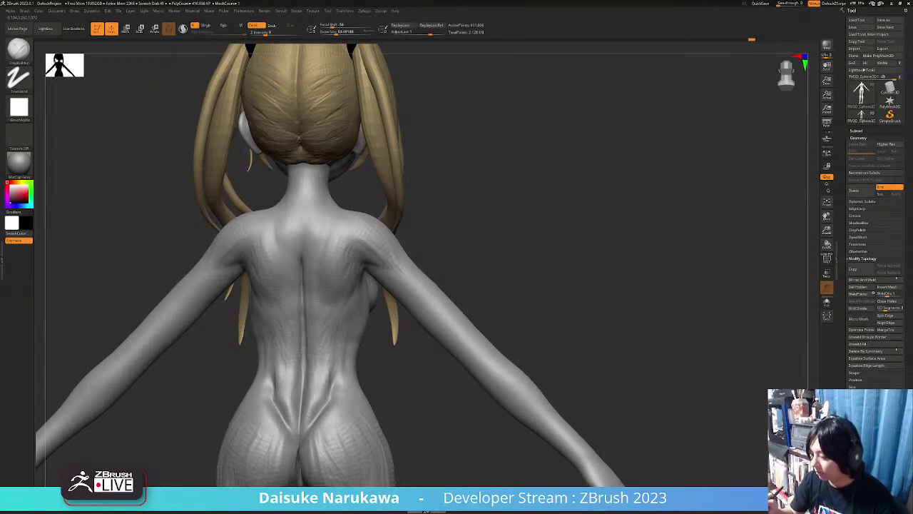
pyautogui.moveTo(327, 357); pyautogui.dragTo(340, 270, button='right')
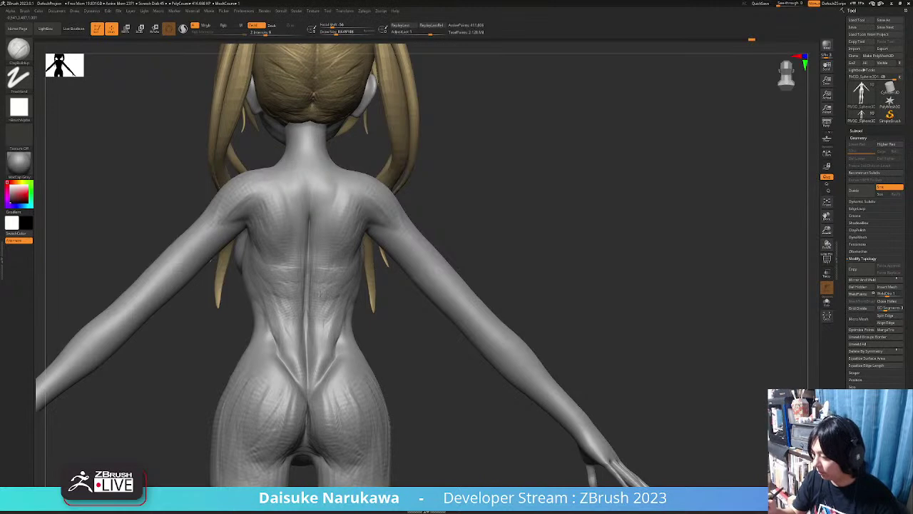
pyautogui.keyDown('ctrl'); pyautogui.moveTo(335, 321); pyautogui.dragTo(281, 287, button='right'); pyautogui.keyUp('ctrl')
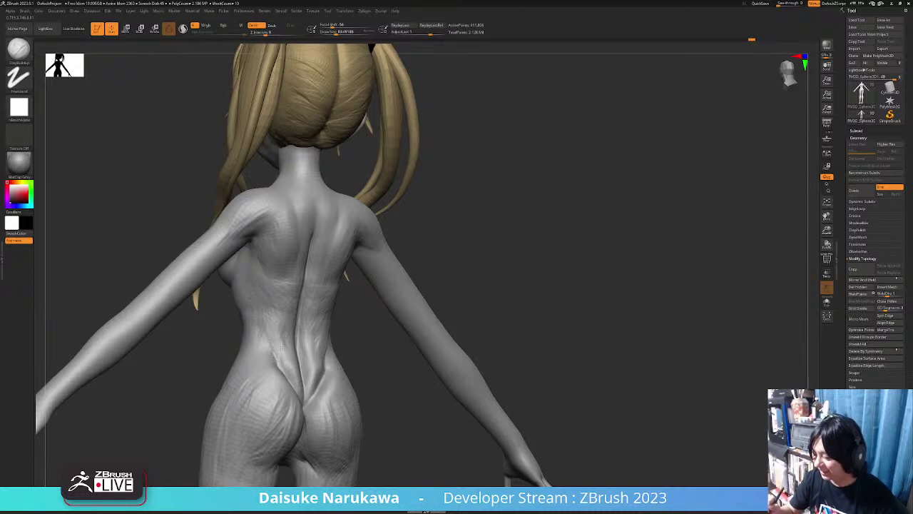
# Build up the muscle volume of the lower back and buttocks with the ClayBuildup brush.
pyautogui.moveTo(280, 364); pyautogui.dragTo(290, 354, button='right')
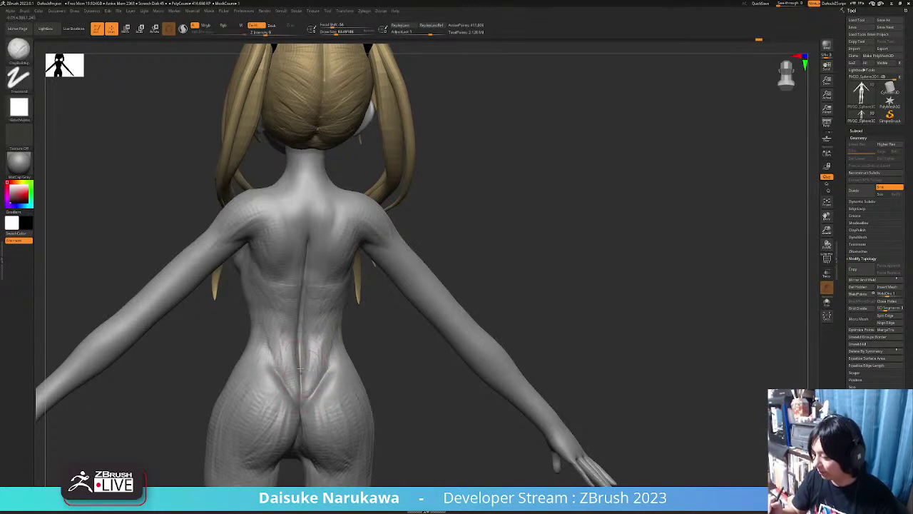
pyautogui.moveTo(341, 387)
pyautogui.keyDown('ctrl'); pyautogui.mouseDown(button='right')
pyautogui.moveTo(336, 368)
pyautogui.moveTo(378, 375)
pyautogui.moveTo(299, 355)
pyautogui.moveTo(296, 367)
pyautogui.moveTo(307, 371)
pyautogui.moveTo(285, 357)
pyautogui.moveTo(301, 346)
pyautogui.moveTo(301, 316)
pyautogui.moveTo(308, 320)
pyautogui.mouseUp(button='right'); pyautogui.keyUp('ctrl')
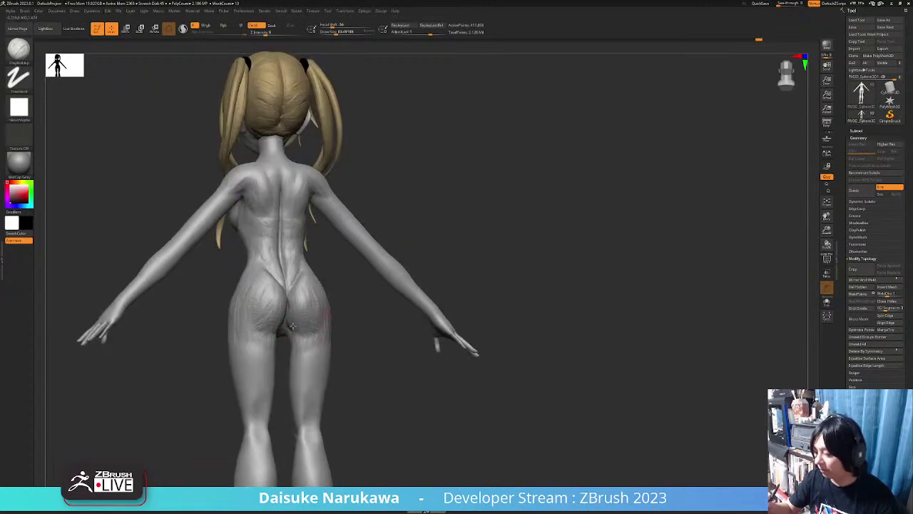
pyautogui.moveTo(323, 342); pyautogui.dragTo(318, 306, button='right')
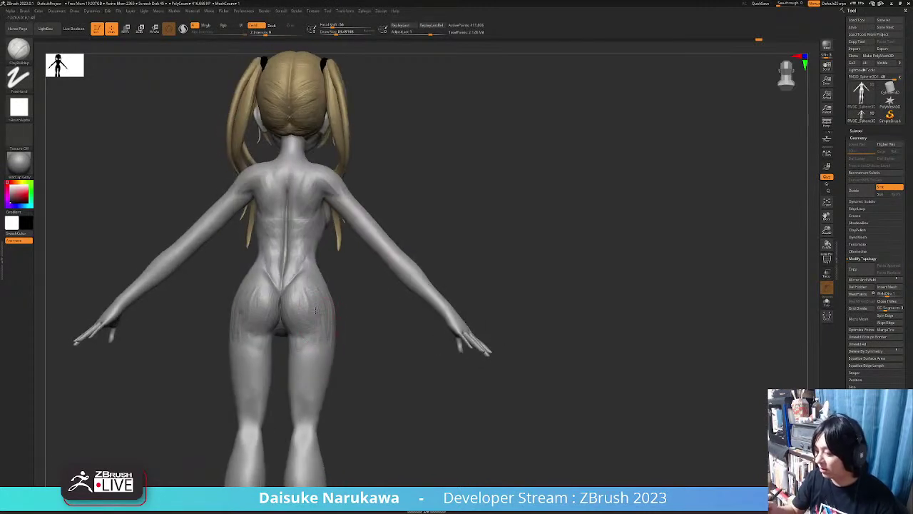
pyautogui.moveTo(326, 345)
pyautogui.mouseDown(button='right')
pyautogui.moveTo(371, 373)
pyautogui.moveTo(363, 391)
pyautogui.moveTo(350, 377)
pyautogui.mouseUp(button='right')
# Switch to the DamStandard brush and carve the gluteal folds beneath the buttocks, undoing unsatisfactory strokes.
pyautogui.click(24, 57)
pyautogui.press('d')
pyautogui.click(279, 254)
pyautogui.moveTo(229, 331); pyautogui.dragTo(246, 336)
pyautogui.hotkey('ctrl', 'z')
pyautogui.moveTo(246, 336); pyautogui.dragTo(233, 340, button='right')
pyautogui.hotkey('ctrl', 'z')
pyautogui.moveTo(232, 341); pyautogui.dragTo(254, 334)
pyautogui.moveTo(252, 334); pyautogui.dragTo(235, 345, button='right')
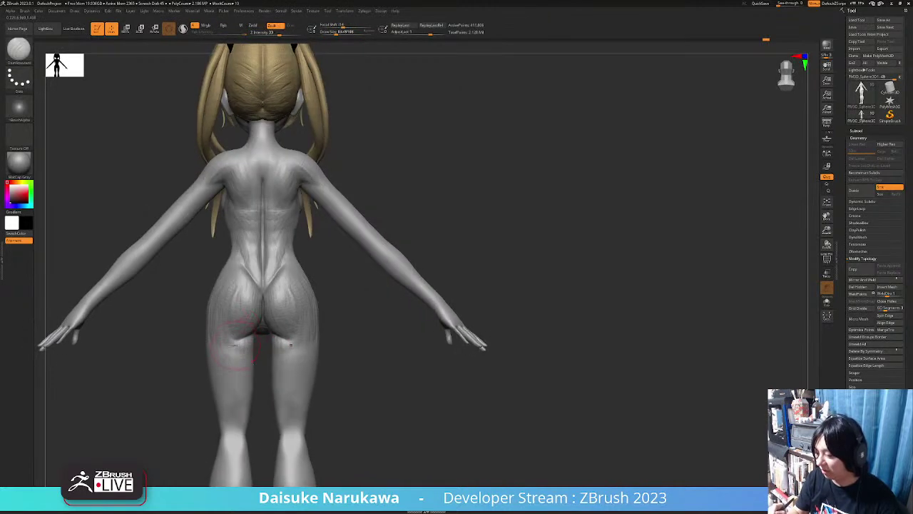
pyautogui.keyDown('shift'); pyautogui.moveTo(249, 334); pyautogui.dragTo(214, 337); pyautogui.keyUp('shift')
pyautogui.moveTo(214, 336)
pyautogui.mouseDown(button='right')
pyautogui.moveTo(242, 347)
pyautogui.moveTo(229, 355)
pyautogui.moveTo(256, 329)
pyautogui.moveTo(241, 345)
pyautogui.moveTo(252, 314)
pyautogui.mouseUp(button='right')
pyautogui.hotkey('ctrl', 'z')
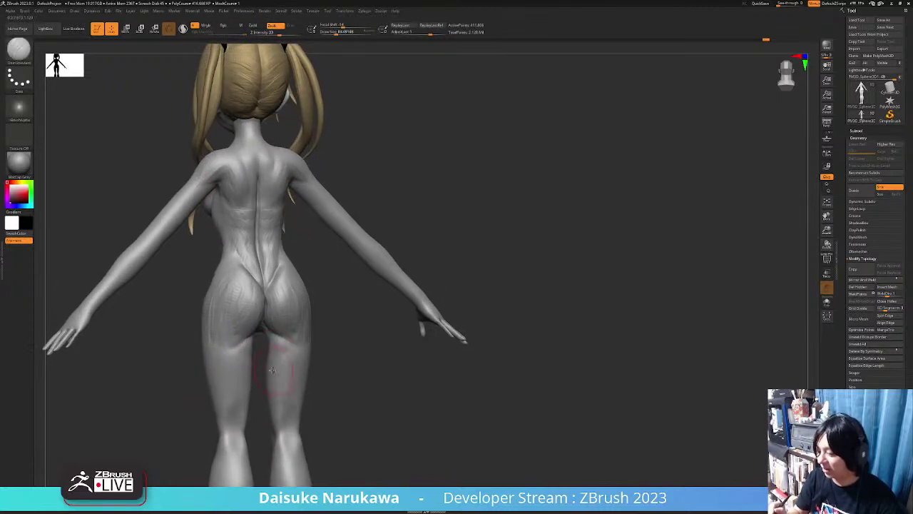
# Smooth the clay strokes across the buttocks and upper thighs.
pyautogui.moveTo(229, 351)
pyautogui.mouseDown(button='right')
pyautogui.moveTo(217, 312)
pyautogui.moveTo(272, 312)
pyautogui.mouseUp(button='right')
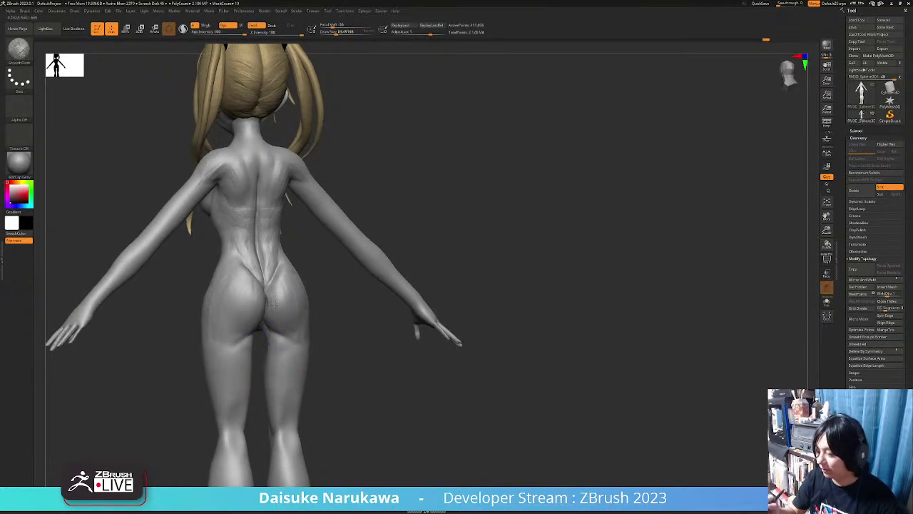
pyautogui.keyDown('shift'); pyautogui.moveTo(292, 272); pyautogui.dragTo(274, 316, button='right'); pyautogui.keyUp('shift')
pyautogui.keyDown('ctrl'); pyautogui.moveTo(244, 222); pyautogui.dragTo(263, 240, button='right'); pyautogui.keyUp('ctrl')
# Define the shoulder blade contours and middle back muscle creases with the DamStandard brush, smoothing the strokes.
pyautogui.moveTo(263, 191); pyautogui.dragTo(241, 261)
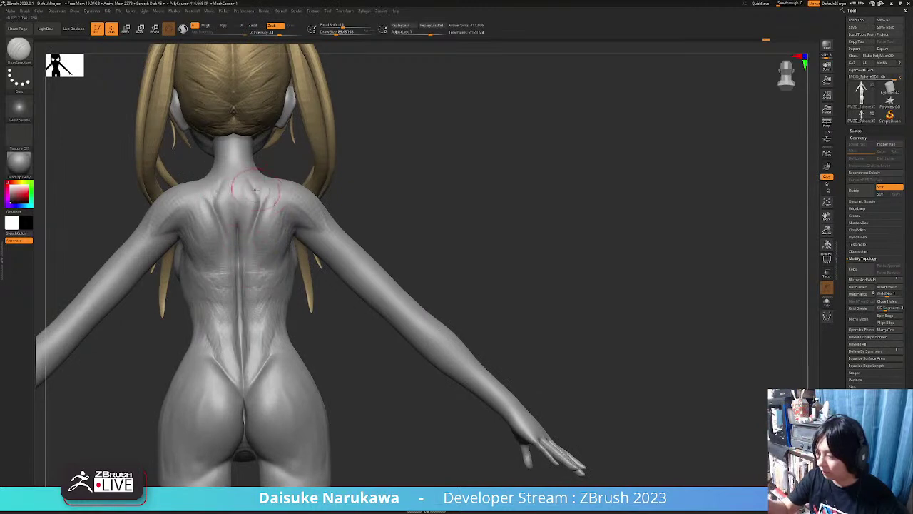
pyautogui.press('shift')
pyautogui.keyDown('shift'); pyautogui.moveTo(259, 206); pyautogui.dragTo(254, 221); pyautogui.keyUp('shift')
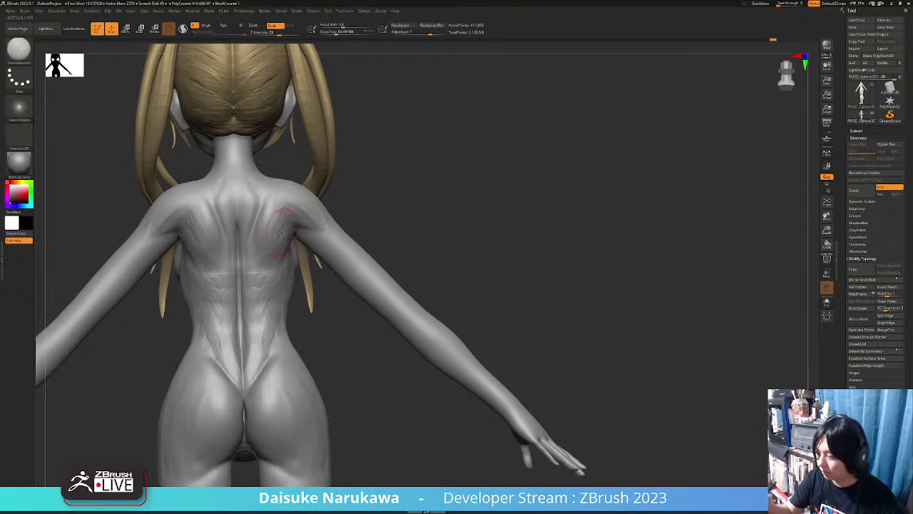
pyautogui.press('shift')
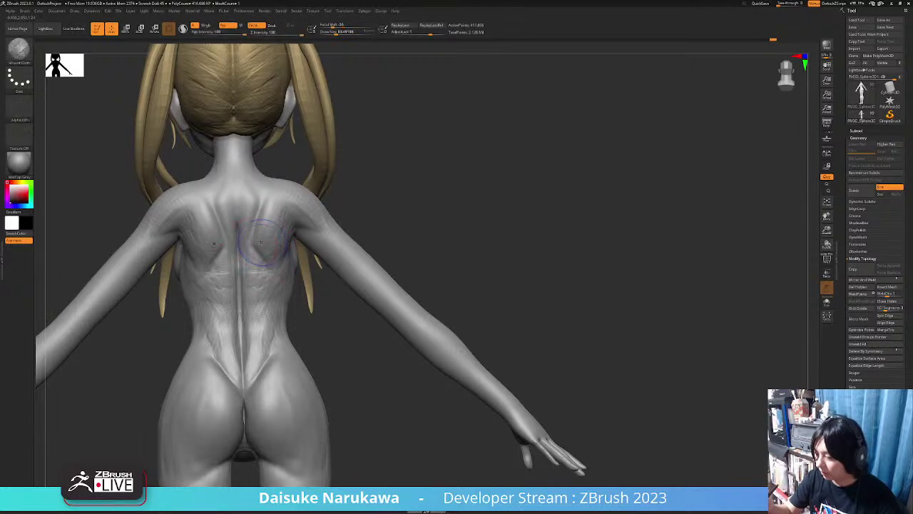
pyautogui.moveTo(264, 252); pyautogui.dragTo(281, 228, button='right')
pyautogui.moveTo(289, 330)
pyautogui.keyDown('ctrl'); pyautogui.mouseDown(button='right')
pyautogui.moveTo(269, 313)
pyautogui.moveTo(280, 309)
pyautogui.mouseUp(button='right'); pyautogui.keyUp('ctrl')
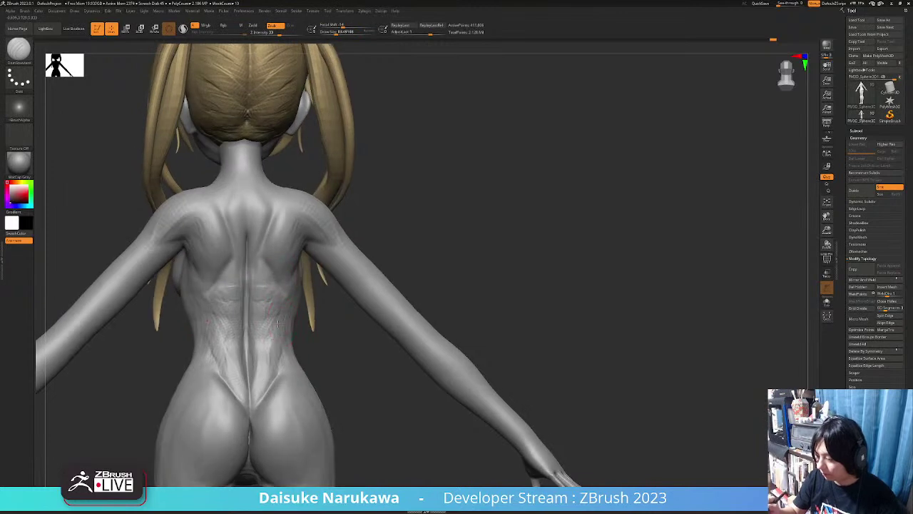
pyautogui.keyDown('shift'); pyautogui.moveTo(274, 315); pyautogui.dragTo(270, 338); pyautogui.keyUp('shift')
# Carve the navel, the abdominal midline and the rib cage arch beneath the breasts, and smooth the abdomen.
pyautogui.moveTo(283, 371); pyautogui.dragTo(330, 391, button='right')
pyautogui.moveTo(370, 311)
pyautogui.mouseDown(button='right')
pyautogui.moveTo(308, 356)
pyautogui.moveTo(312, 378)
pyautogui.mouseUp(button='right')
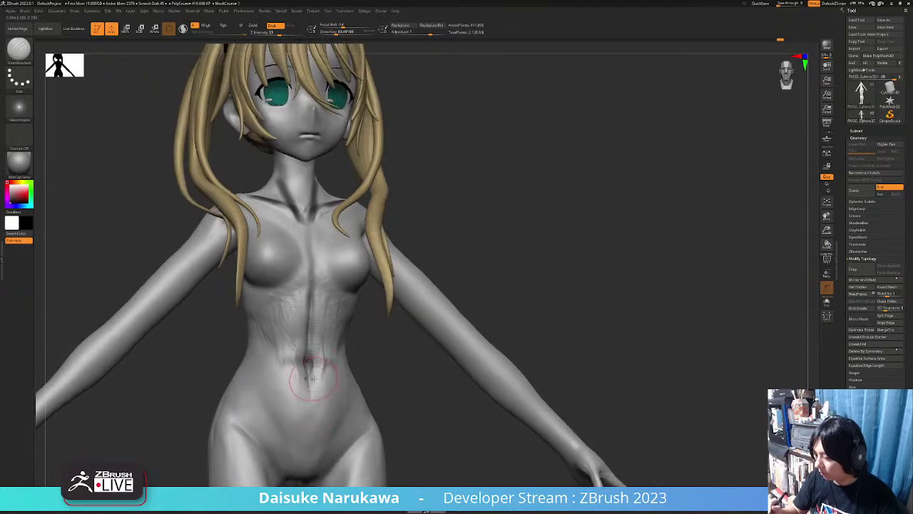
pyautogui.moveTo(302, 282); pyautogui.dragTo(310, 285)
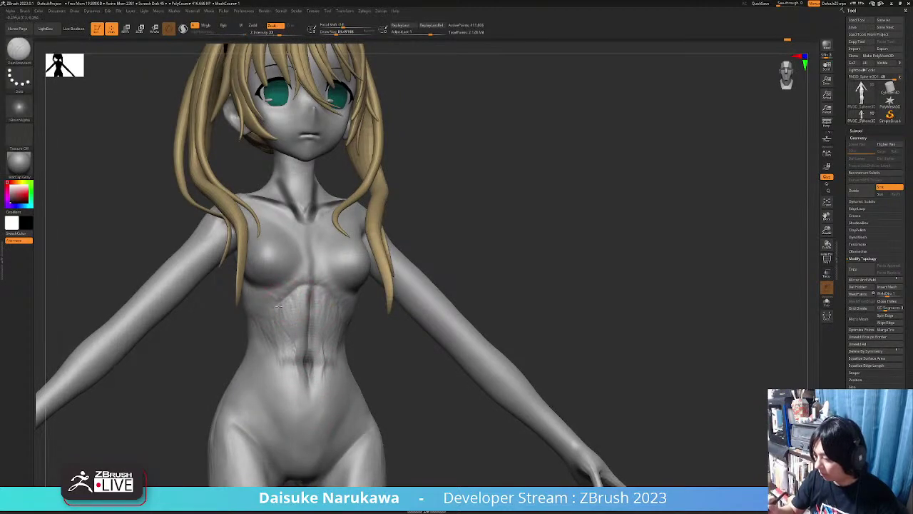
pyautogui.press('shift')
pyautogui.moveTo(284, 325)
pyautogui.keyDown('ctrl'); pyautogui.mouseDown(button='right')
pyautogui.moveTo(307, 299)
pyautogui.moveTo(335, 316)
pyautogui.mouseUp(button='right'); pyautogui.keyUp('ctrl')
pyautogui.moveTo(383, 381)
pyautogui.keyDown('alt'); pyautogui.mouseDown(button='right')
pyautogui.moveTo(343, 396)
pyautogui.moveTo(321, 432)
pyautogui.mouseUp(button='right'); pyautogui.keyUp('alt')
pyautogui.moveTo(261, 246)
pyautogui.mouseDown()
pyautogui.moveTo(261, 280)
pyautogui.moveTo(282, 250)
pyautogui.mouseUp()
# Fill the body object with white.
pyautogui.keyDown('ctrl'); pyautogui.moveTo(288, 311); pyautogui.dragTo(377, 205, button='right'); pyautogui.keyUp('ctrl')
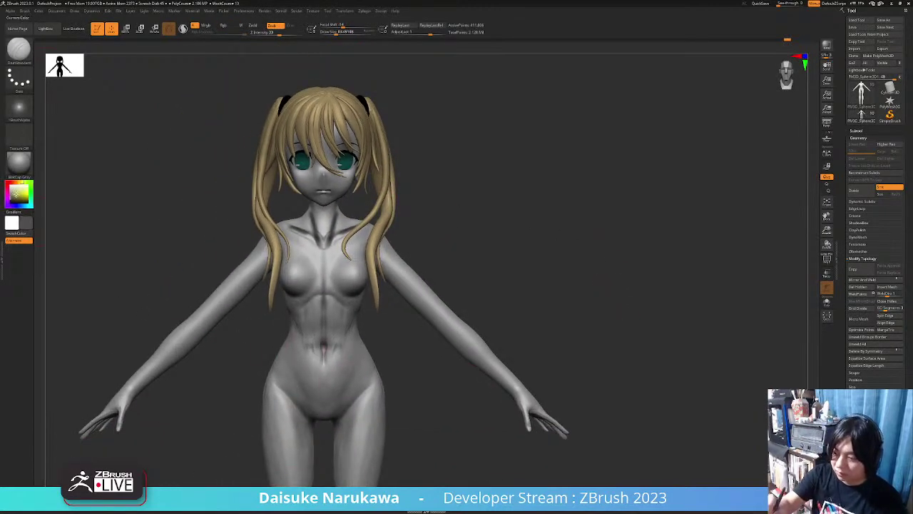
pyautogui.click(39, 11)
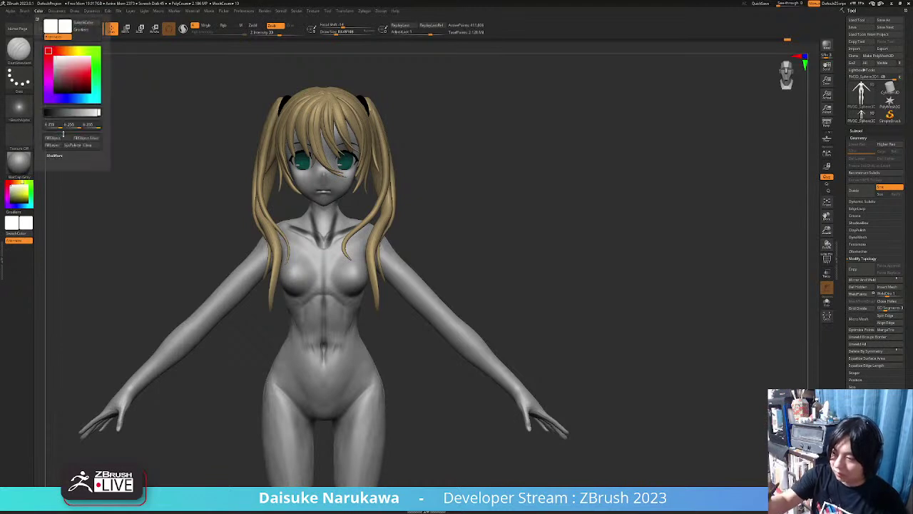
pyautogui.click(55, 138)
# Carve the sternum line, the navel area and the oblique creases of the waist on the front torso with the DamStandard brush.
pyautogui.moveTo(342, 373)
pyautogui.keyDown('ctrl'); pyautogui.mouseDown(button='right')
pyautogui.moveTo(326, 314)
pyautogui.moveTo(349, 290)
pyautogui.moveTo(344, 346)
pyautogui.moveTo(332, 362)
pyautogui.moveTo(360, 359)
pyautogui.mouseUp(button='right'); pyautogui.keyUp('ctrl')
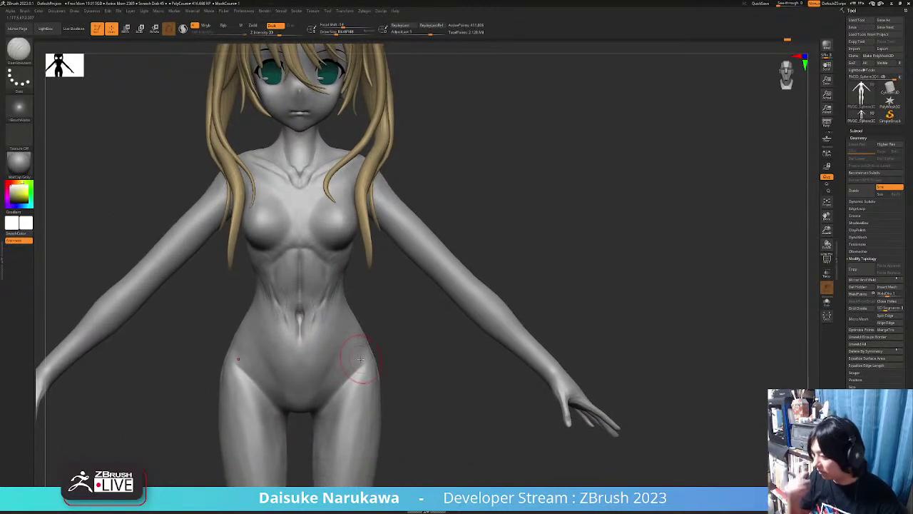
pyautogui.moveTo(297, 223); pyautogui.dragTo(300, 230, button='right')
pyautogui.moveTo(301, 226)
pyautogui.keyDown('shift'); pyautogui.mouseDown()
pyautogui.moveTo(300, 251)
pyautogui.moveTo(298, 196)
pyautogui.mouseUp(); pyautogui.keyUp('shift')
pyautogui.moveTo(298, 198)
pyautogui.mouseDown(button='right')
pyautogui.moveTo(300, 233)
pyautogui.moveTo(301, 210)
pyautogui.moveTo(316, 205)
pyautogui.moveTo(291, 235)
pyautogui.moveTo(246, 244)
pyautogui.moveTo(224, 230)
pyautogui.mouseUp(button='right')
pyautogui.moveTo(280, 244); pyautogui.dragTo(303, 319, button='right')
pyautogui.moveTo(307, 316); pyautogui.dragTo(296, 348)
pyautogui.moveTo(296, 348)
pyautogui.mouseDown(button='right')
pyautogui.moveTo(301, 362)
pyautogui.moveTo(294, 350)
pyautogui.mouseUp(button='right')
pyautogui.moveTo(298, 332); pyautogui.dragTo(286, 358)
pyautogui.moveTo(293, 349); pyautogui.dragTo(325, 418, button='right')
pyautogui.keyDown('alt'); pyautogui.moveTo(250, 316); pyautogui.dragTo(350, 319, button='right'); pyautogui.keyUp('alt')
pyautogui.moveTo(260, 273); pyautogui.dragTo(284, 307, button='right')
# Isolate the body in Solo mode and carve the crease between the shoulder, armpit and chest.
pyautogui.click(827, 303)
pyautogui.moveTo(249, 243); pyautogui.dragTo(282, 231)
pyautogui.moveTo(265, 265); pyautogui.dragTo(284, 261, button='right')
pyautogui.keyDown('alt'); pyautogui.moveTo(284, 261); pyautogui.dragTo(287, 322, button='right'); pyautogui.keyUp('alt')
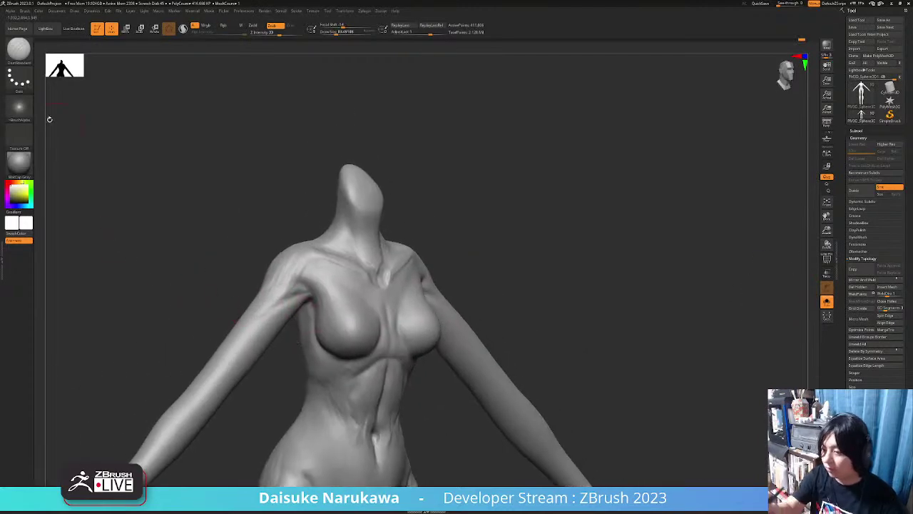
# Switch to the ClayBuildup brush and build up the deltoid and armpit muscles around the shoulder.
pyautogui.click(18, 50)
pyautogui.click(83, 55)
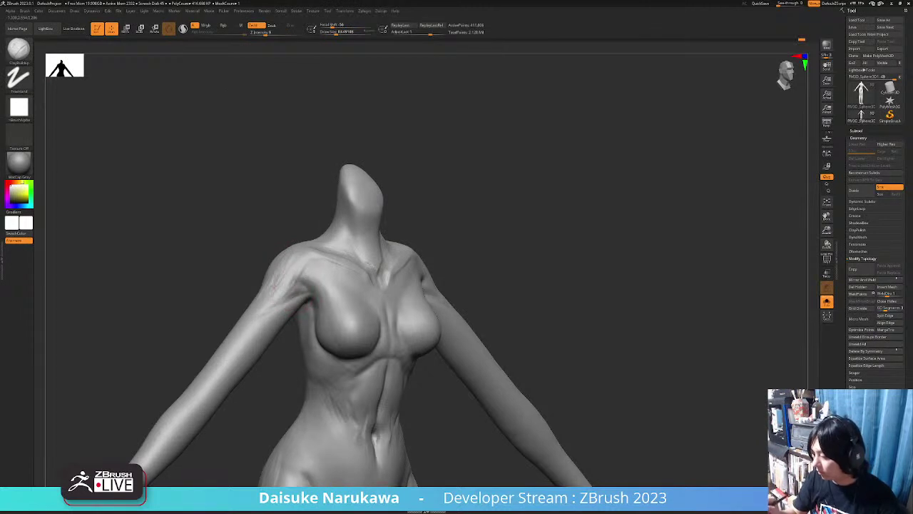
pyautogui.moveTo(308, 307)
pyautogui.mouseDown(button='right')
pyautogui.moveTo(283, 298)
pyautogui.moveTo(301, 295)
pyautogui.mouseUp(button='right')
pyautogui.moveTo(318, 271); pyautogui.dragTo(310, 288)
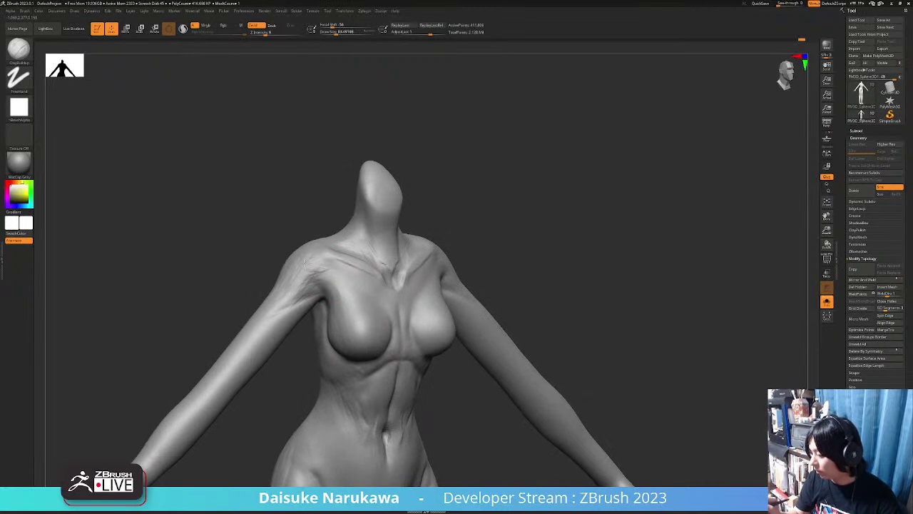
pyautogui.moveTo(288, 316)
pyautogui.mouseDown(button='right')
pyautogui.moveTo(289, 291)
pyautogui.moveTo(249, 263)
pyautogui.mouseUp(button='right')
pyautogui.moveTo(247, 261); pyautogui.dragTo(261, 289)
pyautogui.moveTo(261, 289)
pyautogui.mouseDown(button='right')
pyautogui.moveTo(245, 272)
pyautogui.moveTo(266, 273)
pyautogui.moveTo(265, 224)
pyautogui.moveTo(311, 306)
pyautogui.moveTo(302, 265)
pyautogui.moveTo(273, 243)
pyautogui.mouseUp(button='right')
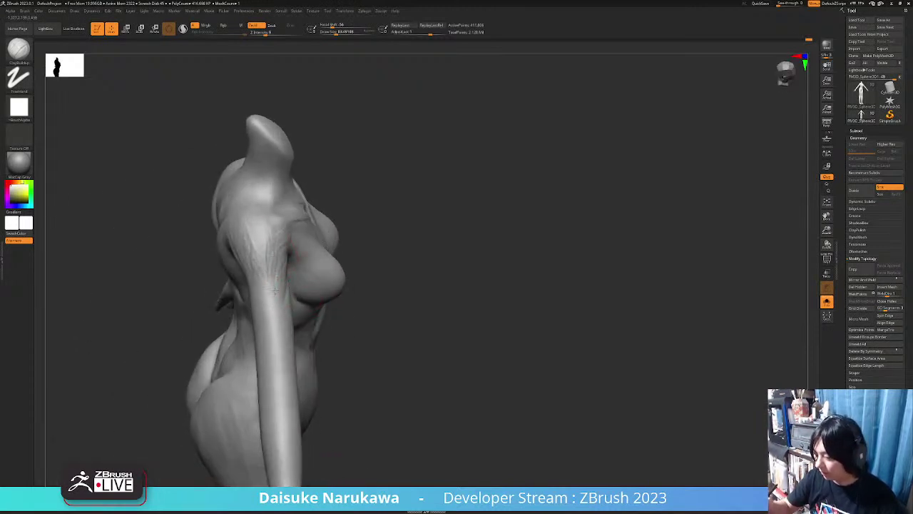
# Build up the forms along the hip and groin creases on the front pelvis, and leave Solo mode.
pyautogui.moveTo(265, 302)
pyautogui.mouseDown(button='right')
pyautogui.moveTo(350, 356)
pyautogui.moveTo(327, 223)
pyautogui.moveTo(339, 204)
pyautogui.moveTo(305, 193)
pyautogui.moveTo(329, 205)
pyautogui.moveTo(329, 175)
pyautogui.moveTo(357, 249)
pyautogui.moveTo(333, 243)
pyautogui.moveTo(344, 250)
pyautogui.moveTo(374, 376)
pyautogui.moveTo(428, 357)
pyautogui.moveTo(464, 371)
pyautogui.moveTo(356, 343)
pyautogui.moveTo(353, 290)
pyautogui.moveTo(495, 470)
pyautogui.moveTo(471, 375)
pyautogui.moveTo(389, 269)
pyautogui.moveTo(374, 359)
pyautogui.moveTo(371, 337)
pyautogui.mouseUp(button='right')
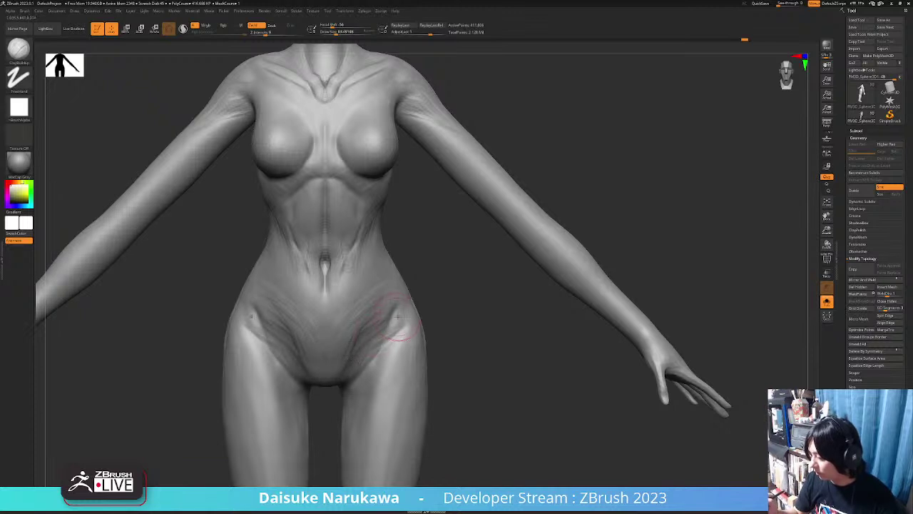
pyautogui.keyDown('ctrl'); pyautogui.moveTo(426, 304); pyautogui.dragTo(385, 288, button='right'); pyautogui.keyUp('ctrl')
pyautogui.click(827, 302)
# Select the head, lower it to subdivision level 2, and smooth away the mouth.
pyautogui.keyDown('ctrl'); pyautogui.moveTo(524, 385); pyautogui.dragTo(456, 360, button='right'); pyautogui.keyUp('ctrl')
pyautogui.keyDown('ctrl'); pyautogui.moveTo(357, 227); pyautogui.dragTo(349, 269, button='right'); pyautogui.keyUp('ctrl')
pyautogui.keyDown('alt'); pyautogui.moveTo(349, 270); pyautogui.dragTo(350, 338, button='right'); pyautogui.keyUp('alt')
pyautogui.keyDown('ctrl'); pyautogui.moveTo(338, 306); pyautogui.dragTo(340, 343, button='right'); pyautogui.keyUp('ctrl')
pyautogui.keyDown('alt'); pyautogui.click(344, 283); pyautogui.keyUp('alt')
pyautogui.keyDown('alt'); pyautogui.moveTo(344, 283); pyautogui.dragTo(330, 328, button='right'); pyautogui.keyUp('alt')
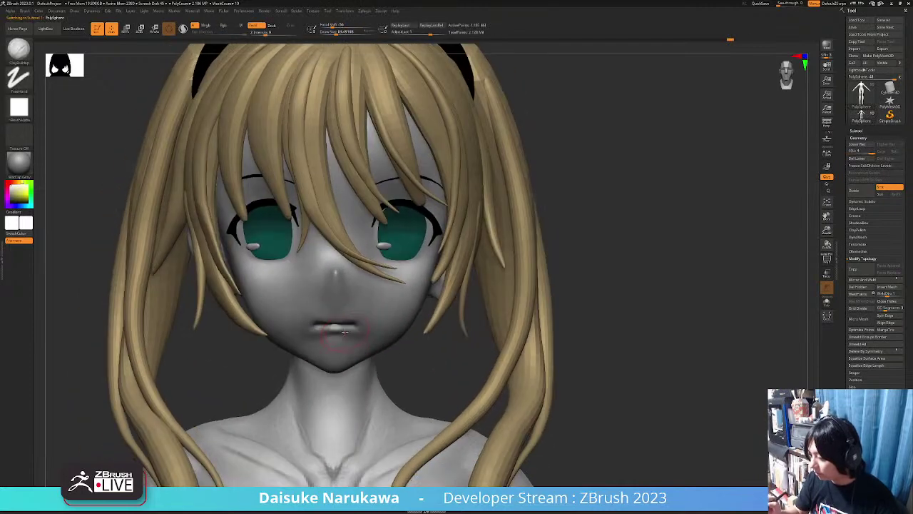
pyautogui.press('shift')
pyautogui.keyDown('alt'); pyautogui.click(352, 323); pyautogui.keyUp('alt')
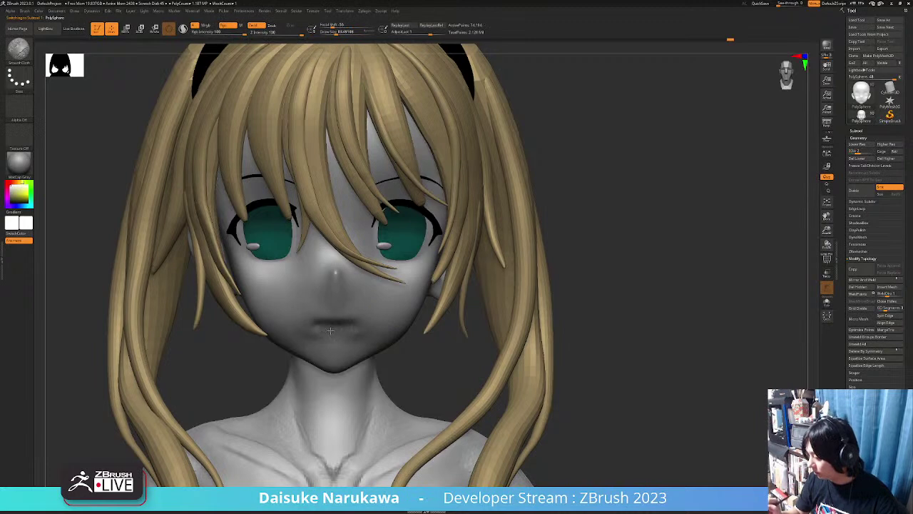
pyautogui.keyDown('shift'); pyautogui.moveTo(328, 336); pyautogui.dragTo(338, 331); pyautogui.keyUp('shift')
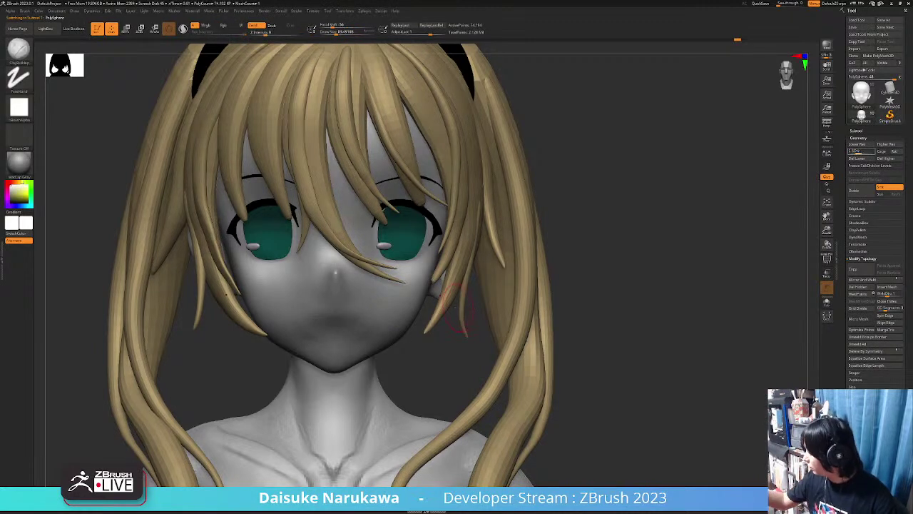
# Raise the head to subdivision level 3 and smooth the area around the mouth.
pyautogui.press('d')
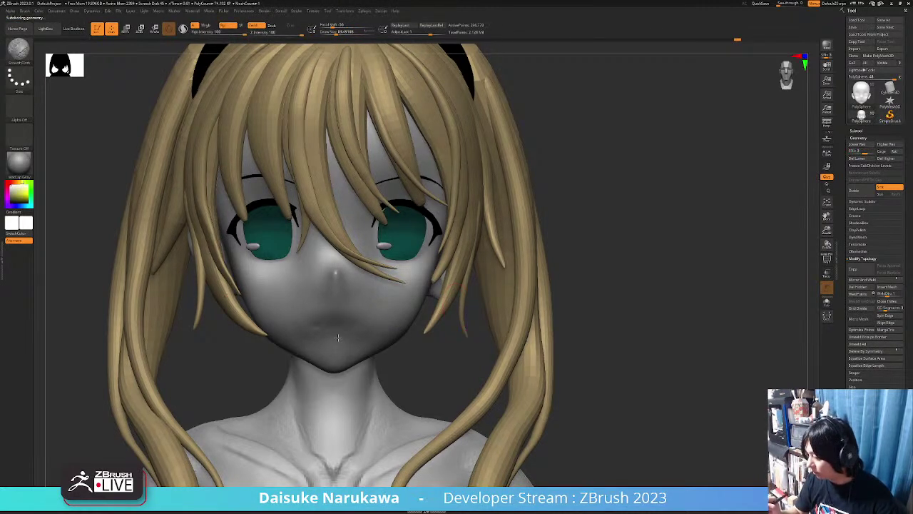
pyautogui.moveTo(355, 322); pyautogui.dragTo(397, 277, button='right')
pyautogui.moveTo(350, 326)
pyautogui.mouseDown(button='right')
pyautogui.moveTo(411, 324)
pyautogui.moveTo(372, 320)
pyautogui.moveTo(313, 359)
pyautogui.mouseUp(button='right')
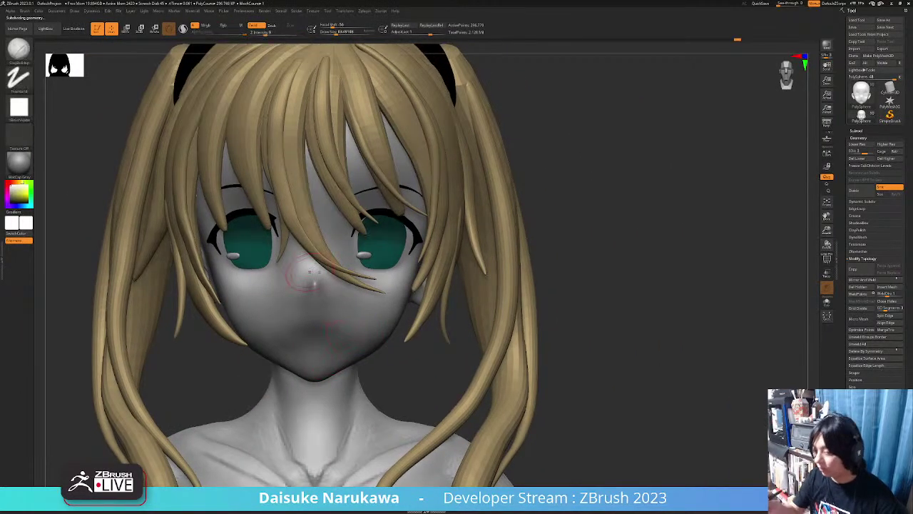
# Switch to the DamStandard brush and carve a new mouth line on the lower face.
pyautogui.press('b')
pyautogui.press('d')
pyautogui.press('s')
pyautogui.press('space')
pyautogui.moveTo(318, 329); pyautogui.dragTo(336, 314, button='right')
pyautogui.moveTo(300, 336); pyautogui.dragTo(326, 342)
pyautogui.hotkey('ctrl', 'z')
# Switch to the SnakeHook brush, set subdivision level 2 and a draw size of about 146, and reshape the mouth and chin profile.
pyautogui.moveTo(314, 342)
pyautogui.mouseDown(button='right')
pyautogui.moveTo(385, 346)
pyautogui.moveTo(357, 363)
pyautogui.moveTo(377, 356)
pyautogui.moveTo(285, 371)
pyautogui.moveTo(435, 357)
pyautogui.mouseUp(button='right')
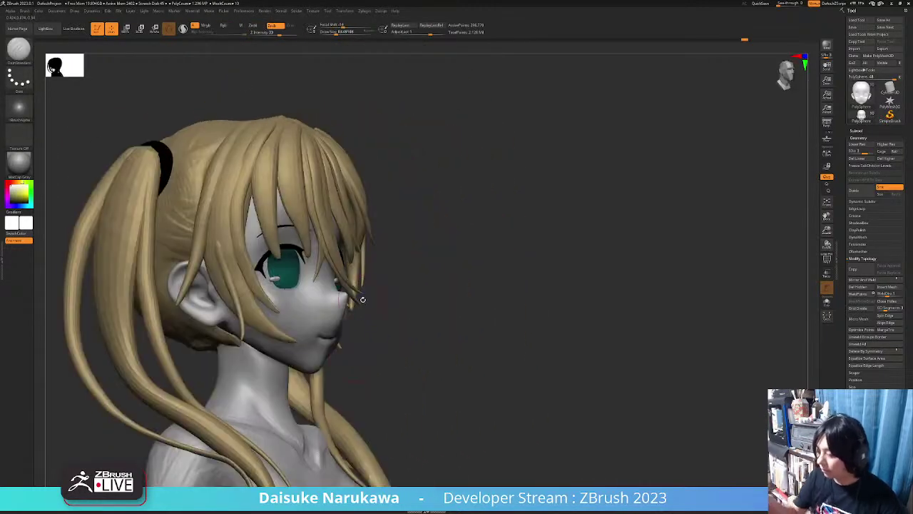
pyautogui.click(30, 59)
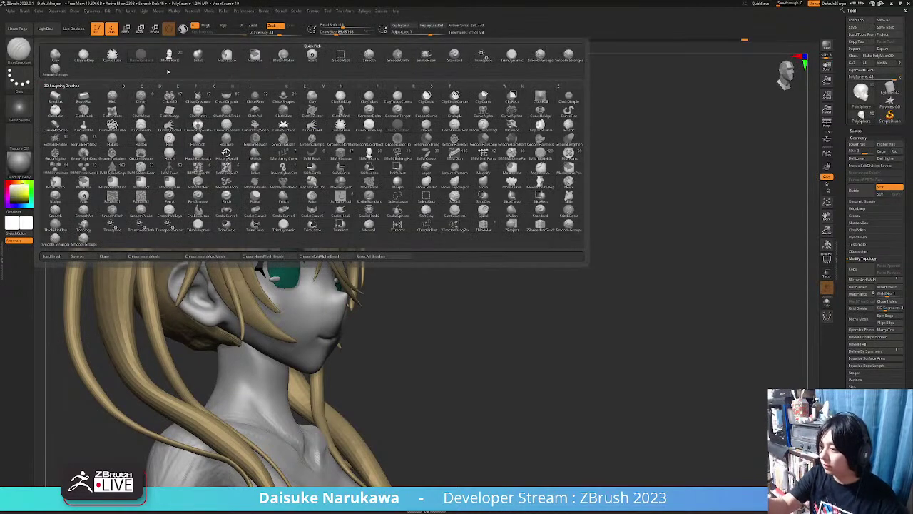
pyautogui.click(426, 56)
pyautogui.moveTo(527, 242); pyautogui.dragTo(623, 261, button='right')
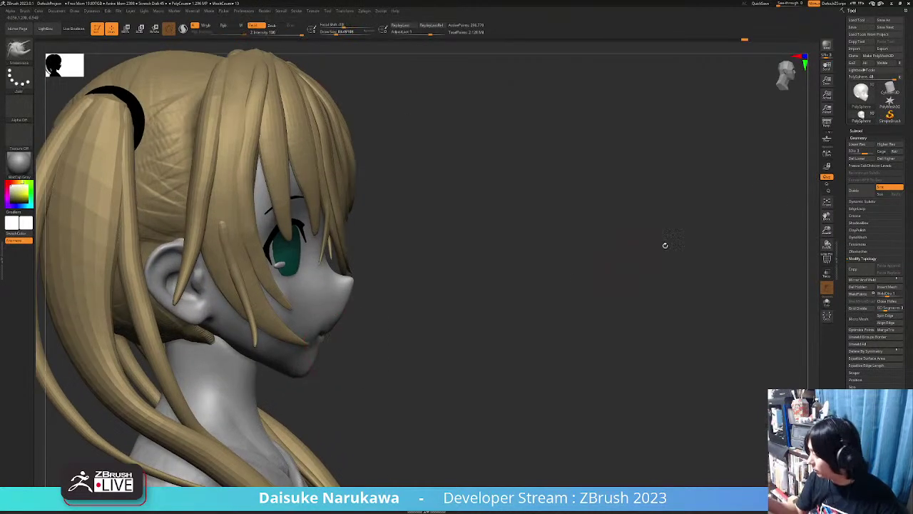
pyautogui.click(858, 150)
pyautogui.moveTo(336, 33); pyautogui.dragTo(340, 32)
pyautogui.moveTo(310, 336)
pyautogui.keyDown('ctrl'); pyautogui.mouseDown(button='right')
pyautogui.moveTo(354, 356)
pyautogui.moveTo(336, 359)
pyautogui.moveTo(354, 358)
pyautogui.moveTo(365, 376)
pyautogui.mouseUp(button='right'); pyautogui.keyUp('ctrl')
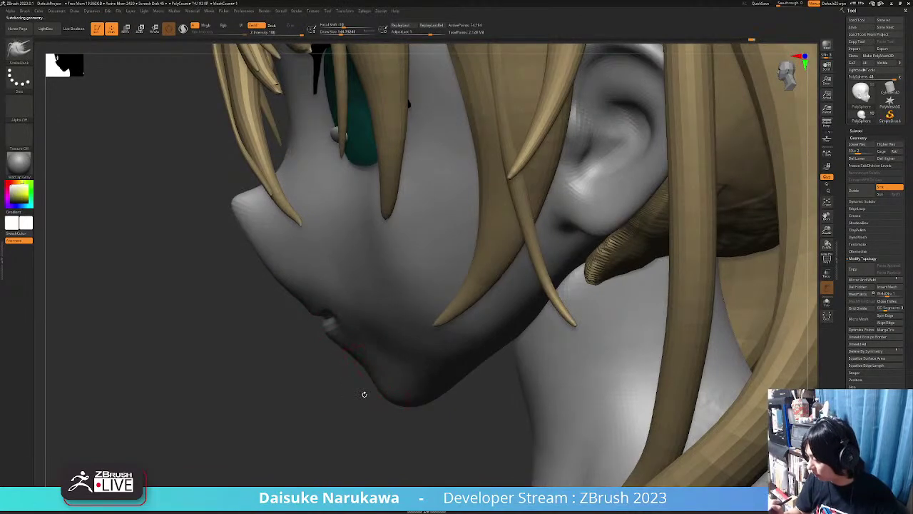
pyautogui.moveTo(366, 364); pyautogui.dragTo(540, 265, button='right')
# Return the head to subdivision level 3 and smooth the cheeks beside the mouth.
pyautogui.click(865, 152)
pyautogui.moveTo(236, 342); pyautogui.dragTo(385, 350, button='right')
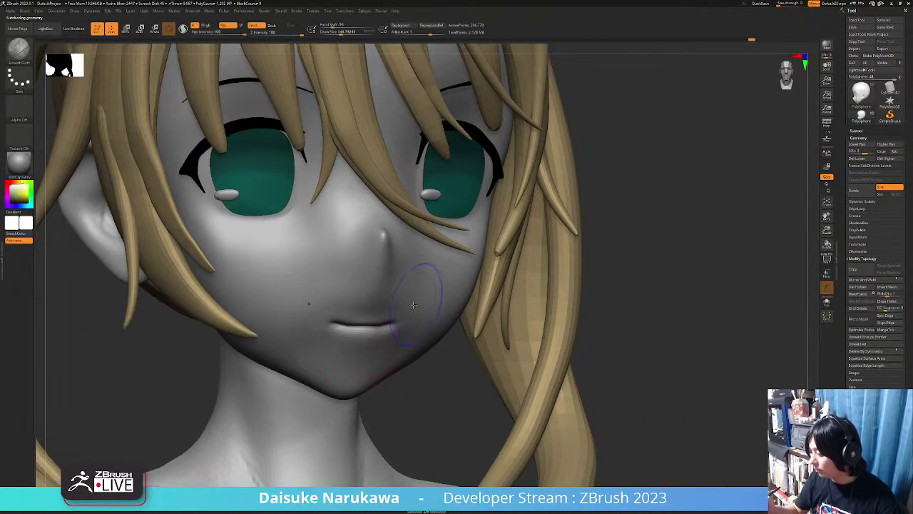
pyautogui.moveTo(421, 289); pyautogui.dragTo(404, 296, button='right')
pyautogui.moveTo(406, 287); pyautogui.dragTo(411, 279)
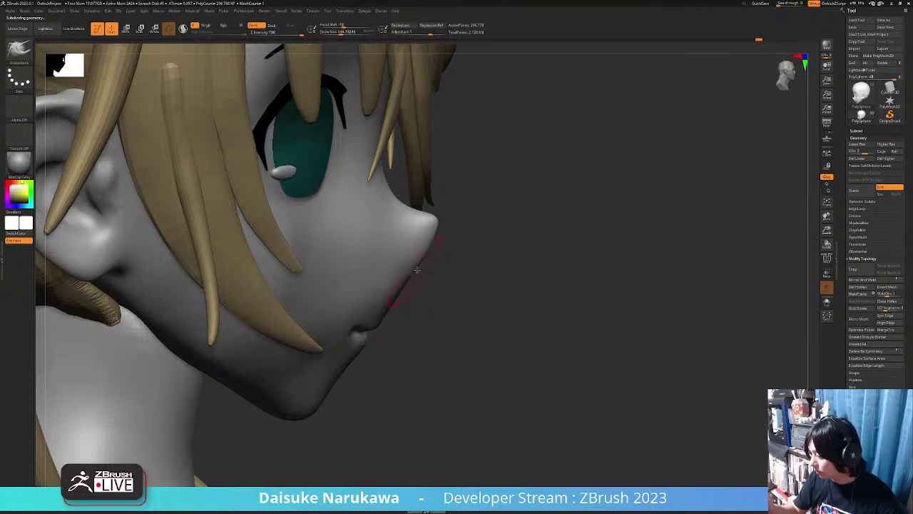
# Adjust the profile between the nose and the lips with the SnakeHook brush.
pyautogui.keyDown('ctrl'); pyautogui.moveTo(376, 316); pyautogui.dragTo(377, 322, button='right'); pyautogui.keyUp('ctrl')
pyautogui.keyDown('shift'); pyautogui.moveTo(377, 322); pyautogui.dragTo(379, 326); pyautogui.keyUp('shift')
pyautogui.moveTo(374, 315)
pyautogui.mouseDown(button='right')
pyautogui.moveTo(448, 300)
pyautogui.moveTo(428, 250)
pyautogui.moveTo(357, 378)
pyautogui.mouseUp(button='right')
pyautogui.keyDown('ctrl'); pyautogui.moveTo(357, 378); pyautogui.dragTo(369, 328, button='right'); pyautogui.keyUp('ctrl')
# Pull the corners of the mouth into a slight smile with the SnakeHook brush.
pyautogui.scroll(5, 315, 347)
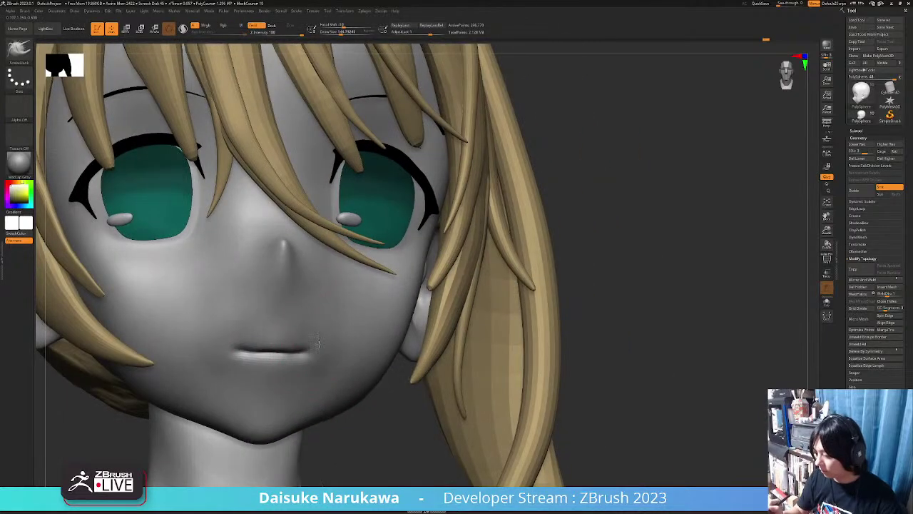
pyautogui.keyDown('ctrl'); pyautogui.moveTo(313, 354); pyautogui.dragTo(314, 371, button='right'); pyautogui.keyUp('ctrl')
pyautogui.moveTo(314, 371)
pyautogui.mouseDown(button='right')
pyautogui.moveTo(292, 360)
pyautogui.moveTo(338, 317)
pyautogui.moveTo(332, 350)
pyautogui.moveTo(356, 354)
pyautogui.mouseUp(button='right')
pyautogui.moveTo(314, 346); pyautogui.dragTo(314, 341)
pyautogui.moveTo(360, 360); pyautogui.dragTo(337, 363, button='right')
pyautogui.moveTo(338, 364); pyautogui.dragTo(334, 353)
pyautogui.moveTo(311, 356)
pyautogui.mouseDown(button='right')
pyautogui.moveTo(338, 351)
pyautogui.moveTo(341, 359)
pyautogui.mouseUp(button='right')
pyautogui.scroll(-3, 341, 364)
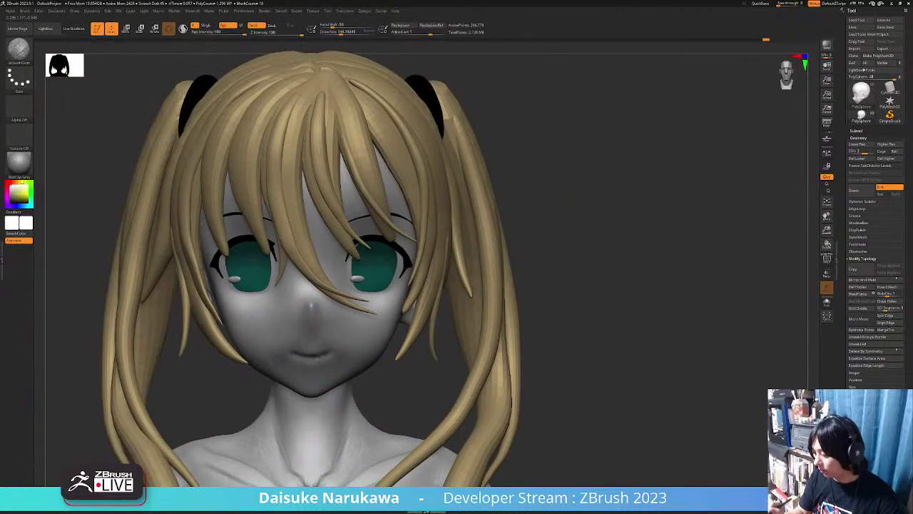
# Smooth away the smiling mouth and even out the lower face, checking it from several angles.
pyautogui.keyDown('shift'); pyautogui.moveTo(320, 358); pyautogui.dragTo(324, 360); pyautogui.keyUp('shift')
pyautogui.click(864, 150)
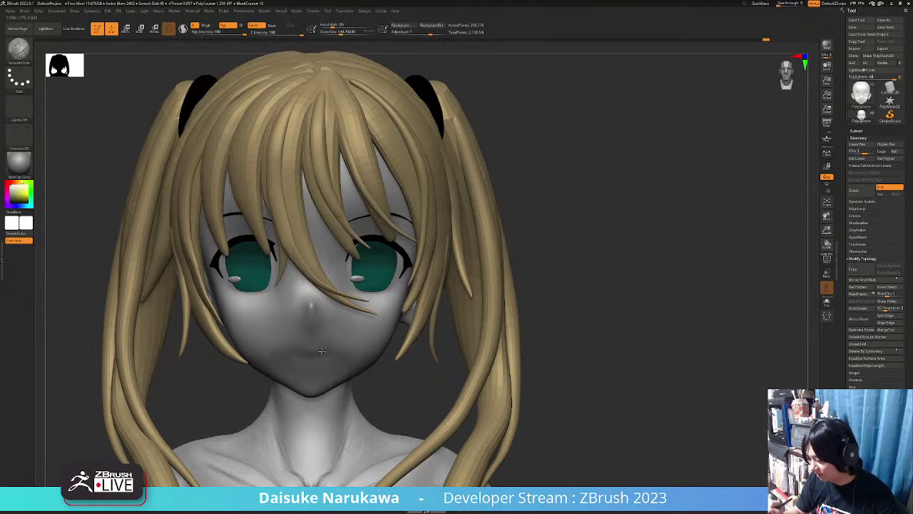
pyautogui.moveTo(311, 361)
pyautogui.mouseDown(button='right')
pyautogui.moveTo(367, 332)
pyautogui.moveTo(361, 392)
pyautogui.moveTo(350, 388)
pyautogui.moveTo(440, 362)
pyautogui.moveTo(448, 313)
pyautogui.moveTo(431, 269)
pyautogui.mouseUp(button='right')
pyautogui.moveTo(421, 368)
pyautogui.mouseDown(button='right')
pyautogui.moveTo(489, 371)
pyautogui.moveTo(473, 375)
pyautogui.mouseUp(button='right')
pyautogui.keyDown('ctrl'); pyautogui.moveTo(343, 320); pyautogui.dragTo(306, 330, button='right'); pyautogui.keyUp('ctrl')
pyautogui.moveTo(305, 329)
pyautogui.mouseDown(button='right')
pyautogui.moveTo(325, 325)
pyautogui.moveTo(307, 329)
pyautogui.moveTo(313, 332)
pyautogui.mouseUp(button='right')
pyautogui.moveTo(320, 339); pyautogui.dragTo(400, 313, button='right')
# Select the body and smooth the neck, collarbones and upper chest.
pyautogui.moveTo(481, 384)
pyautogui.keyDown('alt'); pyautogui.mouseDown(button='right')
pyautogui.moveTo(441, 343)
pyautogui.moveTo(447, 328)
pyautogui.mouseUp(button='right'); pyautogui.keyUp('alt')
pyautogui.keyDown('alt'); pyautogui.click(300, 283); pyautogui.keyUp('alt')
pyautogui.keyDown('ctrl'); pyautogui.moveTo(300, 284); pyautogui.dragTo(333, 267, button='right'); pyautogui.keyUp('ctrl')
pyautogui.keyDown('shift'); pyautogui.moveTo(333, 268); pyautogui.dragTo(320, 327); pyautogui.keyUp('shift')
pyautogui.moveTo(350, 285); pyautogui.dragTo(363, 315, button='right')
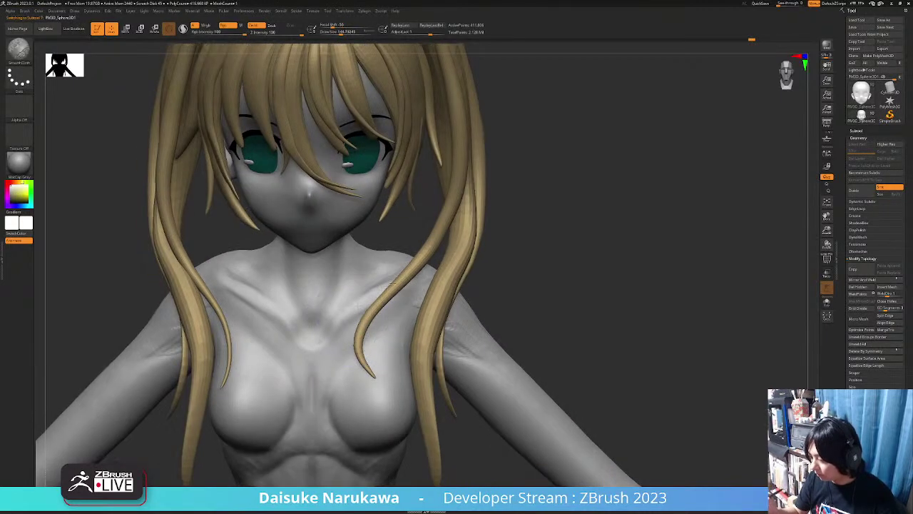
# Even out the collarbone area and the middle of the upper chest on the body.
pyautogui.moveTo(396, 270); pyautogui.dragTo(421, 257, button='right')
pyautogui.keyDown('ctrl'); pyautogui.moveTo(421, 257); pyautogui.dragTo(360, 339, button='right'); pyautogui.keyUp('ctrl')
pyautogui.keyDown('alt'); pyautogui.click(341, 239); pyautogui.keyUp('alt')
# Select the hair cap and carve strand grooves into the back of the head with the DamStandard brush.
pyautogui.click(19, 50)
pyautogui.click(140, 58)
pyautogui.click(339, 32)
pyautogui.moveTo(355, 254); pyautogui.dragTo(349, 216, button='right')
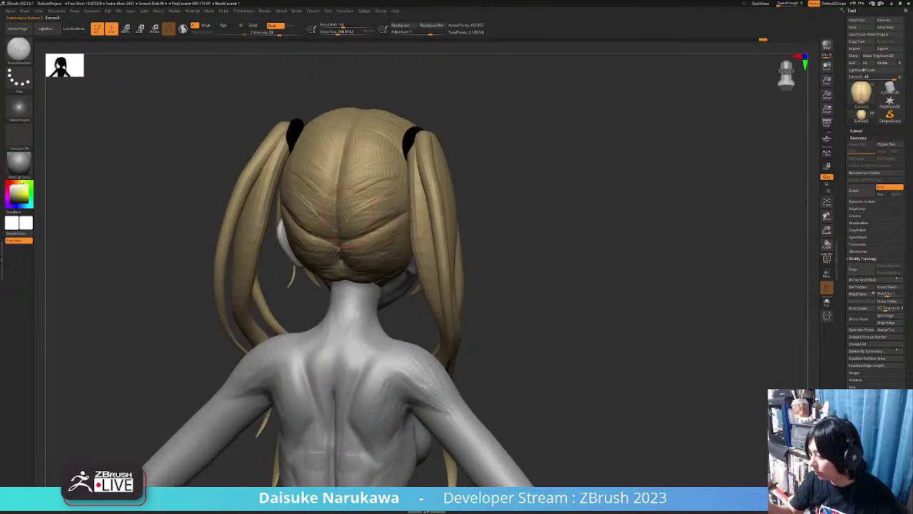
pyautogui.moveTo(290, 203); pyautogui.dragTo(300, 214, button='right')
pyautogui.press('shift')
pyautogui.moveTo(360, 220); pyautogui.dragTo(409, 202)
pyautogui.moveTo(378, 207); pyautogui.dragTo(358, 202, button='right')
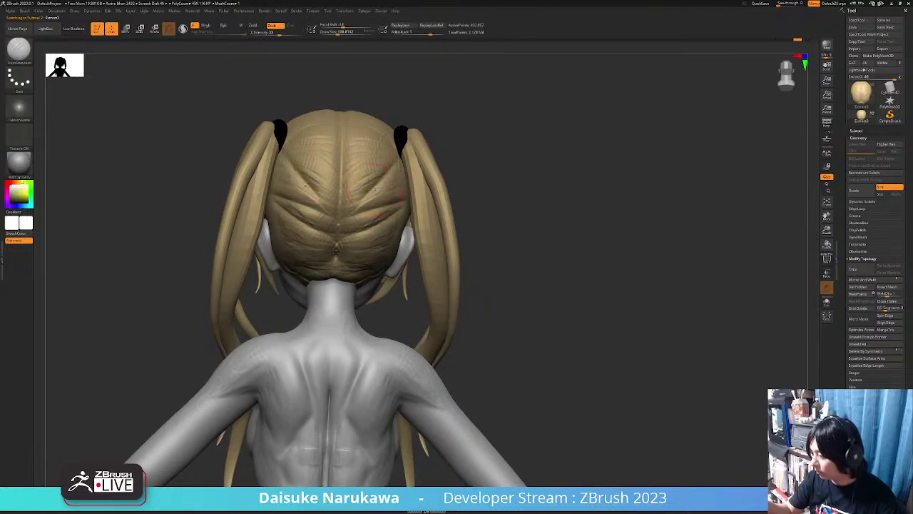
# Deepen the slanted strand grooves toward the pigtail on the upper back of the hair cap.
pyautogui.moveTo(409, 179); pyautogui.dragTo(405, 163, button='right')
pyautogui.moveTo(396, 189); pyautogui.dragTo(406, 176)
pyautogui.moveTo(406, 176); pyautogui.dragTo(433, 188, button='right')
pyautogui.moveTo(385, 193); pyautogui.dragTo(364, 208)
pyautogui.moveTo(353, 193); pyautogui.dragTo(409, 263, button='right')
# Carve grooves along the side of the hair cap, undoing and redoing one stroke.
pyautogui.moveTo(423, 274); pyautogui.dragTo(395, 307)
pyautogui.hotkey('ctrl', 'z')
pyautogui.moveTo(427, 251)
pyautogui.mouseDown()
pyautogui.moveTo(399, 304)
pyautogui.moveTo(396, 289)
pyautogui.mouseUp()
pyautogui.moveTo(394, 289); pyautogui.dragTo(419, 241, button='right')
pyautogui.moveTo(382, 314); pyautogui.dragTo(385, 368, button='right')
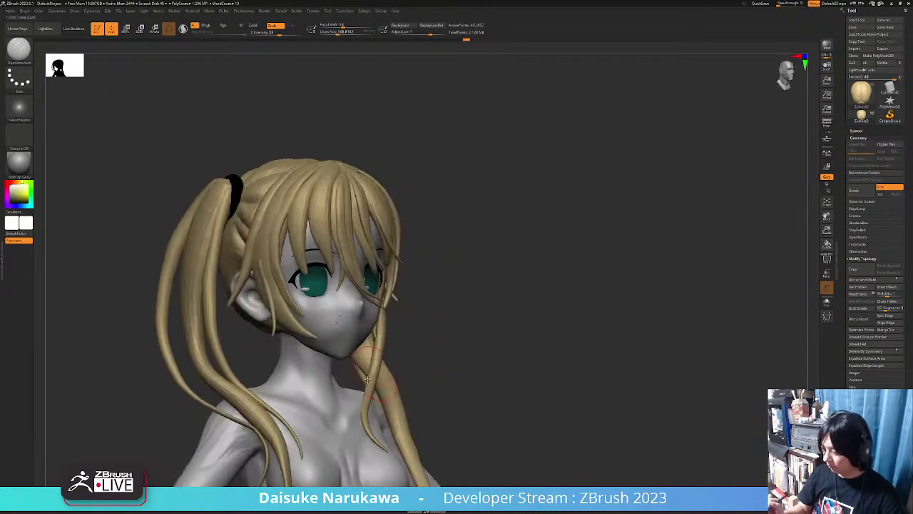
# Select the body and define the collarbones and the hollow at the base of the neck with a smaller DamStandard brush.
pyautogui.moveTo(351, 424)
pyautogui.mouseDown(button='right')
pyautogui.moveTo(367, 400)
pyautogui.moveTo(329, 313)
pyautogui.moveTo(331, 229)
pyautogui.mouseUp(button='right')
pyautogui.click(341, 32)
pyautogui.moveTo(307, 285); pyautogui.dragTo(319, 294, button='right')
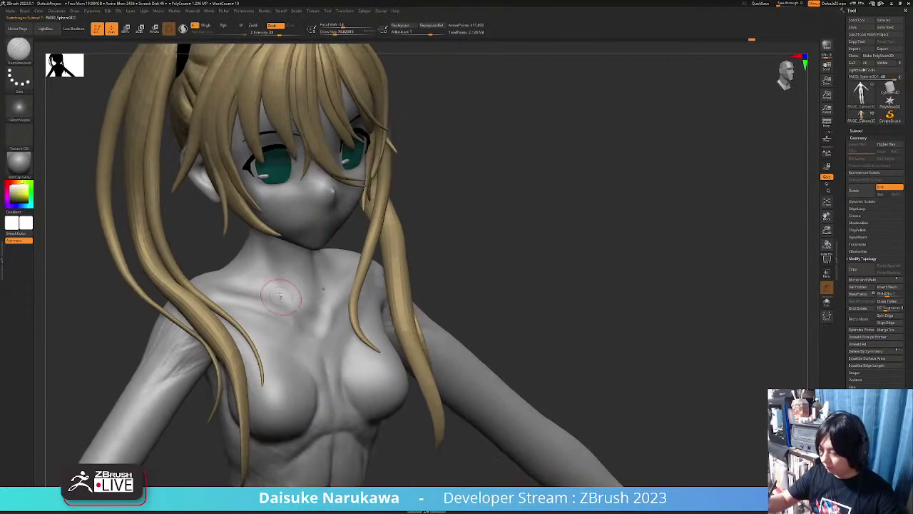
pyautogui.keyDown('shift'); pyautogui.moveTo(288, 301); pyautogui.dragTo(286, 288); pyautogui.keyUp('shift')
pyautogui.moveTo(309, 281); pyautogui.dragTo(279, 276, button='right')
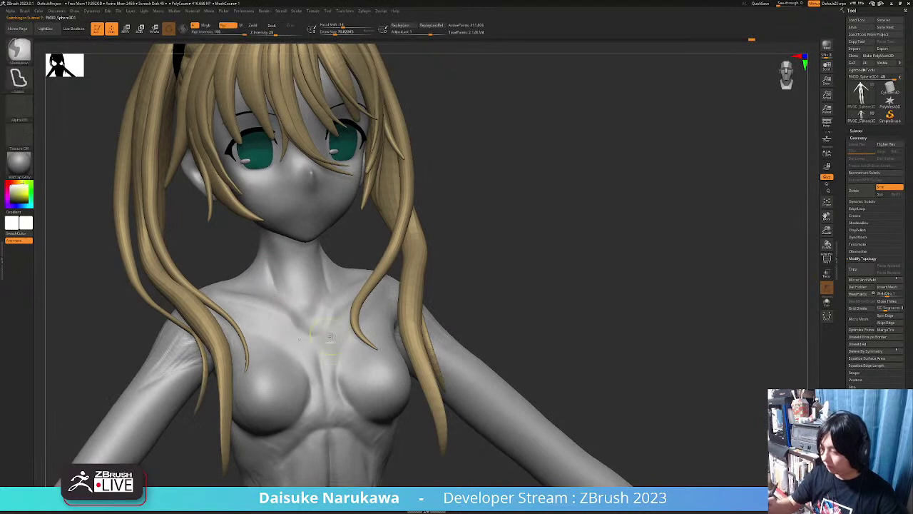
pyautogui.keyDown('ctrl'); pyautogui.moveTo(308, 322); pyautogui.dragTo(335, 357, button='right'); pyautogui.keyUp('ctrl')
pyautogui.keyDown('shift'); pyautogui.moveTo(367, 346); pyautogui.dragTo(359, 341, button='right'); pyautogui.keyUp('shift')
pyautogui.keyDown('alt'); pyautogui.moveTo(404, 399); pyautogui.dragTo(420, 354, button='right'); pyautogui.keyUp('alt')
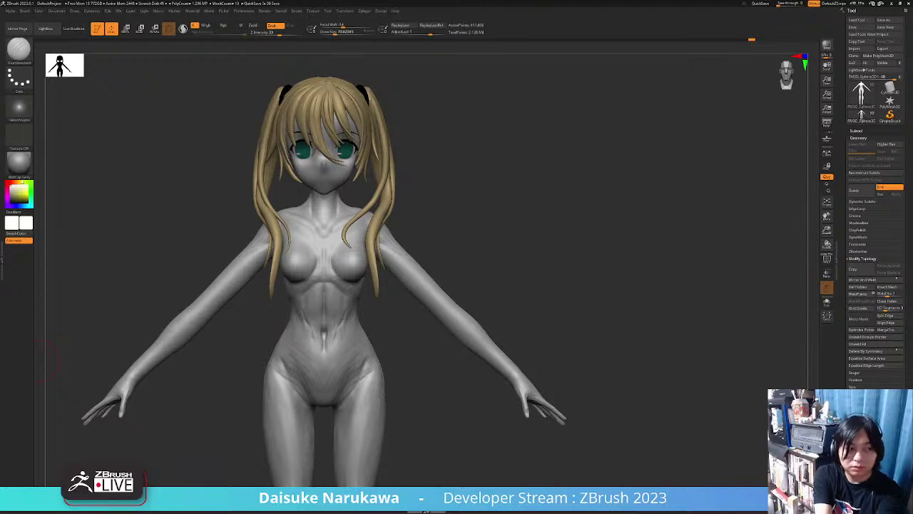
# Select the head and carve a short horizontal mouth line below the nose with the DamStandard brush.
pyautogui.moveTo(357, 343); pyautogui.dragTo(416, 388, button='right')
pyautogui.rightClick(416, 388)
pyautogui.keyDown('alt'); pyautogui.moveTo(364, 232); pyautogui.dragTo(318, 282, button='right'); pyautogui.keyUp('alt')
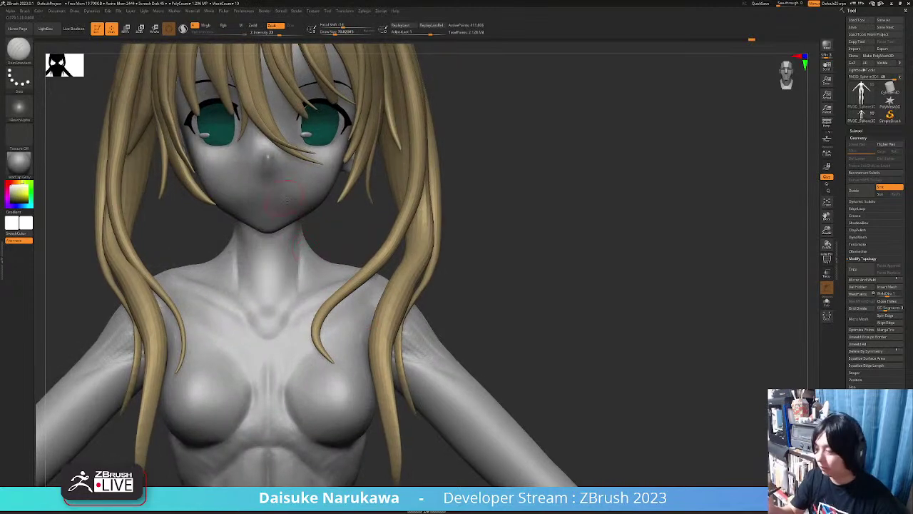
pyautogui.keyDown('alt'); pyautogui.click(285, 207); pyautogui.keyUp('alt')
pyautogui.keyDown('alt'); pyautogui.moveTo(285, 207); pyautogui.dragTo(304, 275, button='right'); pyautogui.keyUp('alt')
pyautogui.moveTo(275, 310); pyautogui.dragTo(326, 322, button='right')
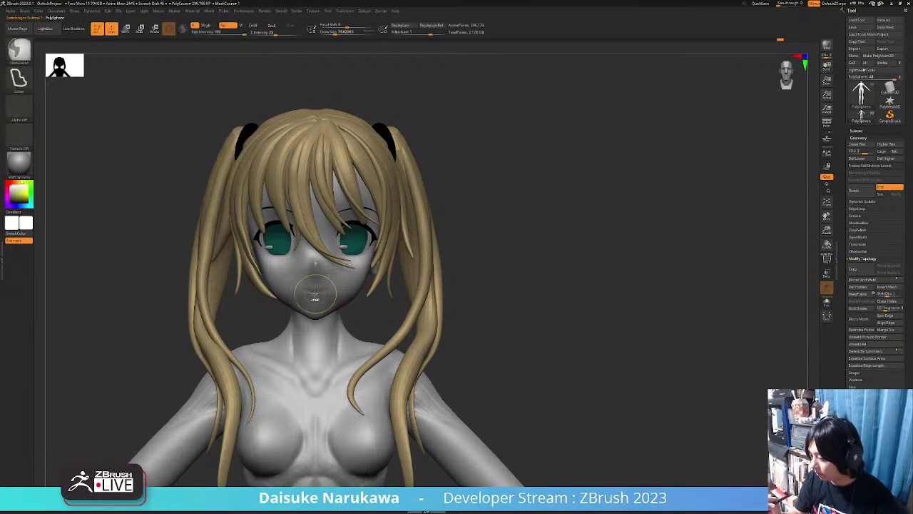
pyautogui.moveTo(378, 312); pyautogui.dragTo(340, 352, button='right')
pyautogui.keyDown('ctrl'); pyautogui.moveTo(357, 389); pyautogui.dragTo(420, 346, button='right'); pyautogui.keyUp('ctrl')
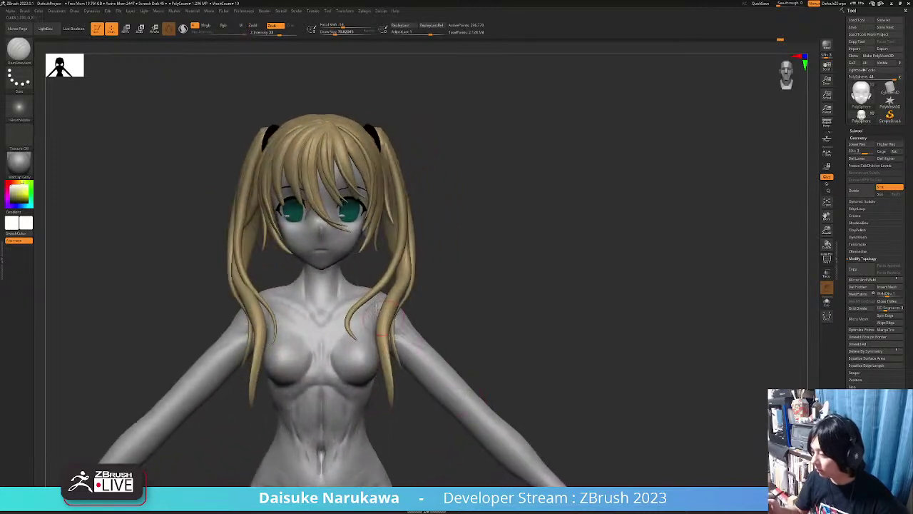
# Adjust the shape of the lower face with a larger SnakeHook brush.
pyautogui.press('b')
pyautogui.press('m')
pyautogui.press('v')
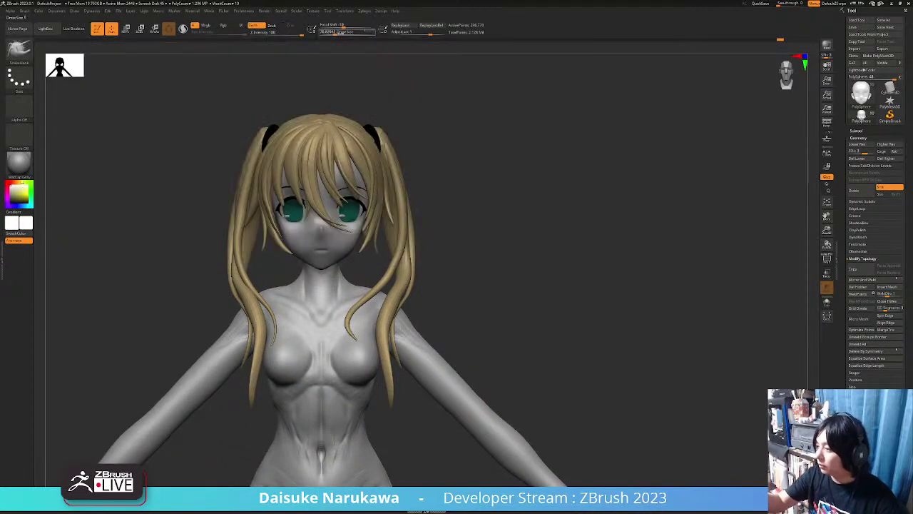
pyautogui.moveTo(327, 266)
pyautogui.mouseDown(button='right')
pyautogui.moveTo(305, 265)
pyautogui.moveTo(333, 272)
pyautogui.moveTo(364, 257)
pyautogui.moveTo(419, 261)
pyautogui.moveTo(372, 237)
pyautogui.moveTo(450, 286)
pyautogui.moveTo(385, 266)
pyautogui.mouseUp(button='right')
pyautogui.moveTo(385, 266); pyautogui.dragTo(426, 314, button='right')
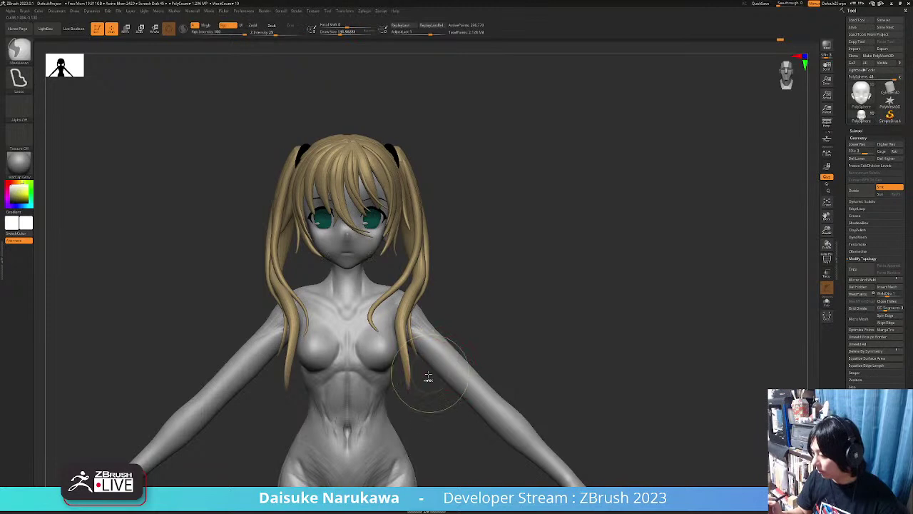
pyautogui.moveTo(417, 334)
pyautogui.keyDown('ctrl'); pyautogui.mouseDown(button='right')
pyautogui.moveTo(389, 303)
pyautogui.moveTo(375, 307)
pyautogui.mouseUp(button='right'); pyautogui.keyUp('ctrl')
pyautogui.moveTo(375, 307)
pyautogui.mouseDown(button='right')
pyautogui.moveTo(356, 273)
pyautogui.moveTo(312, 291)
pyautogui.moveTo(375, 282)
pyautogui.moveTo(346, 287)
pyautogui.moveTo(335, 318)
pyautogui.moveTo(335, 300)
pyautogui.moveTo(350, 296)
pyautogui.moveTo(330, 315)
pyautogui.mouseUp(button='right')
# Select the body and adjust the neck and shoulder contours with the SnakeHook brush.
pyautogui.keyDown('alt'); pyautogui.click(356, 281); pyautogui.keyUp('alt')
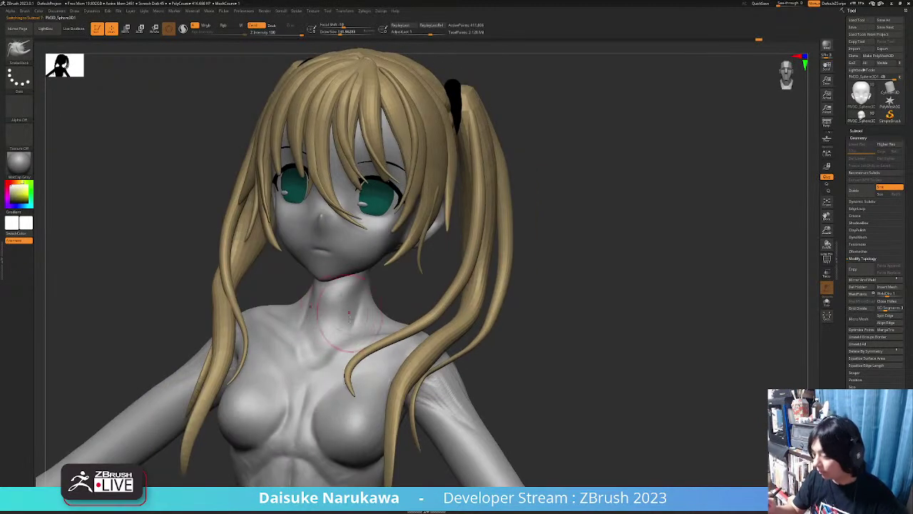
pyautogui.keyDown('ctrl'); pyautogui.moveTo(351, 346); pyautogui.dragTo(375, 351, button='right'); pyautogui.keyUp('ctrl')
pyautogui.moveTo(374, 351)
pyautogui.keyDown('shift'); pyautogui.mouseDown(button='right')
pyautogui.moveTo(402, 355)
pyautogui.moveTo(390, 324)
pyautogui.mouseUp(button='right'); pyautogui.keyUp('shift')
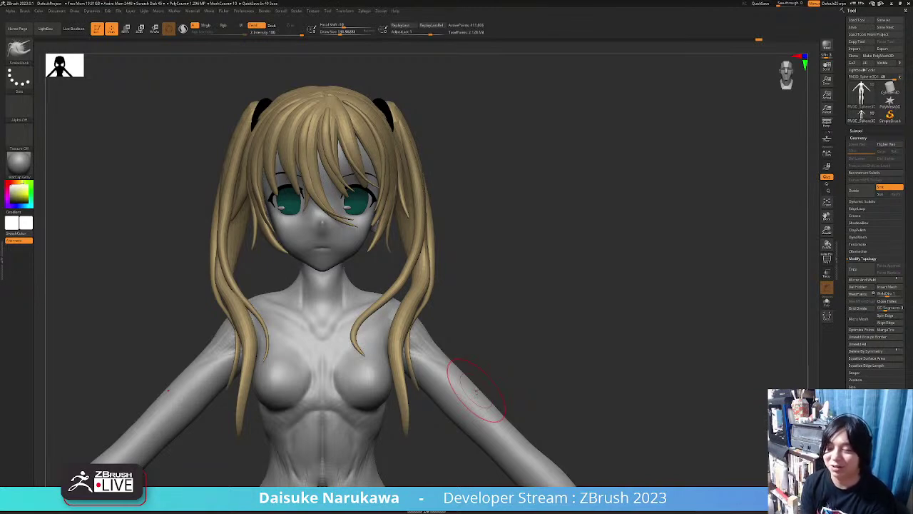
pyautogui.moveTo(476, 391)
pyautogui.mouseDown(button='right')
pyautogui.moveTo(742, 388)
pyautogui.moveTo(427, 404)
pyautogui.moveTo(464, 396)
pyautogui.mouseUp(button='right')
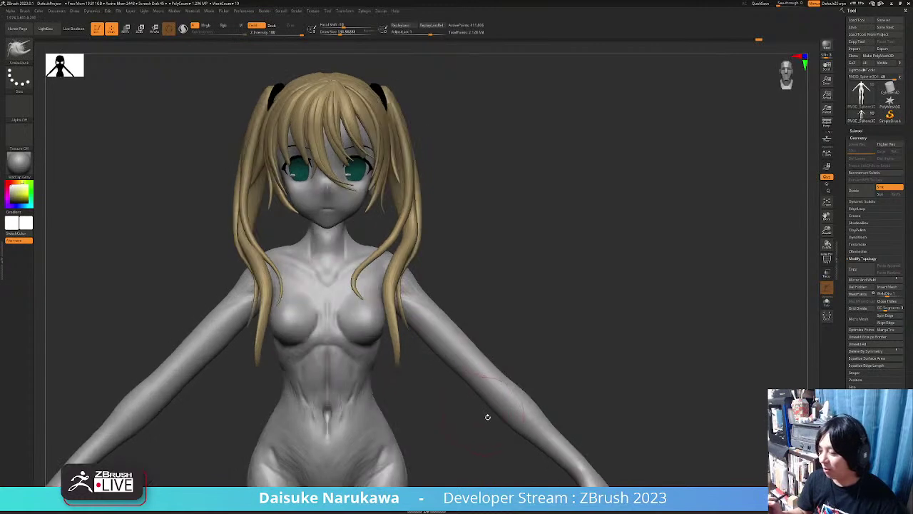
pyautogui.moveTo(461, 426); pyautogui.dragTo(413, 385, button='right')
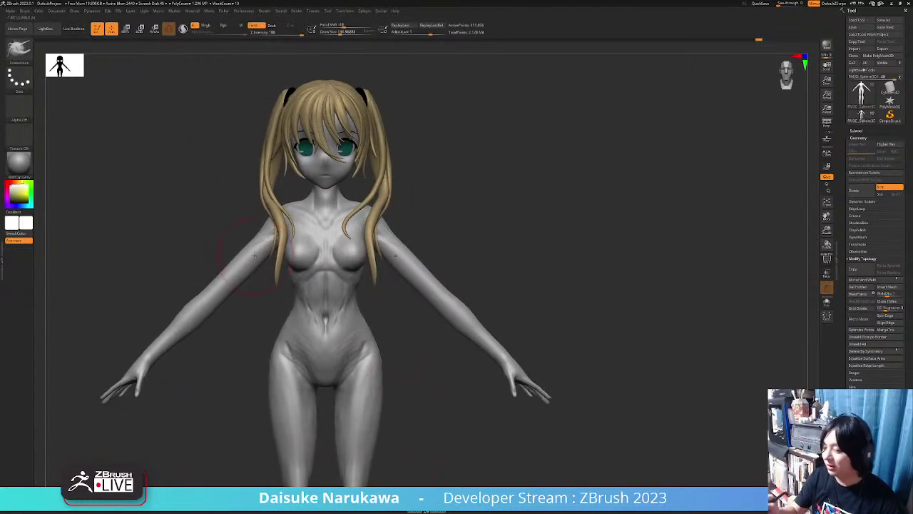
# Build up the shoulders with the ClayBuildup brush, isolating the body briefly to check its form.
pyautogui.click(19, 51)
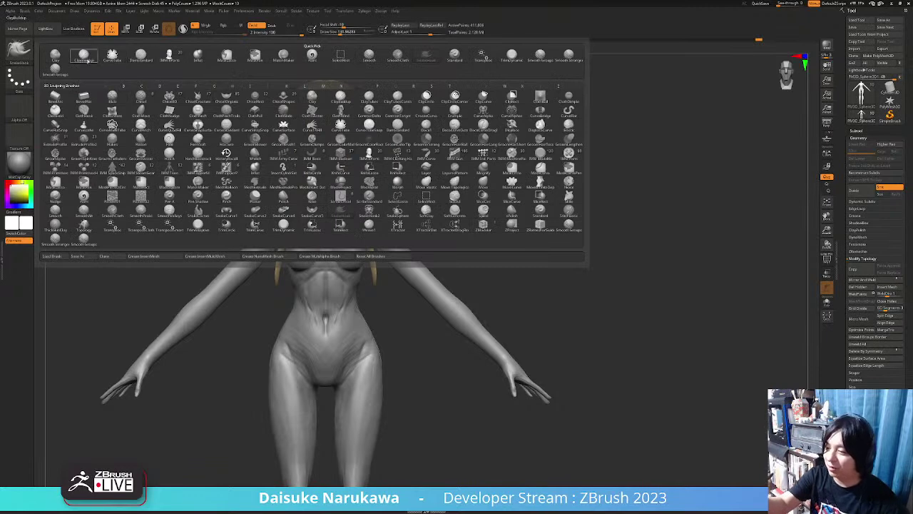
pyautogui.click(84, 57)
pyautogui.keyDown('ctrl'); pyautogui.moveTo(263, 247); pyautogui.dragTo(263, 285, button='right'); pyautogui.keyUp('ctrl')
pyautogui.moveTo(263, 286); pyautogui.dragTo(281, 232, button='right')
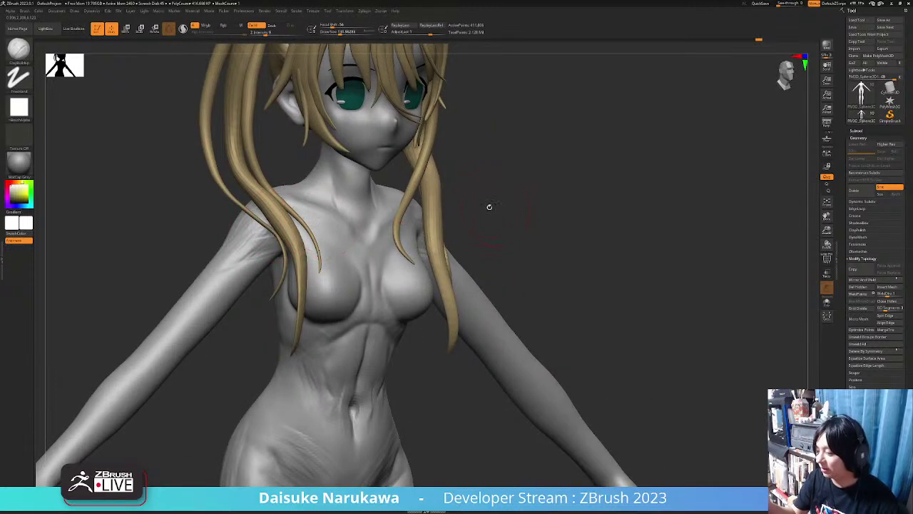
pyautogui.click(827, 302)
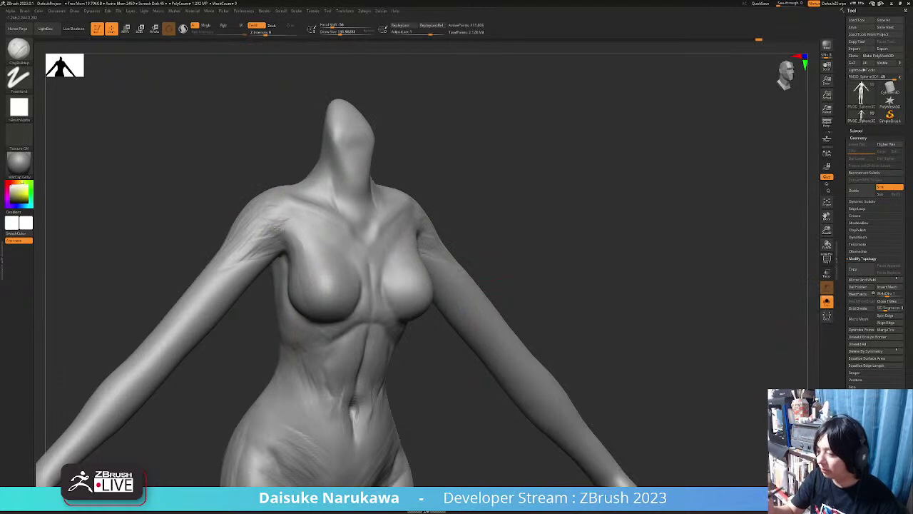
pyautogui.click(827, 302)
pyautogui.keyDown('alt'); pyautogui.moveTo(599, 329); pyautogui.dragTo(431, 412); pyautogui.keyUp('alt')
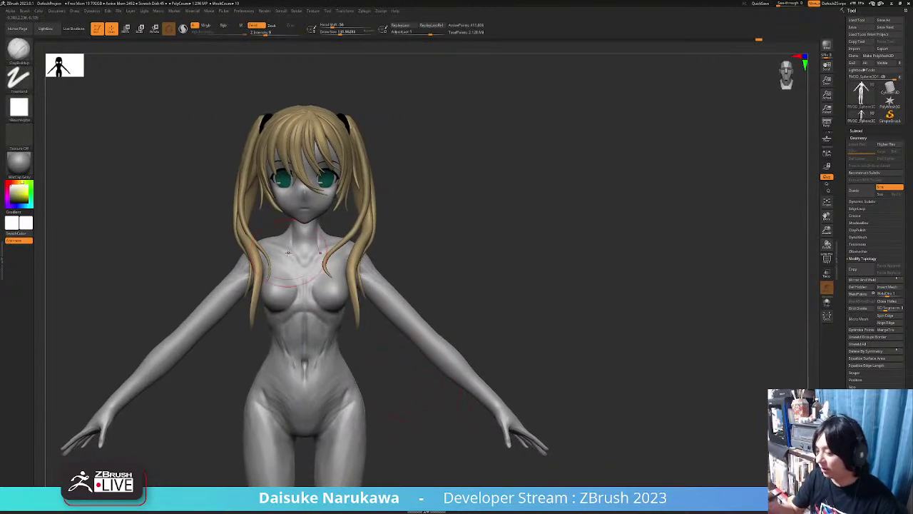
pyautogui.click(21, 51)
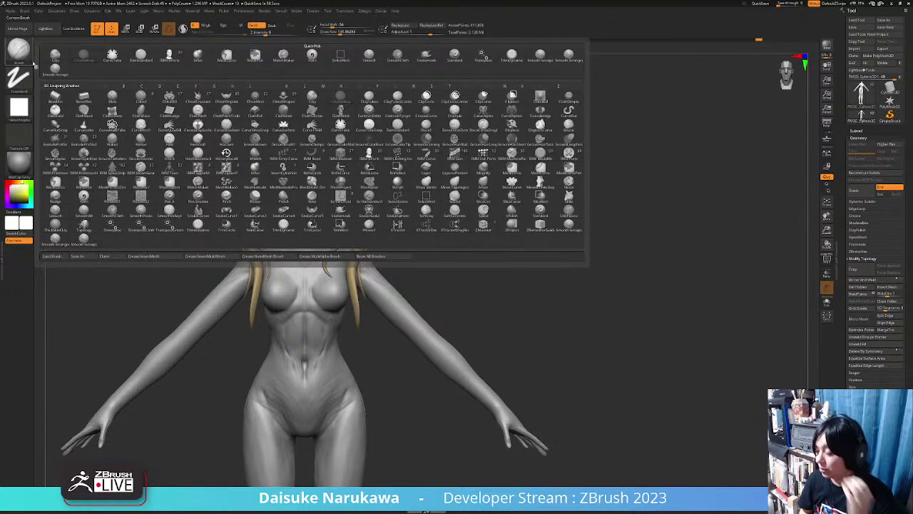
pyautogui.moveTo(394, 404); pyautogui.dragTo(383, 376)
pyautogui.rightClick(310, 414)
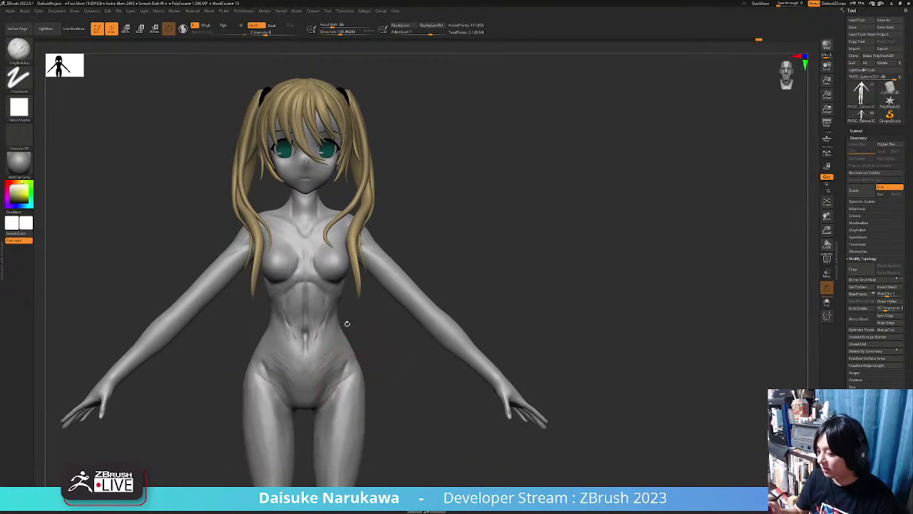
pyautogui.keyDown('alt'); pyautogui.moveTo(348, 318); pyautogui.dragTo(351, 304); pyautogui.keyUp('alt')
# Reduce the ClayBuildup brush size, select the head and build up the lower lip beneath the mouth line.
pyautogui.moveTo(341, 33); pyautogui.dragTo(339, 32)
pyautogui.keyDown('alt'); pyautogui.moveTo(371, 319); pyautogui.dragTo(370, 379, button='right'); pyautogui.keyUp('alt')
pyautogui.moveTo(370, 380)
pyautogui.mouseDown(button='right')
pyautogui.moveTo(316, 380)
pyautogui.moveTo(436, 379)
pyautogui.moveTo(344, 380)
pyautogui.moveTo(357, 380)
pyautogui.mouseUp(button='right')
pyautogui.click(19, 51)
pyautogui.moveTo(341, 33); pyautogui.dragTo(333, 33)
pyautogui.keyDown('ctrl'); pyautogui.moveTo(314, 235); pyautogui.dragTo(314, 300, button='right'); pyautogui.keyUp('ctrl')
pyautogui.moveTo(292, 250)
pyautogui.mouseDown(button='right')
pyautogui.moveTo(321, 241)
pyautogui.moveTo(293, 270)
pyautogui.mouseUp(button='right')
pyautogui.keyDown('alt'); pyautogui.click(320, 273); pyautogui.keyUp('alt')
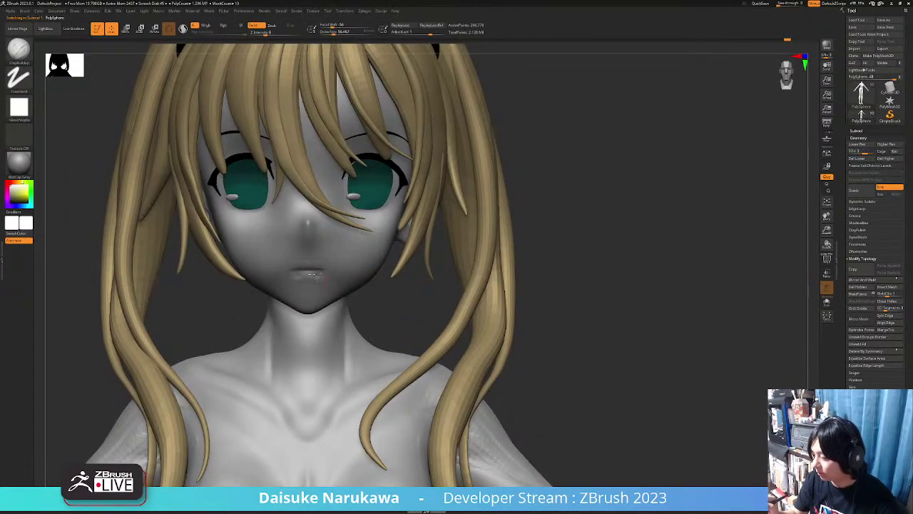
pyautogui.keyDown('alt'); pyautogui.moveTo(321, 282); pyautogui.dragTo(311, 313, button='right'); pyautogui.keyUp('alt')
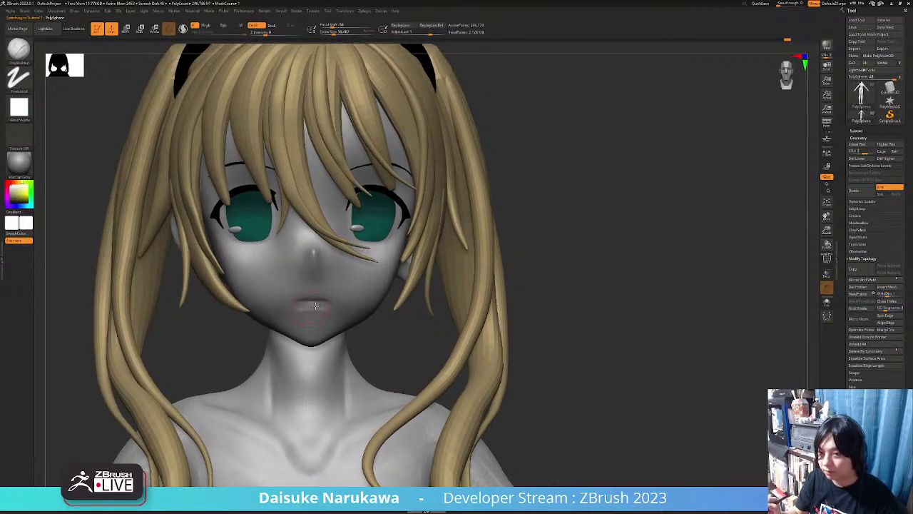
pyautogui.moveTo(317, 308); pyautogui.dragTo(425, 291, button='right')
pyautogui.click(364, 10)
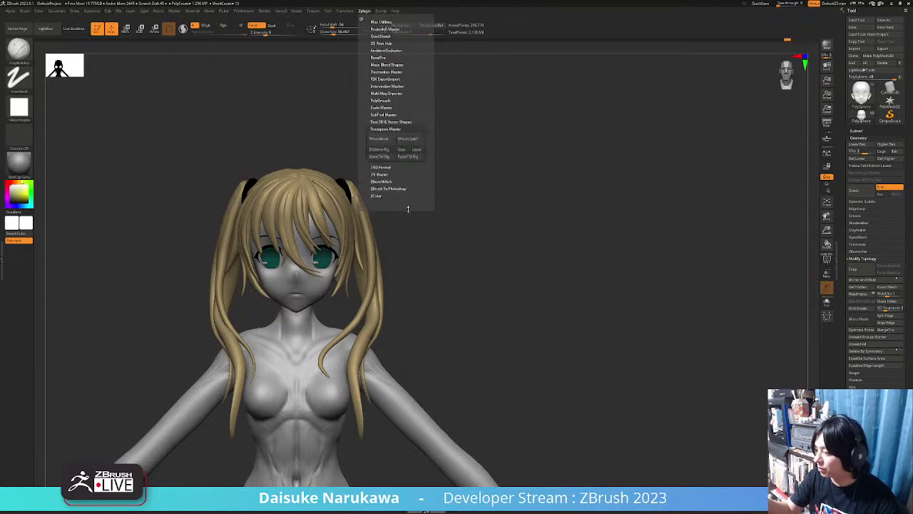
pyautogui.moveTo(387, 389)
pyautogui.mouseDown(button='right')
pyautogui.moveTo(424, 369)
pyautogui.moveTo(407, 371)
pyautogui.moveTo(397, 392)
pyautogui.mouseUp(button='right')
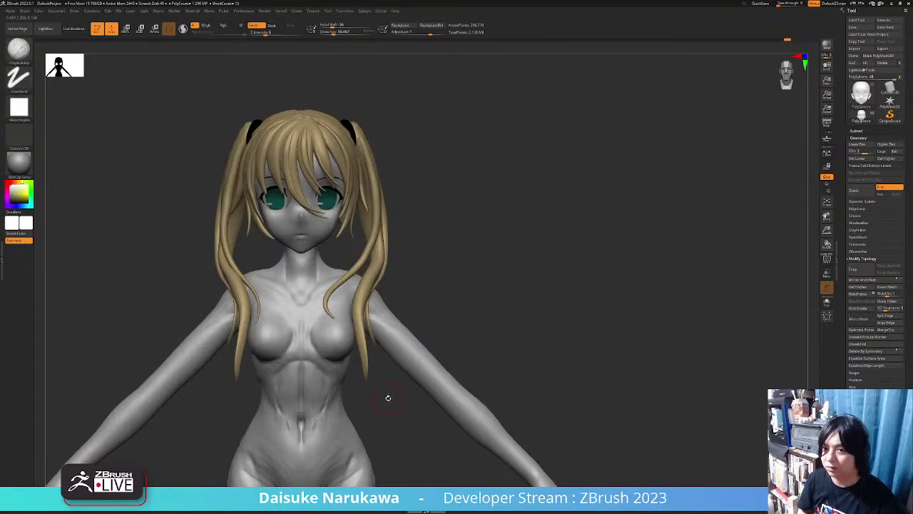
pyautogui.moveTo(501, 400)
pyautogui.mouseDown(button='right')
pyautogui.moveTo(535, 402)
pyautogui.moveTo(493, 404)
pyautogui.moveTo(530, 401)
pyautogui.moveTo(509, 403)
pyautogui.moveTo(536, 331)
pyautogui.moveTo(525, 394)
pyautogui.moveTo(541, 397)
pyautogui.moveTo(519, 393)
pyautogui.mouseUp(button='right')
# Enlarge the ClayBuildup brush, select the body and build up the abdominal muscles below the ribs.
pyautogui.moveTo(334, 33); pyautogui.dragTo(339, 33)
pyautogui.keyDown('ctrl'); pyautogui.moveTo(350, 243); pyautogui.dragTo(344, 348, button='right'); pyautogui.keyUp('ctrl')
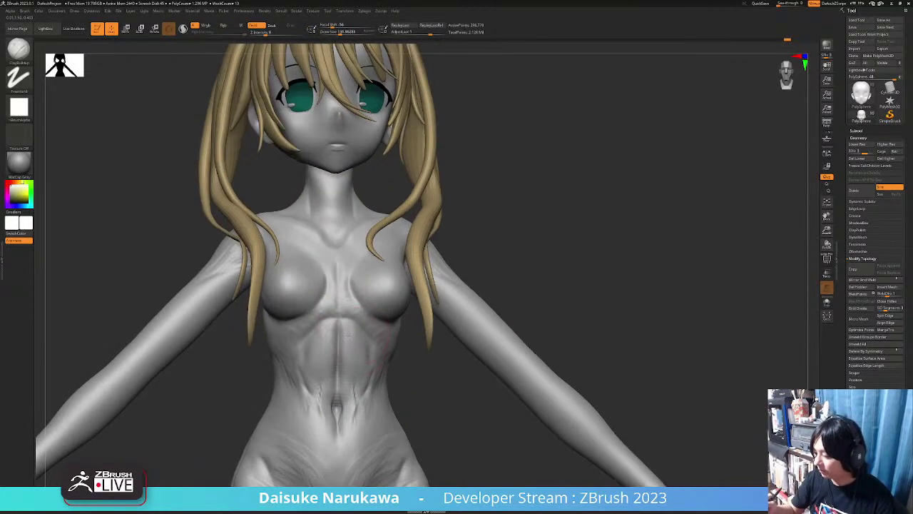
pyautogui.keyDown('alt'); pyautogui.click(354, 348); pyautogui.keyUp('alt')
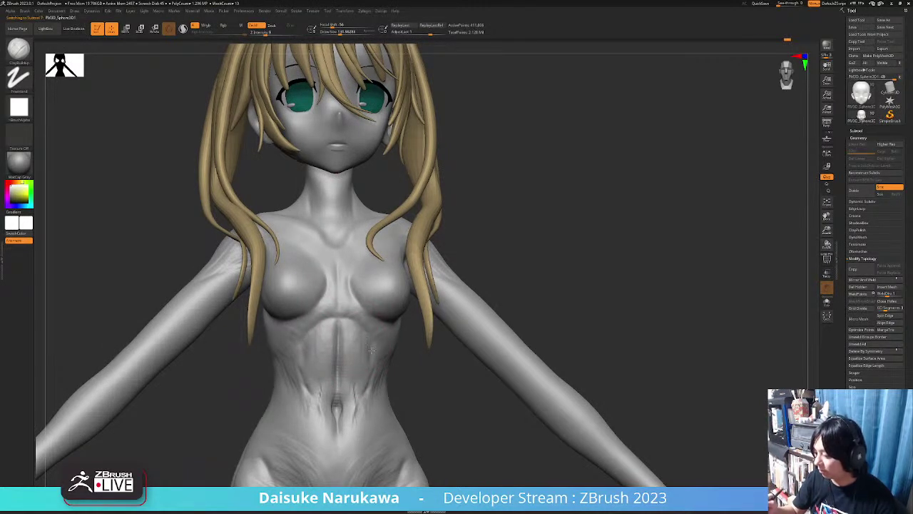
pyautogui.keyDown('alt'); pyautogui.moveTo(374, 372); pyautogui.dragTo(386, 448, button='right'); pyautogui.keyUp('alt')
pyautogui.keyDown('alt'); pyautogui.click(368, 267); pyautogui.keyUp('alt')
pyautogui.moveTo(363, 325)
pyautogui.mouseDown(button='right')
pyautogui.moveTo(299, 328)
pyautogui.moveTo(362, 346)
pyautogui.moveTo(359, 338)
pyautogui.mouseUp(button='right')
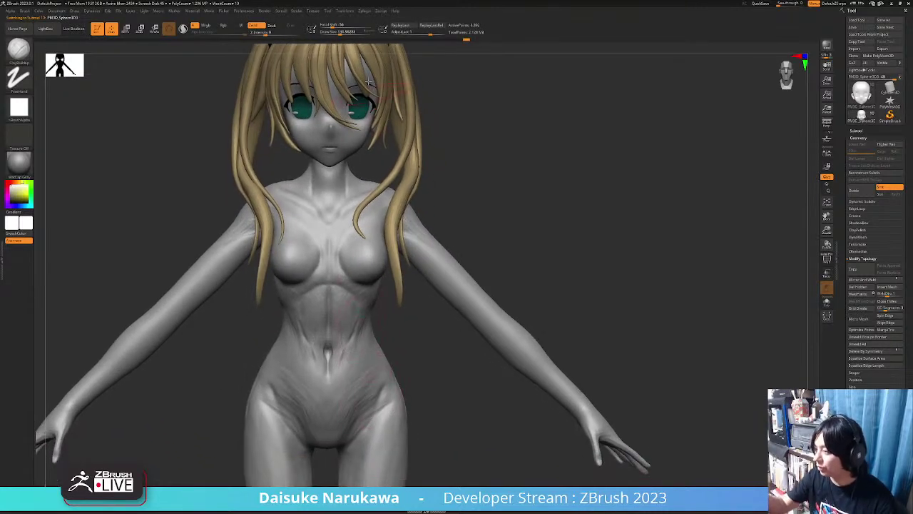
# Reselect the body and refine the middle of the abdomen around the navel with the ClayBuildup brush.
pyautogui.keyDown('alt'); pyautogui.click(371, 107); pyautogui.keyUp('alt')
pyautogui.moveTo(338, 296); pyautogui.dragTo(331, 287, button='right')
pyautogui.keyDown('alt'); pyautogui.click(336, 326); pyautogui.keyUp('alt')
pyautogui.moveTo(338, 336); pyautogui.dragTo(337, 330, button='right')
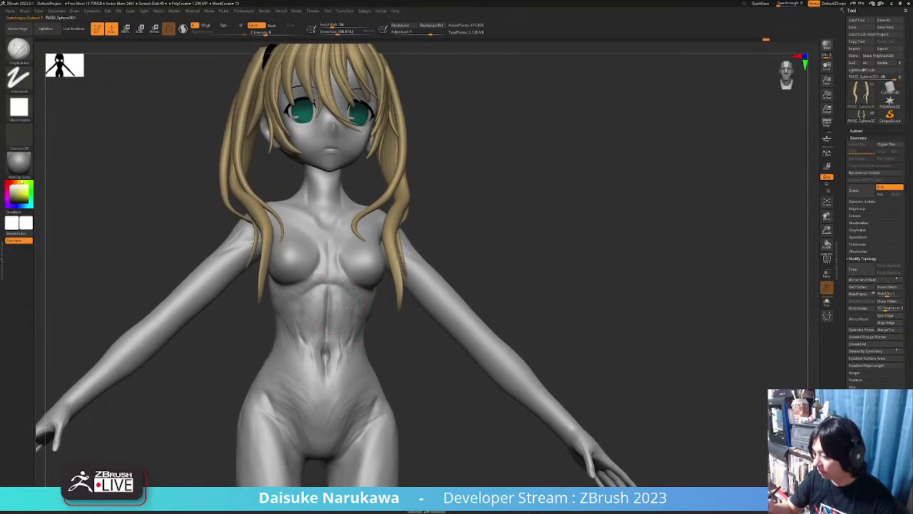
pyautogui.moveTo(352, 382); pyautogui.dragTo(345, 367, button='right')
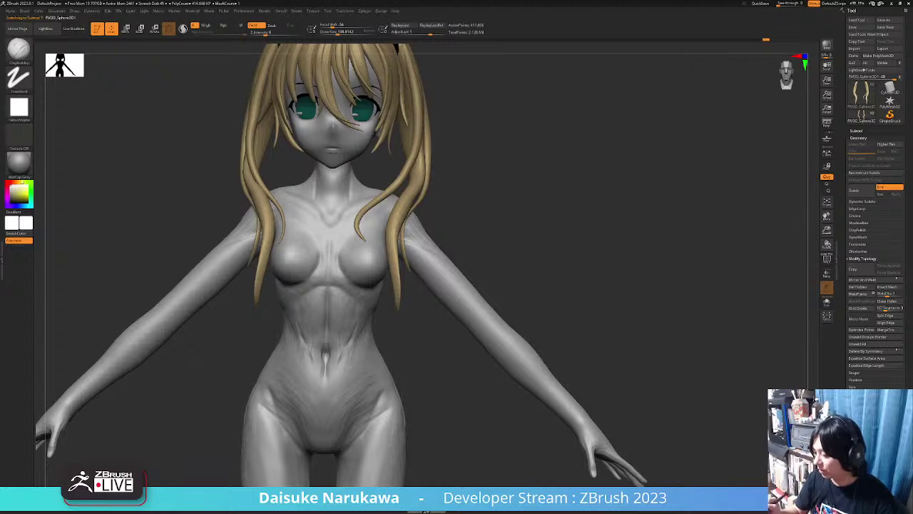
pyautogui.moveTo(368, 364); pyautogui.dragTo(375, 381, button='right')
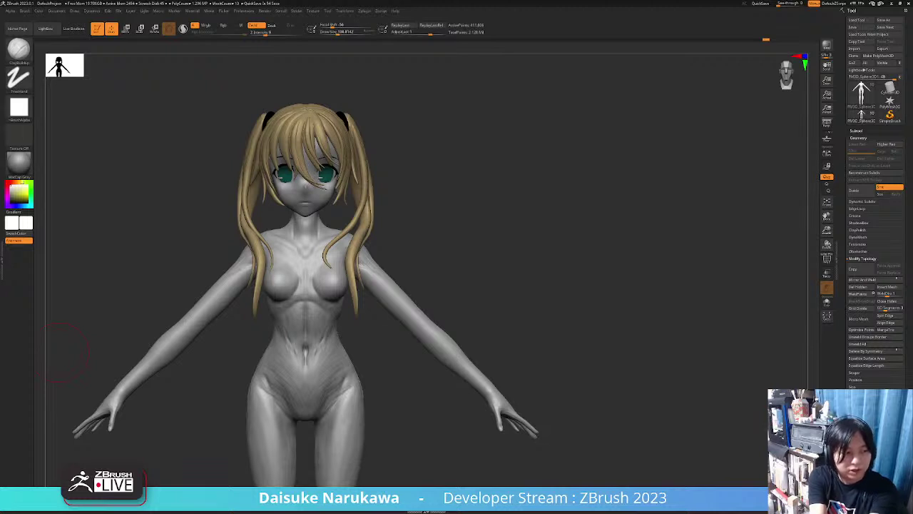
# Select the front hair, choose the SnakeHook brush and toggle its BackfaceMask auto masking.
pyautogui.moveTo(385, 398)
pyautogui.mouseDown(button='right')
pyautogui.moveTo(431, 401)
pyautogui.moveTo(409, 401)
pyautogui.moveTo(396, 379)
pyautogui.moveTo(386, 391)
pyautogui.moveTo(393, 403)
pyautogui.moveTo(412, 404)
pyautogui.moveTo(401, 411)
pyautogui.moveTo(390, 392)
pyautogui.mouseUp(button='right')
pyautogui.keyDown('alt'); pyautogui.click(292, 247); pyautogui.keyUp('alt')
pyautogui.keyDown('alt'); pyautogui.moveTo(294, 249); pyautogui.dragTo(303, 348, button='right'); pyautogui.keyUp('alt')
pyautogui.keyDown('alt'); pyautogui.click(335, 189); pyautogui.keyUp('alt')
pyautogui.press('b')
pyautogui.click(428, 60)
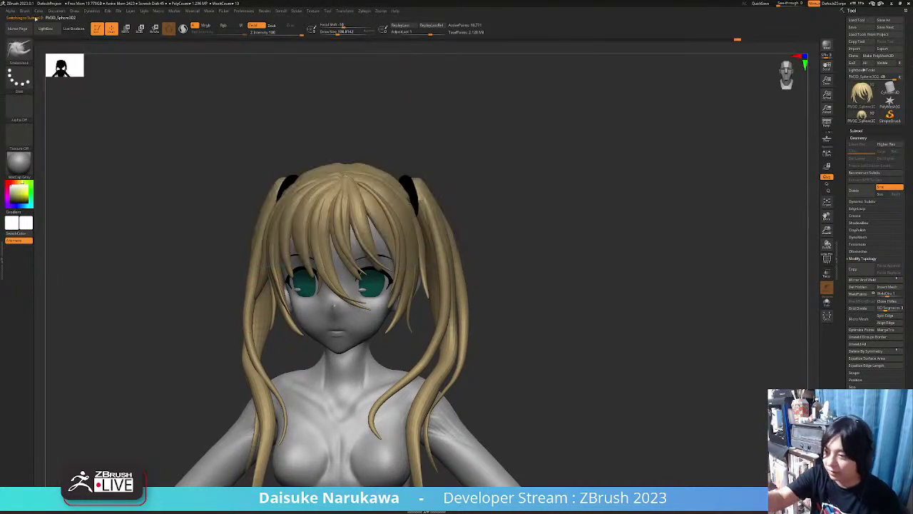
pyautogui.click(26, 11)
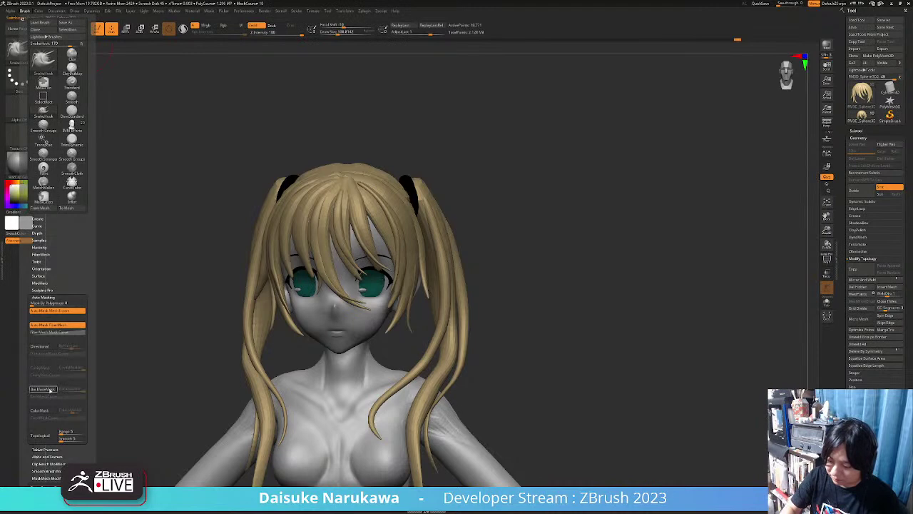
pyautogui.click(48, 389)
# Reshape the bangs and side locks framing the face with a larger SnakeHook brush.
pyautogui.moveTo(239, 227); pyautogui.dragTo(280, 220, button='right')
pyautogui.moveTo(324, 108)
pyautogui.keyDown('ctrl'); pyautogui.mouseDown(button='right')
pyautogui.moveTo(314, 179)
pyautogui.moveTo(270, 254)
pyautogui.moveTo(277, 229)
pyautogui.moveTo(269, 298)
pyautogui.moveTo(271, 284)
pyautogui.mouseUp(button='right'); pyautogui.keyUp('ctrl')
pyautogui.keyDown('ctrl'); pyautogui.moveTo(271, 284); pyautogui.dragTo(277, 306, button='right'); pyautogui.keyUp('ctrl')
pyautogui.moveTo(276, 307); pyautogui.dragTo(269, 311)
pyautogui.moveTo(292, 317); pyautogui.dragTo(280, 319, button='right')
pyautogui.moveTo(279, 318)
pyautogui.keyDown('ctrl'); pyautogui.mouseDown(button='right')
pyautogui.moveTo(279, 306)
pyautogui.moveTo(293, 304)
pyautogui.mouseUp(button='right'); pyautogui.keyUp('ctrl')
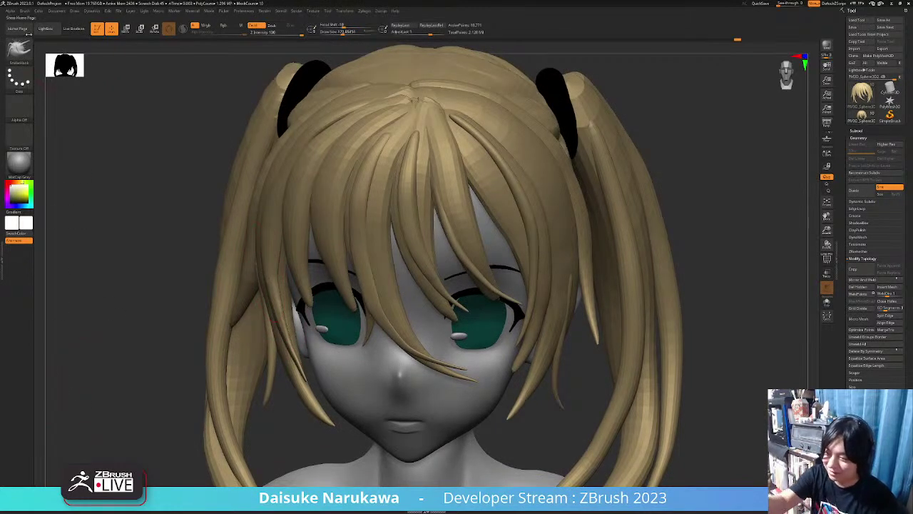
pyautogui.click(24, 11)
pyautogui.moveTo(342, 374)
pyautogui.keyDown('ctrl'); pyautogui.mouseDown(button='right')
pyautogui.moveTo(338, 321)
pyautogui.moveTo(421, 335)
pyautogui.moveTo(343, 349)
pyautogui.mouseUp(button='right'); pyautogui.keyUp('ctrl')
pyautogui.keyDown('alt'); pyautogui.moveTo(428, 385); pyautogui.dragTo(265, 346, button='right'); pyautogui.keyUp('alt')
pyautogui.moveTo(381, 454)
pyautogui.mouseDown(button='right')
pyautogui.moveTo(404, 450)
pyautogui.moveTo(387, 450)
pyautogui.mouseUp(button='right')
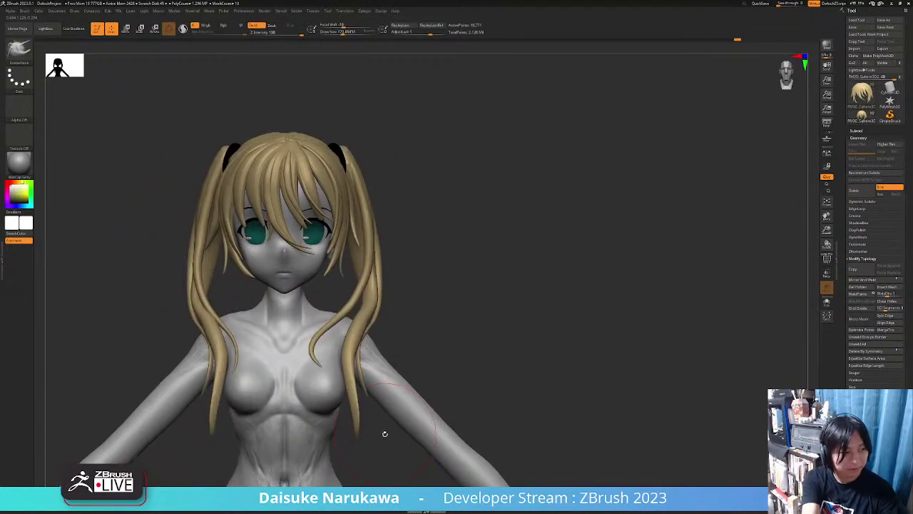
# Select the front hair and adjust the bangs and side locks around the face with the SnakeHook brush.
pyautogui.keyDown('ctrl'); pyautogui.moveTo(362, 294); pyautogui.dragTo(350, 307, button='right'); pyautogui.keyUp('ctrl')
pyautogui.keyDown('alt'); pyautogui.click(338, 279); pyautogui.keyUp('alt')
pyautogui.moveTo(334, 270)
pyautogui.mouseDown(button='right')
pyautogui.moveTo(353, 255)
pyautogui.moveTo(345, 284)
pyautogui.moveTo(323, 252)
pyautogui.moveTo(340, 266)
pyautogui.moveTo(331, 244)
pyautogui.moveTo(360, 245)
pyautogui.moveTo(361, 278)
pyautogui.moveTo(363, 222)
pyautogui.moveTo(321, 310)
pyautogui.moveTo(282, 214)
pyautogui.moveTo(276, 232)
pyautogui.moveTo(294, 223)
pyautogui.mouseUp(button='right')
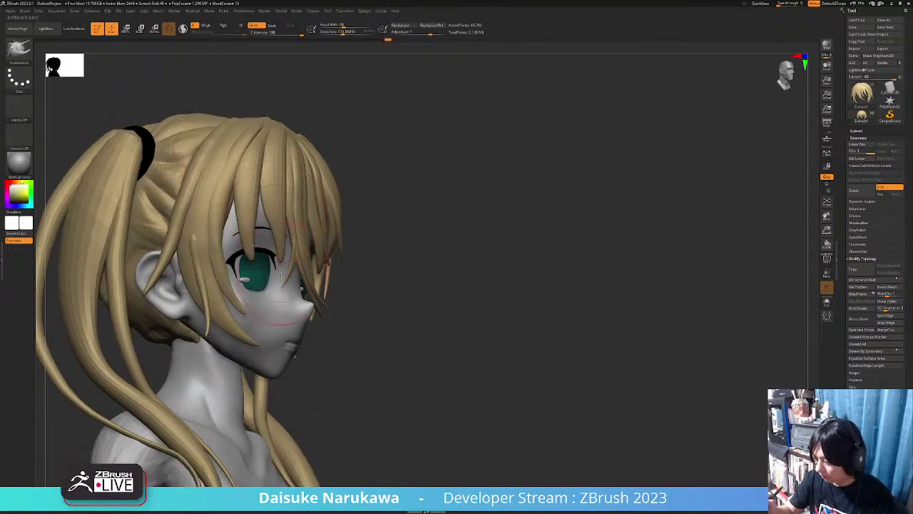
pyautogui.moveTo(281, 277); pyautogui.dragTo(235, 299, button='right')
pyautogui.moveTo(235, 300); pyautogui.dragTo(265, 229, button='right')
# Select the head and refine the face surface around the eyes with SnakeHook and smoothing.
pyautogui.keyDown('alt'); pyautogui.click(265, 282); pyautogui.keyUp('alt')
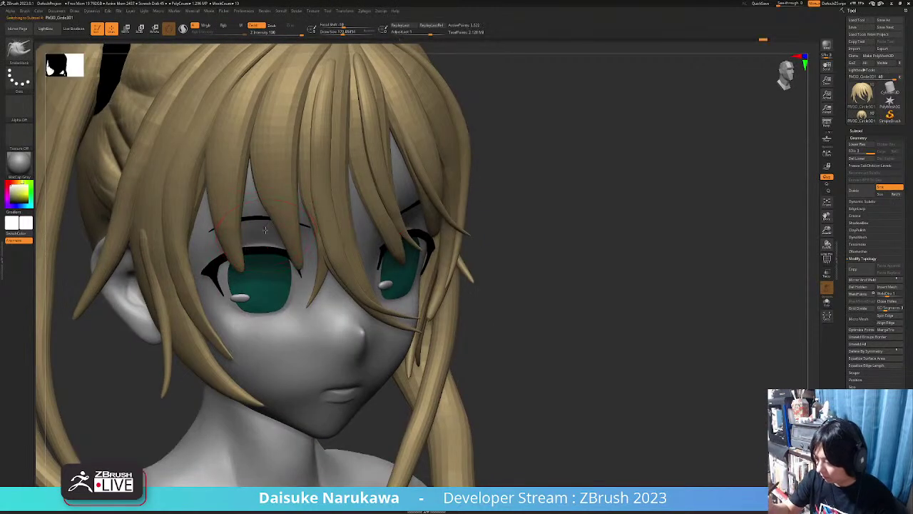
pyautogui.keyDown('alt'); pyautogui.click(262, 244); pyautogui.keyUp('alt')
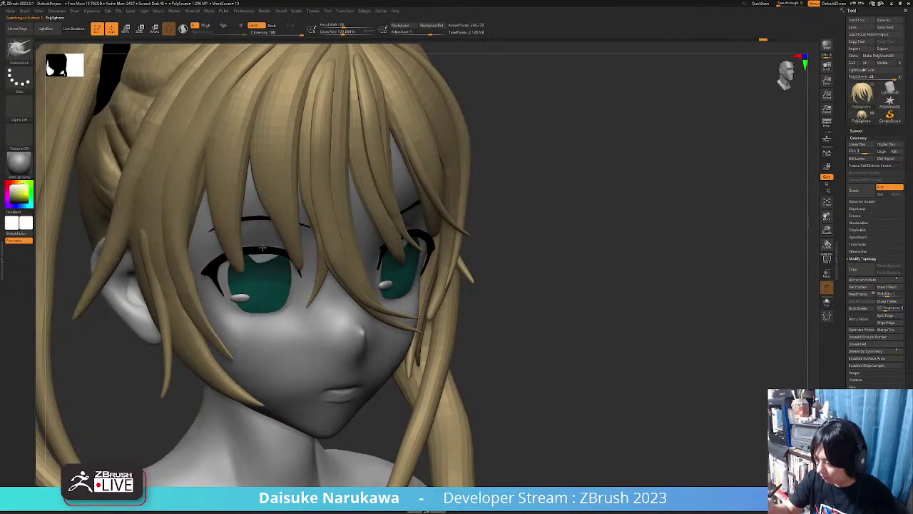
pyautogui.moveTo(263, 248); pyautogui.dragTo(300, 321, button='right')
pyautogui.keyDown('alt'); pyautogui.click(256, 271); pyautogui.keyUp('alt')
pyautogui.keyDown('shift'); pyautogui.moveTo(299, 321); pyautogui.dragTo(321, 335, button='right'); pyautogui.keyUp('shift')
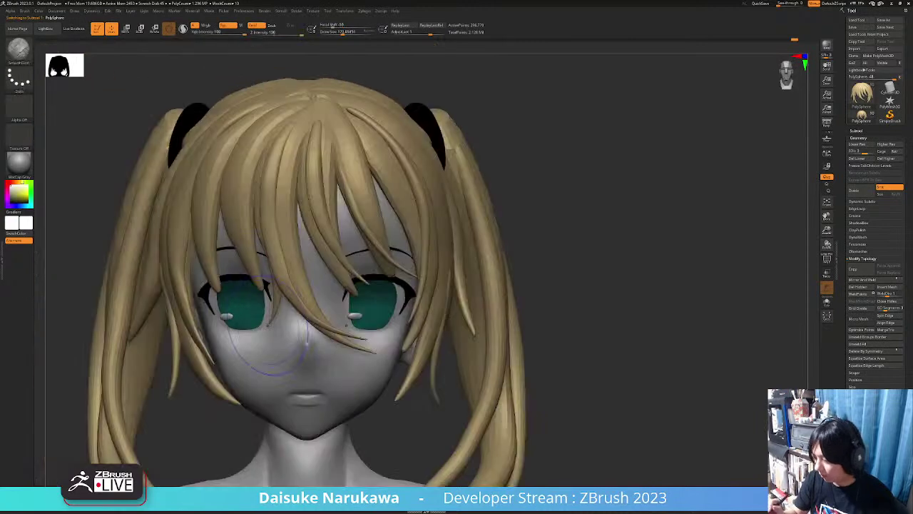
# Reselect the front hair and adjust the strands falling over the forehead and eyes.
pyautogui.moveTo(406, 288); pyautogui.dragTo(378, 275, button='right')
pyautogui.moveTo(378, 274); pyautogui.dragTo(282, 274, button='right')
pyautogui.moveTo(276, 317); pyautogui.dragTo(322, 303, button='right')
pyautogui.moveTo(322, 303); pyautogui.dragTo(341, 307, button='right')
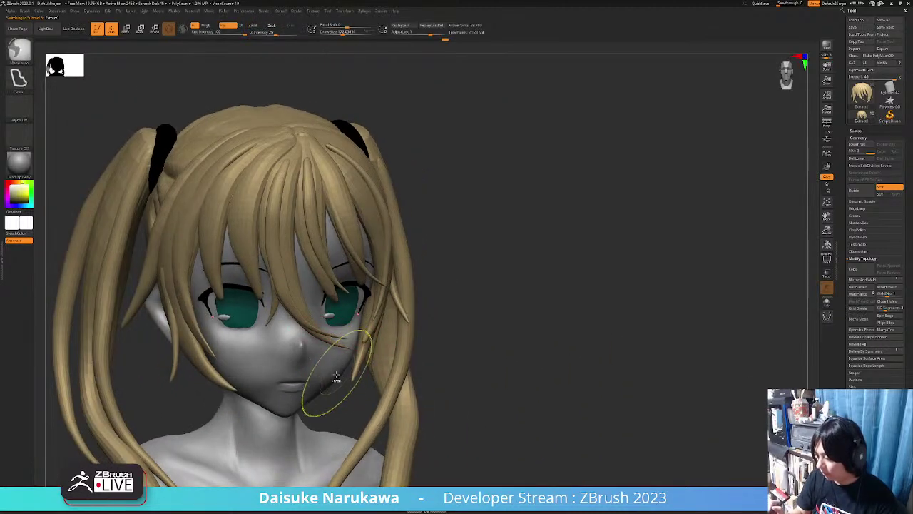
pyautogui.keyDown('ctrl'); pyautogui.moveTo(323, 396); pyautogui.dragTo(332, 360, button='right'); pyautogui.keyUp('ctrl')
pyautogui.keyDown('alt'); pyautogui.moveTo(184, 320); pyautogui.dragTo(410, 329, button='right'); pyautogui.keyUp('alt')
pyautogui.moveTo(509, 299); pyautogui.dragTo(396, 313, button='right')
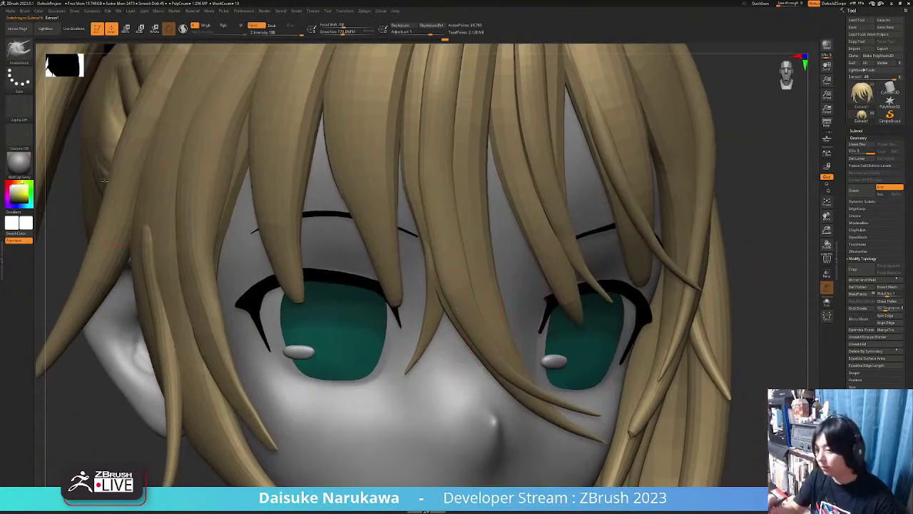
# Toggle the SnakeHook brush's BackfaceMask auto masking and reshape the tips of the bangs above the eyes.
pyautogui.click(19, 52)
pyautogui.click(25, 12)
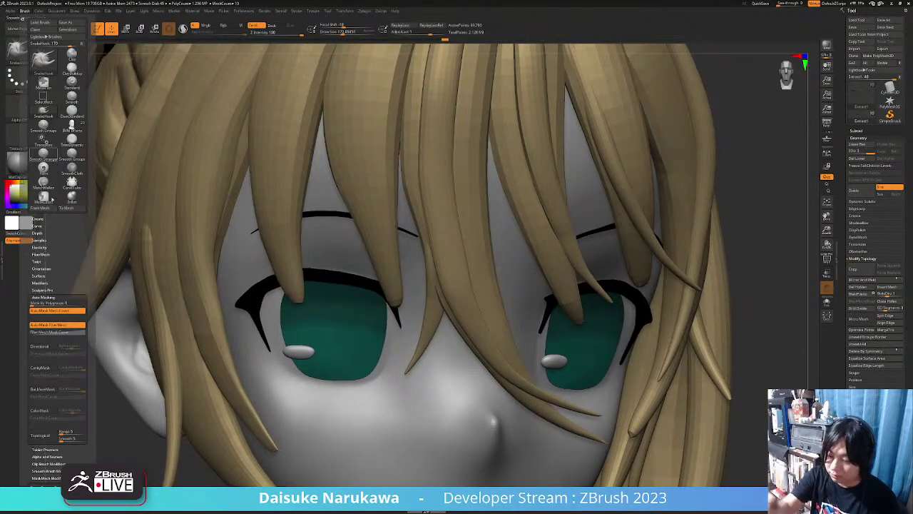
pyautogui.click(48, 389)
pyautogui.keyDown('ctrl'); pyautogui.moveTo(329, 400); pyautogui.dragTo(340, 348, button='right'); pyautogui.keyUp('ctrl')
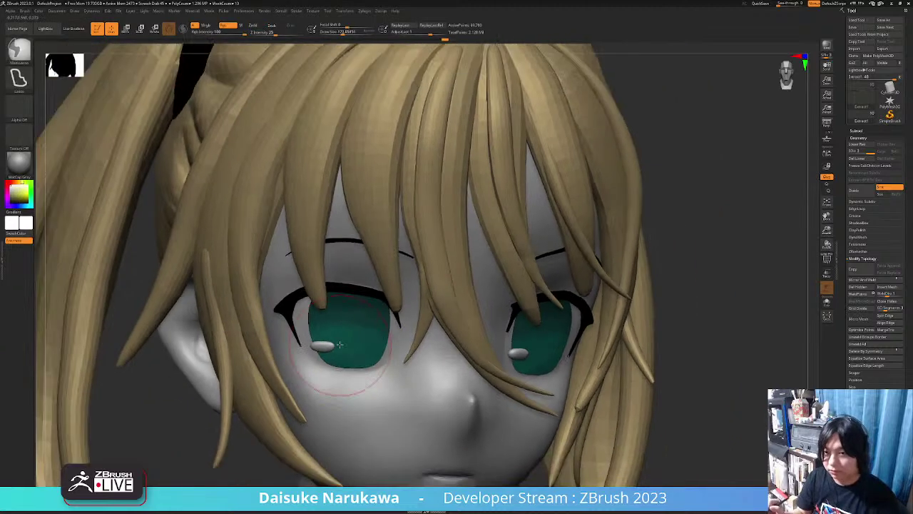
pyautogui.moveTo(364, 314); pyautogui.dragTo(368, 311, button='right')
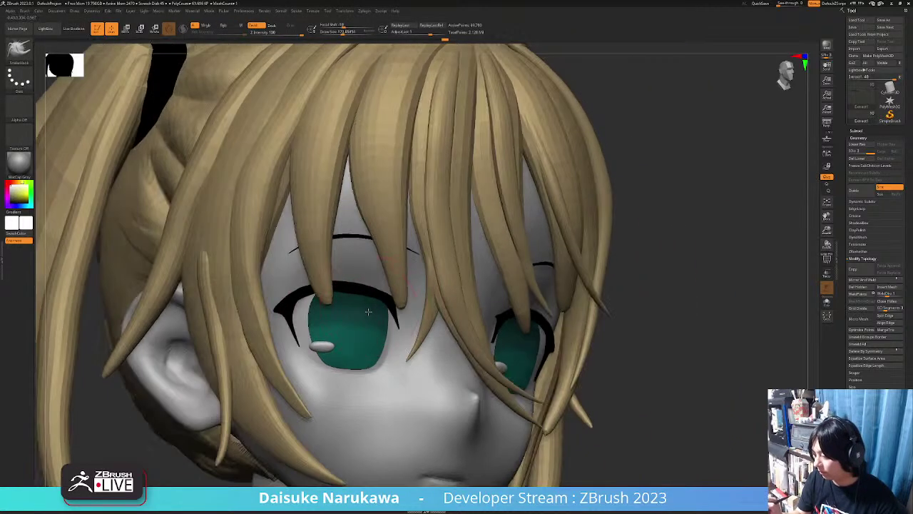
pyautogui.moveTo(343, 342)
pyautogui.keyDown('ctrl'); pyautogui.mouseDown(button='right')
pyautogui.moveTo(361, 310)
pyautogui.moveTo(314, 314)
pyautogui.mouseUp(button='right'); pyautogui.keyUp('ctrl')
pyautogui.keyDown('ctrl'); pyautogui.moveTo(314, 314); pyautogui.dragTo(312, 328, button='right'); pyautogui.keyUp('ctrl')
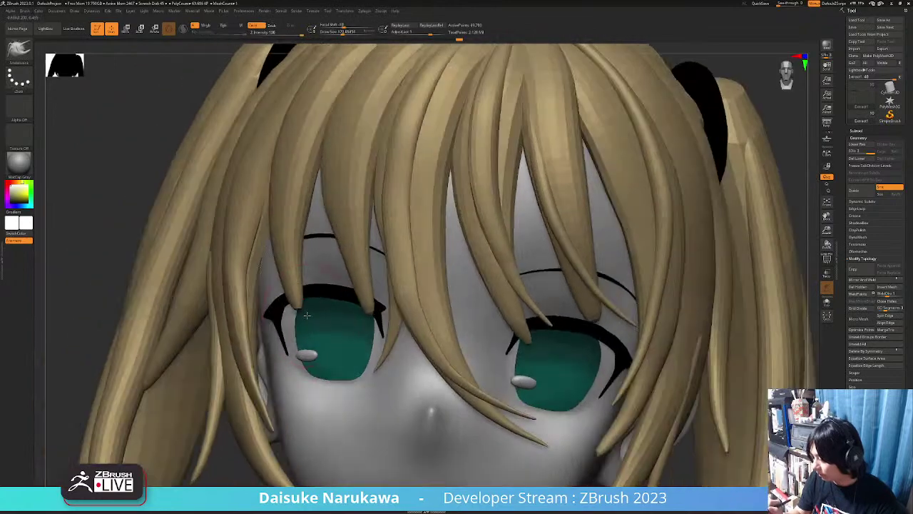
# Select the head again and toggle the SnakeHook brush's BackfaceMask auto masking.
pyautogui.keyDown('ctrl'); pyautogui.moveTo(307, 316); pyautogui.dragTo(385, 343, button='right'); pyautogui.keyUp('ctrl')
pyautogui.keyDown('alt'); pyautogui.moveTo(450, 386); pyautogui.dragTo(357, 408, button='right'); pyautogui.keyUp('alt')
pyautogui.keyDown('ctrl'); pyautogui.moveTo(356, 408); pyautogui.dragTo(358, 288, button='right'); pyautogui.keyUp('ctrl')
pyautogui.keyDown('alt'); pyautogui.click(352, 243); pyautogui.keyUp('alt')
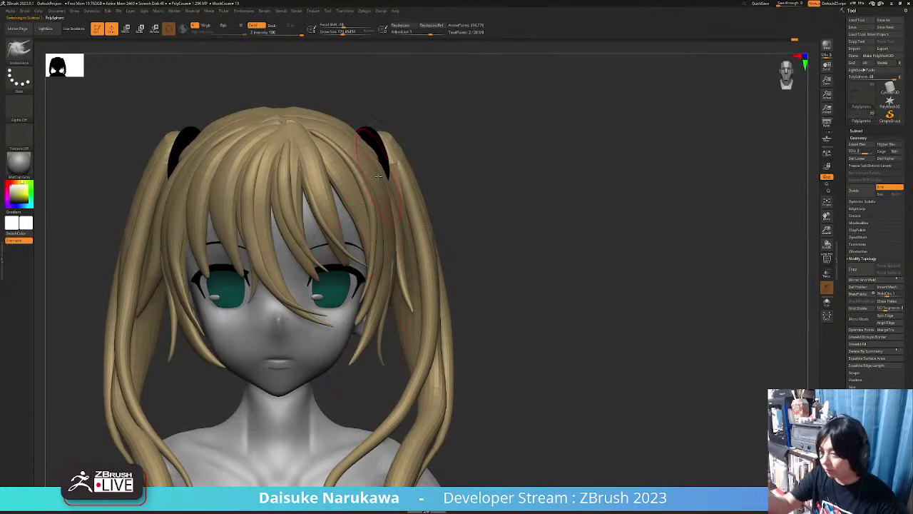
pyautogui.click(29, 11)
pyautogui.click(50, 388)
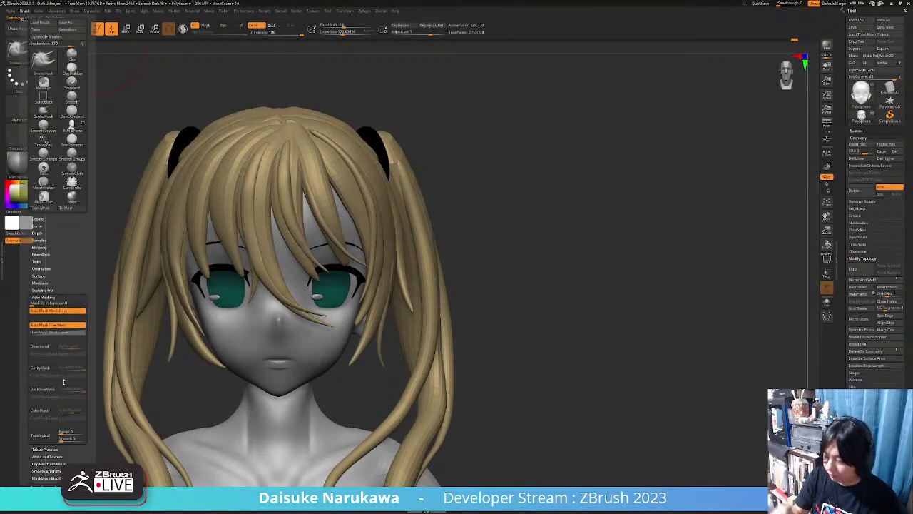
# Select the eyebrows and adjust their shape with the SnakeHook brush.
pyautogui.moveTo(408, 275); pyautogui.dragTo(354, 271, button='right')
pyautogui.keyDown('alt'); pyautogui.click(352, 243); pyautogui.keyUp('alt')
pyautogui.moveTo(360, 253)
pyautogui.mouseDown(button='right')
pyautogui.moveTo(362, 266)
pyautogui.moveTo(300, 272)
pyautogui.moveTo(282, 252)
pyautogui.moveTo(315, 272)
pyautogui.moveTo(296, 272)
pyautogui.moveTo(334, 263)
pyautogui.moveTo(302, 248)
pyautogui.mouseUp(button='right')
pyautogui.keyDown('ctrl'); pyautogui.moveTo(343, 314); pyautogui.dragTo(345, 357, button='right'); pyautogui.keyUp('ctrl')
pyautogui.moveTo(345, 356)
pyautogui.mouseDown(button='right')
pyautogui.moveTo(388, 367)
pyautogui.moveTo(336, 367)
pyautogui.moveTo(357, 385)
pyautogui.moveTo(333, 388)
pyautogui.mouseUp(button='right')
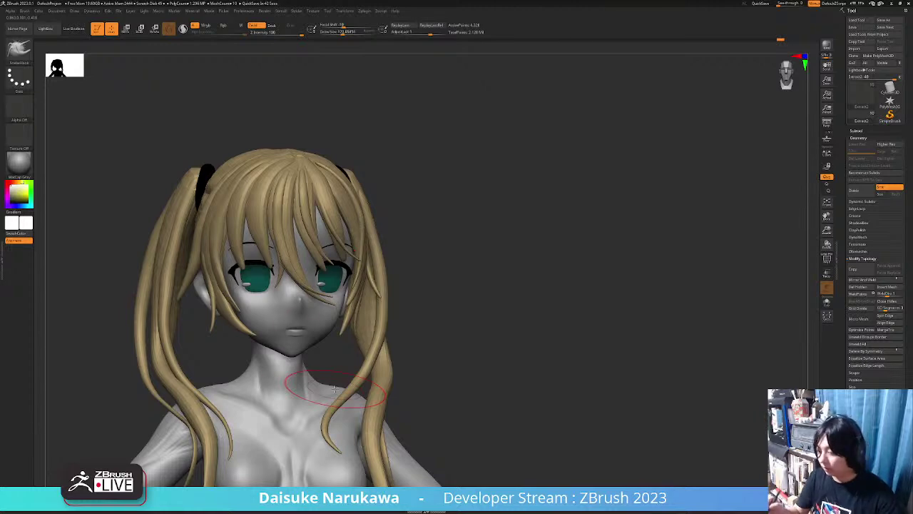
# Select the head, choose the DamStandard brush at a smaller size and carve the line between the lips.
pyautogui.moveTo(307, 336)
pyautogui.keyDown('ctrl'); pyautogui.mouseDown(button='right')
pyautogui.moveTo(304, 286)
pyautogui.moveTo(285, 327)
pyautogui.moveTo(290, 360)
pyautogui.moveTo(304, 315)
pyautogui.mouseUp(button='right'); pyautogui.keyUp('ctrl')
pyautogui.keyDown('alt'); pyautogui.click(299, 293); pyautogui.keyUp('alt')
pyautogui.click(20, 51)
pyautogui.click(141, 57)
pyautogui.click(335, 32)
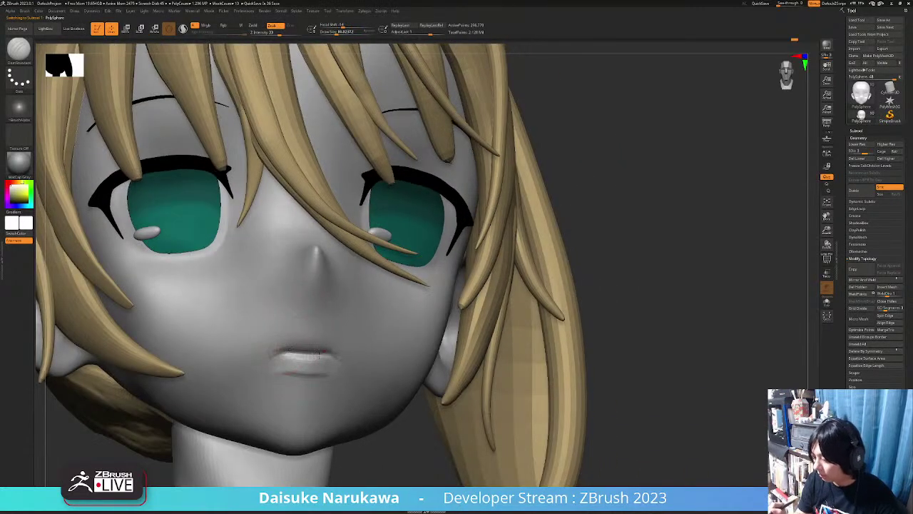
pyautogui.moveTo(295, 353); pyautogui.dragTo(310, 375, button='right')
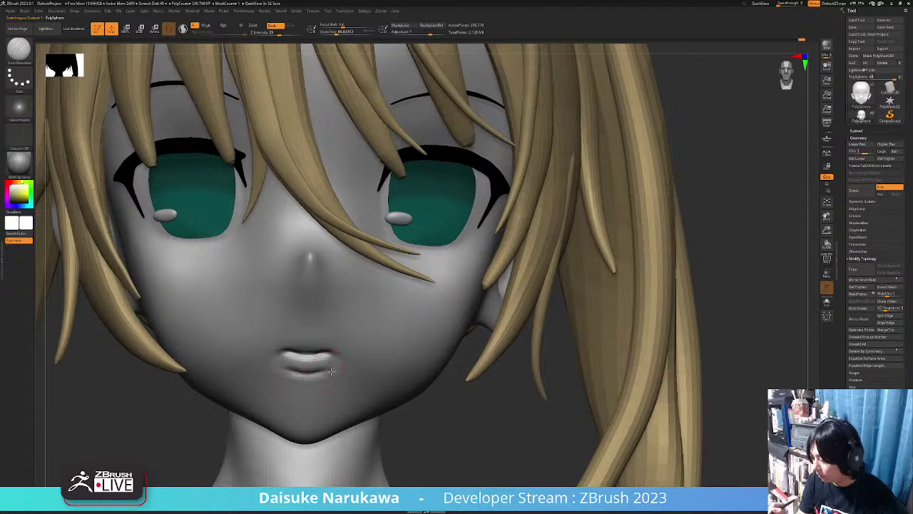
# Refine the lower lip and the mouth corners with DamStandard strokes and smoothing.
pyautogui.keyDown('shift'); pyautogui.moveTo(331, 373); pyautogui.dragTo(314, 386); pyautogui.keyUp('shift')
pyautogui.moveTo(347, 378)
pyautogui.keyDown('ctrl'); pyautogui.mouseDown(button='right')
pyautogui.moveTo(325, 386)
pyautogui.moveTo(395, 403)
pyautogui.mouseUp(button='right'); pyautogui.keyUp('ctrl')
pyautogui.moveTo(396, 403)
pyautogui.keyDown('ctrl'); pyautogui.mouseDown(button='right')
pyautogui.moveTo(385, 418)
pyautogui.moveTo(231, 392)
pyautogui.moveTo(407, 393)
pyautogui.moveTo(330, 387)
pyautogui.mouseUp(button='right'); pyautogui.keyUp('ctrl')
pyautogui.press('shift')
pyautogui.keyDown('ctrl'); pyautogui.moveTo(219, 385); pyautogui.dragTo(313, 411, button='right'); pyautogui.keyUp('ctrl')
pyautogui.keyDown('alt'); pyautogui.moveTo(421, 391); pyautogui.dragTo(442, 360, button='right'); pyautogui.keyUp('alt')
pyautogui.moveTo(442, 360)
pyautogui.keyDown('ctrl'); pyautogui.mouseDown(button='right')
pyautogui.moveTo(427, 389)
pyautogui.moveTo(411, 290)
pyautogui.mouseUp(button='right'); pyautogui.keyUp('ctrl')
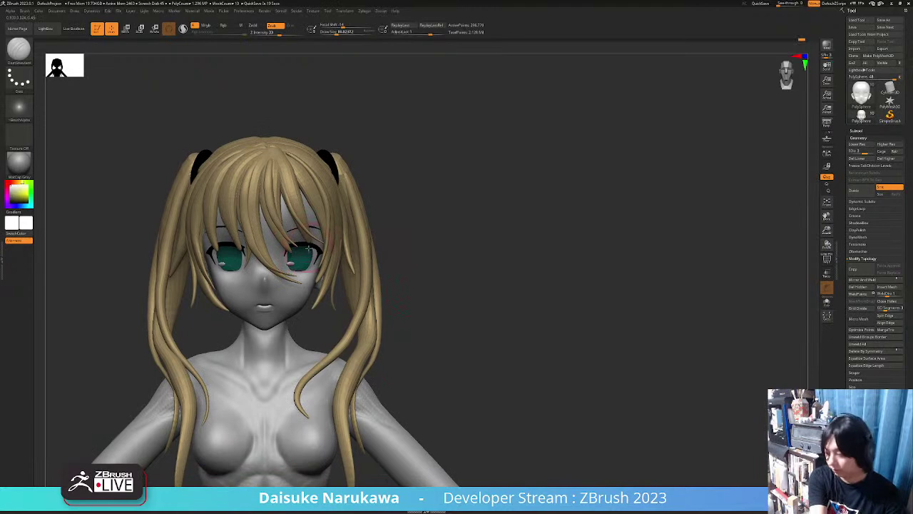
# Select the body, try inflating the chest with an enlarged Inflate brush and undo the last stroke.
pyautogui.moveTo(470, 364); pyautogui.dragTo(374, 363, button='right')
pyautogui.press('b')
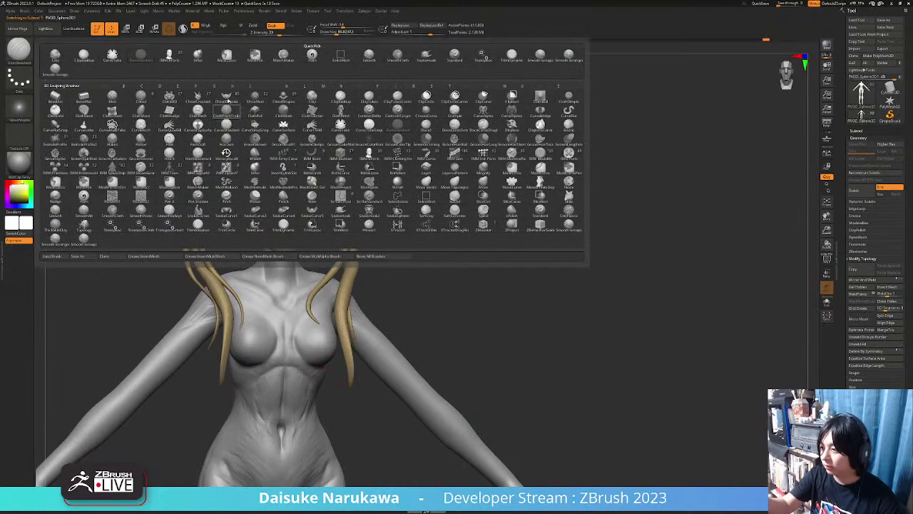
pyautogui.click(204, 54)
pyautogui.click(344, 31)
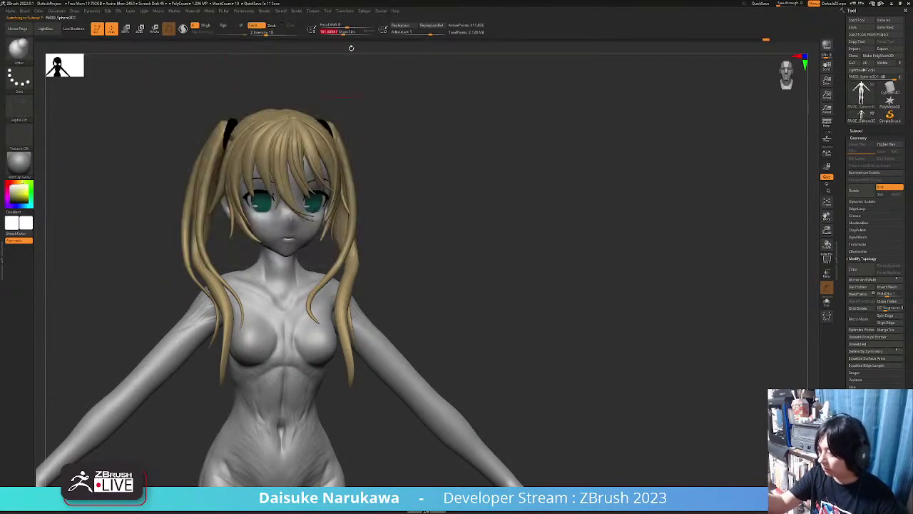
pyautogui.moveTo(303, 348); pyautogui.dragTo(312, 346, button='right')
pyautogui.moveTo(323, 345); pyautogui.dragTo(317, 344)
pyautogui.hotkey('ctrl', 'z')
# Choose the ClayBuildup brush, reduce its size and build up volume on the chest.
pyautogui.press('b')
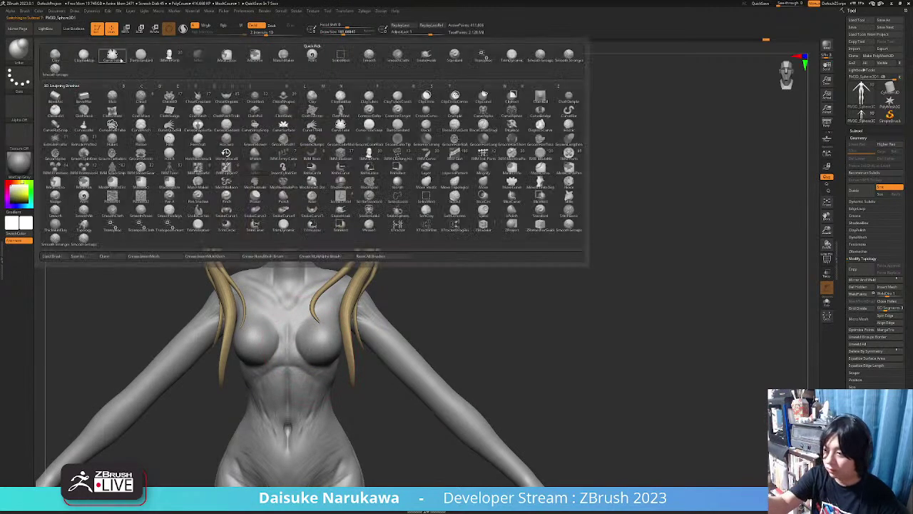
pyautogui.click(141, 55)
pyautogui.click(18, 56)
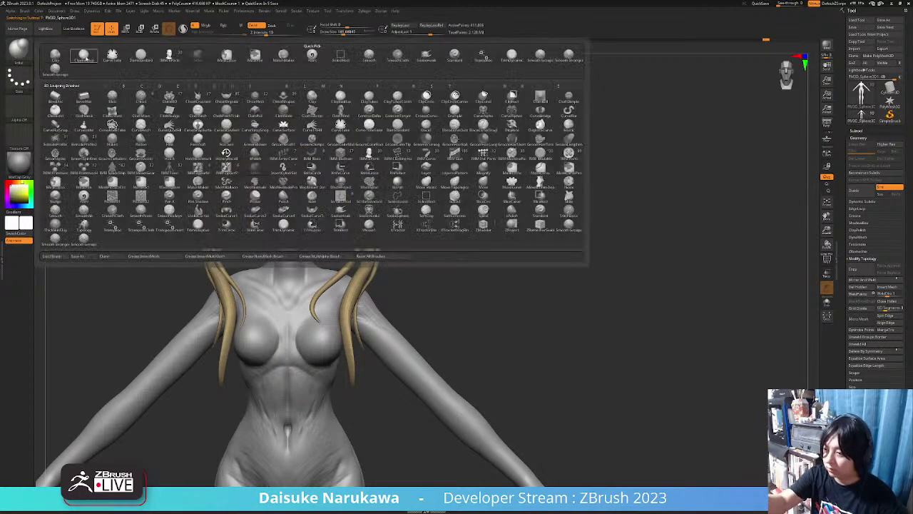
pyautogui.click(84, 55)
pyautogui.click(338, 33)
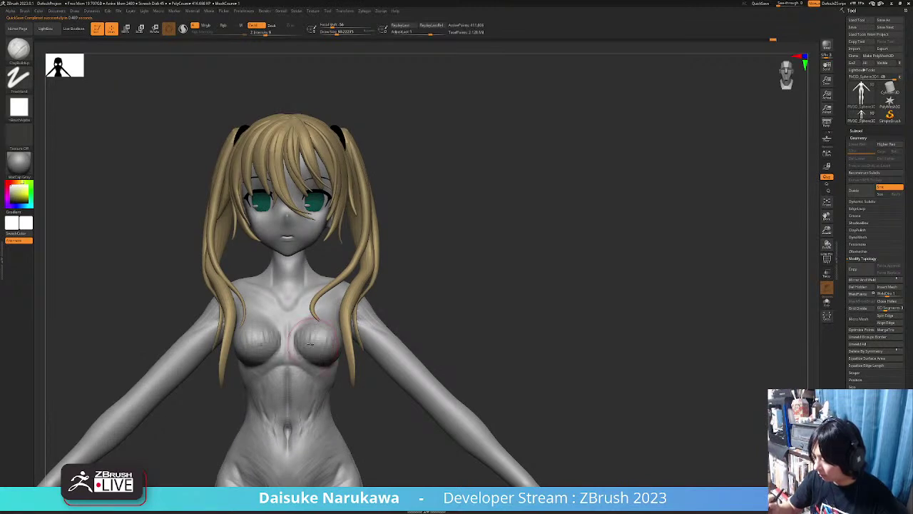
pyautogui.moveTo(329, 364)
pyautogui.mouseDown(button='right')
pyautogui.moveTo(327, 345)
pyautogui.moveTo(349, 353)
pyautogui.mouseUp(button='right')
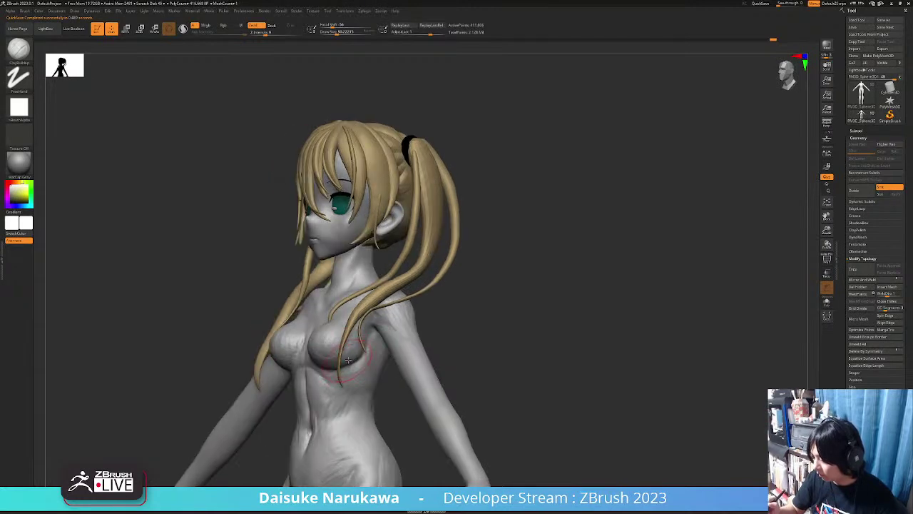
# Isolate the body, build up the outer underside of the chest and show the whole character again.
pyautogui.click(829, 302)
pyautogui.keyDown('ctrl'); pyautogui.moveTo(479, 367); pyautogui.dragTo(428, 396, button='right'); pyautogui.keyUp('ctrl')
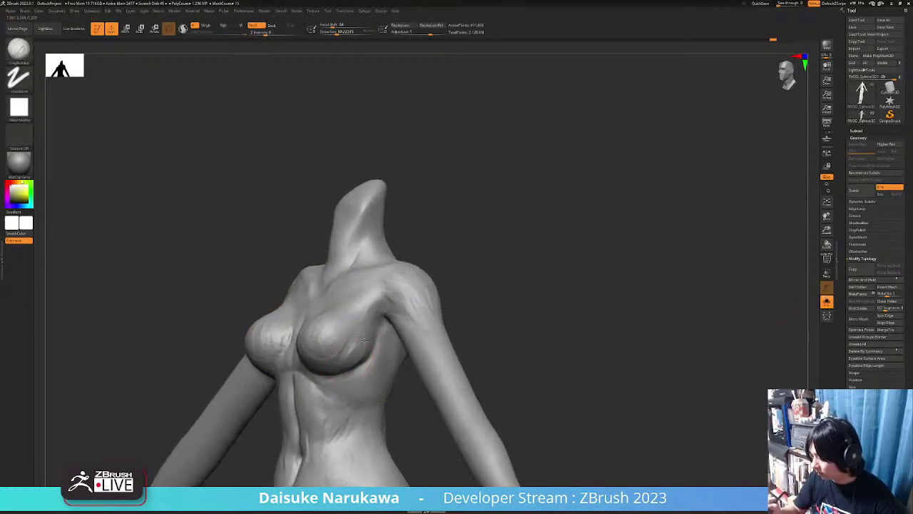
pyautogui.moveTo(356, 364); pyautogui.dragTo(372, 376, button='right')
pyautogui.click(826, 304)
pyautogui.keyDown('ctrl'); pyautogui.moveTo(603, 399); pyautogui.dragTo(570, 342, button='right'); pyautogui.keyUp('ctrl')
pyautogui.keyDown('alt'); pyautogui.moveTo(391, 375); pyautogui.dragTo(237, 177, button='right'); pyautogui.keyUp('alt')
# Choose the SnakeHook brush, select the head and adjust its shape.
pyautogui.click(30, 57)
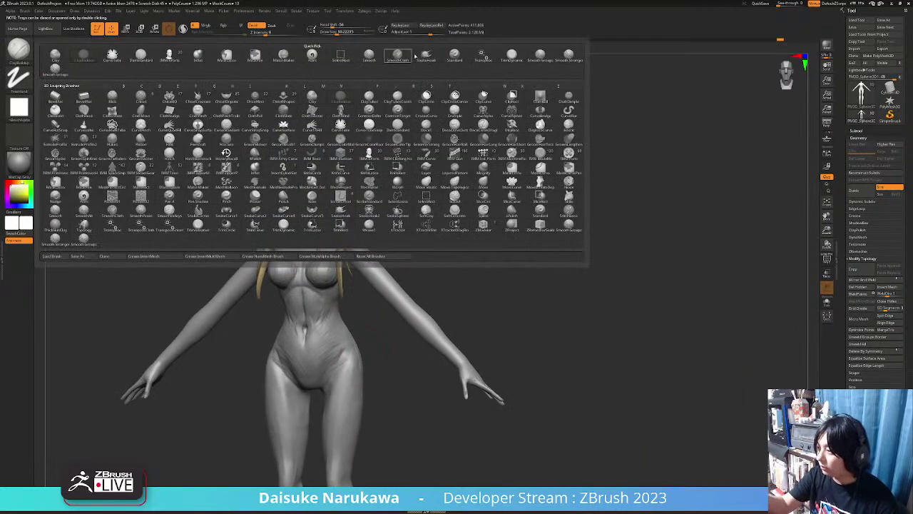
pyautogui.click(399, 56)
pyautogui.moveTo(329, 294)
pyautogui.mouseDown(button='right')
pyautogui.moveTo(377, 286)
pyautogui.moveTo(348, 284)
pyautogui.moveTo(338, 311)
pyautogui.moveTo(351, 310)
pyautogui.moveTo(354, 286)
pyautogui.moveTo(349, 319)
pyautogui.moveTo(322, 269)
pyautogui.moveTo(251, 258)
pyautogui.moveTo(314, 357)
pyautogui.moveTo(328, 306)
pyautogui.moveTo(336, 358)
pyautogui.mouseUp(button='right')
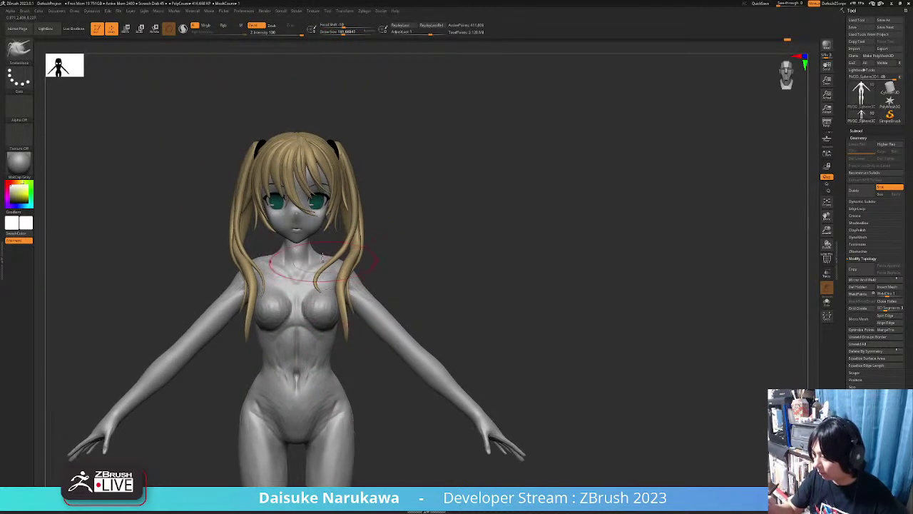
pyautogui.keyDown('alt'); pyautogui.click(330, 188); pyautogui.keyUp('alt')
pyautogui.keyDown('ctrl'); pyautogui.moveTo(331, 171); pyautogui.dragTo(299, 252, button='right'); pyautogui.keyUp('ctrl')
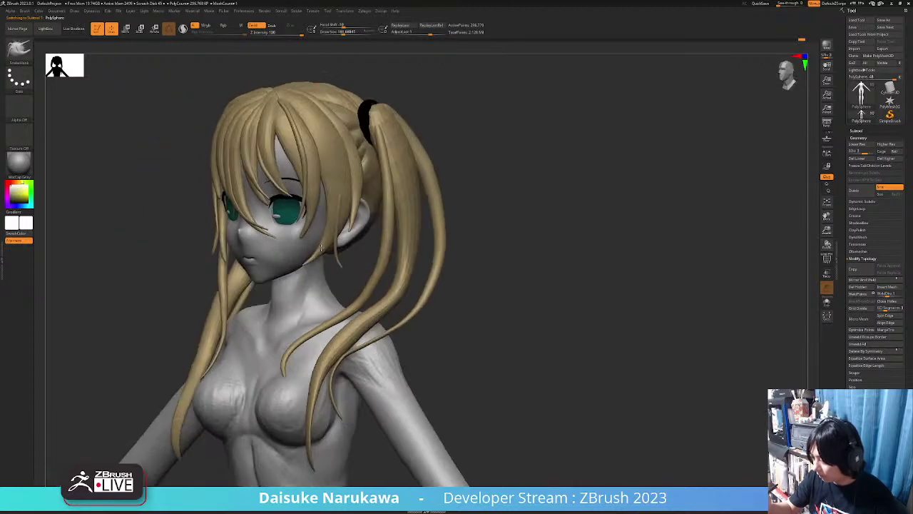
pyautogui.keyDown('ctrl'); pyautogui.moveTo(300, 251); pyautogui.dragTo(298, 227, button='right'); pyautogui.keyUp('ctrl')
pyautogui.keyDown('shift'); pyautogui.moveTo(342, 314); pyautogui.dragTo(394, 379, button='right'); pyautogui.keyUp('shift')
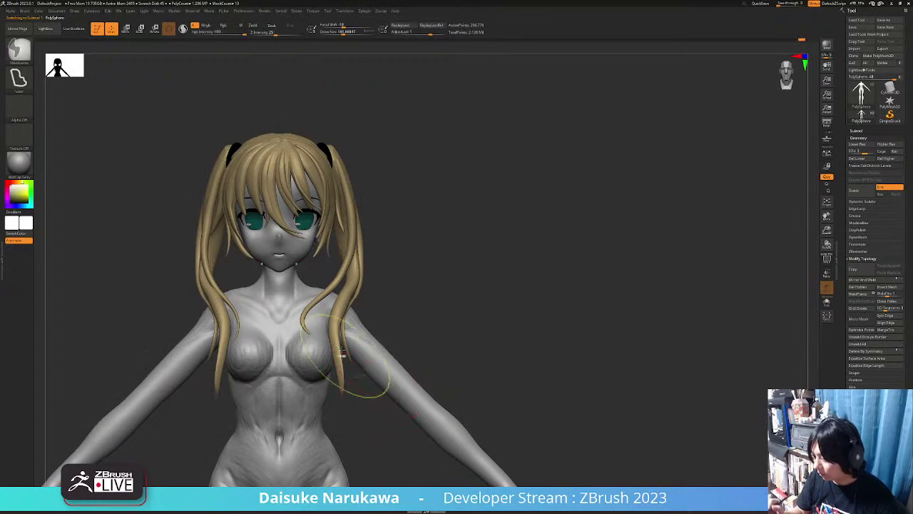
# Adjust the face and twin tails with SnakeHook, and reselect the body.
pyautogui.keyDown('ctrl'); pyautogui.moveTo(307, 243); pyautogui.dragTo(324, 268, button='right'); pyautogui.keyUp('ctrl')
pyautogui.keyDown('alt'); pyautogui.click(360, 187); pyautogui.keyUp('alt')
pyautogui.moveTo(382, 187)
pyautogui.mouseDown(button='right')
pyautogui.moveTo(346, 196)
pyautogui.moveTo(350, 156)
pyautogui.moveTo(326, 246)
pyautogui.moveTo(383, 415)
pyautogui.moveTo(369, 423)
pyautogui.moveTo(379, 426)
pyautogui.moveTo(369, 422)
pyautogui.mouseUp(button='right')
pyautogui.keyDown('alt'); pyautogui.click(332, 356); pyautogui.keyUp('alt')
pyautogui.moveTo(332, 356)
pyautogui.keyDown('ctrl'); pyautogui.mouseDown(button='right')
pyautogui.moveTo(321, 298)
pyautogui.moveTo(297, 269)
pyautogui.moveTo(350, 273)
pyautogui.moveTo(299, 274)
pyautogui.moveTo(319, 278)
pyautogui.moveTo(346, 332)
pyautogui.mouseUp(button='right'); pyautogui.keyUp('ctrl')
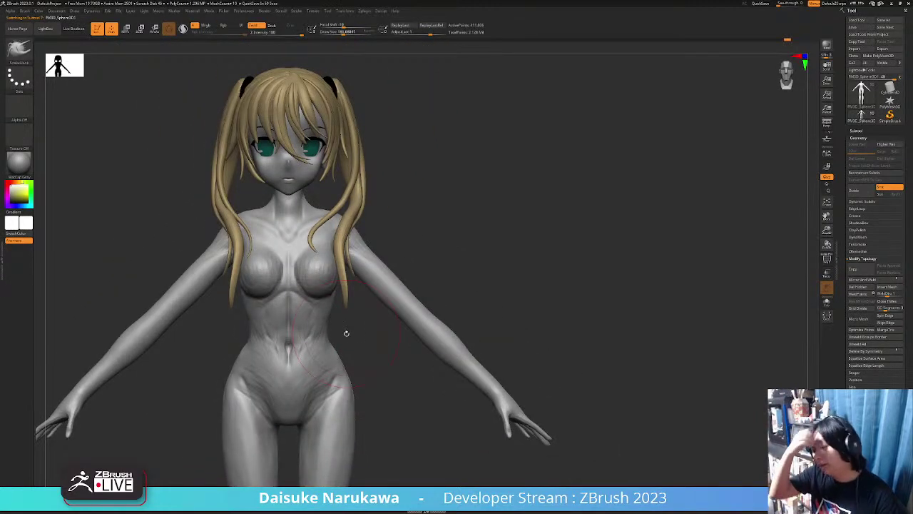
# Check the legs, reselect the front hair and adjust its outline from the front.
pyautogui.moveTo(346, 333)
pyautogui.keyDown('ctrl'); pyautogui.mouseDown(button='right')
pyautogui.moveTo(315, 284)
pyautogui.moveTo(284, 278)
pyautogui.moveTo(341, 218)
pyautogui.moveTo(288, 215)
pyautogui.moveTo(284, 196)
pyautogui.moveTo(303, 191)
pyautogui.moveTo(299, 184)
pyautogui.moveTo(332, 210)
pyautogui.mouseUp(button='right'); pyautogui.keyUp('ctrl')
pyautogui.moveTo(366, 331); pyautogui.dragTo(359, 445, button='right')
pyautogui.keyDown('alt'); pyautogui.click(413, 307); pyautogui.keyUp('alt')
pyautogui.moveTo(471, 307); pyautogui.dragTo(386, 344, button='right')
pyautogui.keyDown('alt'); pyautogui.moveTo(318, 401); pyautogui.dragTo(295, 332, button='right'); pyautogui.keyUp('alt')
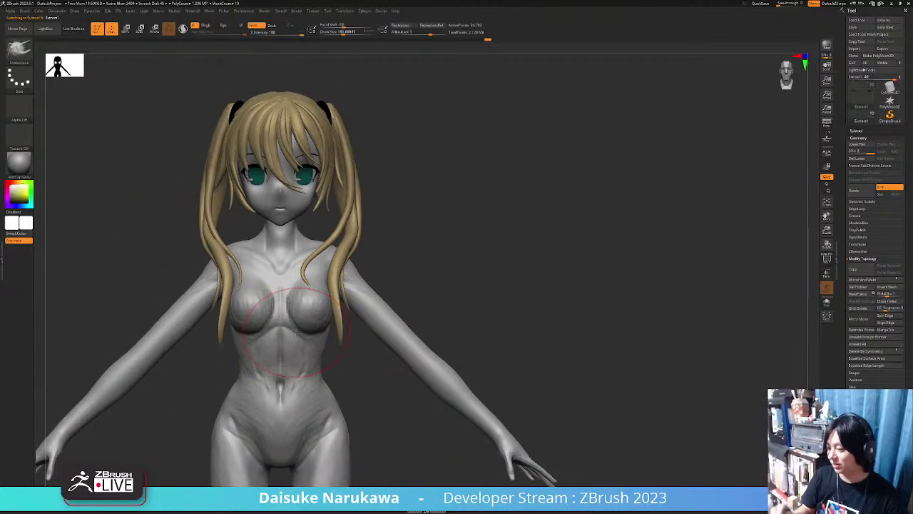
# Select the body and reshape the torso and the knee contours with the SnakeHook brush.
pyautogui.moveTo(298, 377)
pyautogui.mouseDown(button='right')
pyautogui.moveTo(338, 374)
pyautogui.moveTo(301, 376)
pyautogui.moveTo(291, 389)
pyautogui.moveTo(298, 385)
pyautogui.mouseUp(button='right')
pyautogui.press('space')
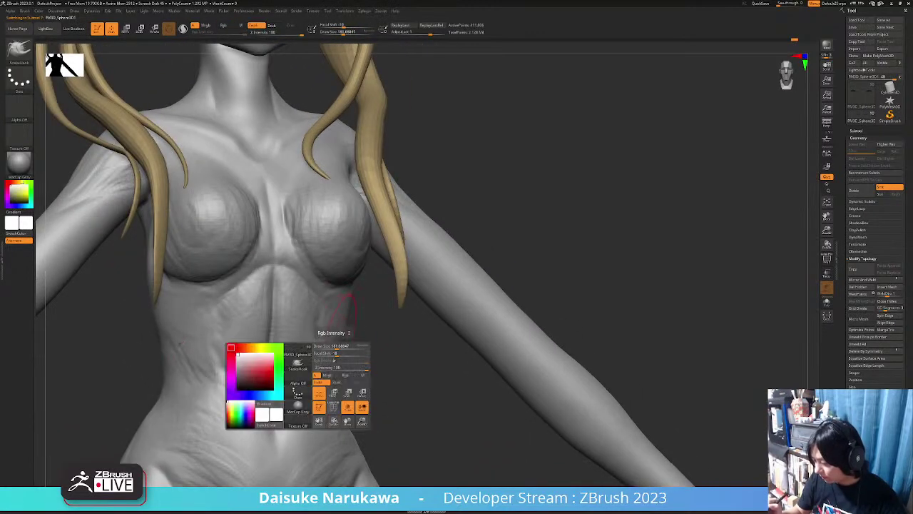
pyautogui.moveTo(337, 351)
pyautogui.keyDown('ctrl'); pyautogui.mouseDown(button='right')
pyautogui.moveTo(343, 376)
pyautogui.moveTo(344, 322)
pyautogui.moveTo(315, 343)
pyautogui.moveTo(306, 373)
pyautogui.moveTo(358, 258)
pyautogui.moveTo(383, 304)
pyautogui.moveTo(395, 373)
pyautogui.moveTo(377, 381)
pyautogui.moveTo(337, 297)
pyautogui.moveTo(350, 277)
pyautogui.moveTo(339, 284)
pyautogui.moveTo(387, 278)
pyautogui.moveTo(342, 306)
pyautogui.moveTo(328, 336)
pyautogui.moveTo(341, 305)
pyautogui.moveTo(332, 290)
pyautogui.moveTo(351, 335)
pyautogui.mouseUp(button='right'); pyautogui.keyUp('ctrl')
pyautogui.moveTo(354, 376)
pyautogui.keyDown('ctrl'); pyautogui.mouseDown(button='right')
pyautogui.moveTo(342, 334)
pyautogui.moveTo(350, 386)
pyautogui.moveTo(338, 233)
pyautogui.moveTo(322, 277)
pyautogui.mouseUp(button='right'); pyautogui.keyUp('ctrl')
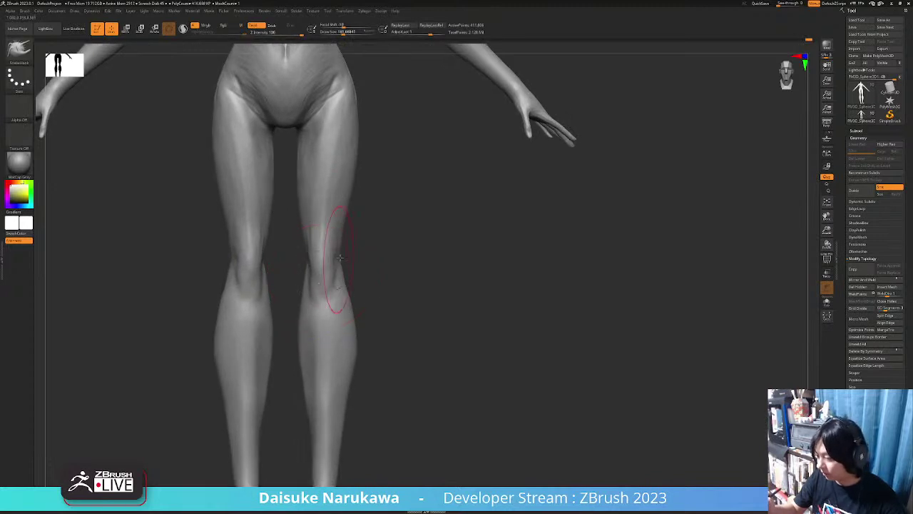
pyautogui.moveTo(347, 223)
pyautogui.keyDown('ctrl'); pyautogui.mouseDown(button='right')
pyautogui.moveTo(355, 195)
pyautogui.moveTo(343, 223)
pyautogui.mouseUp(button='right'); pyautogui.keyUp('ctrl')
pyautogui.scroll(-5, 342, 257)
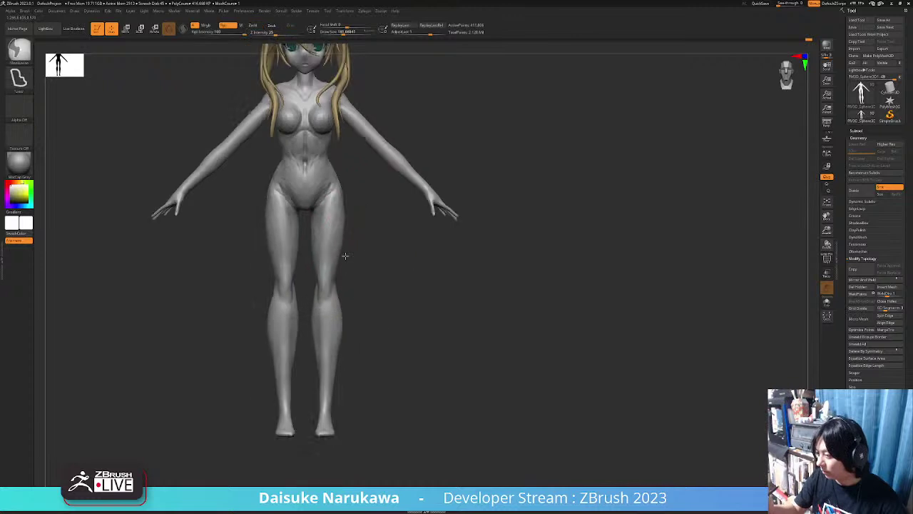
# Select the long hair locks hanging over the shoulders and adjust their flow with the SnakeHook brush.
pyautogui.moveTo(367, 387); pyautogui.dragTo(497, 397)
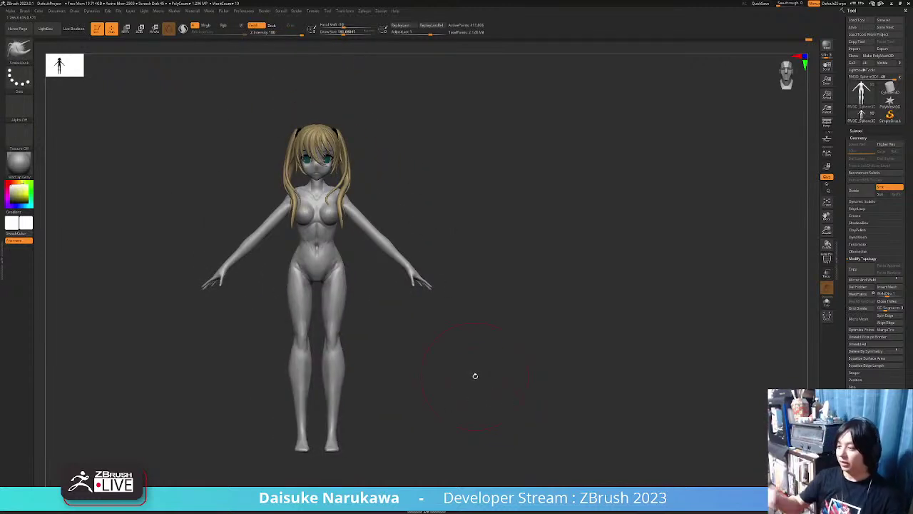
pyautogui.keyDown('ctrl'); pyautogui.moveTo(336, 205); pyautogui.dragTo(364, 336, button='right'); pyautogui.keyUp('ctrl')
pyautogui.keyDown('alt'); pyautogui.click(357, 214); pyautogui.keyUp('alt')
pyautogui.moveTo(399, 218); pyautogui.dragTo(372, 196, button='right')
pyautogui.moveTo(358, 236); pyautogui.dragTo(356, 261, button='right')
pyautogui.moveTo(353, 299); pyautogui.dragTo(420, 386, button='right')
pyautogui.moveTo(420, 386); pyautogui.dragTo(392, 383)
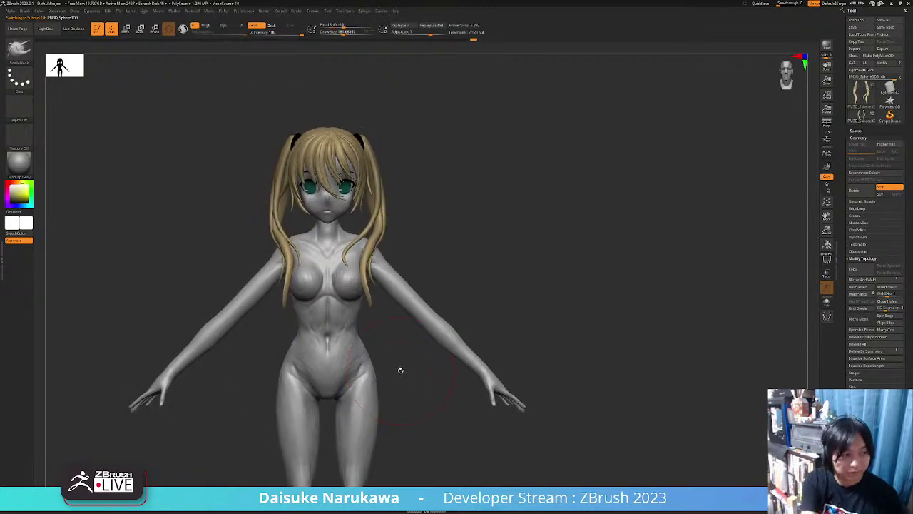
# Examine the face and the full figure from the front and a three-quarter angle to judge the proportions.
pyautogui.scroll(8, 414, 325)
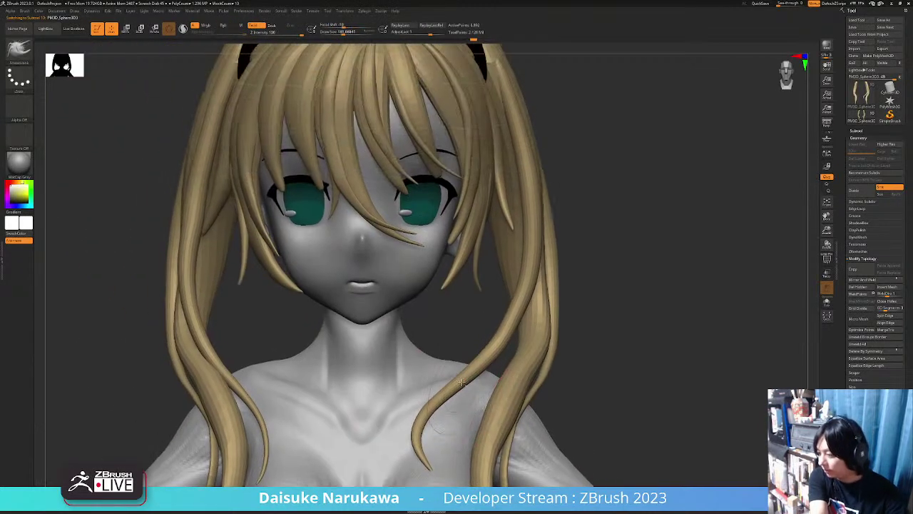
pyautogui.moveTo(397, 301)
pyautogui.mouseDown(button='right')
pyautogui.moveTo(447, 278)
pyautogui.moveTo(412, 288)
pyautogui.moveTo(431, 286)
pyautogui.moveTo(452, 265)
pyautogui.moveTo(459, 237)
pyautogui.moveTo(403, 276)
pyautogui.moveTo(413, 302)
pyautogui.moveTo(598, 313)
pyautogui.moveTo(518, 316)
pyautogui.moveTo(475, 373)
pyautogui.moveTo(477, 333)
pyautogui.moveTo(475, 398)
pyautogui.moveTo(408, 396)
pyautogui.mouseUp(button='right')
pyautogui.moveTo(376, 360); pyautogui.dragTo(402, 368, button='right')
pyautogui.press('space')
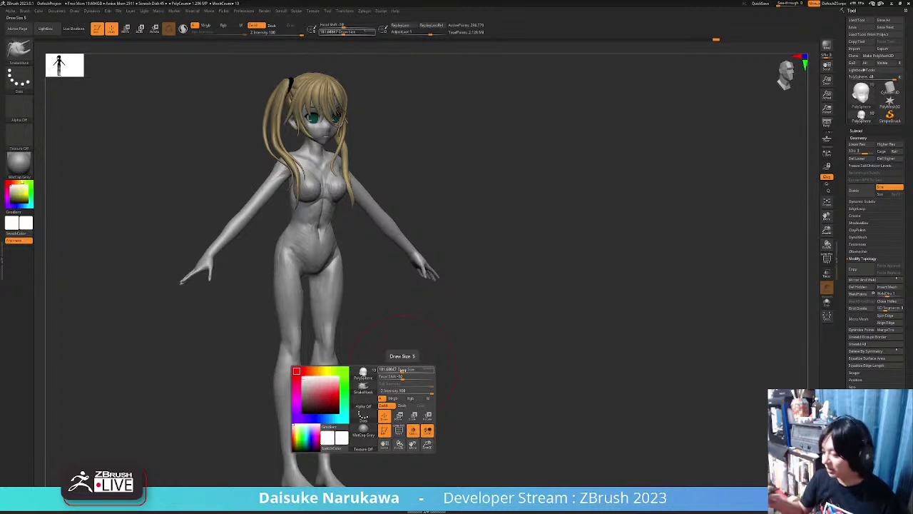
pyautogui.moveTo(487, 333); pyautogui.dragTo(511, 359, button='right')
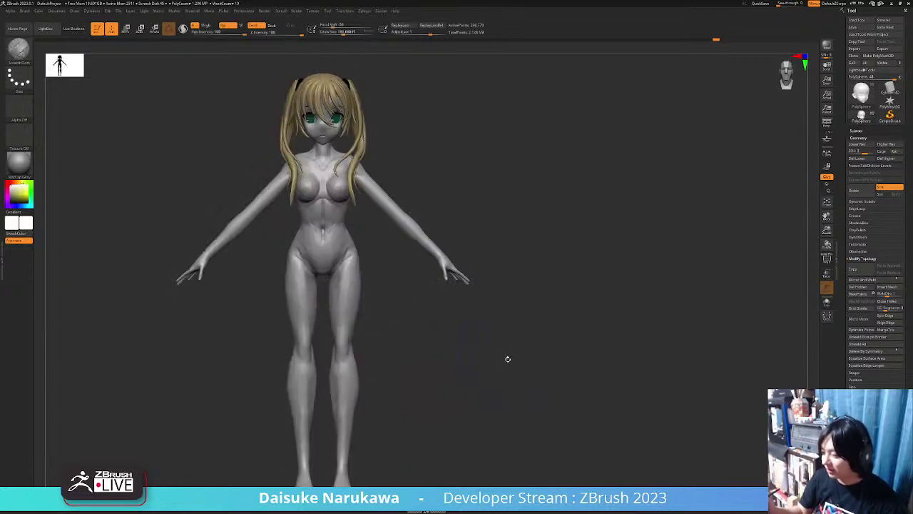
pyautogui.moveTo(457, 354); pyautogui.dragTo(469, 425, button='right')
pyautogui.press('space')
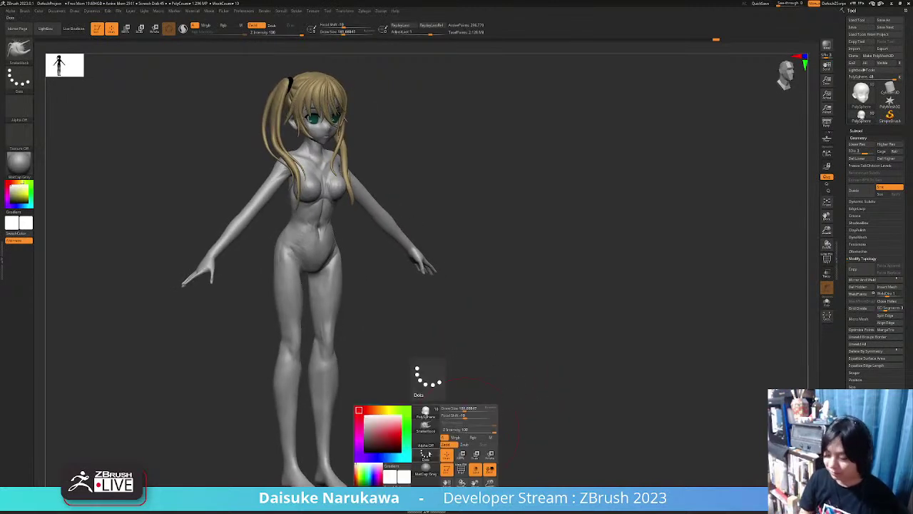